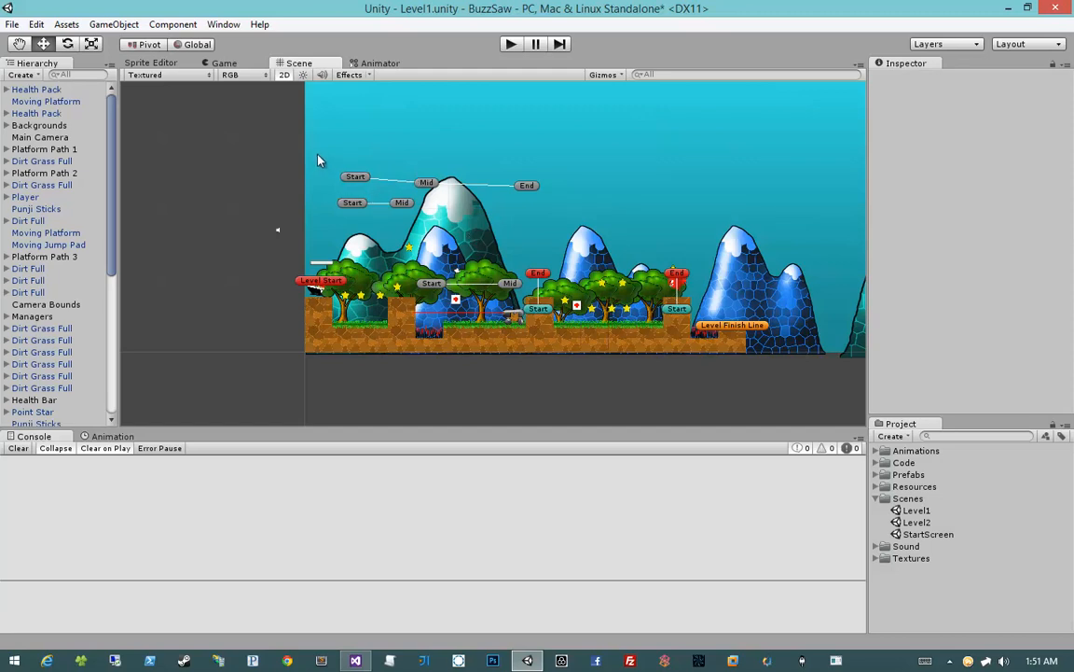
# Delete all level objects except Backgrounds, Main Camera, Player, Camera Bounds, Managers, Health Bar, Theme and Level Finish Line
pyautogui.moveTo(324, 149); pyautogui.dragTo(780, 373)
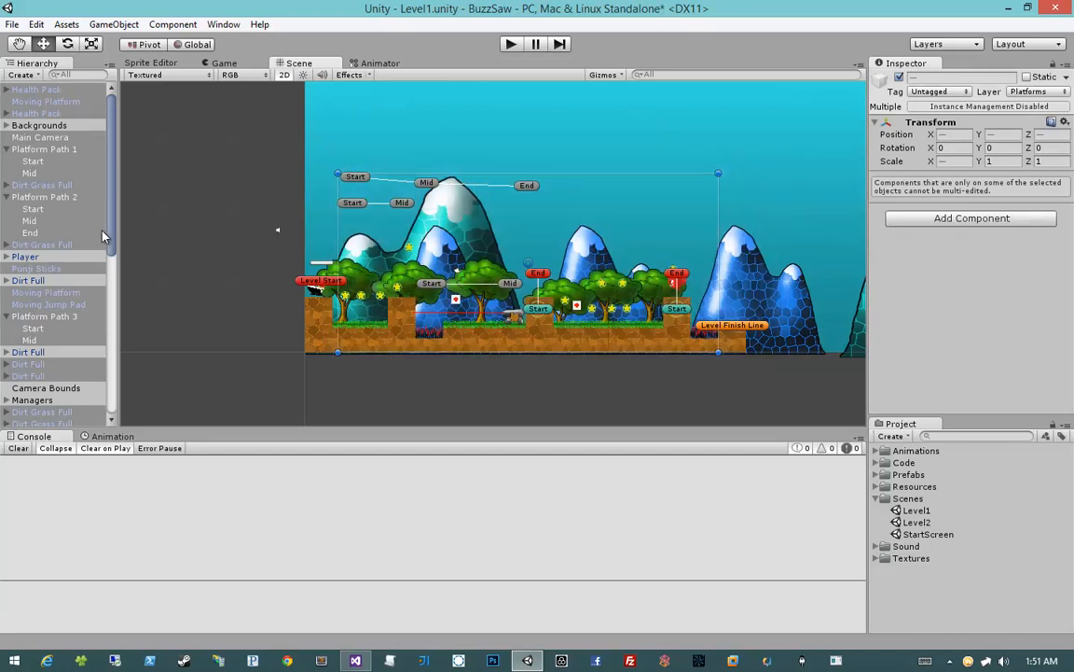
pyautogui.click(7, 318)
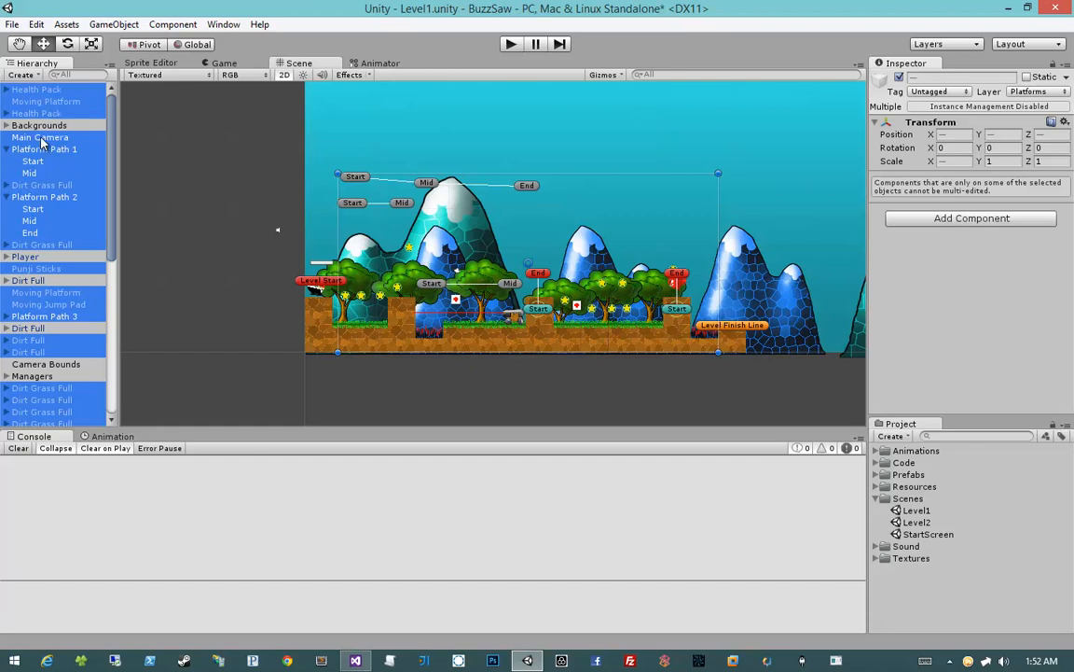
pyautogui.scroll(-6, 41, 141)
pyautogui.moveTo(243, 426); pyautogui.dragTo(249, 510)
pyautogui.scroll(5, 14, 266)
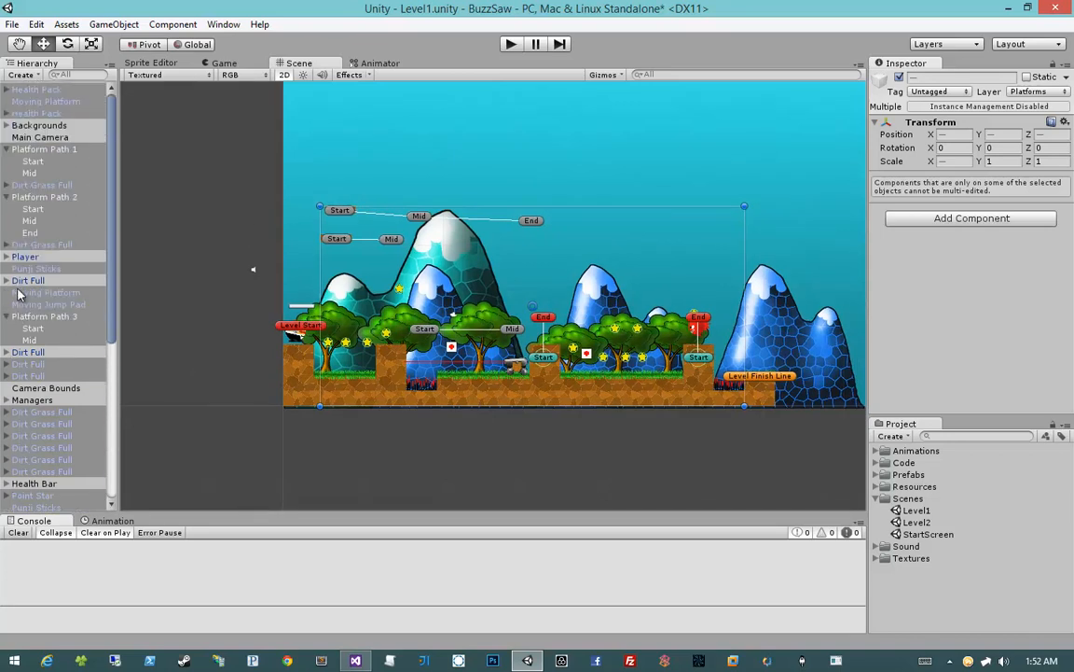
pyautogui.click(6, 198)
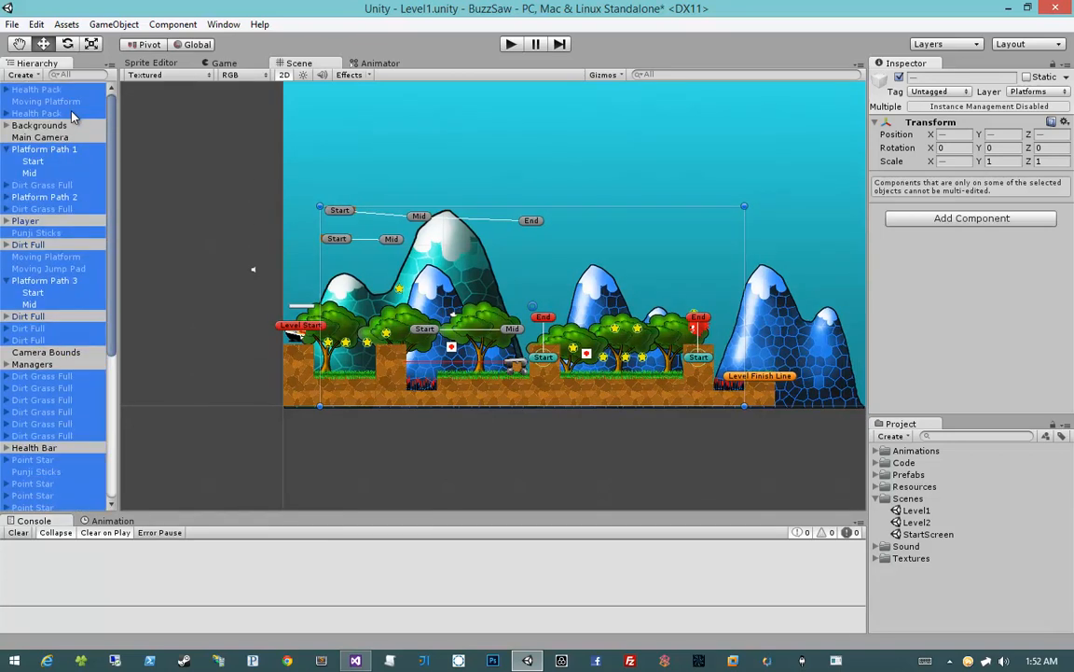
pyautogui.click(7, 149)
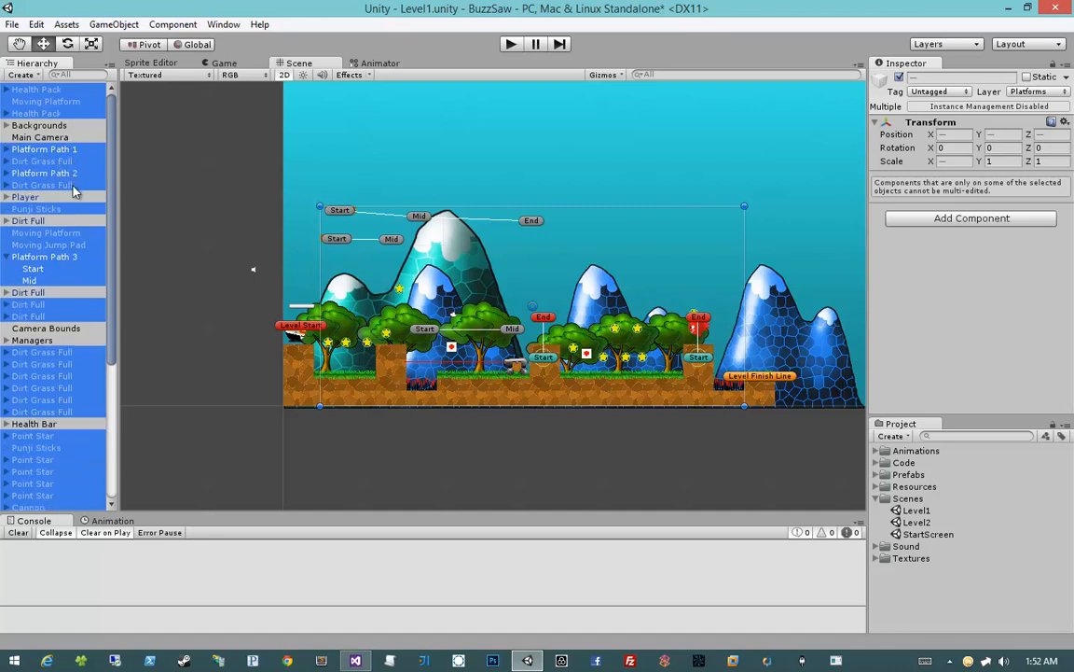
pyautogui.keyDown('ctrl'); pyautogui.click(40, 225); pyautogui.keyUp('ctrl')
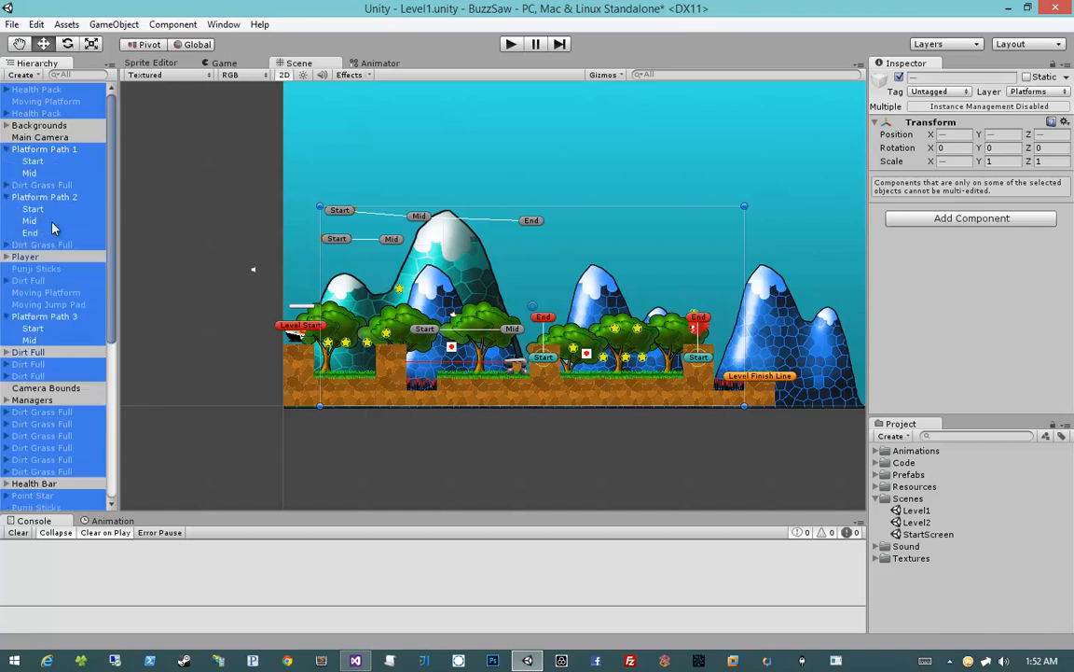
pyautogui.click(8, 196)
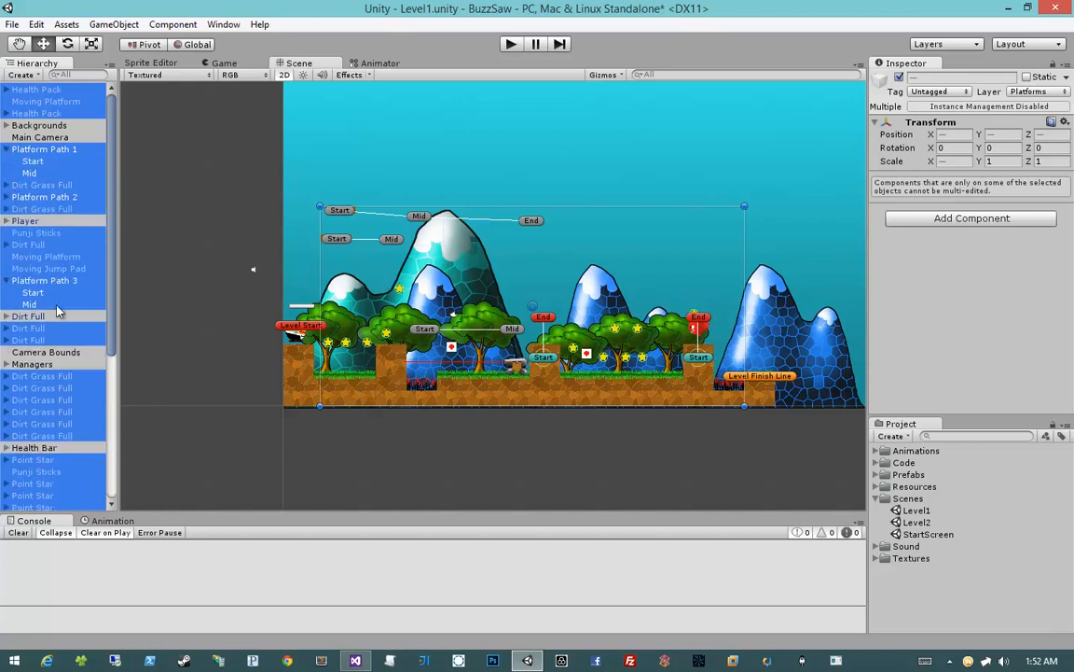
pyautogui.scroll(-2, 74, 249)
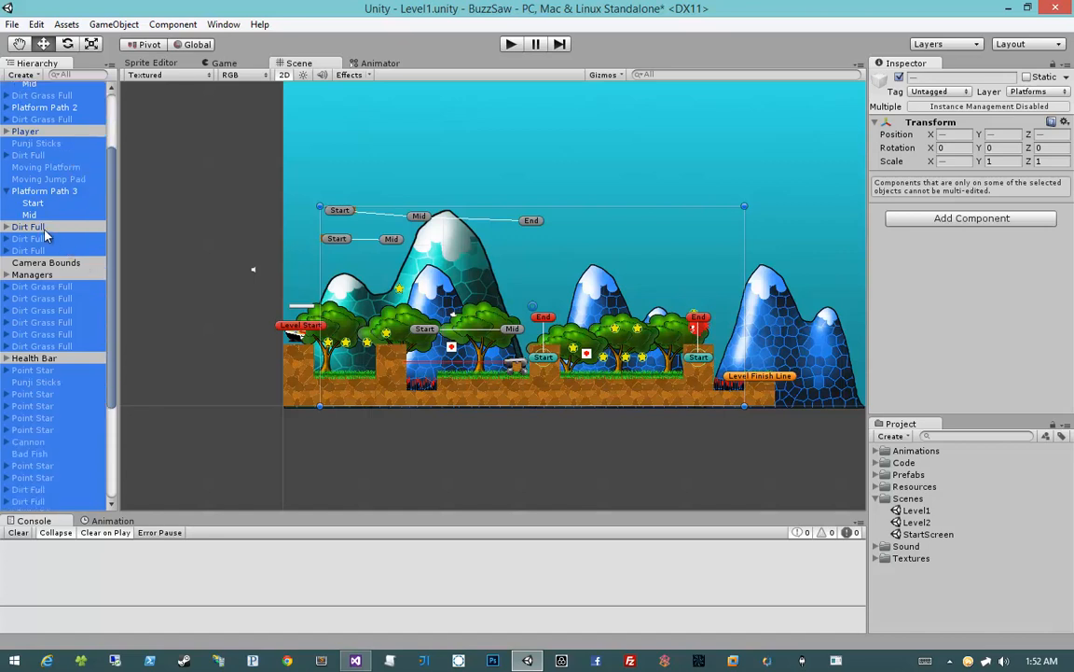
pyautogui.keyDown('ctrl'); pyautogui.click(44, 229); pyautogui.keyUp('ctrl')
pyautogui.scroll(-2, 45, 237)
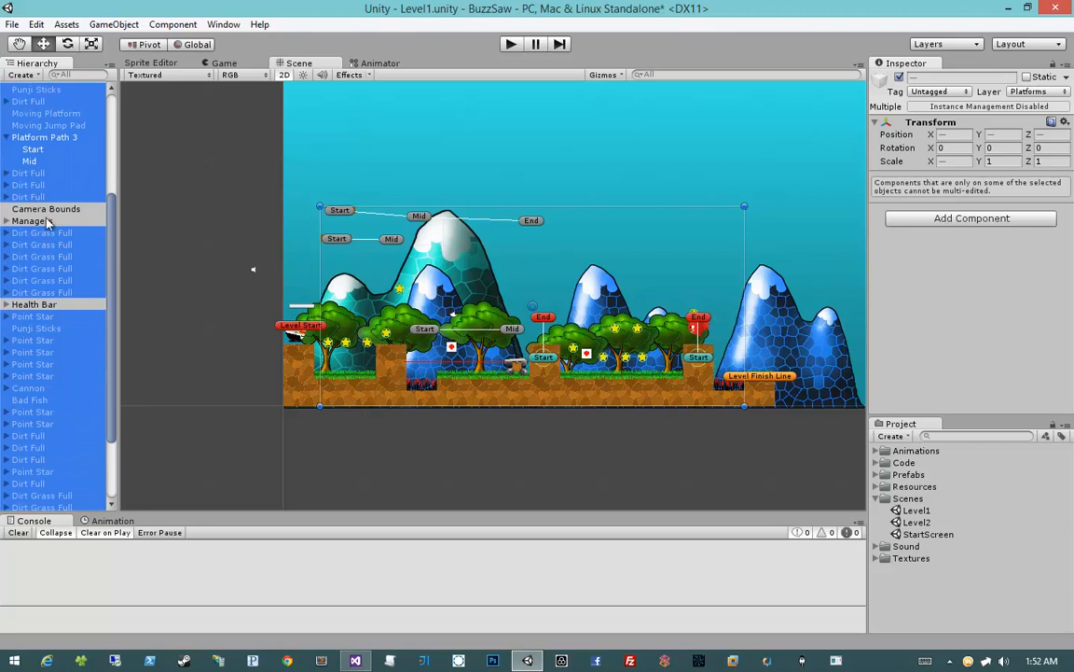
pyautogui.scroll(-1, 46, 222)
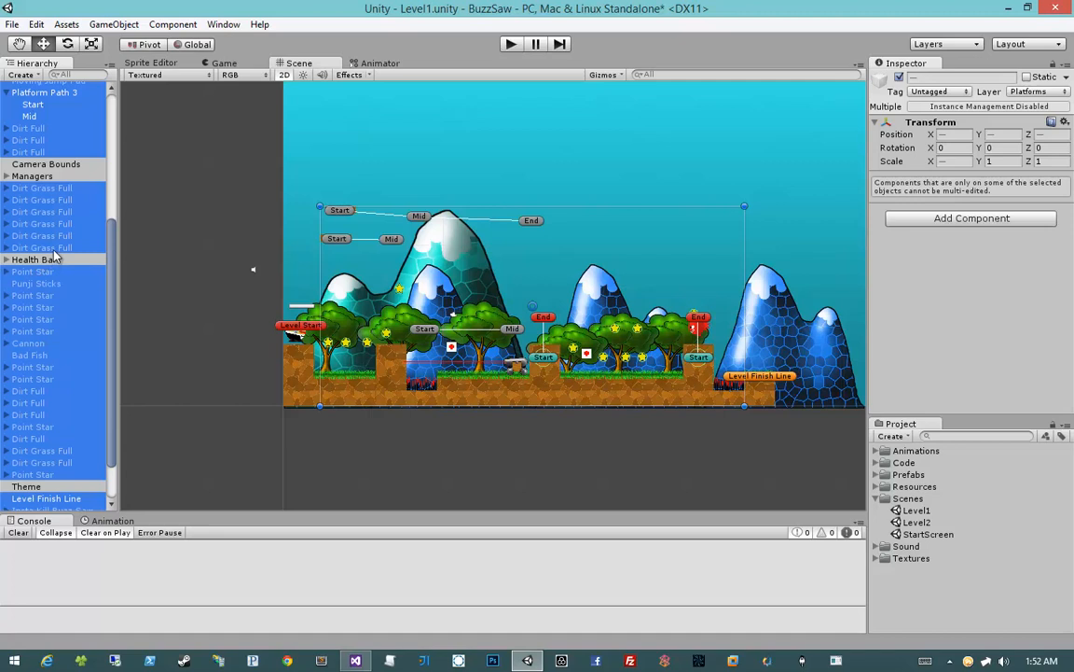
pyautogui.scroll(-1, 46, 231)
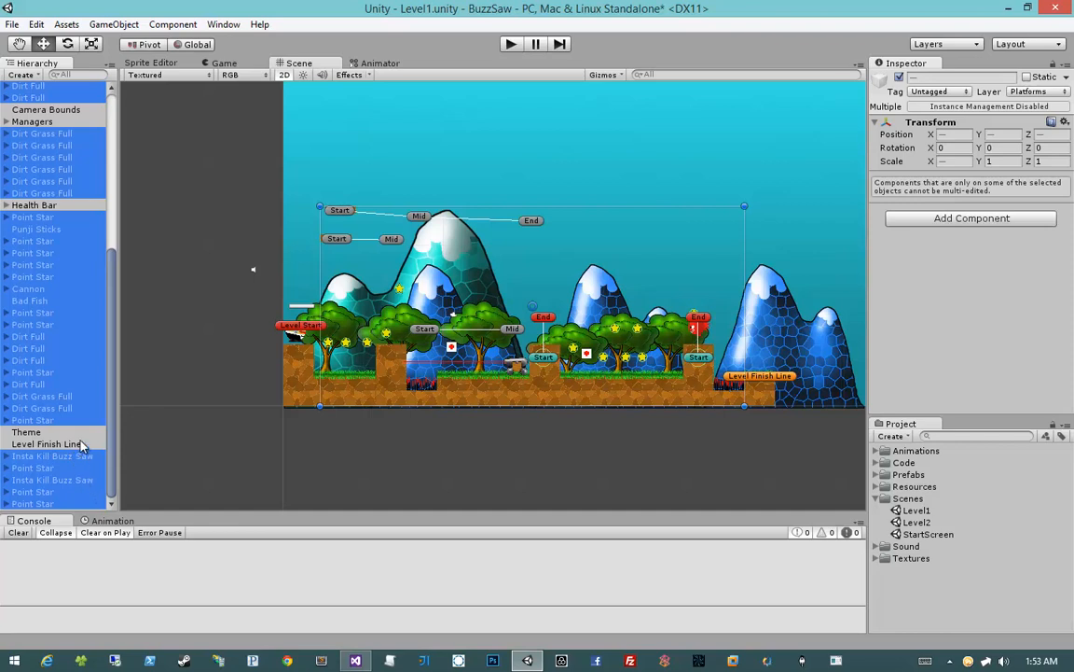
pyautogui.press('Delete')
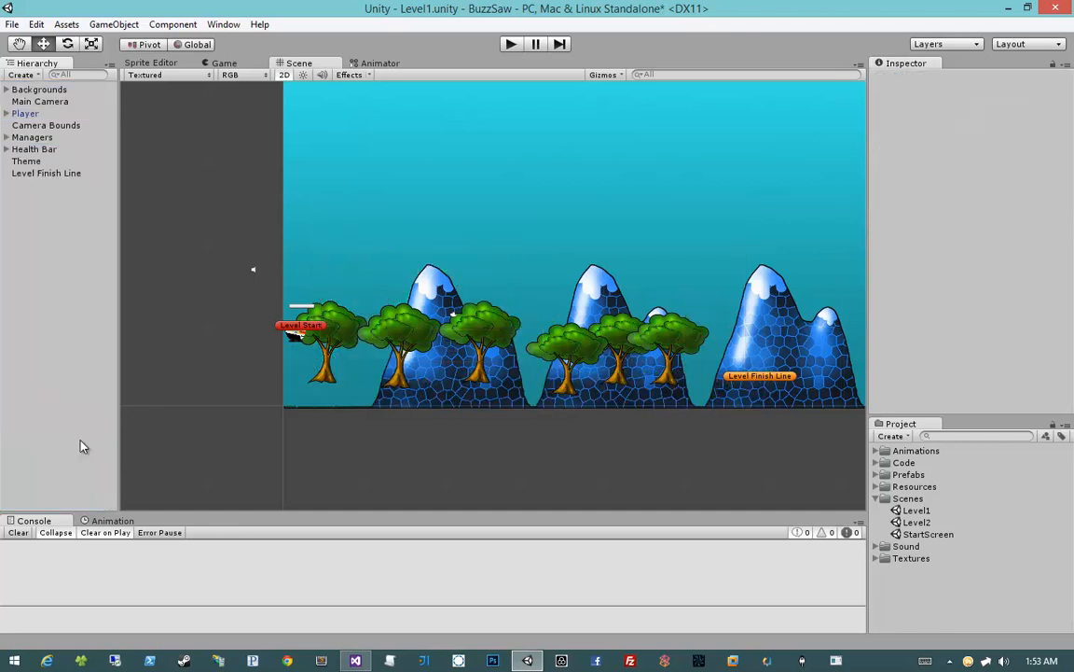
# Delete five of the trees in the Trees group and move the remaining one into the sky at about X 69.3, Y 29.8
pyautogui.scroll(-6, 326, 345)
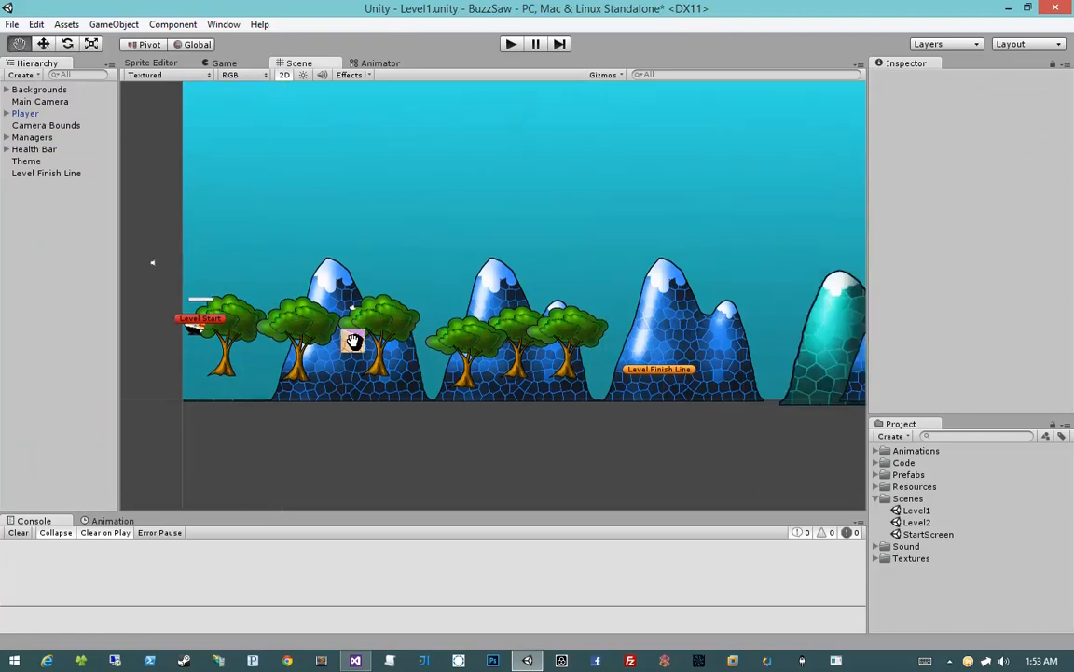
pyautogui.scroll(5, 320, 343)
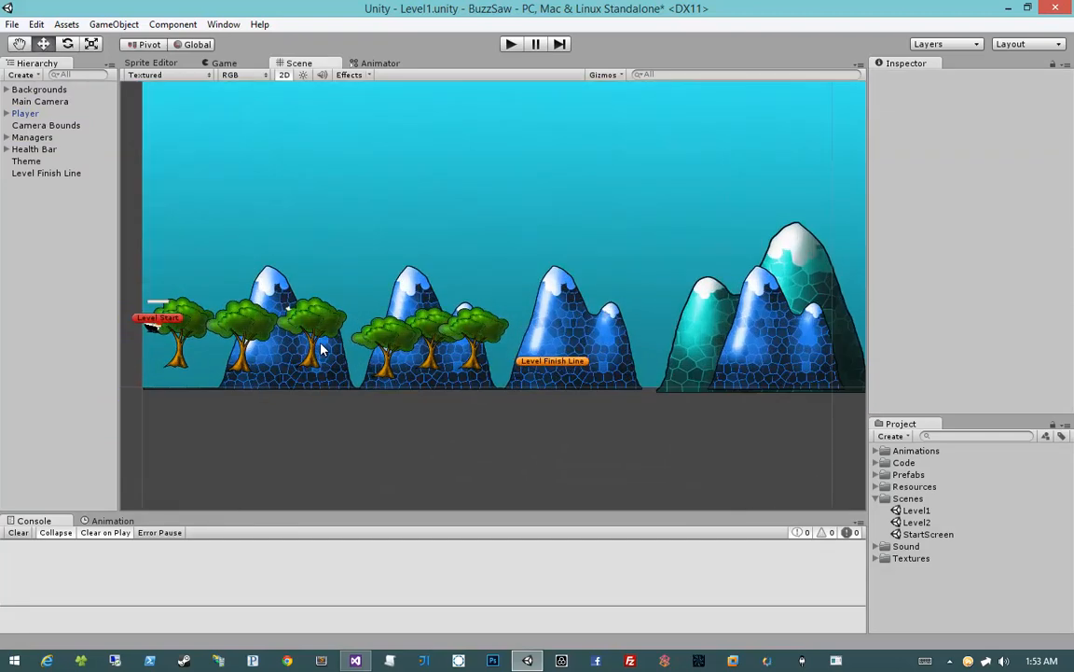
pyautogui.moveTo(321, 343); pyautogui.dragTo(509, 344, button='middle')
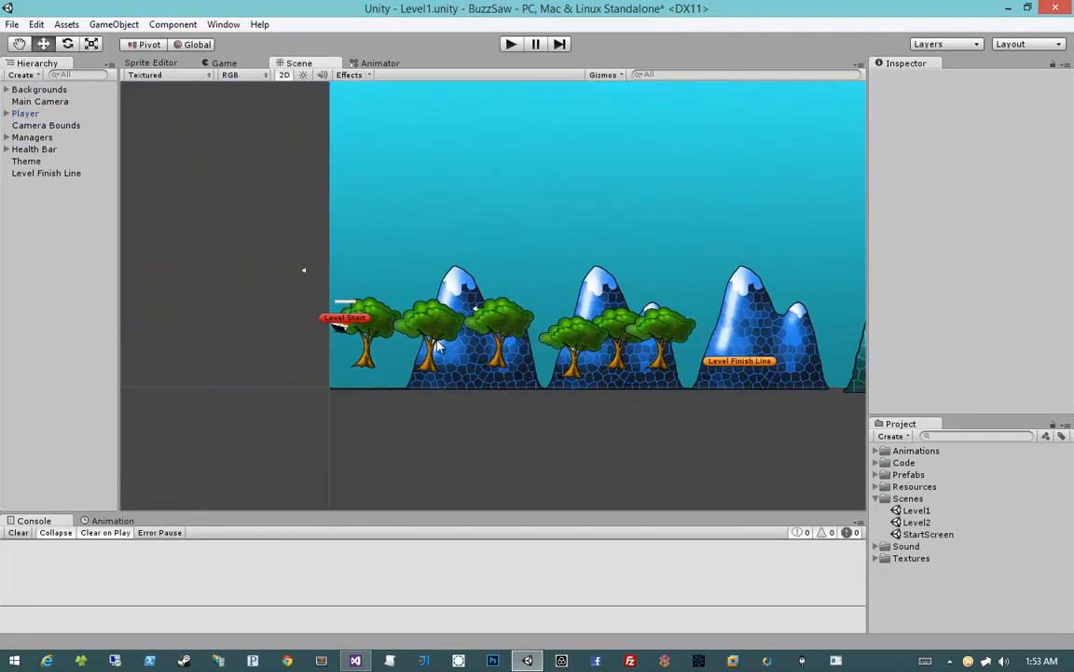
pyautogui.click(6, 89)
pyautogui.click(16, 113)
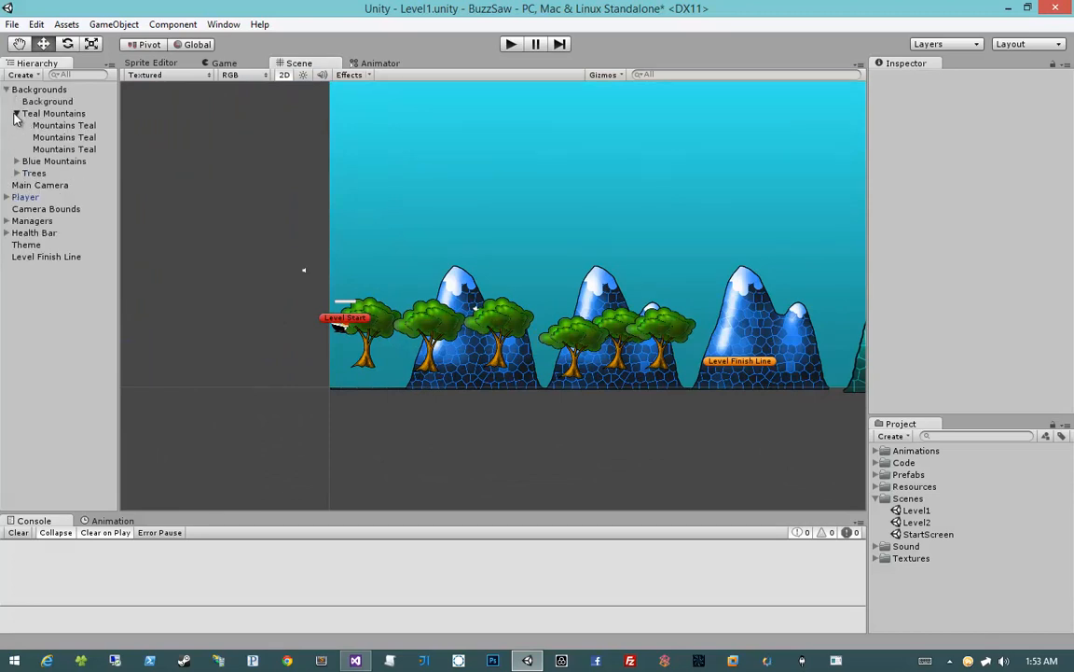
pyautogui.click(16, 112)
pyautogui.click(16, 137)
pyautogui.click(43, 149)
pyautogui.keyDown('shift'); pyautogui.click(58, 198); pyautogui.keyUp('shift')
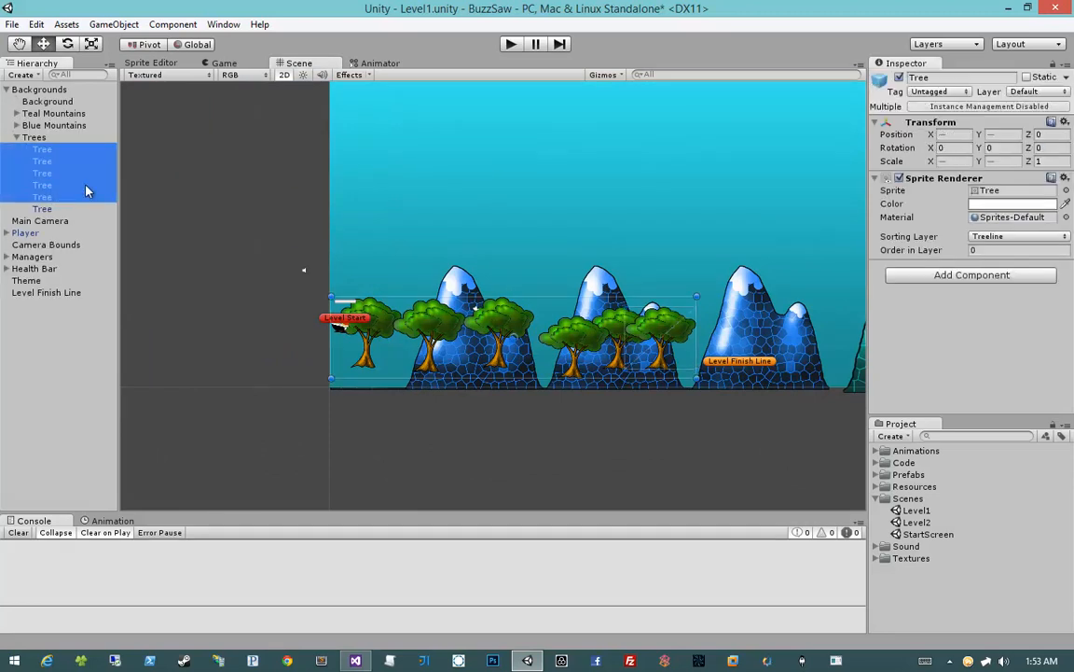
pyautogui.press('Delete')
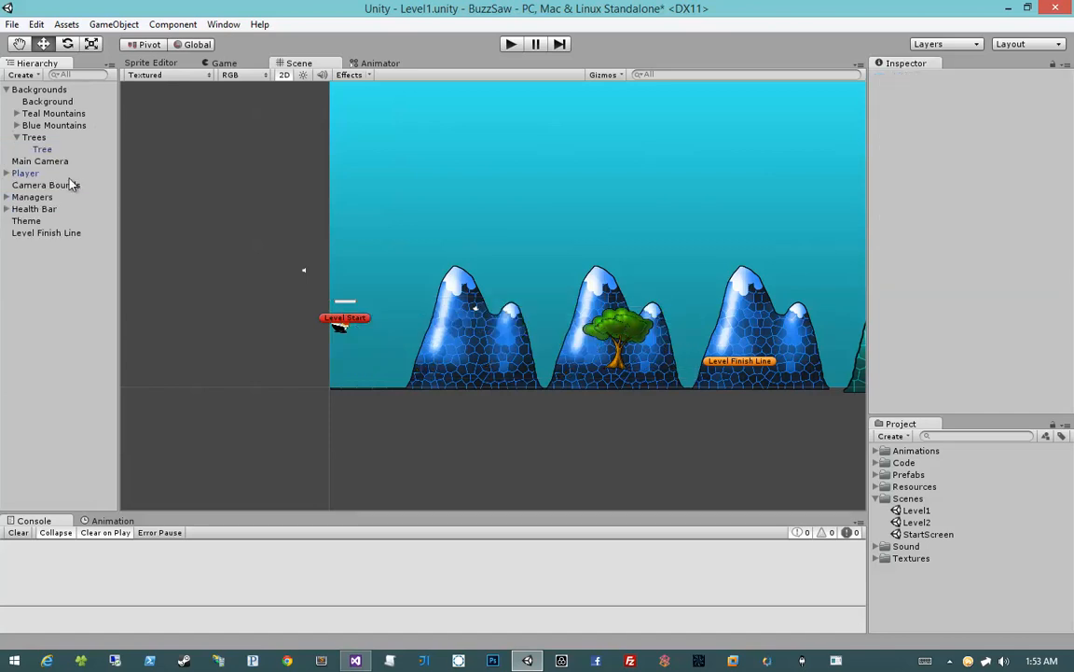
pyautogui.click(58, 150)
pyautogui.moveTo(635, 343); pyautogui.dragTo(822, 156)
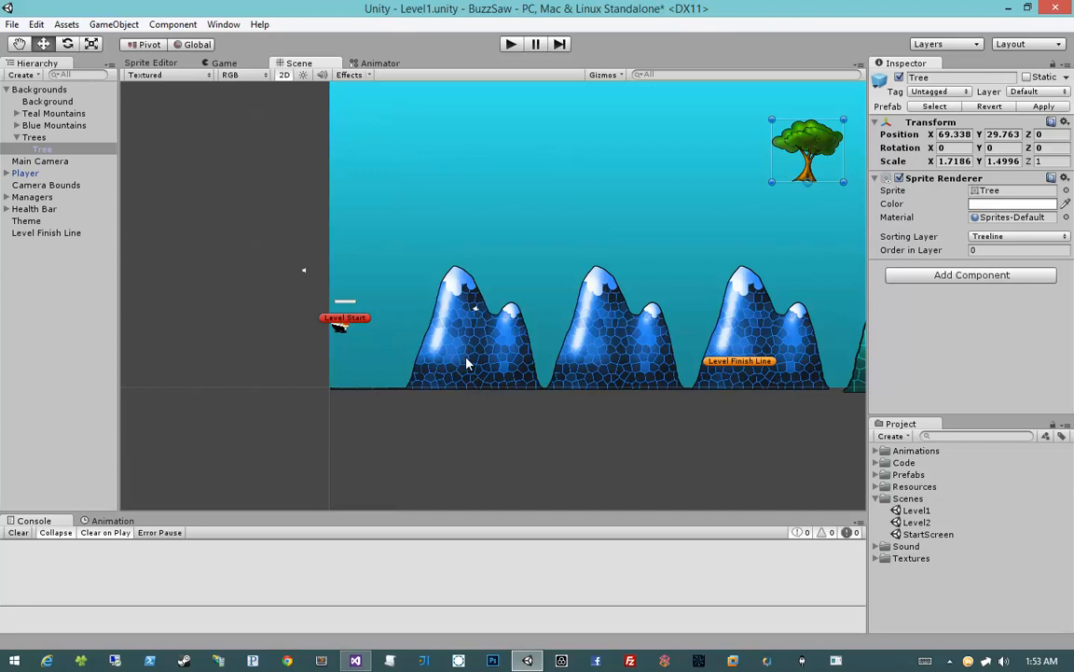
# Move the player, Level Start marker and Health Bar right and down to the foot of the first blue mountain
pyautogui.scroll(3, 421, 352)
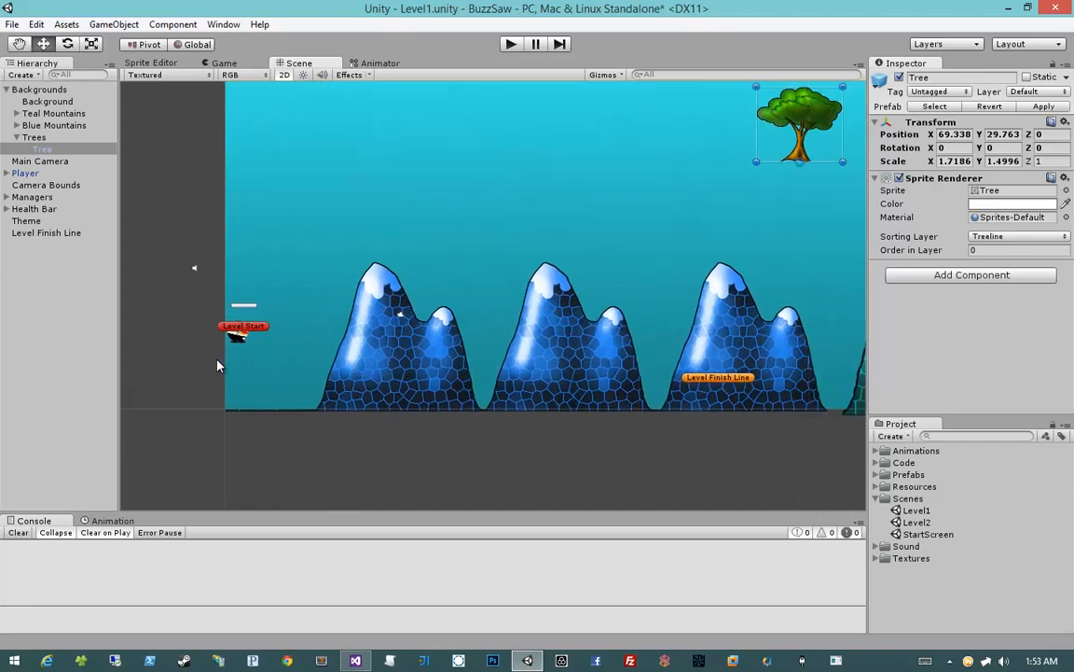
pyautogui.moveTo(220, 361)
pyautogui.mouseDown()
pyautogui.moveTo(264, 319)
pyautogui.moveTo(333, 377)
pyautogui.mouseUp()
pyautogui.moveTo(207, 320)
pyautogui.mouseDown()
pyautogui.moveTo(265, 283)
pyautogui.moveTo(329, 359)
pyautogui.mouseUp()
pyautogui.click(56, 220)
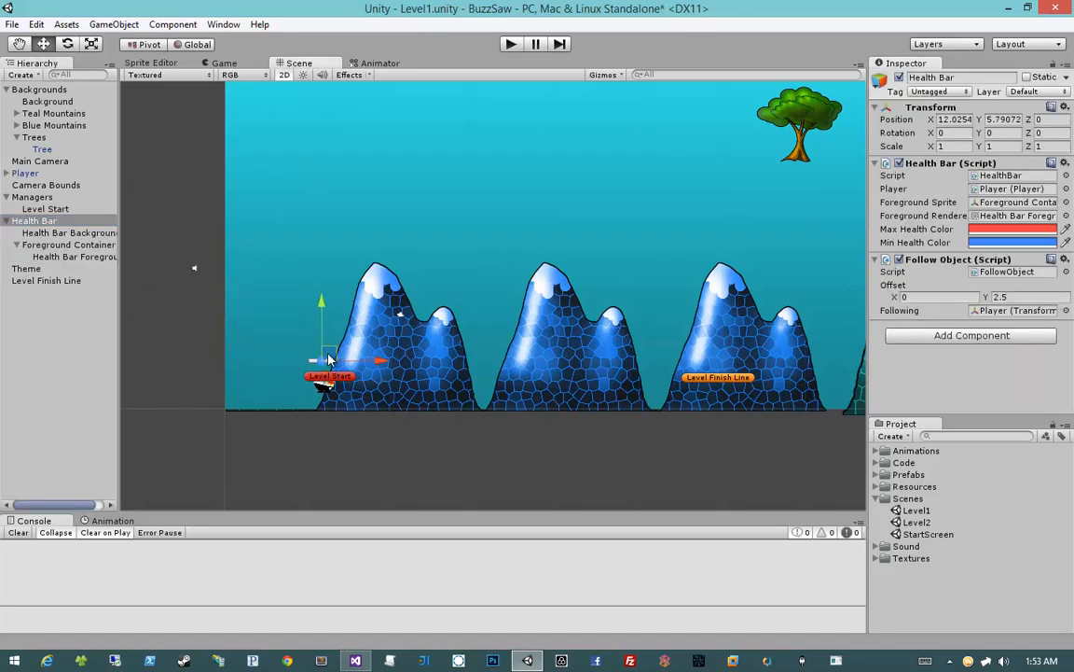
pyautogui.click(334, 421)
# Place a Dirt Full tile from the Tiles prefabs in the scene at the player's feet
pyautogui.scroll(10, 334, 421)
pyautogui.moveTo(334, 420)
pyautogui.mouseDown(button='middle')
pyautogui.moveTo(521, 388)
pyautogui.moveTo(539, 375)
pyautogui.mouseUp(button='middle')
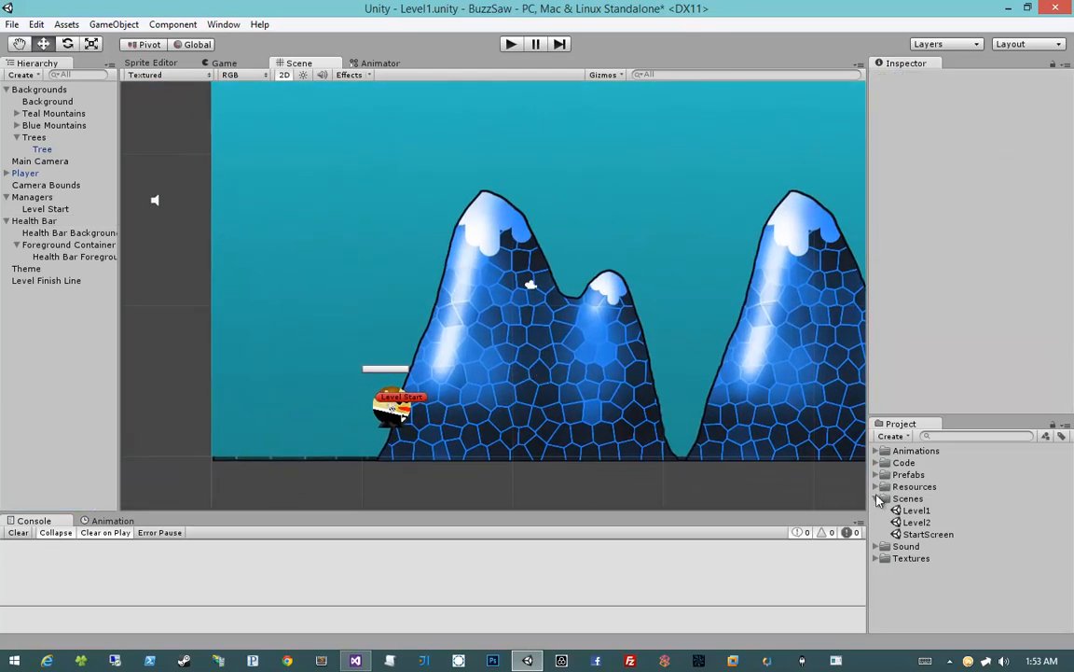
pyautogui.click(877, 499)
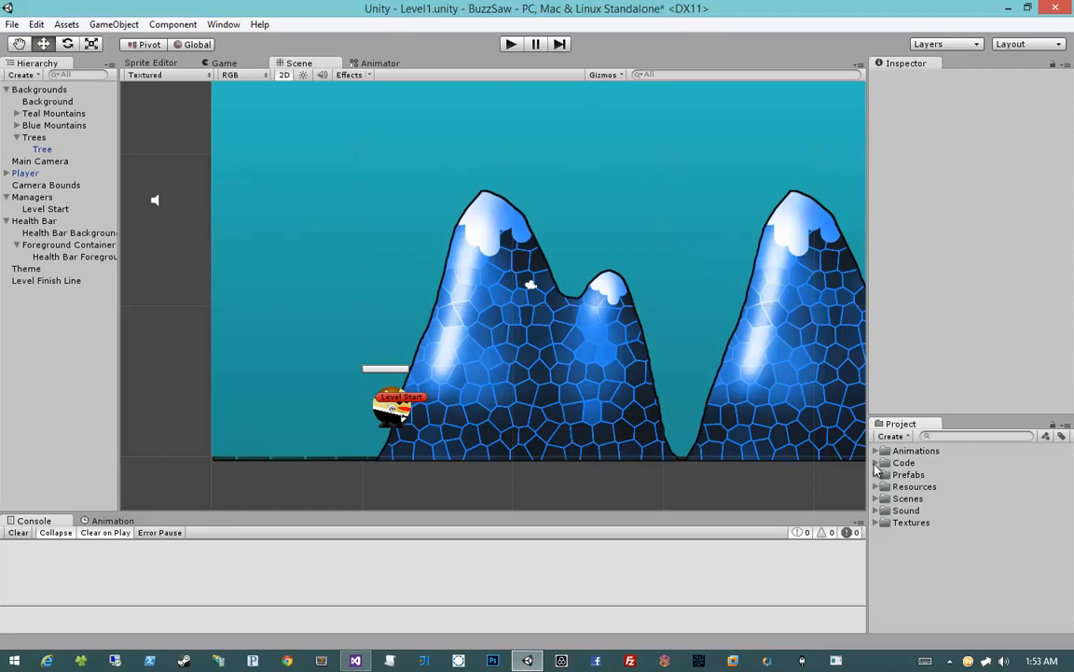
pyautogui.click(875, 475)
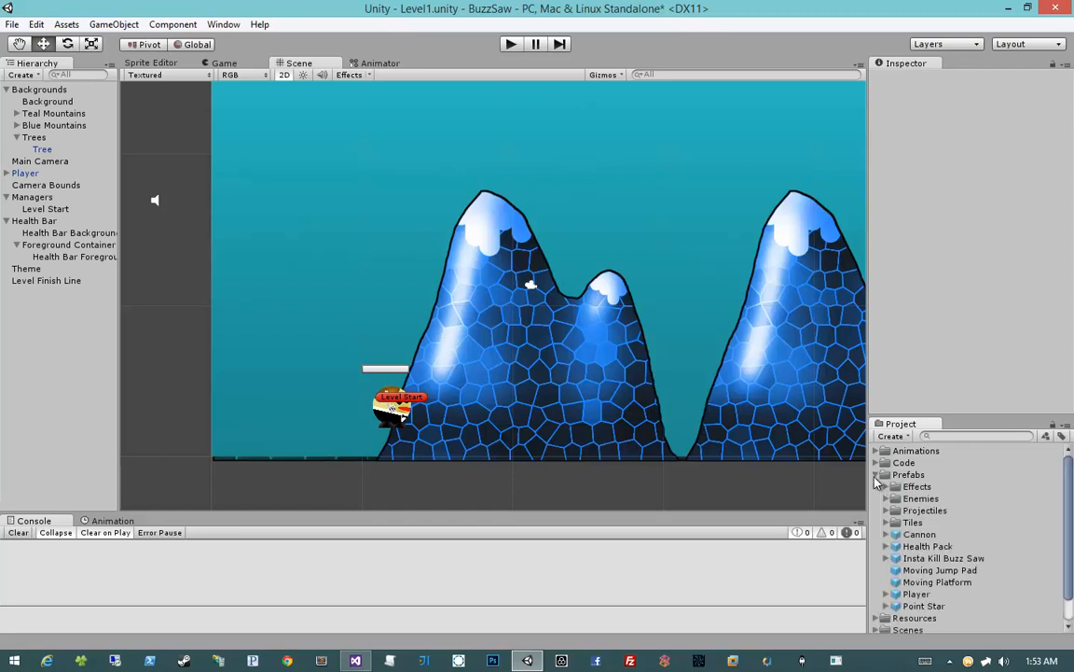
pyautogui.click(887, 523)
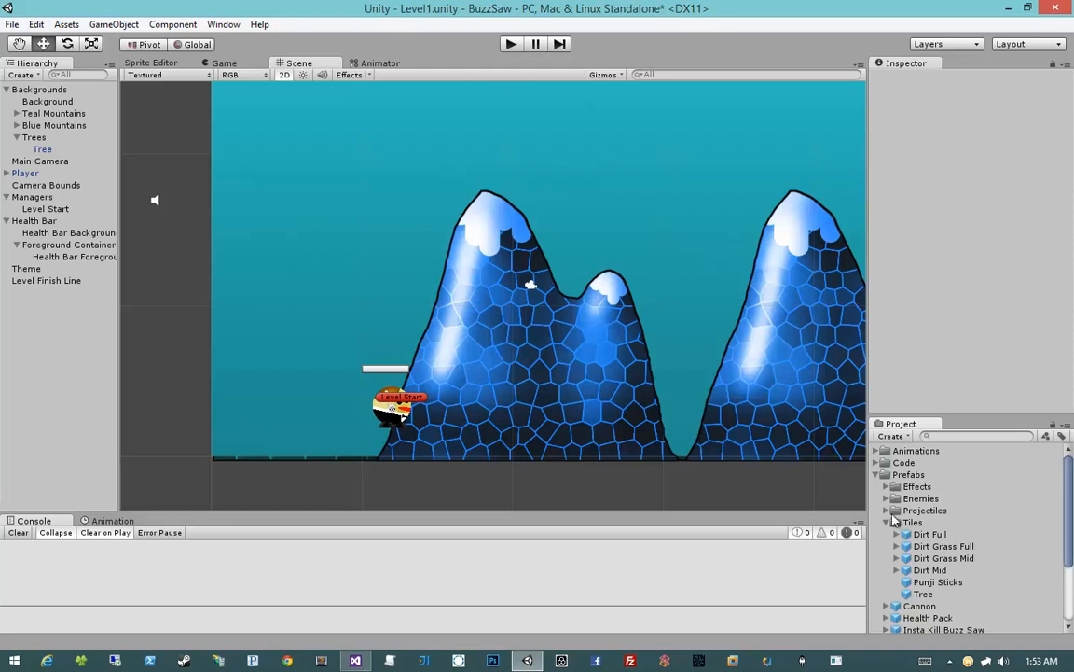
pyautogui.click(930, 534)
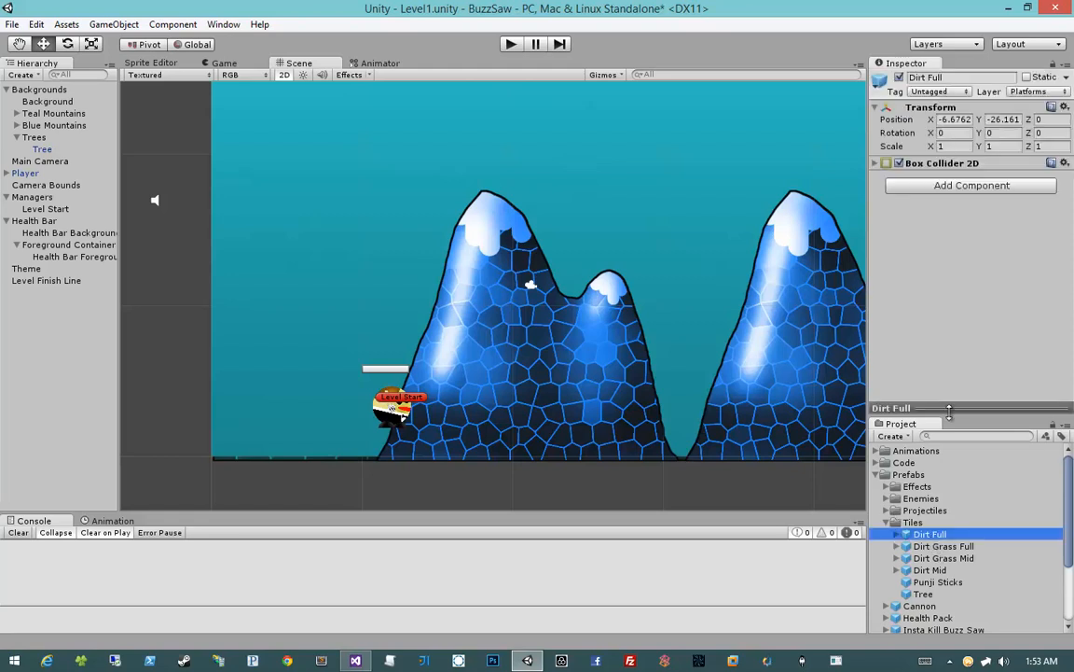
pyautogui.moveTo(950, 409); pyautogui.dragTo(972, 312)
pyautogui.moveTo(924, 534); pyautogui.dragTo(412, 455)
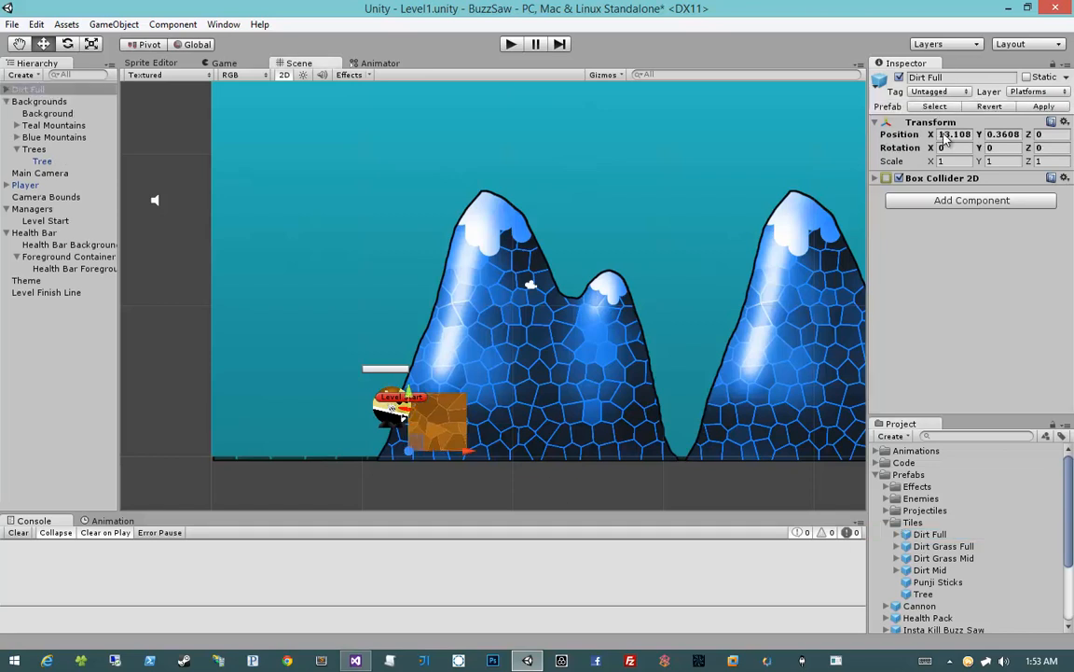
# Set the Dirt Full tile's position to X 0 and Y 0
pyautogui.click(943, 134)
pyautogui.write('0')
pyautogui.press('Tab')
pyautogui.write('0')
pyautogui.press('Tab')
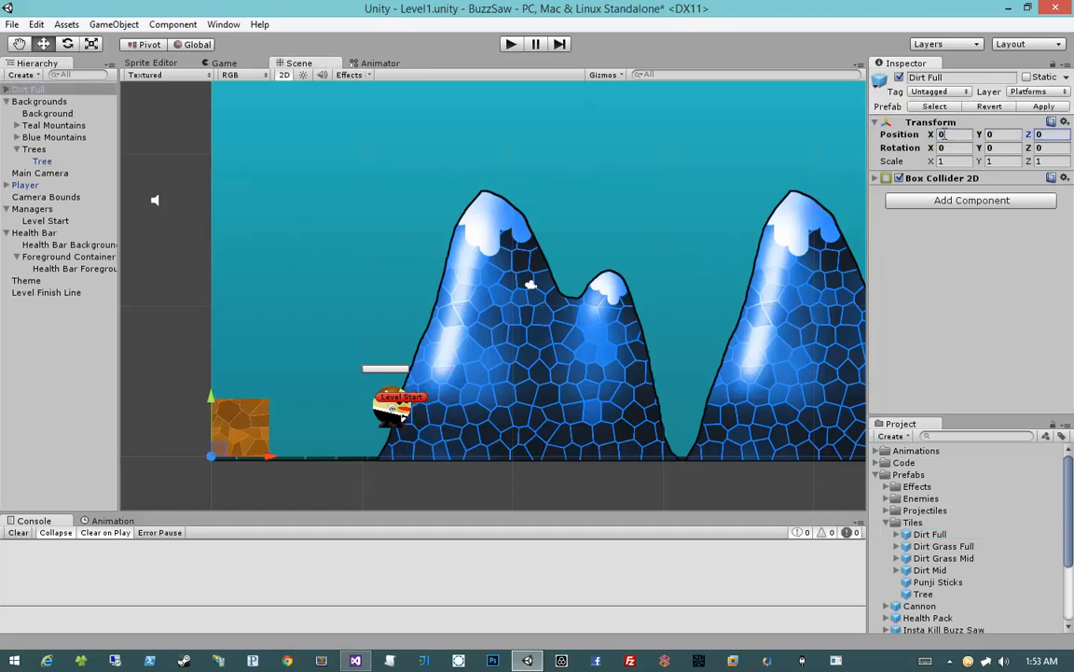
# Duplicate the Dirt Full tile and snap the copy directly on top of it at Y 3.84
pyautogui.moveTo(463, 253); pyautogui.dragTo(473, 299, button='middle')
pyautogui.hotkey('ctrl', 'd')
pyautogui.keyDown('ctrl'); pyautogui.moveTo(226, 442); pyautogui.dragTo(225, 388); pyautogui.keyUp('ctrl')
pyautogui.moveTo(388, 338); pyautogui.dragTo(362, 375, button='middle')
pyautogui.scroll(-1, 361, 375)
pyautogui.scroll(-2, 364, 380)
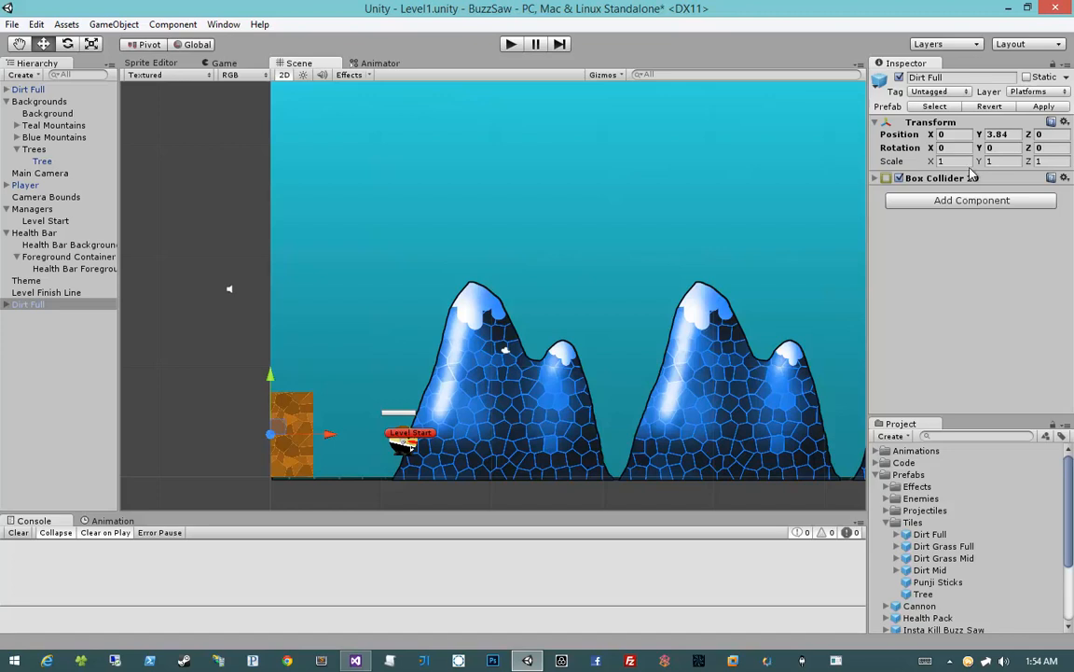
# Stack four more Dirt Full duplicates above the second tile, extending the column up to Y 19.2
pyautogui.moveTo(416, 311); pyautogui.dragTo(377, 352, button='middle')
pyautogui.scroll(-3, 333, 348)
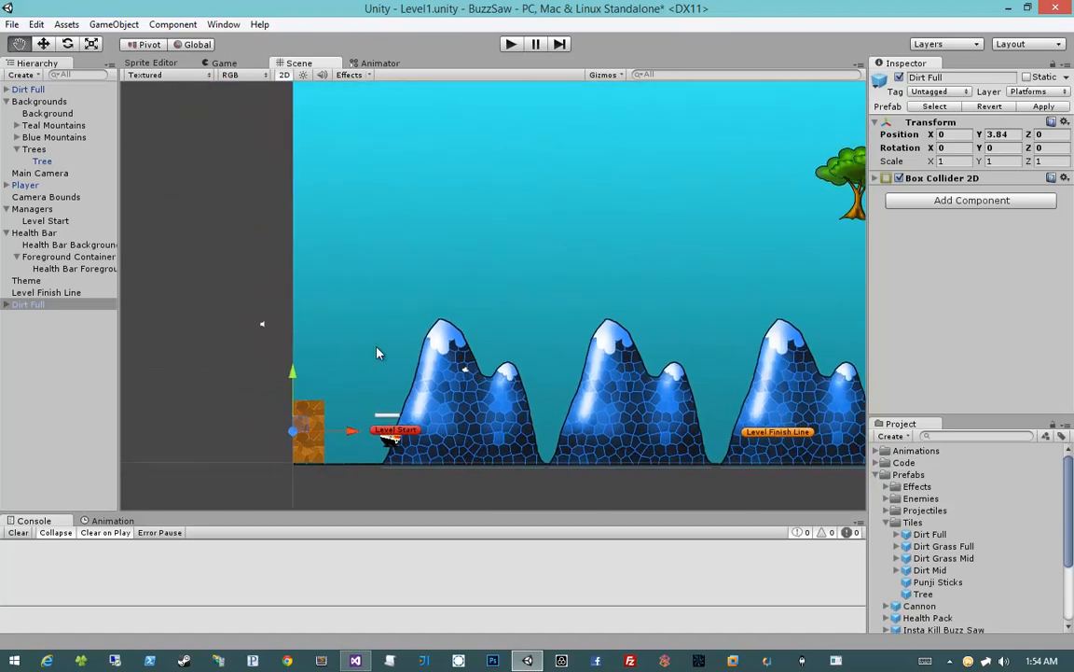
pyautogui.hotkey('ctrl', 'd')
pyautogui.keyDown('ctrl'); pyautogui.moveTo(291, 375); pyautogui.dragTo(290, 261); pyautogui.keyUp('ctrl')
pyautogui.hotkey('ctrl', 'd')
pyautogui.hotkey('ctrl', 'd')
pyautogui.hotkey('ctrl', 'd')
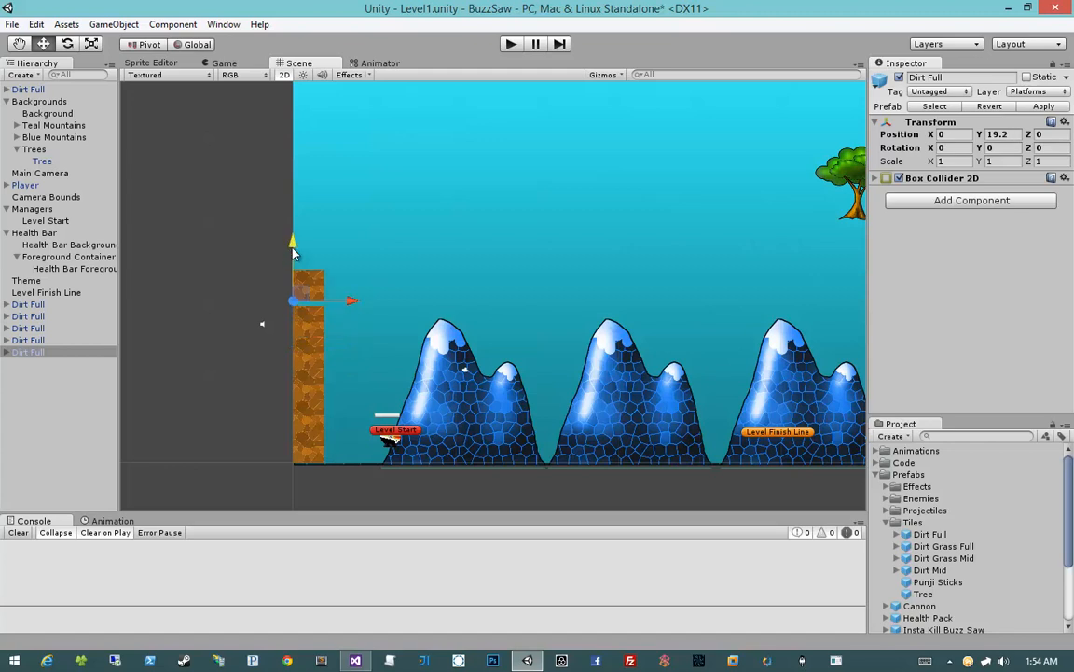
# Duplicate the topmost Dirt Full tile and stack the copy on the column at Y 23.04
pyautogui.keyDown('shift'); pyautogui.click(55, 305); pyautogui.keyUp('shift')
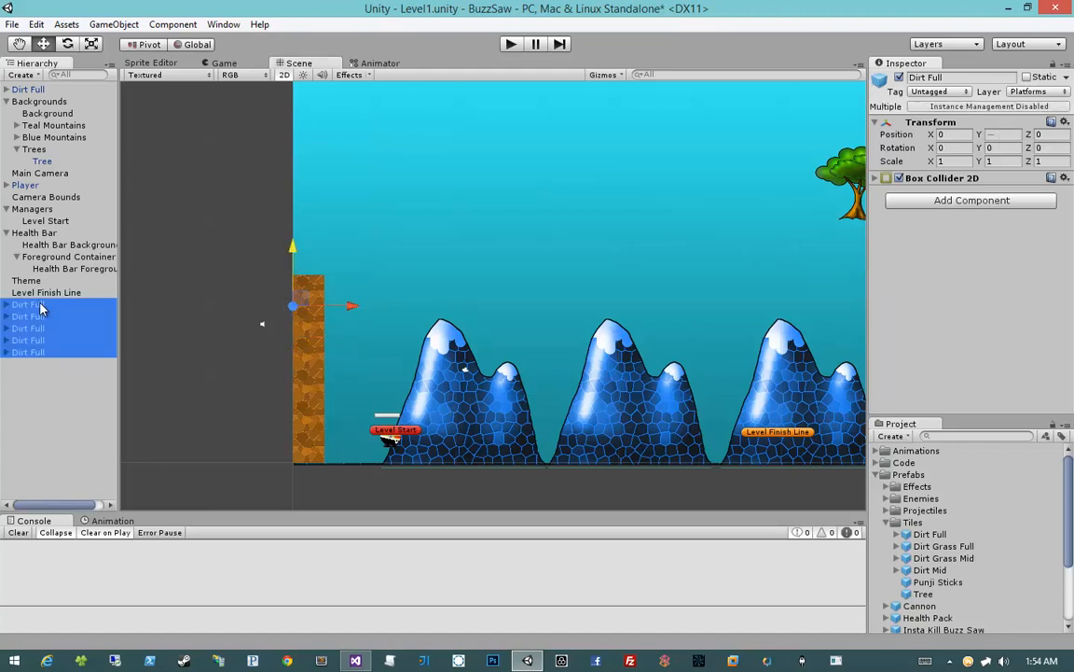
pyautogui.click(49, 316)
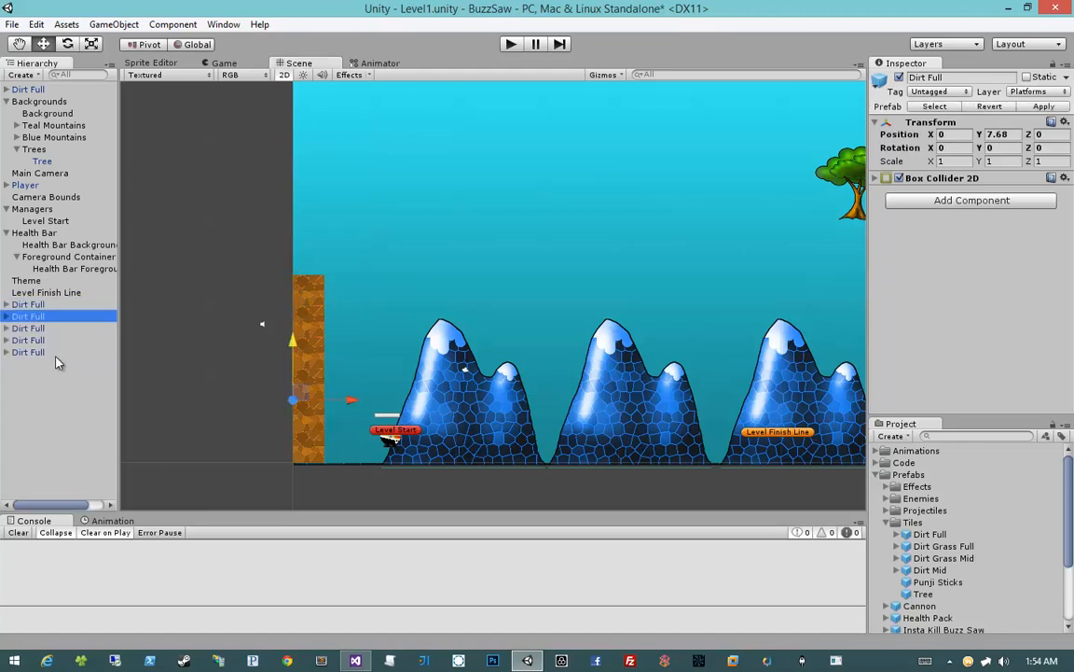
pyautogui.hotkey('ctrl', 'd')
pyautogui.keyDown('ctrl'); pyautogui.moveTo(293, 249); pyautogui.dragTo(294, 218); pyautogui.keyUp('ctrl')
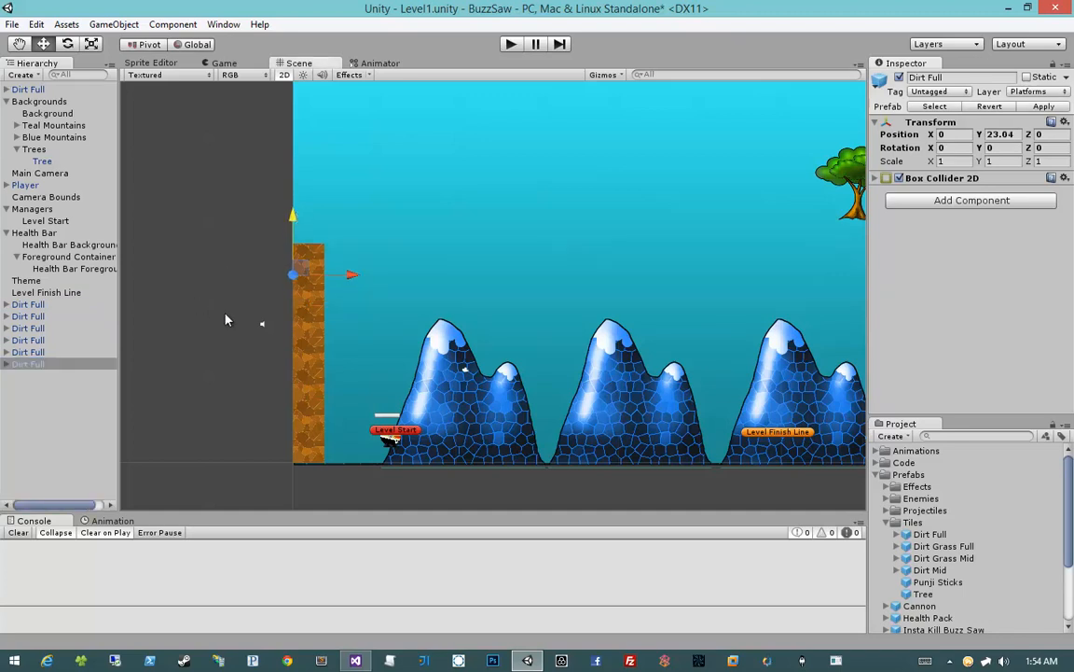
# Duplicate the six stacked Dirt Full tiles together and place the copies directly on top of the column
pyautogui.click(91, 363)
pyautogui.keyDown('shift'); pyautogui.click(73, 305); pyautogui.keyUp('shift')
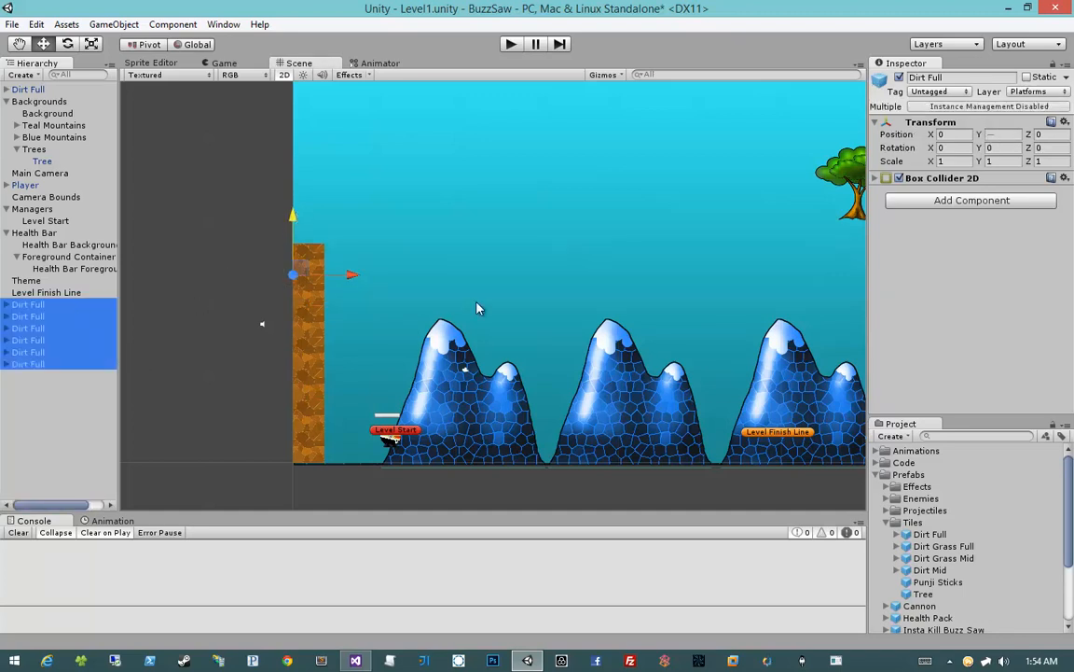
pyautogui.moveTo(472, 293); pyautogui.dragTo(408, 308, button='middle')
pyautogui.scroll(-1, 367, 313)
pyautogui.hotkey('ctrl', 'd')
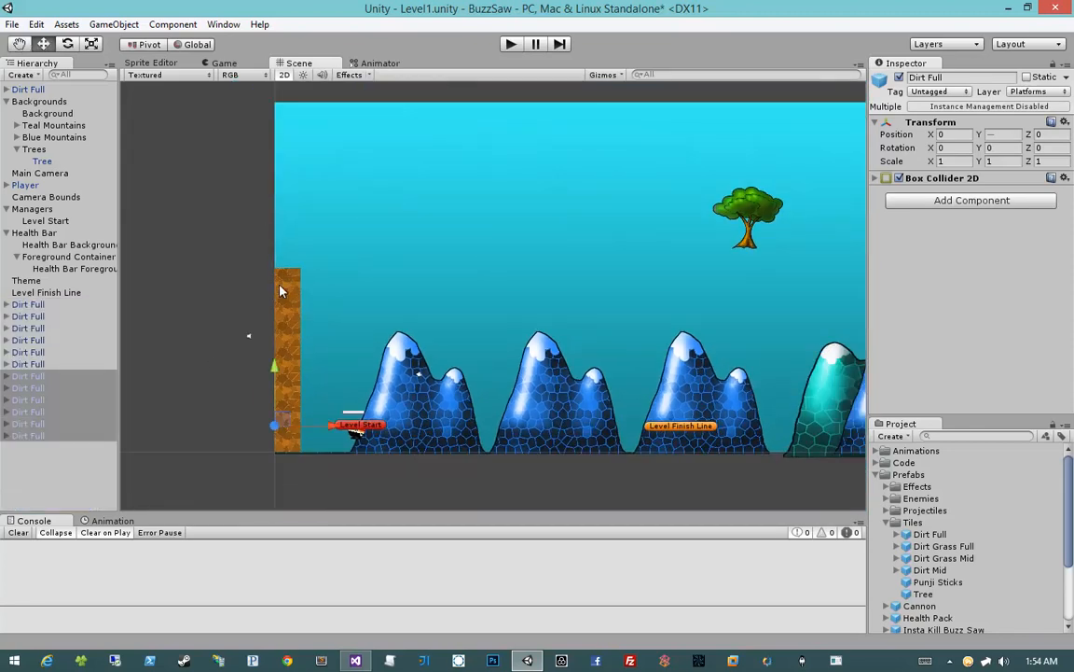
pyautogui.moveTo(276, 375); pyautogui.dragTo(240, 217)
pyautogui.click(233, 258)
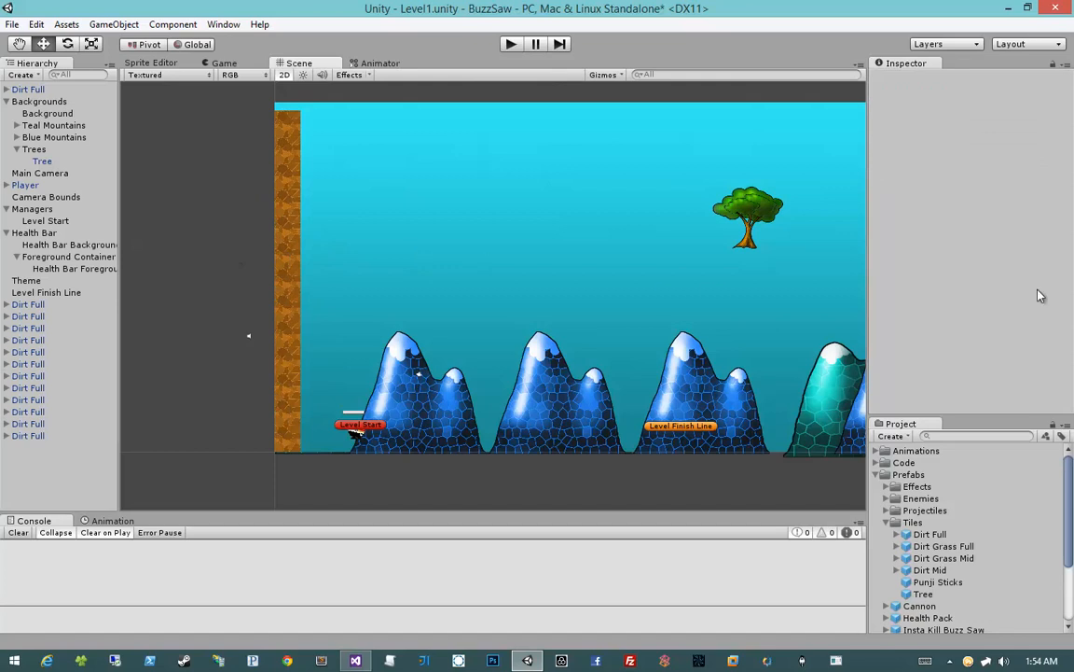
# Delete the topmost Dirt Full tile of the left wall
pyautogui.moveTo(349, 234); pyautogui.dragTo(411, 227, button='middle')
pyautogui.scroll(6, 372, 290)
pyautogui.click(361, 190)
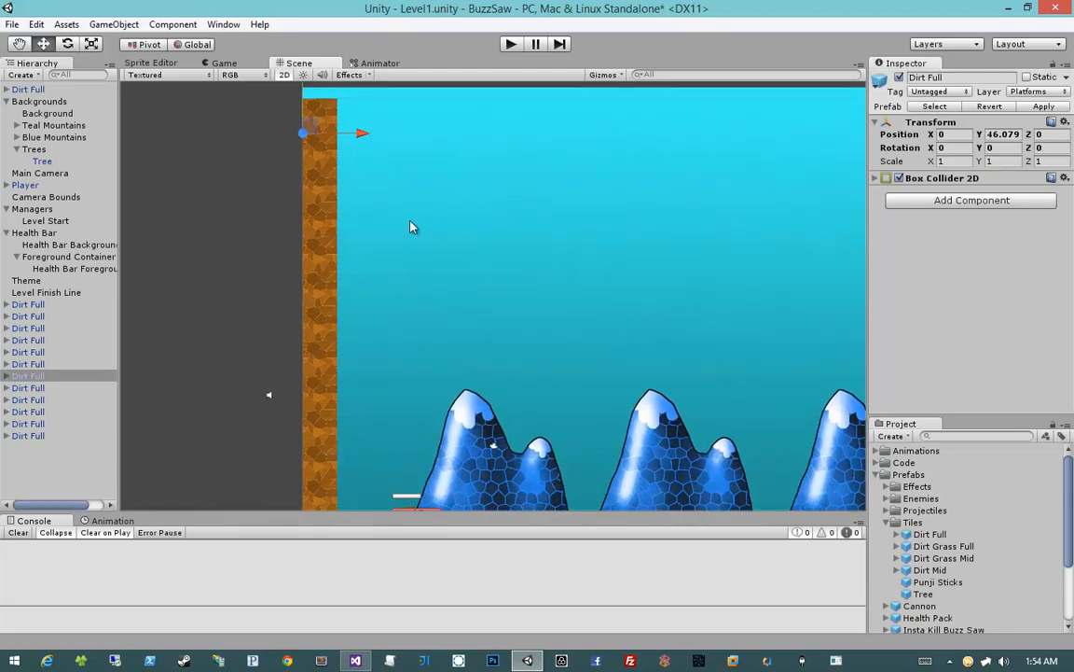
pyautogui.press('Delete')
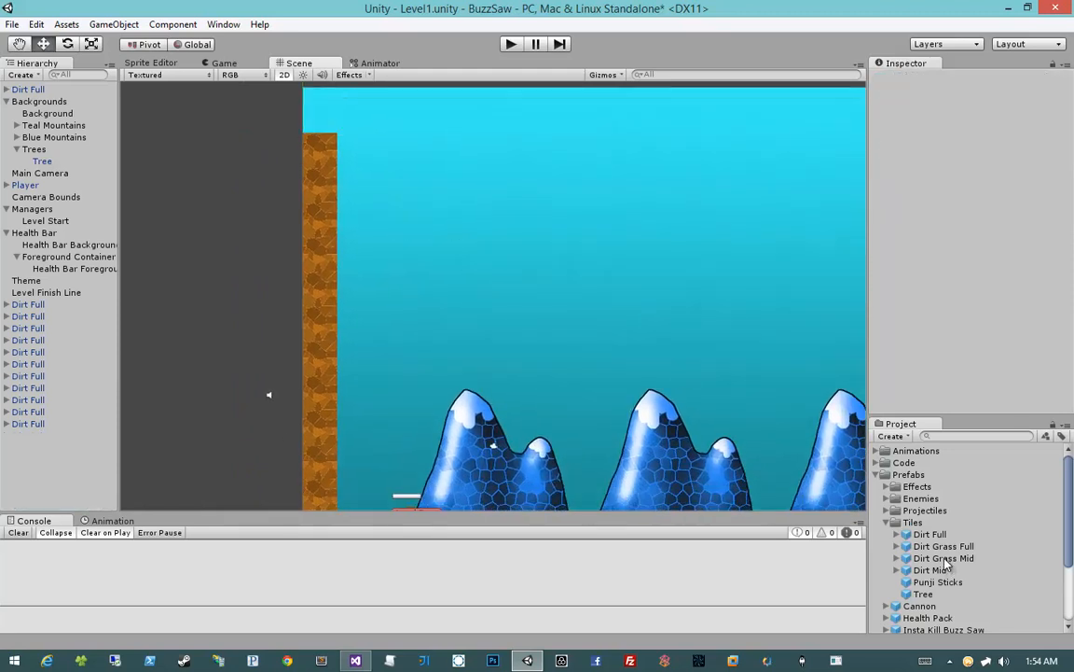
# Add a Dirt Grass Full prefab to the scene and set its position to X 0 and Y 0
pyautogui.moveTo(942, 546); pyautogui.dragTo(479, 351)
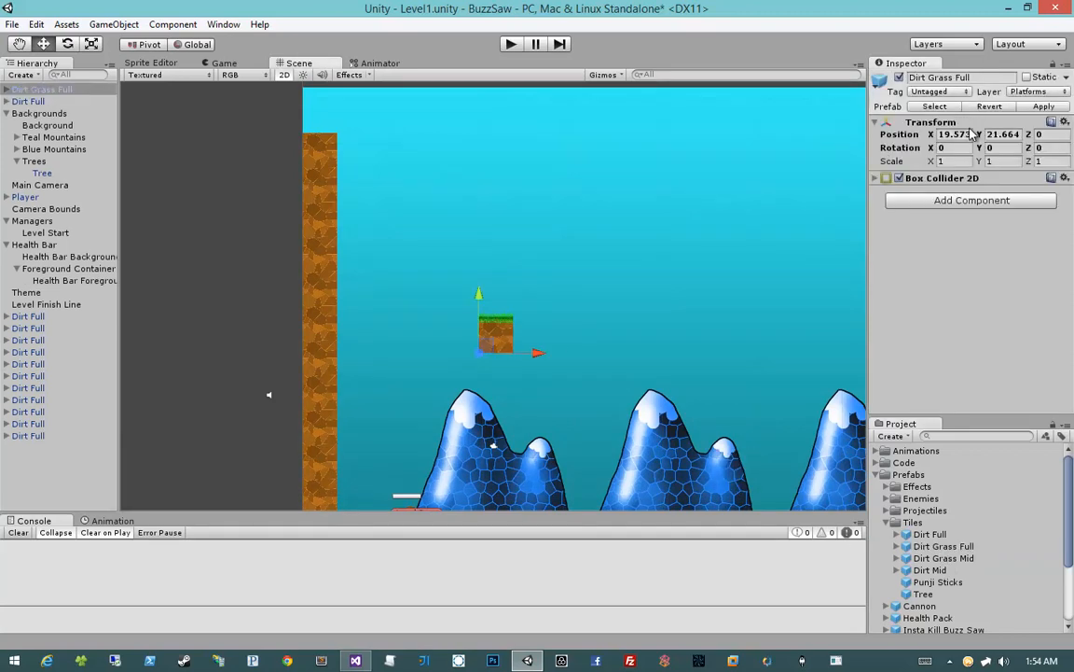
pyautogui.write('0')
pyautogui.press('Tab')
pyautogui.write('0')
pyautogui.press('Tab')
pyautogui.write('0')
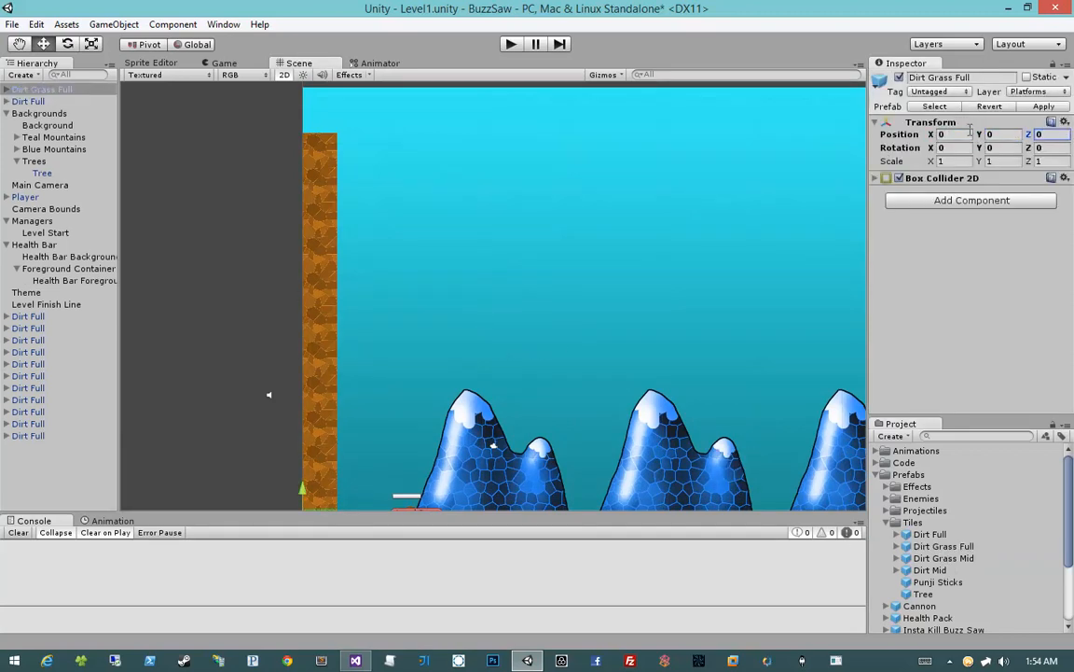
# Move the Dirt Grass Full tile up to cap the top of the dirt wall
pyautogui.moveTo(584, 282); pyautogui.dragTo(579, 246, button='middle')
pyautogui.scroll(-2, 579, 252)
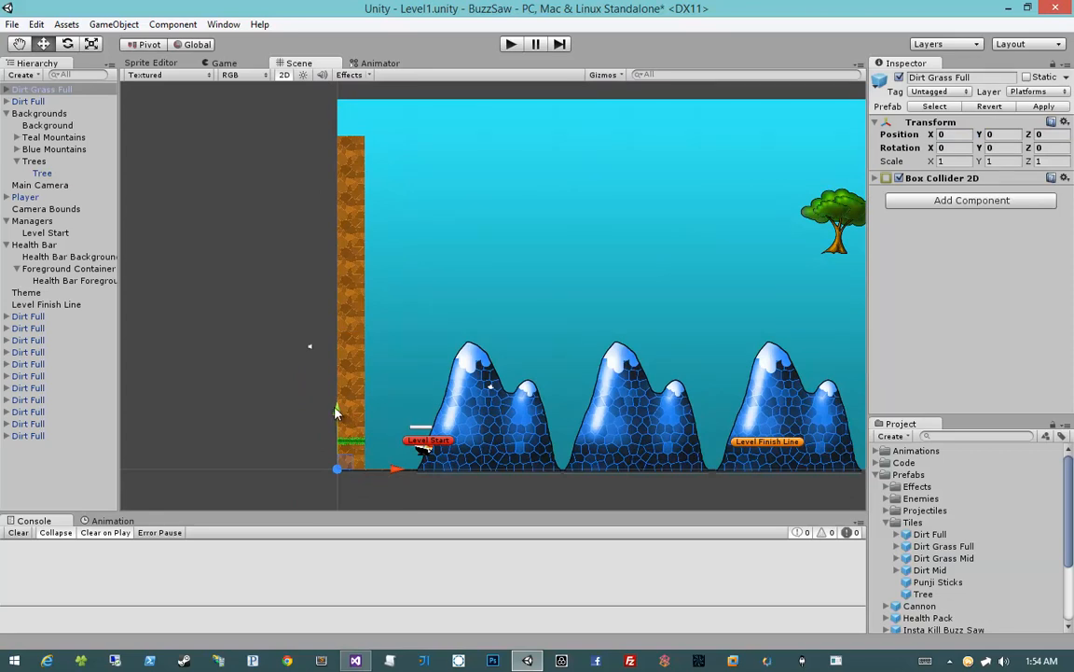
pyautogui.moveTo(307, 366); pyautogui.dragTo(301, 80)
pyautogui.click(297, 163)
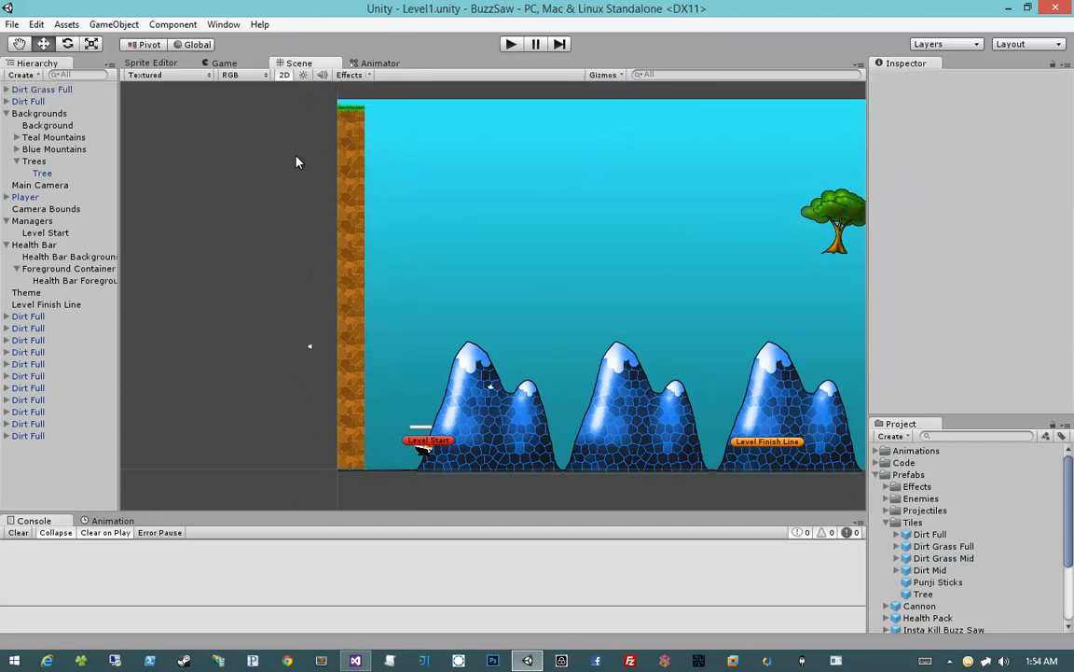
# Select the Player, Health Bar and Level Start objects together and move them up and slightly closer to the left wall
pyautogui.moveTo(542, 265); pyautogui.dragTo(454, 212, button='middle')
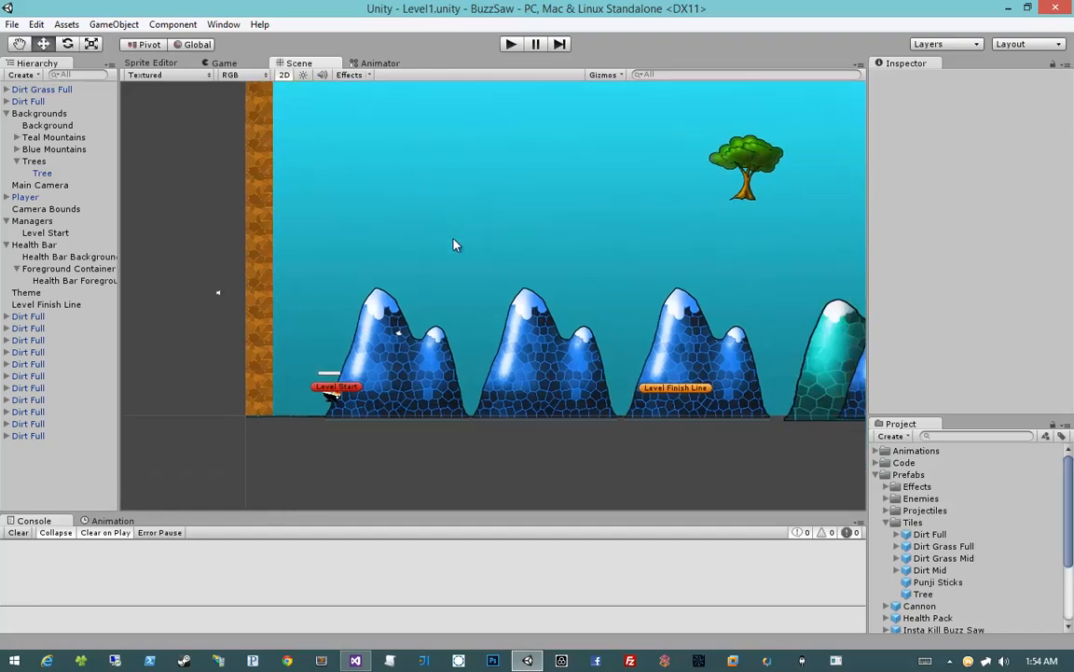
pyautogui.scroll(2, 334, 348)
pyautogui.scroll(4, 335, 348)
pyautogui.moveTo(333, 346)
pyautogui.mouseDown(button='middle')
pyautogui.moveTo(303, 340)
pyautogui.moveTo(468, 271)
pyautogui.moveTo(502, 235)
pyautogui.mouseUp(button='middle')
pyautogui.moveTo(376, 334); pyautogui.dragTo(446, 271)
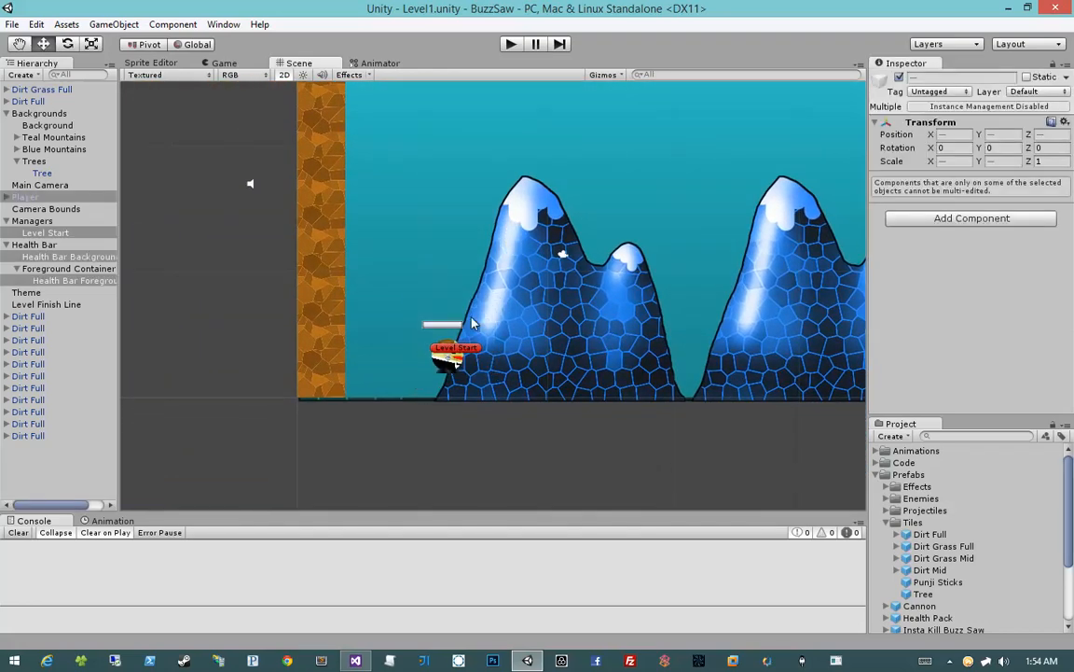
pyautogui.click(7, 244)
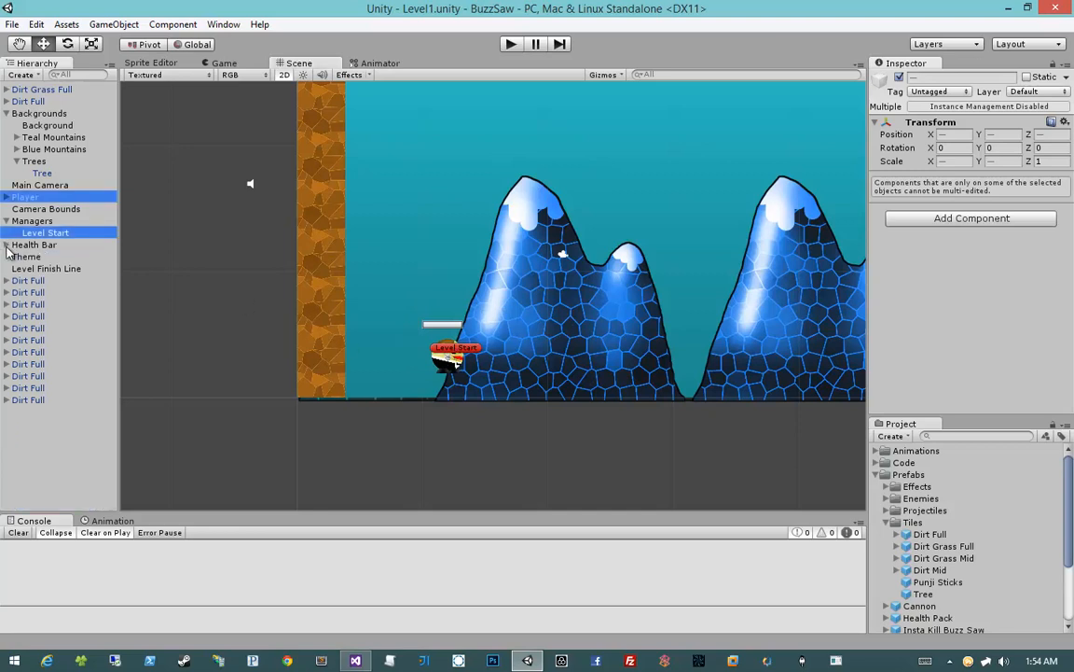
pyautogui.click(6, 221)
pyautogui.click(24, 231)
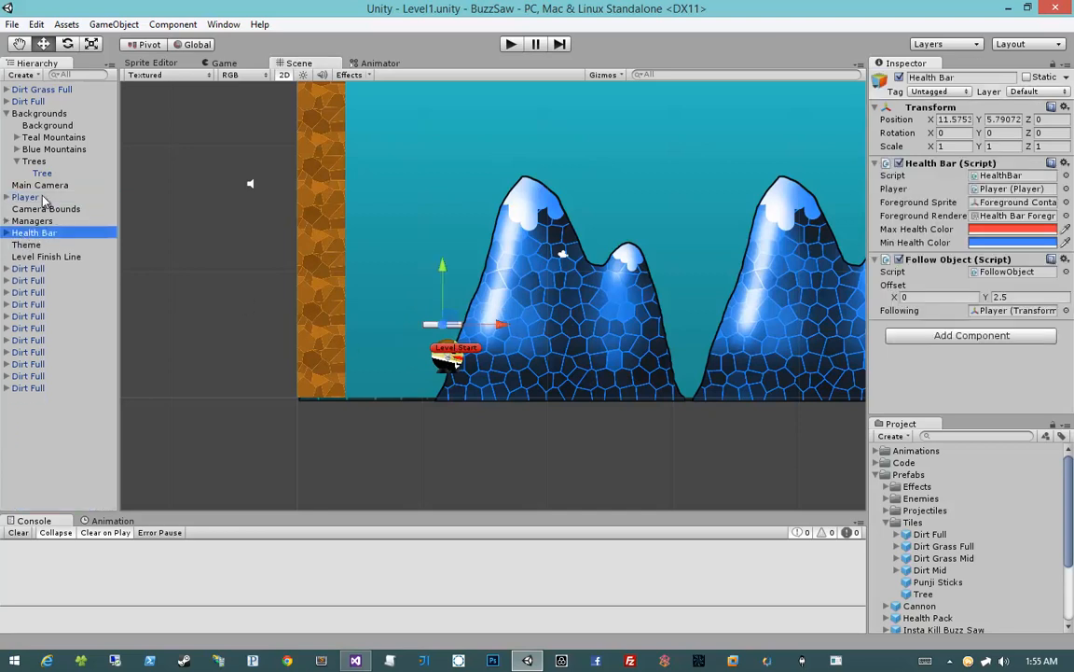
pyautogui.keyDown('ctrl'); pyautogui.click(43, 193); pyautogui.keyUp('ctrl')
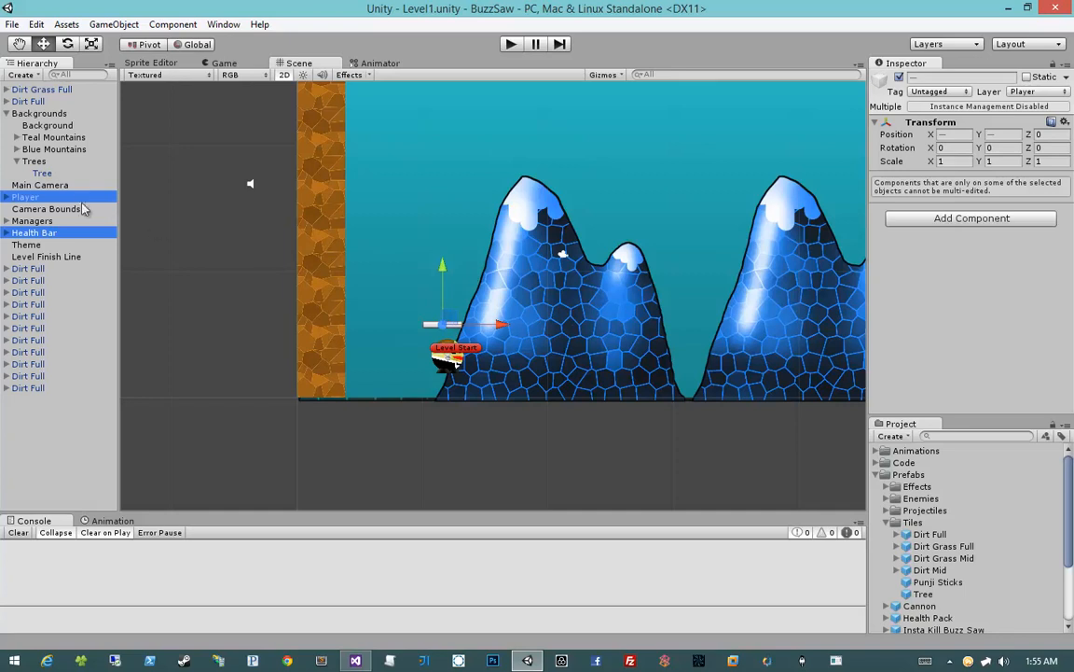
pyautogui.keyDown('ctrl'); pyautogui.click(456, 345); pyautogui.keyUp('ctrl')
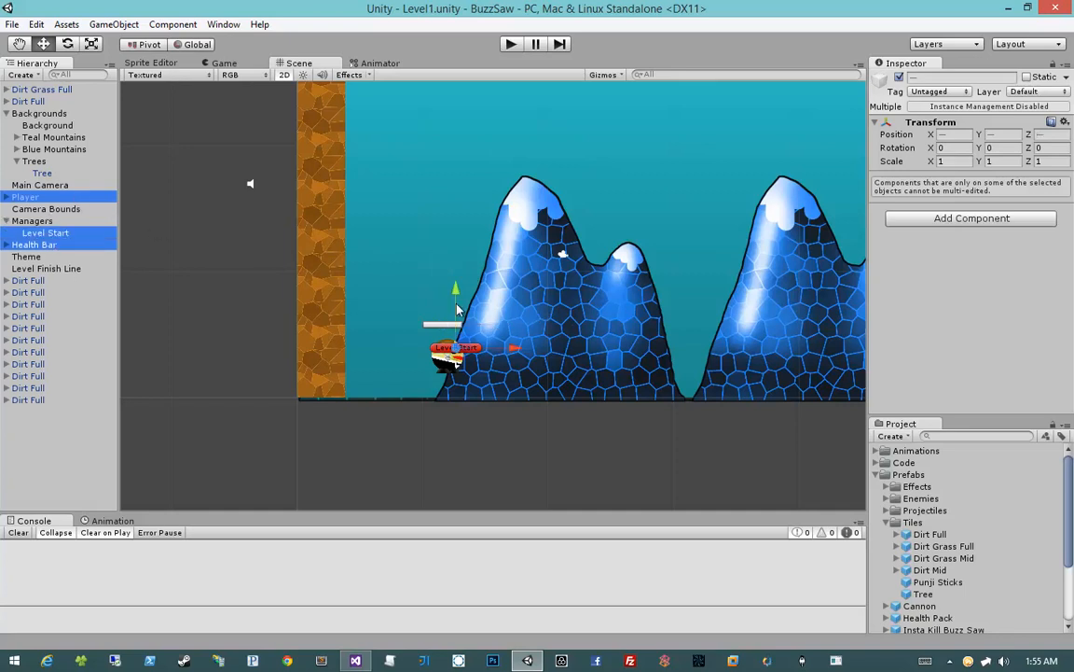
pyautogui.moveTo(455, 289); pyautogui.dragTo(420, 193)
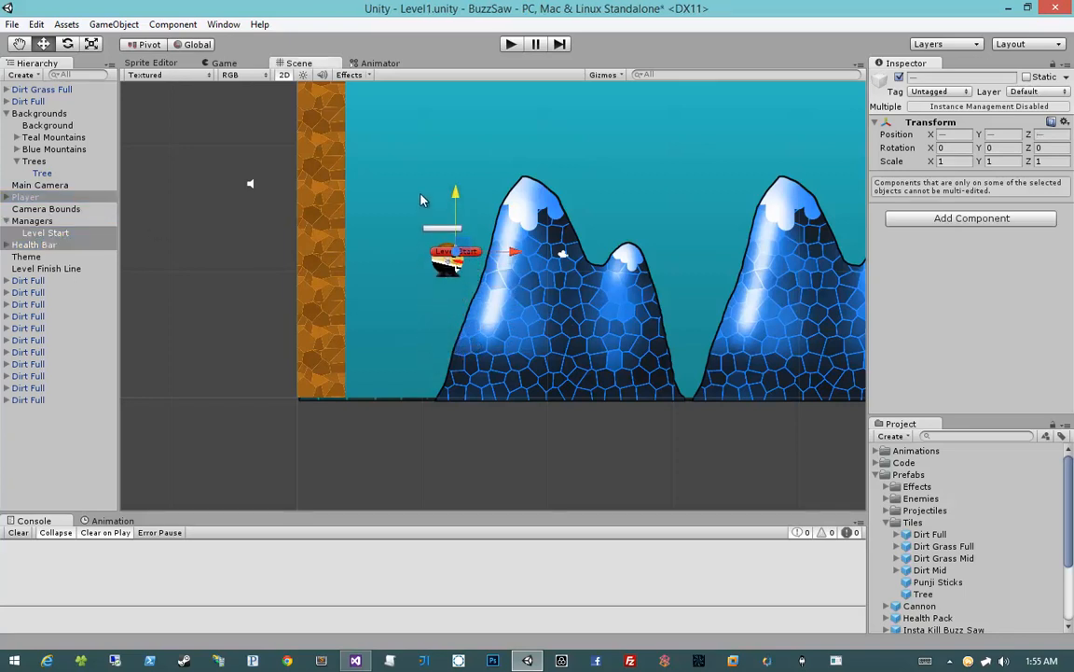
pyautogui.moveTo(462, 246)
pyautogui.mouseDown()
pyautogui.moveTo(441, 244)
pyautogui.moveTo(447, 258)
pyautogui.mouseUp()
pyautogui.click(223, 362)
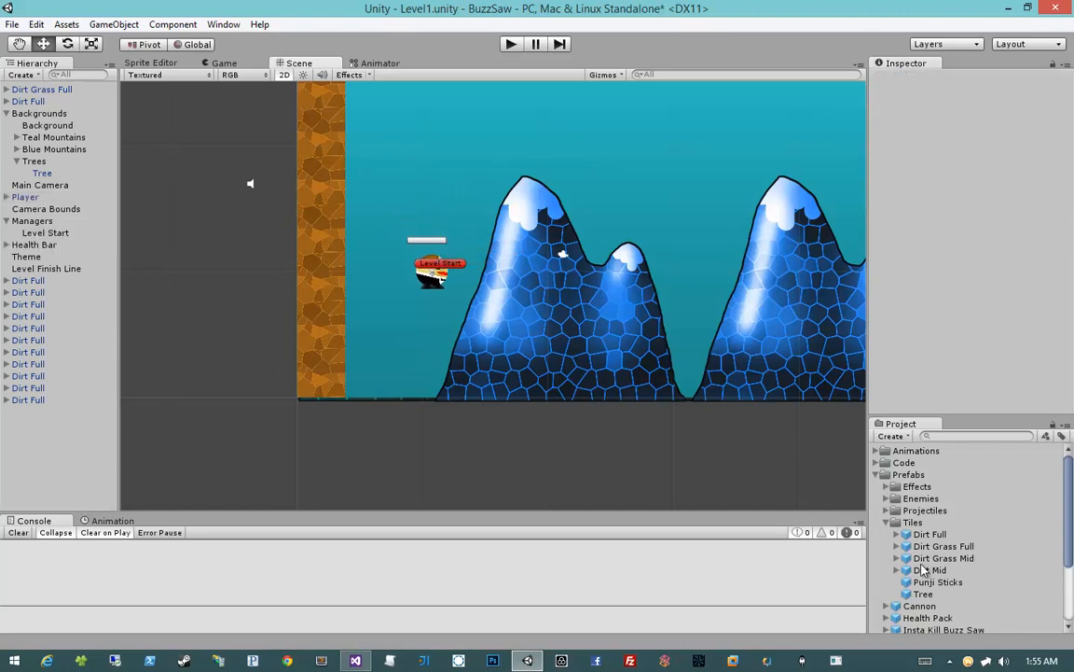
# Add another Dirt Grass Full prefab to the scene and set its position to X 0 and Y 0
pyautogui.moveTo(942, 546); pyautogui.dragTo(471, 420)
pyautogui.click(958, 134)
pyautogui.write('0')
pyautogui.press('Tab')
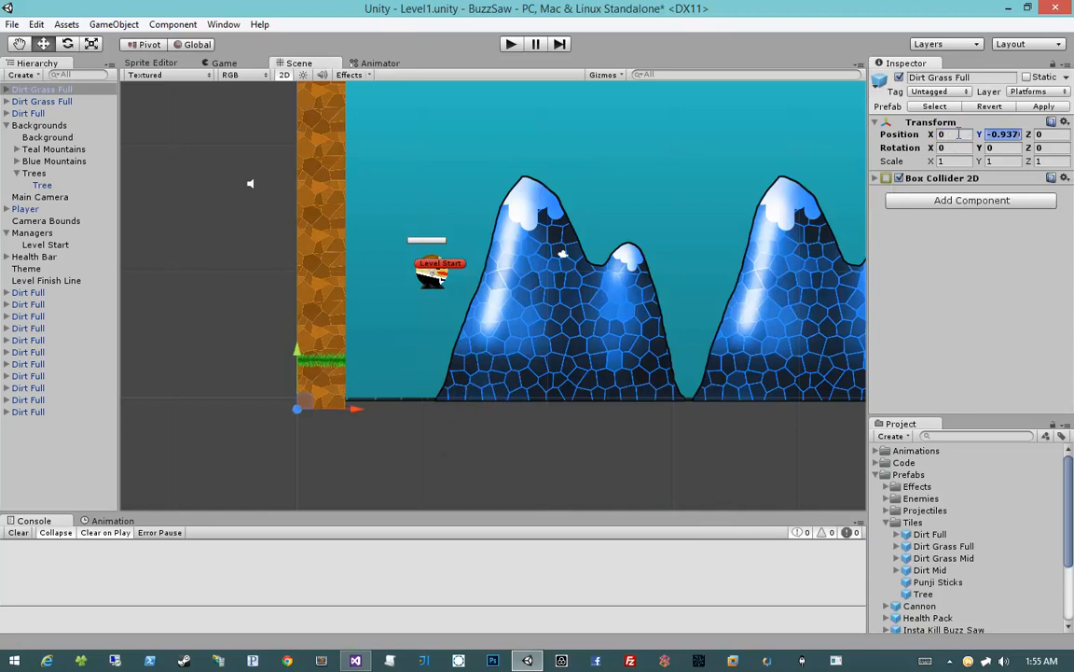
pyautogui.write('0')
pyautogui.press('Tab')
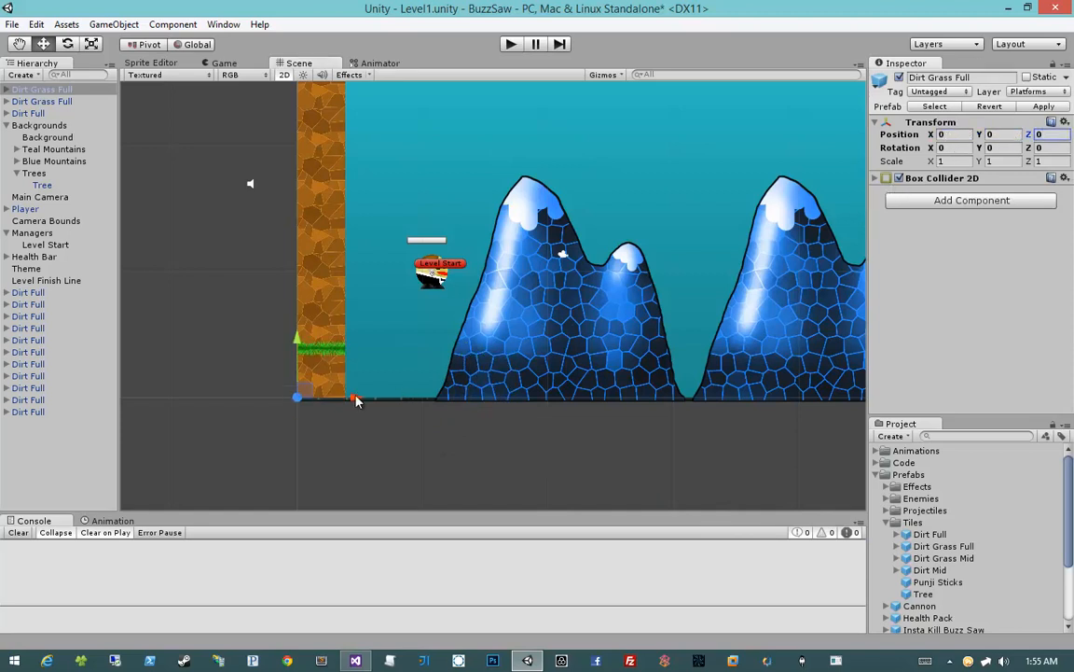
# Move the new grass tile beside the wall's base and duplicate it to form a three-tile ground row ending at X 11.52
pyautogui.moveTo(356, 400); pyautogui.dragTo(503, 395)
pyautogui.hotkey('ctrl', 'd')
pyautogui.moveTo(539, 384); pyautogui.dragTo(477, 381, button='middle')
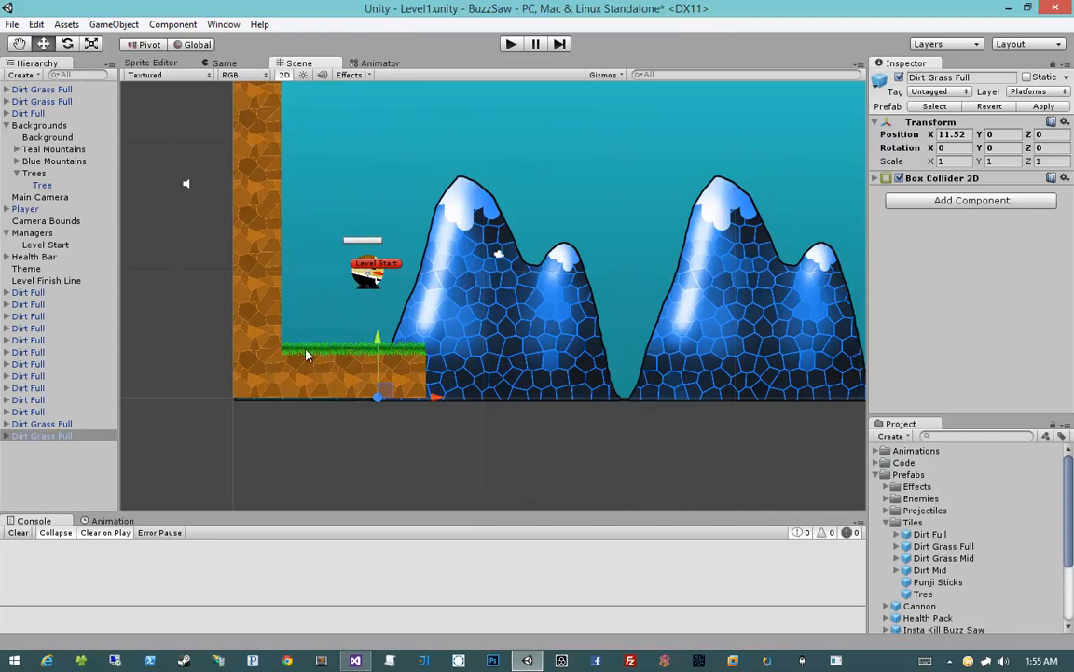
# Duplicate the wall's bottom Dirt Full tile and place the copy at the far end of the grass ground row
pyautogui.click(268, 379)
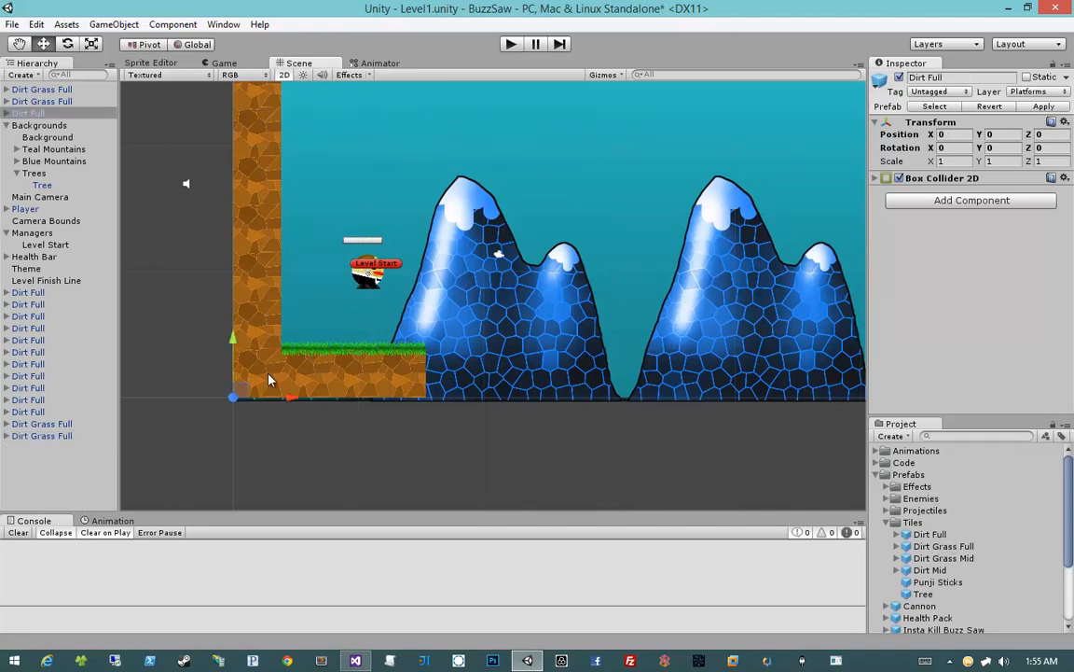
pyautogui.click(6, 126)
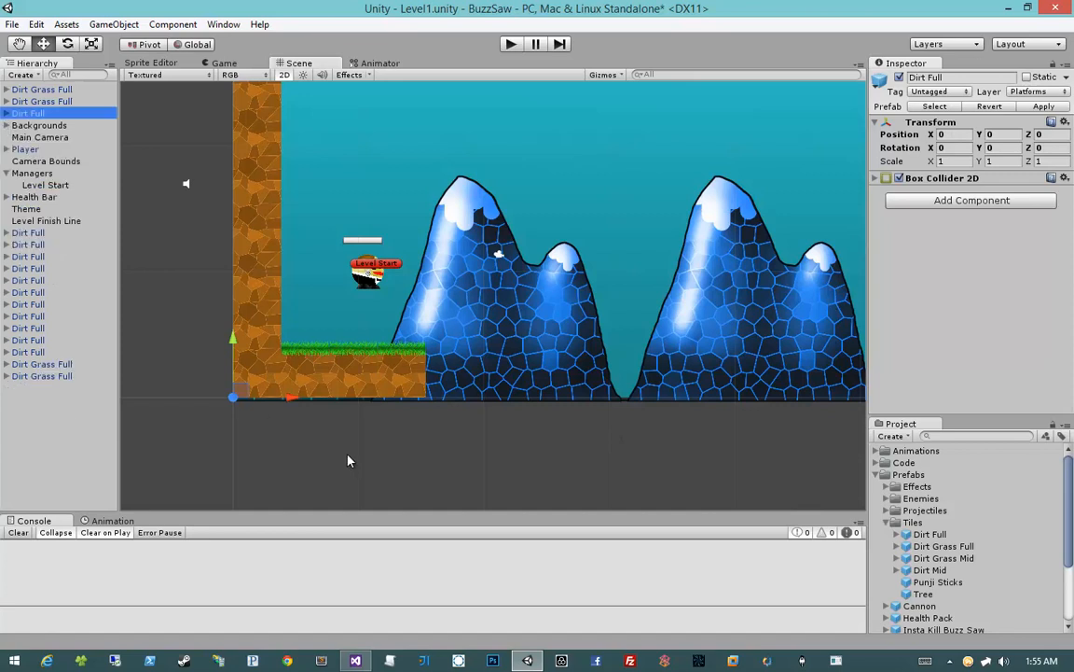
pyautogui.hotkey('ctrl', 'd')
pyautogui.moveTo(290, 404); pyautogui.dragTo(484, 402)
# Duplicate the last grass ground tile and place the copy on the end dirt tile at X 15.36, Y 3.84
pyautogui.click(397, 376)
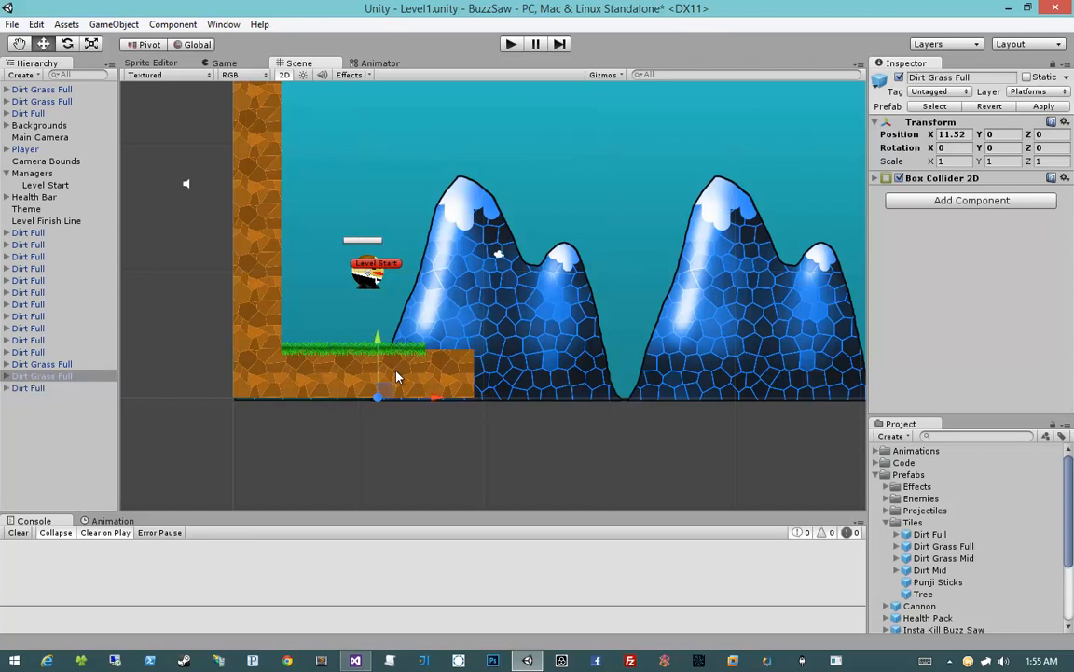
pyautogui.hotkey('ctrl', 'd')
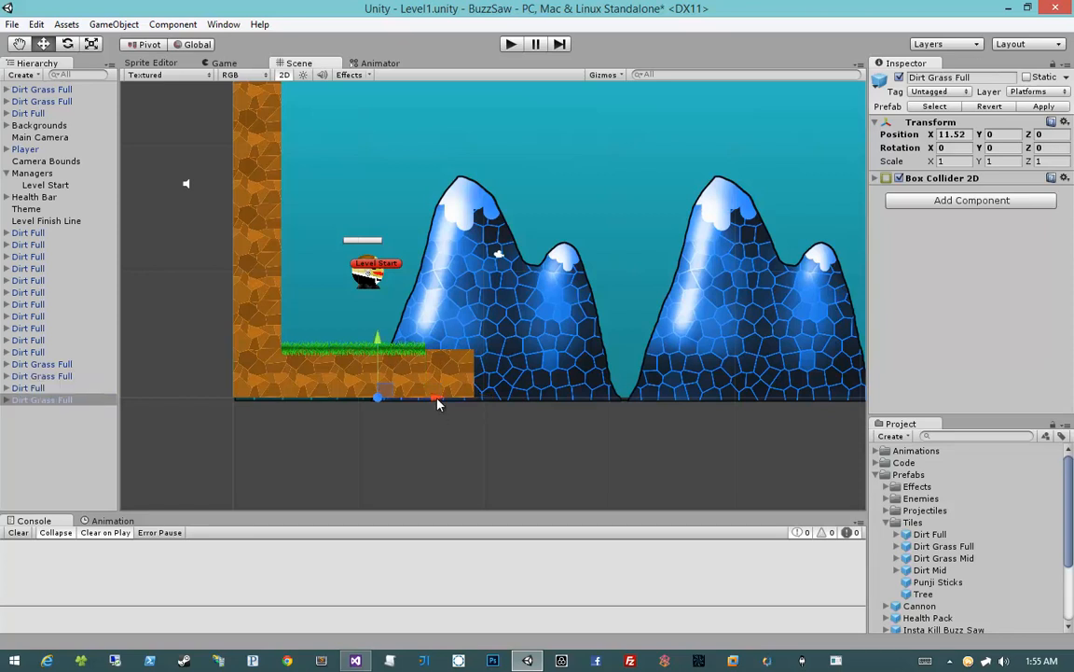
pyautogui.moveTo(437, 401); pyautogui.dragTo(482, 395)
pyautogui.moveTo(424, 347); pyautogui.dragTo(425, 298)
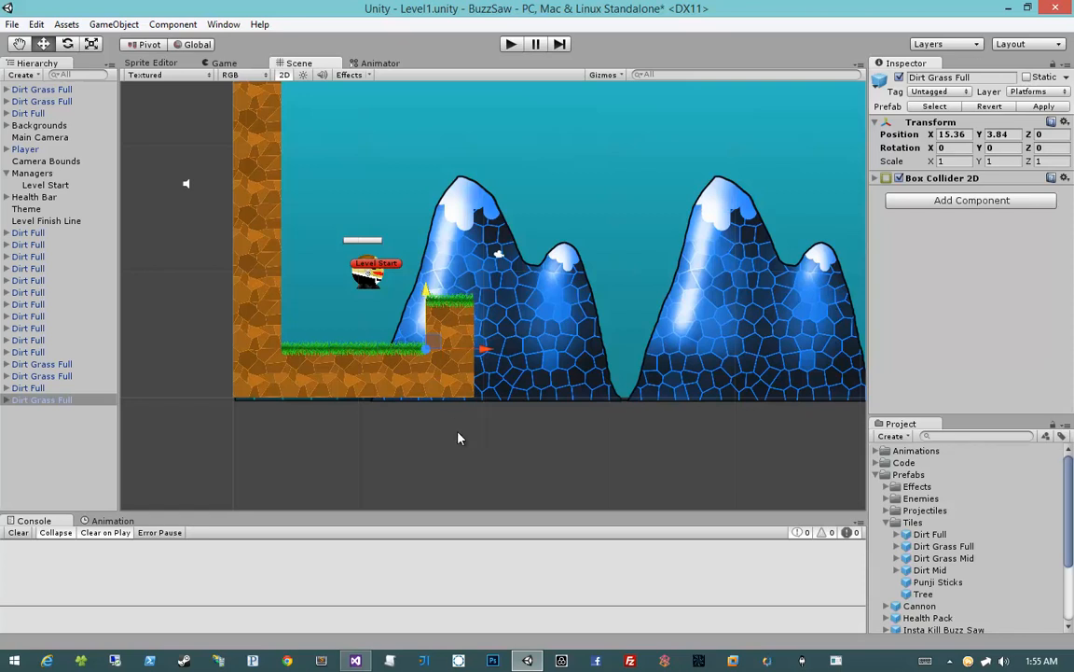
pyautogui.click(62, 433)
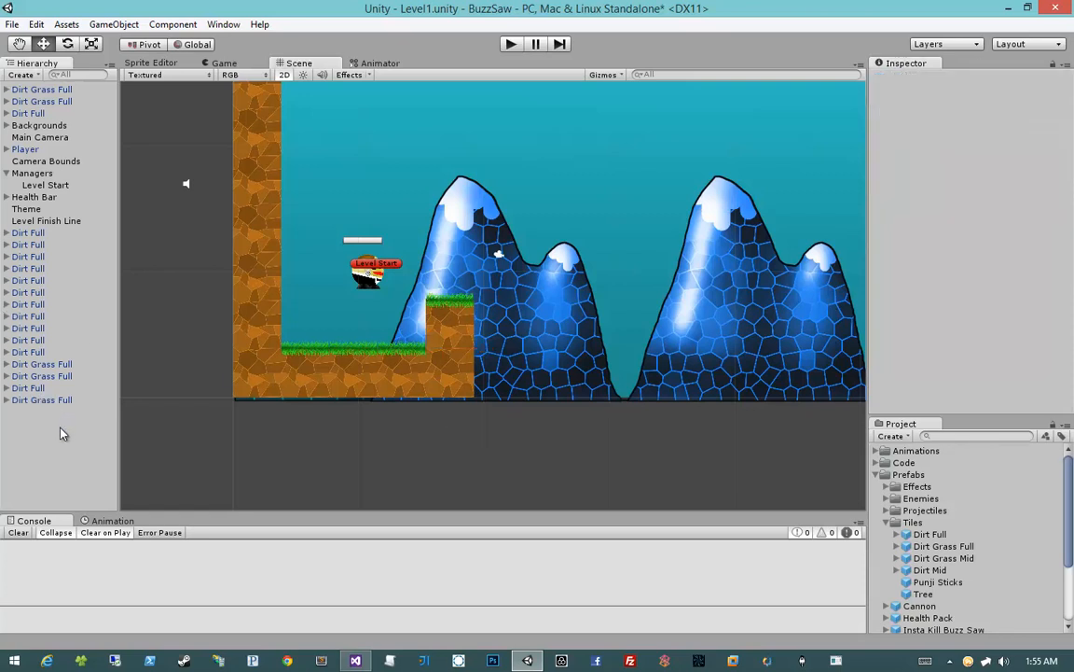
pyautogui.click(50, 365)
pyautogui.click(49, 269)
pyautogui.click(44, 256)
pyautogui.click(45, 233)
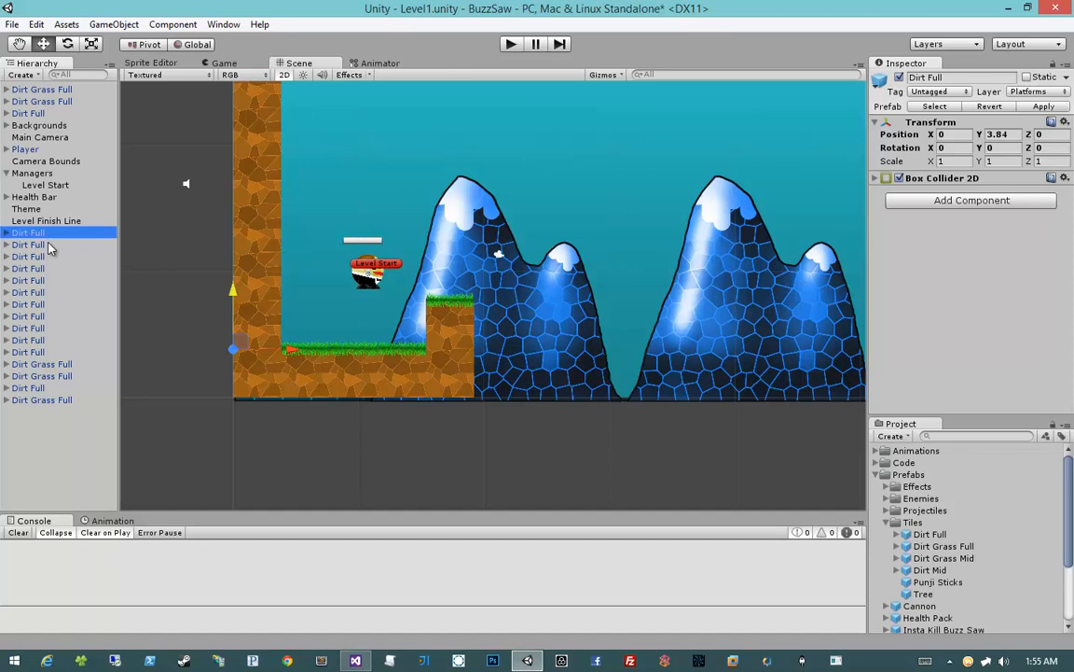
# Create an empty game object and name it Ground Platforms
pyautogui.click(111, 25)
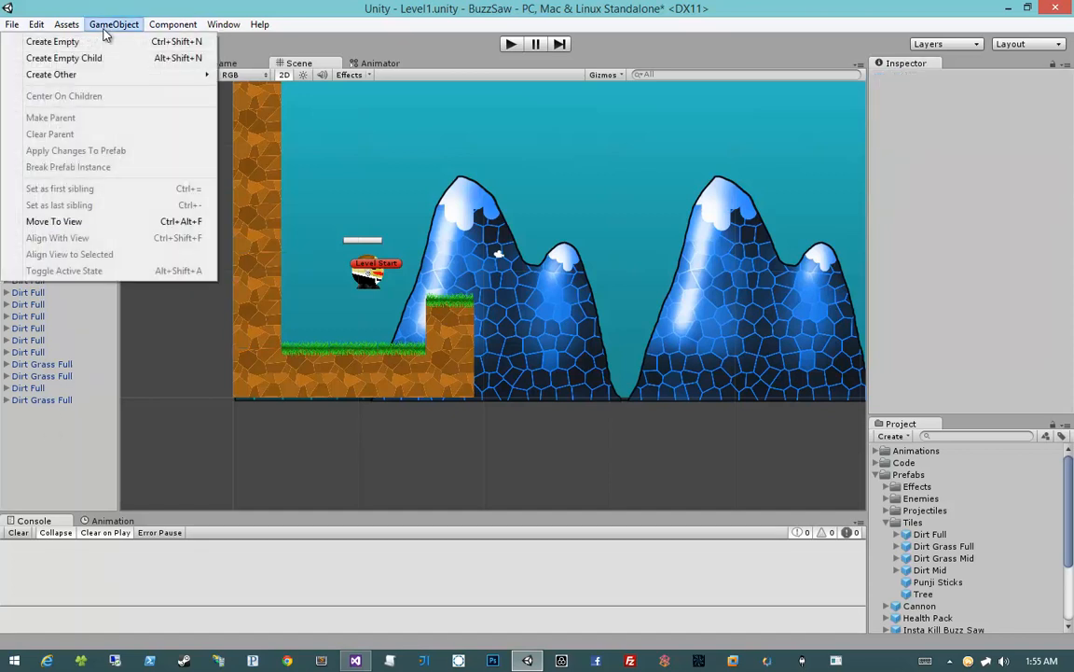
pyautogui.click(103, 42)
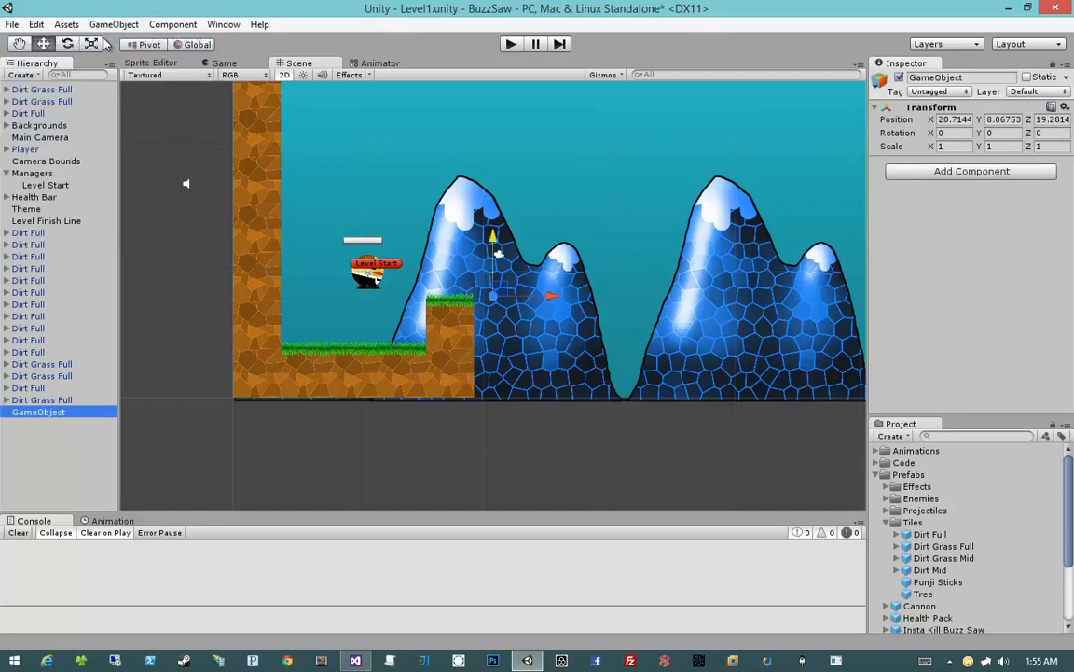
pyautogui.click(64, 410)
pyautogui.write('Game')
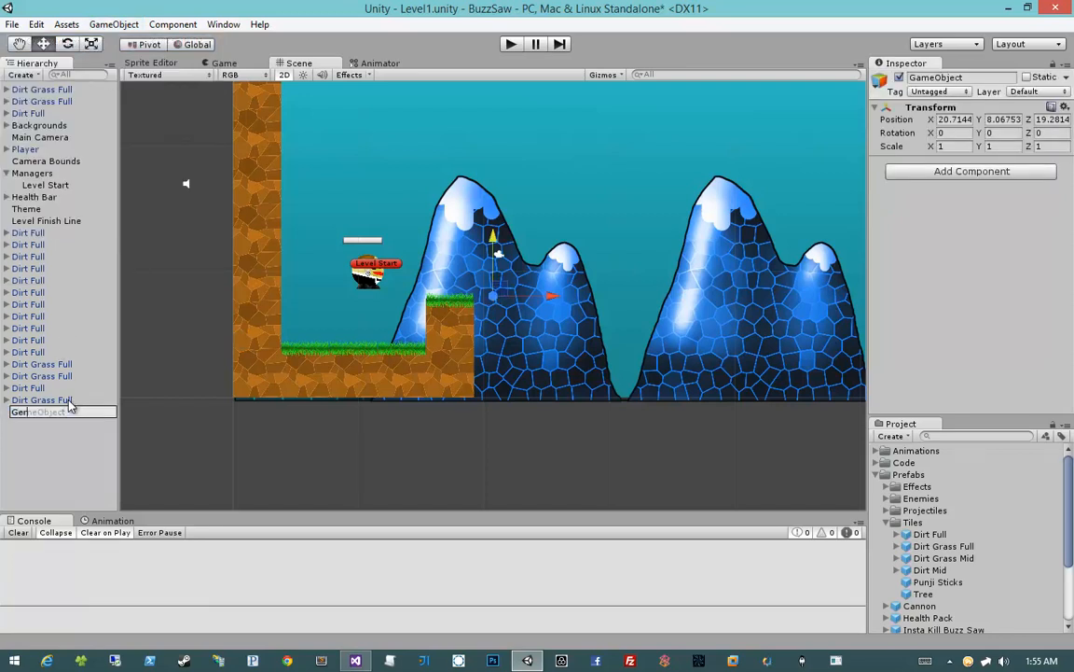
pyautogui.hotkey('ctrl', 'a')
pyautogui.write('Ground Platforms')
pyautogui.press('Return')
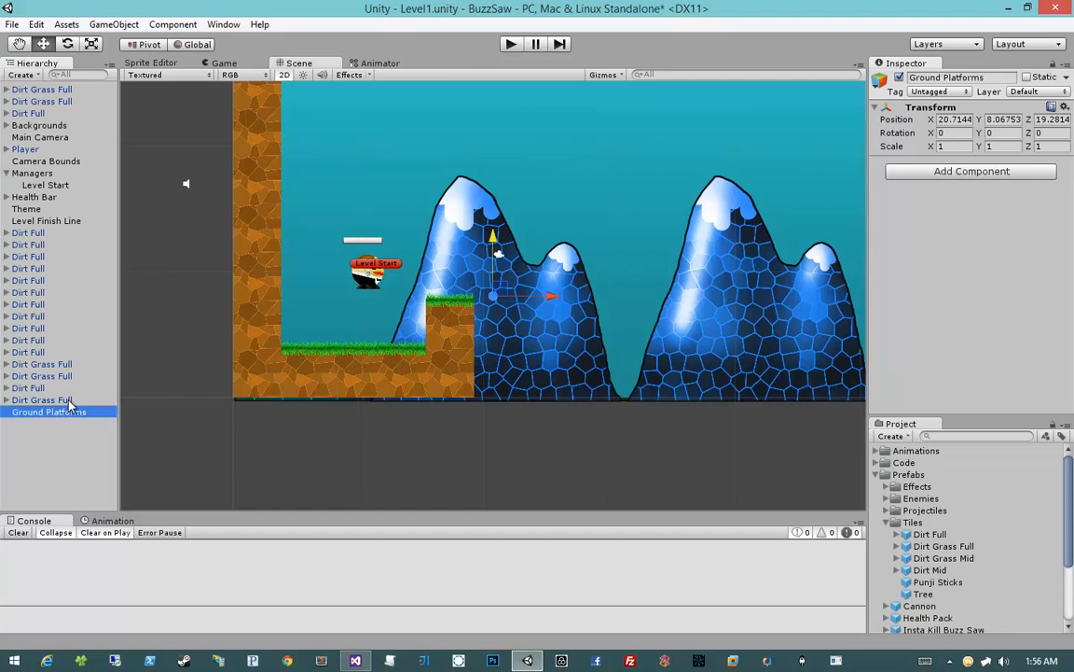
# Make all Dirt Full and Dirt Grass Full tiles children of the Ground Platforms object
pyautogui.click(42, 399)
pyautogui.keyDown('shift'); pyautogui.click(41, 233); pyautogui.keyUp('shift')
pyautogui.keyDown('ctrl'); pyautogui.click(52, 111); pyautogui.keyUp('ctrl')
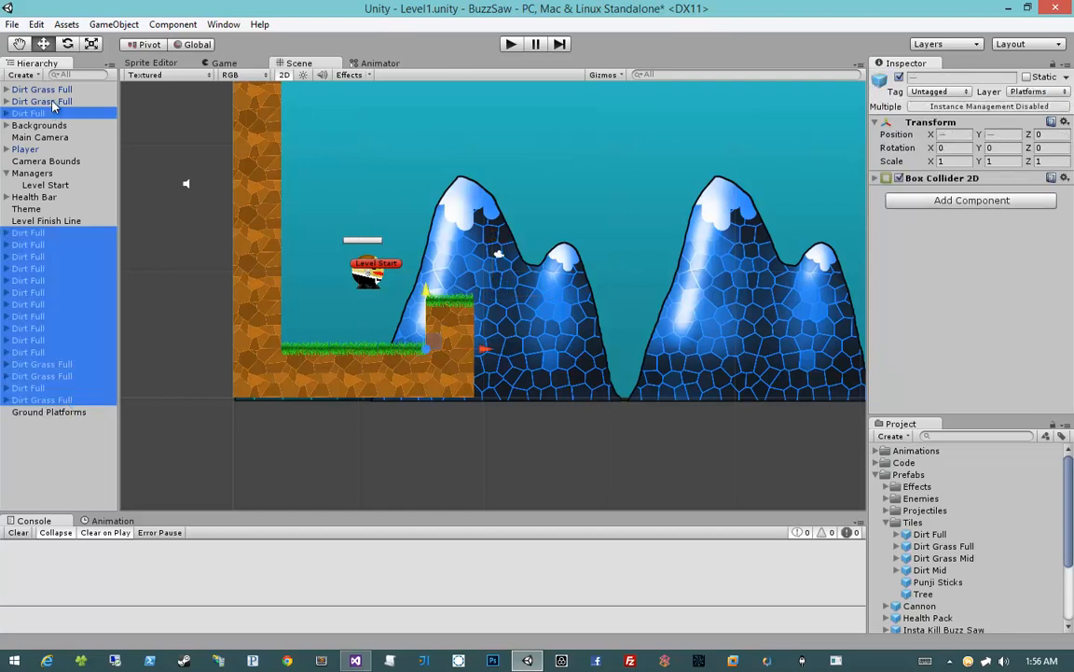
pyautogui.keyDown('ctrl'); pyautogui.click(42, 101); pyautogui.keyUp('ctrl')
pyautogui.keyDown('ctrl'); pyautogui.click(42, 89); pyautogui.keyUp('ctrl')
pyautogui.moveTo(39, 279); pyautogui.dragTo(42, 423)
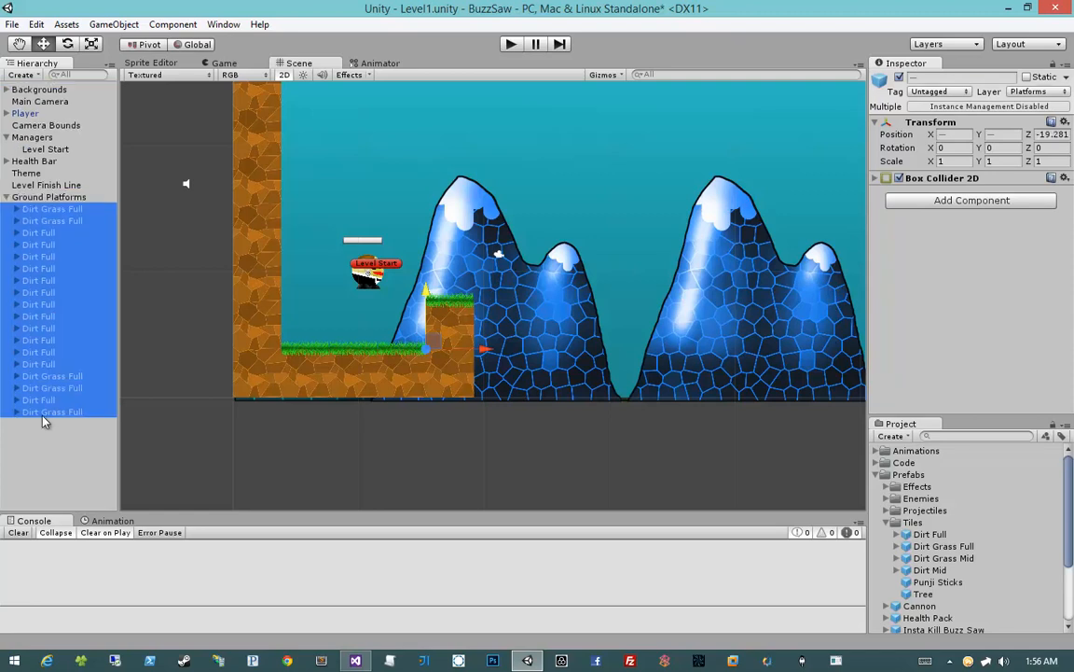
# Collapse the Managers group in the hierarchy, leaving the Ground Platforms group expanded
pyautogui.click(6, 196)
pyautogui.click(59, 256)
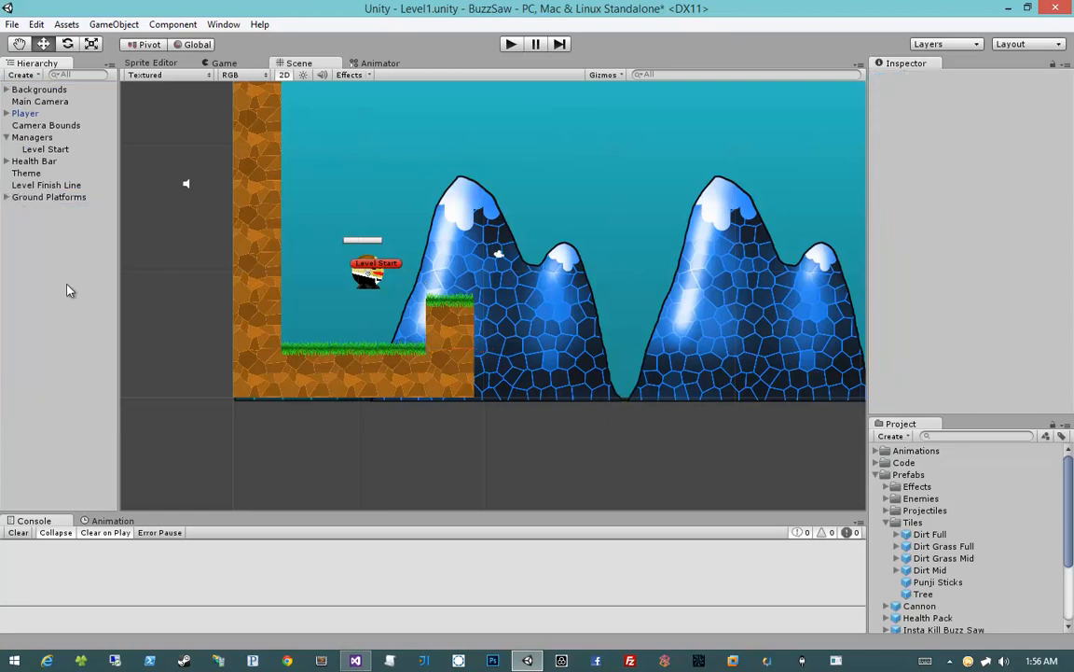
pyautogui.click(7, 137)
pyautogui.click(6, 184)
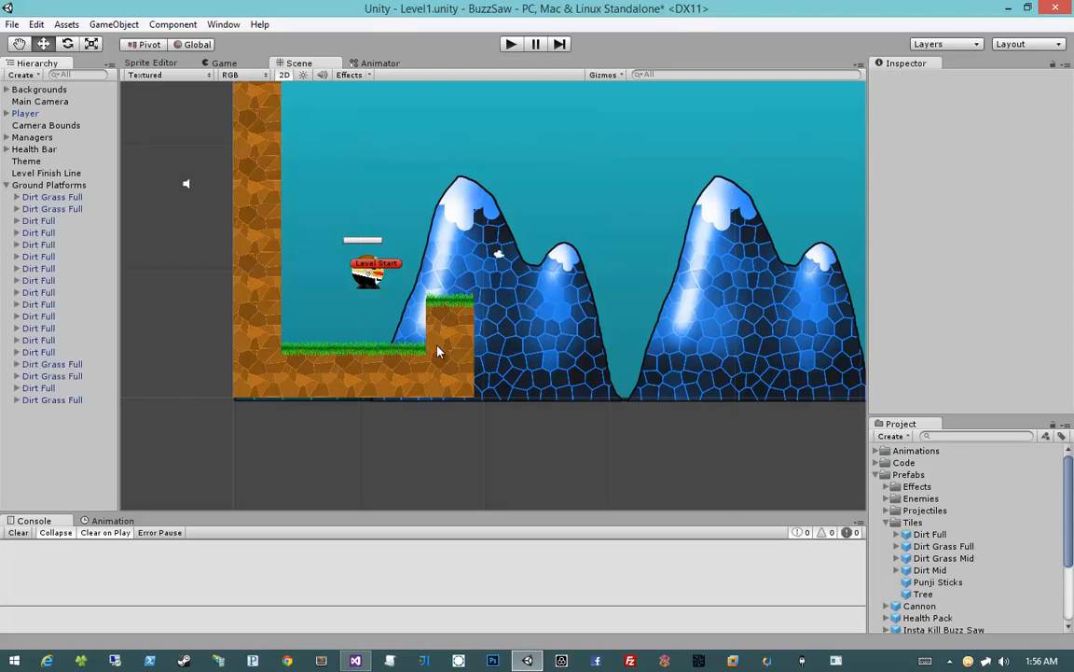
pyautogui.click(467, 376)
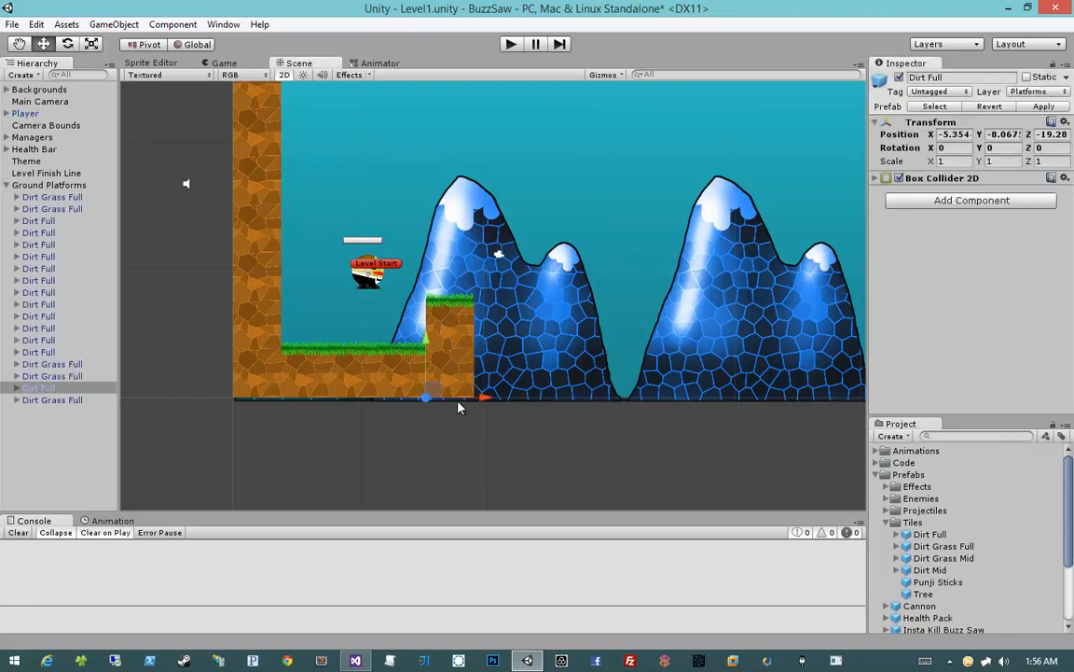
pyautogui.hotkey('ctrl', 'd')
pyautogui.moveTo(485, 400); pyautogui.dragTo(528, 395)
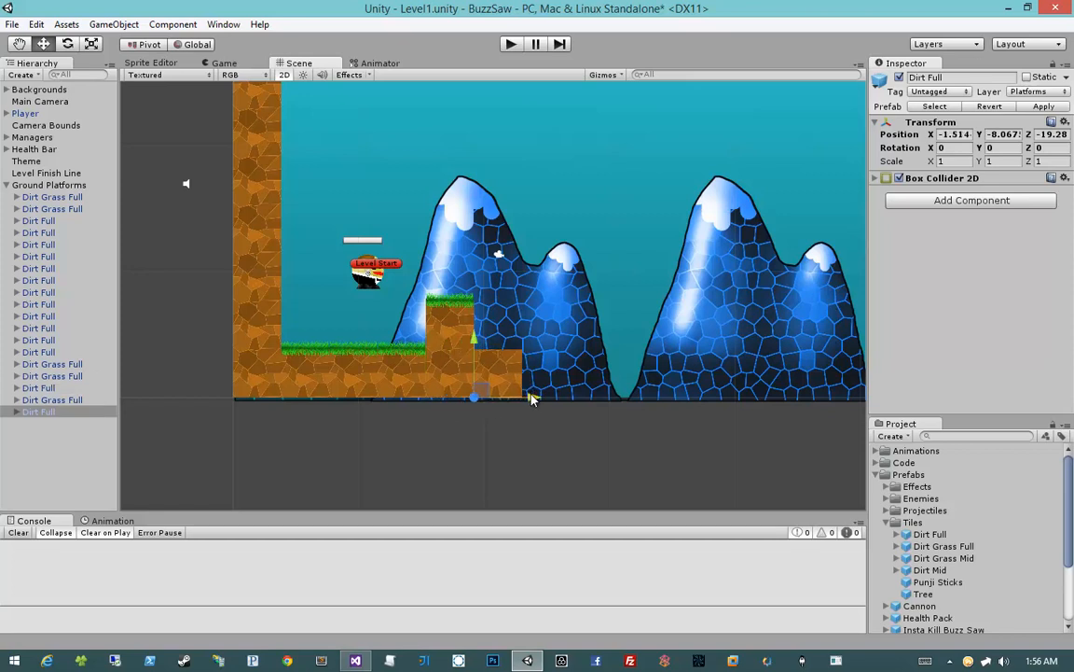
pyautogui.moveTo(585, 391); pyautogui.dragTo(537, 383, button='middle')
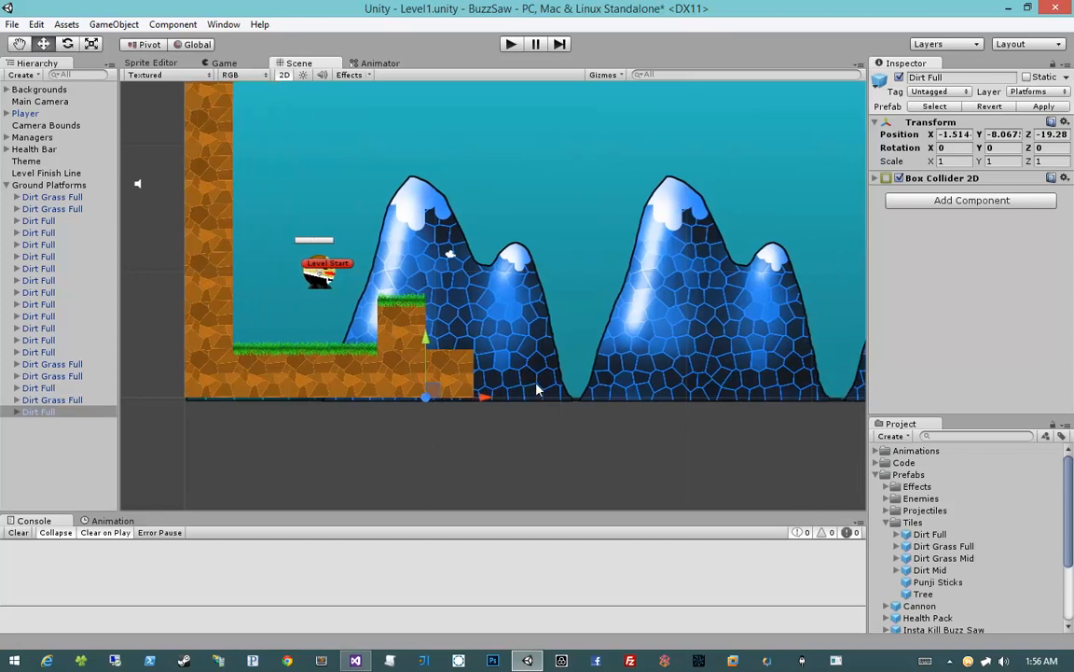
pyautogui.press('Delete')
# Duplicate the last lower grass ground tile and place the copy just past the raised block at X -1.514
pyautogui.click(345, 370)
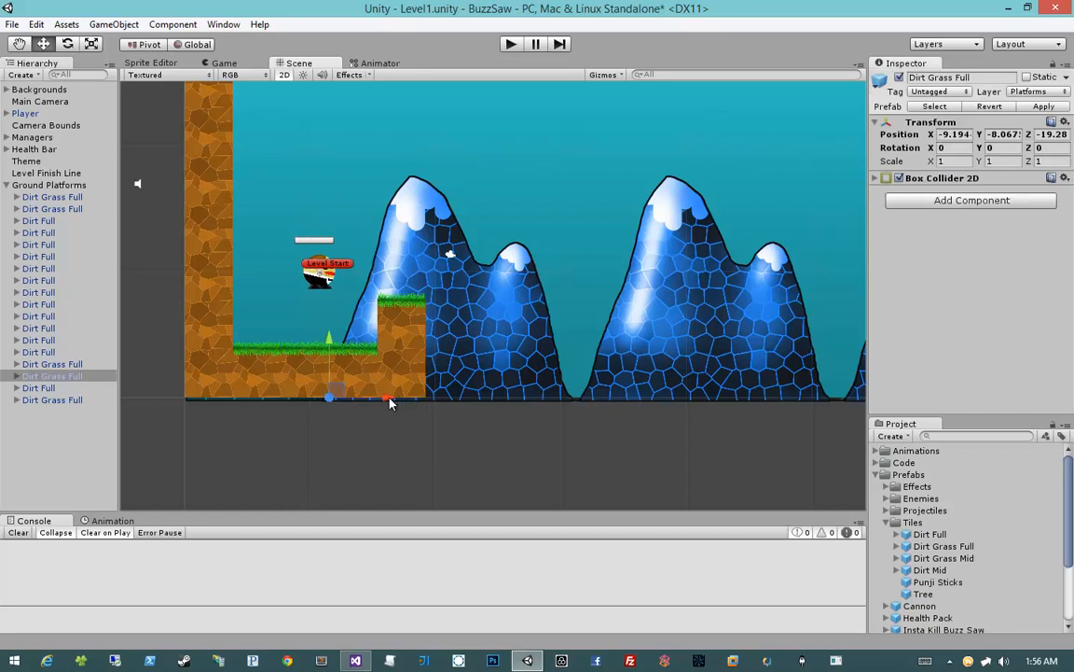
pyautogui.hotkey('ctrl', 'd')
pyautogui.moveTo(388, 400); pyautogui.dragTo(485, 401)
# Add a Punji Sticks tile to the scene at X 0, Y 0 and make it a child of Ground Platforms
pyautogui.moveTo(504, 394); pyautogui.dragTo(460, 380, button='middle')
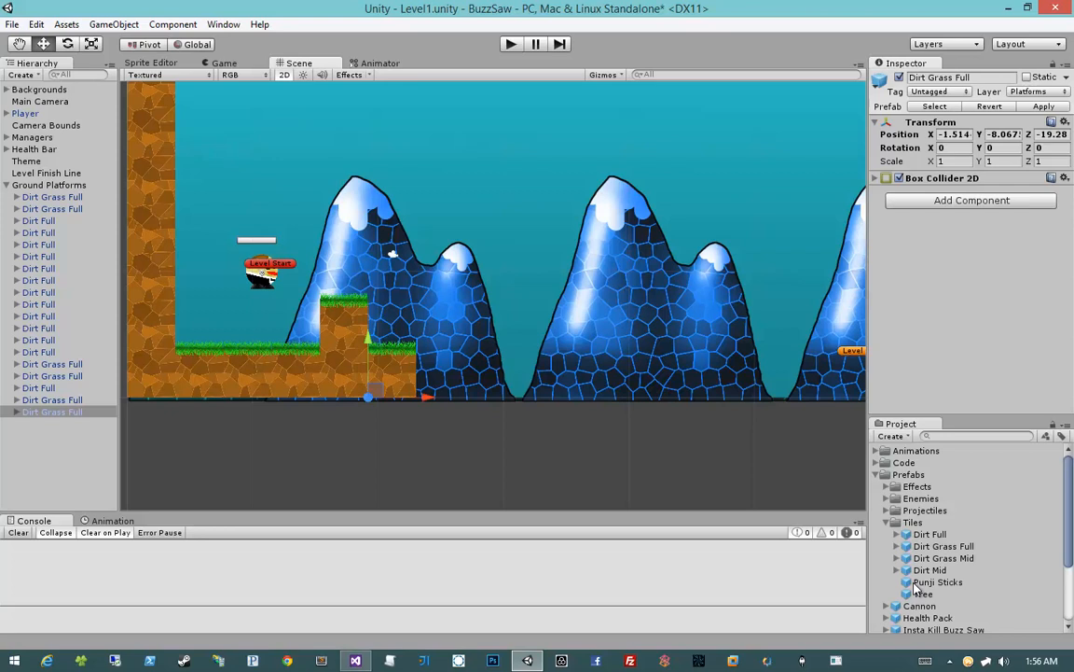
pyautogui.moveTo(933, 582); pyautogui.dragTo(513, 371)
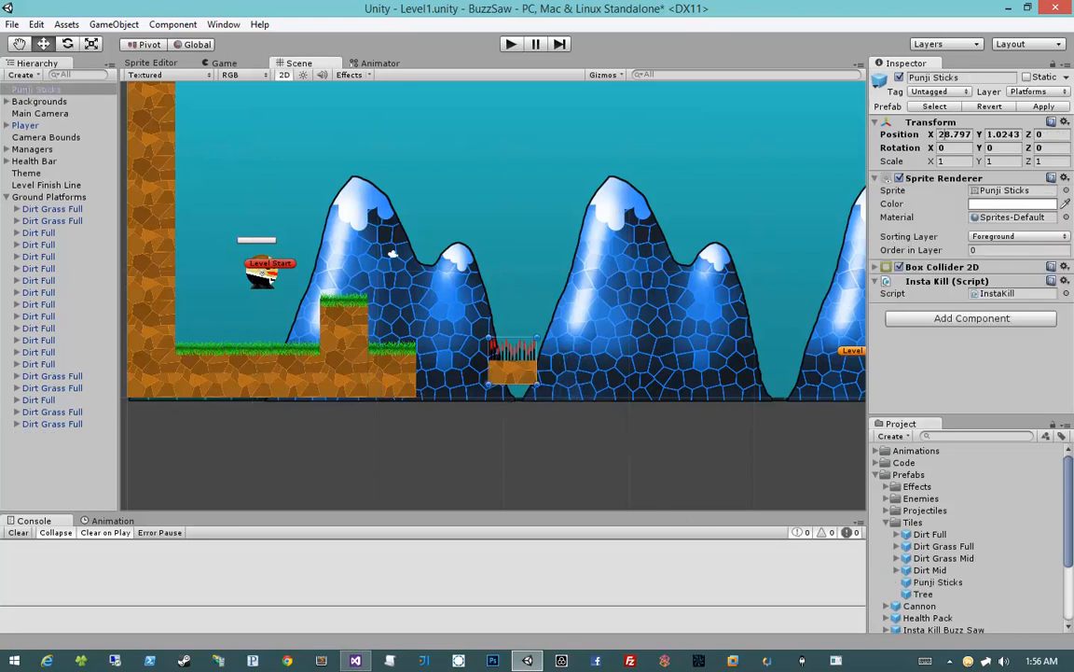
pyautogui.click(945, 135)
pyautogui.write('0')
pyautogui.press('Tab')
pyautogui.write('0')
pyautogui.press('Tab')
pyautogui.write('0')
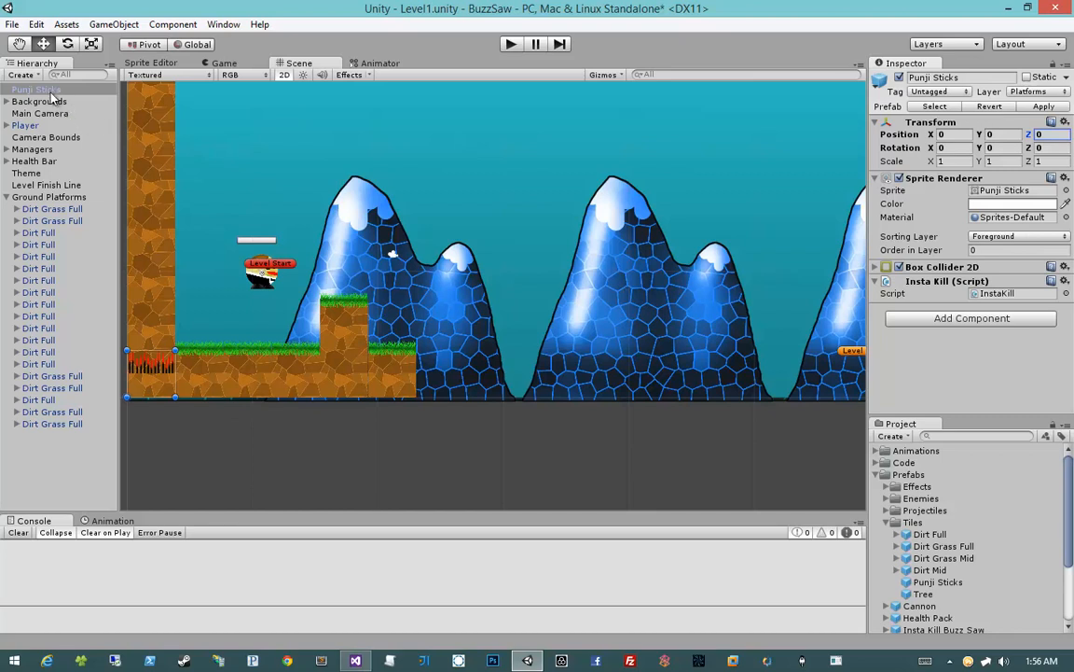
pyautogui.moveTo(42, 90); pyautogui.dragTo(48, 198)
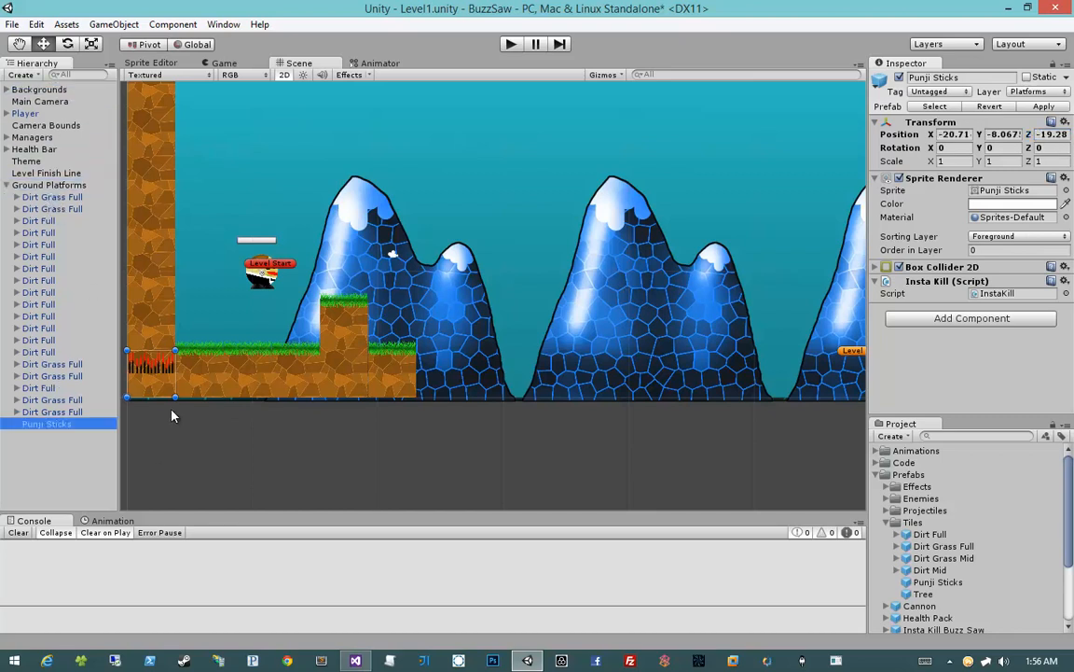
# Move the Punji Sticks tile flush against the end of the last grass ground tile, at X 2.3255
pyautogui.moveTo(161, 392); pyautogui.dragTo(450, 391)
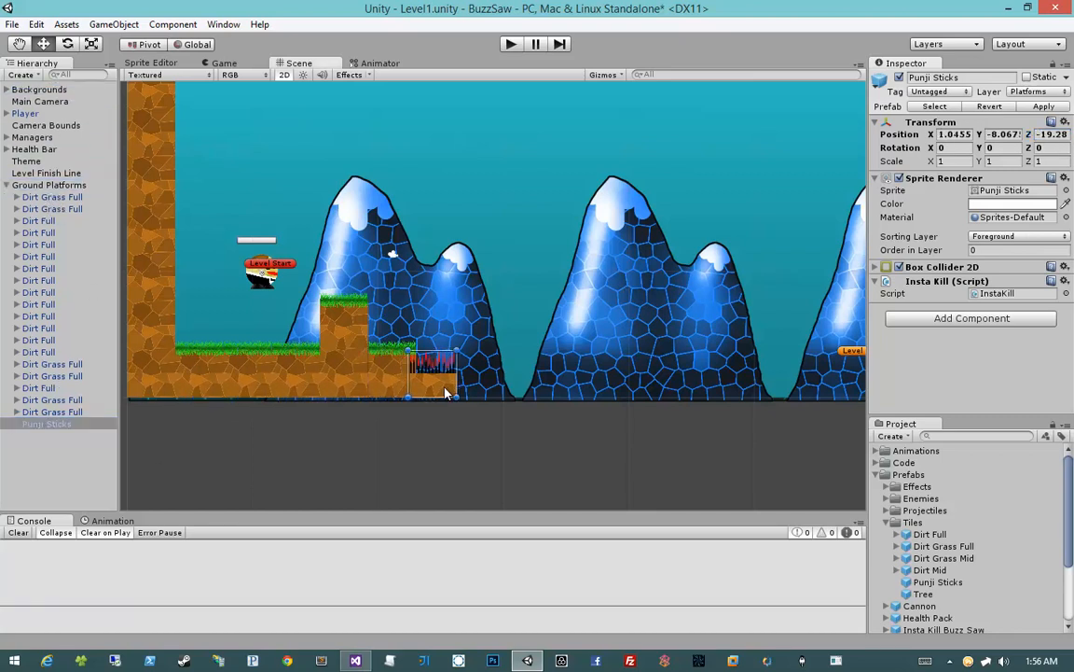
pyautogui.click(449, 457)
pyautogui.moveTo(399, 416); pyautogui.dragTo(491, 415, button='middle')
pyautogui.scroll(3, 506, 430)
pyautogui.click(496, 408)
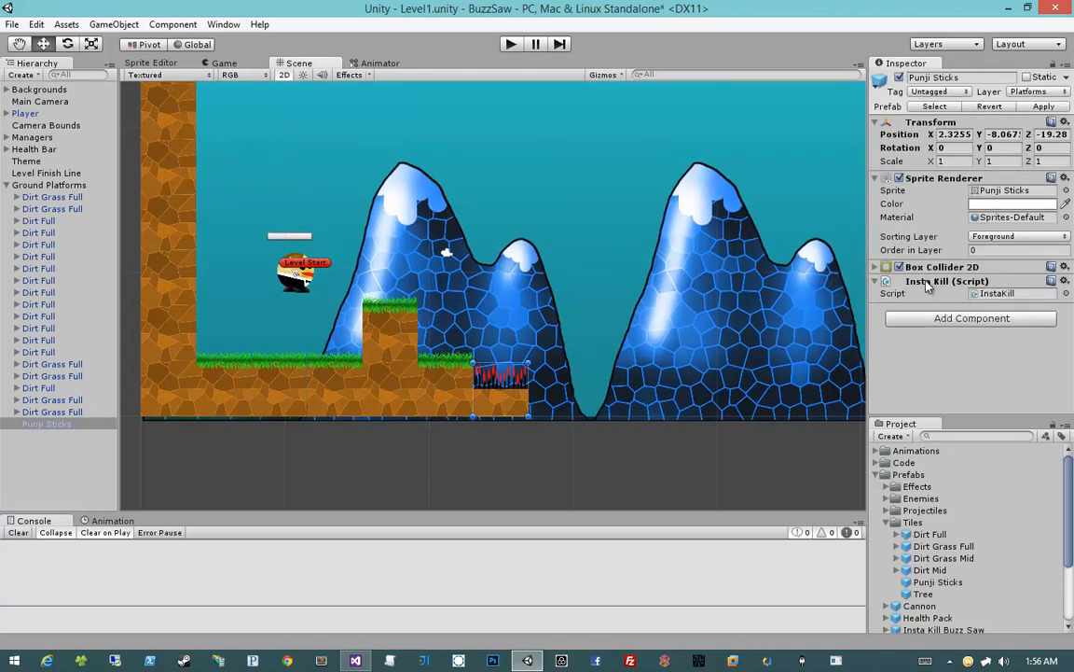
# Duplicate the grass ground tile before the Punji Sticks and place the copy just beyond them at X 6.1655
pyautogui.click(454, 414)
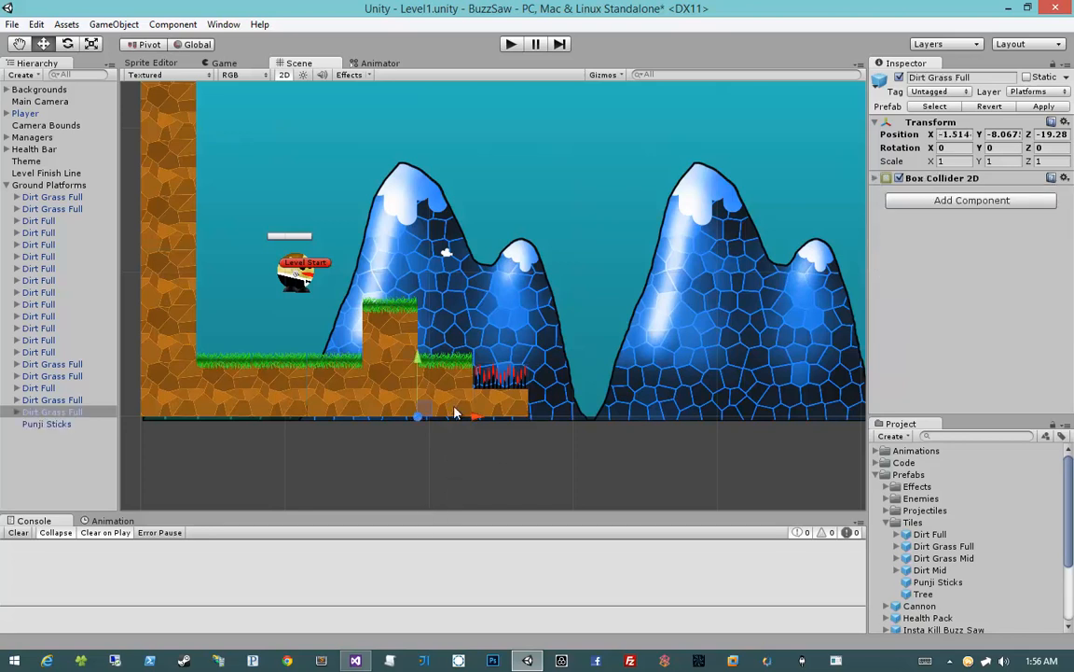
pyautogui.hotkey('ctrl', 'd')
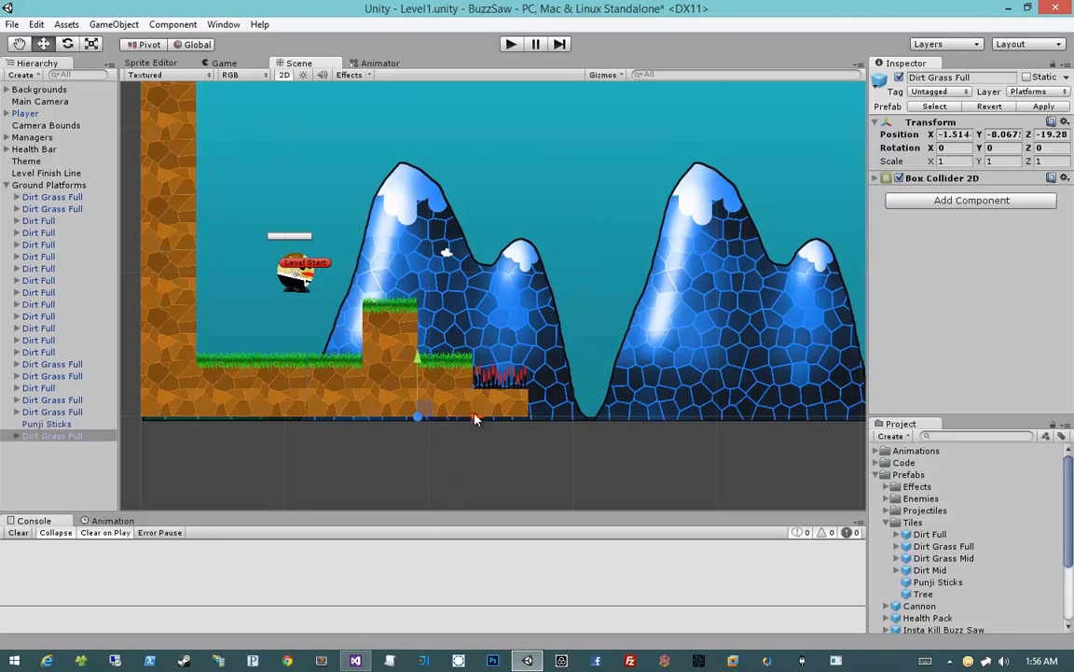
pyautogui.moveTo(474, 419); pyautogui.dragTo(589, 421)
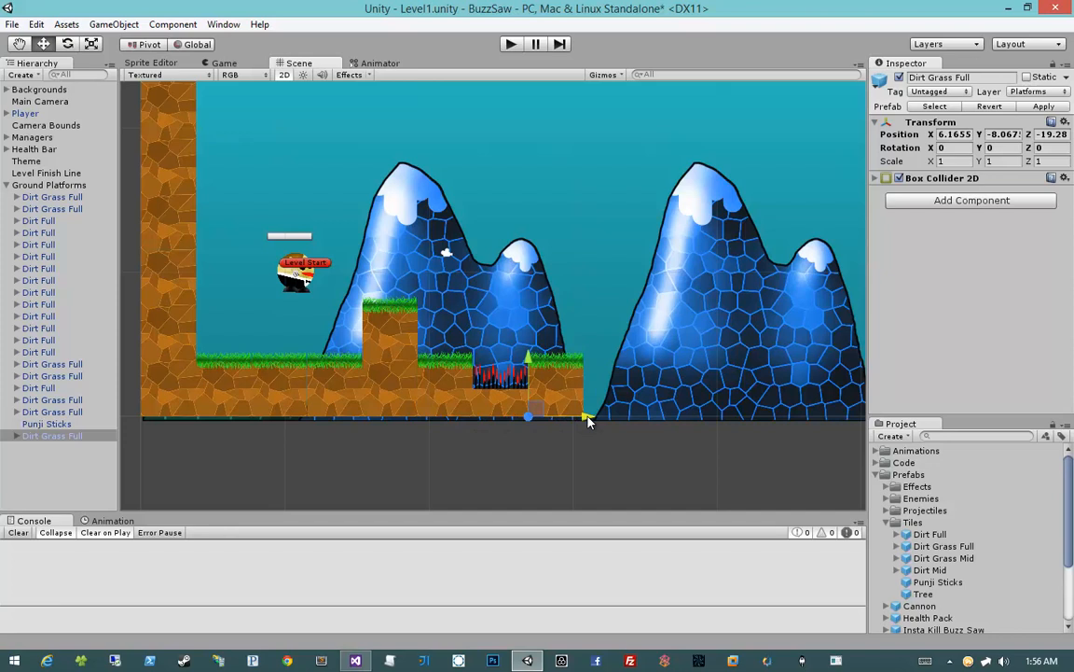
# Collapse the Tiles prefab folder and place a Health Pack just above the grass tile beyond the Punji Sticks
pyautogui.click(886, 524)
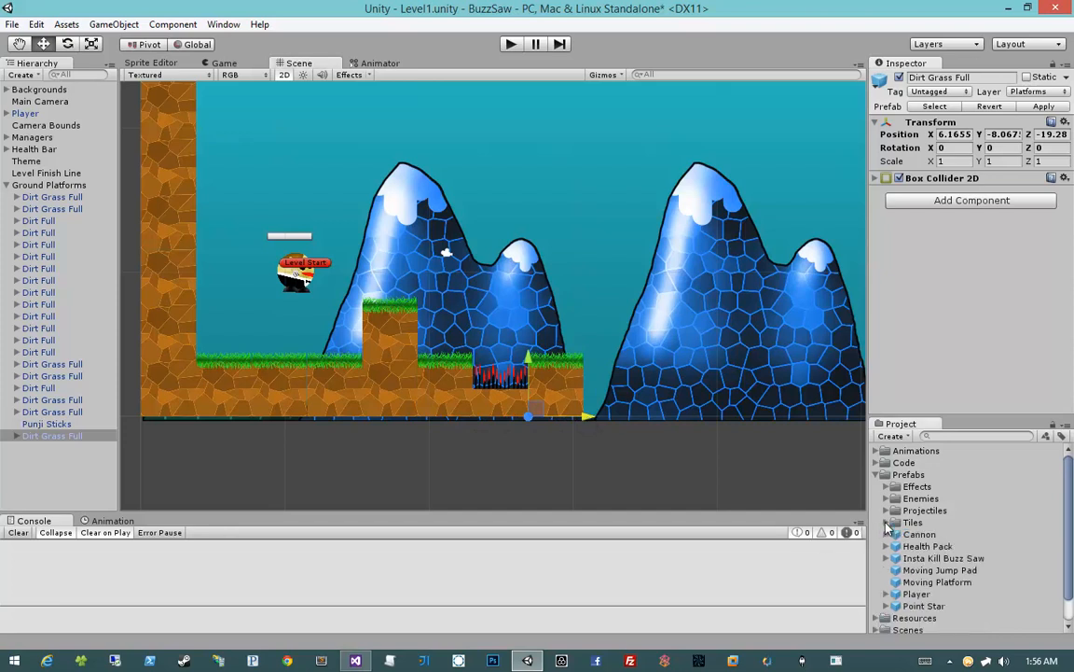
pyautogui.moveTo(915, 534)
pyautogui.mouseDown()
pyautogui.moveTo(584, 360)
pyautogui.moveTo(557, 334)
pyautogui.mouseUp()
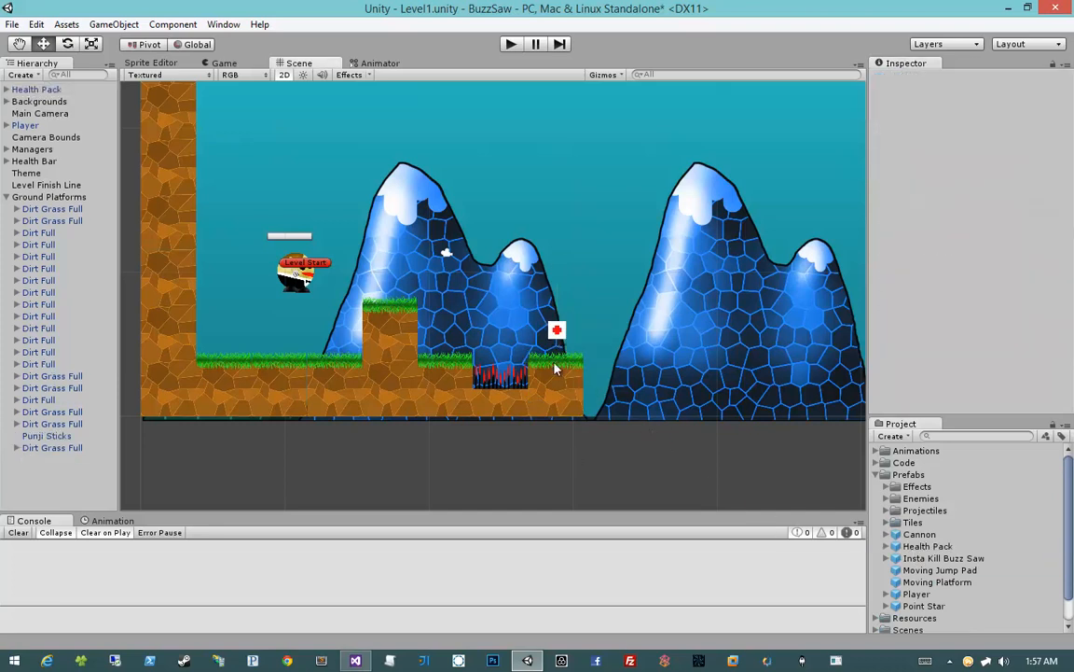
pyautogui.click(587, 505)
# Duplicate the bottom dirt tile of the left wall and place the copy at the end of the ground, X 10.005
pyautogui.click(160, 401)
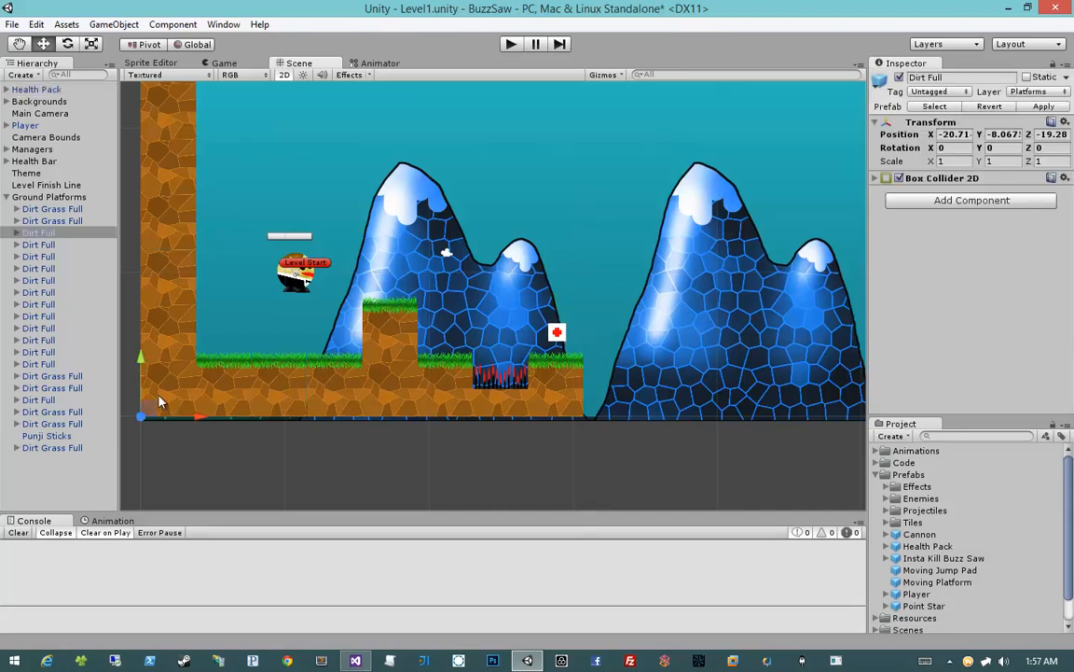
pyautogui.hotkey('ctrl', 'd')
pyautogui.moveTo(199, 427); pyautogui.dragTo(641, 424)
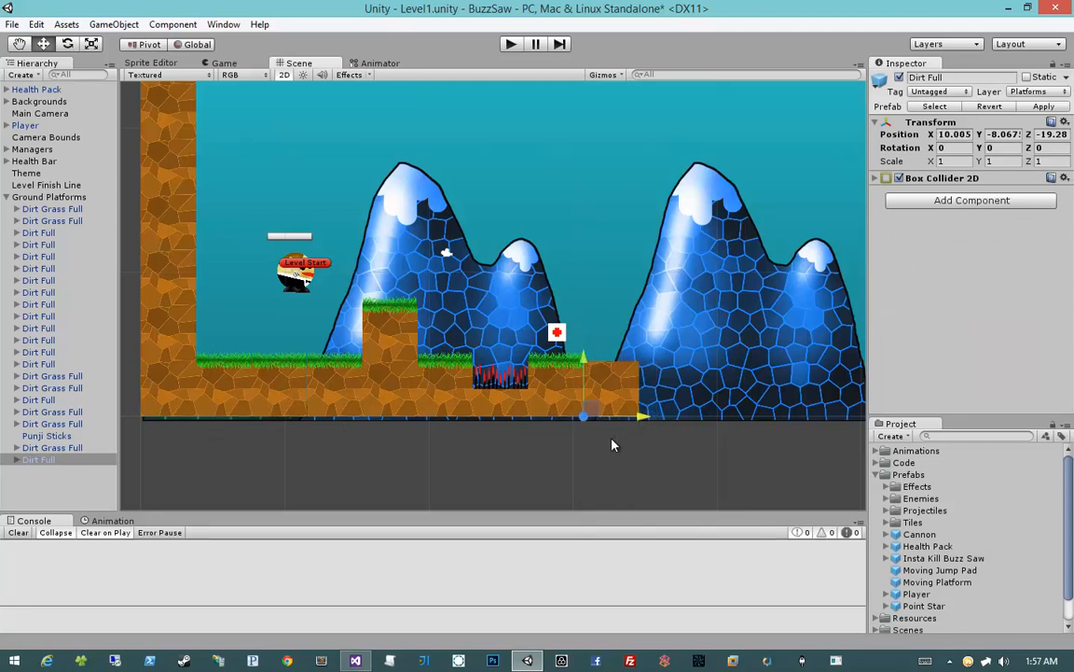
# Duplicate the raised grass tile and place the copy on top of the end dirt tile at X 10.005
pyautogui.click(558, 395)
pyautogui.click(387, 320)
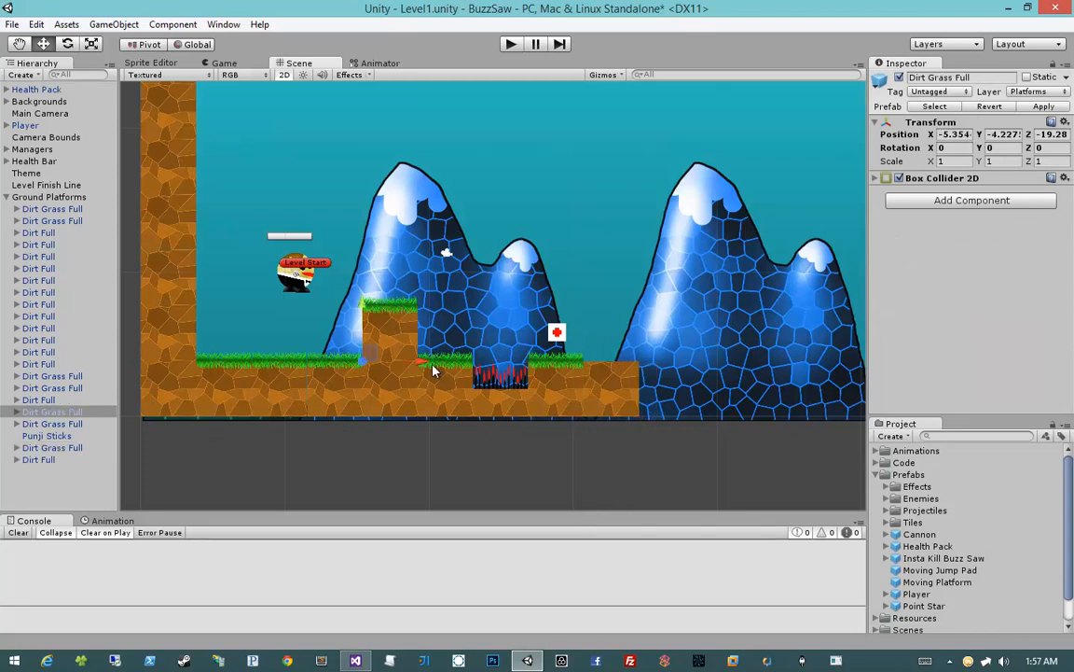
pyautogui.hotkey('ctrl', 'd')
pyautogui.moveTo(422, 366); pyautogui.dragTo(644, 375)
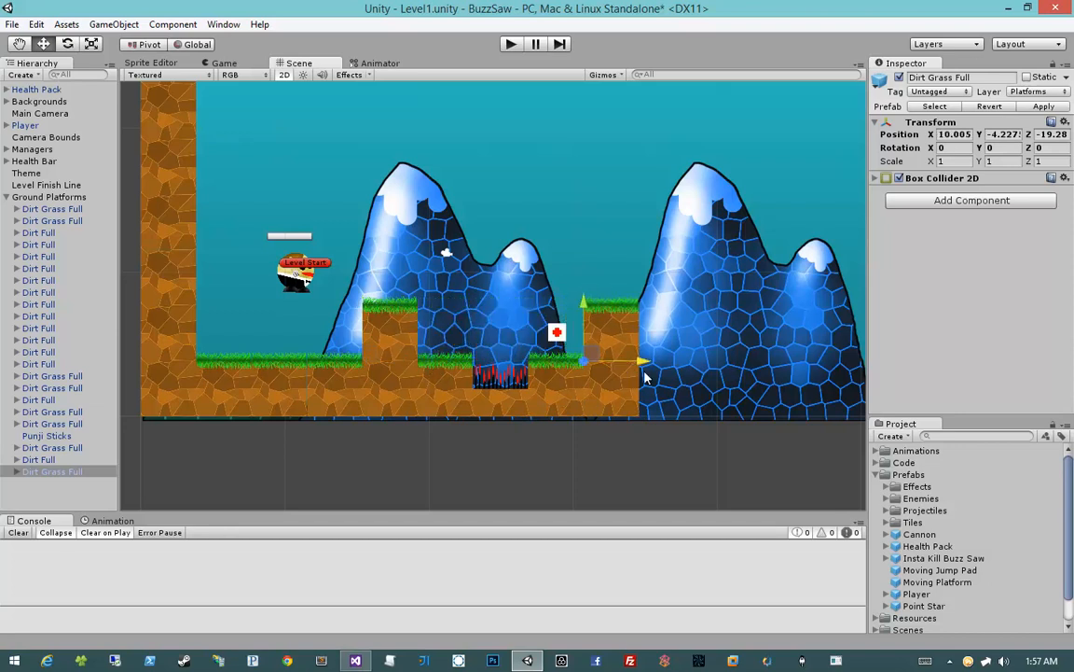
# Duplicate the five lowest dirt tiles of the left wall and place the copied column at the ground's end, X 13.8455
pyautogui.moveTo(643, 321); pyautogui.dragTo(646, 358, button='middle')
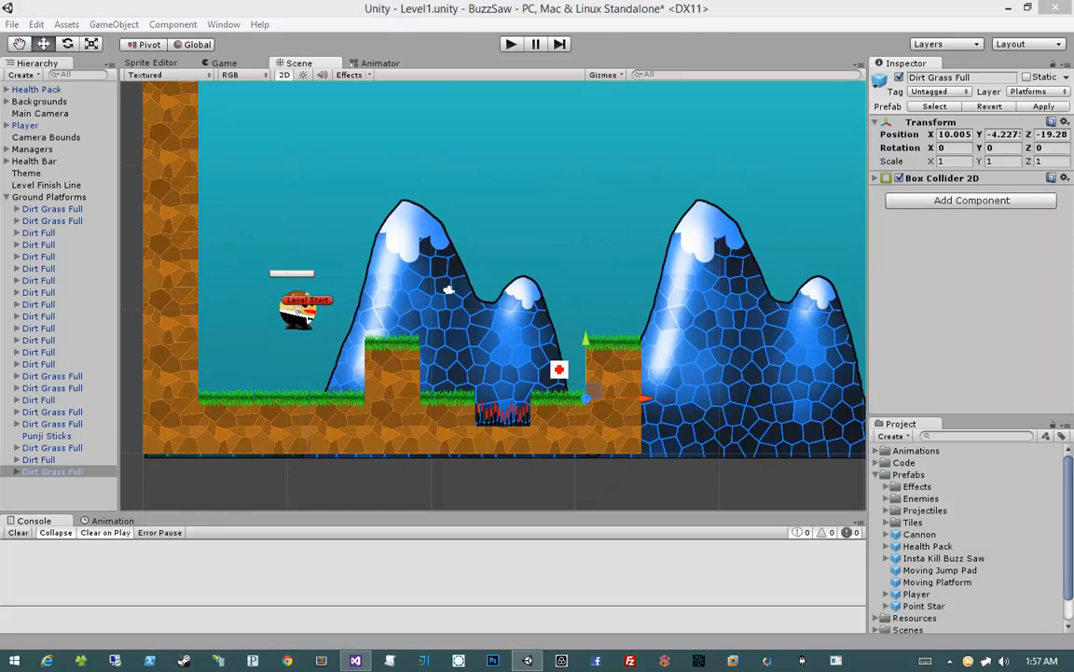
pyautogui.click(164, 435)
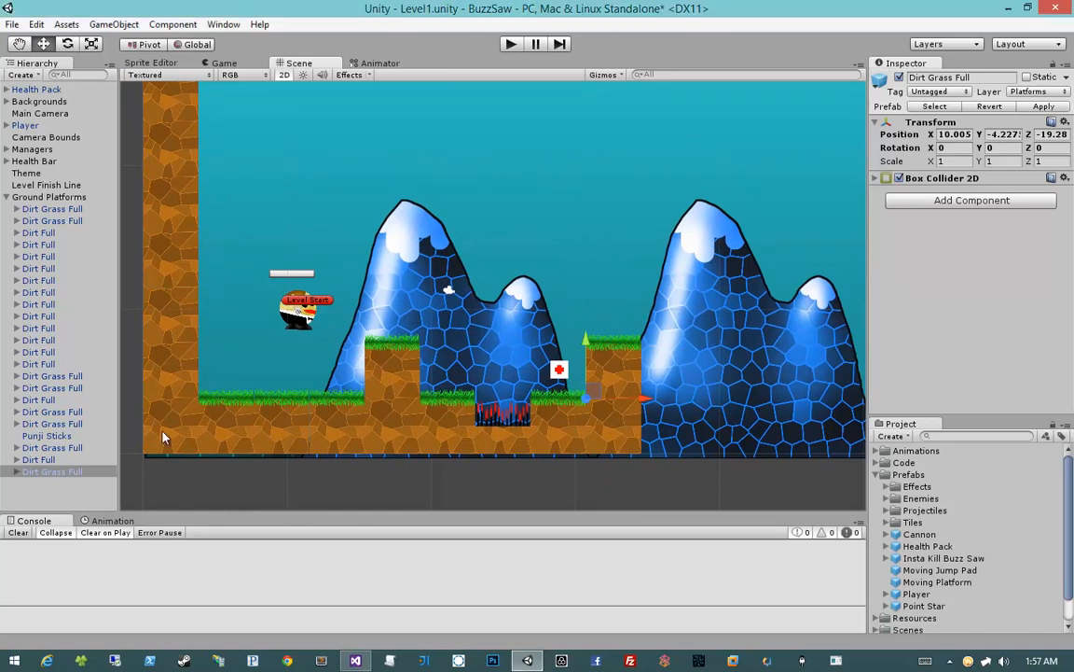
pyautogui.keyDown('ctrl'); pyautogui.click(176, 370); pyautogui.keyUp('ctrl')
pyautogui.keyDown('ctrl'); pyautogui.click(174, 314); pyautogui.keyUp('ctrl')
pyautogui.keyDown('ctrl'); pyautogui.click(161, 244); pyautogui.keyUp('ctrl')
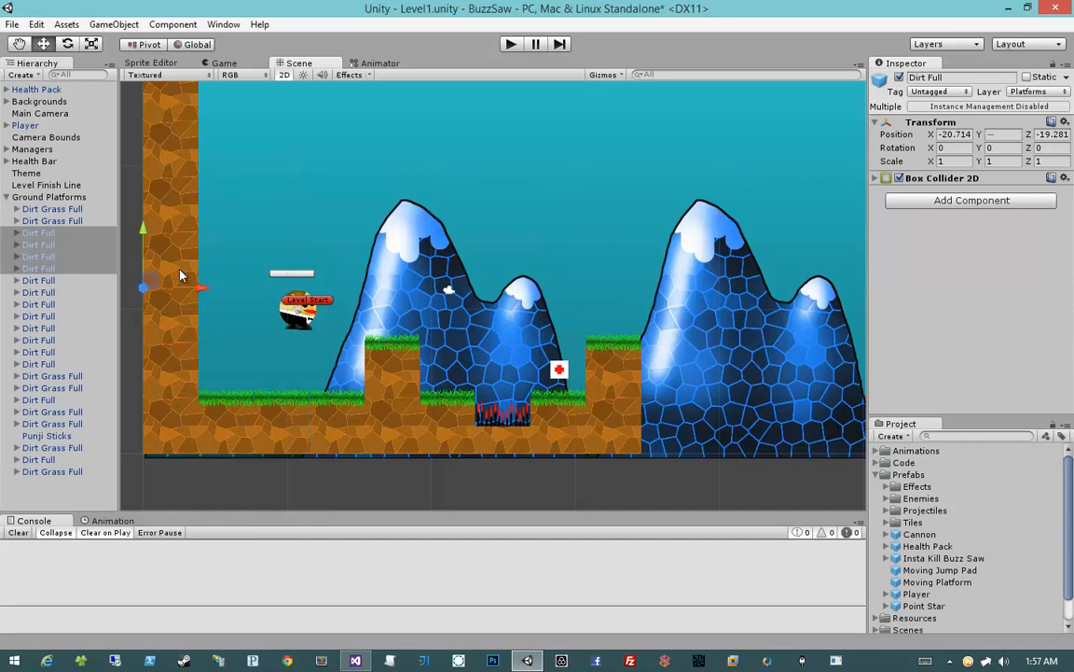
pyautogui.keyDown('ctrl'); pyautogui.click(156, 199); pyautogui.keyUp('ctrl')
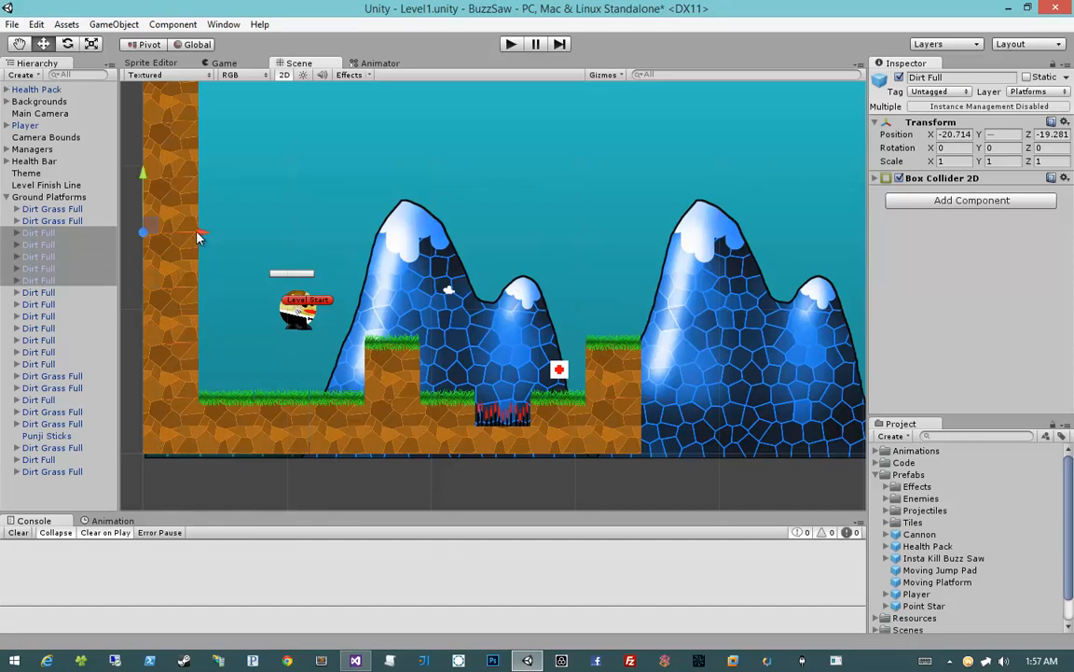
pyautogui.hotkey('ctrl', 'd')
pyautogui.moveTo(233, 461); pyautogui.dragTo(705, 471)
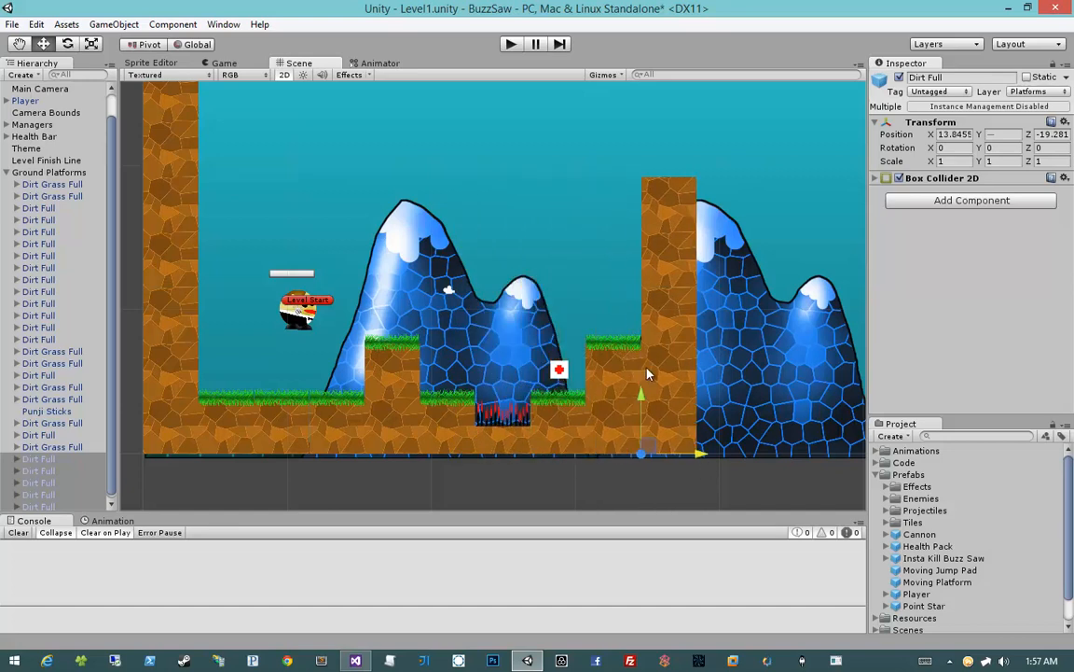
# Duplicate the Punji Sticks tile and place the copy on top of the new dirt column at X 13.845, Y 11.132
pyautogui.moveTo(547, 336); pyautogui.dragTo(571, 370, button='middle')
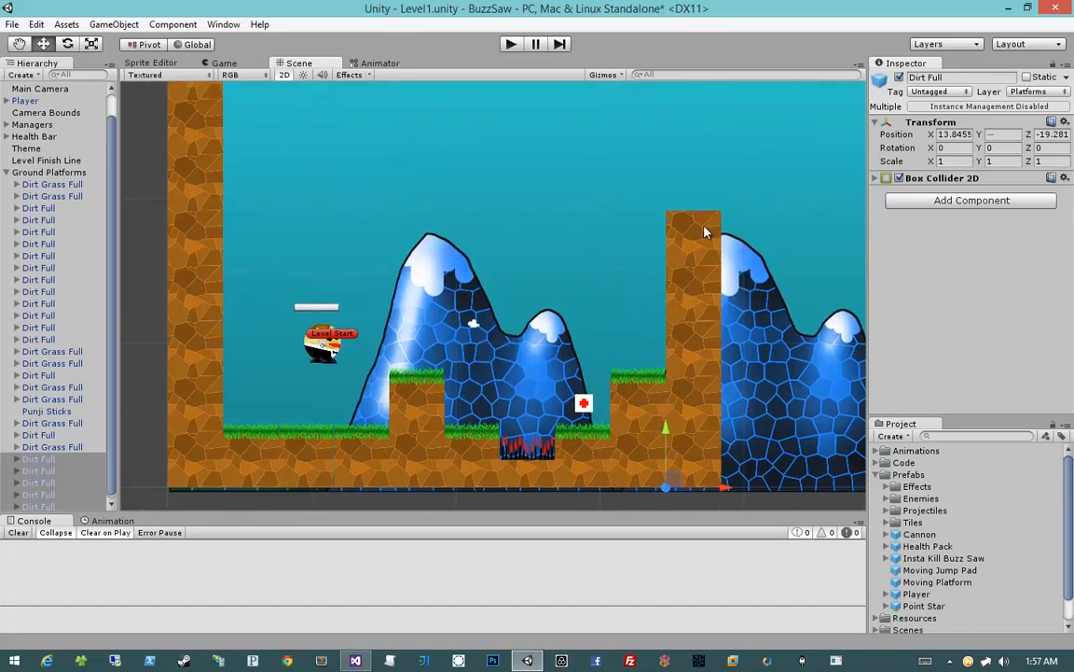
pyautogui.click(528, 477)
pyautogui.hotkey('ctrl', 'd')
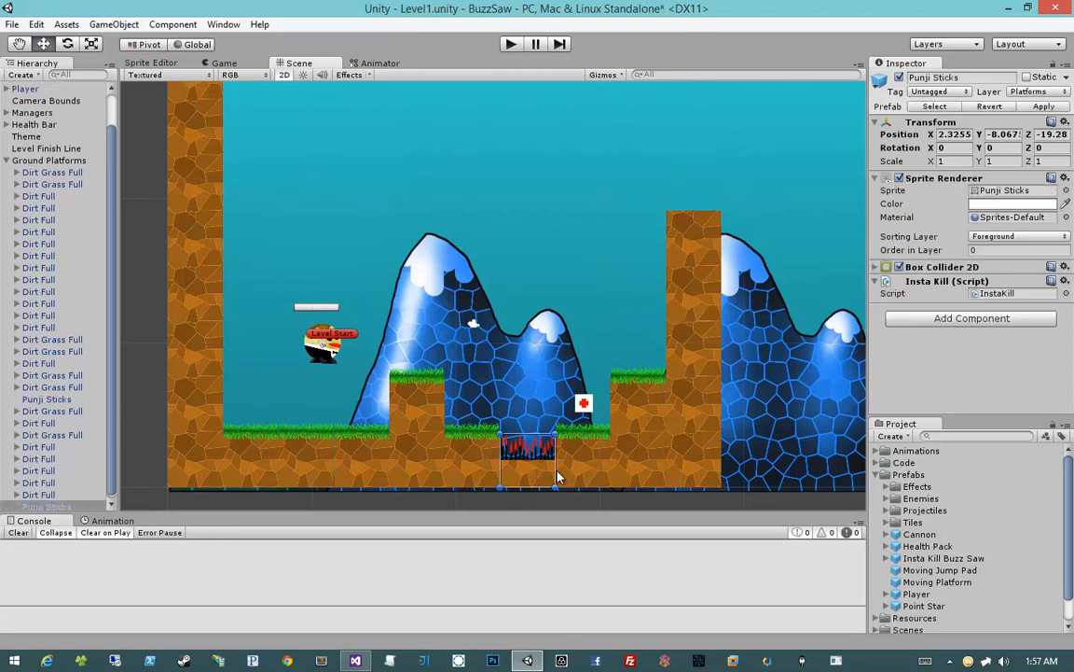
pyautogui.moveTo(550, 471); pyautogui.dragTo(706, 478)
pyautogui.moveTo(705, 481); pyautogui.dragTo(704, 203)
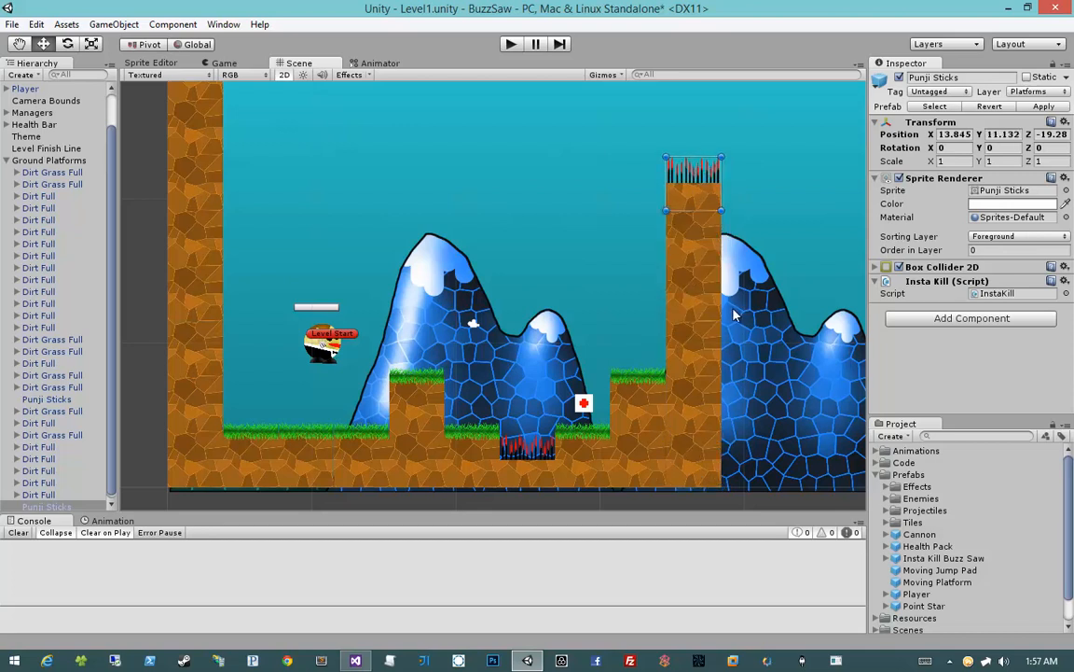
pyautogui.click(558, 281)
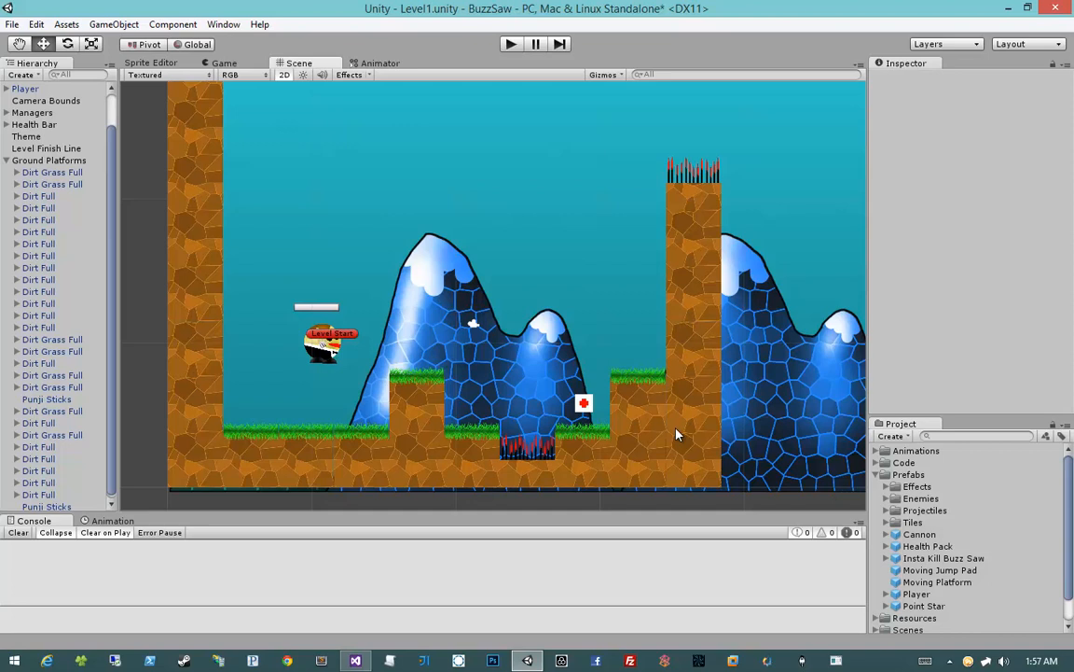
# Duplicate the first grass ground tile and raise the copy to Y 11.132 as a ledge flush with the left wall
pyautogui.click(259, 474)
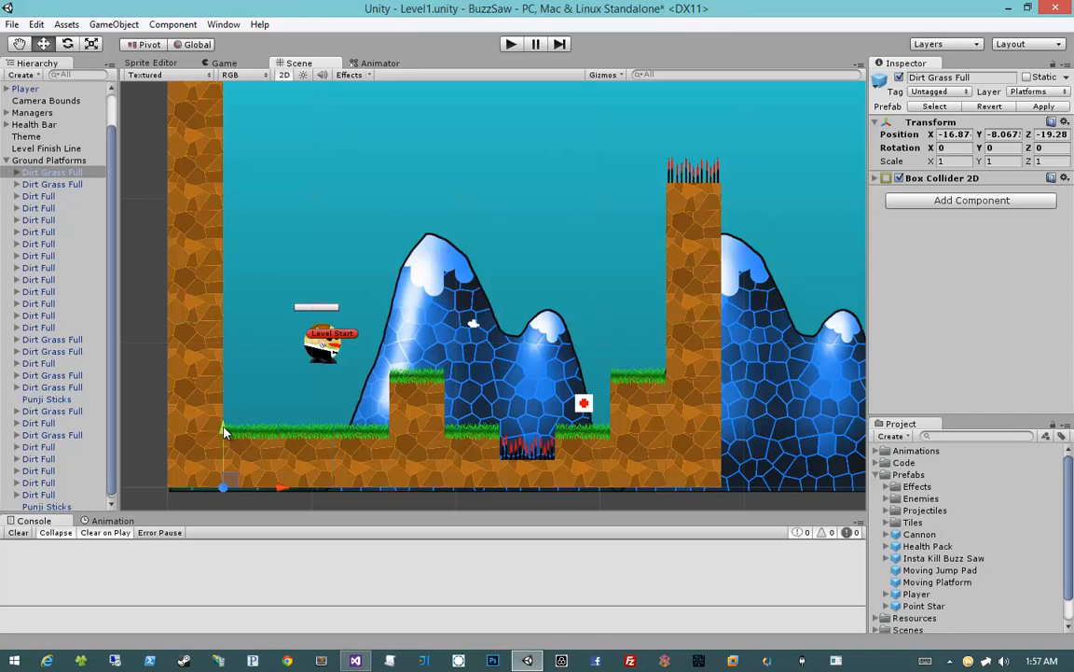
pyautogui.hotkey('ctrl', 'd')
pyautogui.moveTo(223, 431); pyautogui.dragTo(239, 163)
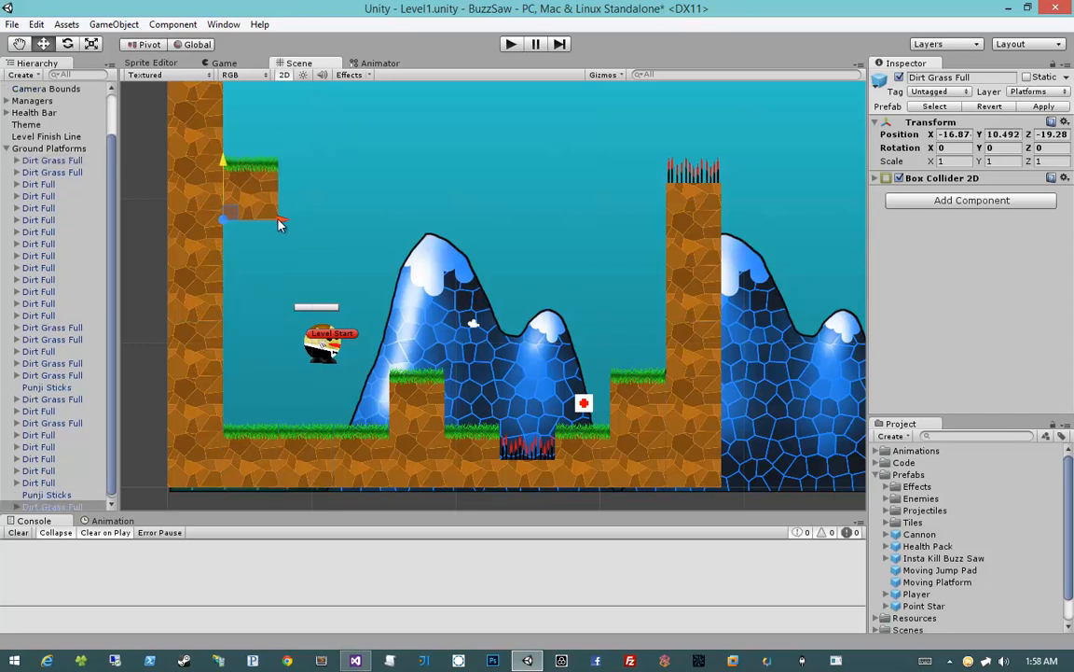
pyautogui.moveTo(278, 223)
pyautogui.mouseDown()
pyautogui.moveTo(725, 227)
pyautogui.moveTo(281, 223)
pyautogui.mouseUp()
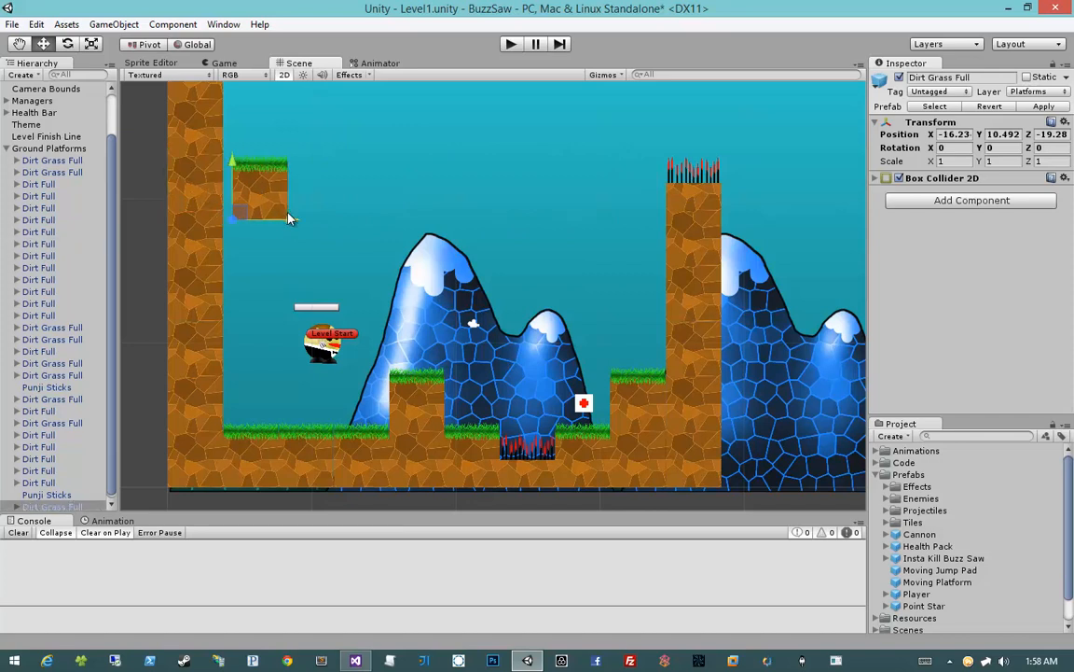
pyautogui.moveTo(222, 165); pyautogui.dragTo(223, 156)
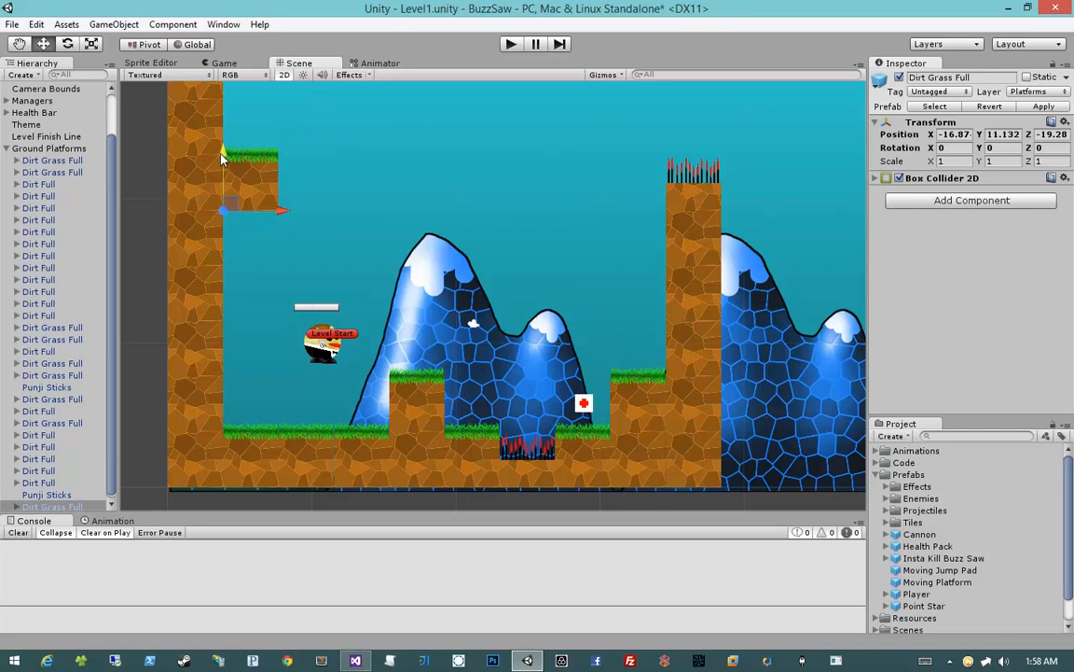
pyautogui.click(207, 180)
pyautogui.click(247, 185)
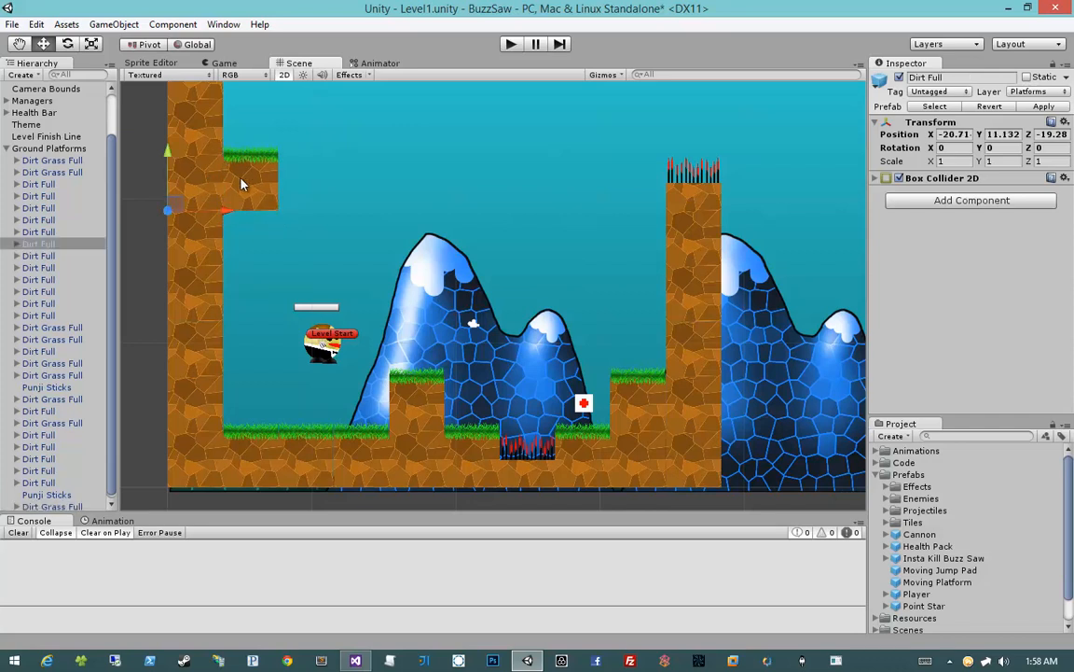
# Clear the tile selection and save the Level1 scene
pyautogui.click(131, 197)
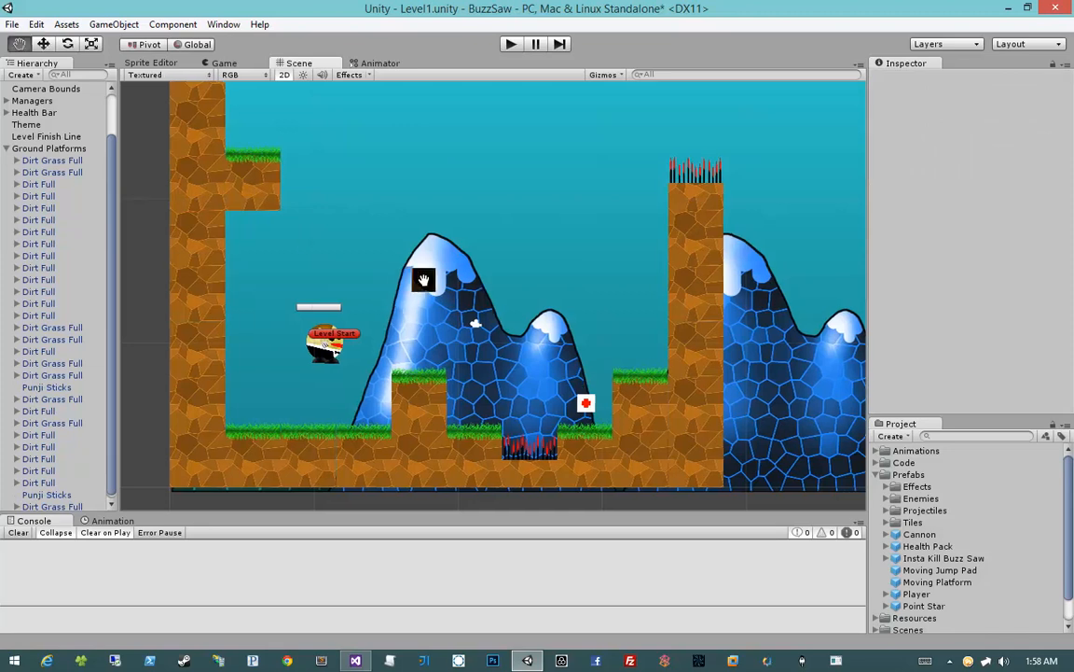
pyautogui.moveTo(360, 245); pyautogui.dragTo(392, 266, button='middle')
pyautogui.hotkey('ctrl', 's')
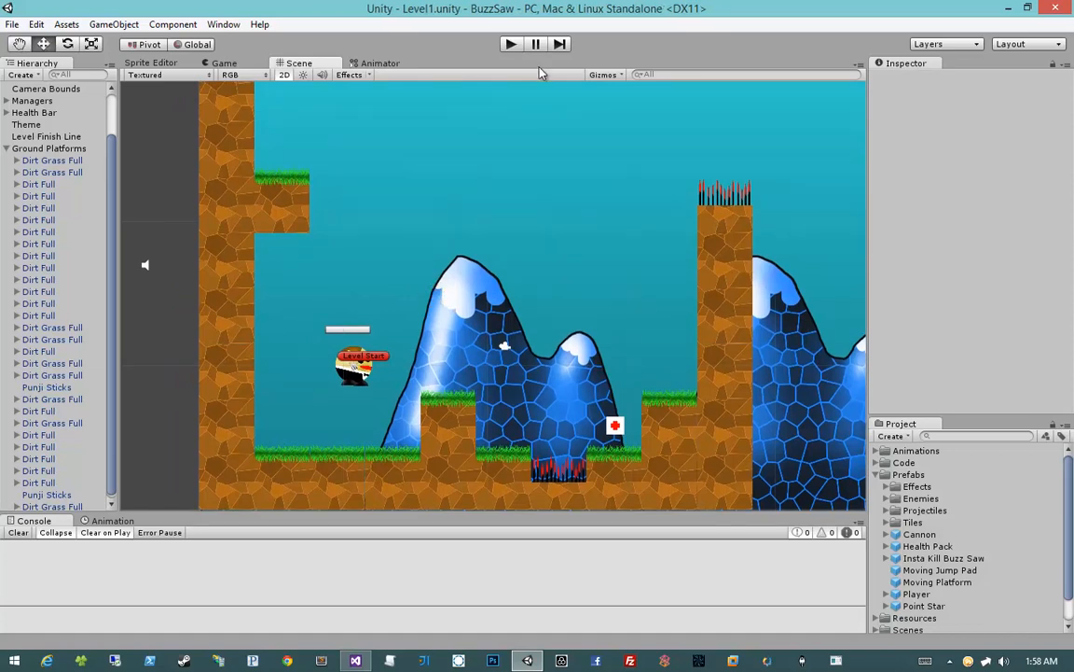
# Play-test Level1 by running and jumping across the raised blocks and spike pit to the tall column, and stop the game
pyautogui.click(511, 43)
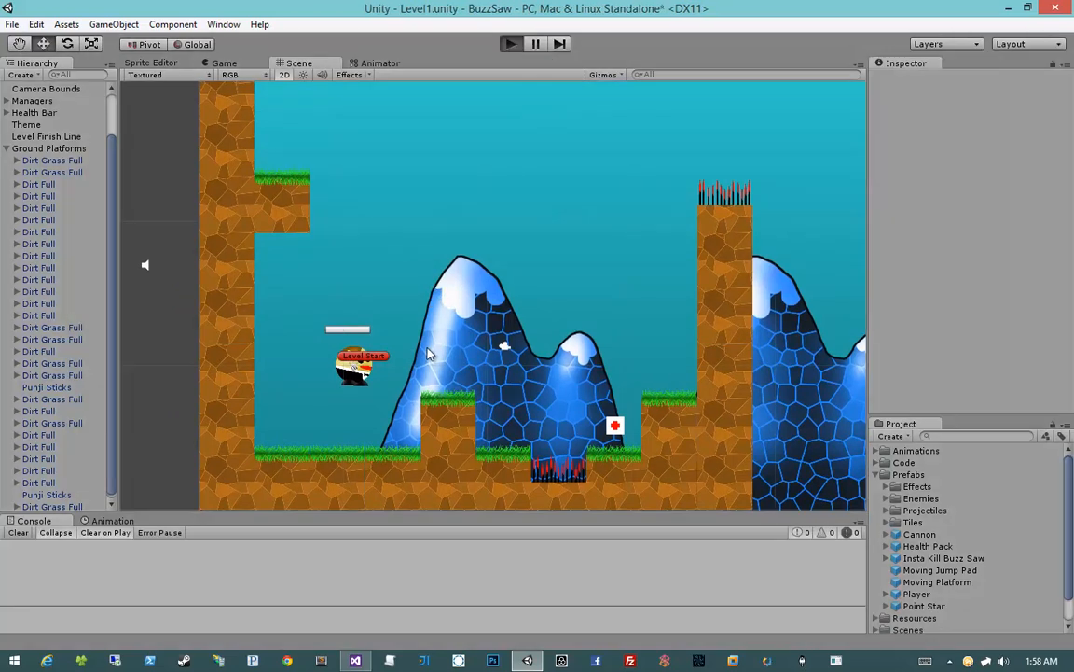
pyautogui.press('d')
pyautogui.press('space')
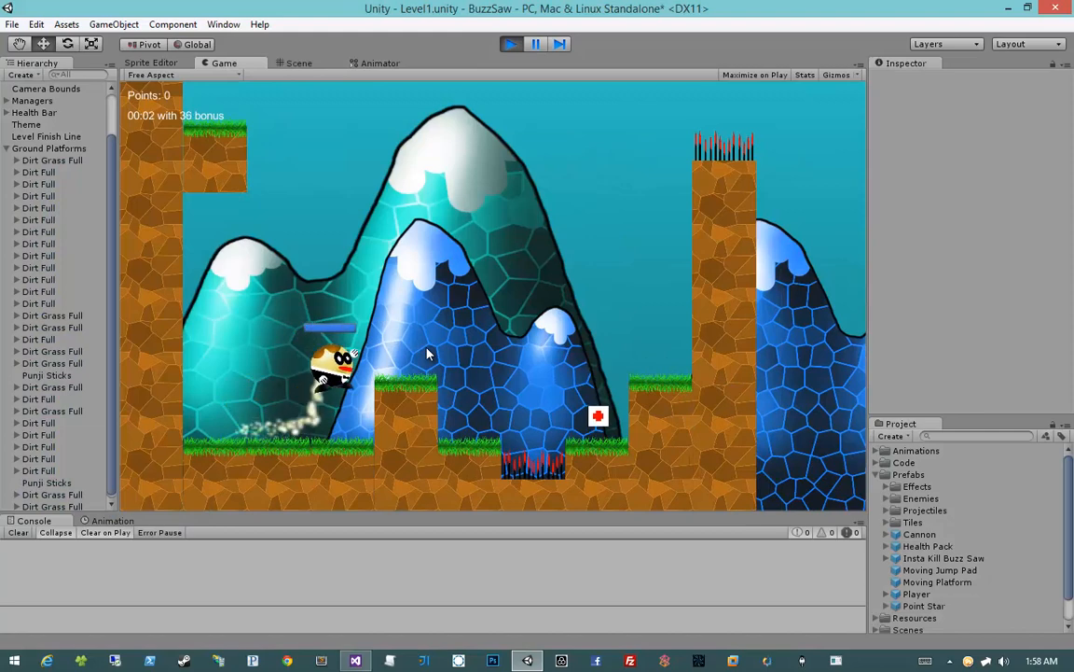
pyautogui.press('d')
pyautogui.press('space')
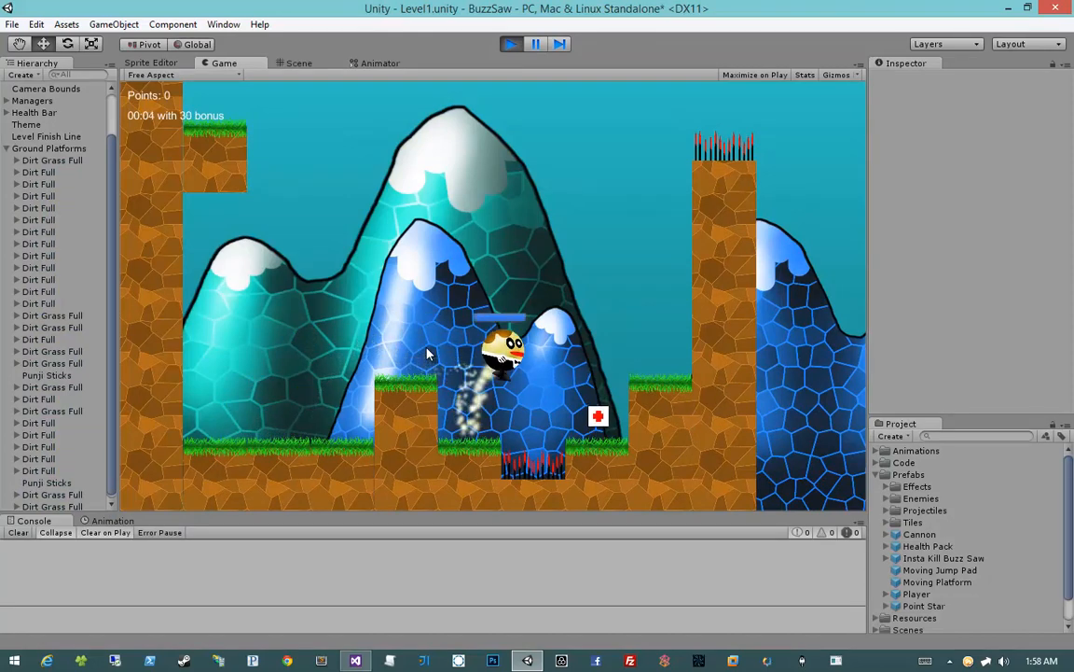
pyautogui.press('space')
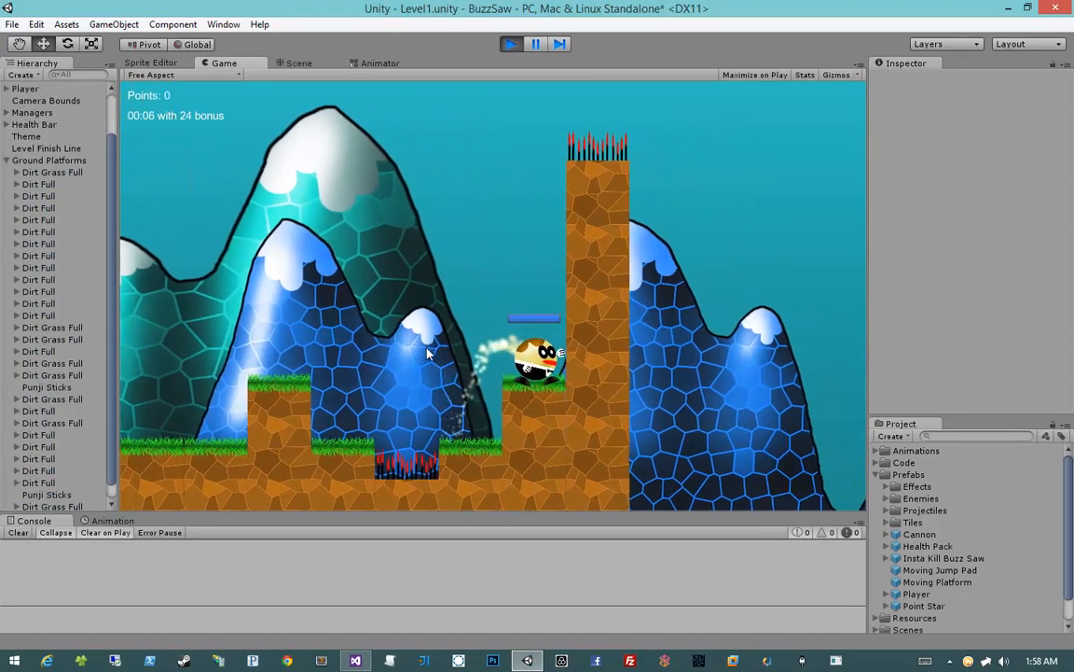
pyautogui.press('space')
pyautogui.press('a')
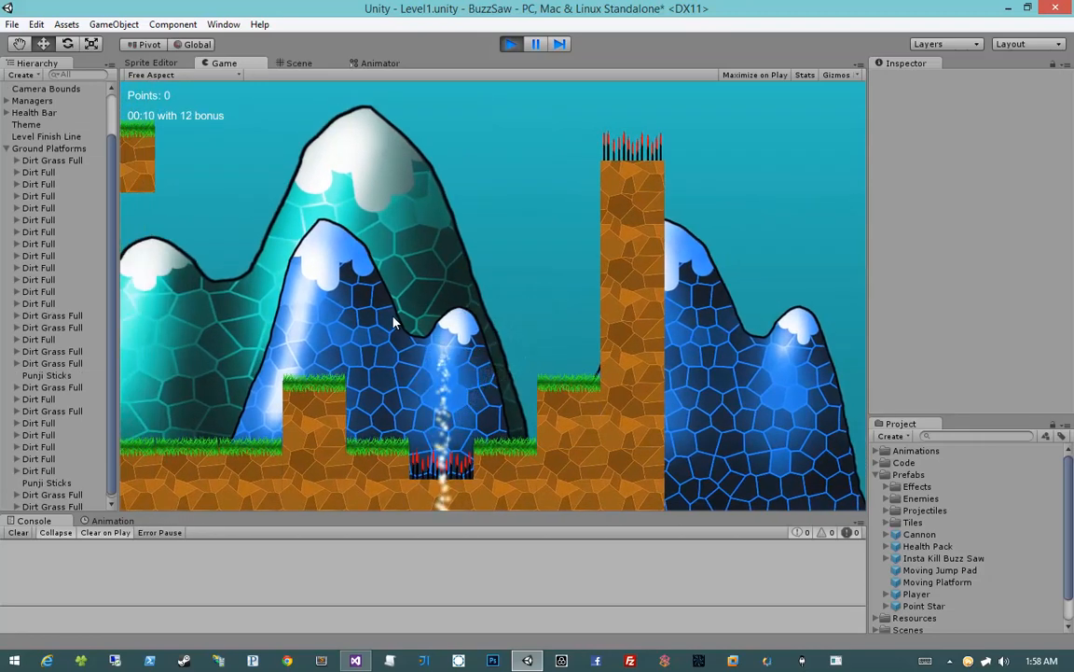
pyautogui.press('d')
pyautogui.press('space')
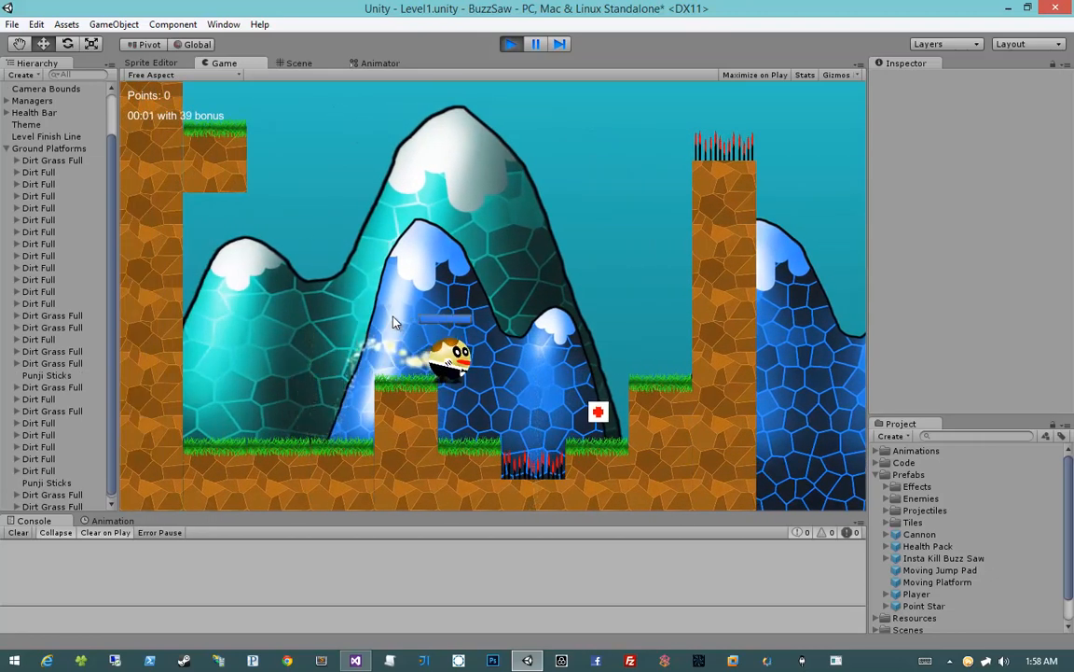
pyautogui.press('a')
pyautogui.press('space')
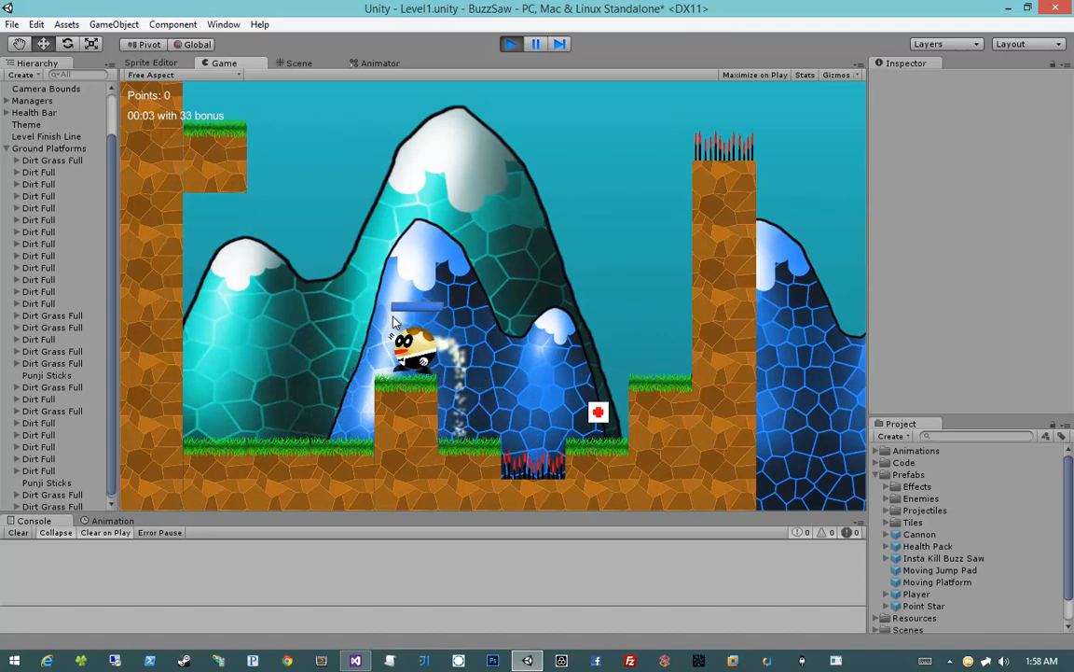
pyautogui.press('space')
pyautogui.click(514, 46)
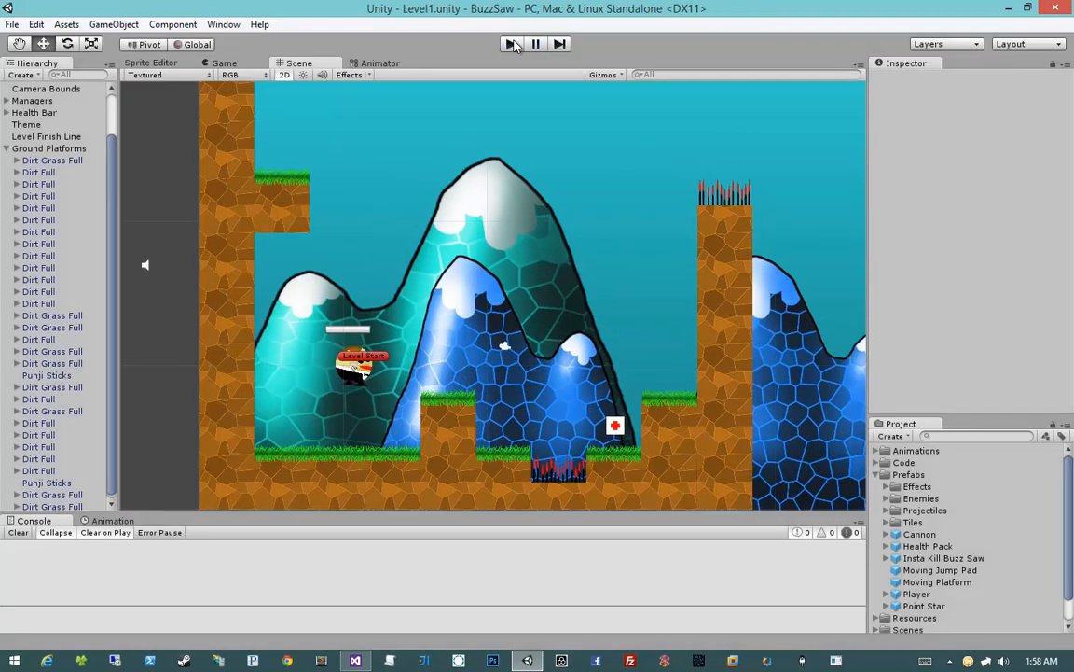
# Collapse the Ground Platforms group and place a Moving Platform prefab above the first raised grass block, at X 17.499, Y 11.542
pyautogui.moveTo(471, 313); pyautogui.dragTo(433, 290, button='middle')
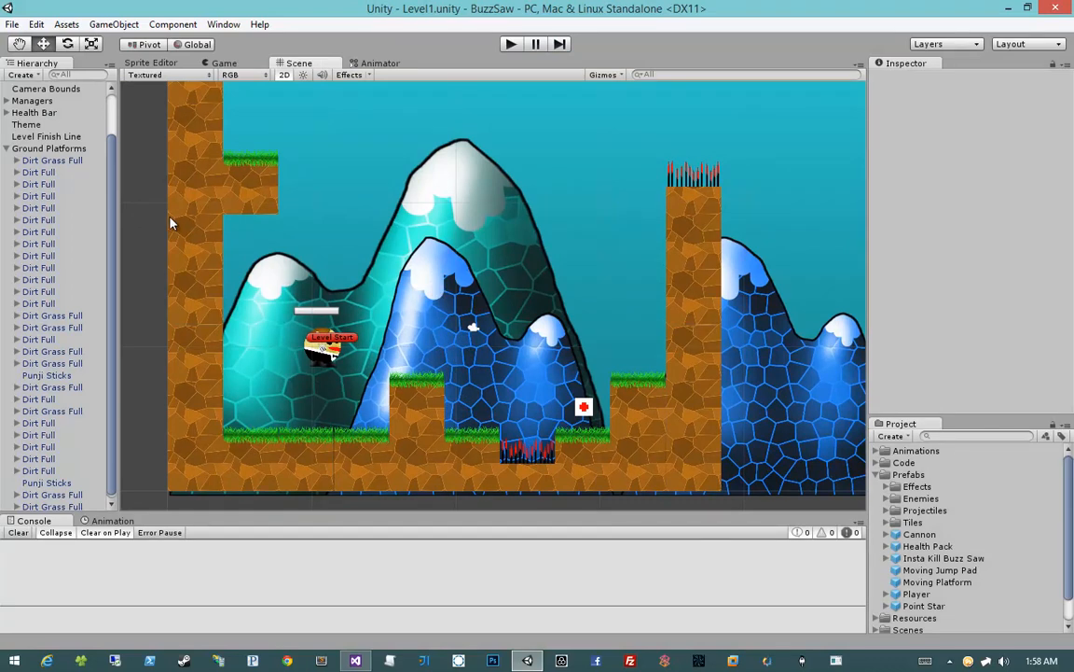
pyautogui.click(7, 147)
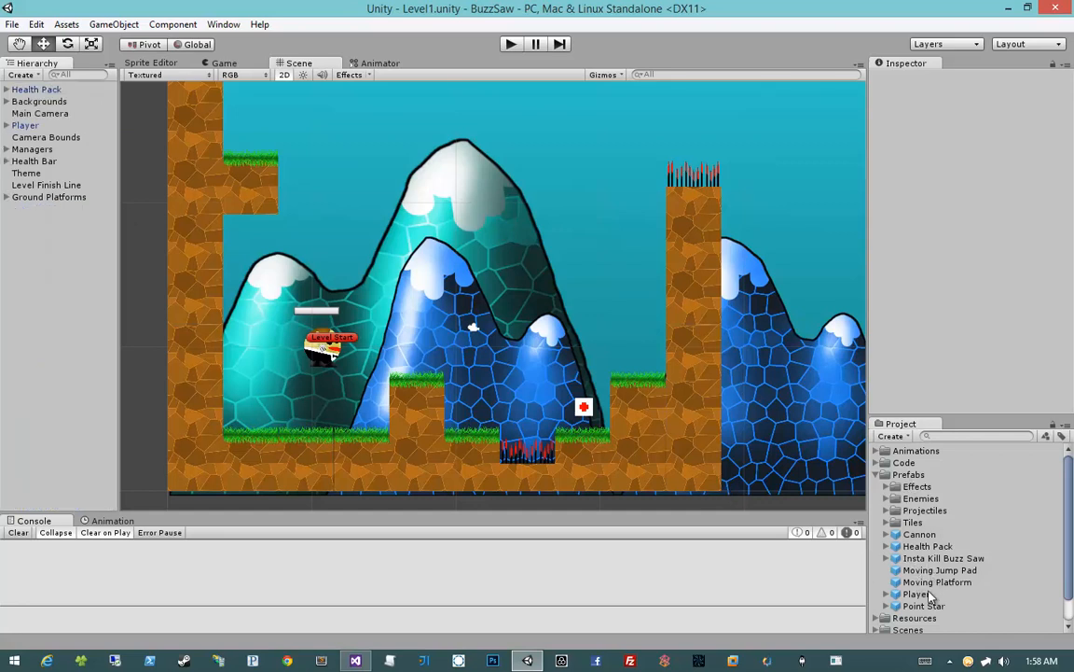
pyautogui.moveTo(933, 586); pyautogui.dragTo(422, 331)
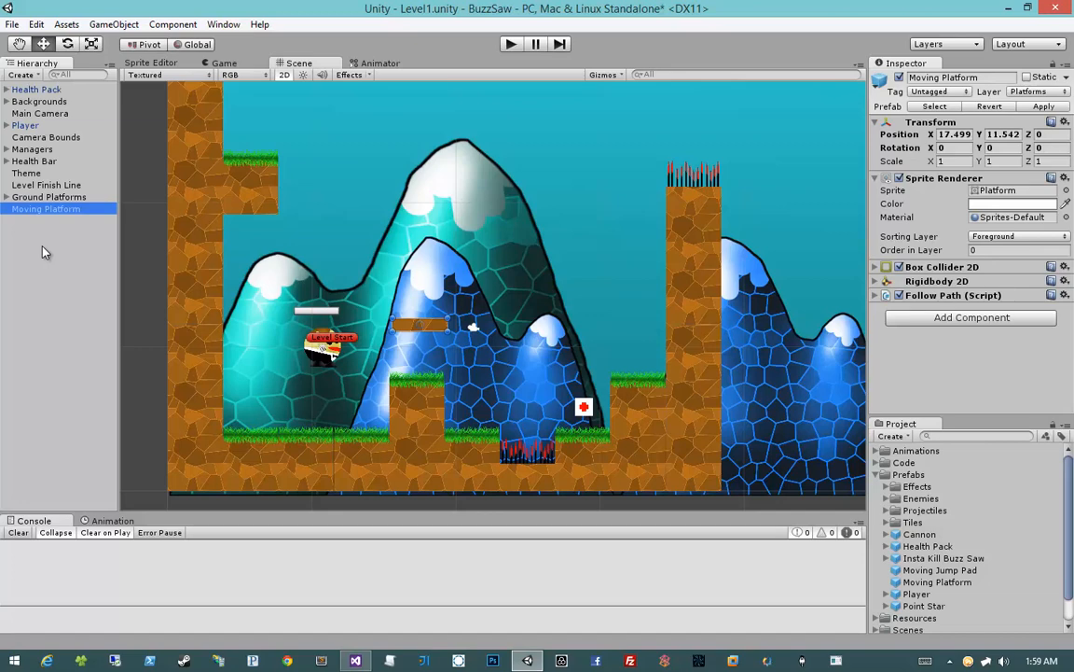
pyautogui.click(42, 251)
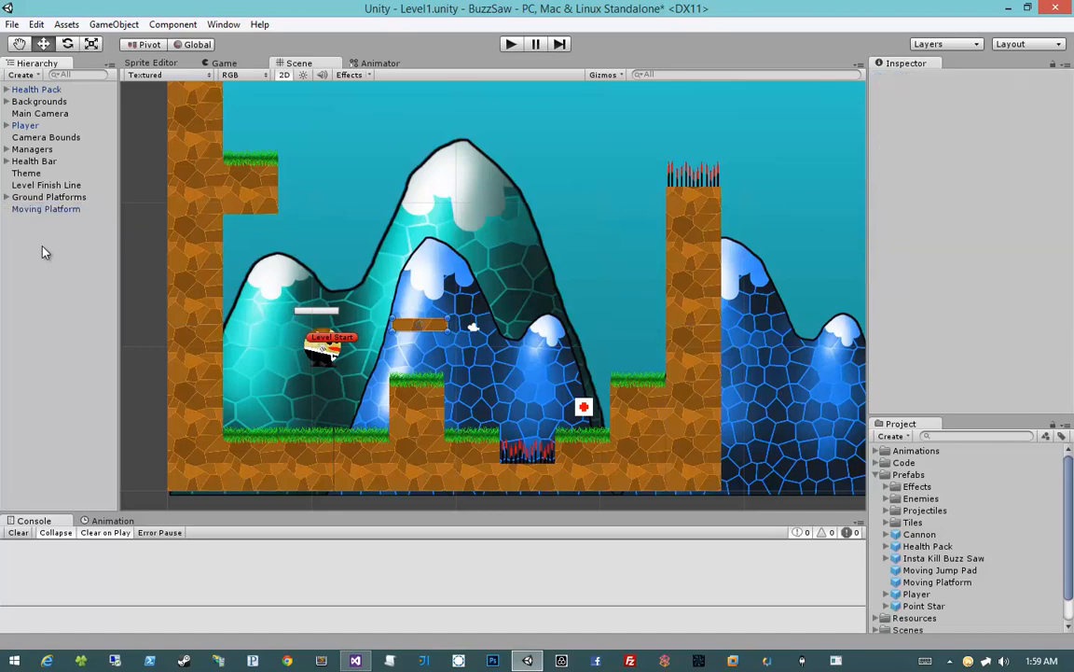
# Create an empty game object at the scene's root and name it Pathed Platform
pyautogui.click(114, 24)
pyautogui.click(114, 41)
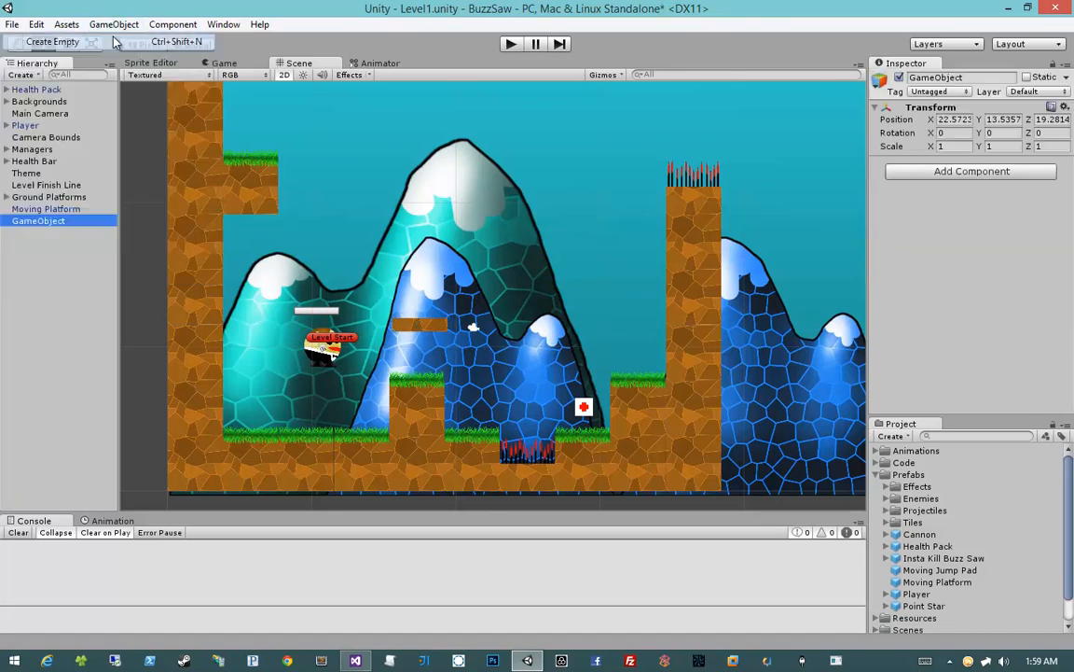
pyautogui.click(33, 224)
pyautogui.write('Moving')
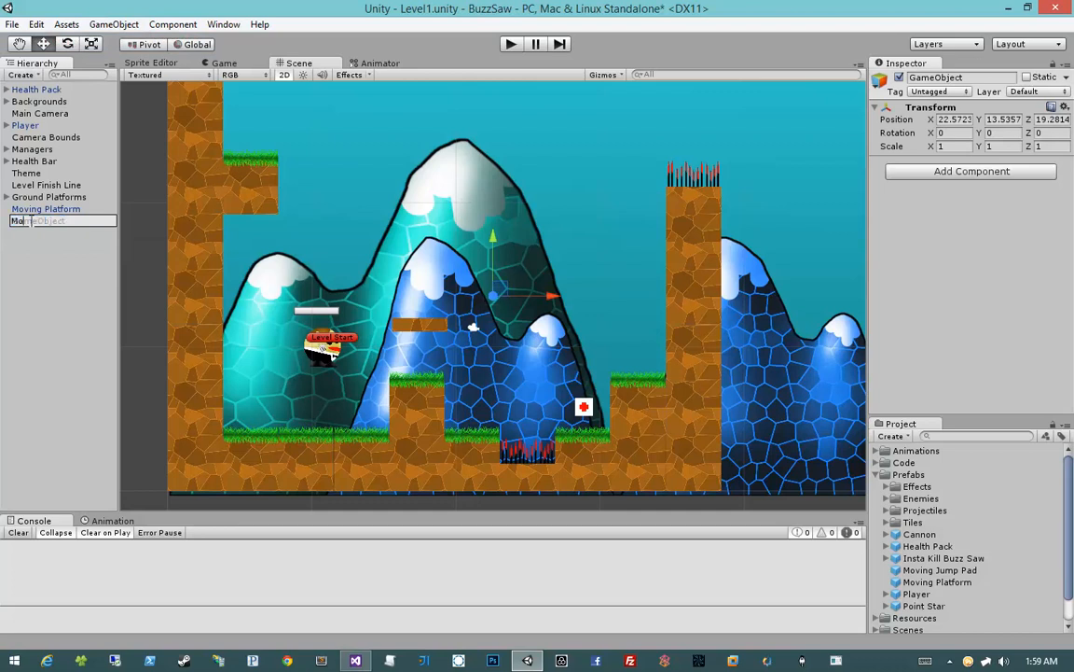
pyautogui.press('BackSpace')
pyautogui.press('BackSpace')
pyautogui.press('BackSpace')
pyautogui.press('BackSpace')
pyautogui.press('BackSpace')
pyautogui.press('BackSpace')
pyautogui.write('Pathed Platform')
pyautogui.press('Return')
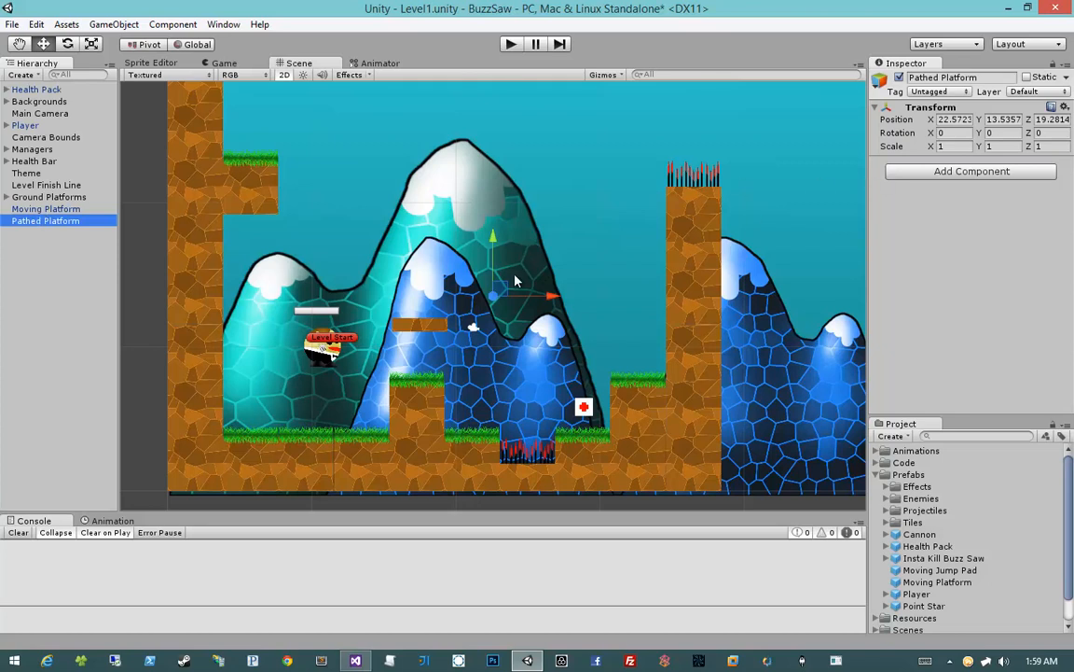
# Set the Pathed Platform object's position to X 0, Y 0, Z 0
pyautogui.moveTo(515, 275); pyautogui.dragTo(568, 266, button='middle')
pyautogui.click(957, 121)
pyautogui.write('-')
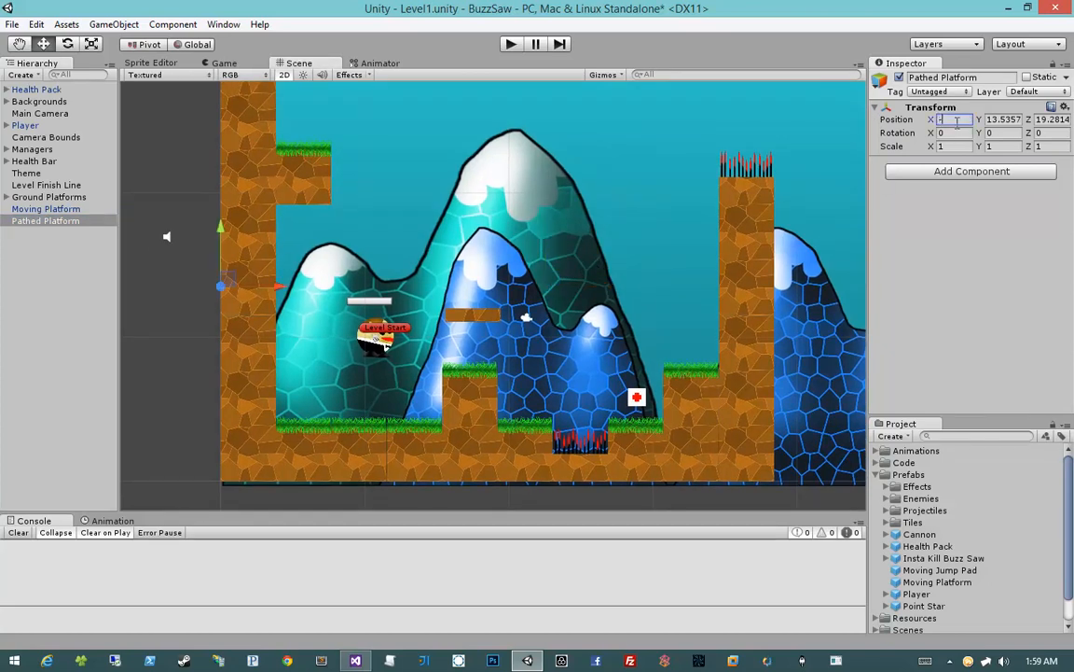
pyautogui.press('Tab')
pyautogui.write('0')
pyautogui.press('Tab')
pyautogui.write('0')
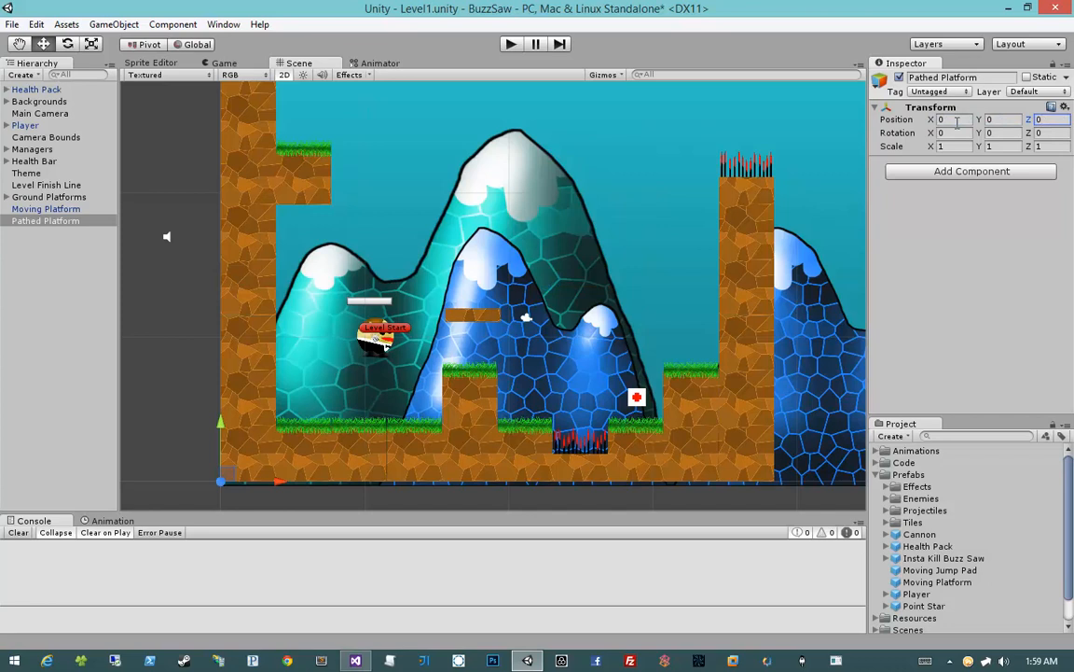
# Set the Moving Platform's position to 0, 0, 0 and make it a child of Pathed Platform
pyautogui.click(56, 209)
pyautogui.click(944, 135)
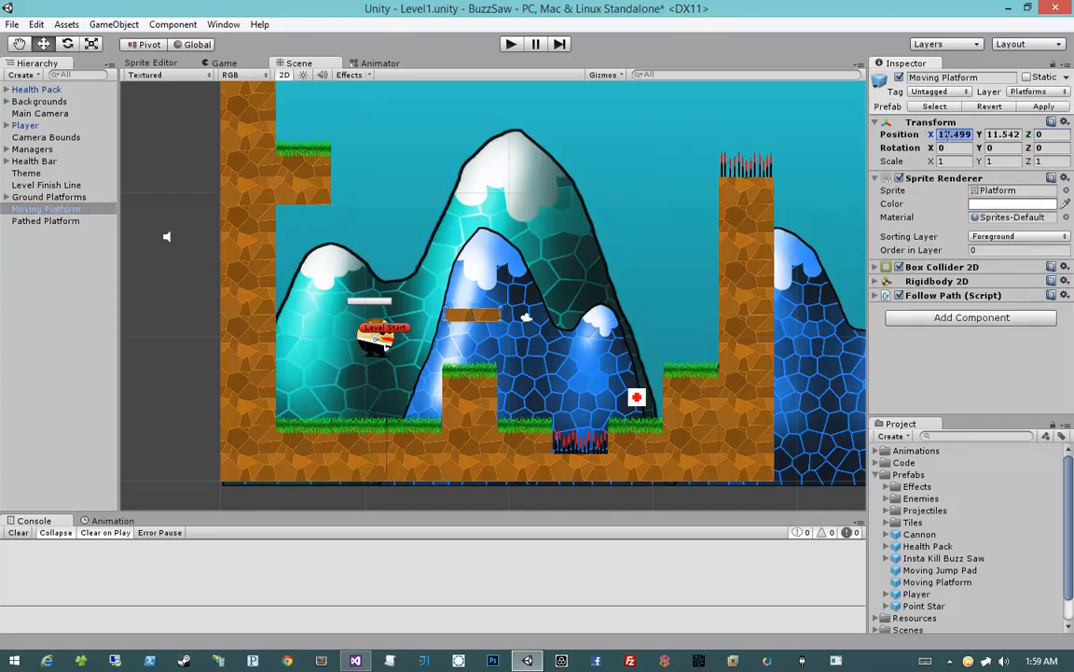
pyautogui.write('0')
pyautogui.press('Tab')
pyautogui.write('0')
pyautogui.press('Tab')
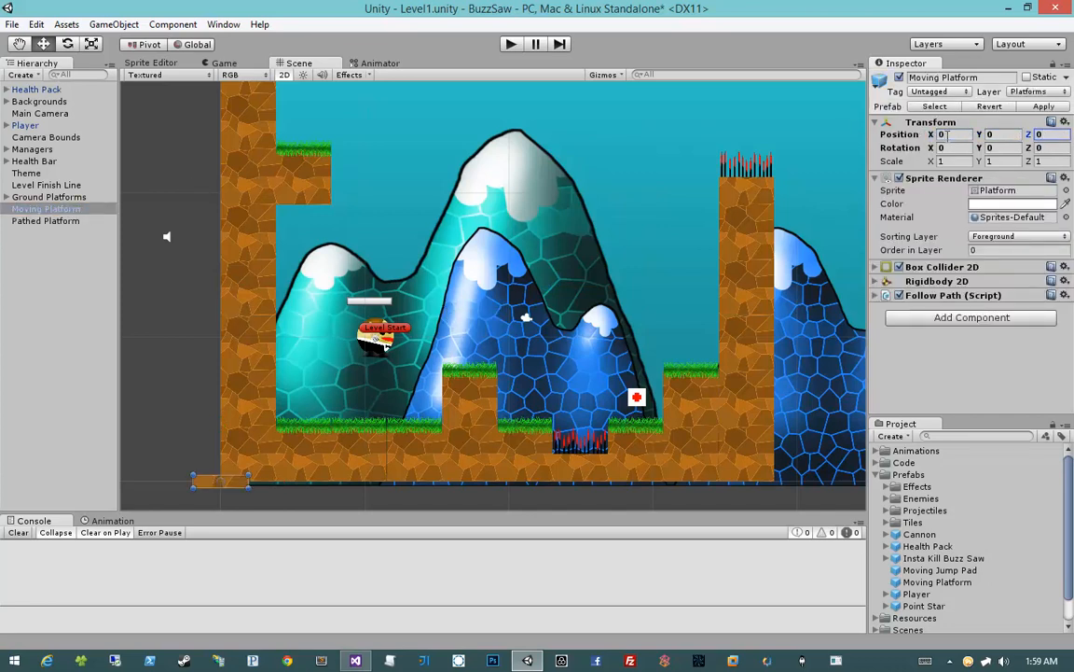
pyautogui.moveTo(362, 296); pyautogui.dragTo(433, 258, button='middle')
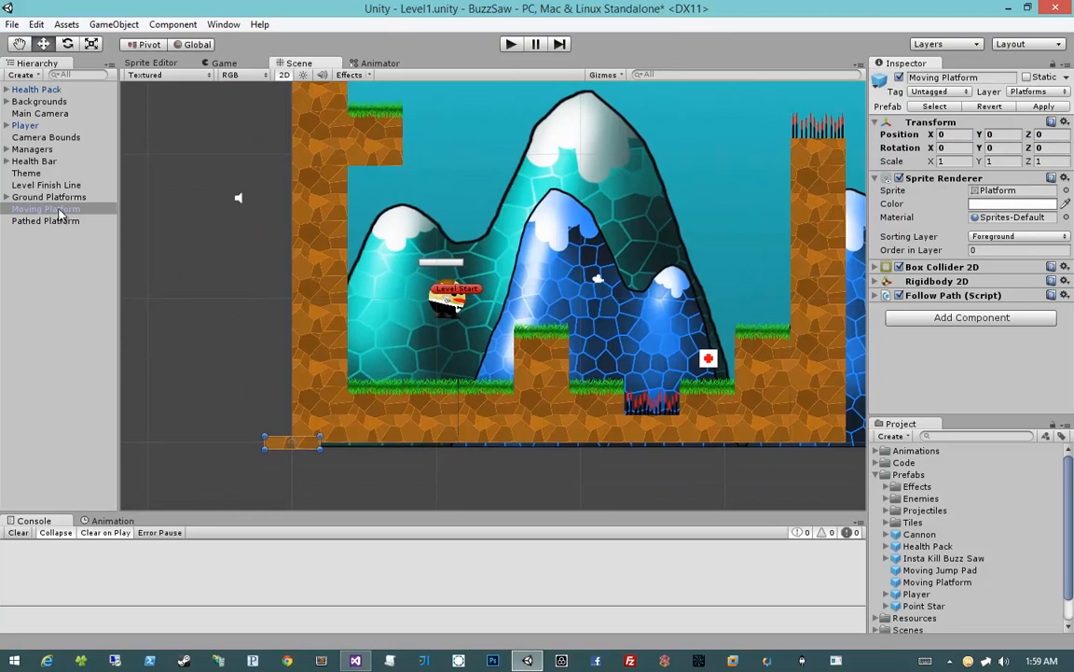
pyautogui.moveTo(56, 209); pyautogui.dragTo(59, 220)
pyautogui.click(58, 209)
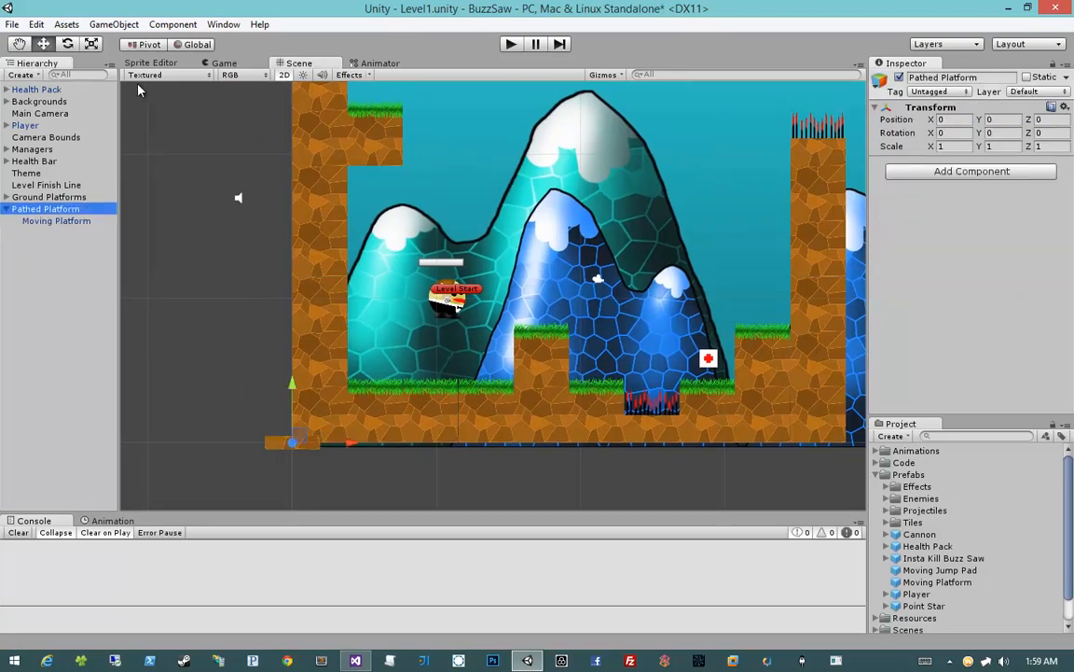
# Create an empty game object as a child of Pathed Platform and name it Path
pyautogui.click(116, 24)
pyautogui.click(130, 43)
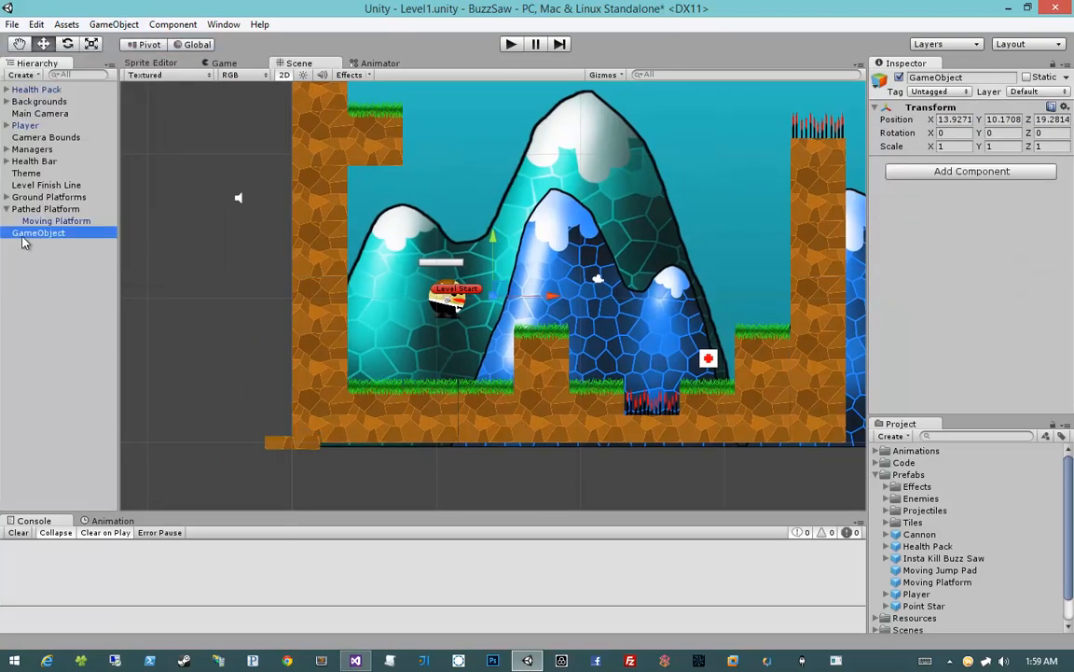
pyautogui.moveTo(35, 234); pyautogui.dragTo(47, 210)
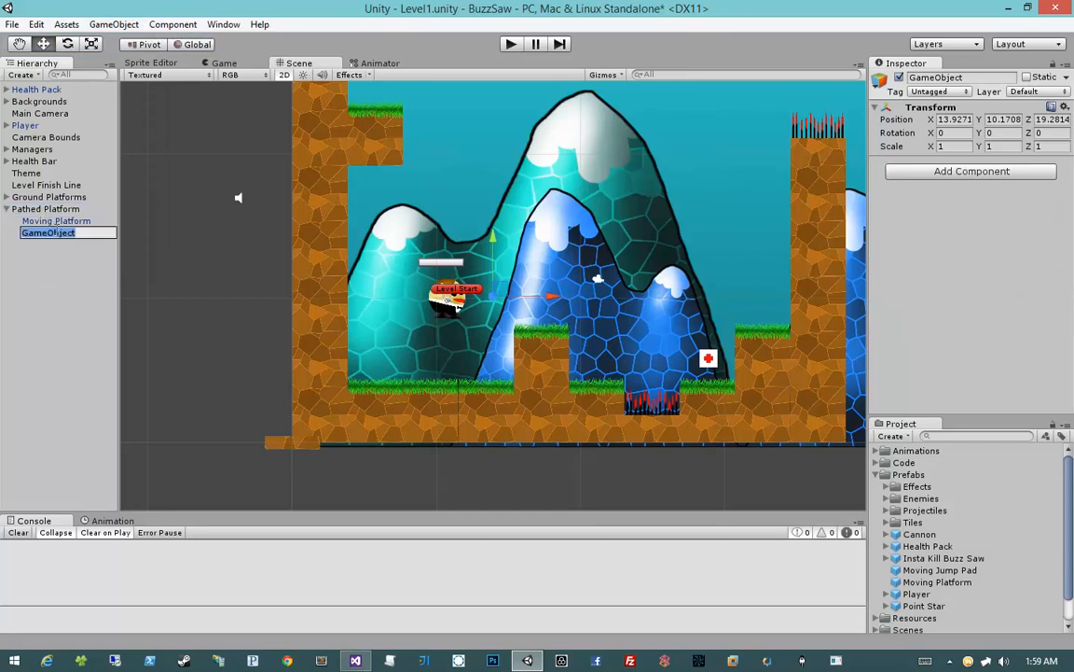
pyautogui.click(56, 233)
pyautogui.write('Path')
pyautogui.press('Return')
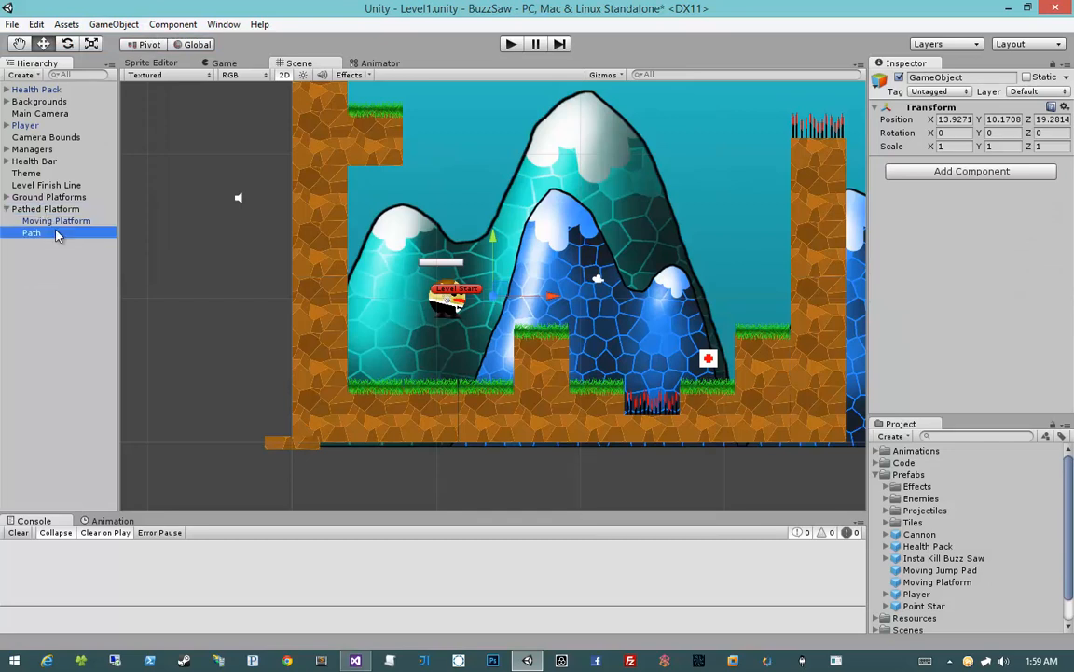
# Set the Path object's position to X 0, Y 0, Z 0
pyautogui.click(963, 133)
pyautogui.click(959, 119)
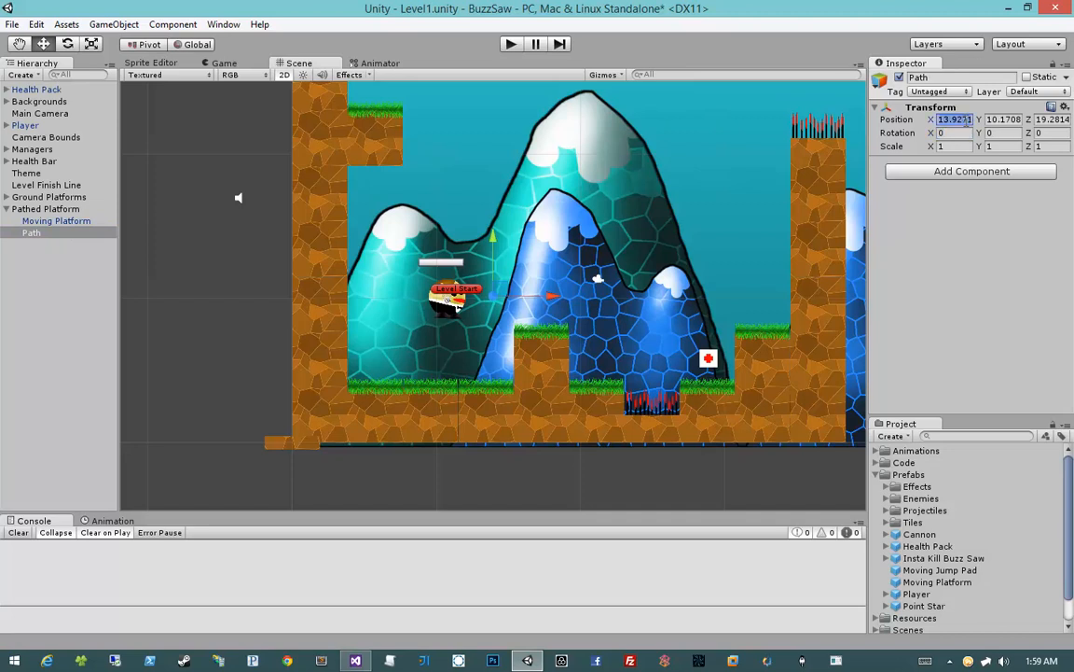
pyautogui.write('0')
pyautogui.press('Tab')
pyautogui.write('0')
pyautogui.press('Tab')
pyautogui.write('0')
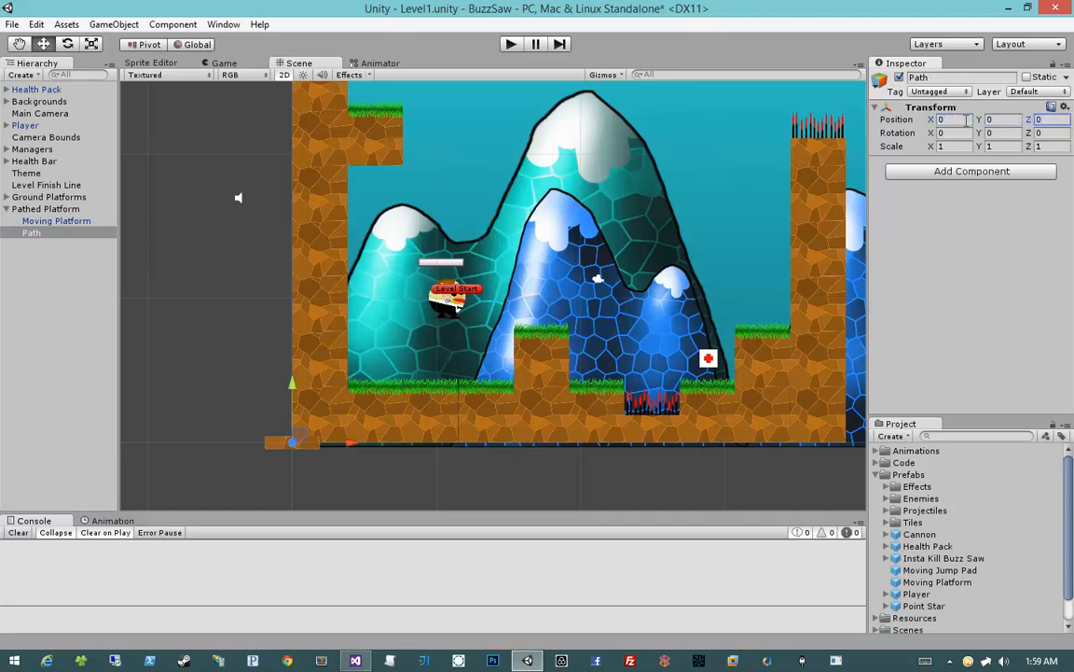
# Add the Path Definition script component to the Path object
pyautogui.click(909, 173)
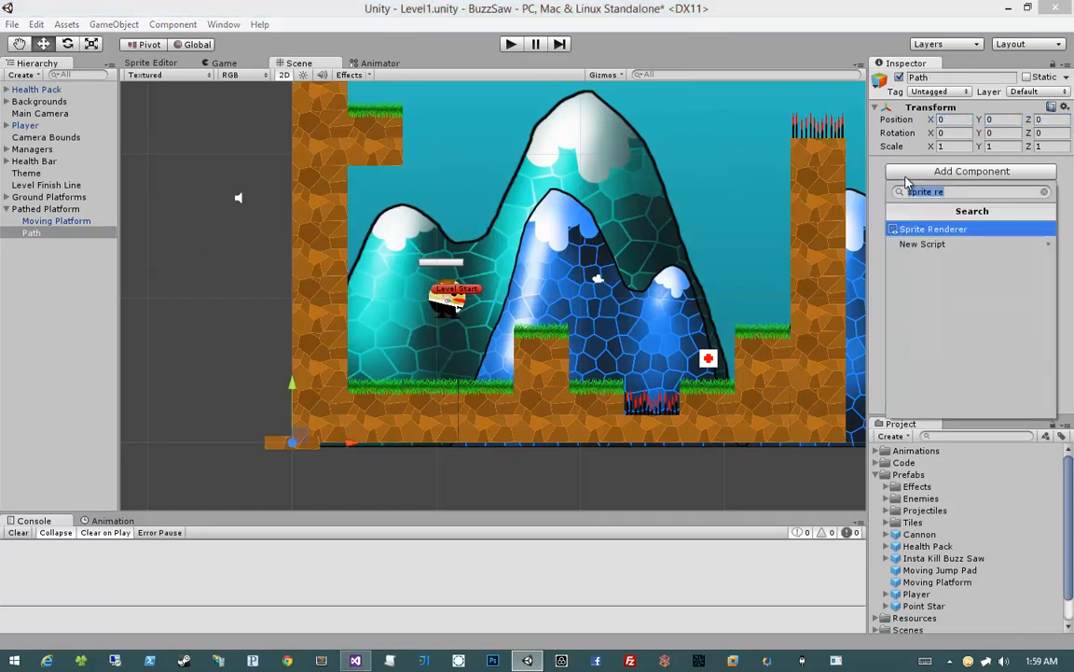
pyautogui.write('path de')
pyautogui.press('Return')
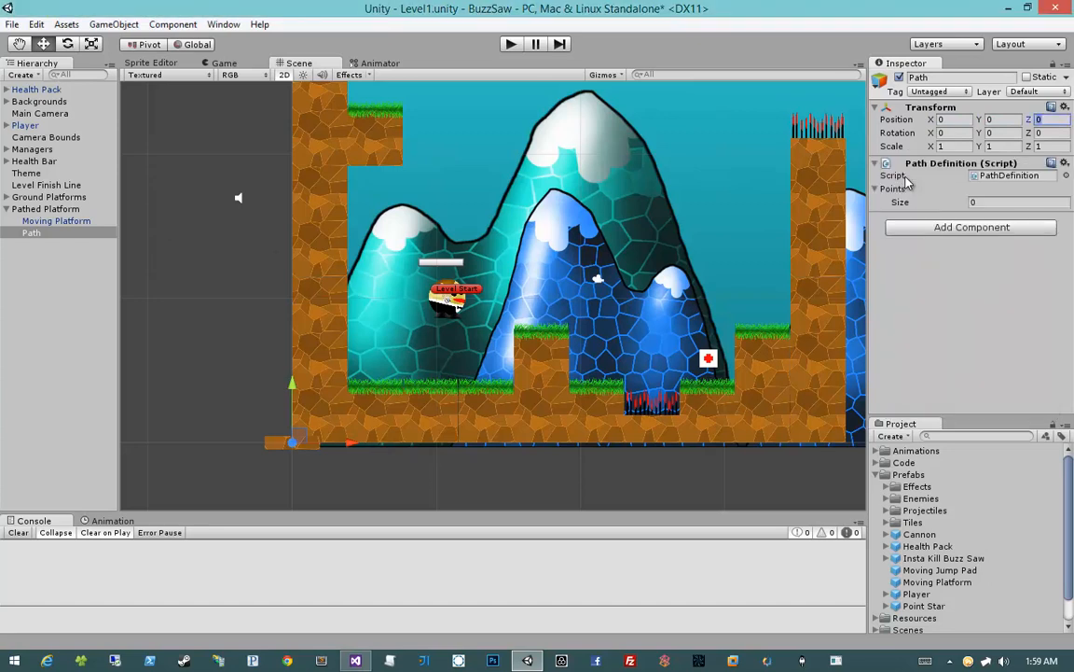
# Create another empty game object as a child of Pathed Platform and name it Start
pyautogui.click(114, 24)
pyautogui.click(111, 42)
pyautogui.moveTo(38, 245); pyautogui.dragTo(49, 213)
pyautogui.press('F2')
pyautogui.write('Start')
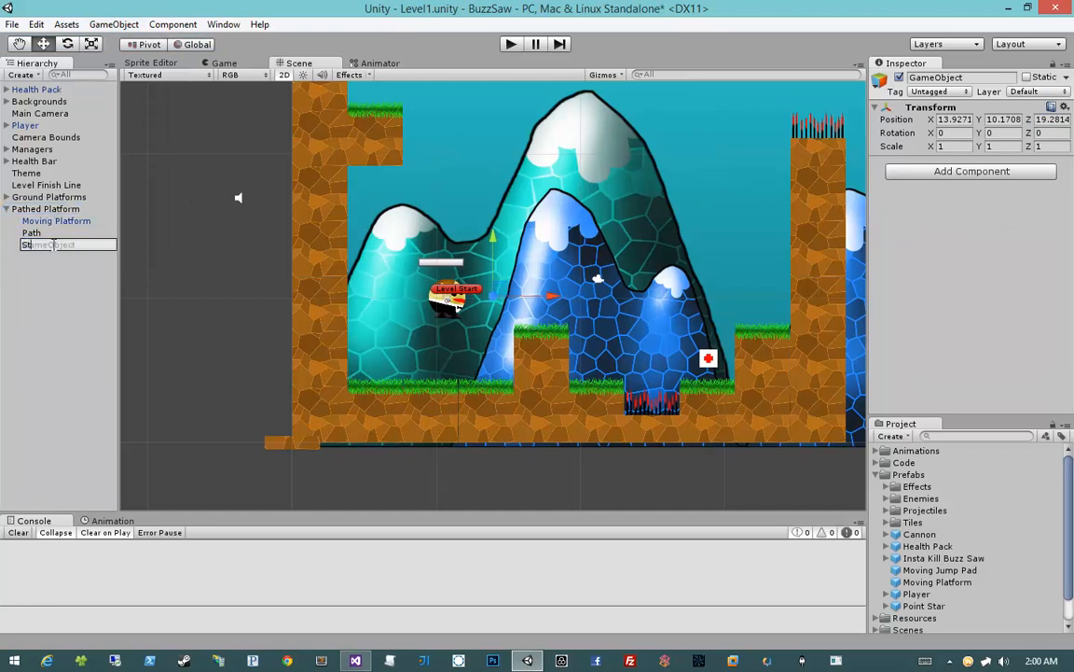
pyautogui.press('Return')
# Give the Start object a yellow label icon and set its position to X 0, Y 0, Z 0
pyautogui.click(881, 79)
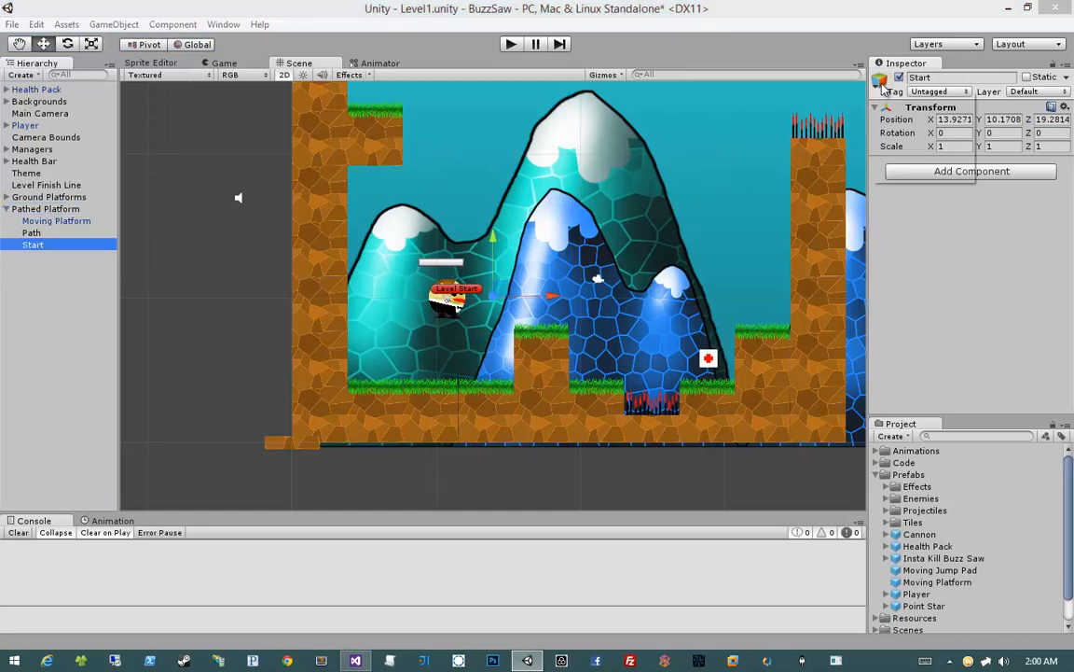
pyautogui.click(884, 129)
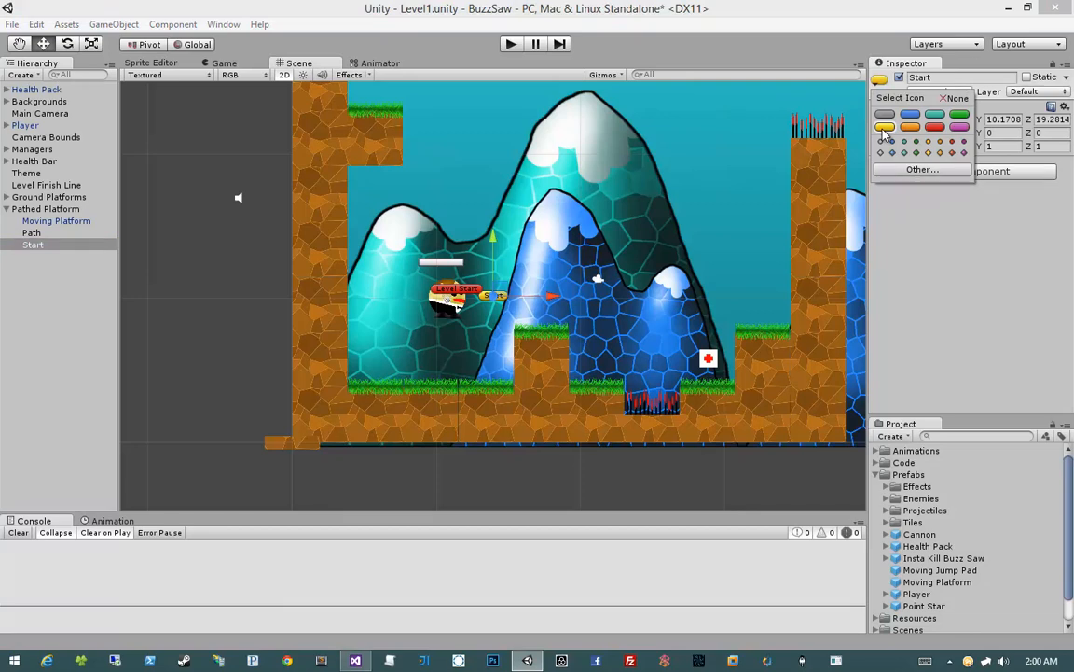
pyautogui.click(1020, 282)
pyautogui.click(968, 120)
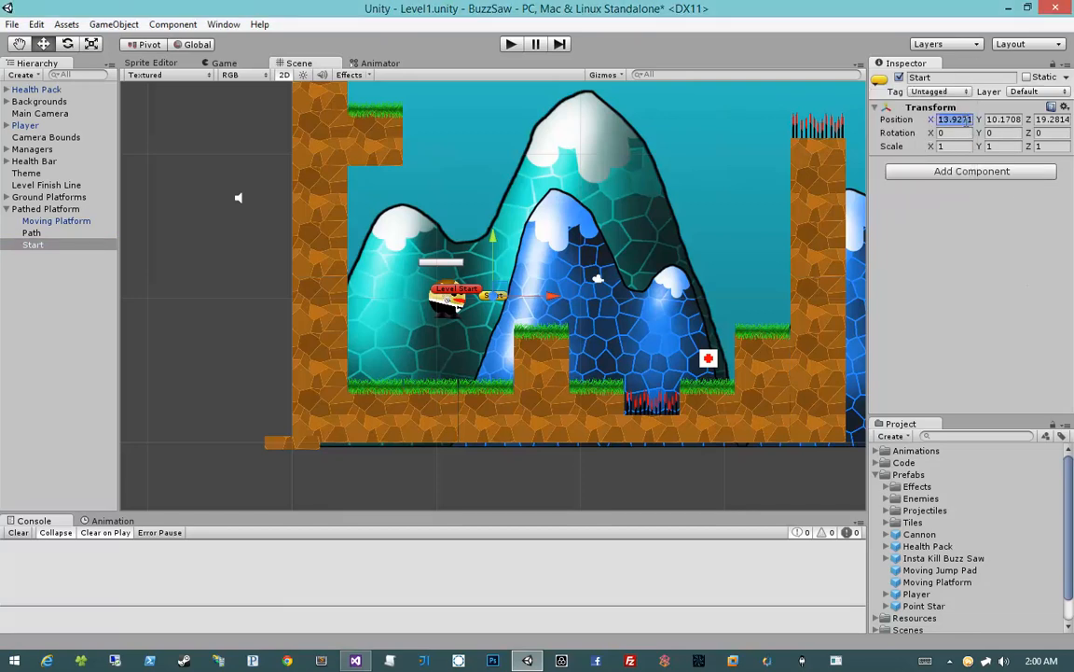
pyautogui.write('0')
pyautogui.press('Tab')
pyautogui.write('0')
pyautogui.press('Tab')
pyautogui.write('0')
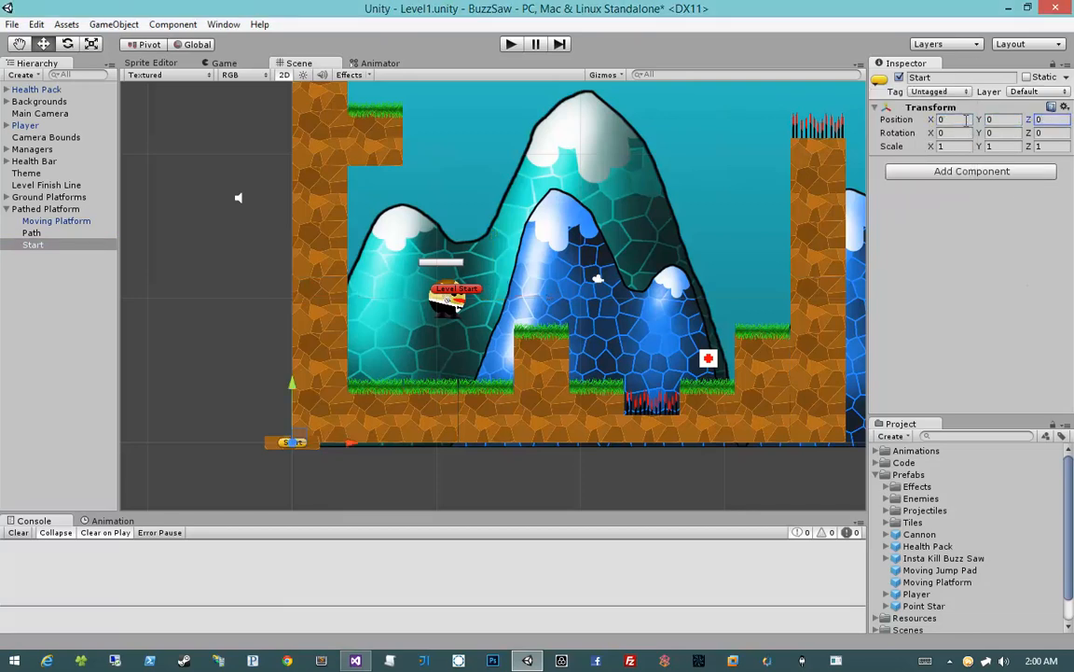
# Create a further empty game object as a child of Pathed Platform and name it End
pyautogui.click(114, 24)
pyautogui.click(127, 41)
pyautogui.moveTo(37, 256); pyautogui.dragTo(42, 219)
pyautogui.click(51, 256)
pyautogui.write('End')
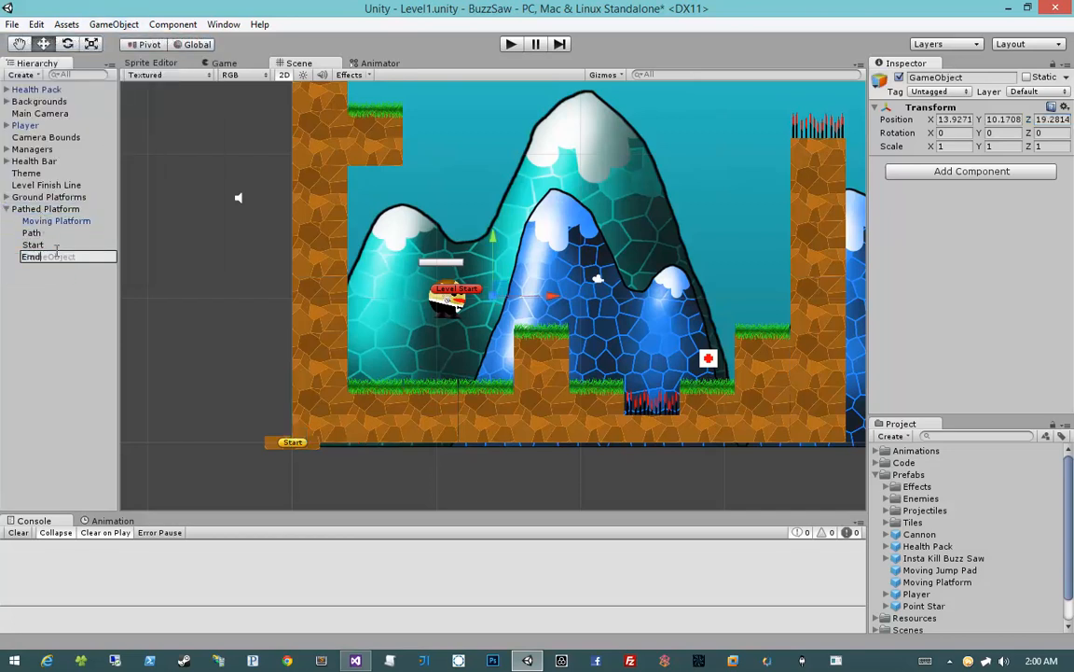
pyautogui.press('Return')
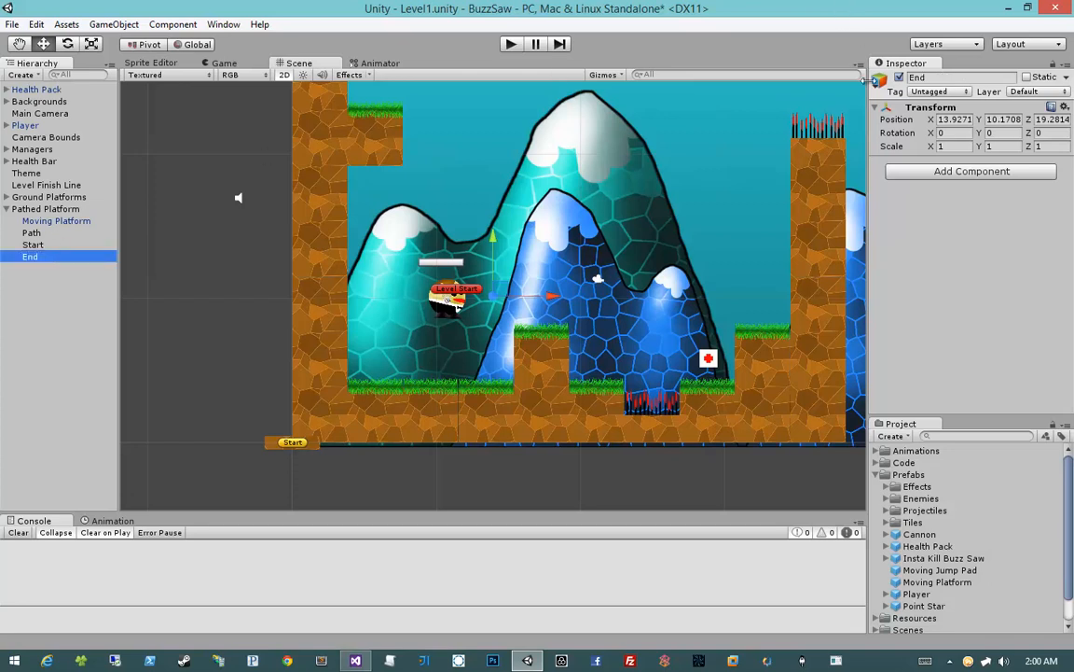
# Give the End object a red label icon
pyautogui.click(879, 79)
pyautogui.click(910, 117)
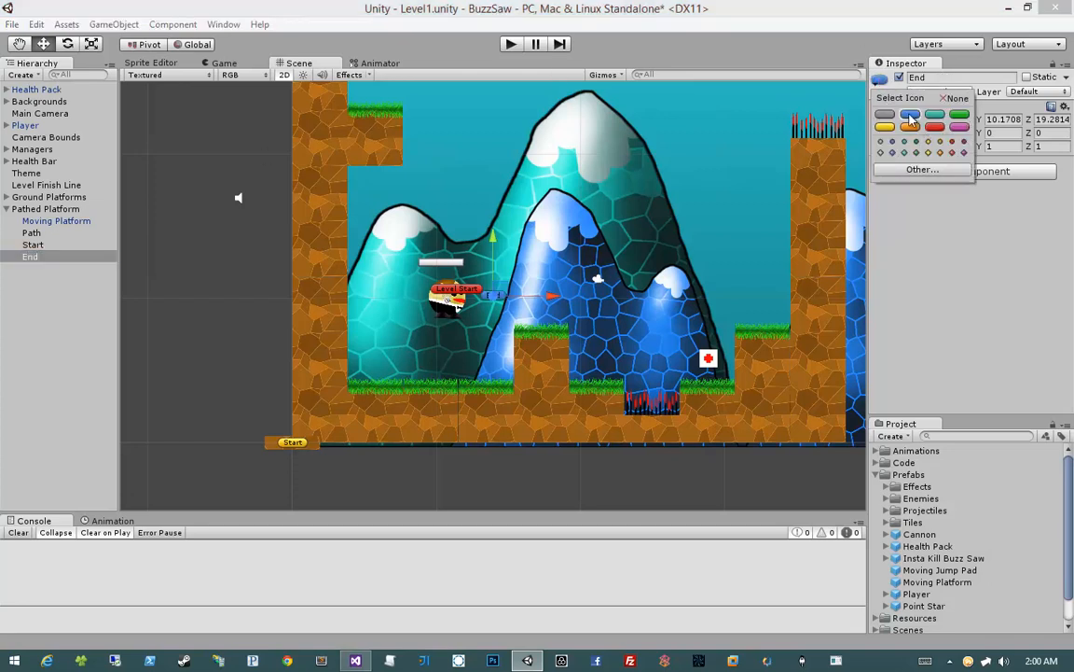
pyautogui.click(935, 125)
pyautogui.click(990, 279)
# Zero the End object's position and move it along X to about 8.02
pyautogui.click(959, 120)
pyautogui.write('0')
pyautogui.press('Tab')
pyautogui.write('0')
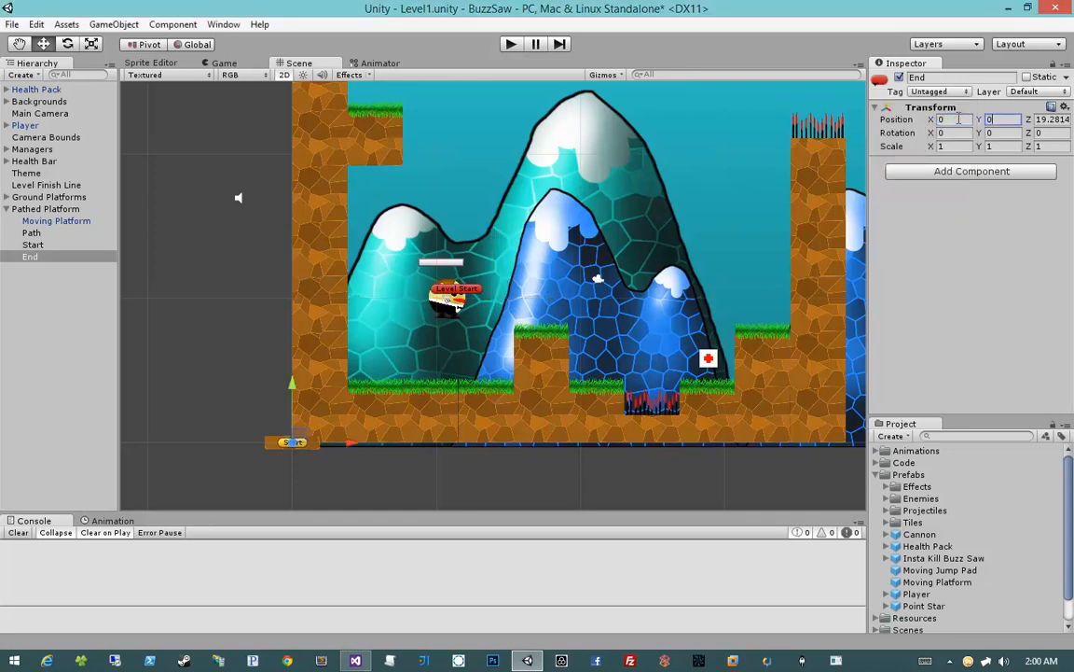
pyautogui.press('Tab')
pyautogui.write('0')
pyautogui.moveTo(355, 447)
pyautogui.mouseDown()
pyautogui.moveTo(488, 447)
pyautogui.moveTo(470, 446)
pyautogui.mouseUp()
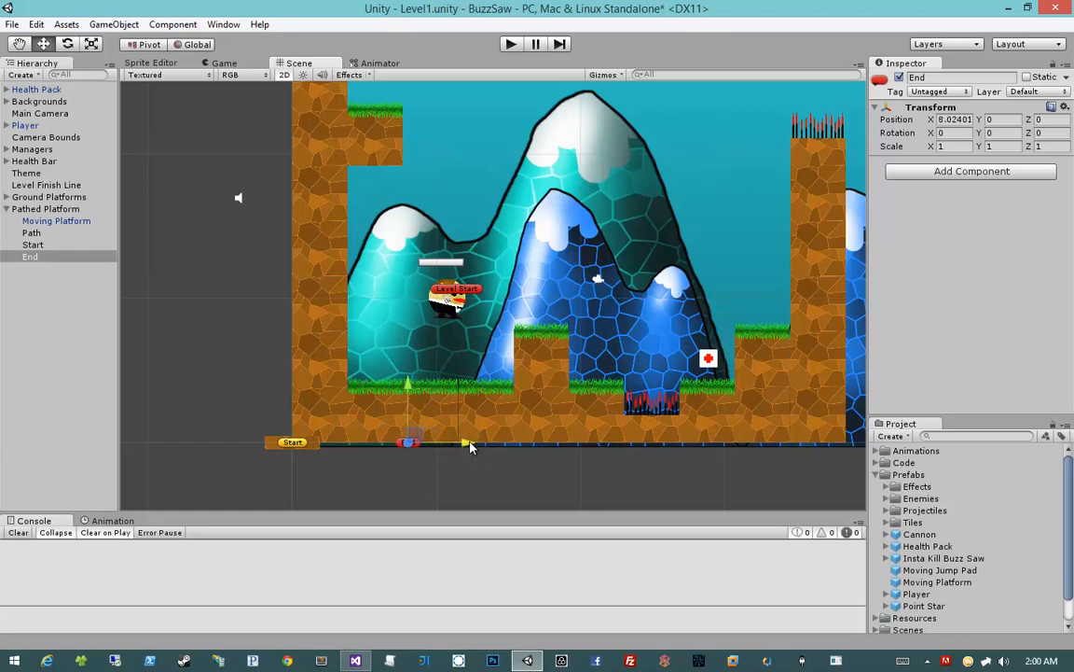
# Assign Start and End, in that order, as the points of the Path object's Path Definition script
pyautogui.click(47, 233)
pyautogui.moveTo(31, 246); pyautogui.dragTo(895, 191)
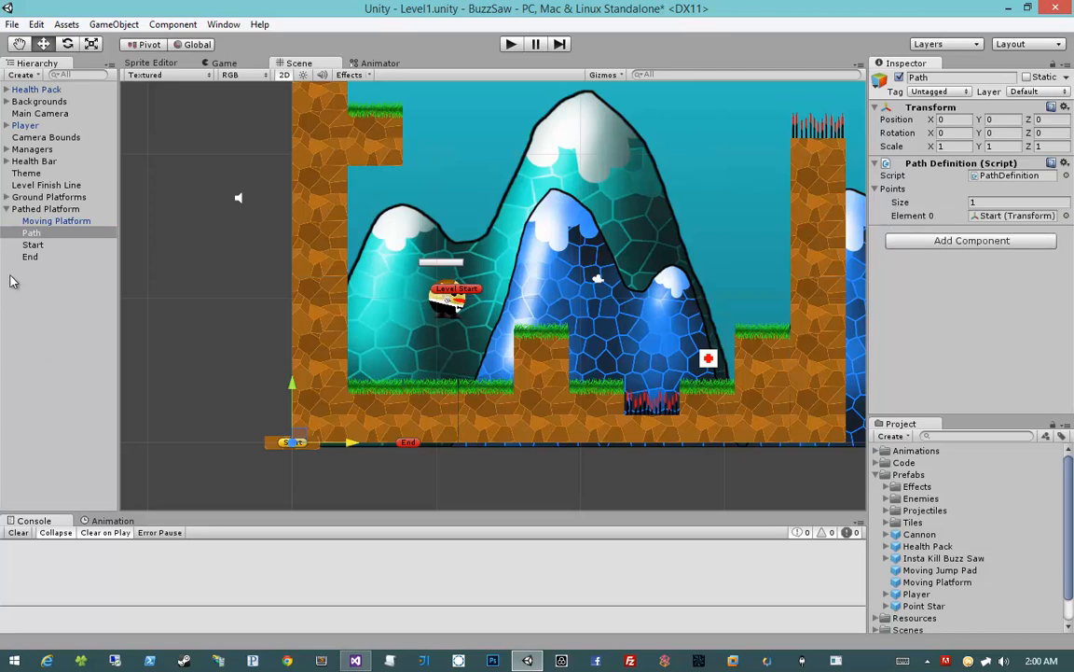
pyautogui.moveTo(31, 257); pyautogui.dragTo(897, 190)
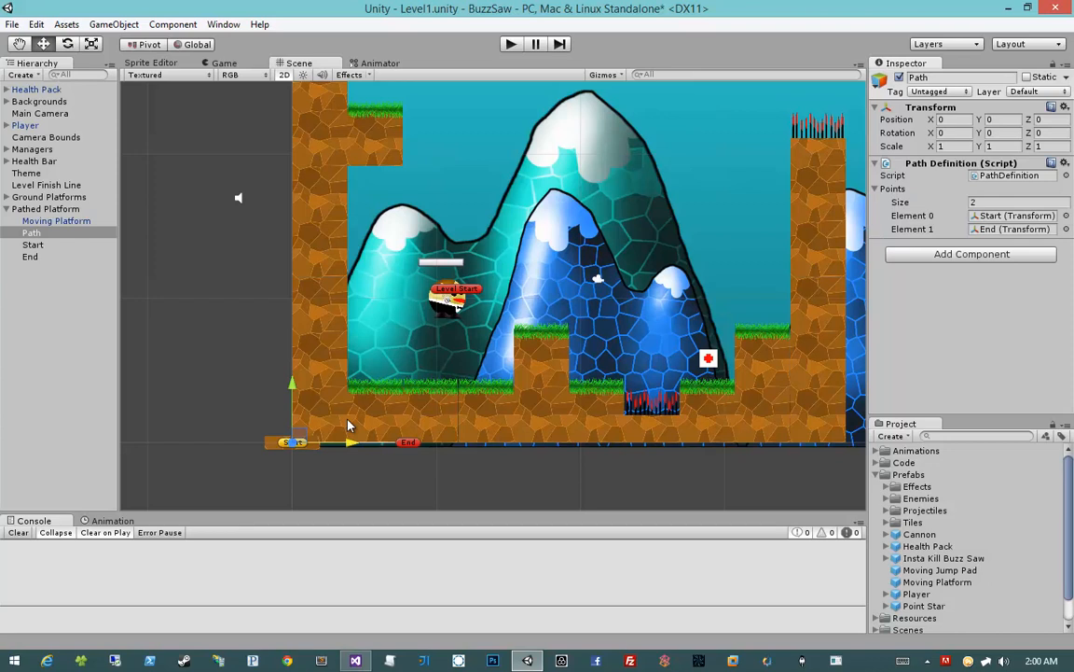
# Set the Moving Platform's Follow Path script to use the Path object with a speed of 5
pyautogui.click(78, 228)
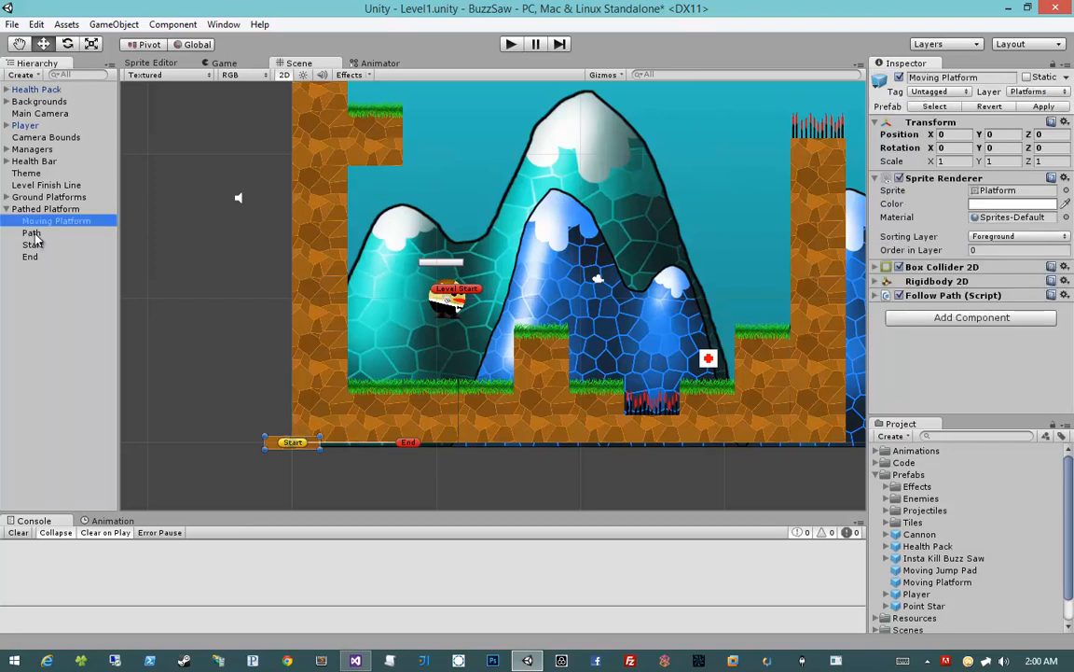
pyautogui.moveTo(35, 234); pyautogui.dragTo(980, 334)
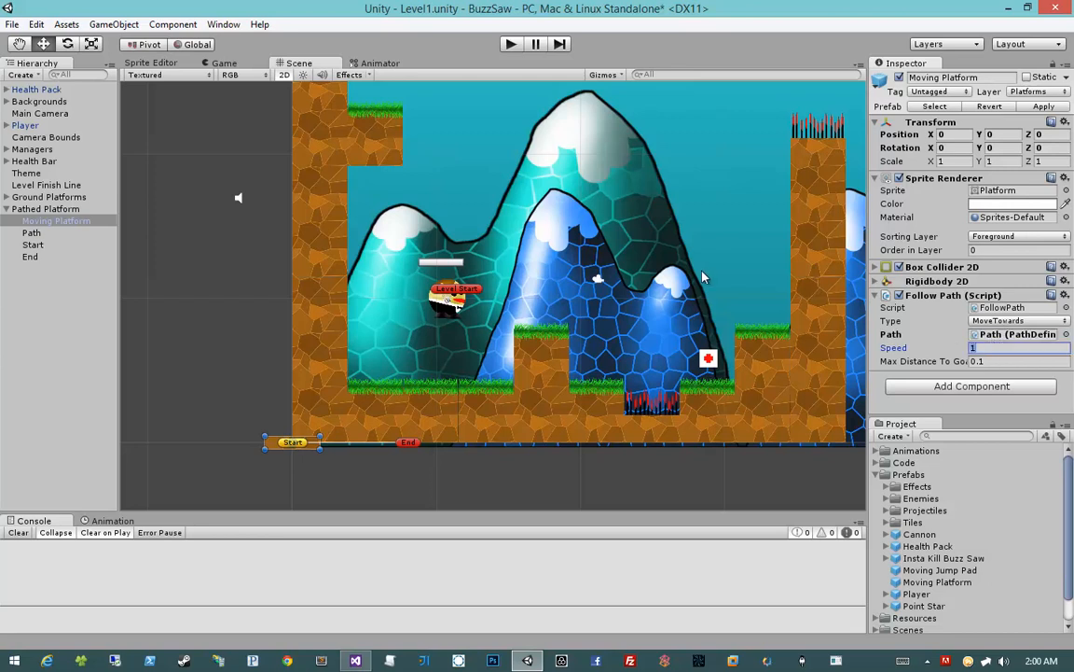
pyautogui.write('5')
# Save the Pathed Platform object as a prefab in the Prefabs folder
pyautogui.click(94, 196)
pyautogui.click(93, 209)
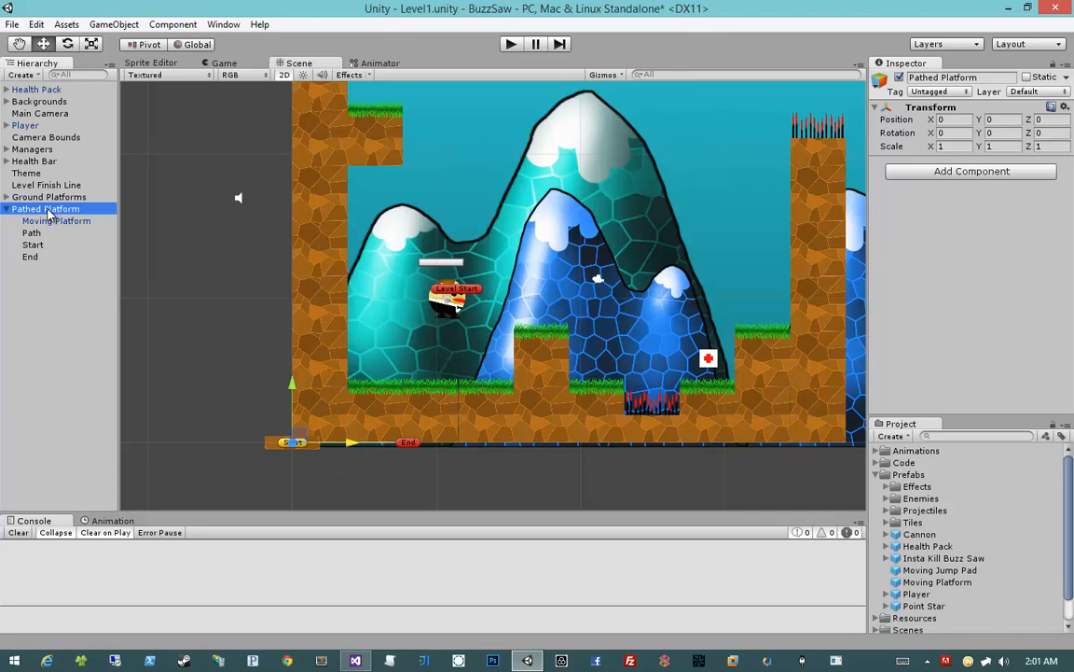
pyautogui.moveTo(54, 215); pyautogui.dragTo(914, 477)
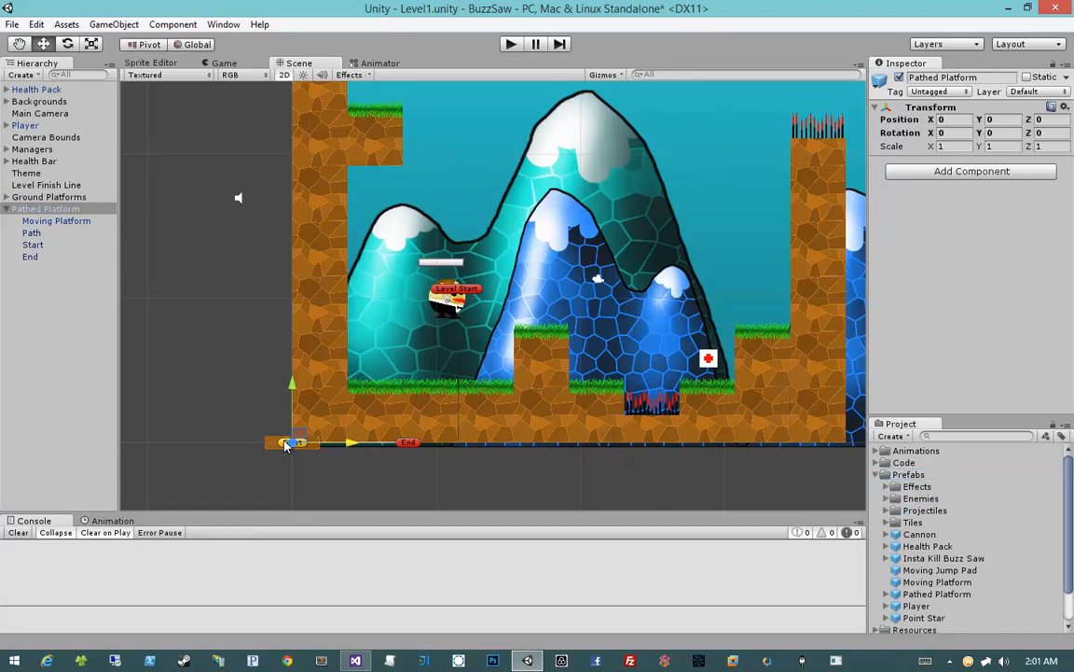
# Move the Pathed Platform above the Health Pack, to about X 29, Y 11.2, and its End point beside the upper-left grass ledge
pyautogui.moveTo(442, 368); pyautogui.dragTo(408, 388, button='middle')
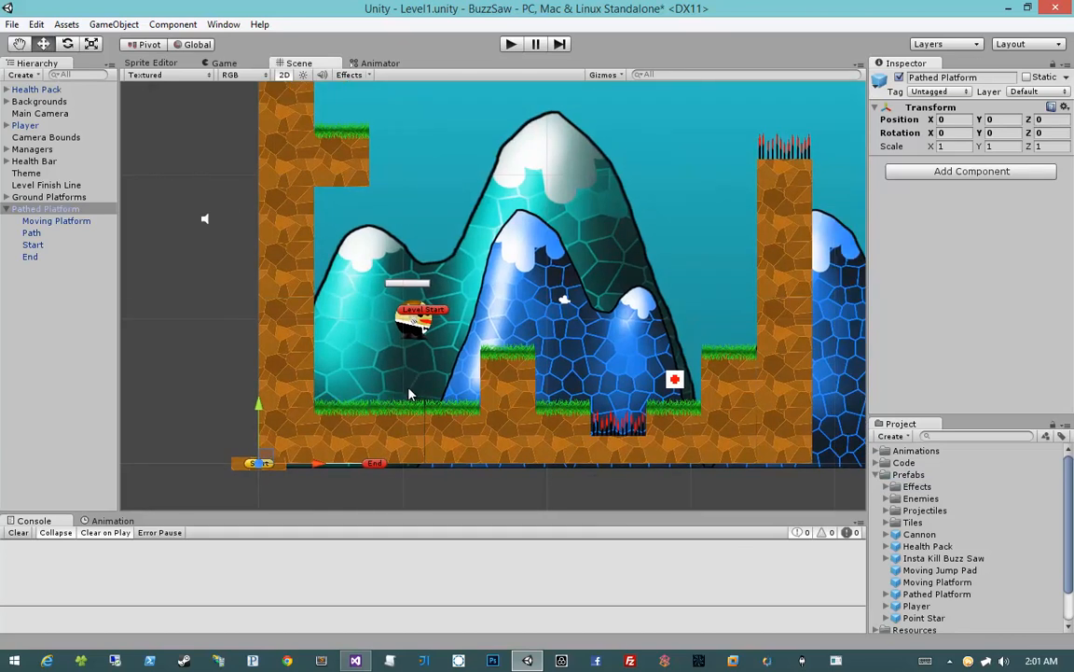
pyautogui.moveTo(264, 461); pyautogui.dragTo(685, 299)
pyautogui.click(794, 305)
pyautogui.click(794, 304)
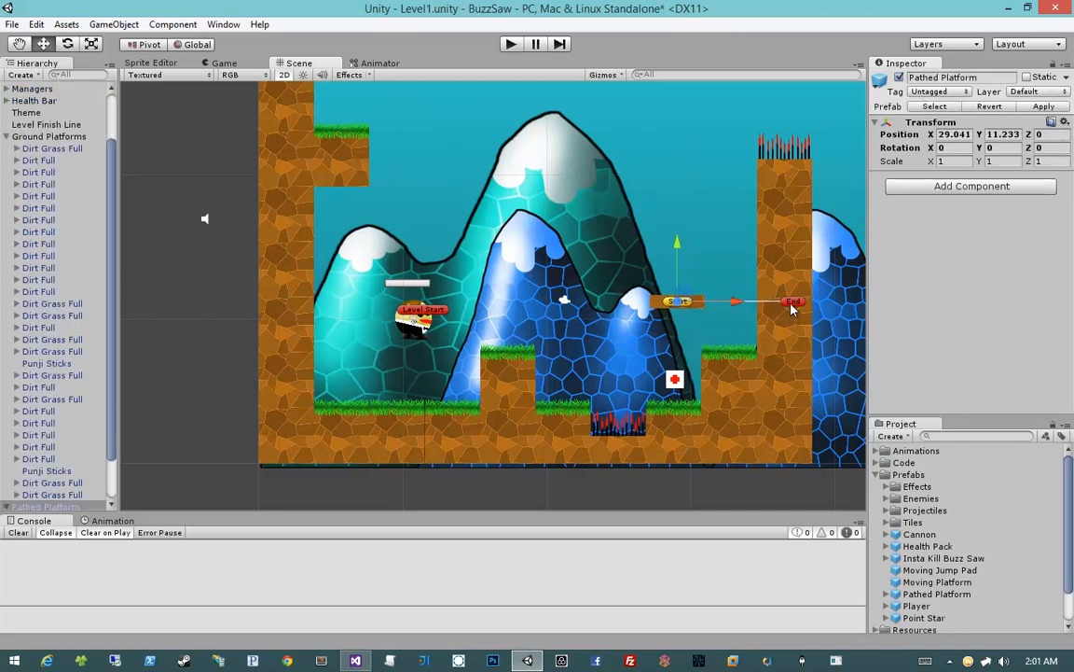
pyautogui.click(795, 304)
pyautogui.moveTo(799, 299)
pyautogui.mouseDown()
pyautogui.moveTo(653, 266)
pyautogui.moveTo(428, 168)
pyautogui.moveTo(392, 170)
pyautogui.moveTo(408, 155)
pyautogui.mouseUp()
# Place a Point Star prefab above the grass ledge on the left wall
pyautogui.moveTo(233, 142); pyautogui.dragTo(241, 213, button='middle')
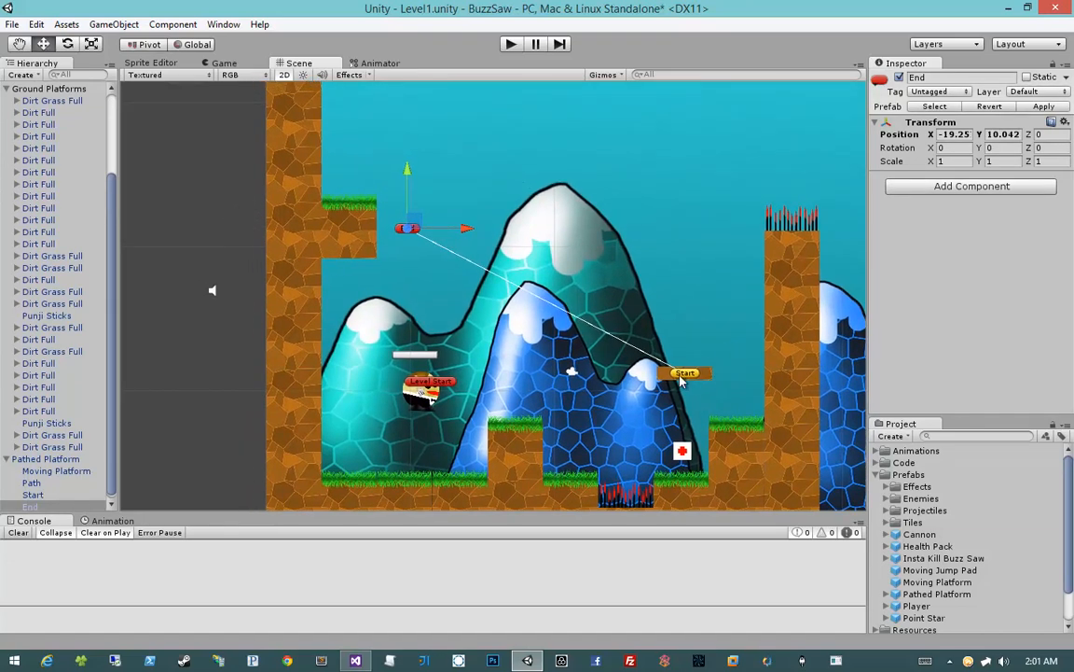
pyautogui.moveTo(314, 189); pyautogui.dragTo(318, 208, button='middle')
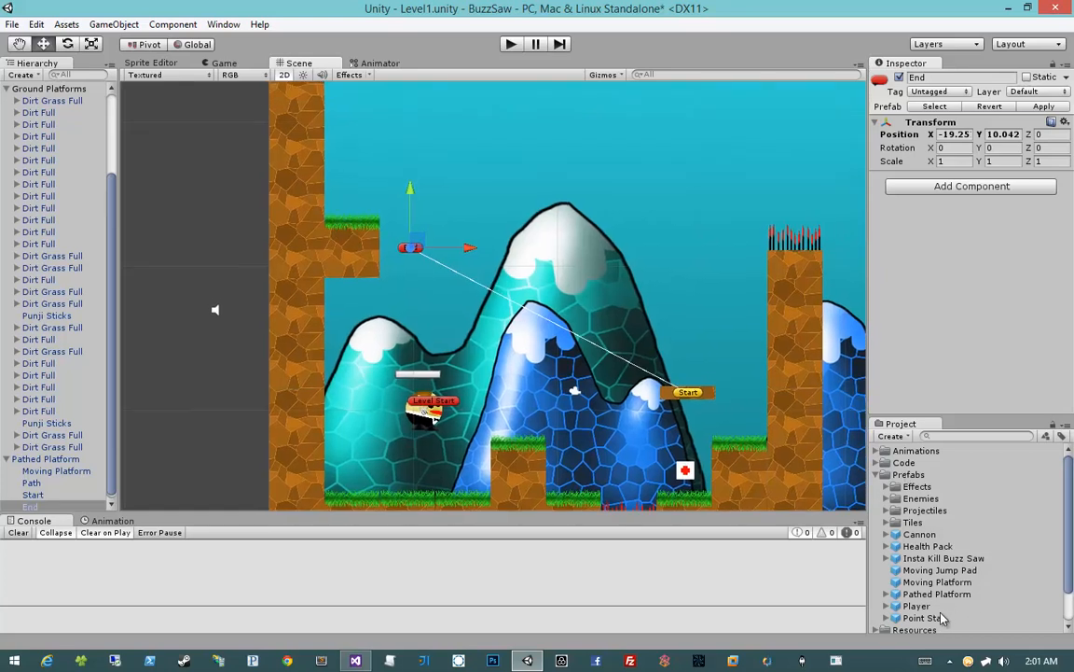
pyautogui.moveTo(937, 622); pyautogui.dragTo(352, 198)
pyautogui.click(210, 222)
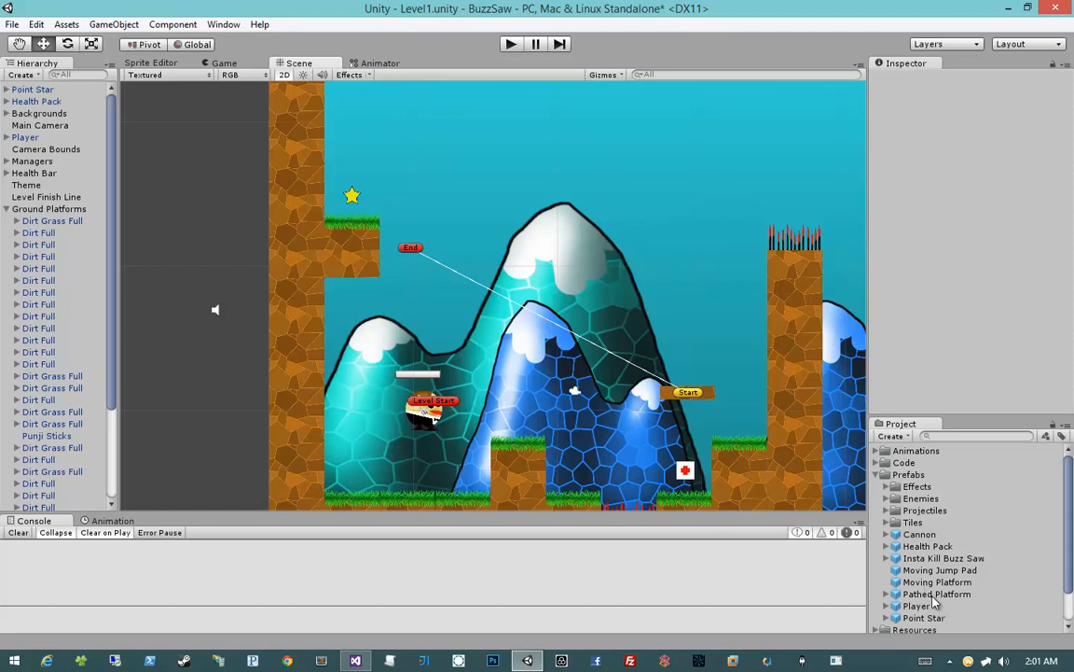
# Place a second Pathed Platform at about X 10.3, Y 26.3 near the star and extend its End point to about X 14.2
pyautogui.moveTo(933, 597); pyautogui.dragTo(419, 179)
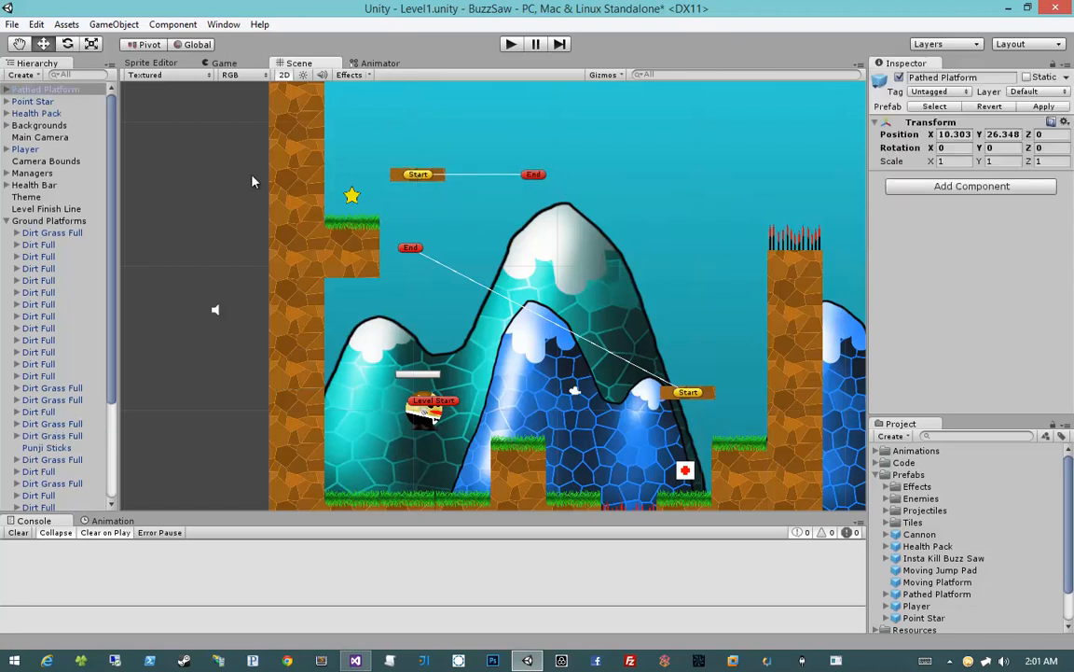
pyautogui.click(533, 175)
pyautogui.moveTo(588, 175); pyautogui.dragTo(680, 176)
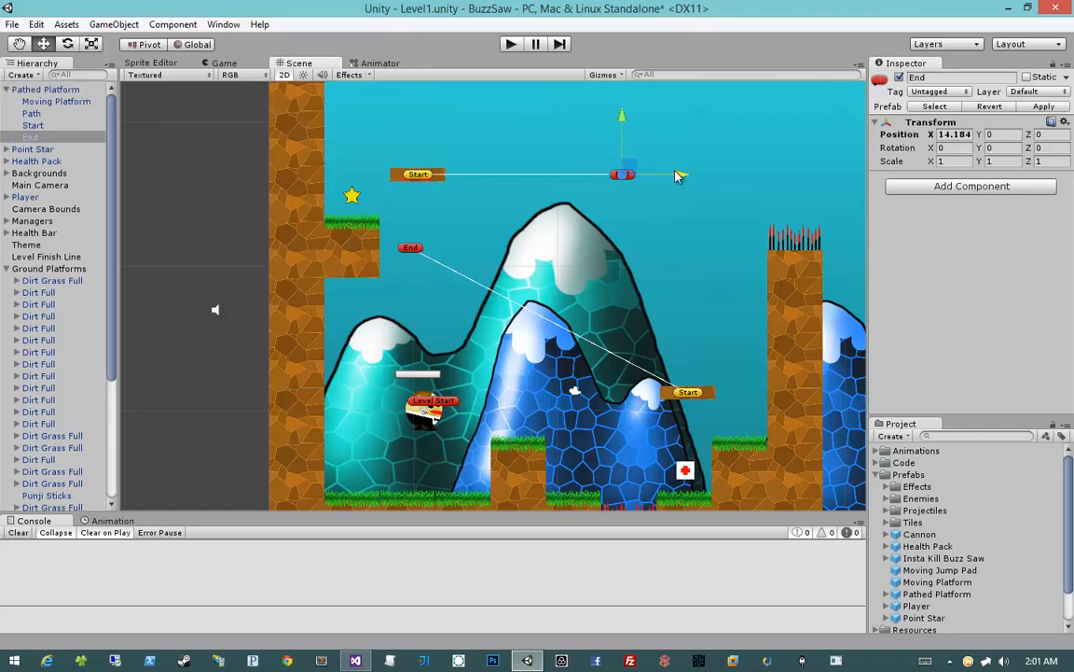
# Duplicate the Dirt Grass Full ledge block and move the copy along X to about 1.05
pyautogui.click(347, 261)
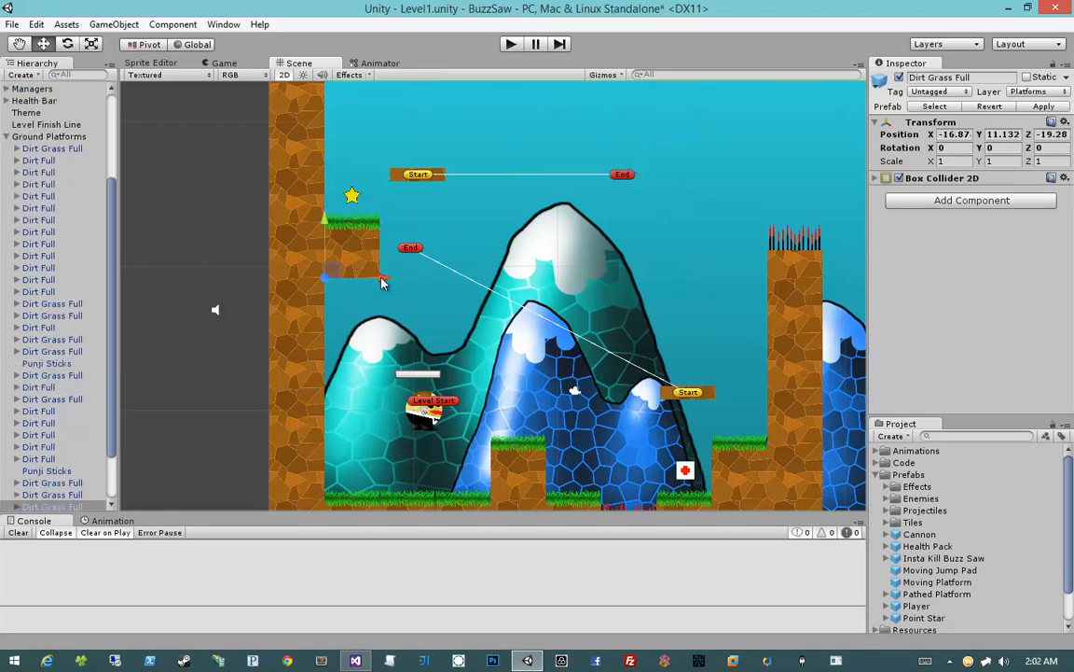
pyautogui.moveTo(381, 282); pyautogui.dragTo(643, 284)
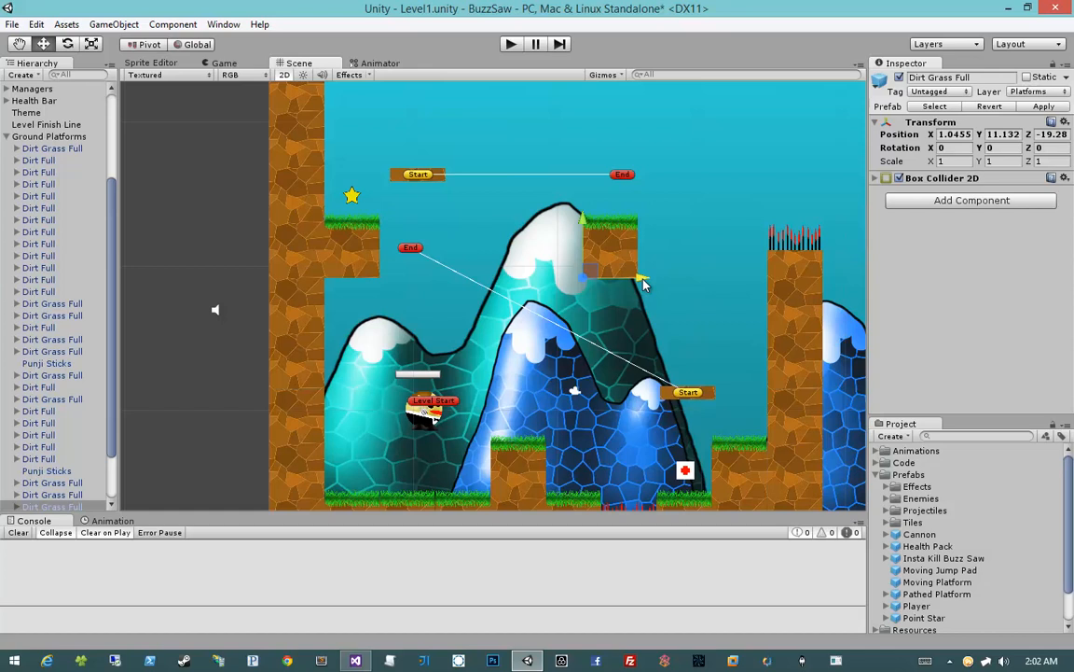
# Pull the upper platform's End point back to about X 8.59, short of the new grass block
pyautogui.click(616, 182)
pyautogui.click(618, 179)
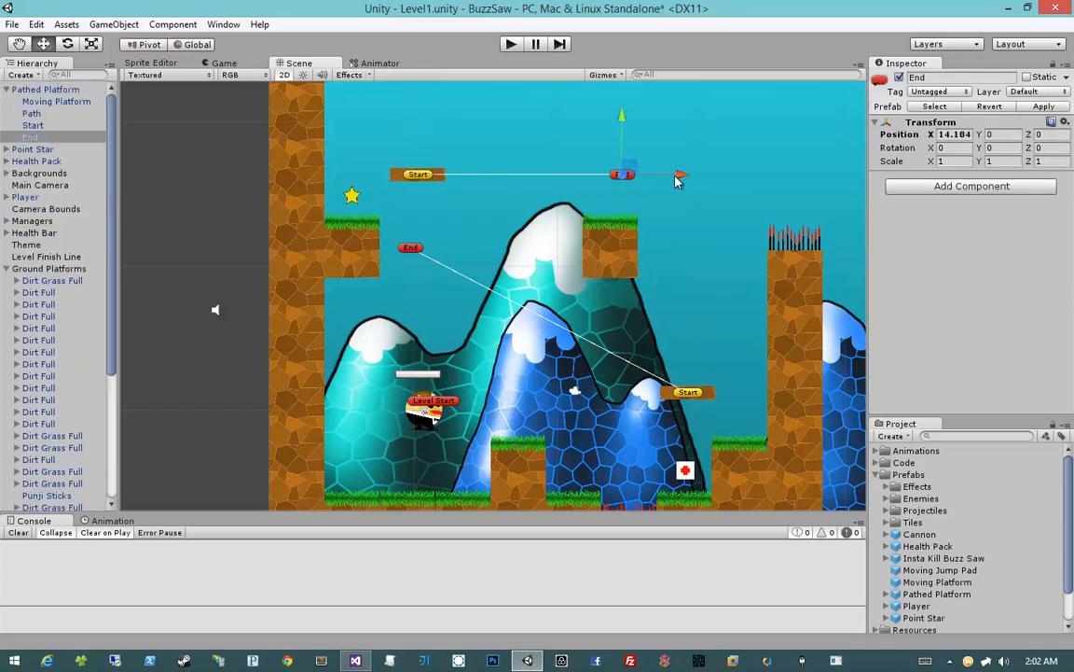
pyautogui.moveTo(676, 177); pyautogui.dragTo(598, 180)
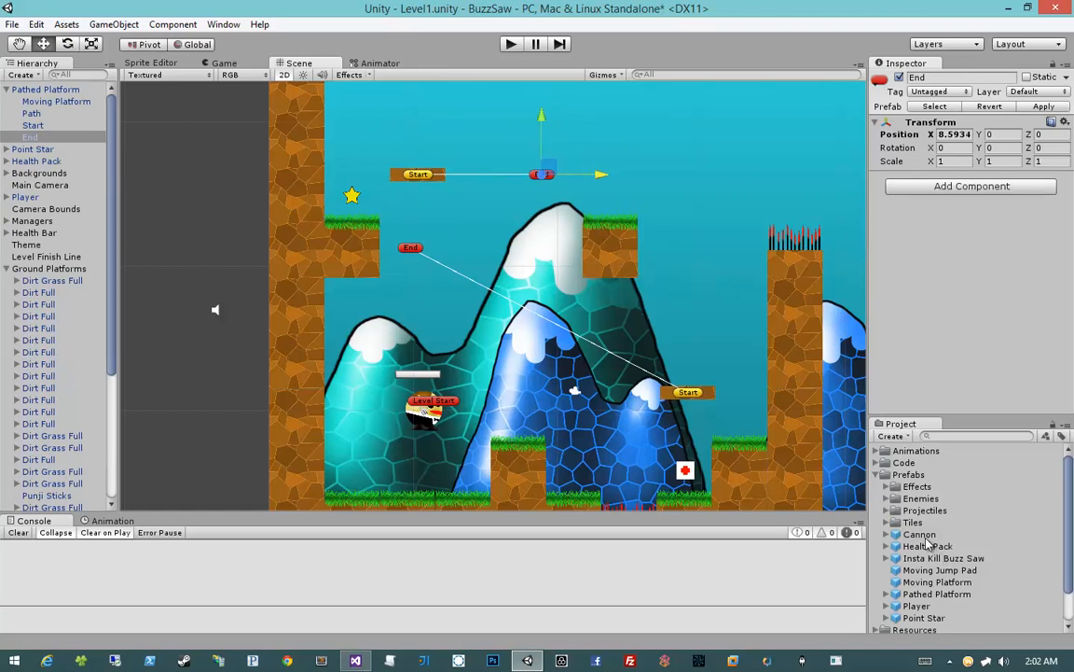
# Place a Cannon prefab on the new grass block and move its Destination along X to the left wall
pyautogui.moveTo(926, 537); pyautogui.dragTo(632, 227)
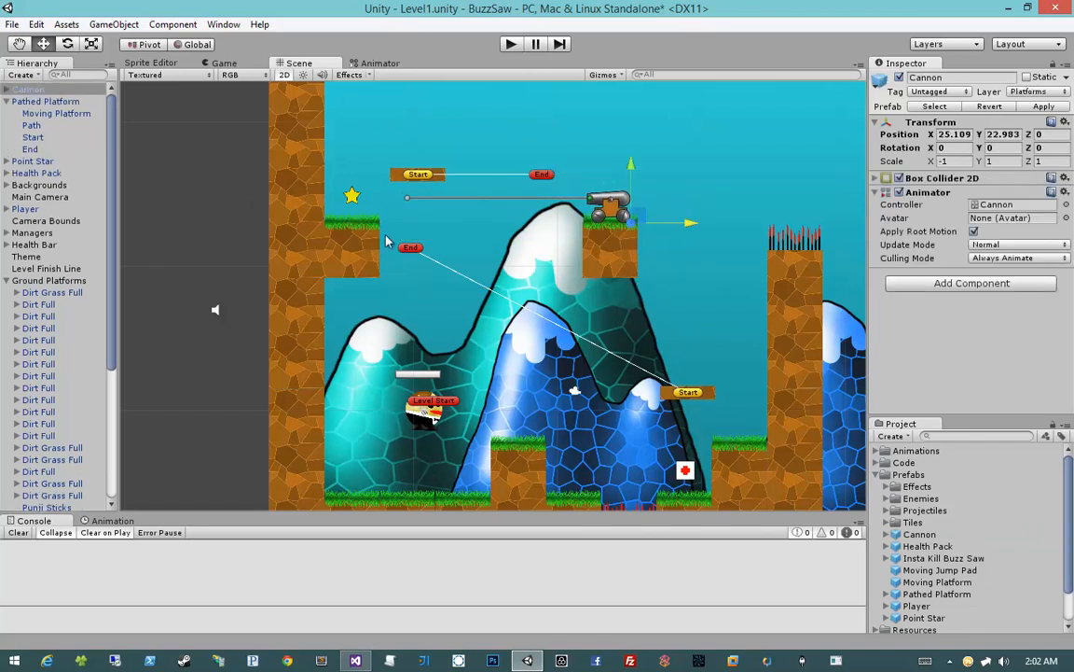
pyautogui.click(408, 199)
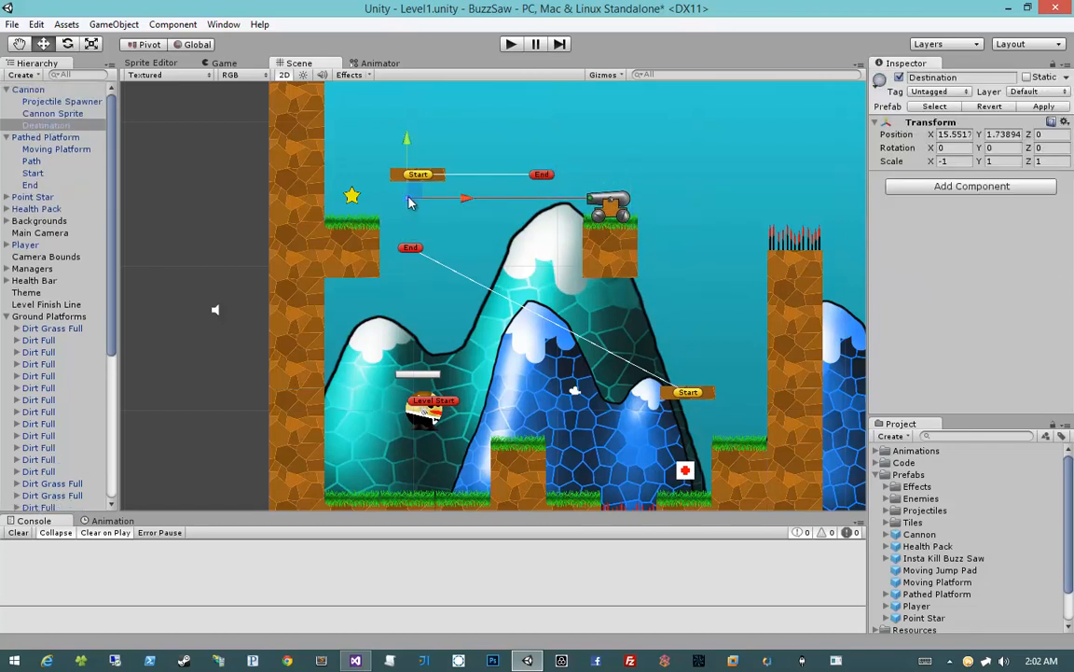
pyautogui.moveTo(467, 202); pyautogui.dragTo(388, 200)
pyautogui.click(171, 224)
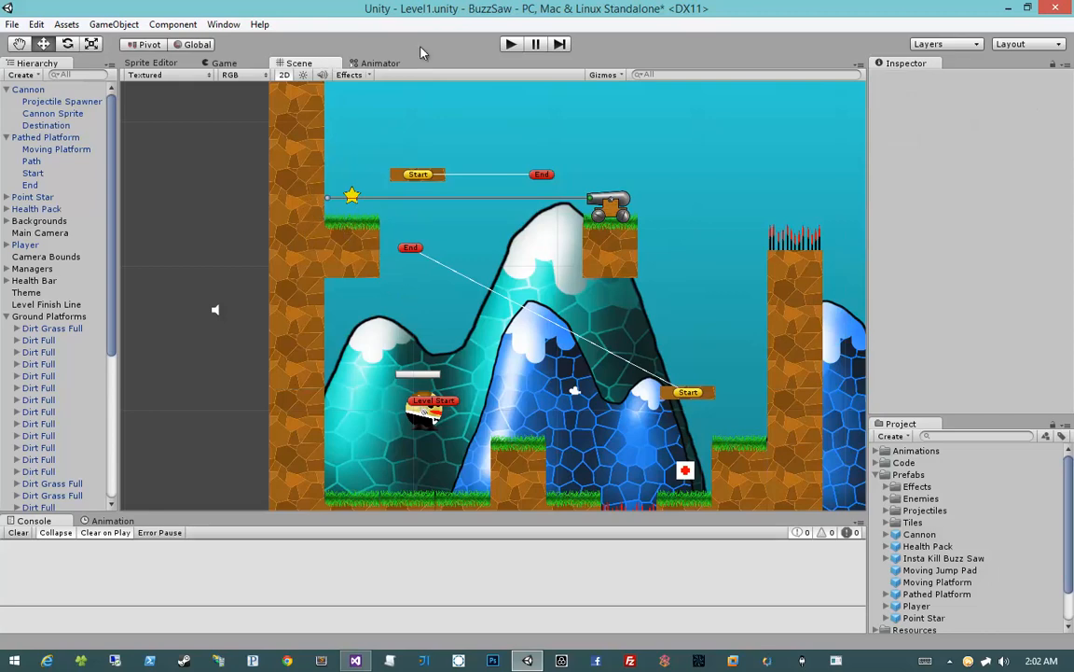
# Playtest the level by crossing the spike pit through the Health Pack and riding the moving platform up to the star
pyautogui.click(508, 46)
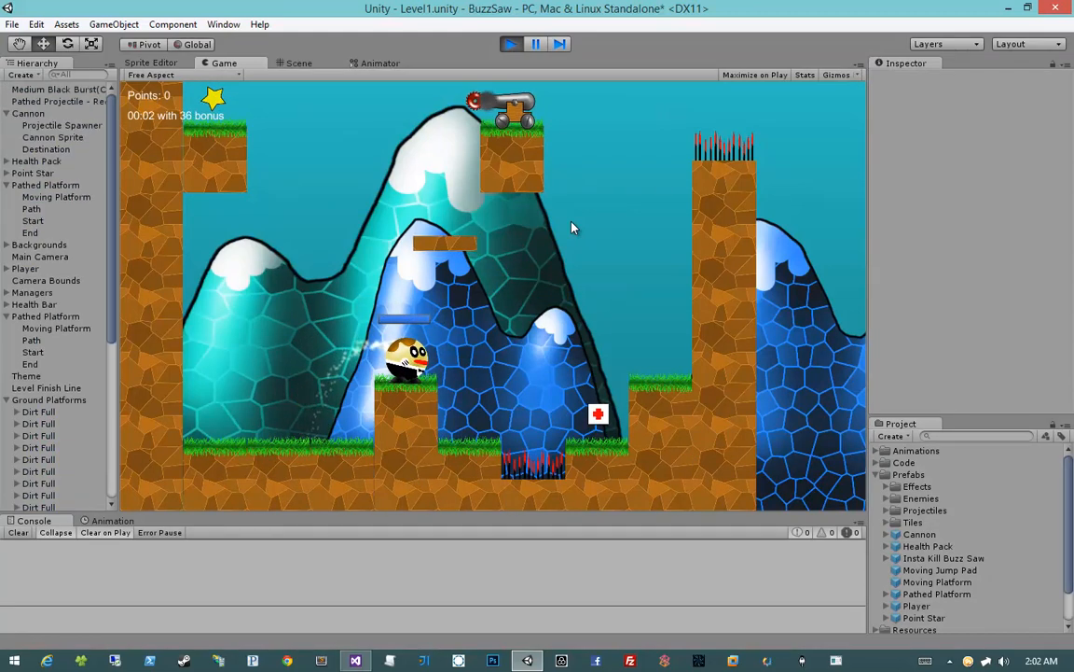
pyautogui.press('d')
pyautogui.press('space')
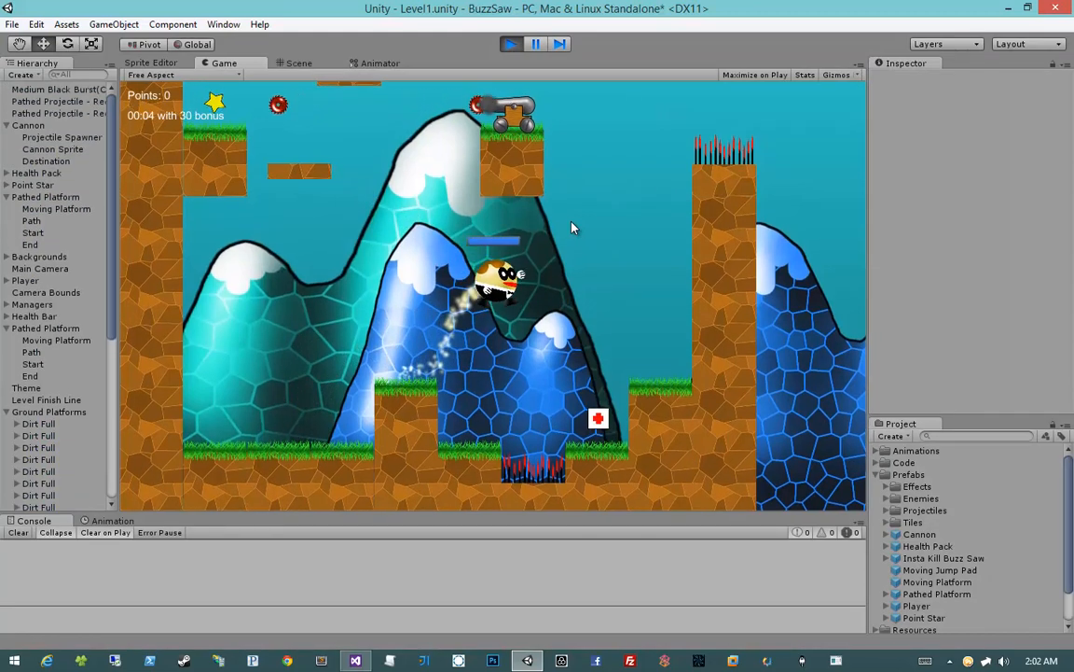
pyautogui.press('d')
pyautogui.press('space')
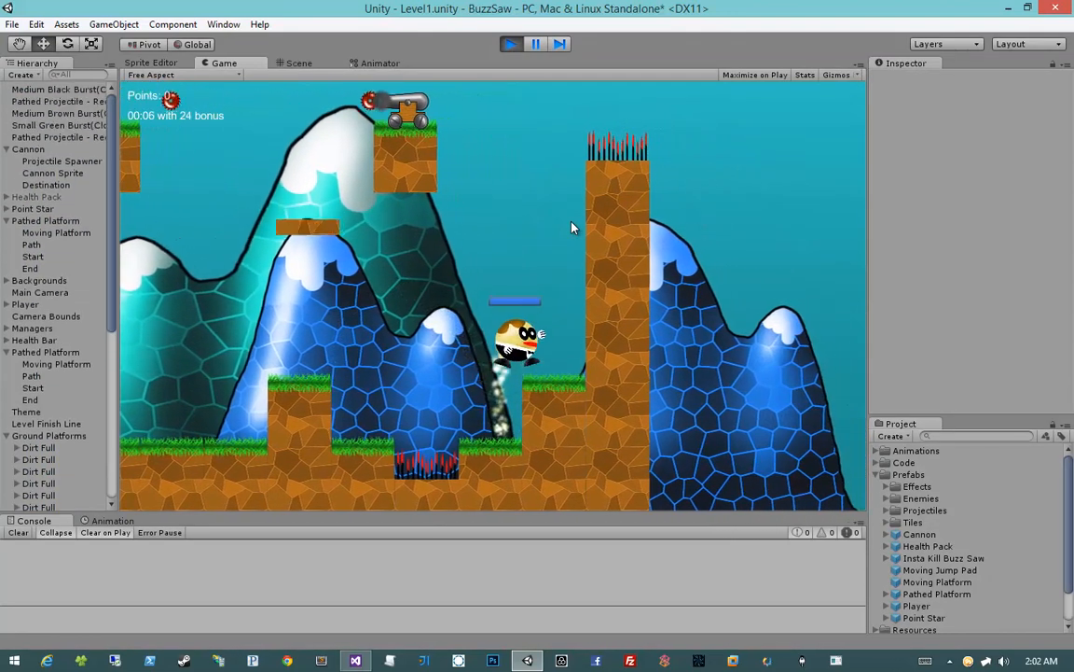
pyautogui.press('d')
pyautogui.press('space')
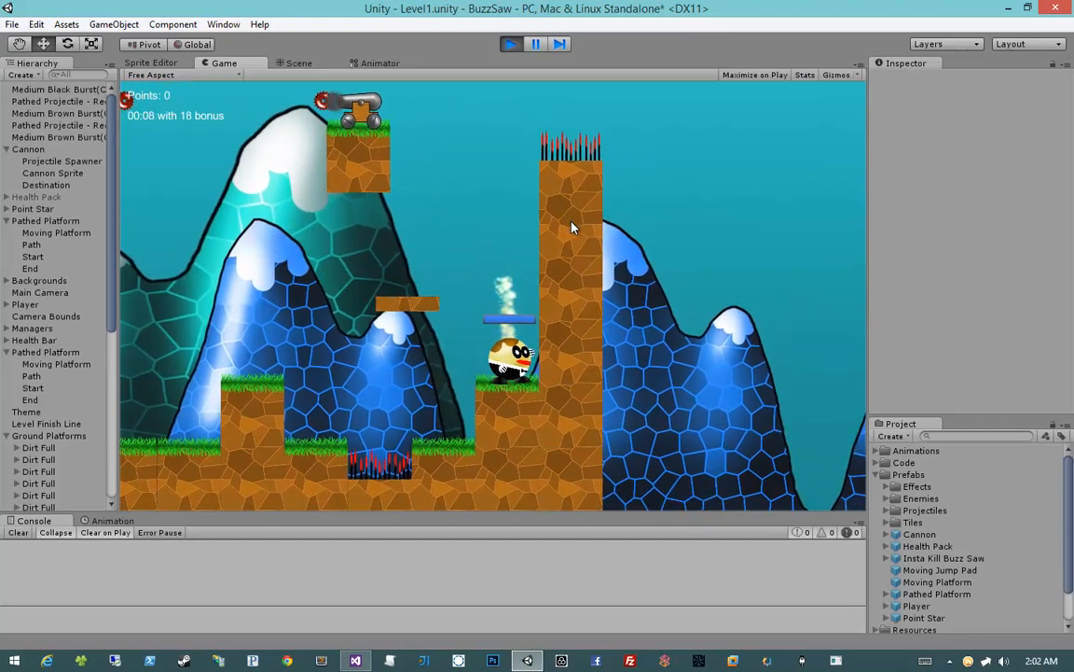
pyautogui.press('space')
pyautogui.press('a')
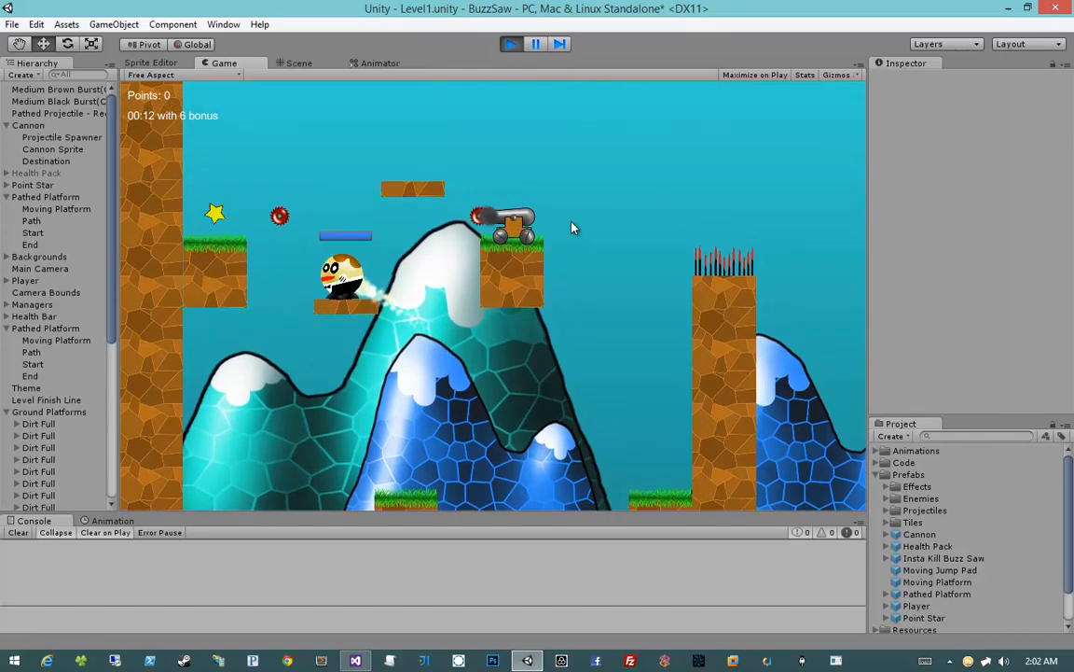
pyautogui.press('space')
pyautogui.press('a')
pyautogui.press('d')
pyautogui.click(572, 224)
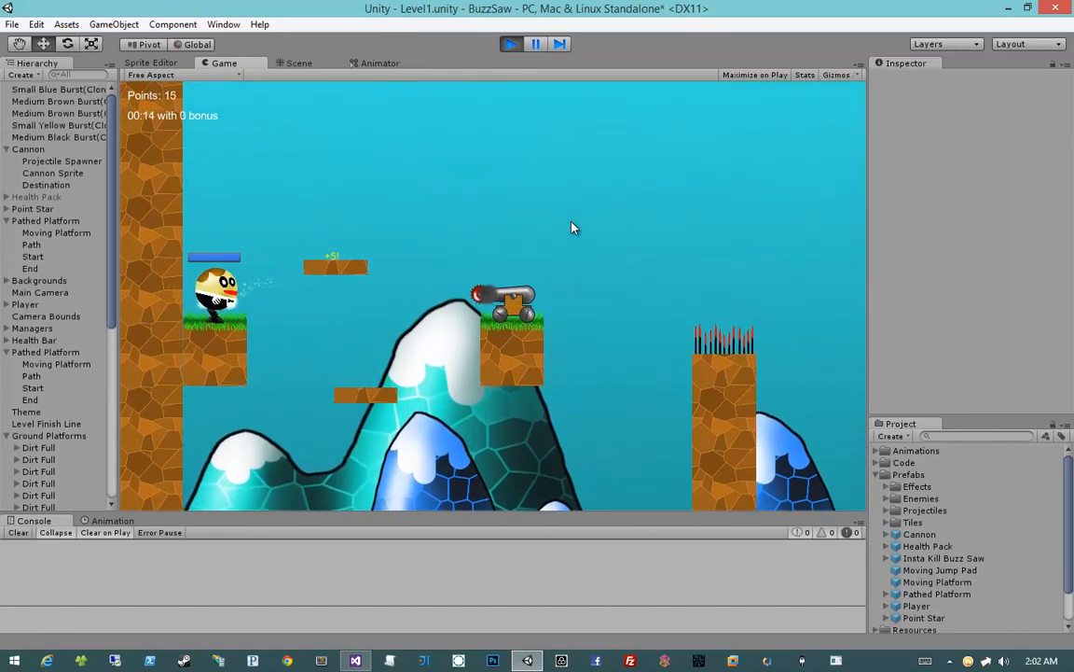
# Test jumping over the cannon from the upper platform, return to the ground, and end the playtest
pyautogui.press('space')
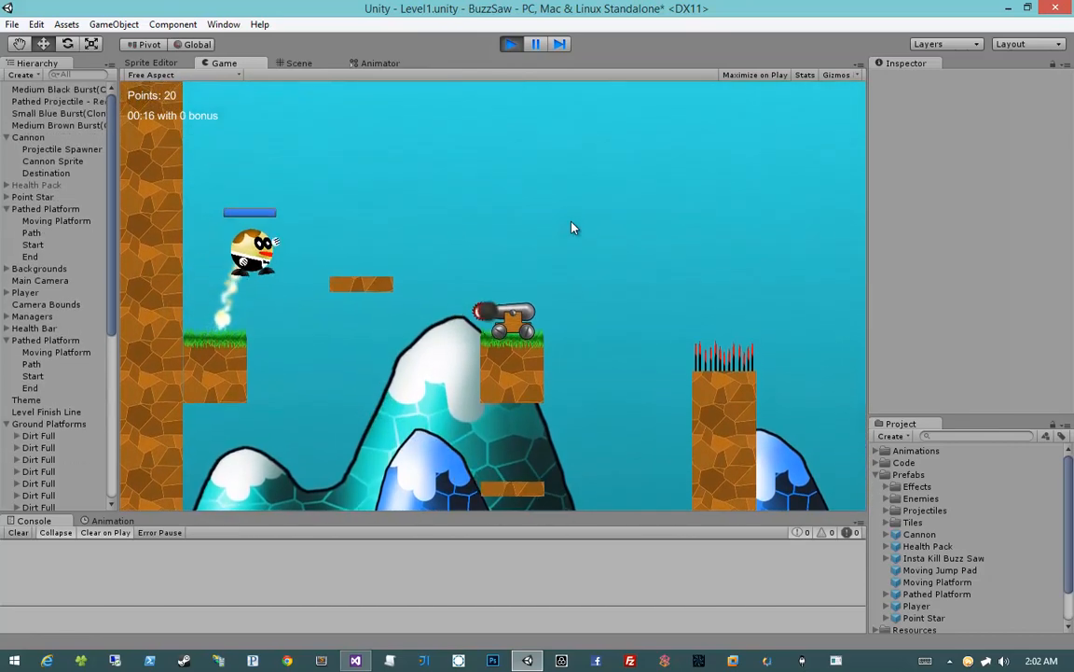
pyautogui.press('d')
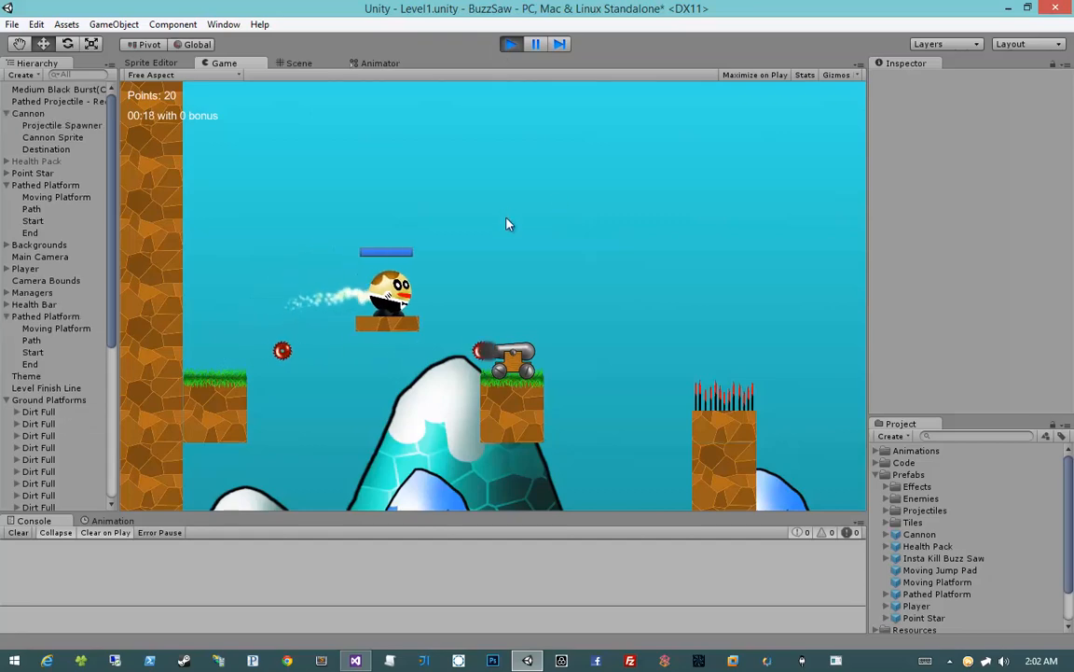
pyautogui.press('space')
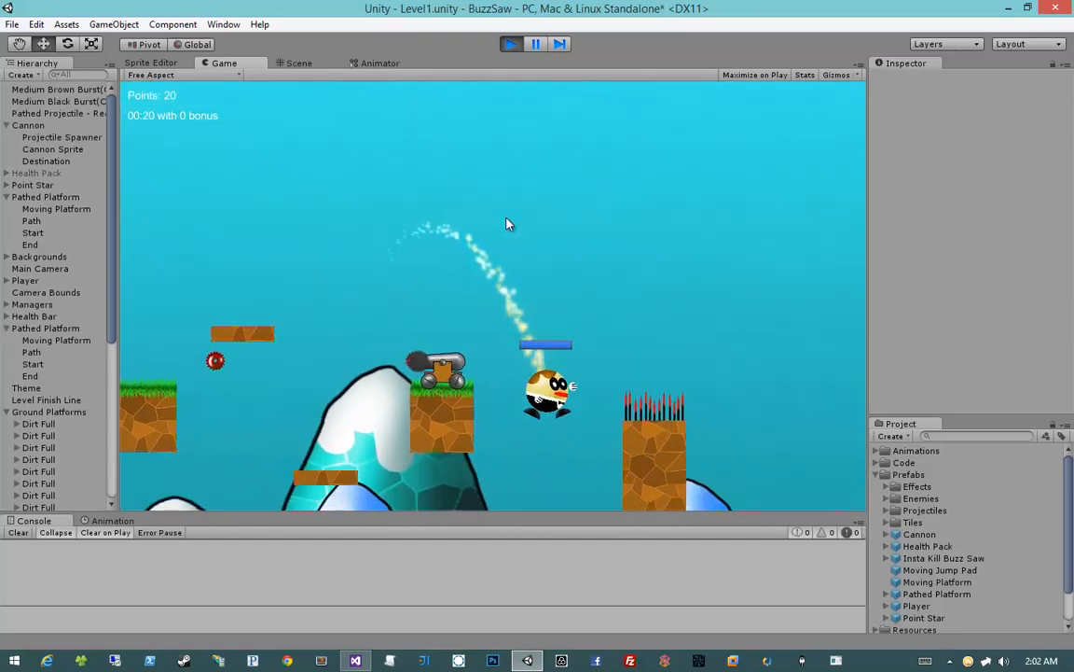
pyautogui.press('a')
pyautogui.press('space')
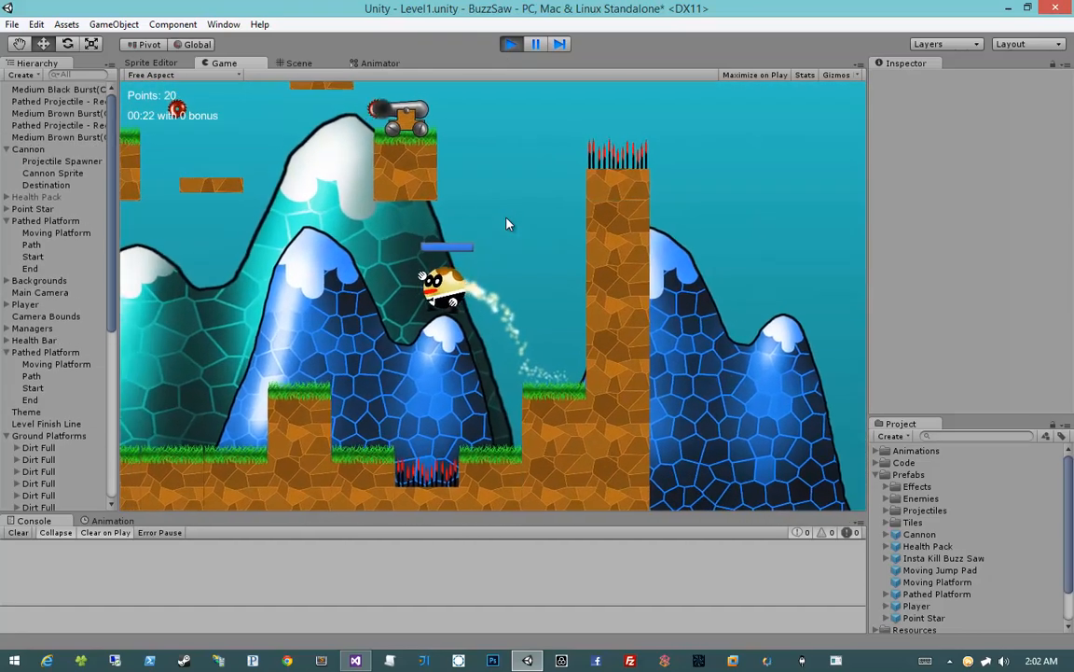
pyautogui.click(511, 44)
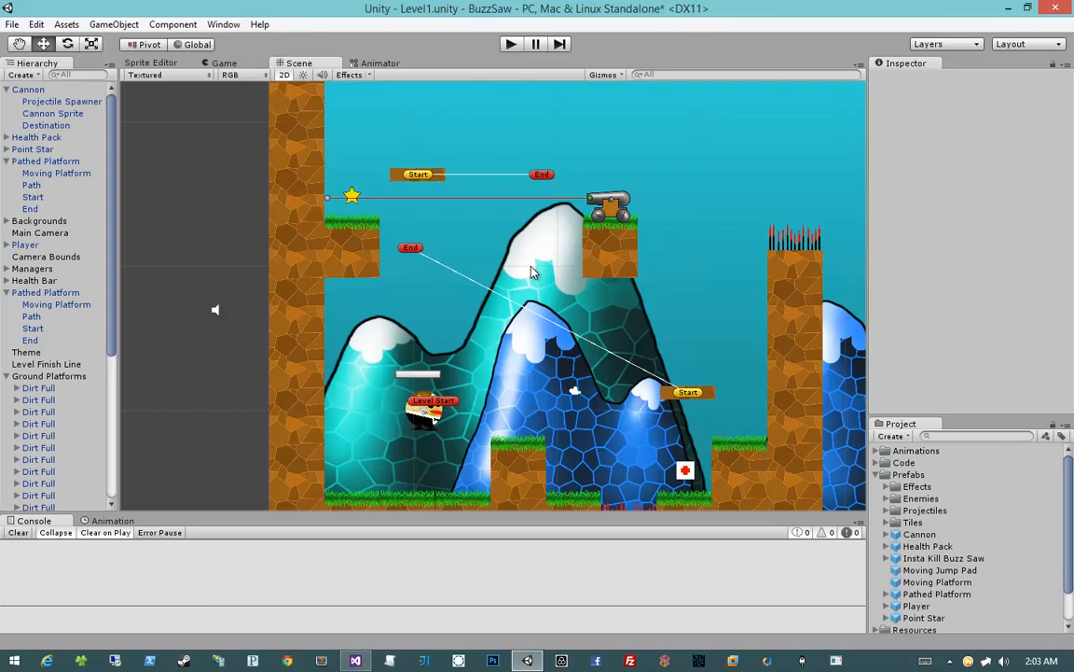
pyautogui.scroll(-3, 660, 288)
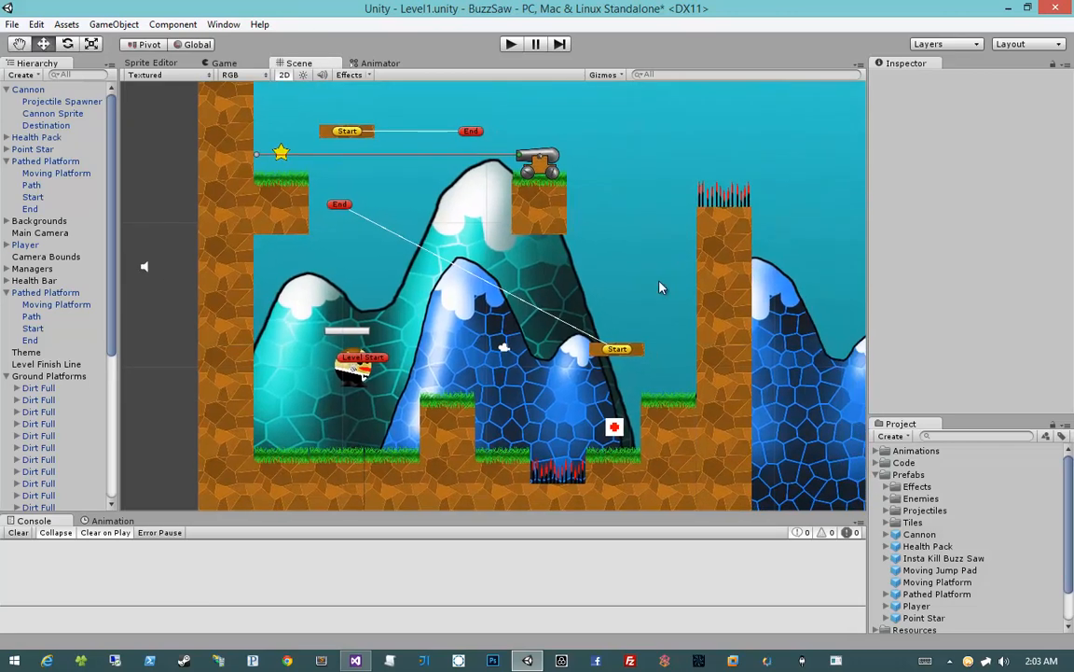
# Lower the Pathed Platform above the Health Pack to about Y 10.76
pyautogui.click(598, 413)
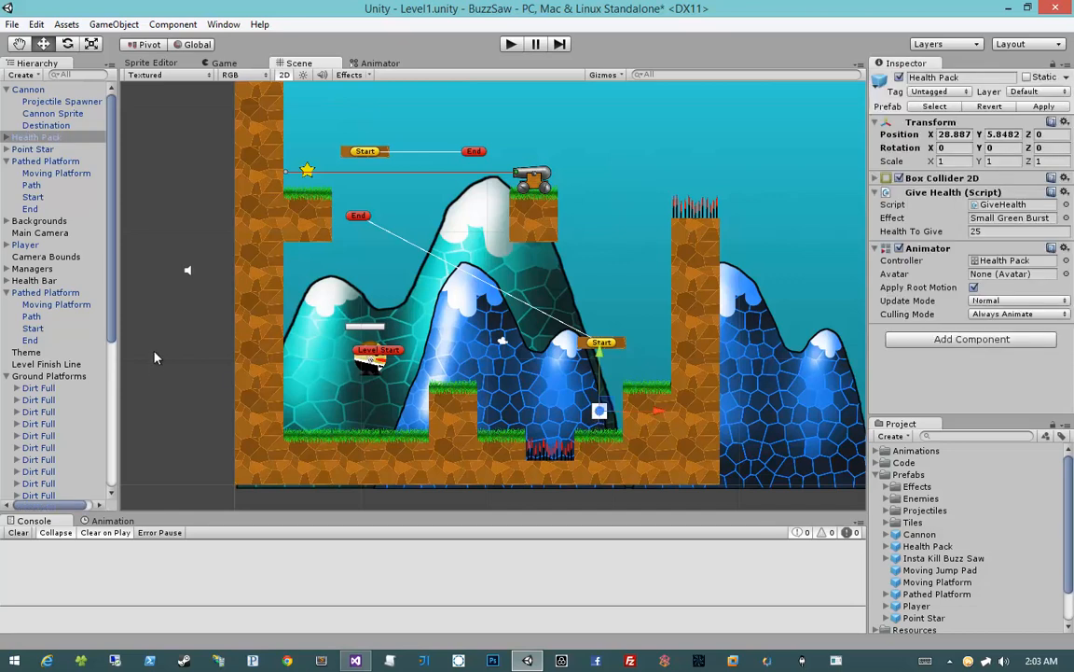
pyautogui.click(204, 329)
pyautogui.click(567, 471)
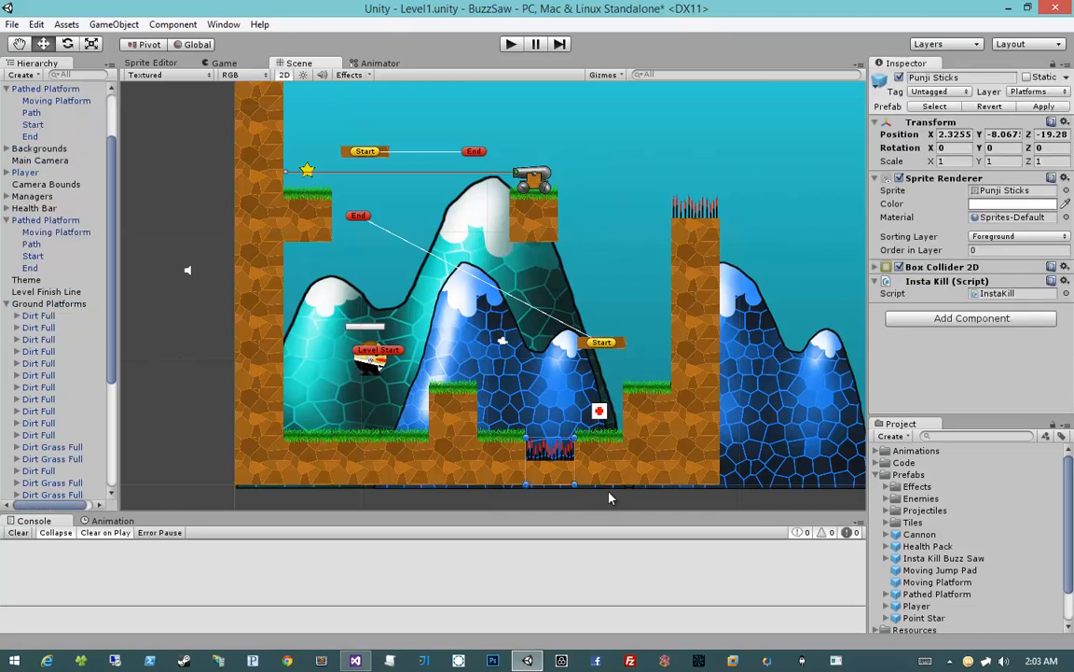
pyautogui.moveTo(609, 497); pyautogui.dragTo(609, 448, button='middle')
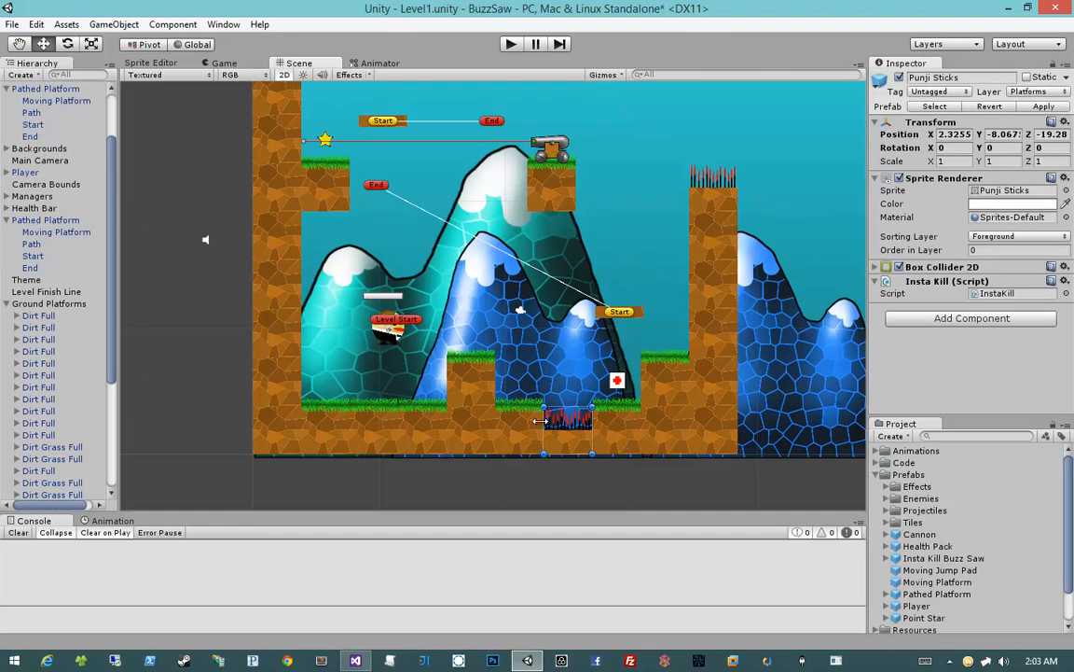
pyautogui.click(616, 314)
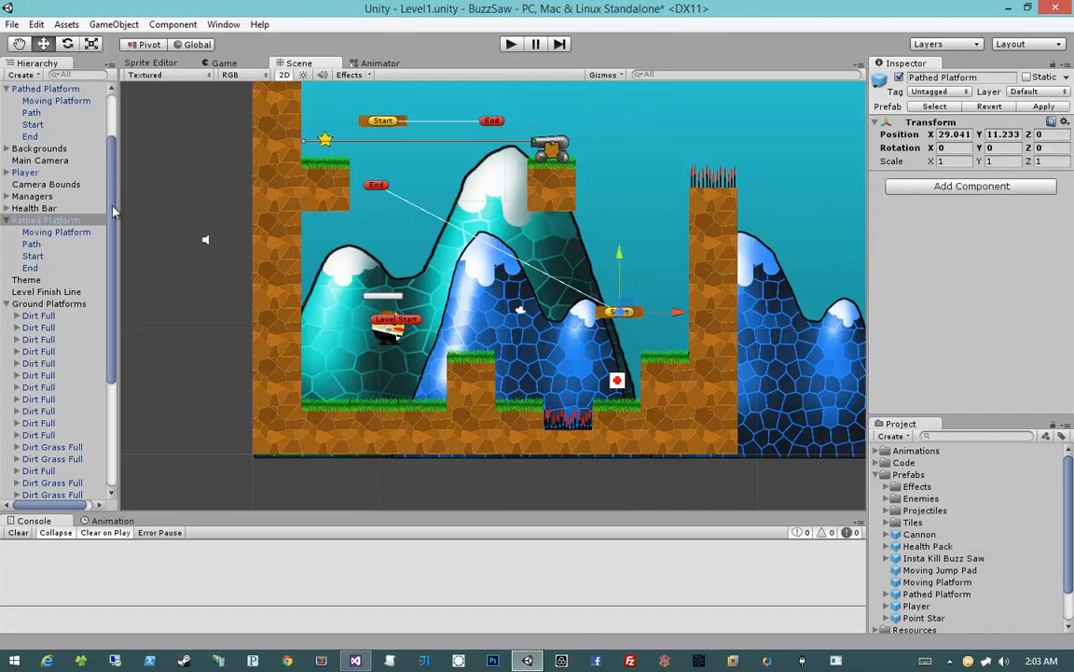
pyautogui.moveTo(626, 308); pyautogui.dragTo(627, 314)
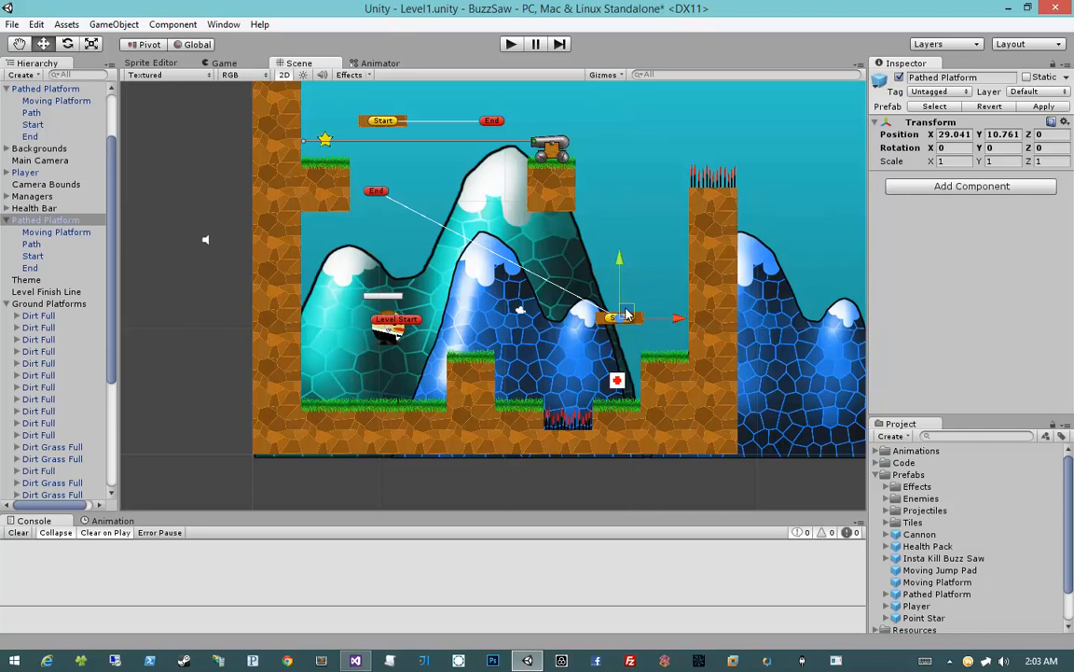
pyautogui.click(576, 486)
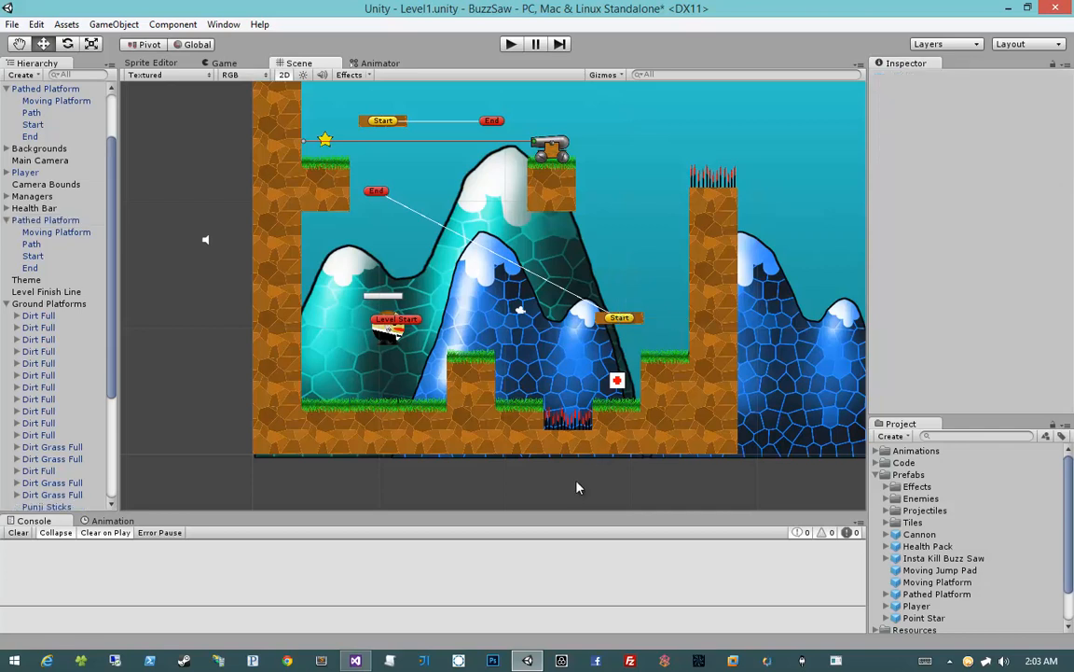
# Collapse the Ground Platforms and lower Pathed Platform groups in the Hierarchy and select the Level Start marker
pyautogui.click(7, 304)
pyautogui.click(7, 292)
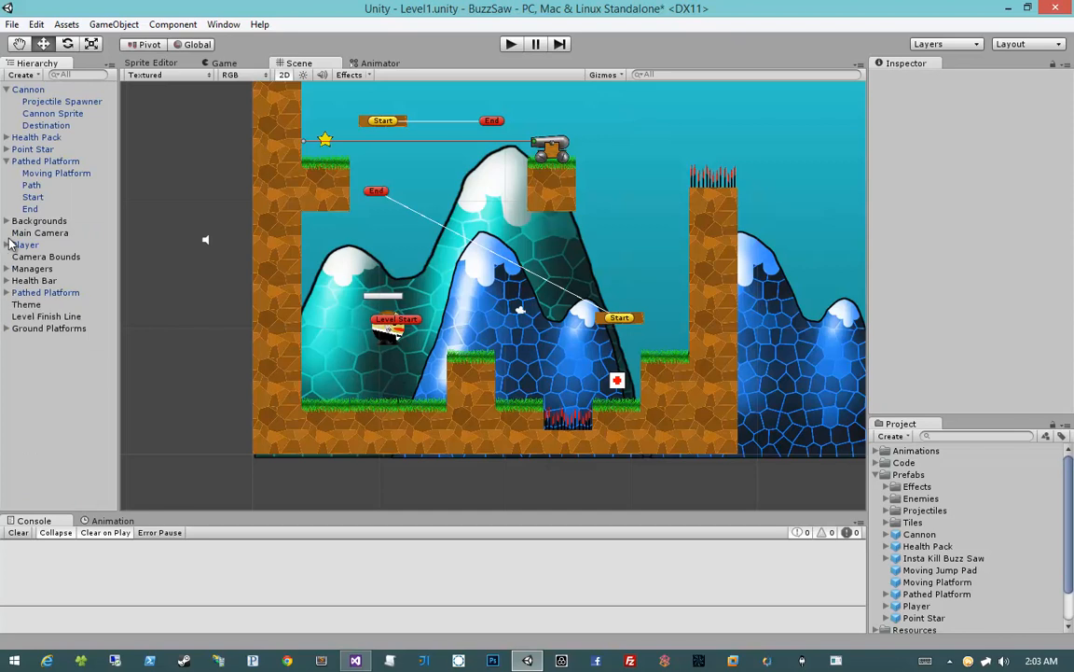
pyautogui.click(415, 319)
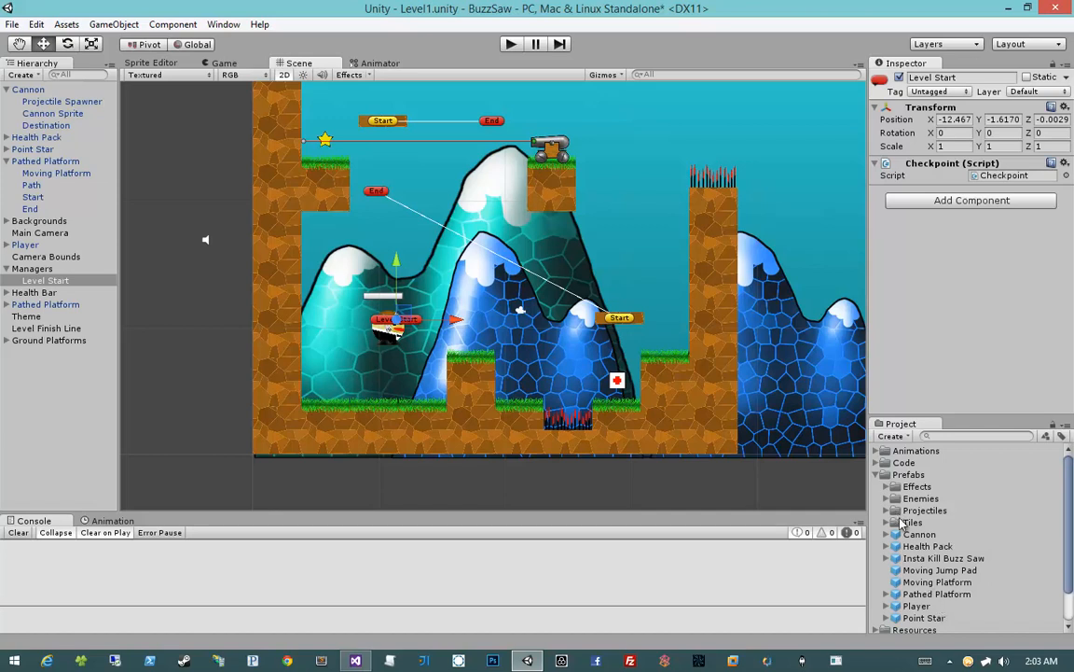
# Place an Insta Kill Buzz Saw prefab inside the raised grass block and raise its End point to about Y 6.83
pyautogui.moveTo(942, 558); pyautogui.dragTo(477, 412)
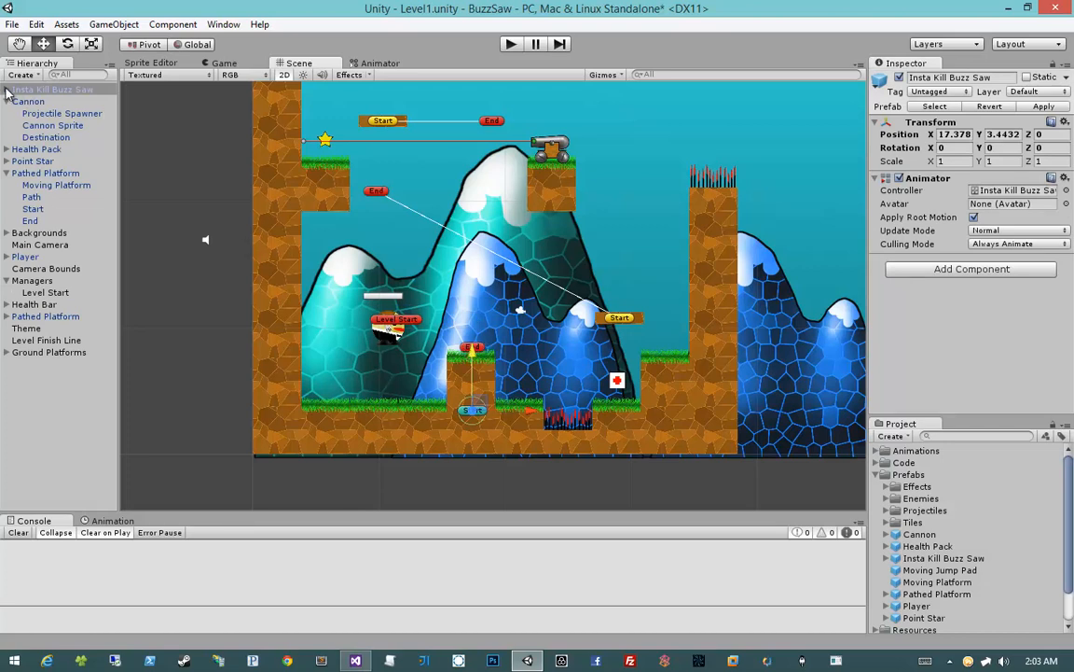
pyautogui.click(473, 347)
pyautogui.moveTo(476, 292); pyautogui.dragTo(474, 268)
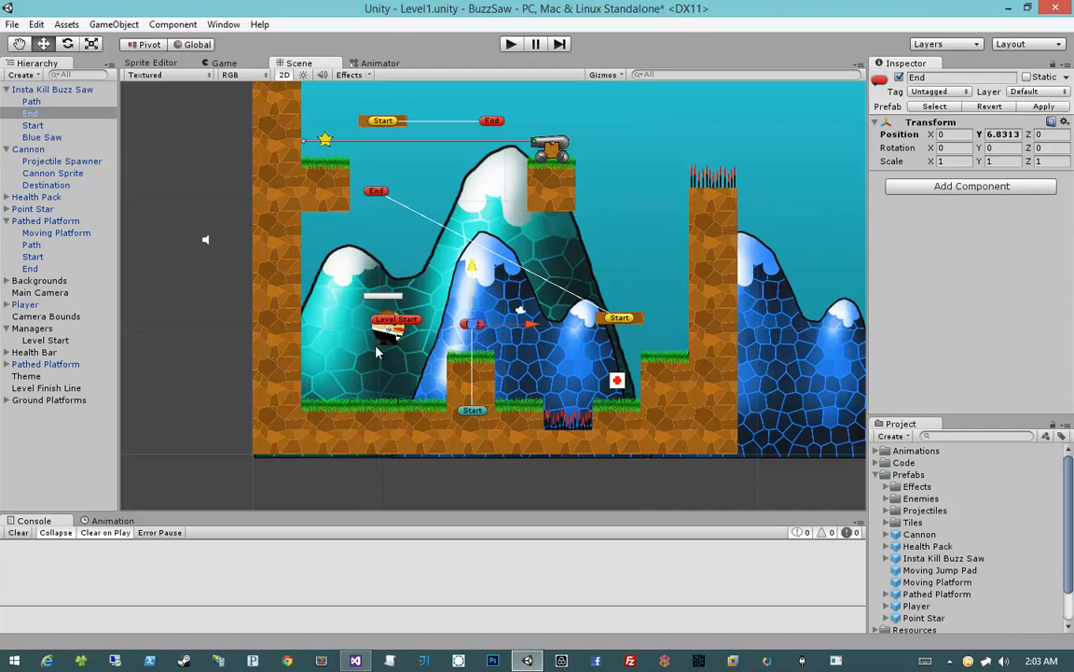
# Move the Level Start marker and the Player with its Health Bar down onto the ground beside the left wall
pyautogui.moveTo(362, 343); pyautogui.dragTo(419, 276)
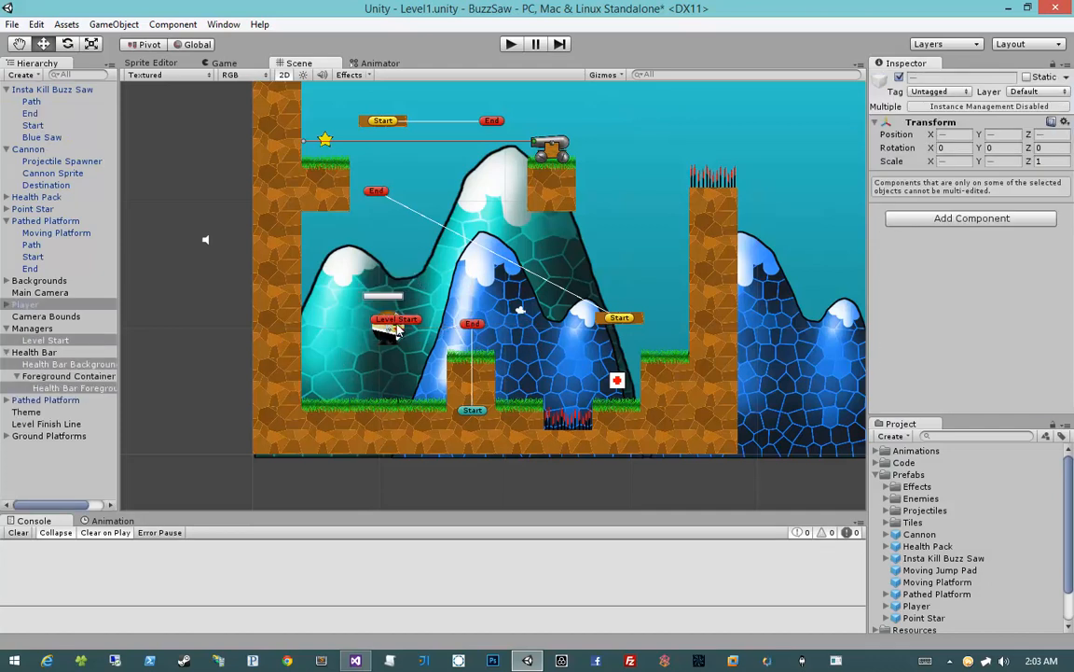
pyautogui.click(37, 329)
pyautogui.click(419, 320)
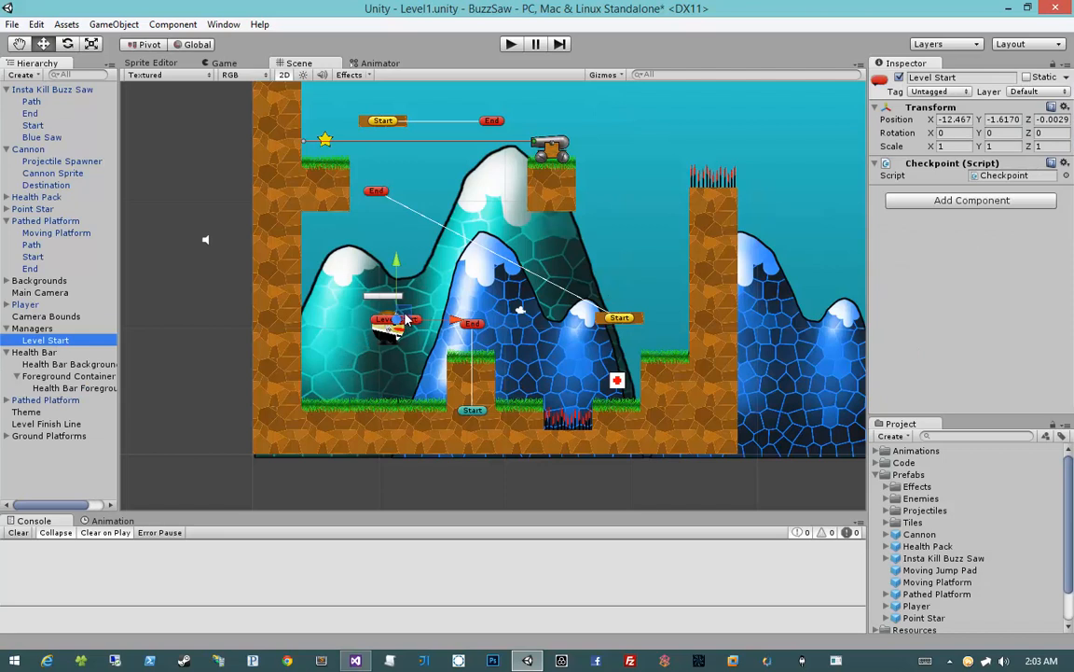
pyautogui.moveTo(406, 320); pyautogui.dragTo(364, 375)
pyautogui.click(387, 334)
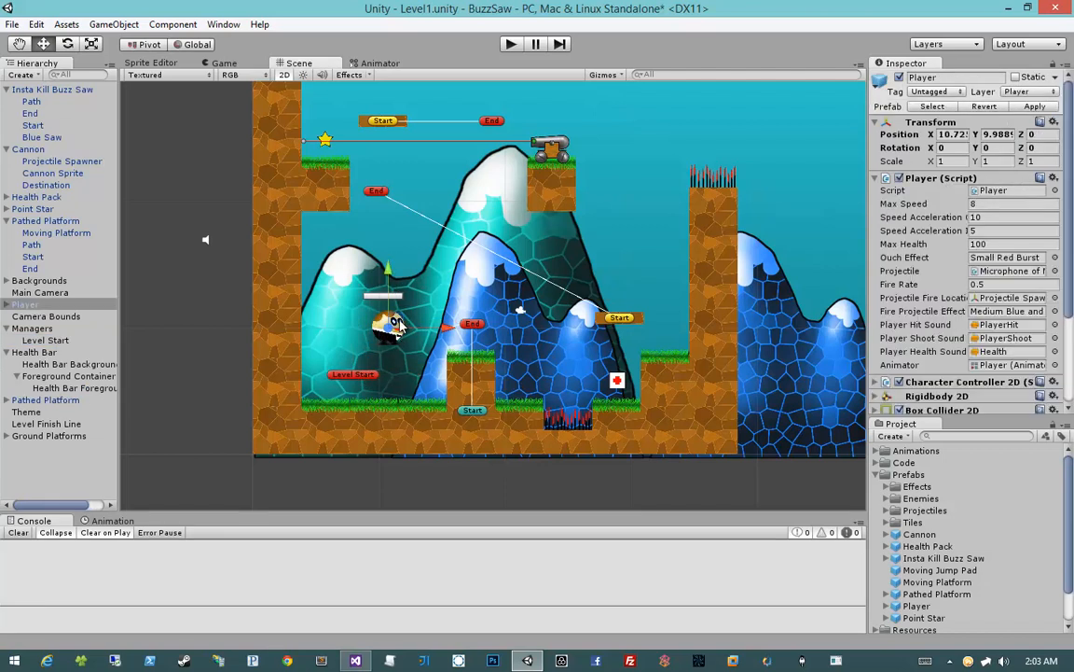
pyautogui.keyDown('ctrl'); pyautogui.click(36, 351); pyautogui.keyUp('ctrl')
pyautogui.moveTo(392, 326); pyautogui.dragTo(366, 373)
pyautogui.click(222, 335)
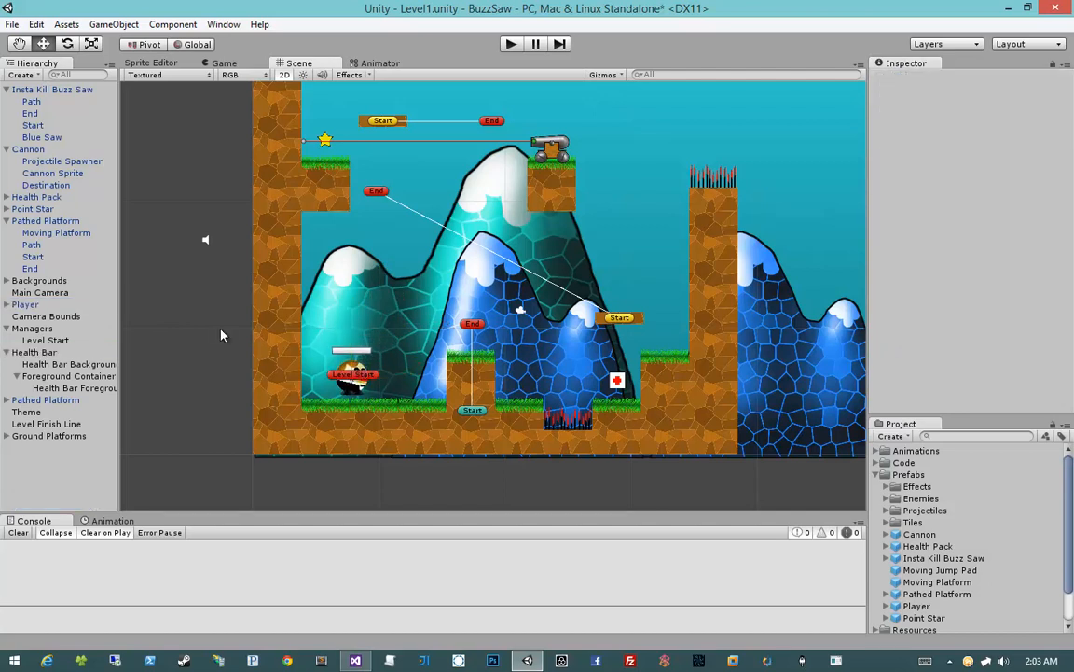
# Playtest the level by jumping over the raised block and spike pit, through the Health Pack, to the step by the spiked column
pyautogui.click(519, 47)
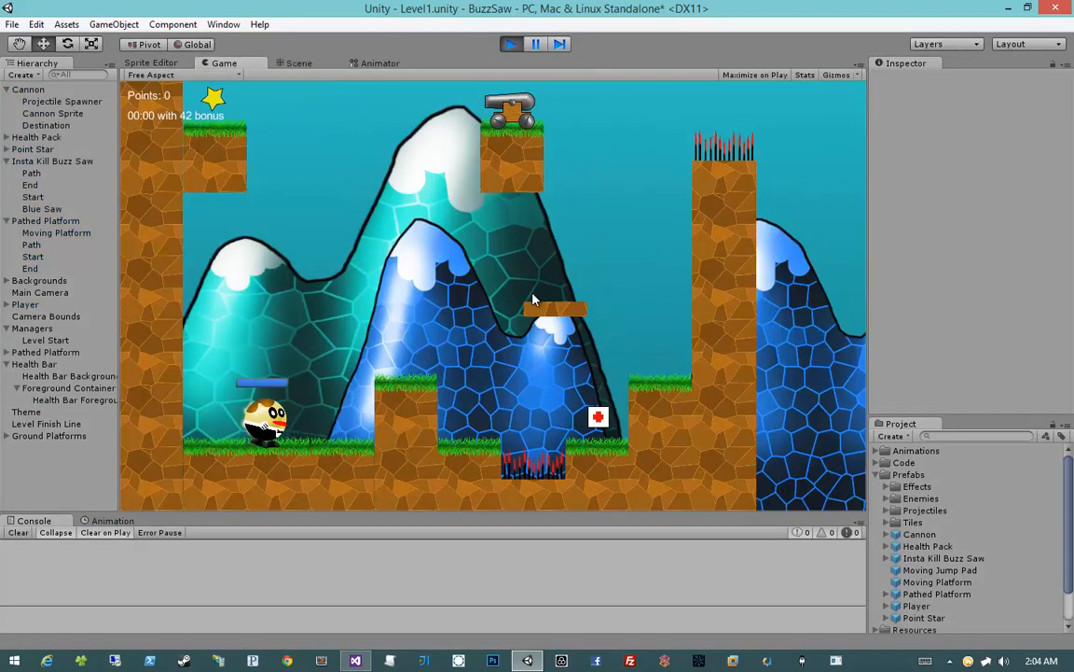
pyautogui.press('space')
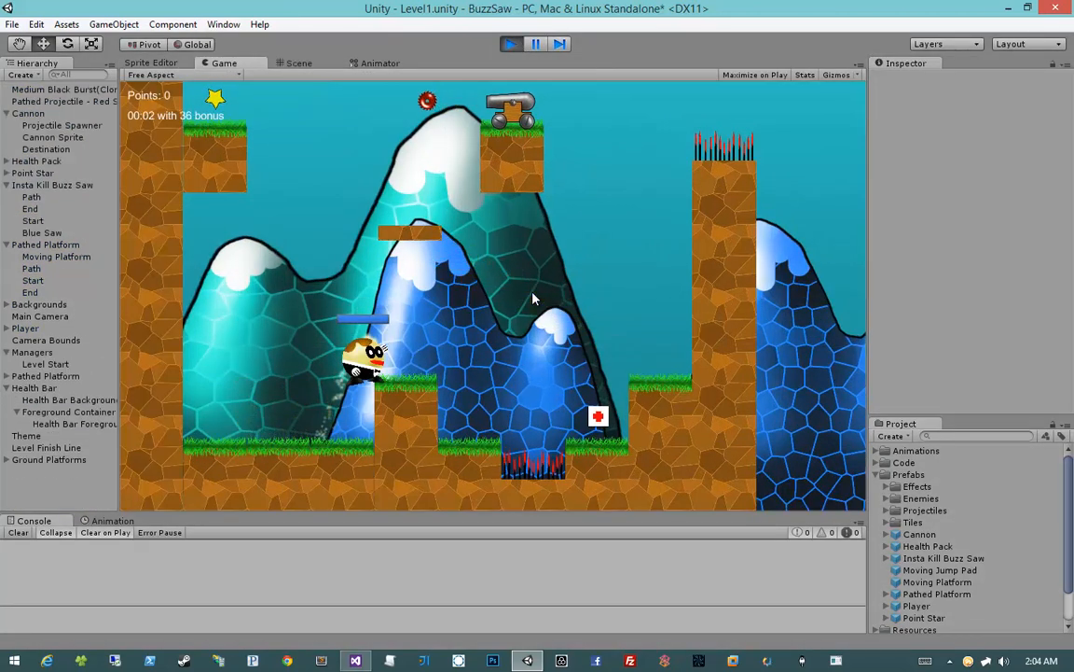
pyautogui.press('space')
pyautogui.press('d')
pyautogui.press('space')
pyautogui.press('d')
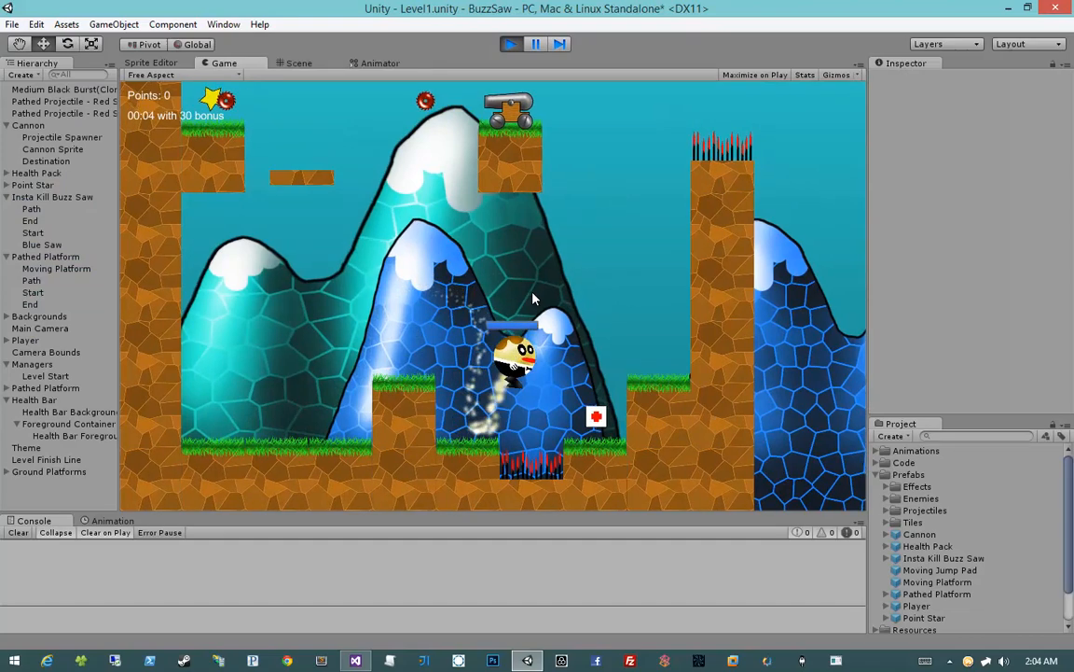
pyautogui.press('space')
pyautogui.press('d')
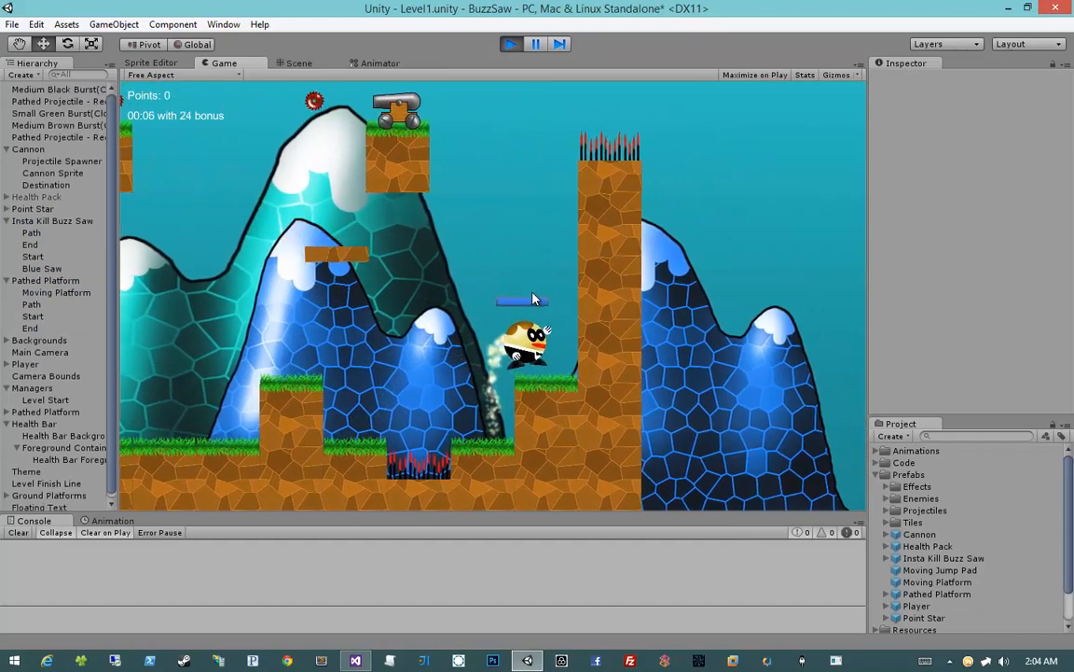
# Ride the lower moving platform up past the cannon and jump toward the star on the left ledge
pyautogui.press('space')
pyautogui.press('a')
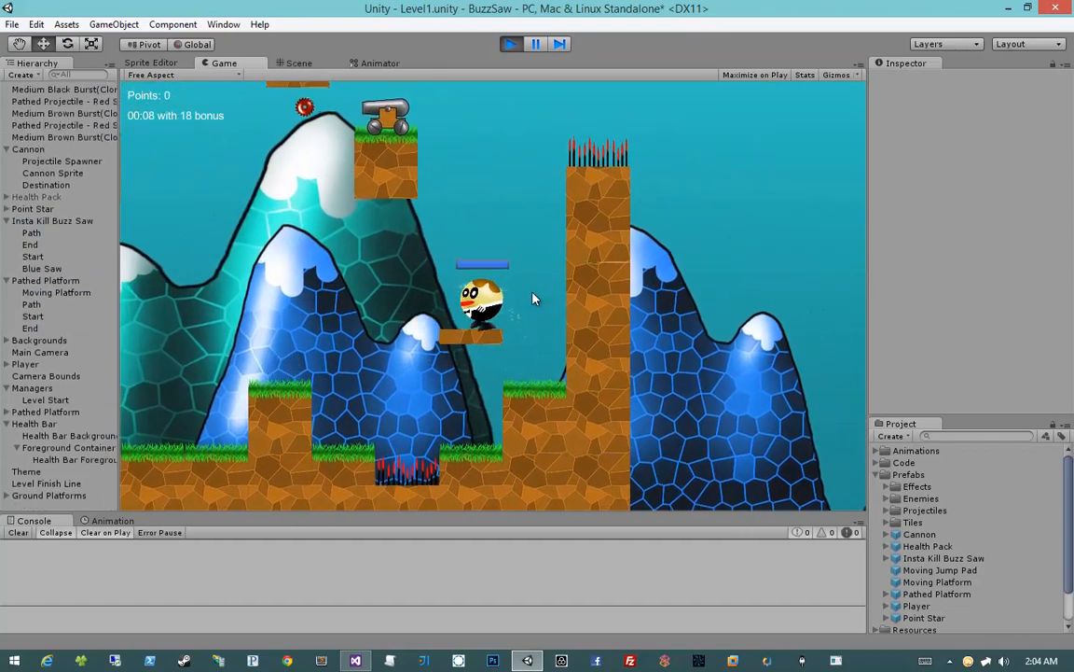
pyautogui.press('a')
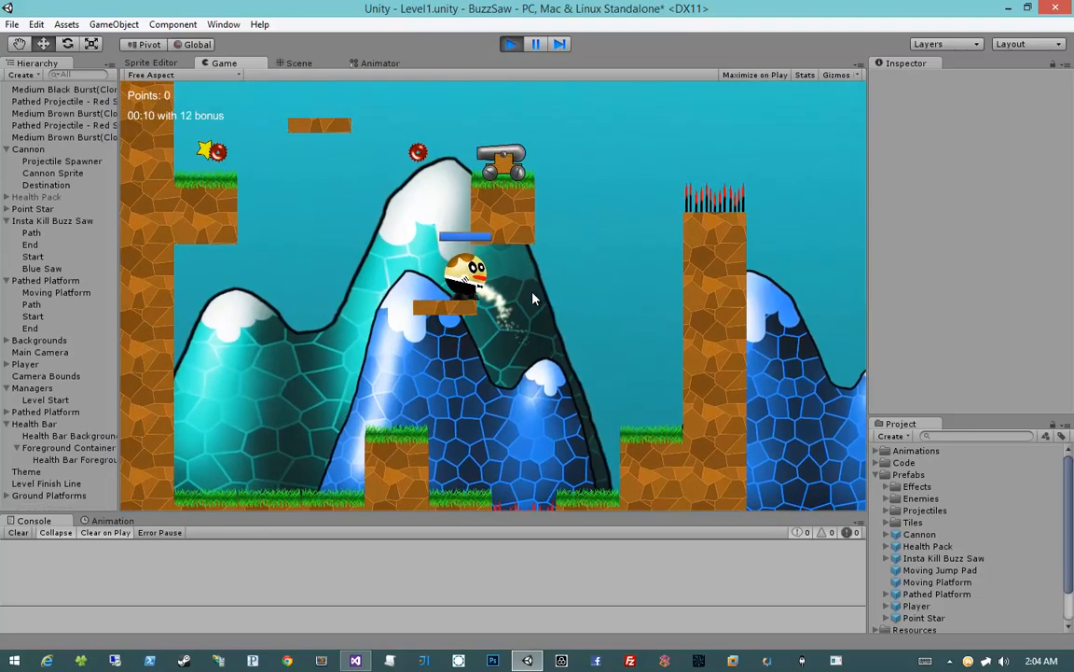
pyautogui.press('space')
pyautogui.press('a')
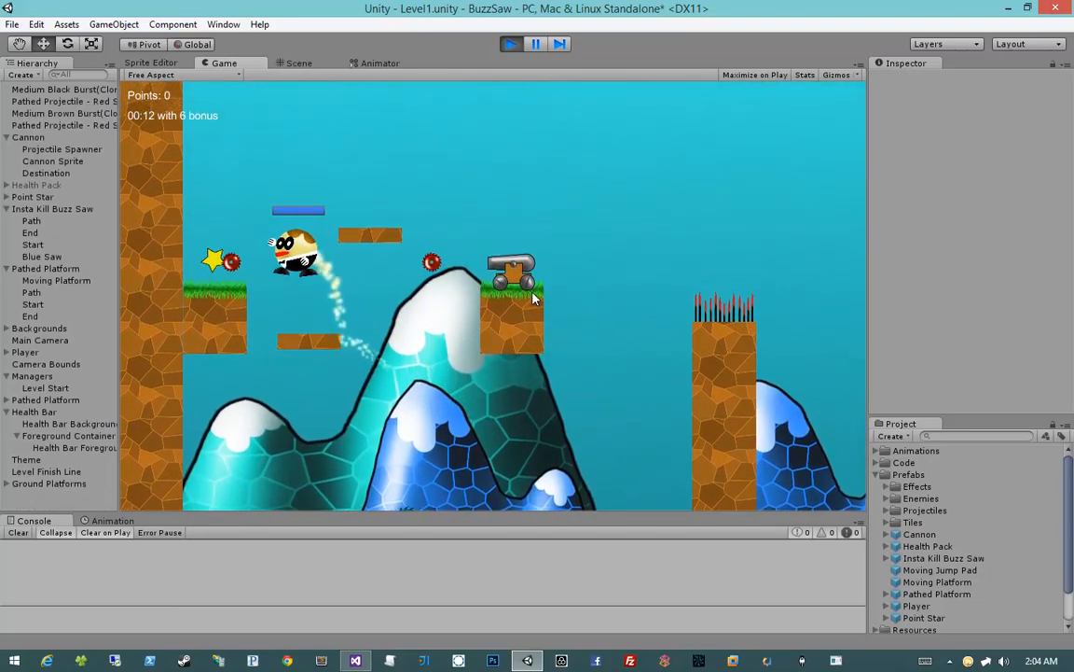
# Jump from the star ledge onto the upper moving platform, fire projectiles over the cannon, and end the playtest
pyautogui.press('d')
pyautogui.click(534, 297)
pyautogui.press('space')
pyautogui.press('d')
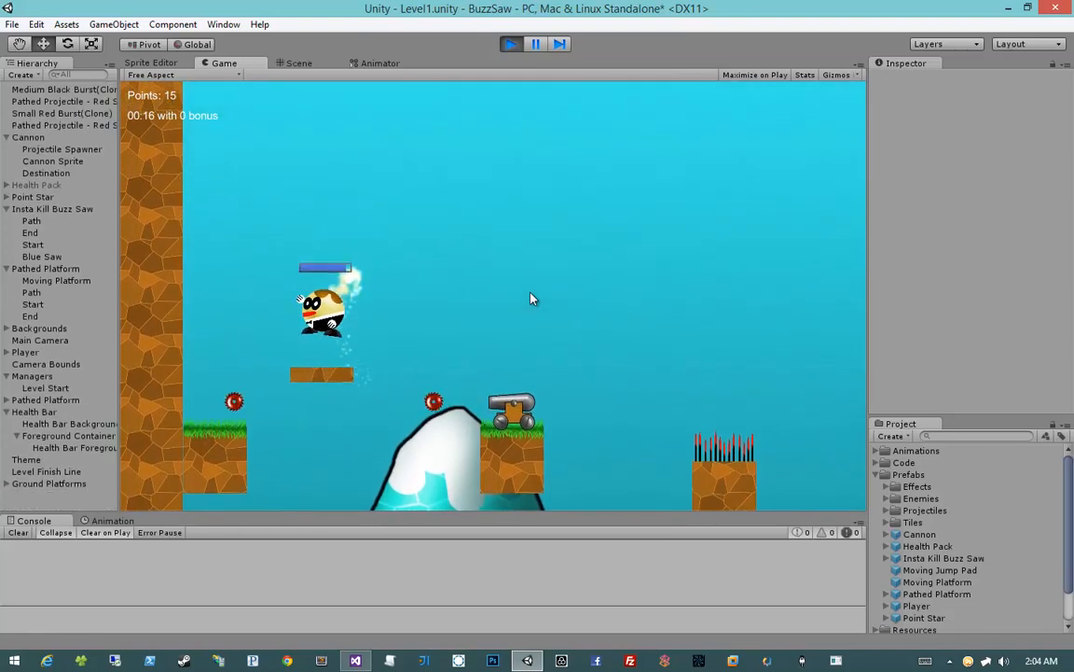
pyautogui.click(532, 298)
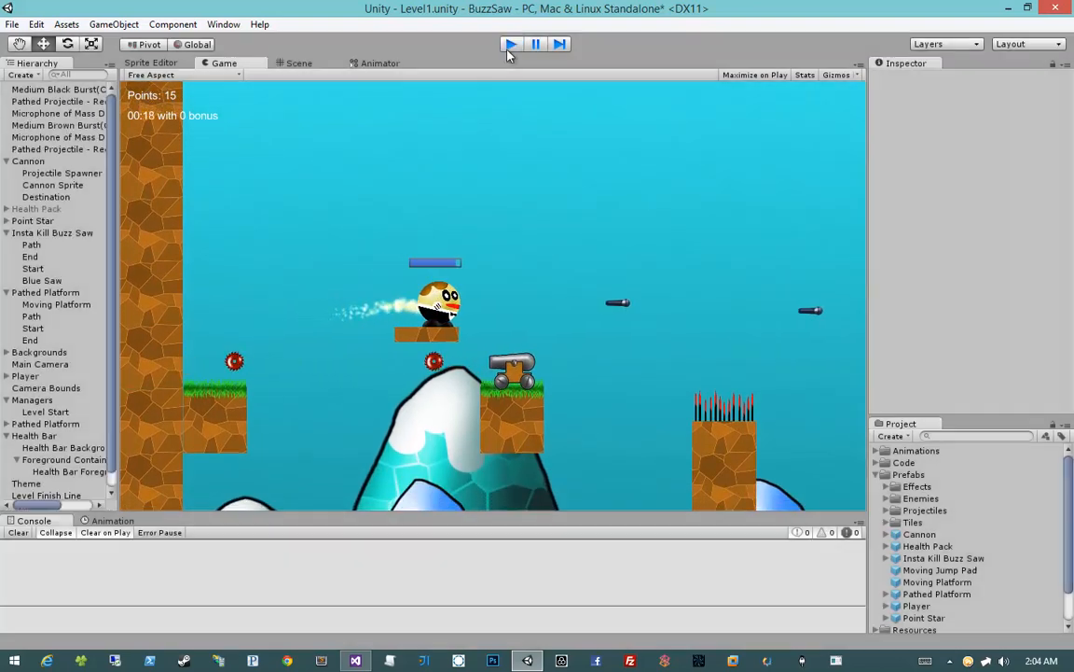
pyautogui.click(511, 44)
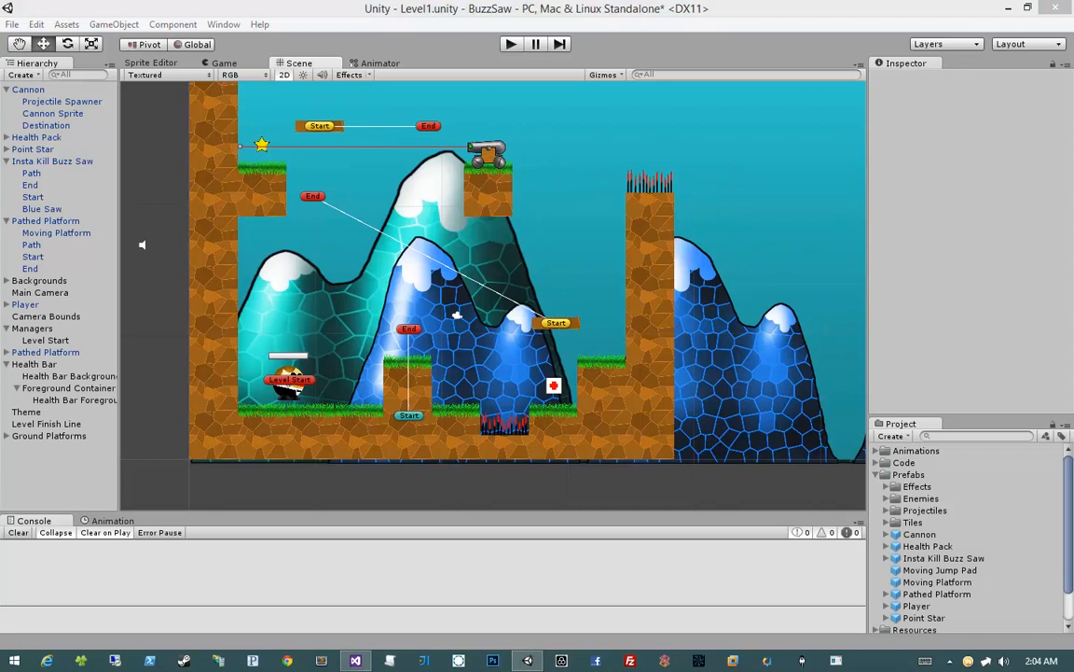
# Place a Moving Jump Pad prefab in the scene above the lower platform, just left of the spiked column
pyautogui.moveTo(698, 370); pyautogui.dragTo(640, 399, button='middle')
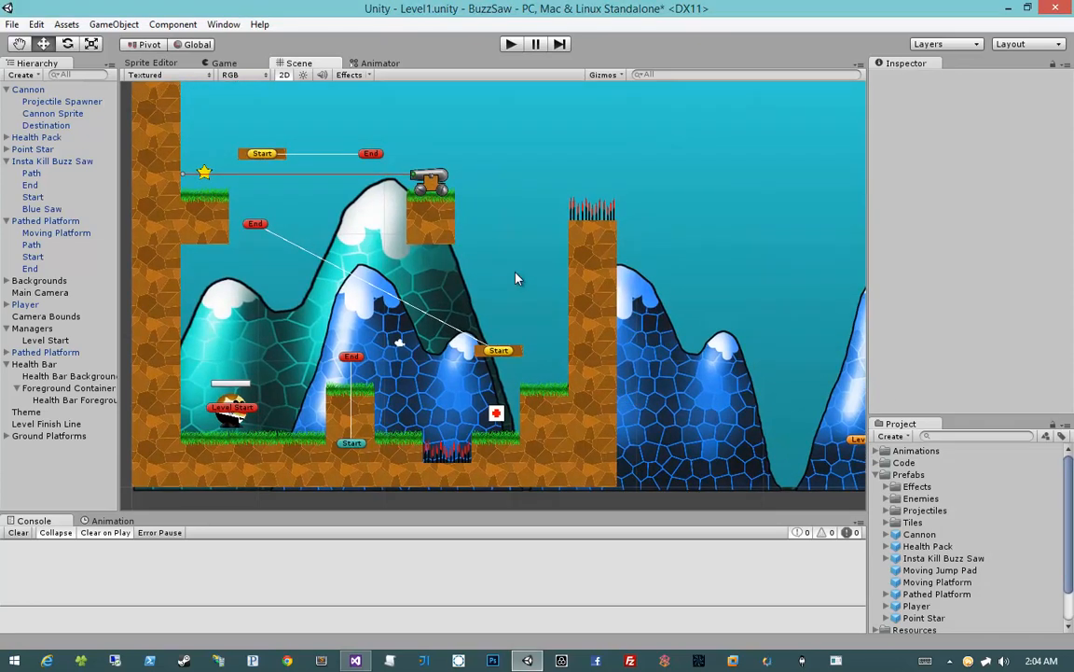
pyautogui.click(940, 571)
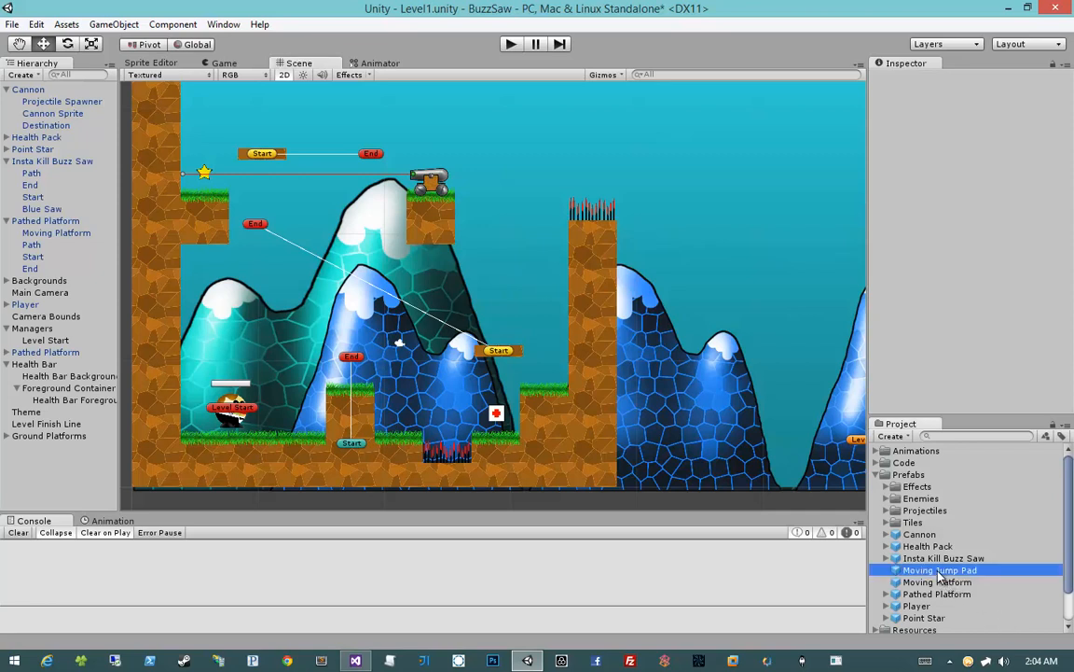
pyautogui.moveTo(940, 577); pyautogui.dragTo(513, 315)
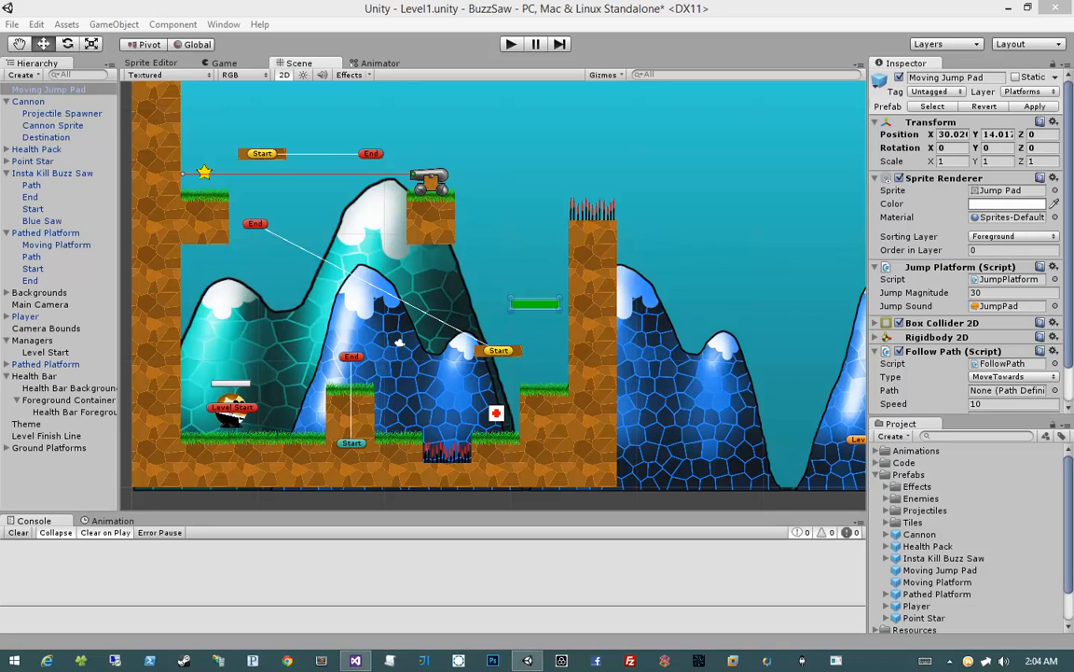
pyautogui.moveTo(645, 355); pyautogui.dragTo(663, 360, button='middle')
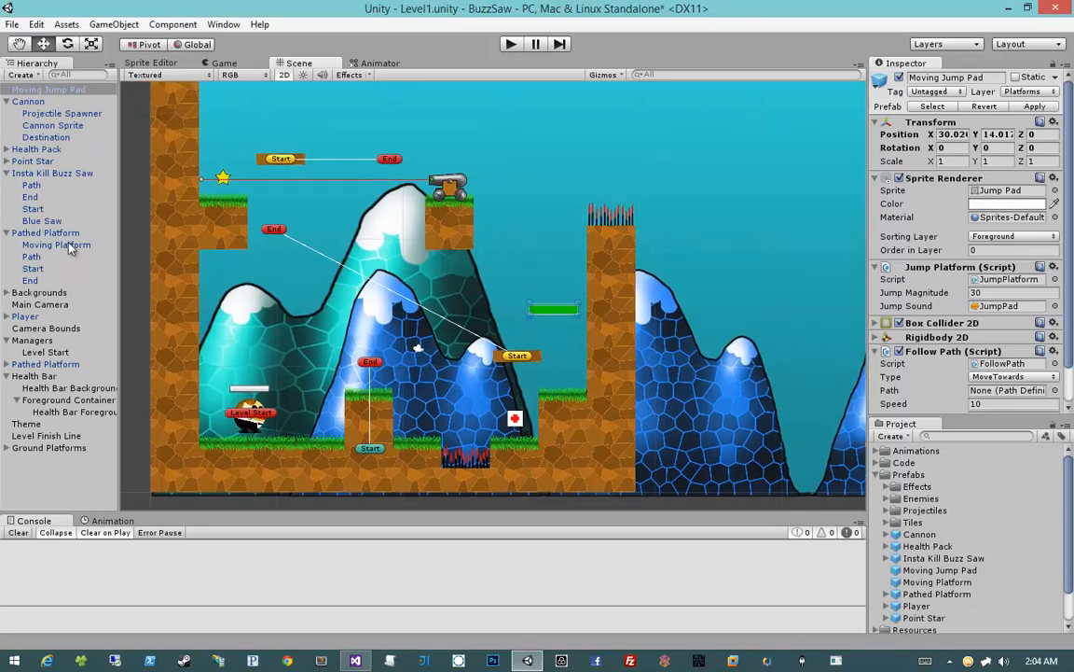
# Collapse the Insta Kill Buzz Saw, Pathed Platform, Managers and Health Bar groups in the Hierarchy
pyautogui.click(7, 173)
pyautogui.click(7, 185)
pyautogui.click(6, 245)
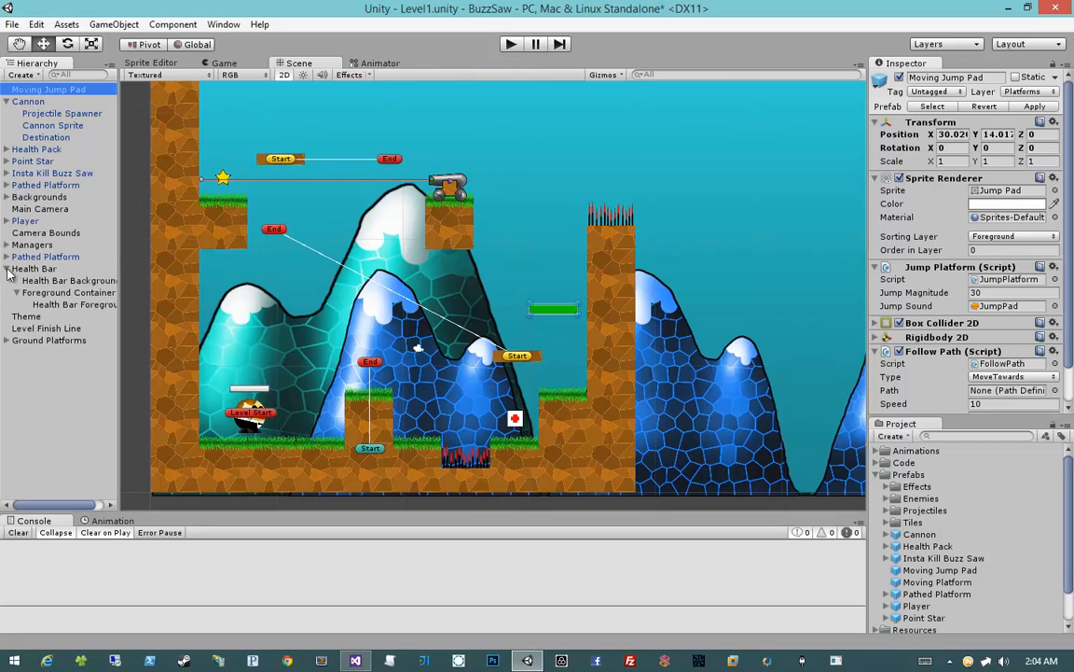
pyautogui.click(8, 268)
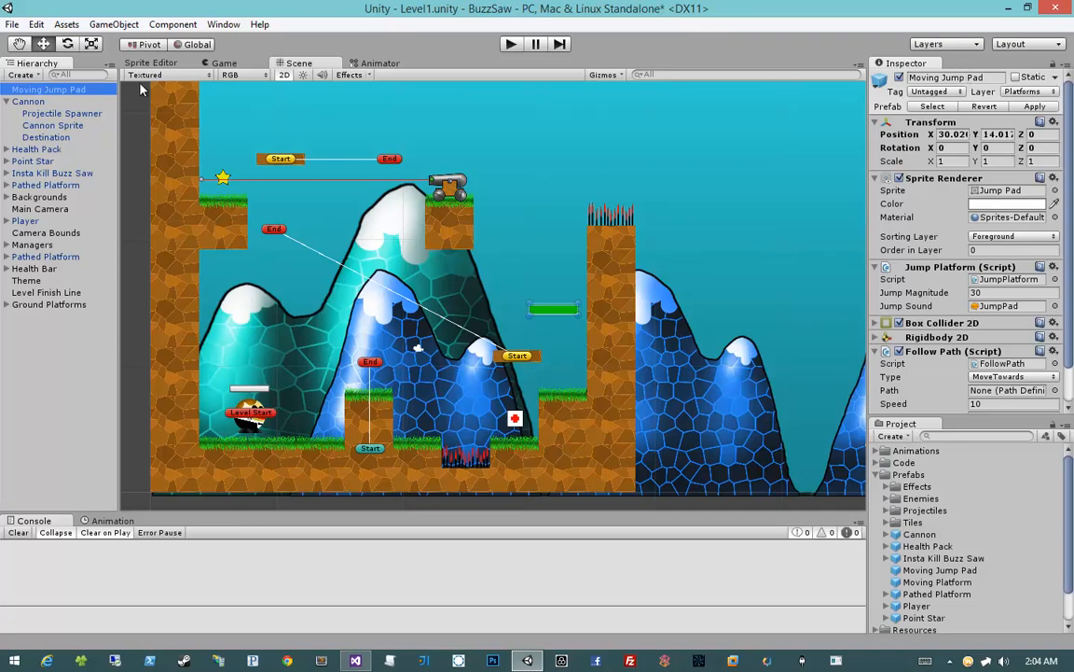
# Break the Moving Jump Pad's prefab instance and set its position to X 0, Y 0, Z 0
pyautogui.click(113, 24)
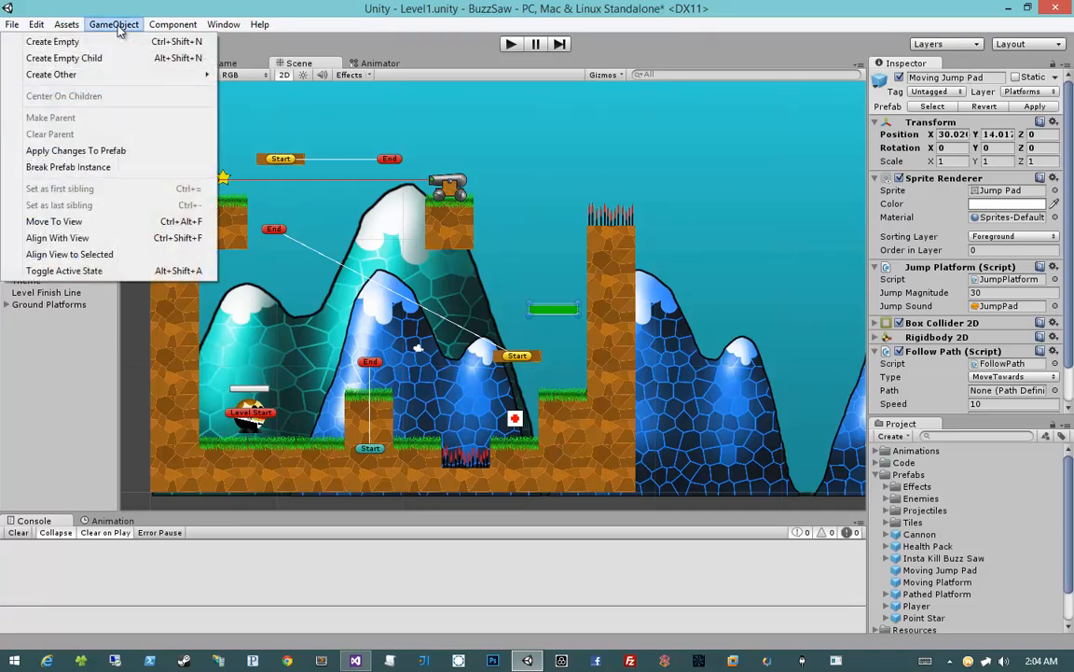
pyautogui.click(105, 167)
pyautogui.click(948, 136)
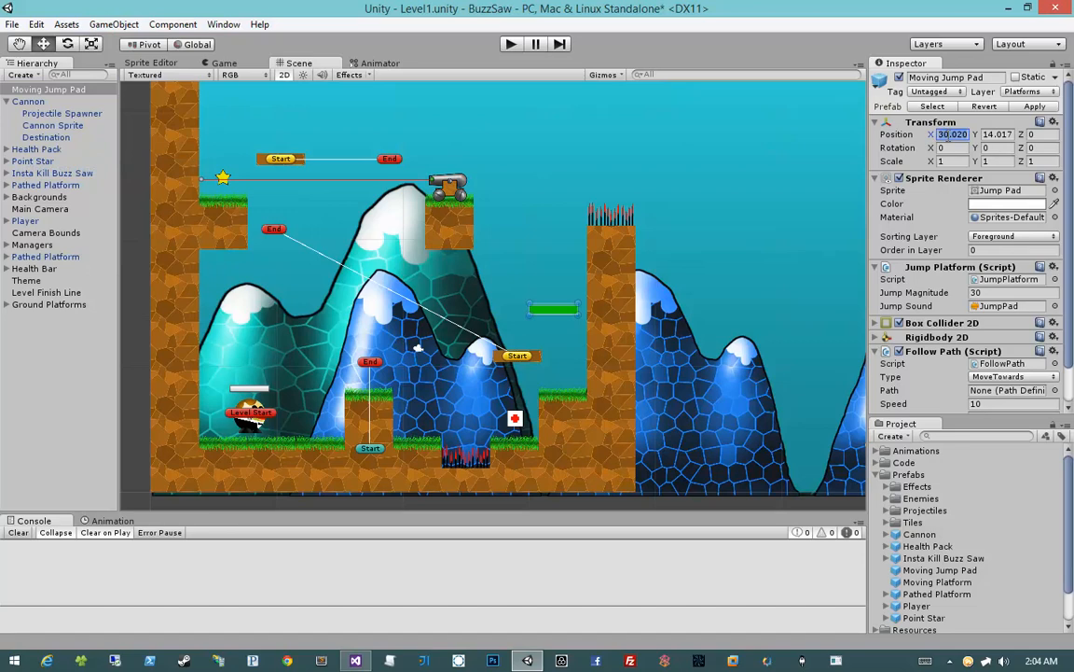
pyautogui.write('0')
pyautogui.press('Tab')
pyautogui.write('0')
pyautogui.press('Tab')
pyautogui.write('0')
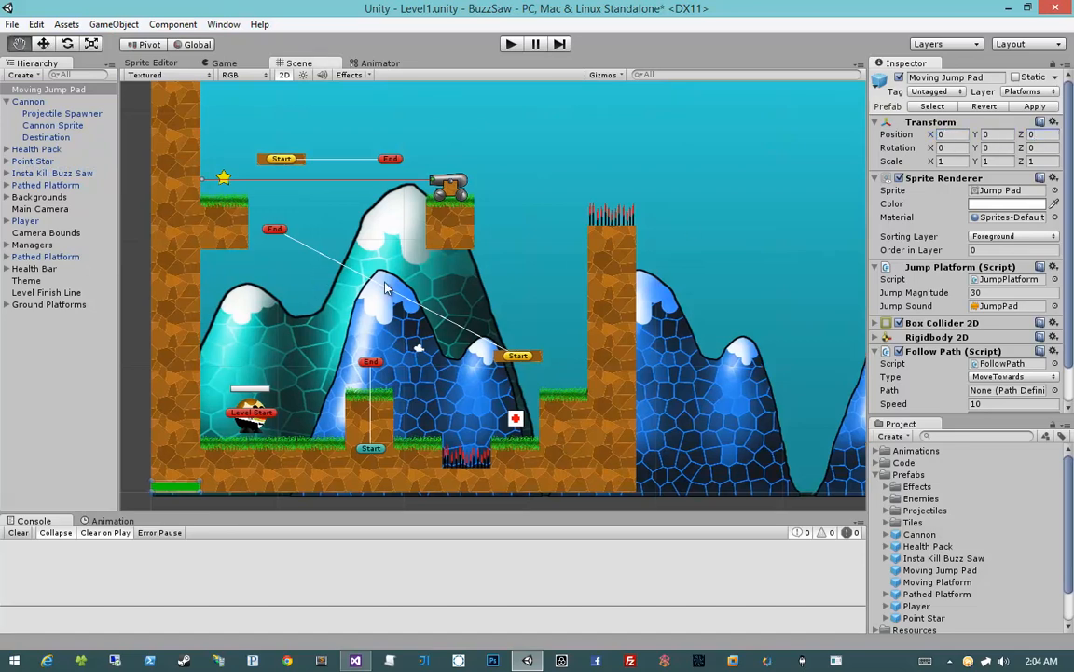
# Create an empty game object and set its position to X 0, Y 0, Z 0
pyautogui.moveTo(282, 300); pyautogui.dragTo(465, 183, button='middle')
pyautogui.click(108, 26)
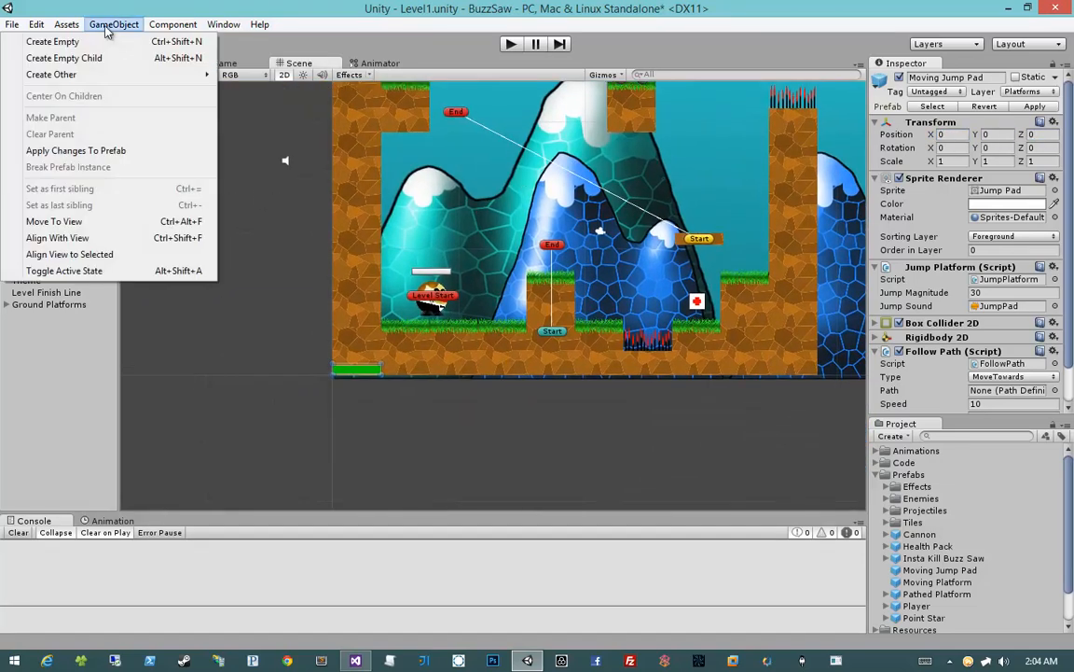
pyautogui.click(105, 41)
pyautogui.click(968, 119)
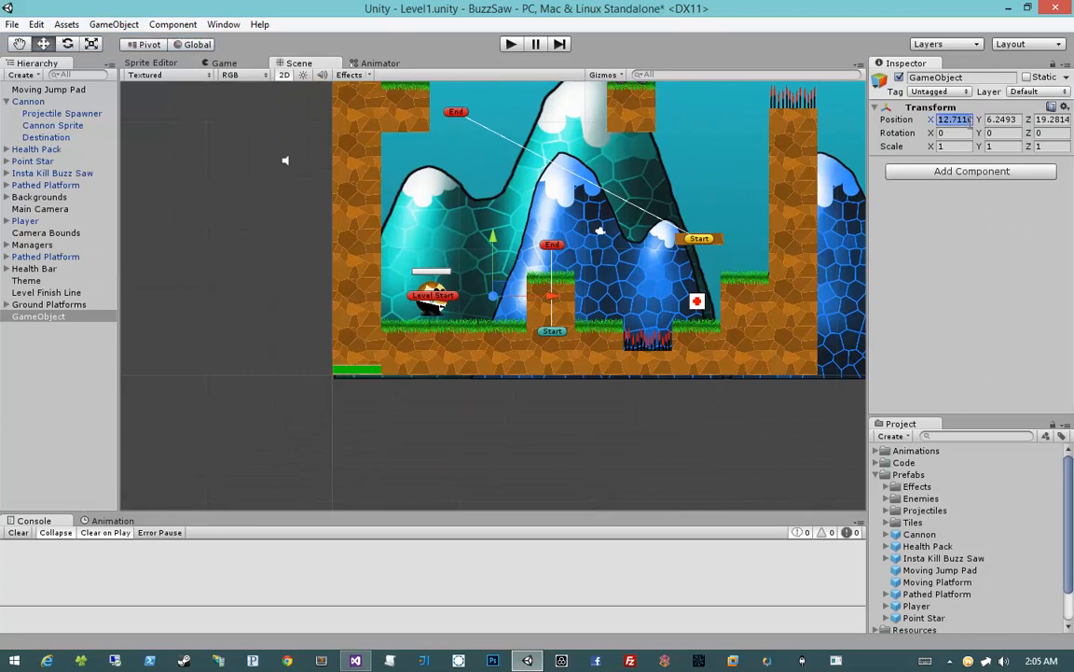
pyautogui.write('0')
pyautogui.press('Tab')
pyautogui.write('0')
pyautogui.press('Tab')
pyautogui.write('0')
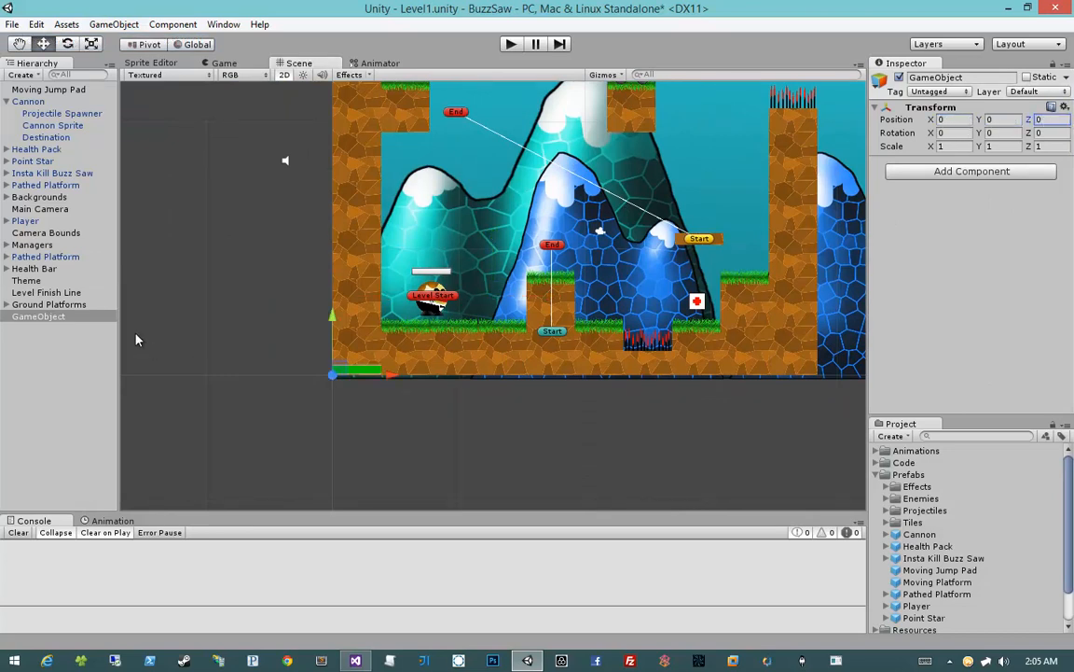
# Rename the empty game object as Pathed Jump Pad and make the Moving Jump Pad its child
pyautogui.click(67, 316)
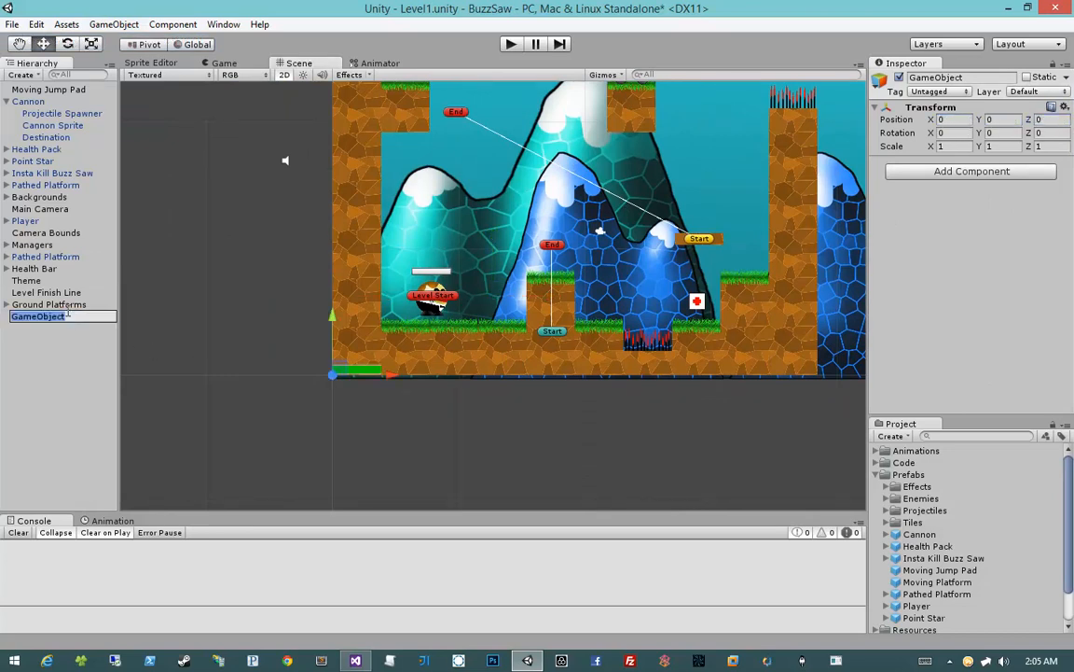
pyautogui.write('Pathed Jump Pad')
pyautogui.press('Return')
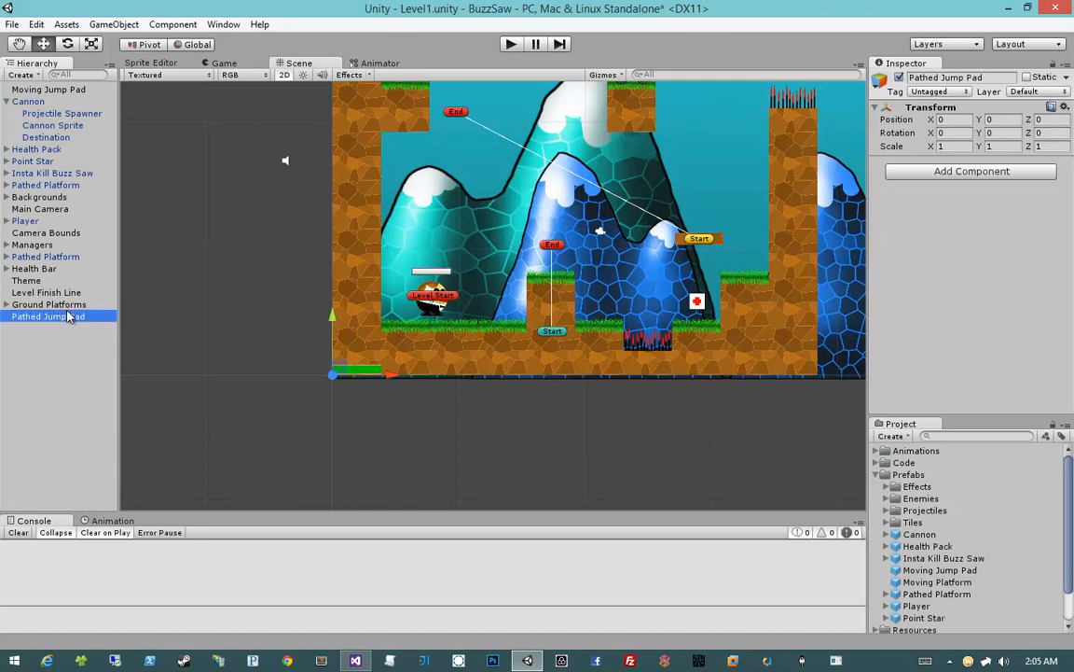
pyautogui.moveTo(67, 316); pyautogui.dragTo(17, 317)
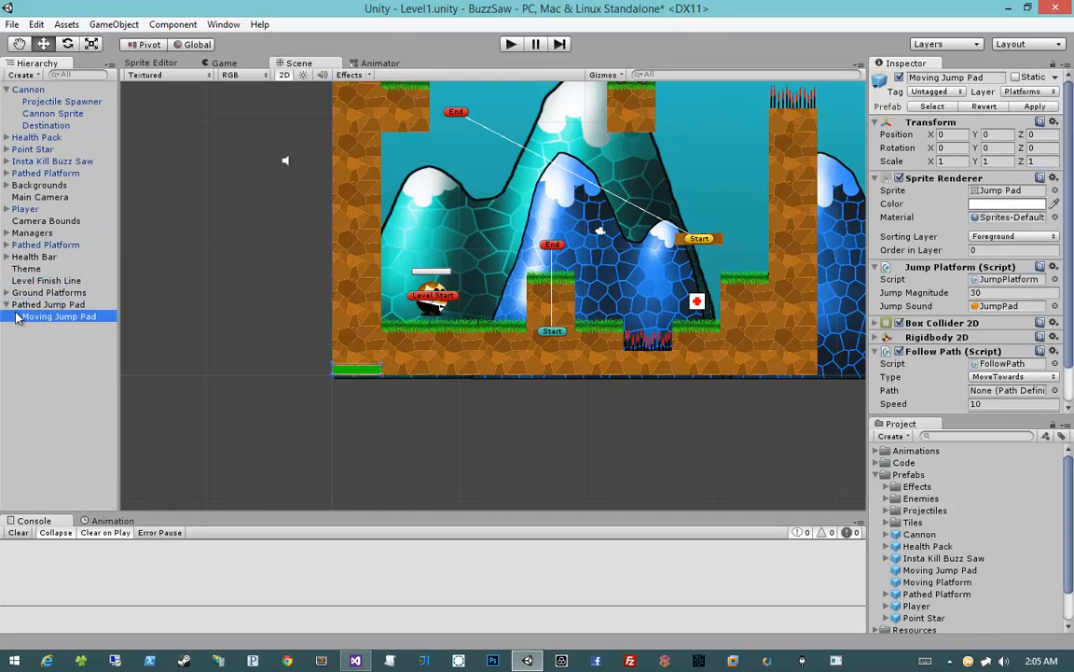
# Create three more empty game objects in the scene
pyautogui.click(110, 24)
pyautogui.click(107, 39)
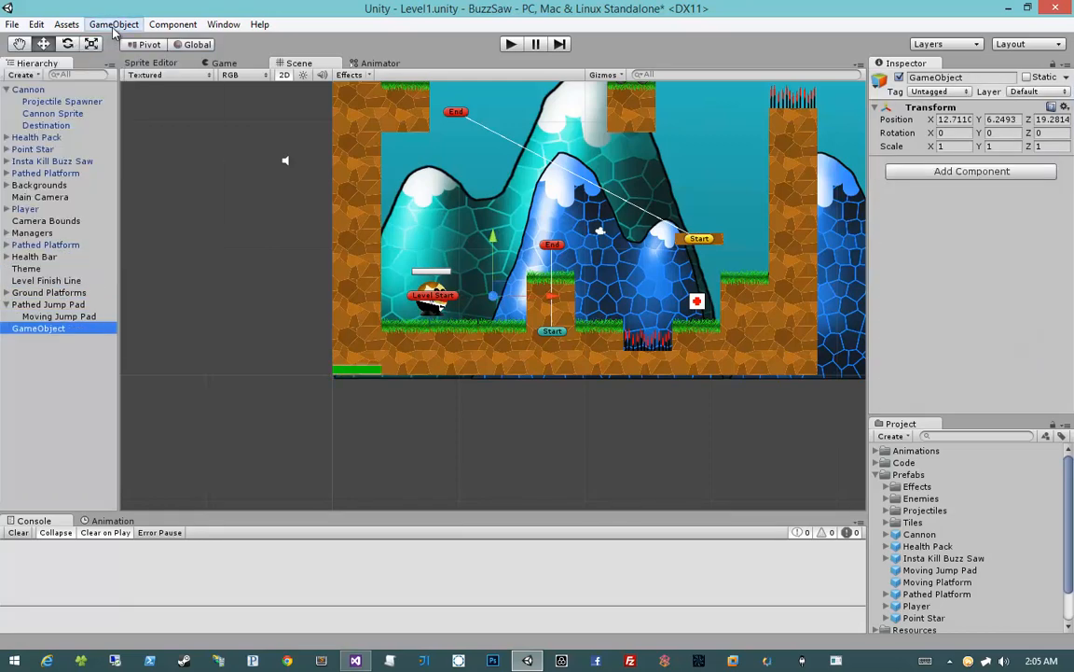
pyautogui.click(112, 24)
pyautogui.click(116, 39)
pyautogui.click(112, 24)
pyautogui.click(117, 39)
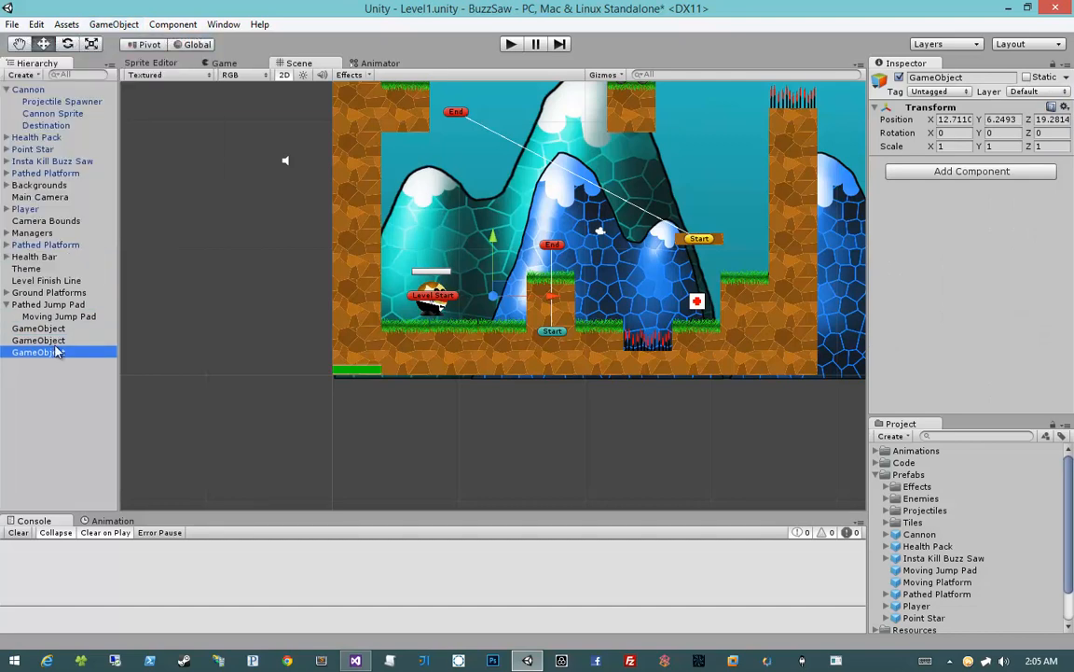
# Set the position of all three empty game objects to X 0, Y 0, Z 0 and parent them to Pathed Jump Pad
pyautogui.keyDown('shift'); pyautogui.click(38, 339); pyautogui.keyUp('shift')
pyautogui.keyDown('shift'); pyautogui.click(38, 328); pyautogui.keyUp('shift')
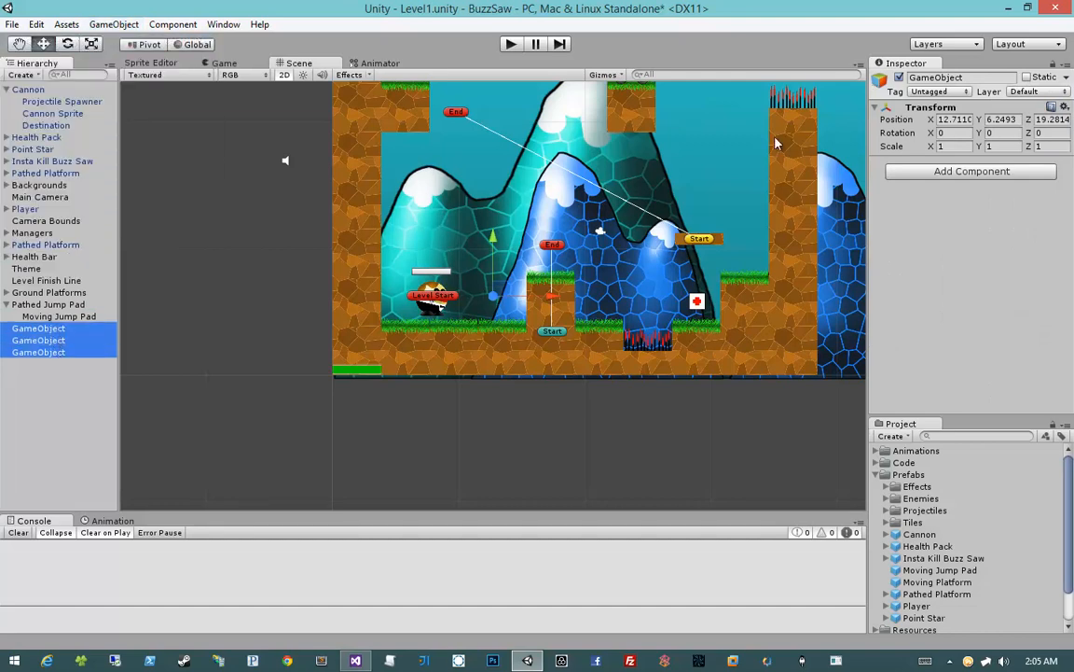
pyautogui.click(951, 119)
pyautogui.write('0')
pyautogui.press('Tab')
pyautogui.write('0')
pyautogui.press('Tab')
pyautogui.write('0')
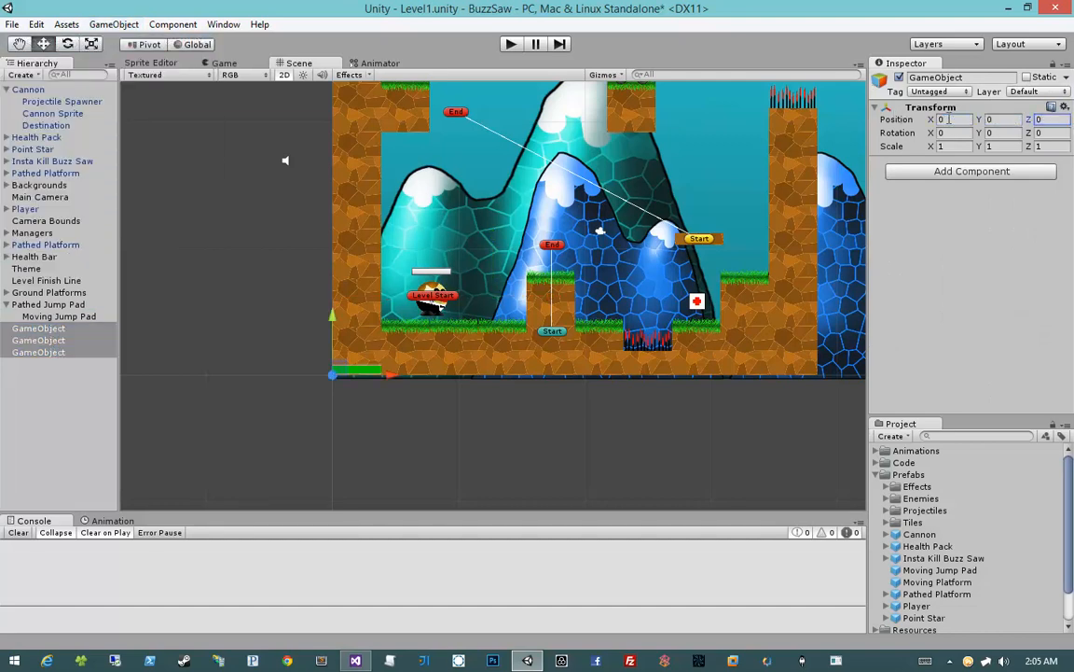
pyautogui.moveTo(32, 329); pyautogui.dragTo(39, 304)
# Rename the first empty child of Pathed Jump Pad as Path and add the Path Definition script to it
pyautogui.click(74, 319)
pyautogui.click(74, 329)
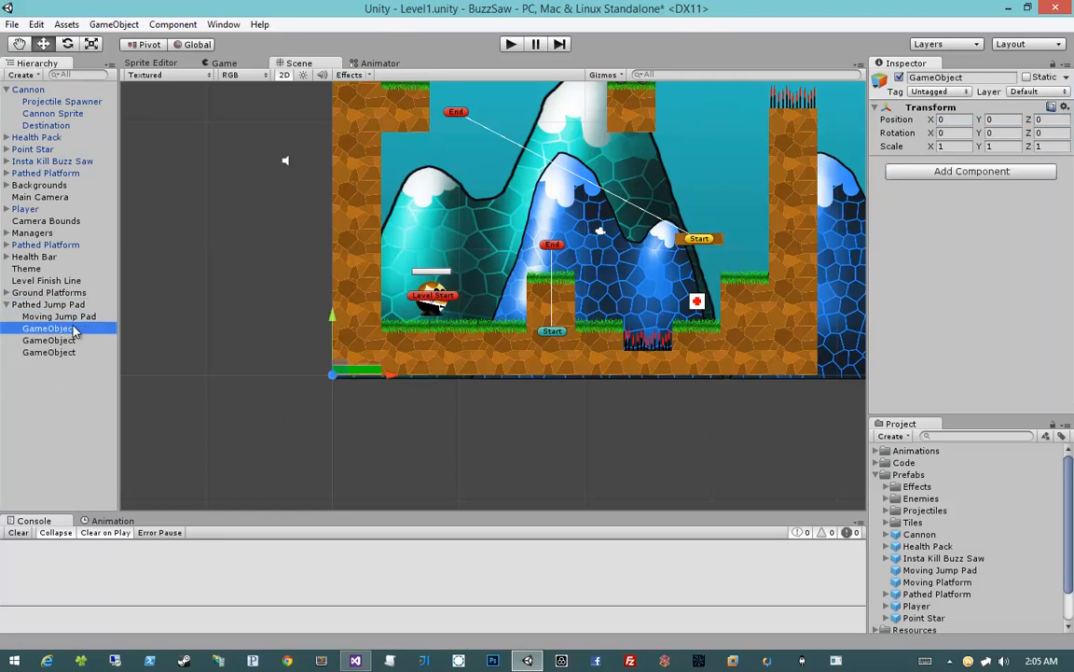
pyautogui.press('F2')
pyautogui.write('Path')
pyautogui.press('Return')
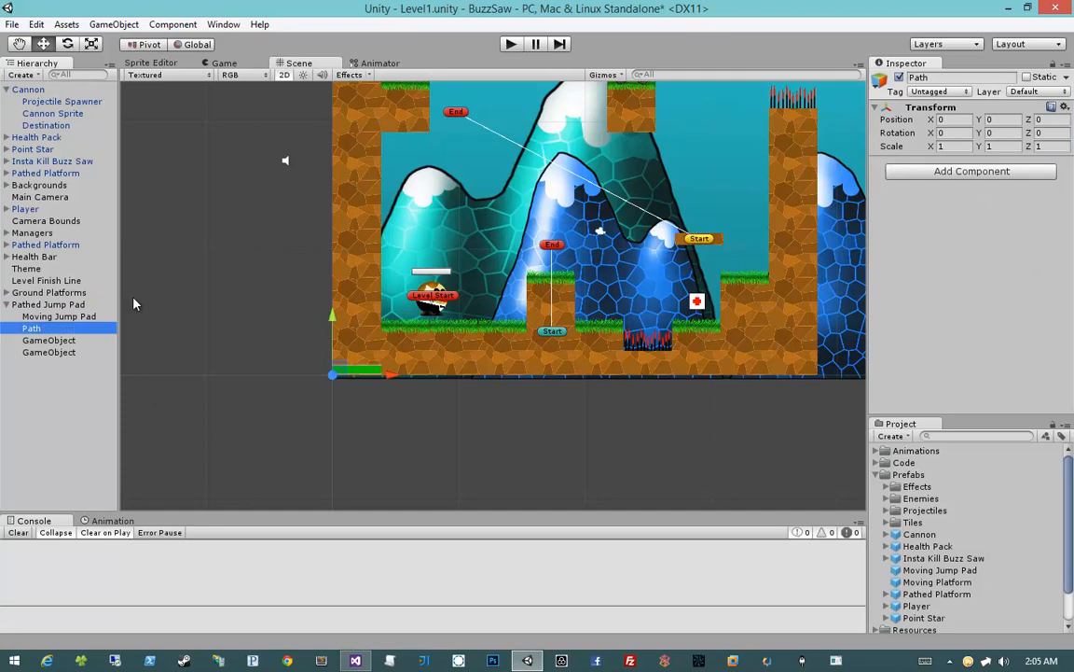
pyautogui.click(917, 174)
pyautogui.press('Return')
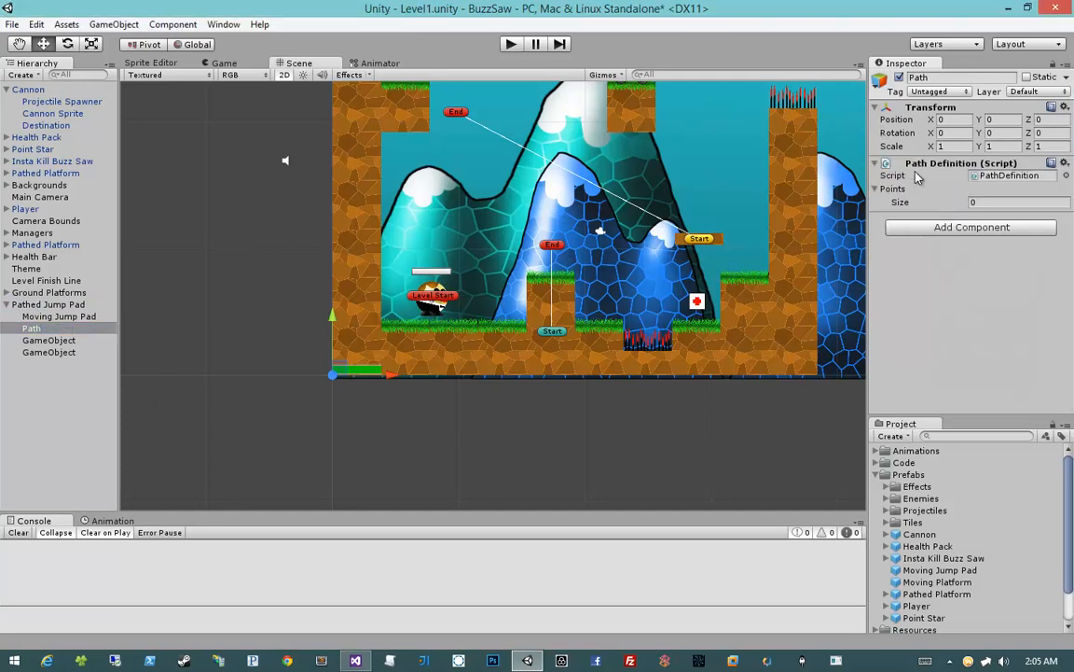
# Rename the two remaining empty children of Pathed Jump Pad as Start and End
pyautogui.click(66, 341)
pyautogui.click(67, 341)
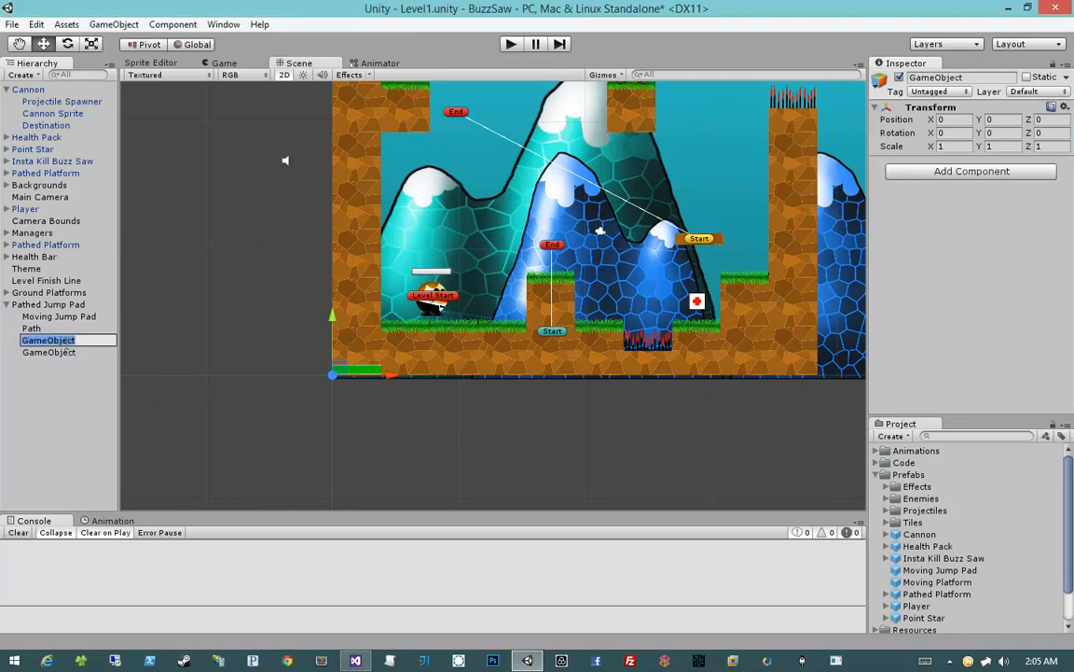
pyautogui.write('Start')
pyautogui.press('Return')
pyautogui.click(70, 352)
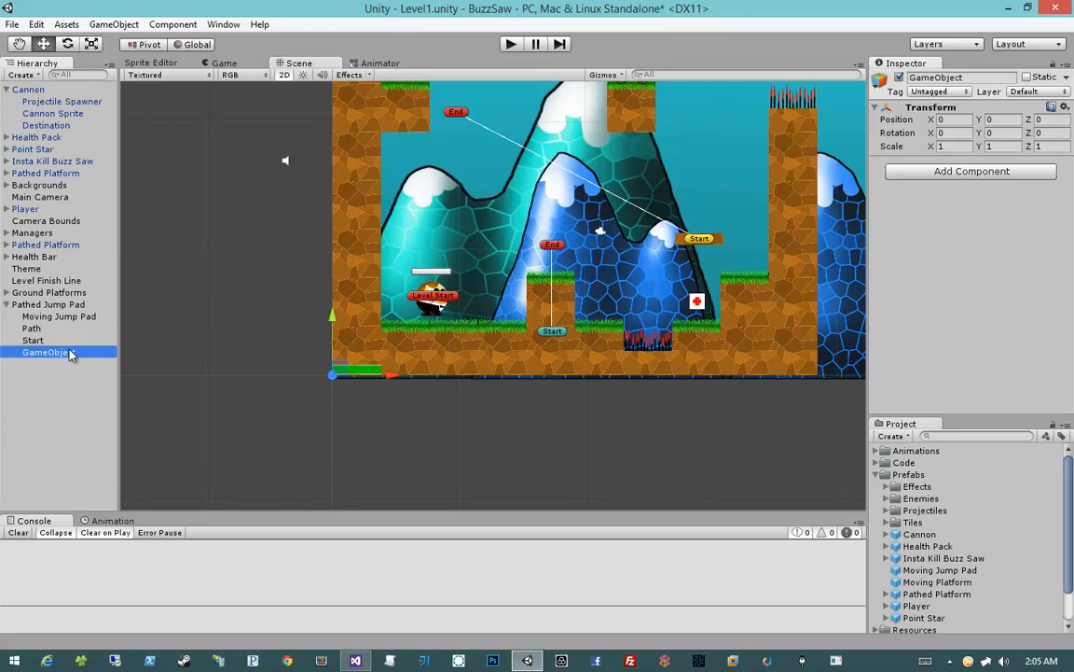
pyautogui.click(70, 352)
pyautogui.write('End')
pyautogui.press('Return')
# Give the Start object a yellow label icon and the End object a red label icon
pyautogui.click(68, 341)
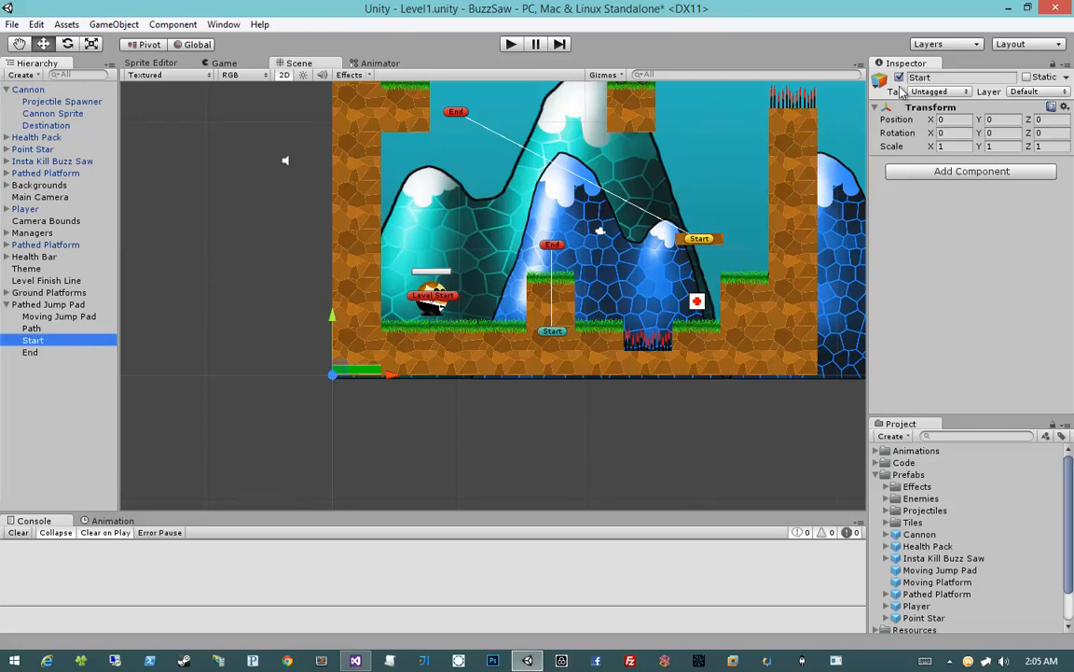
pyautogui.click(881, 81)
pyautogui.click(884, 126)
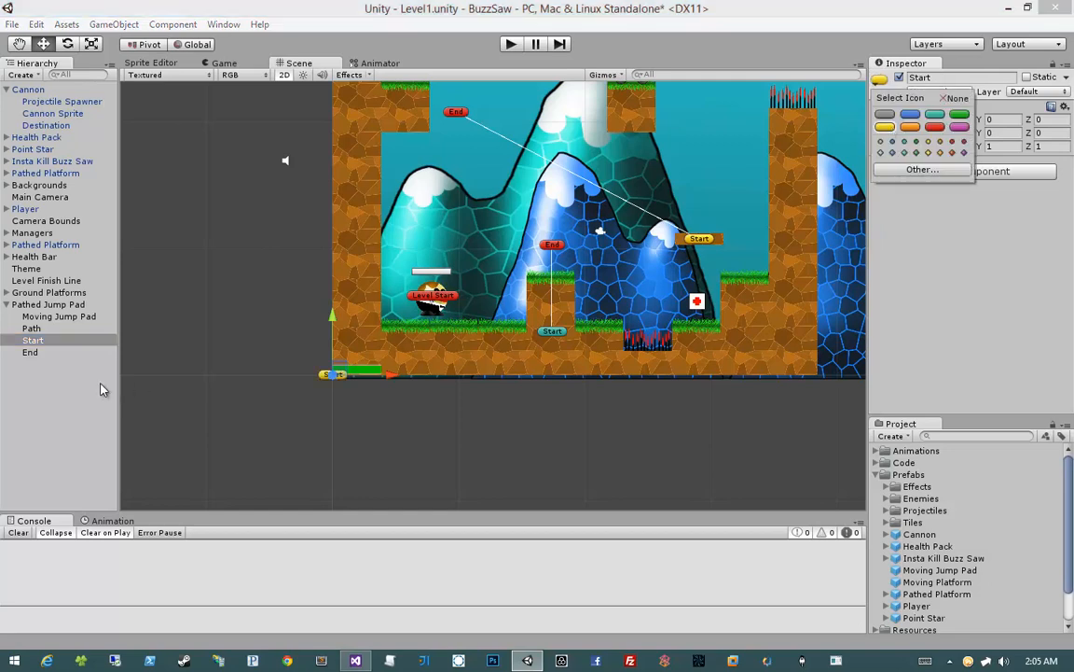
pyautogui.click(56, 360)
pyautogui.click(32, 352)
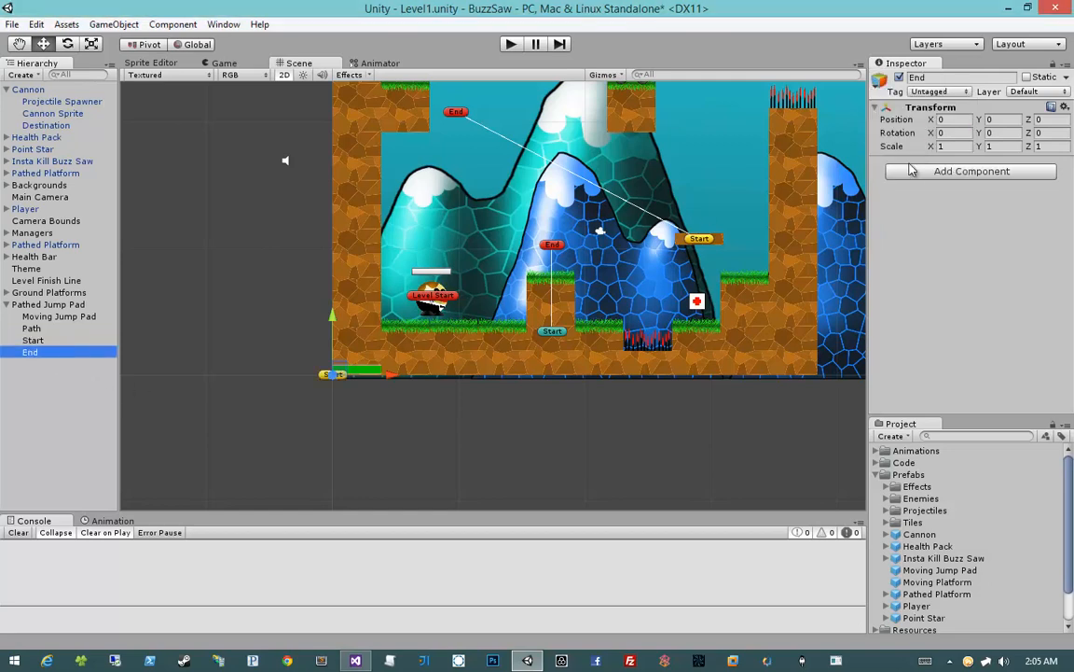
pyautogui.click(880, 81)
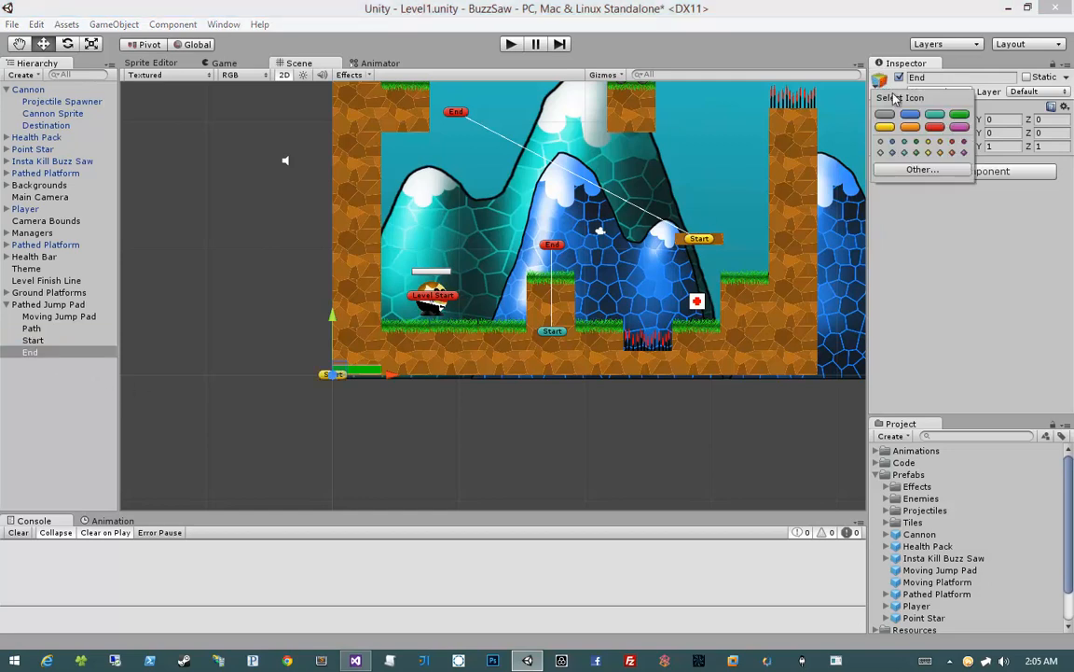
pyautogui.click(394, 385)
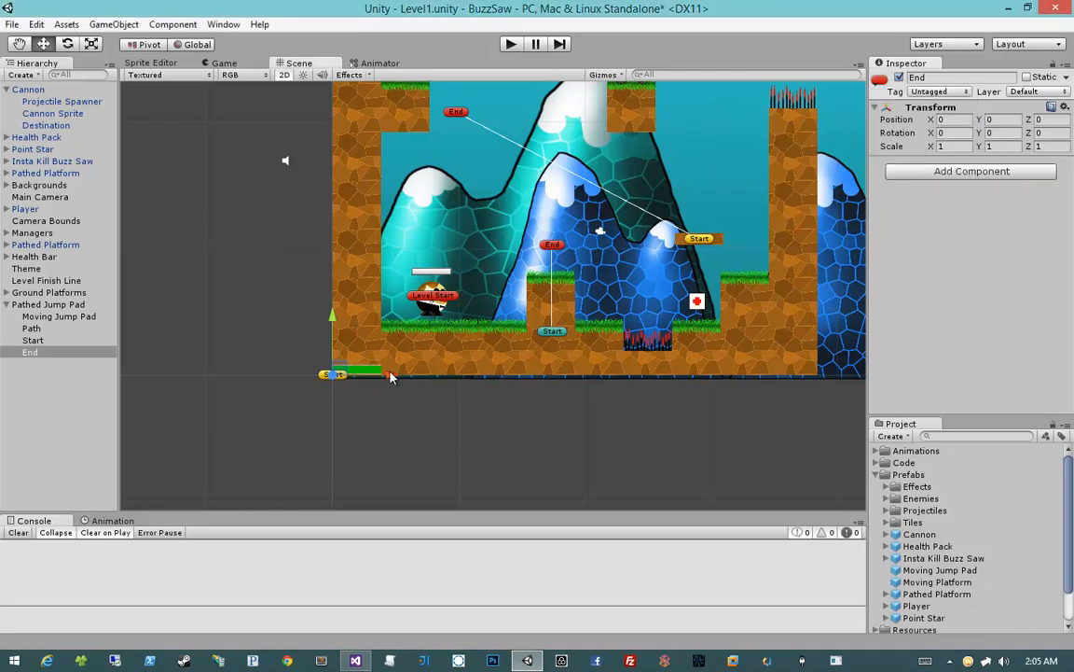
pyautogui.click(413, 422)
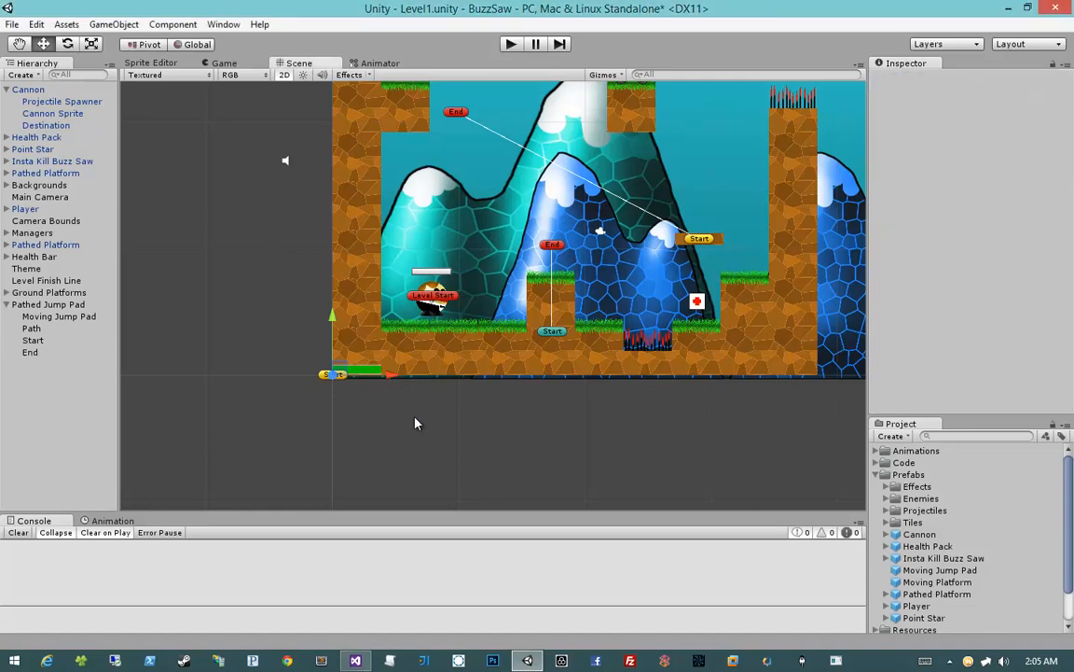
# Move End along X to about 7.27 and add Start and End, in that order, to the Path object's Points
pyautogui.click(65, 354)
pyautogui.moveTo(390, 374); pyautogui.dragTo(482, 375)
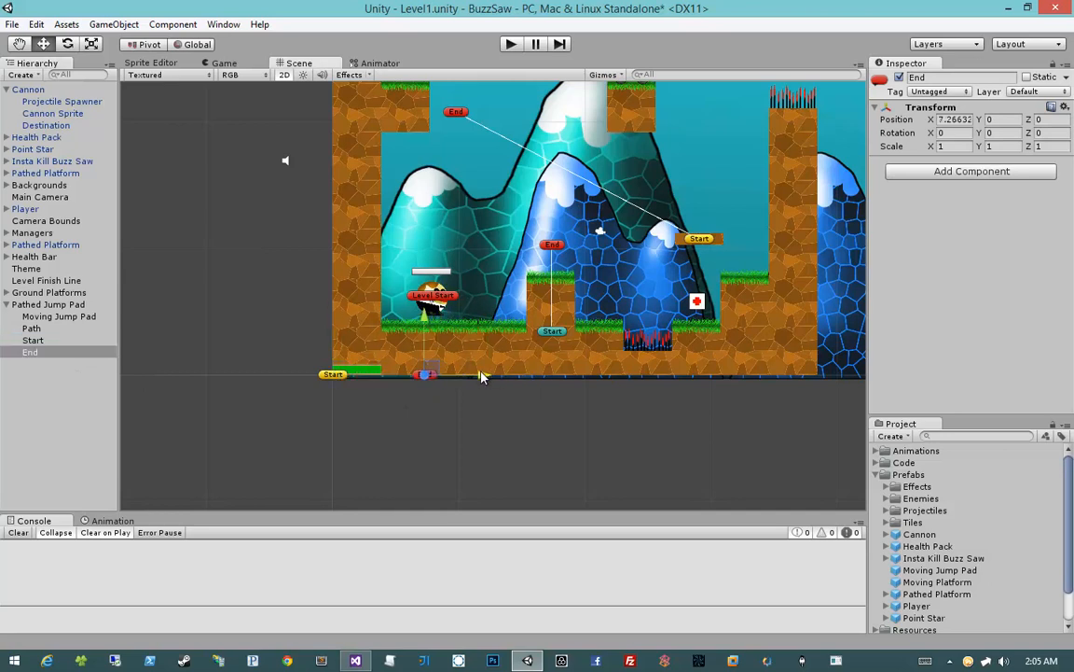
pyautogui.click(57, 329)
pyautogui.moveTo(33, 340); pyautogui.dragTo(895, 190)
pyautogui.moveTo(32, 354); pyautogui.dragTo(895, 190)
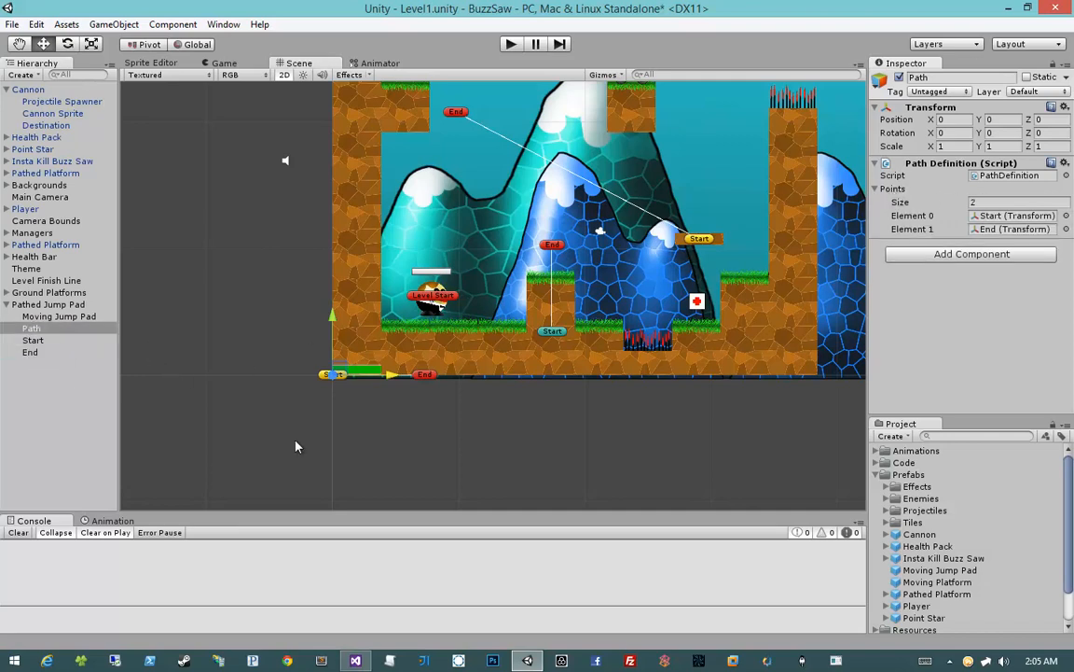
# Assign the Path object as the path of the Moving Jump Pad's Follow Path script
pyautogui.click(58, 317)
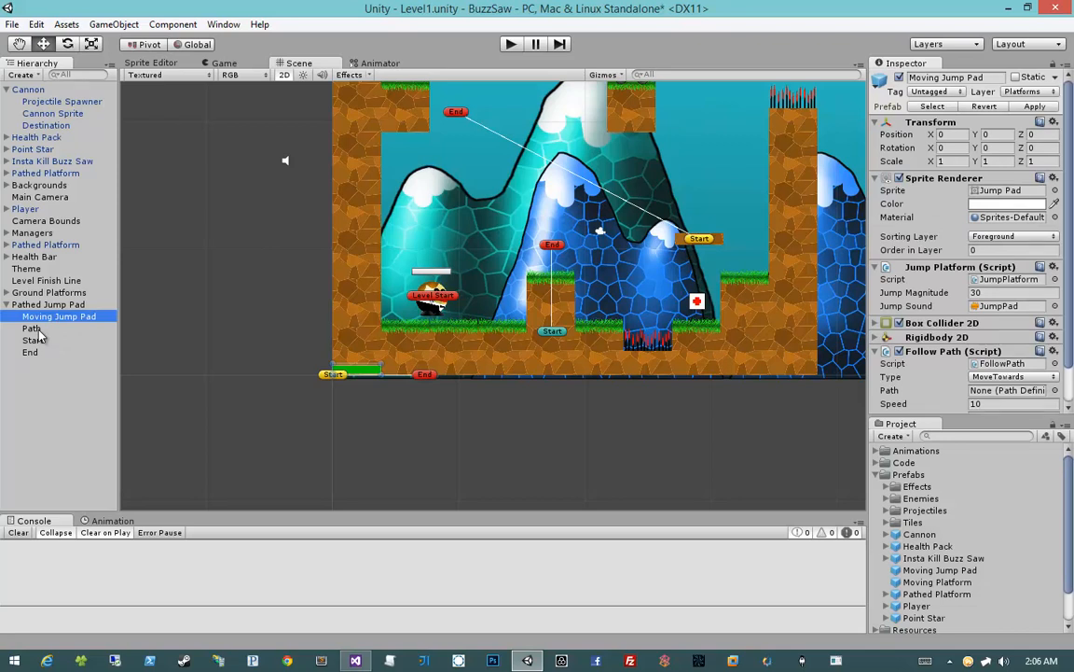
pyautogui.scroll(-2, 886, 298)
pyautogui.moveTo(34, 331); pyautogui.dragTo(940, 350)
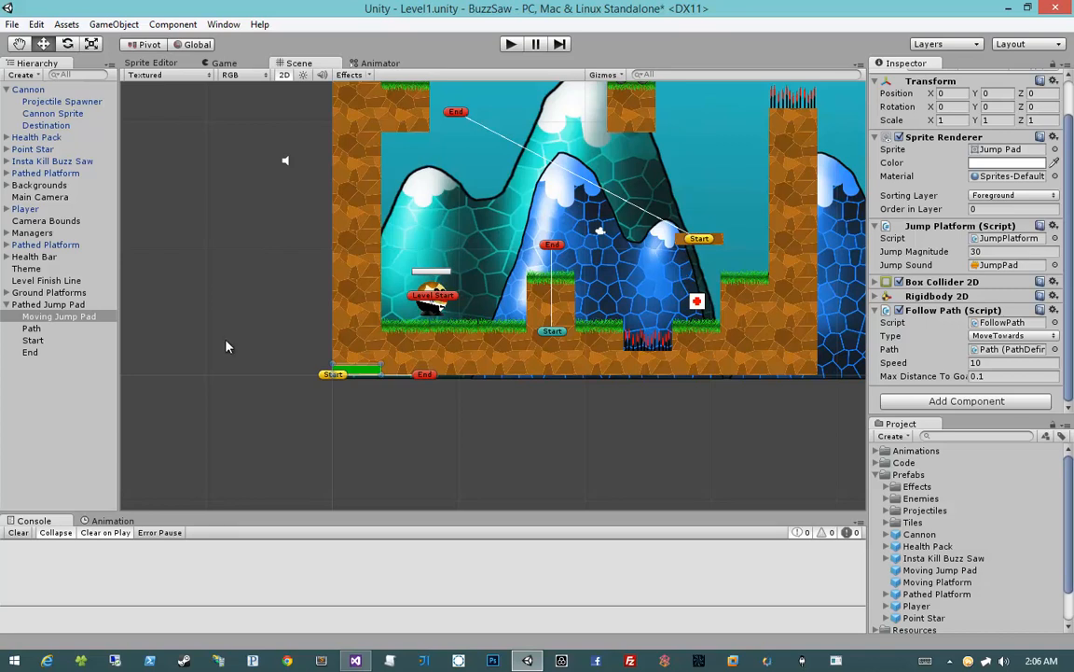
# Save the Pathed Jump Pad group as a prefab in the Prefabs folder
pyautogui.click(70, 307)
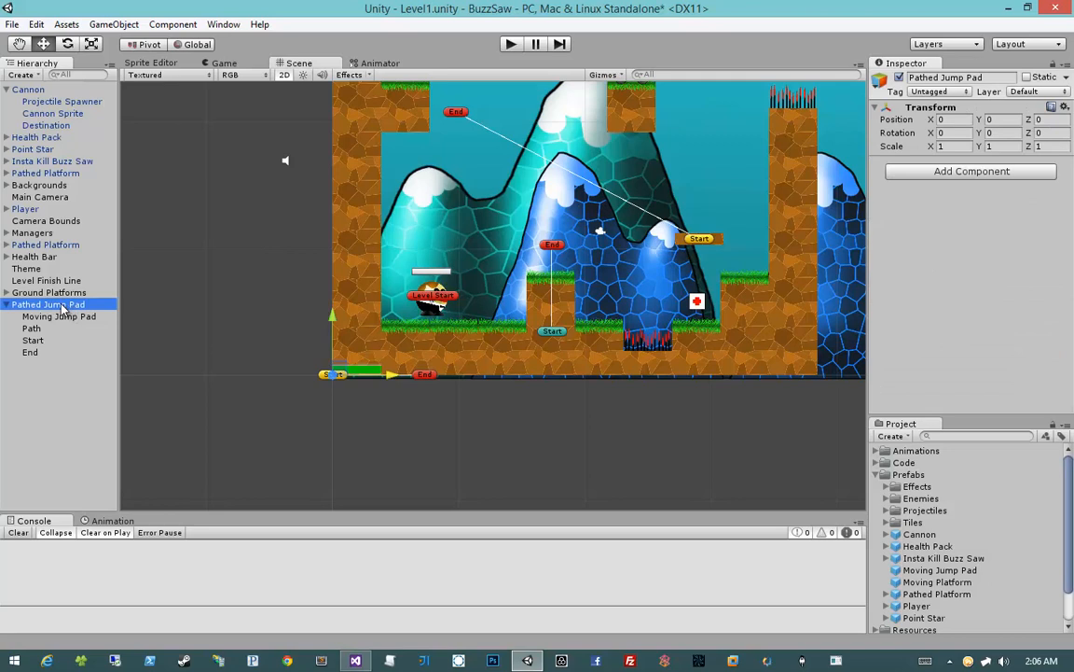
pyautogui.moveTo(62, 305); pyautogui.dragTo(926, 477)
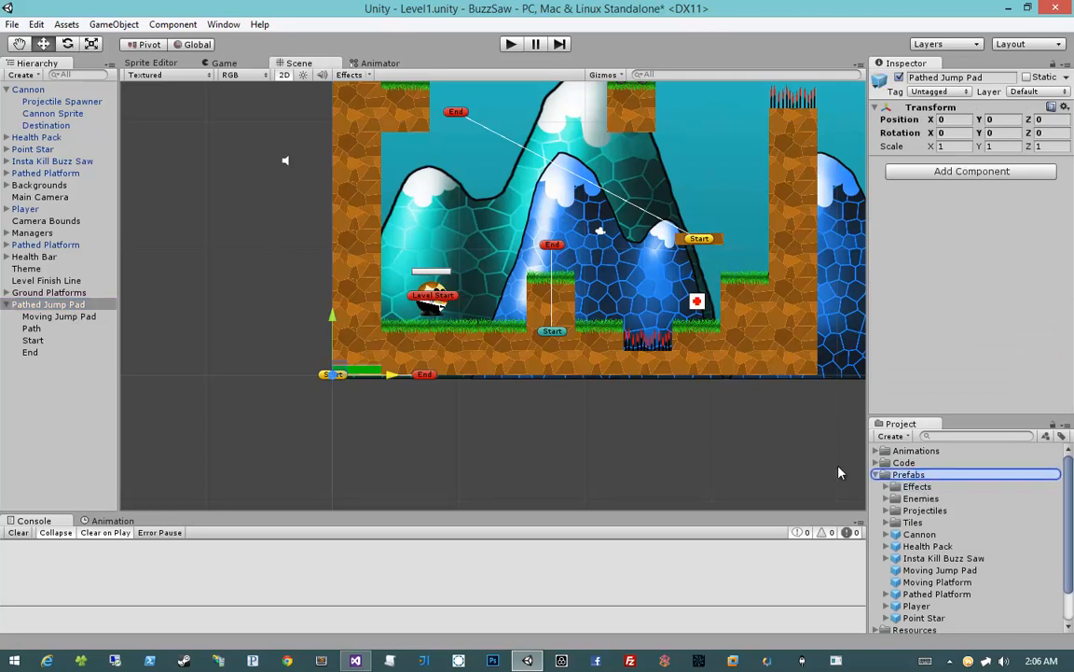
pyautogui.scroll(-2, 949, 512)
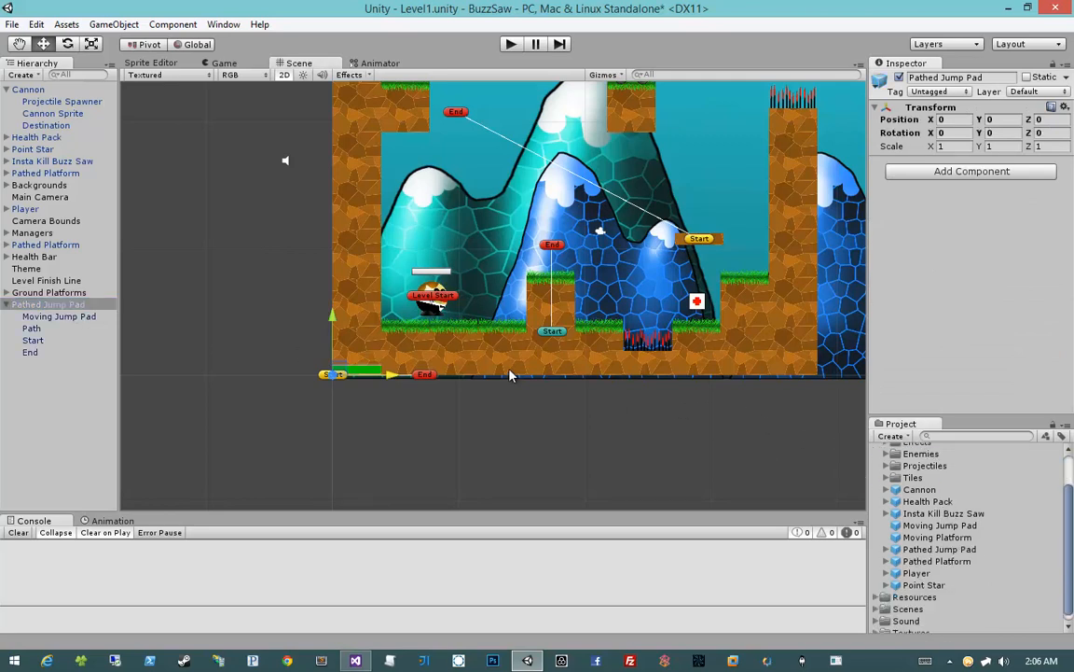
# Move the Pathed Jump Pad between the cannon ledge and the spiked column, at about X 30.26, Y 15.75
pyautogui.moveTo(508, 352); pyautogui.dragTo(469, 385, button='middle')
pyautogui.scroll(-5, 475, 385)
pyautogui.moveTo(587, 328); pyautogui.dragTo(549, 356, button='middle')
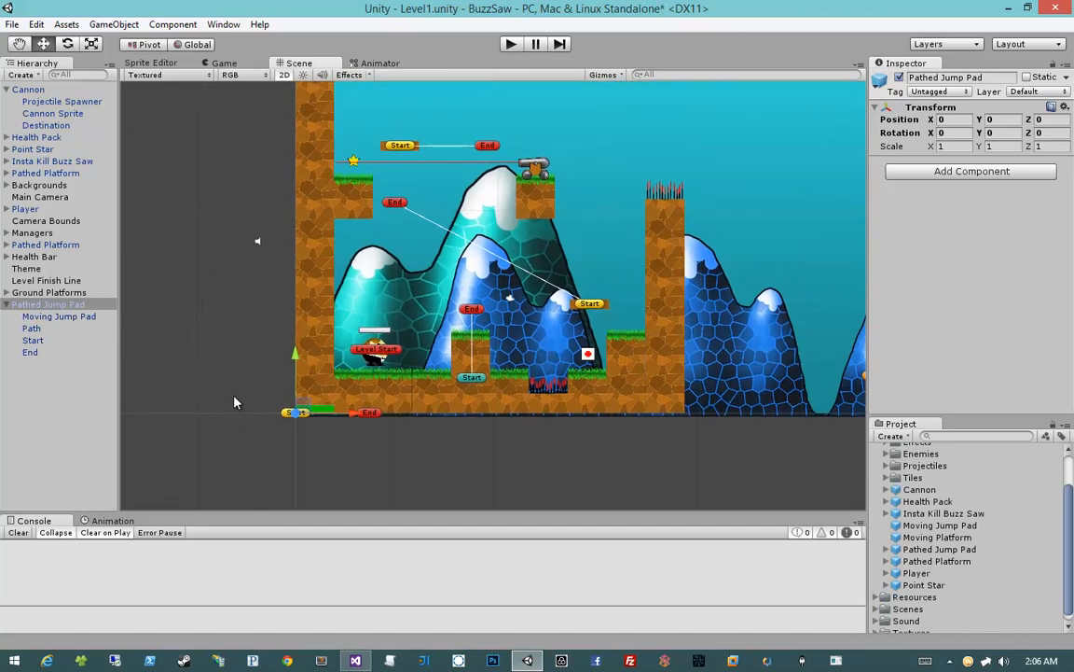
pyautogui.moveTo(304, 412); pyautogui.dragTo(611, 267)
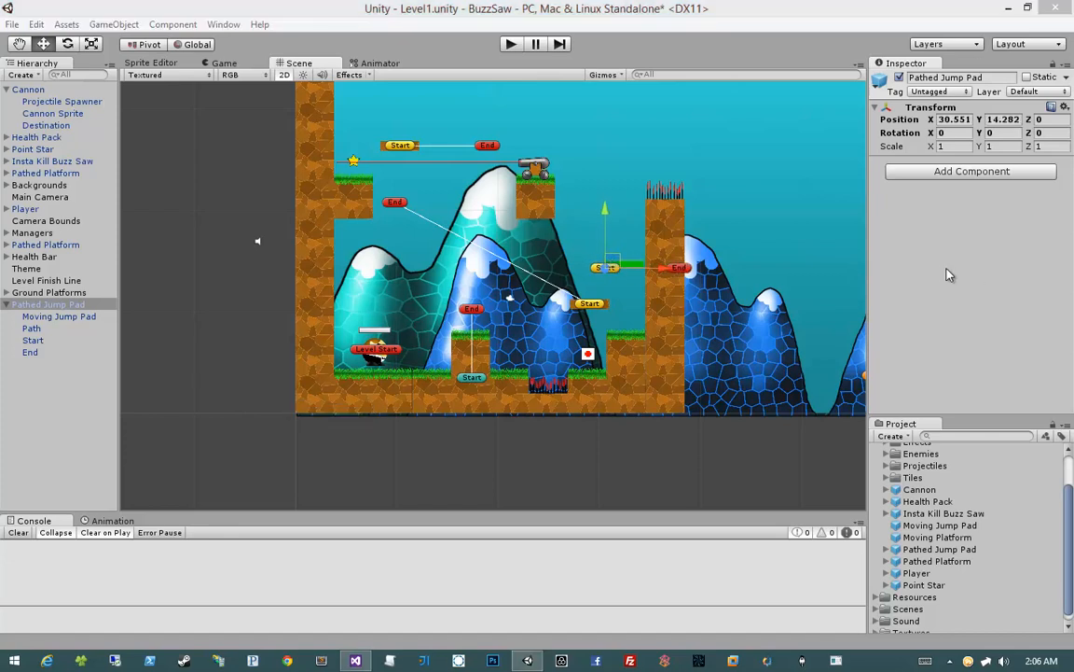
pyautogui.moveTo(613, 261)
pyautogui.mouseDown()
pyautogui.moveTo(625, 244)
pyautogui.moveTo(589, 248)
pyautogui.moveTo(609, 248)
pyautogui.mouseUp()
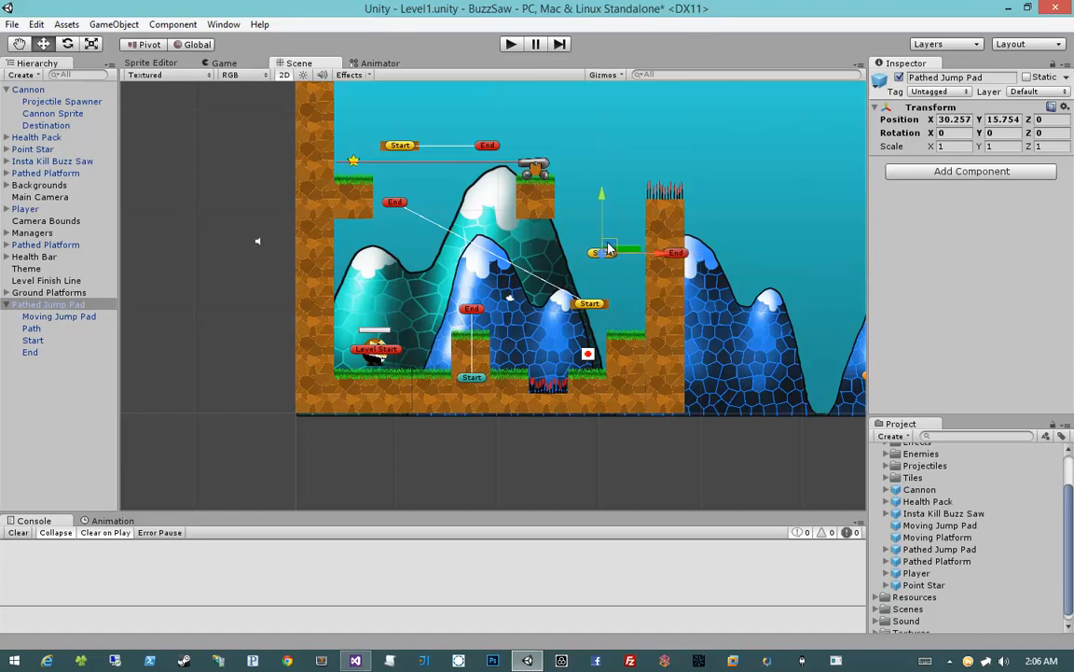
# Set the Pathed Jump Pad's End point to X 0 and raise it to about Y 4.48 for a vertical path
pyautogui.click(551, 225)
pyautogui.click(607, 237)
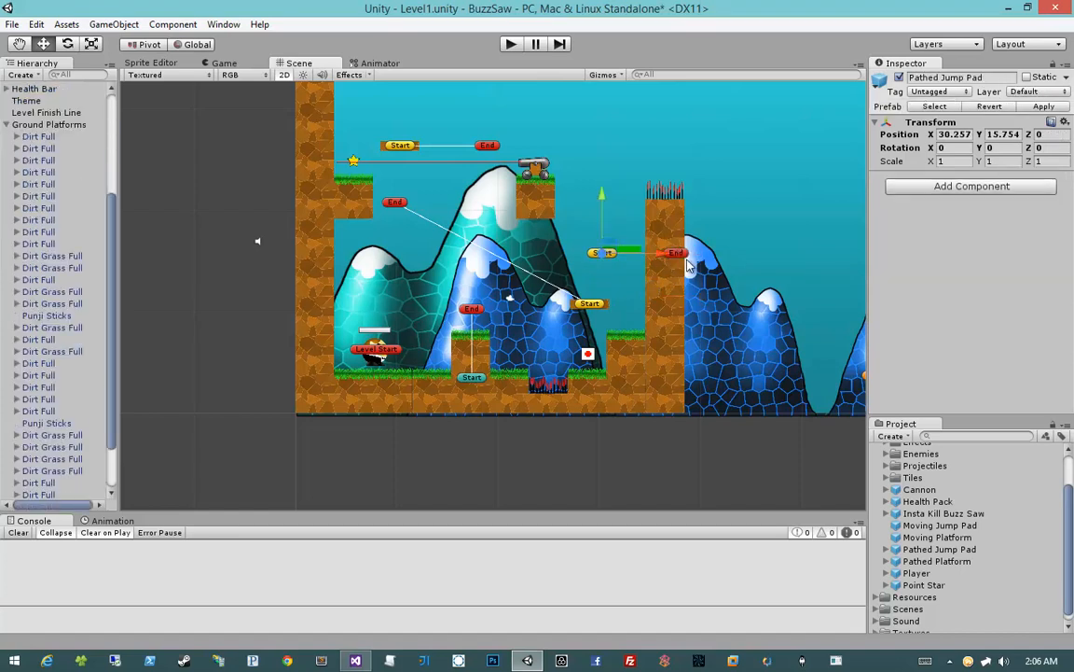
pyautogui.click(682, 254)
pyautogui.click(597, 255)
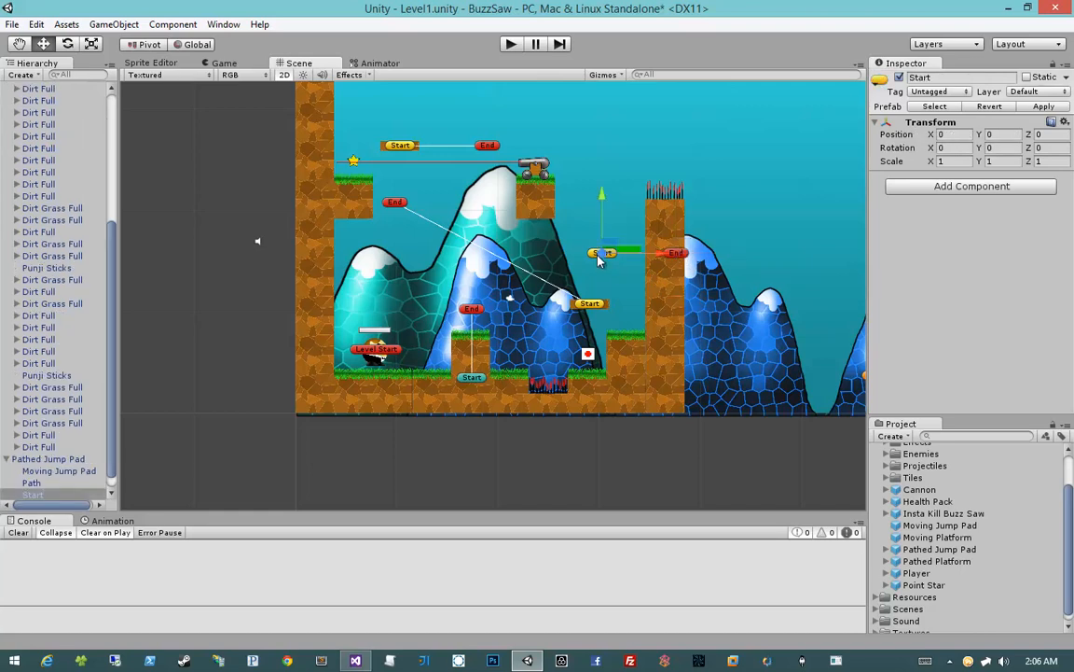
pyautogui.click(686, 256)
pyautogui.click(956, 135)
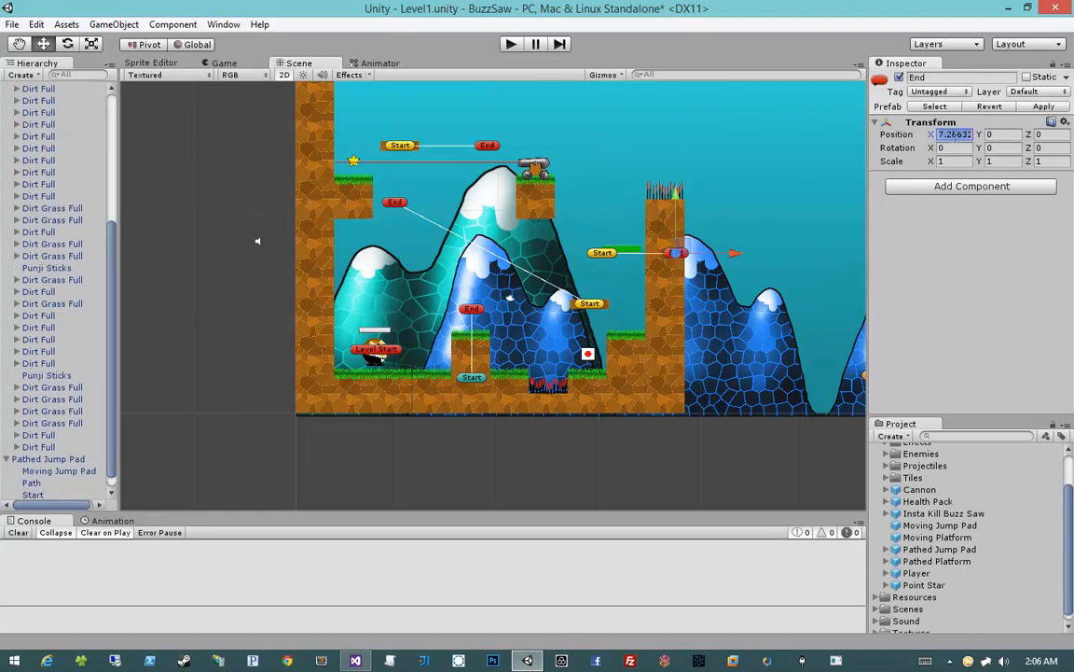
pyautogui.write('-')
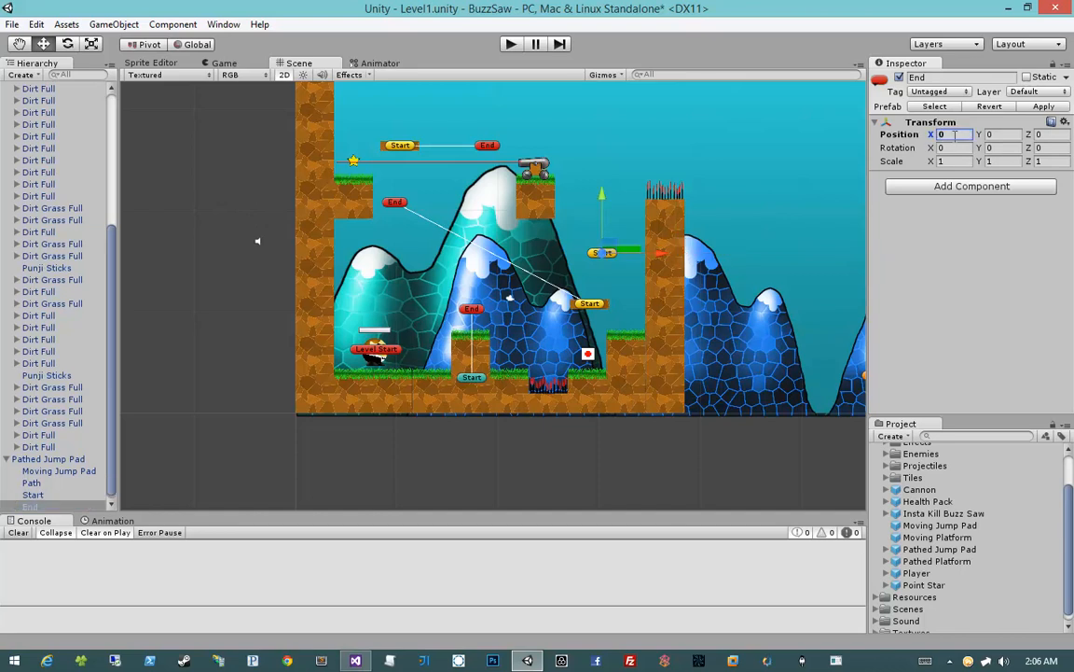
pyautogui.moveTo(601, 205)
pyautogui.mouseDown()
pyautogui.moveTo(604, 140)
pyautogui.moveTo(604, 159)
pyautogui.mouseUp()
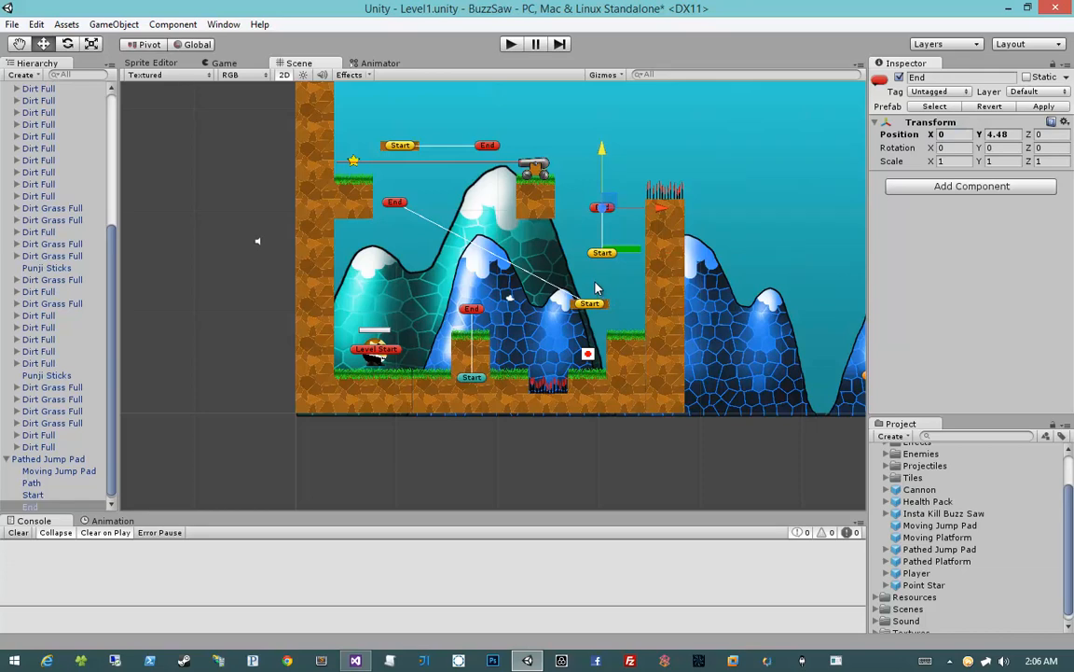
# Start a playtest of the level
pyautogui.click(511, 44)
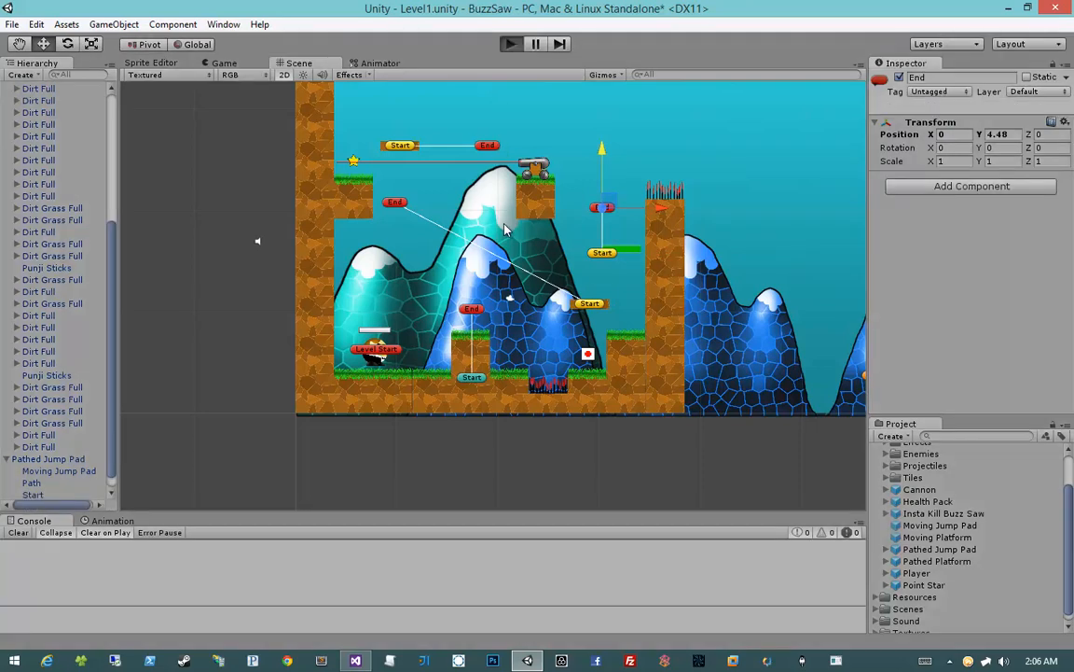
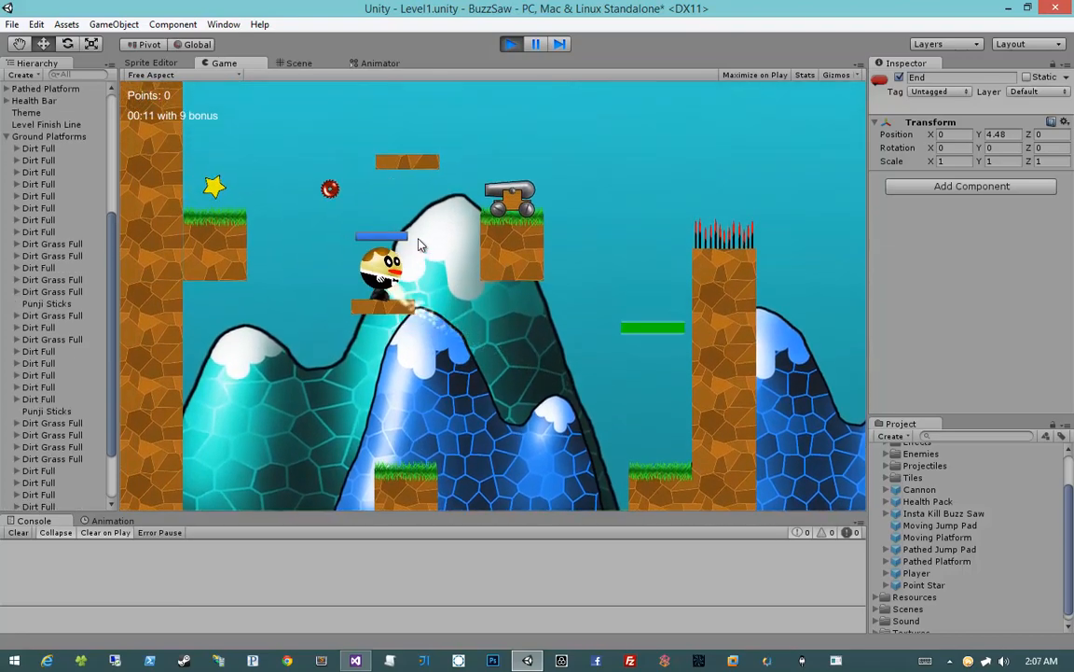
# Playtest the climb from the moving platform to the upper ledge, collect the star and shoot the cannon's red saws
pyautogui.press('space')
pyautogui.press('a')
pyautogui.press('d')
pyautogui.click(418, 245)
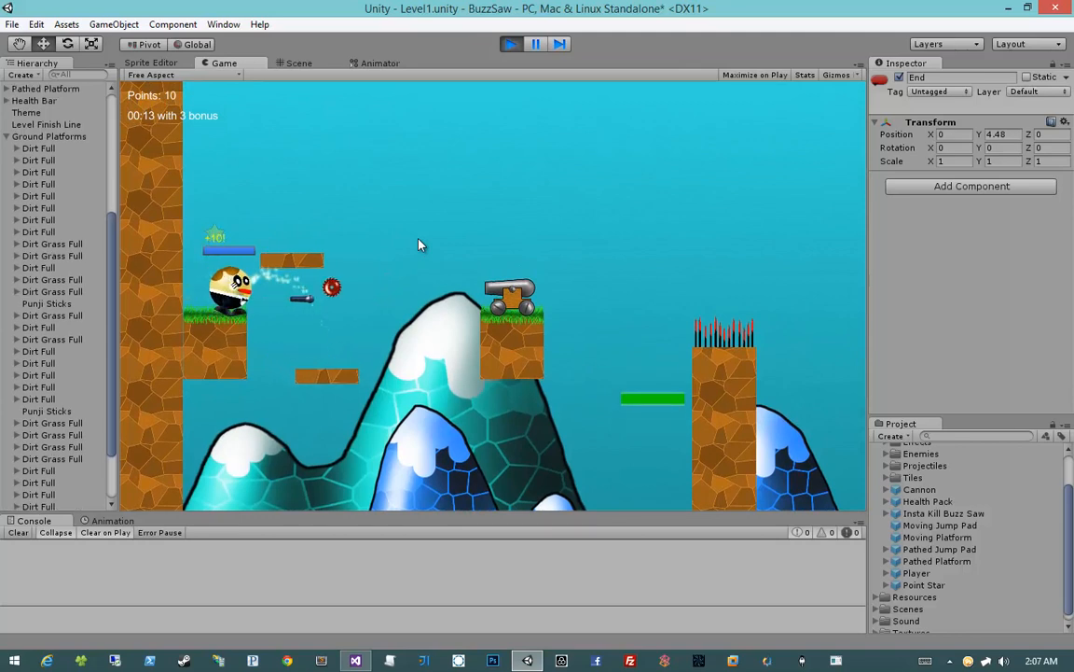
pyautogui.press('a')
pyautogui.press('d')
pyautogui.click(419, 246)
pyautogui.click(419, 245)
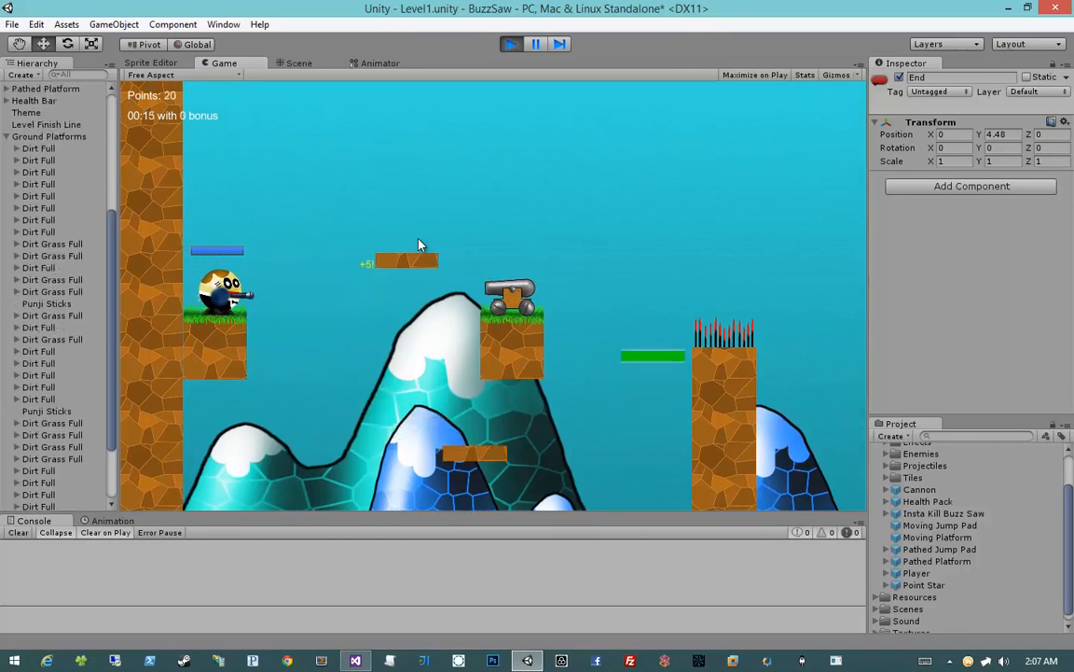
# Playtest the crossing by jumping via the upper moving platform over the cannon and bouncing off the Pathed Jump Pad
pyautogui.press('space')
pyautogui.press('d')
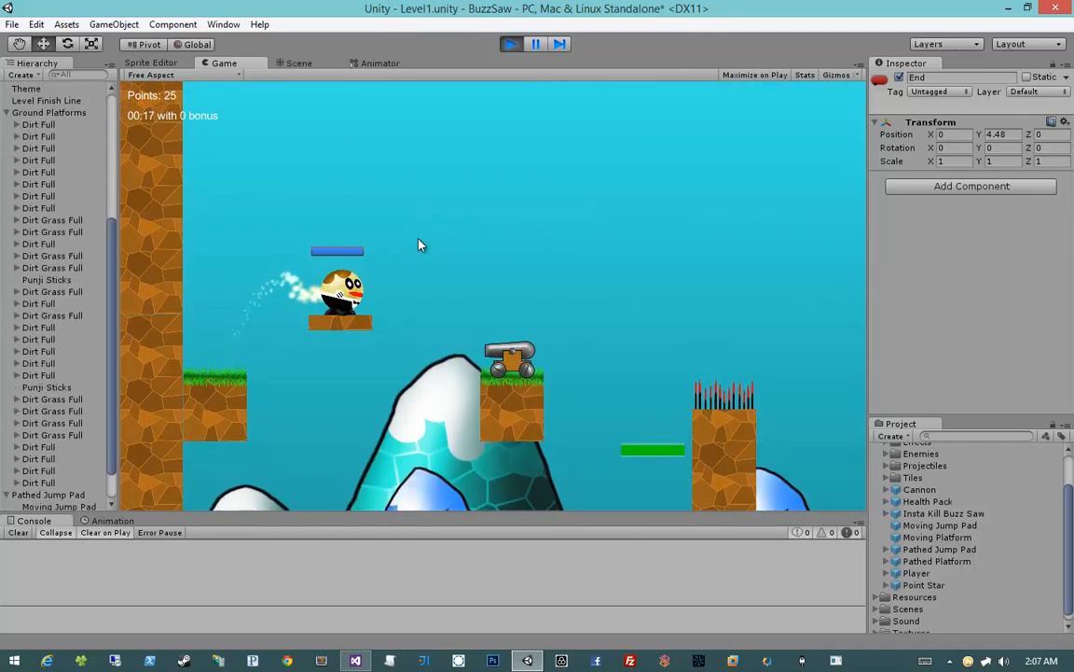
pyautogui.press('space')
pyautogui.press('d')
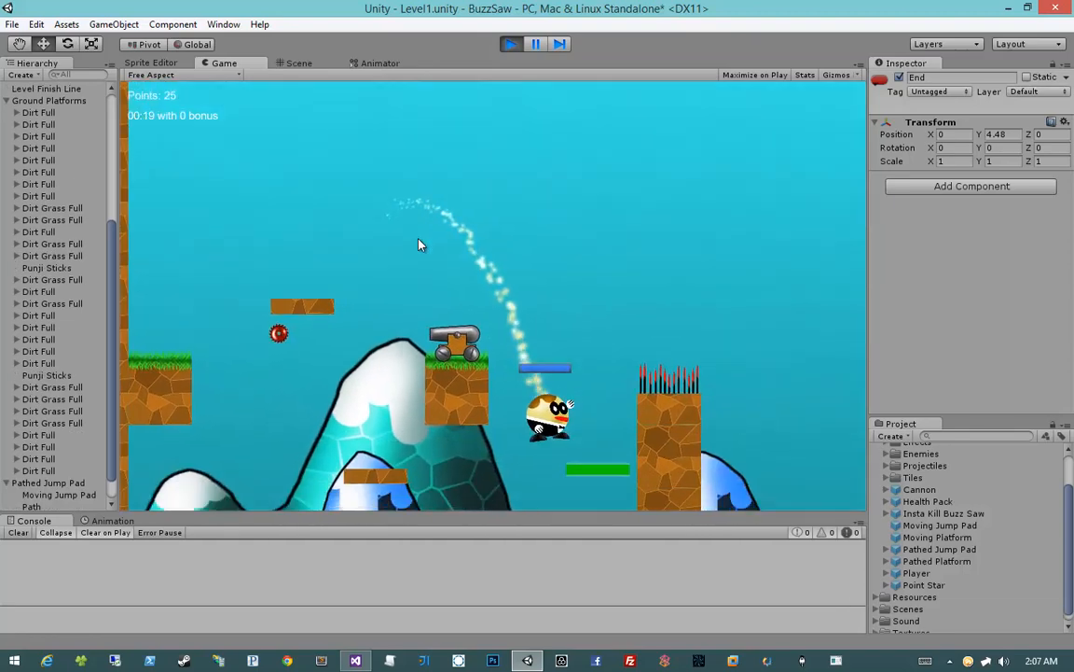
# Stop the playtest and save the Level1 scene
pyautogui.click(511, 45)
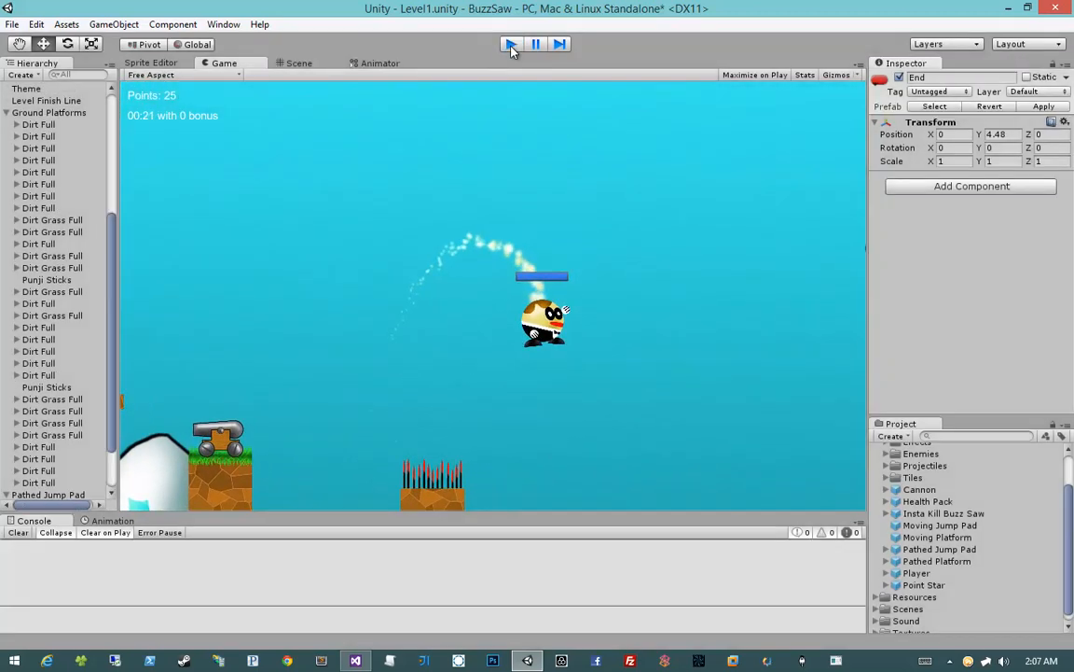
pyautogui.click(191, 291)
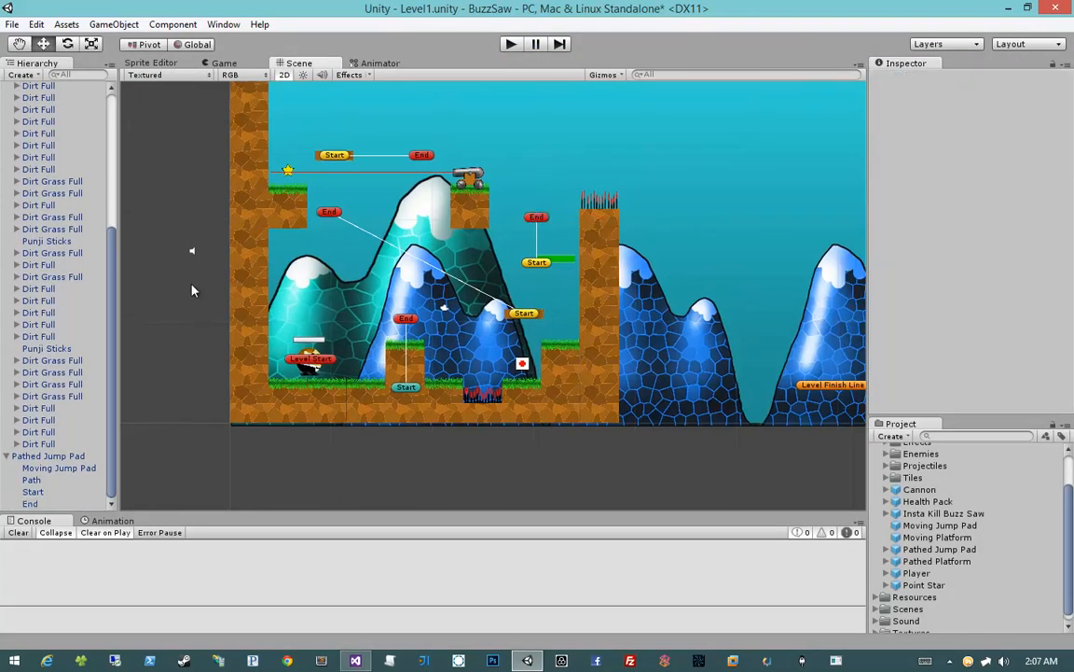
pyautogui.hotkey('ctrl', 's')
# Place the Water Trap sprite from Texture Atlas Main into the scene, in the open area beyond the spiked column
pyautogui.moveTo(659, 270); pyautogui.dragTo(610, 271, button='middle')
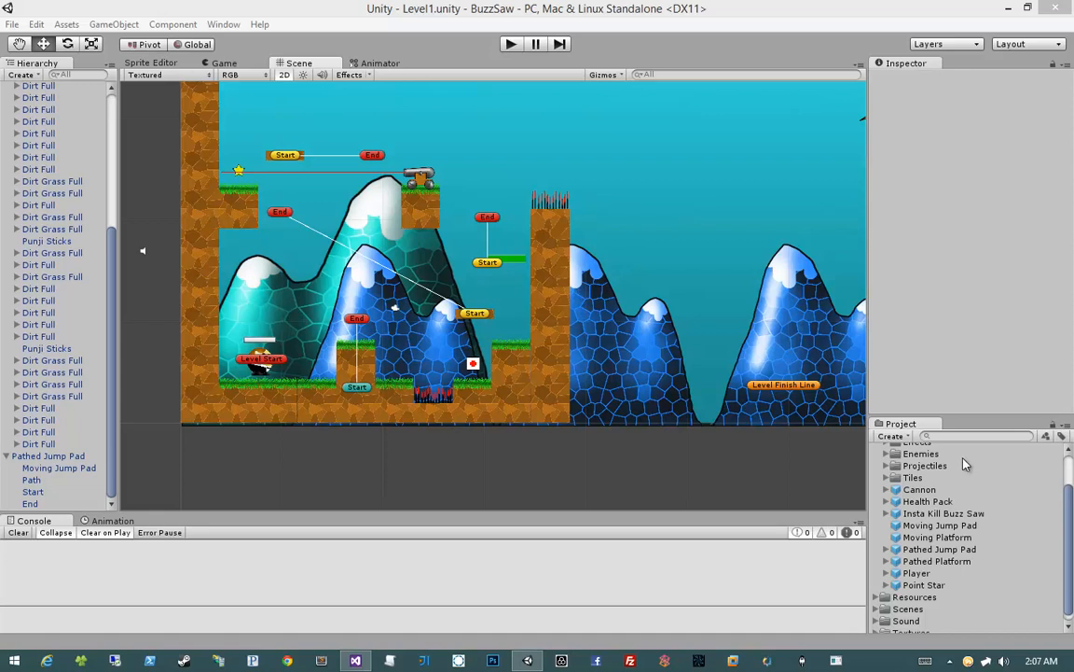
pyautogui.click(622, 464)
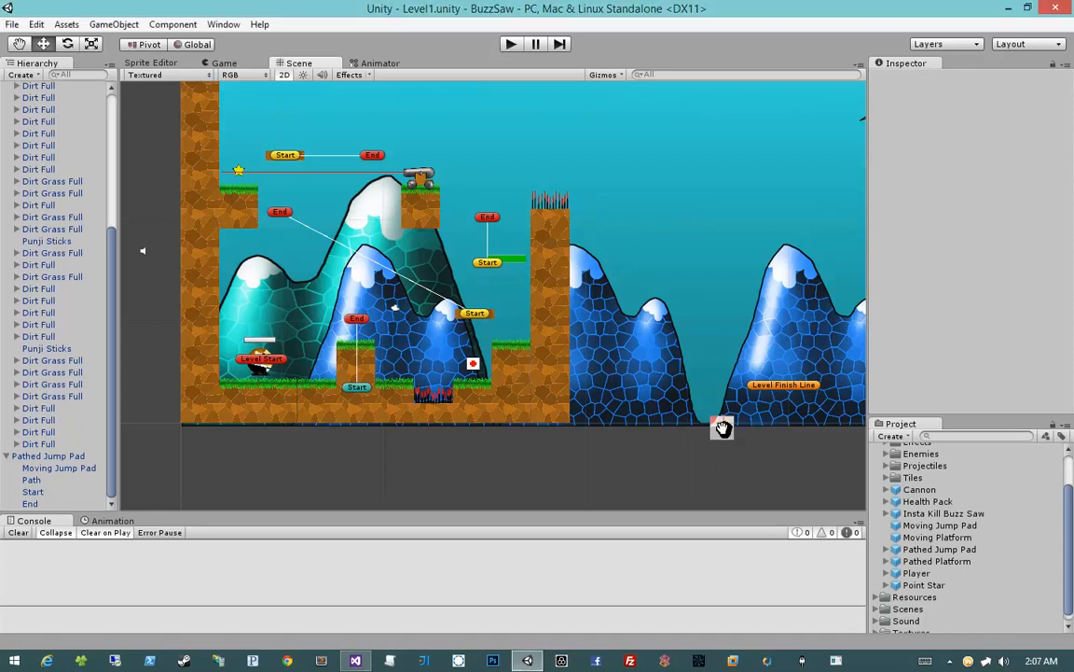
pyautogui.moveTo(723, 428); pyautogui.dragTo(687, 425, button='middle')
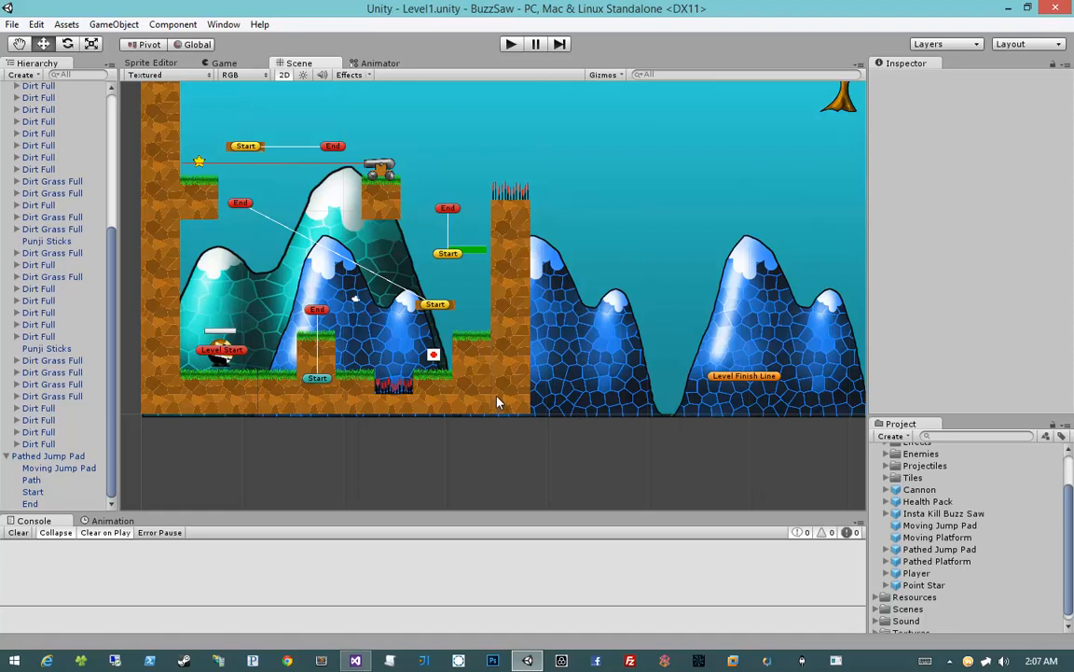
pyautogui.click(502, 370)
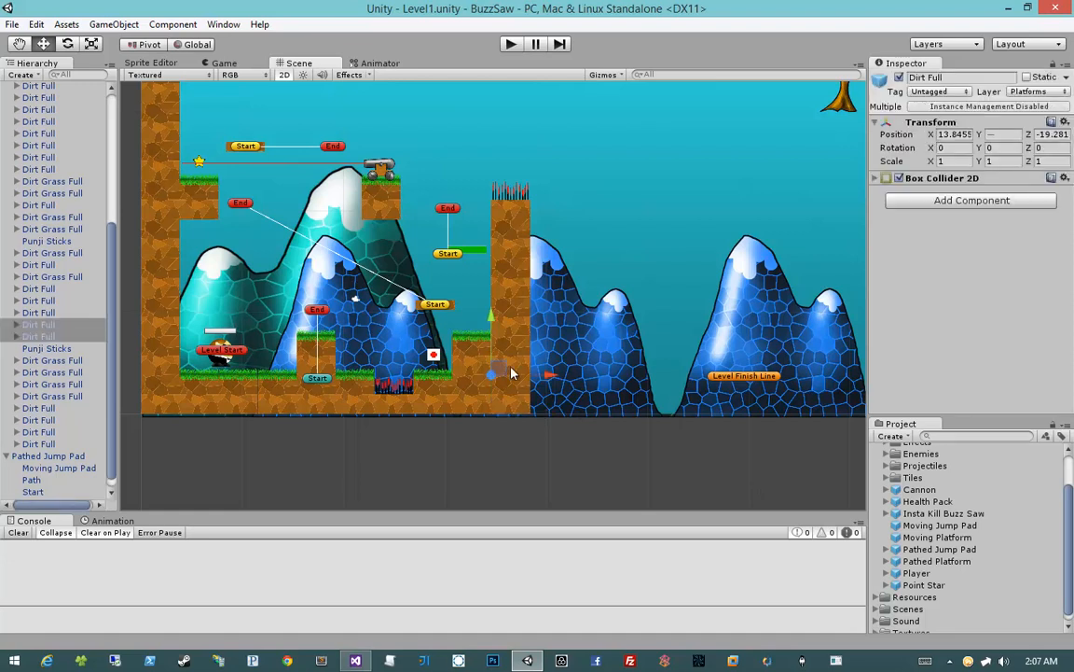
pyautogui.click(566, 446)
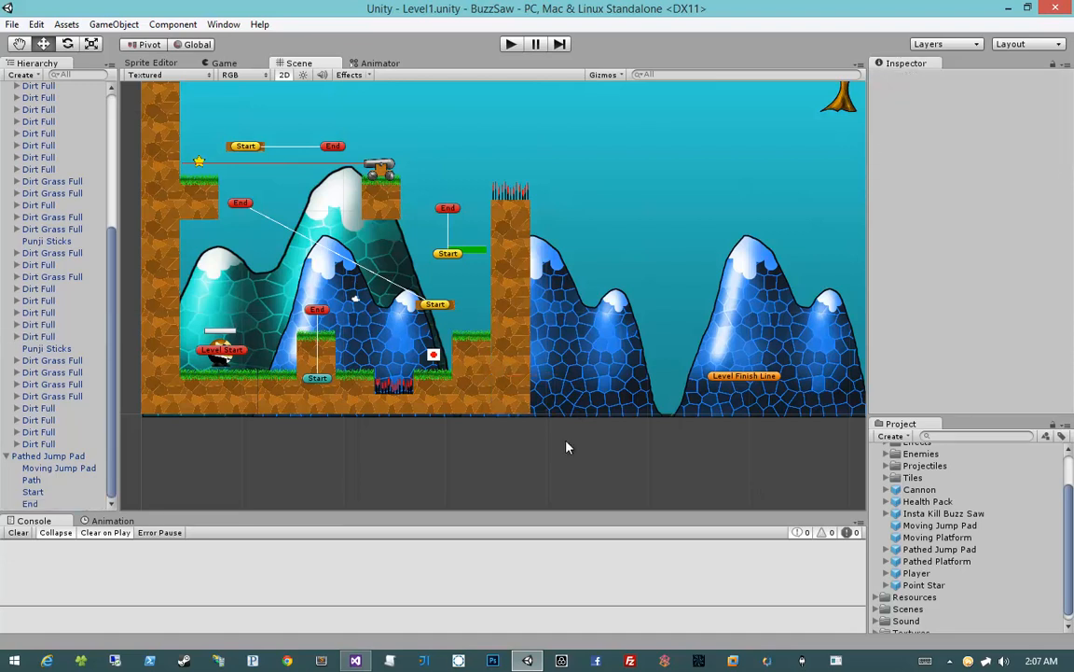
pyautogui.click(878, 631)
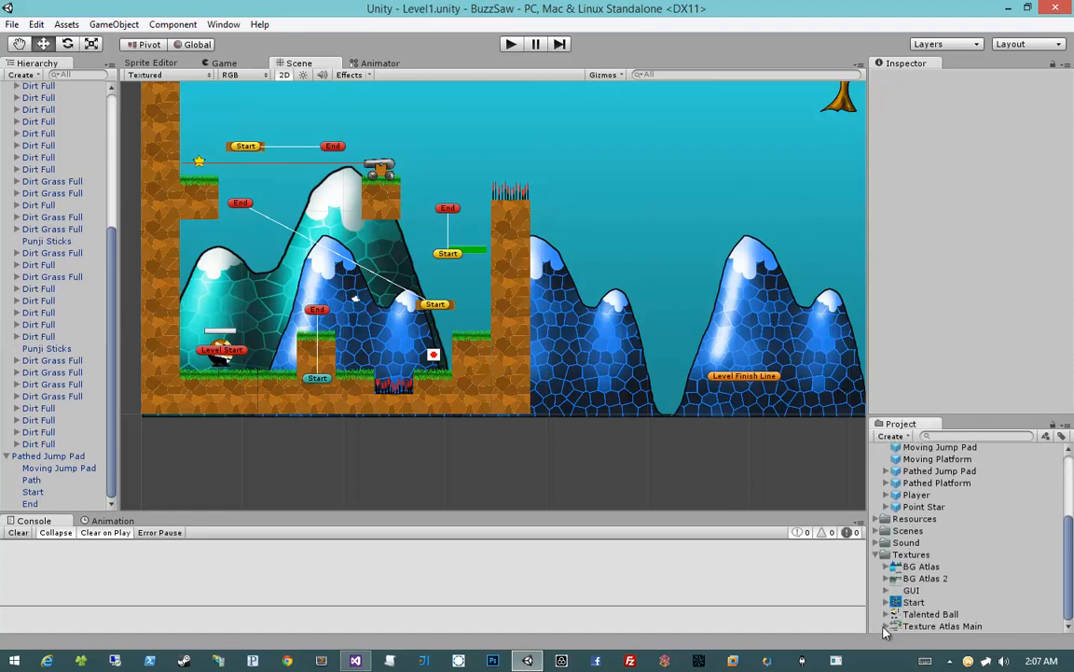
pyautogui.click(887, 613)
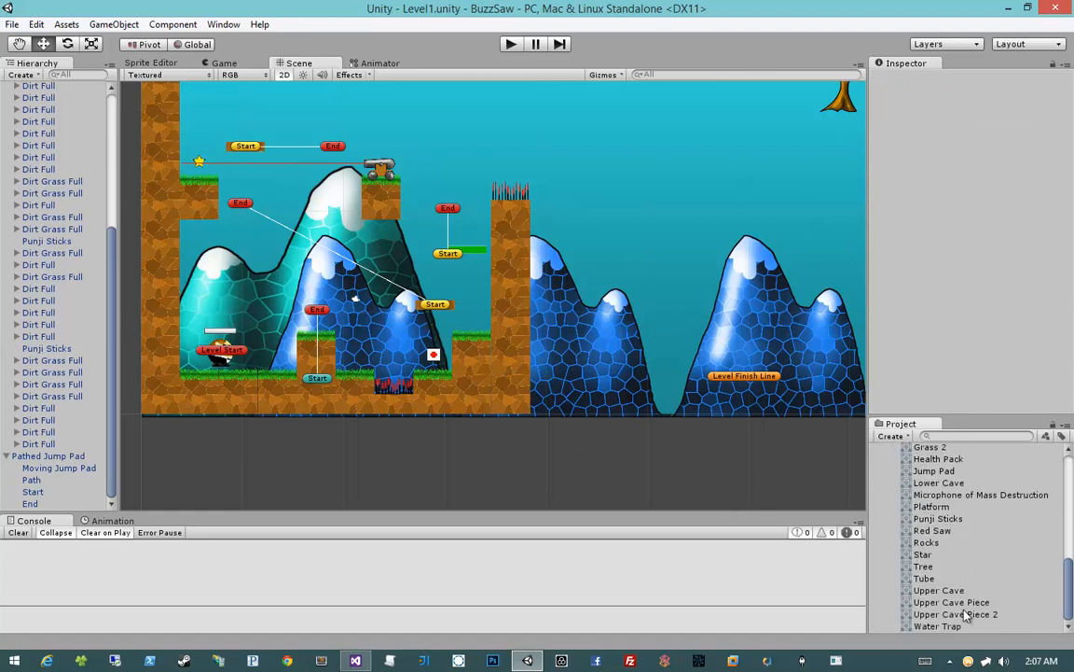
pyautogui.moveTo(938, 626); pyautogui.dragTo(648, 420)
# Reset the Water Trap's position to X 0, Y 0, Z 0
pyautogui.click(953, 121)
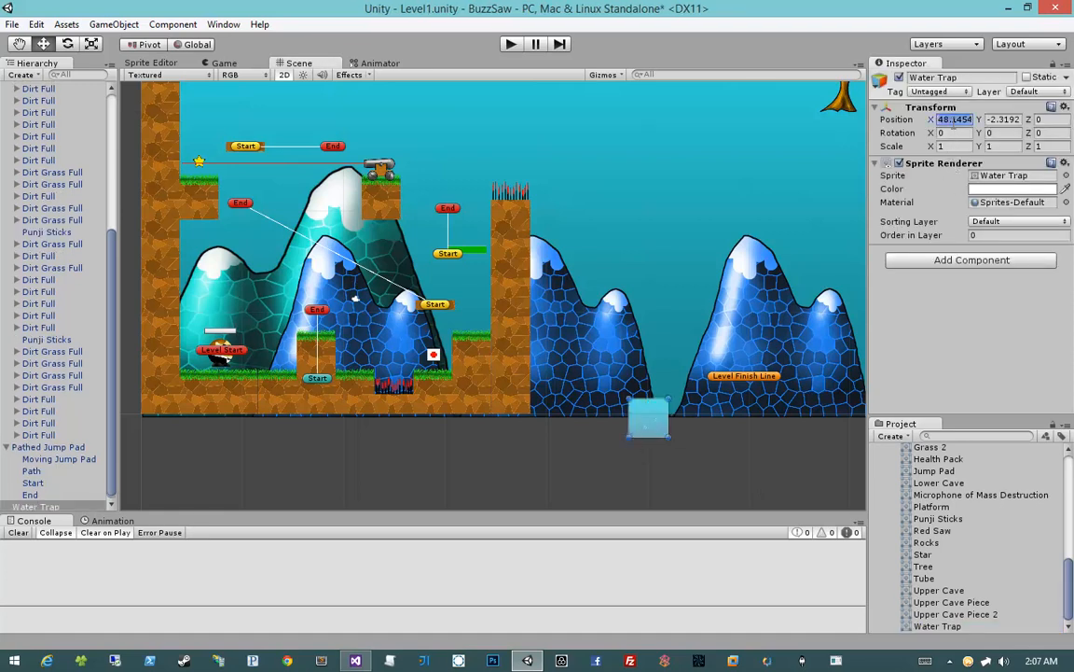
pyautogui.write('0')
pyautogui.press('Tab')
pyautogui.write('0')
pyautogui.press('Tab')
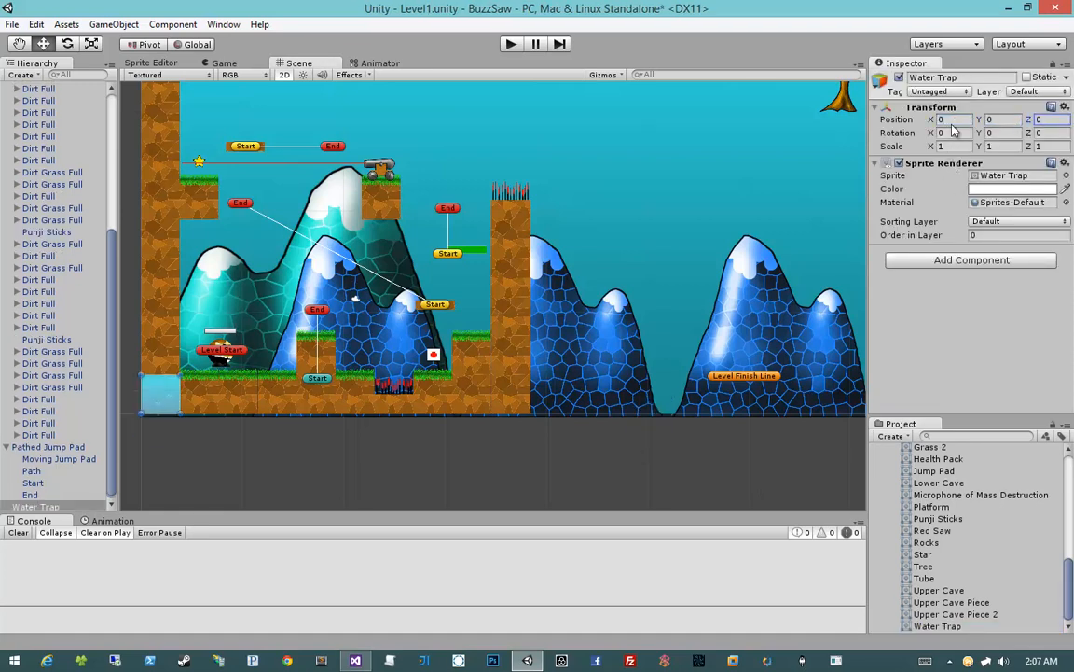
# Set the Water Trap's sorting layer to Foreground and move it against the far side of the spiked column's base, at X 38.4
pyautogui.click(1000, 222)
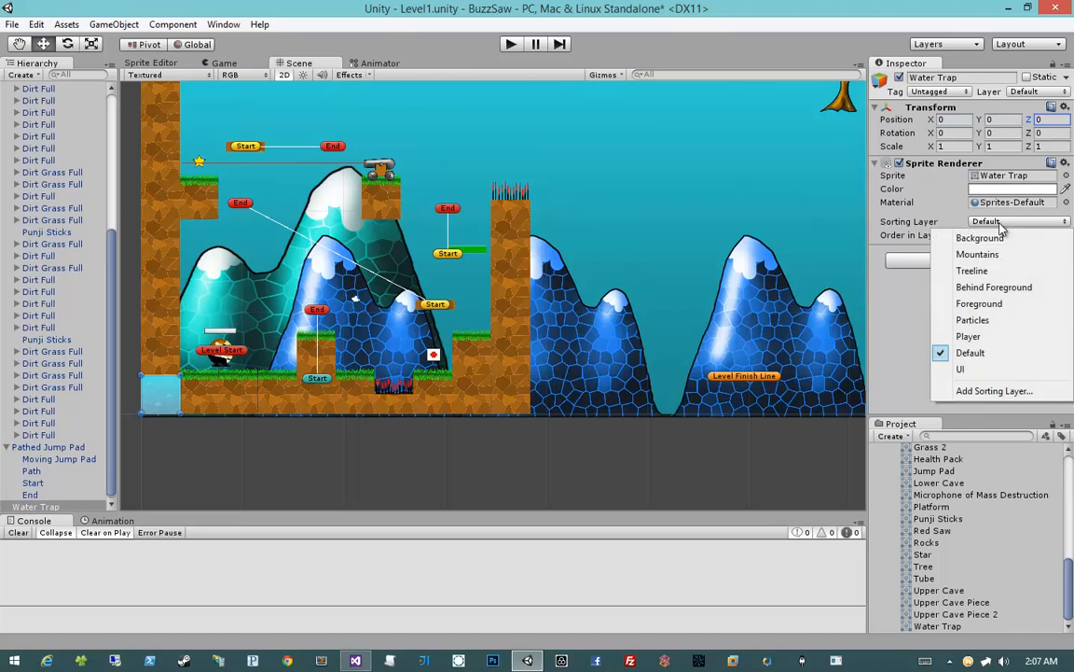
pyautogui.click(1007, 303)
pyautogui.moveTo(159, 406); pyautogui.dragTo(549, 406)
pyautogui.click(545, 451)
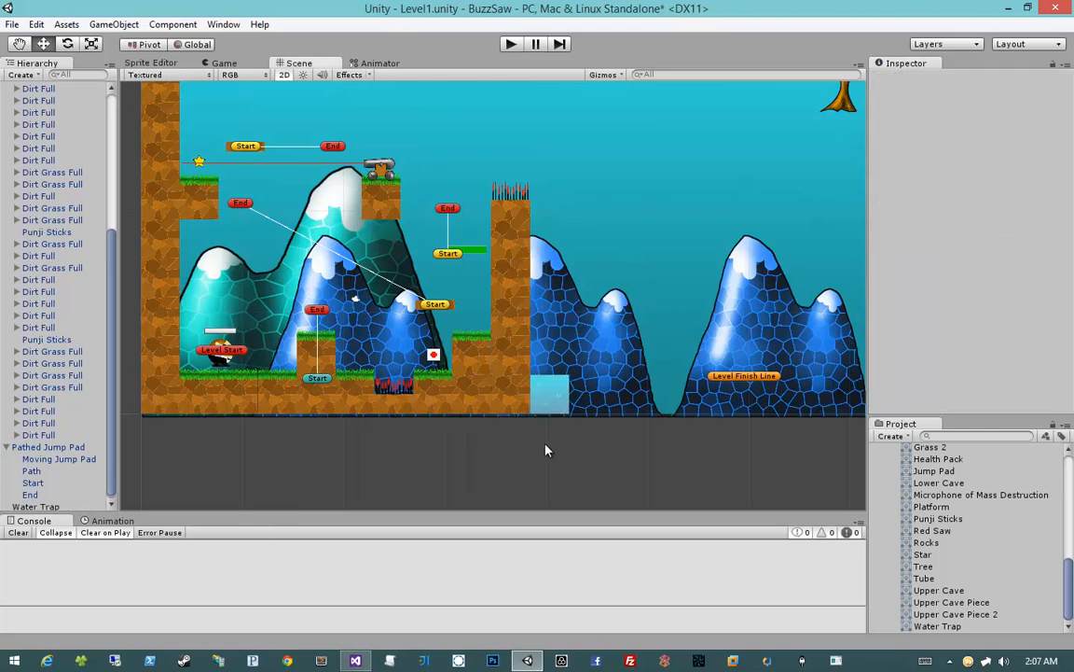
# Add the Insta Kill script to the Water Trap
pyautogui.click(552, 403)
pyautogui.click(976, 261)
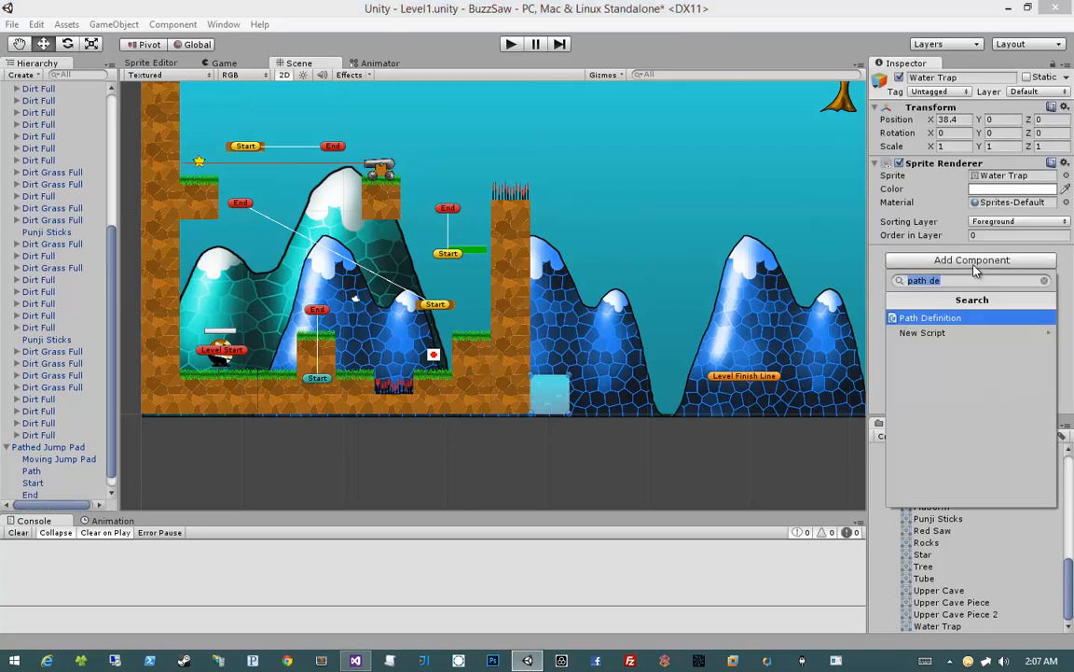
pyautogui.write('insta')
pyautogui.press('Return')
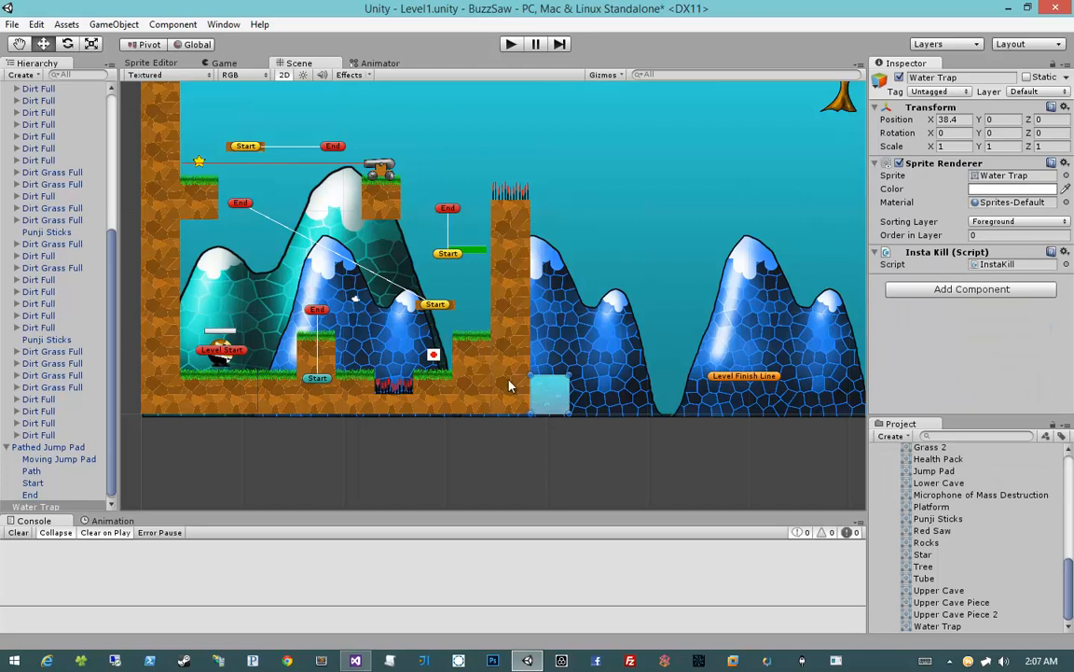
# Add a Box Collider 2D to the Water Trap and make it a trigger
pyautogui.click(986, 292)
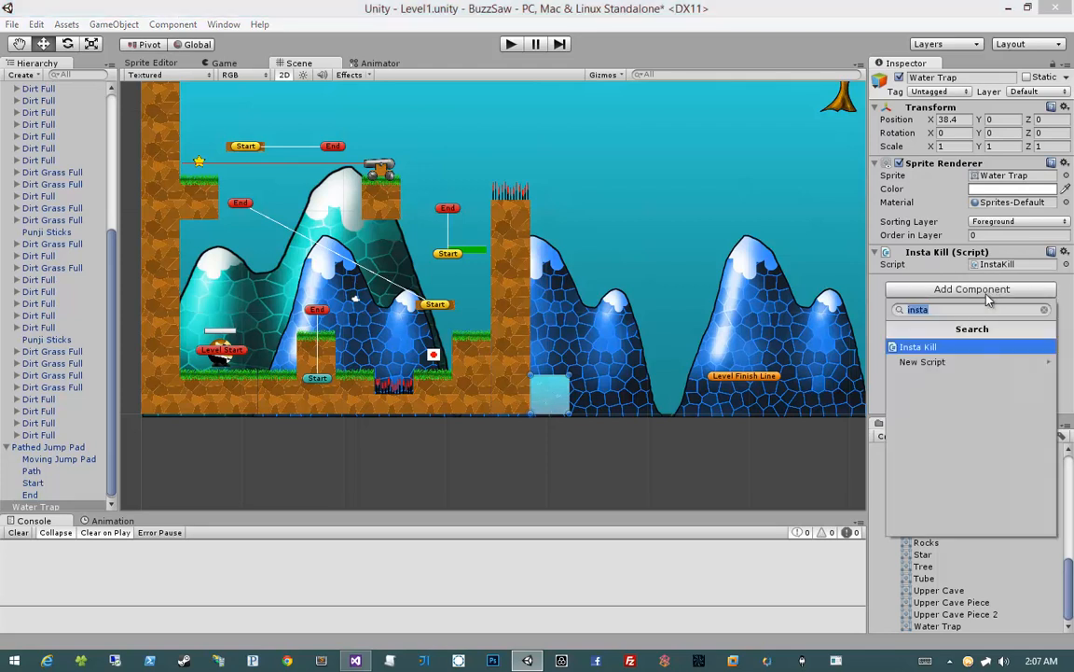
pyautogui.write('box')
pyautogui.press('Down')
pyautogui.press('Return')
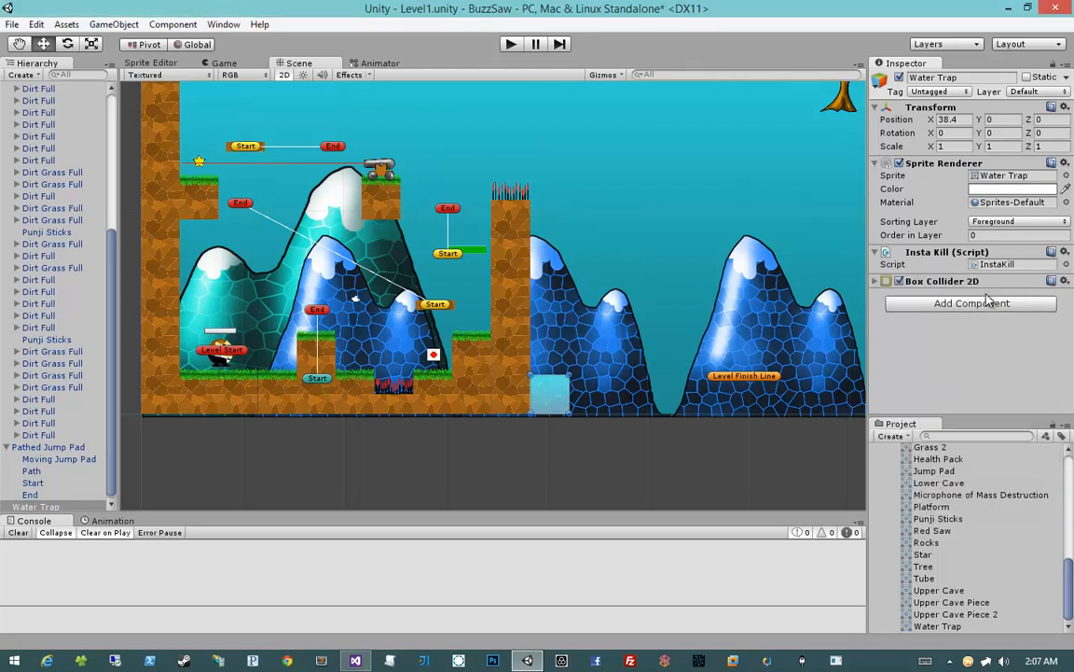
pyautogui.click(876, 281)
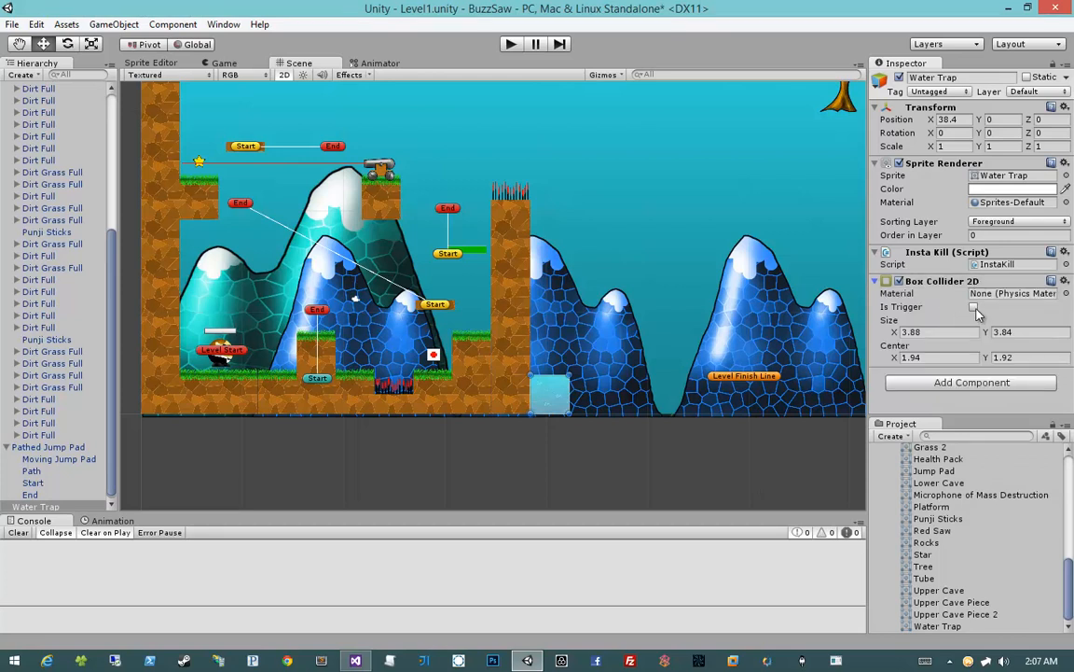
pyautogui.click(974, 308)
# Save the Water Trap as a prefab in the Prefabs folder
pyautogui.scroll(10, 984, 516)
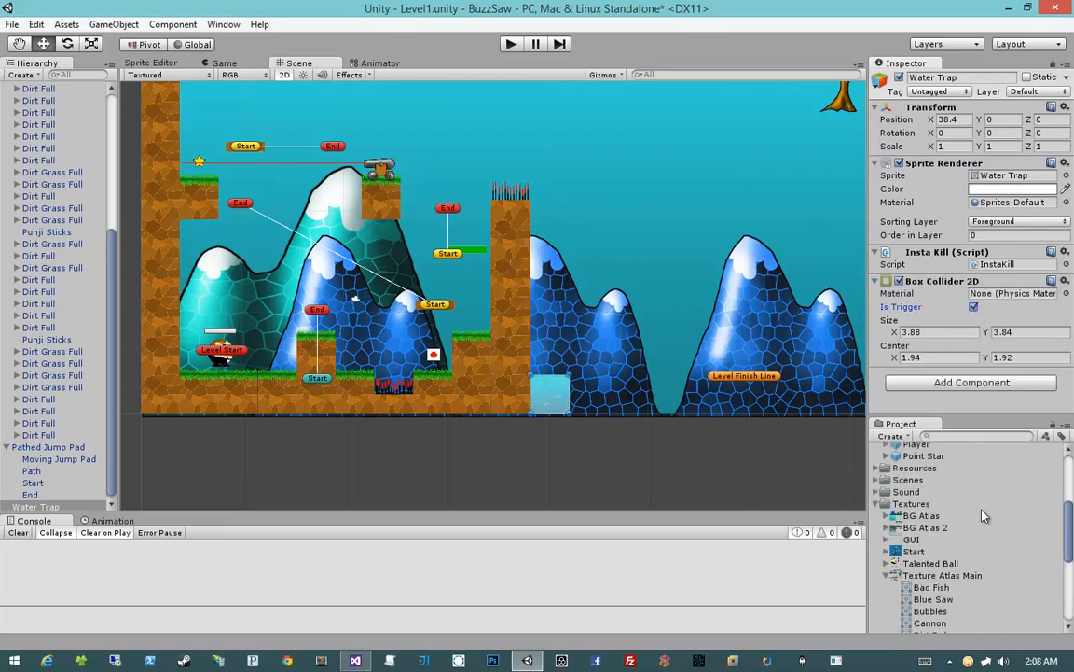
pyautogui.scroll(-5, 956, 510)
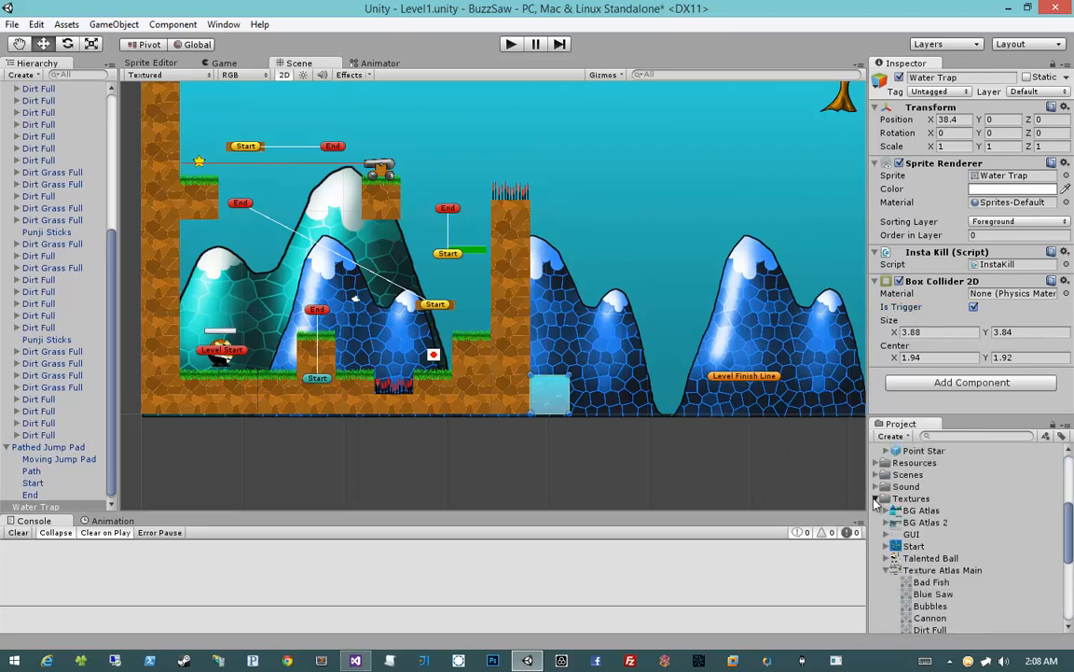
pyautogui.scroll(5, 932, 509)
pyautogui.scroll(-2, 926, 506)
pyautogui.scroll(2, 926, 505)
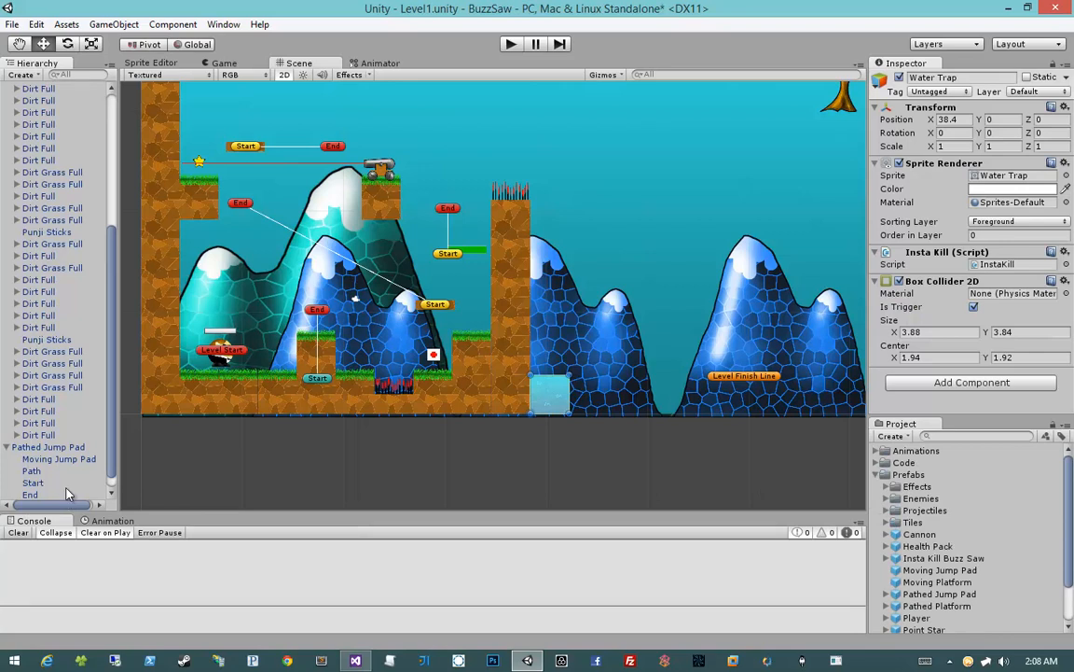
pyautogui.scroll(-1, 66, 489)
pyautogui.moveTo(62, 506); pyautogui.dragTo(900, 477)
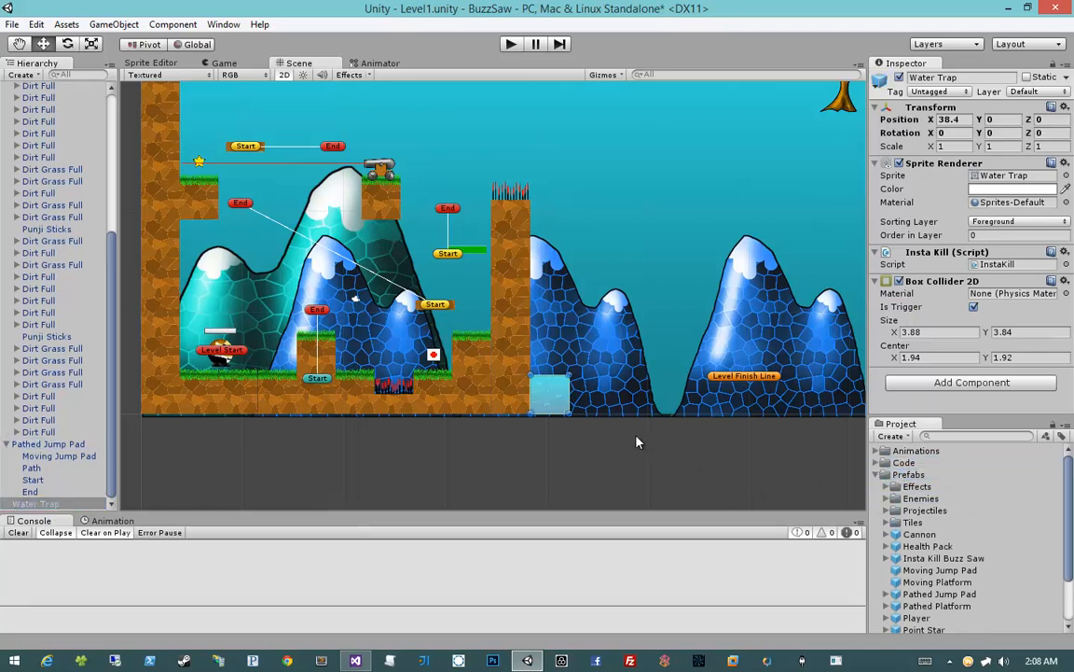
# Duplicate the two lowest Dirt Full tiles of the spiked column and place the copies just past the Water Trap, at about X 21.53
pyautogui.click(504, 401)
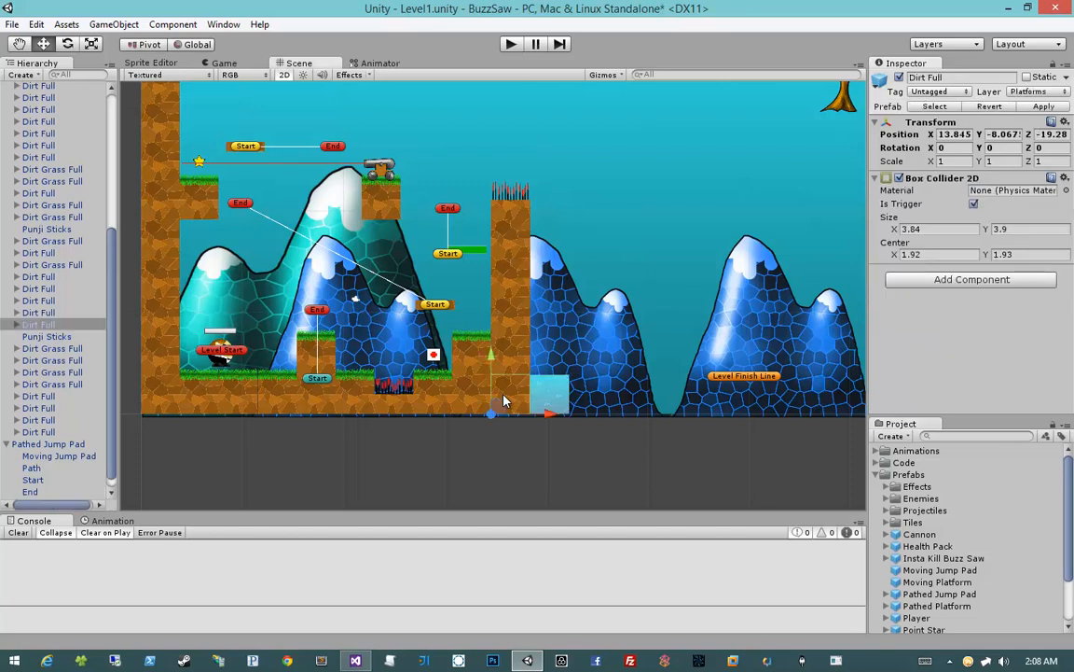
pyautogui.keyDown('shift'); pyautogui.click(511, 370); pyautogui.keyUp('shift')
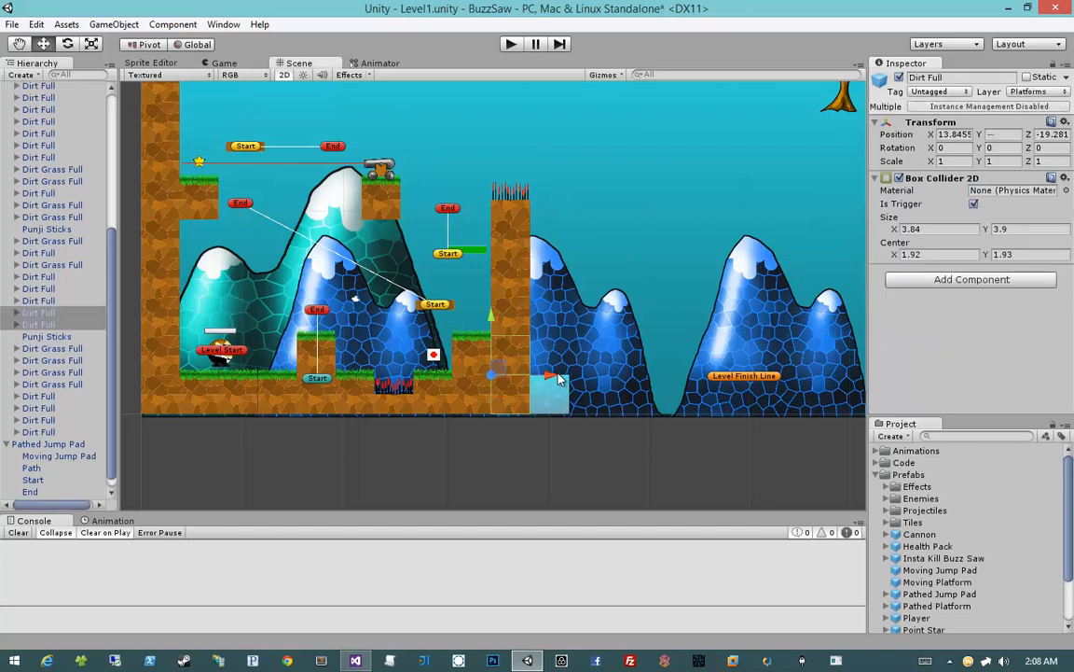
pyautogui.hotkey('ctrl', 'd')
pyautogui.moveTo(554, 377); pyautogui.dragTo(631, 410)
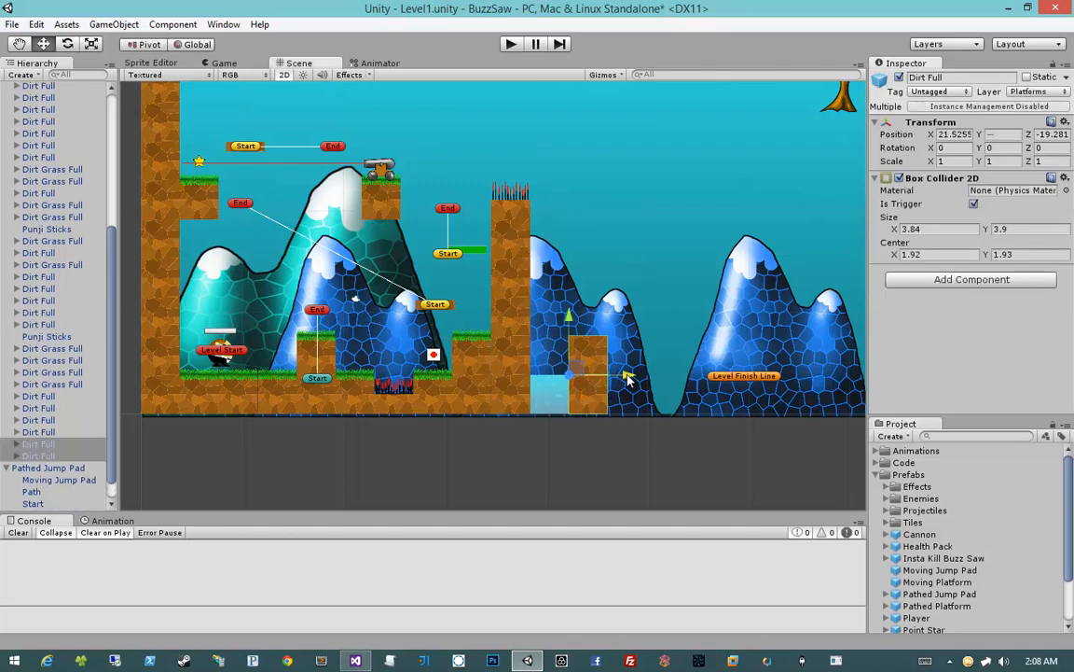
pyautogui.click(644, 428)
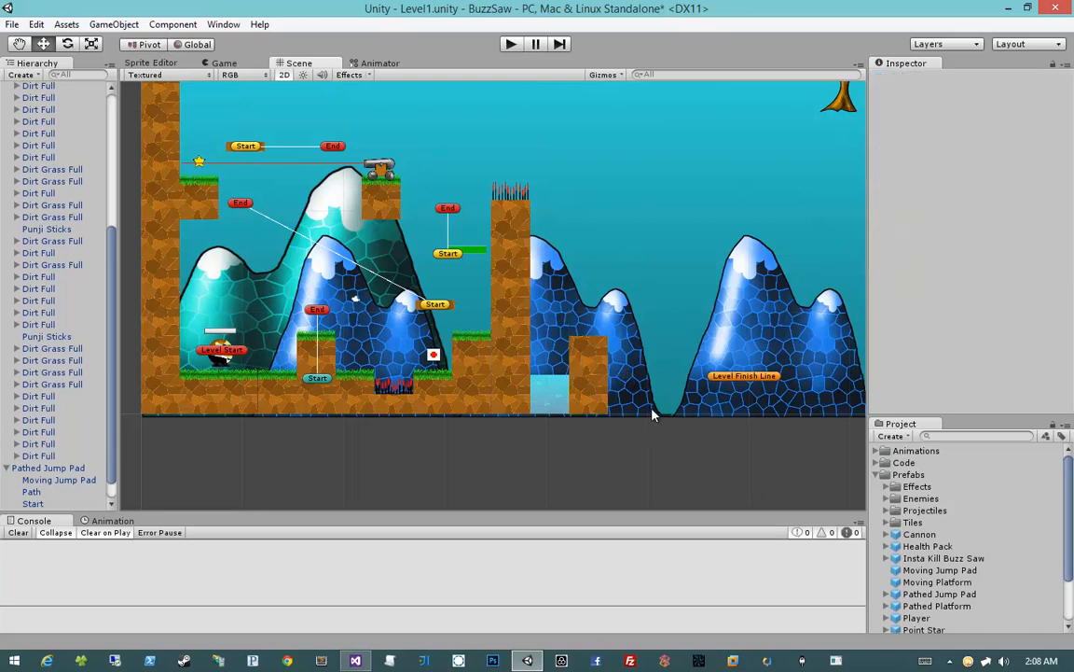
# Duplicate the Dirt Grass Full tile beside the spiked column and place the copy on top of the new dirt stack
pyautogui.click(466, 362)
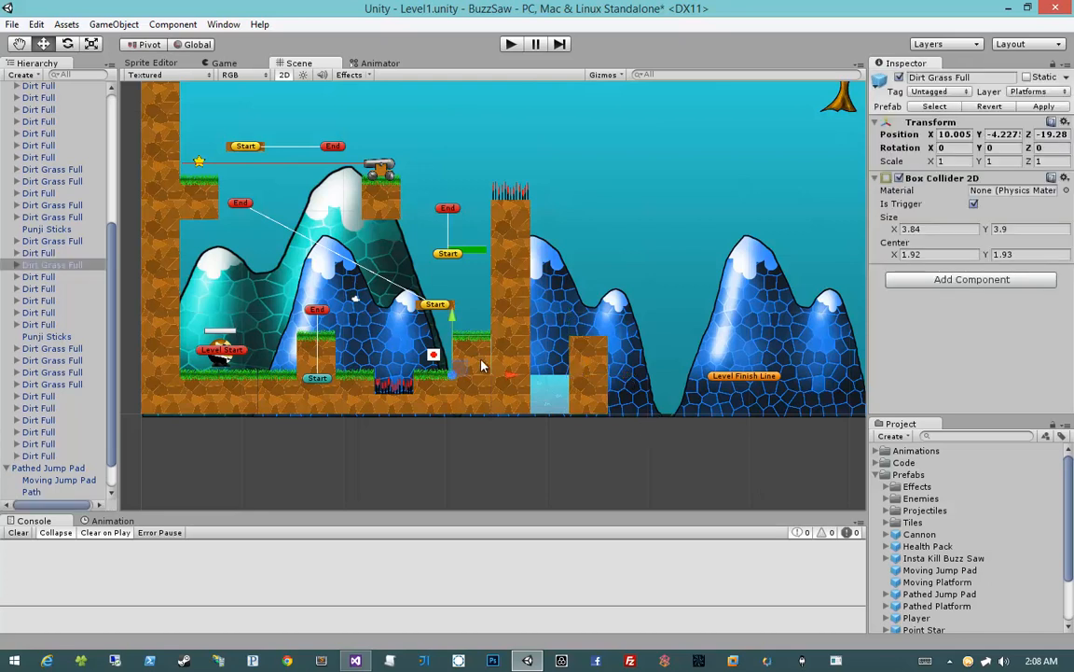
pyautogui.hotkey('ctrl', 'd')
pyautogui.moveTo(476, 371); pyautogui.dragTo(580, 333)
pyautogui.click(595, 417)
# Place a Point Star prefab just above the new grass-topped dirt stack
pyautogui.moveTo(595, 417); pyautogui.dragTo(613, 444, button='middle')
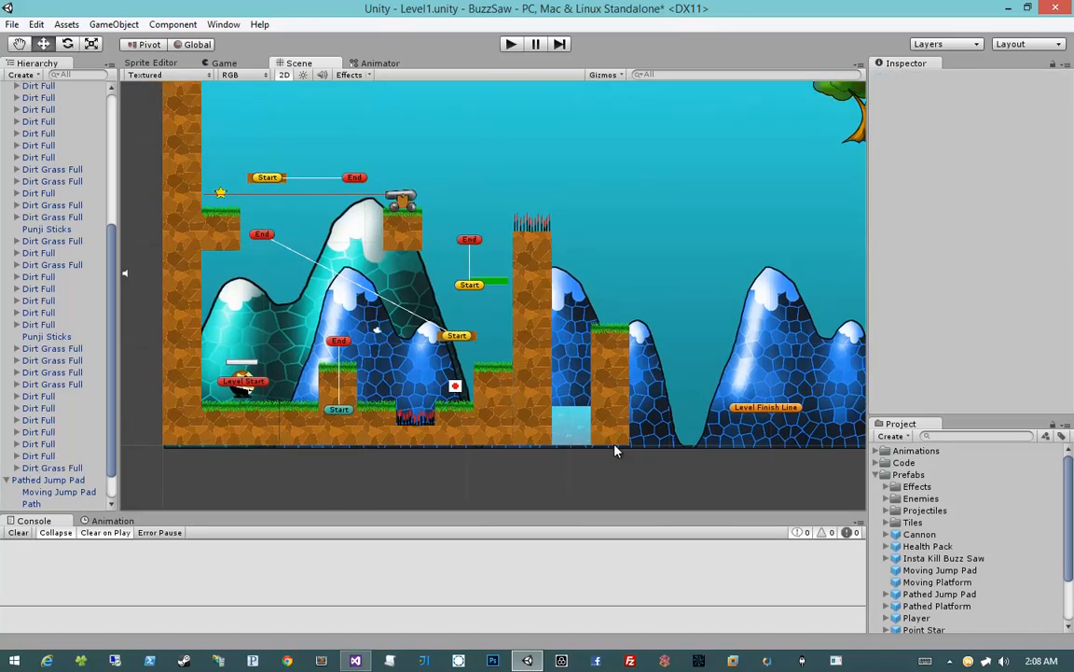
pyautogui.scroll(-2, 926, 596)
pyautogui.moveTo(924, 585); pyautogui.dragTo(611, 314)
pyautogui.click(564, 438)
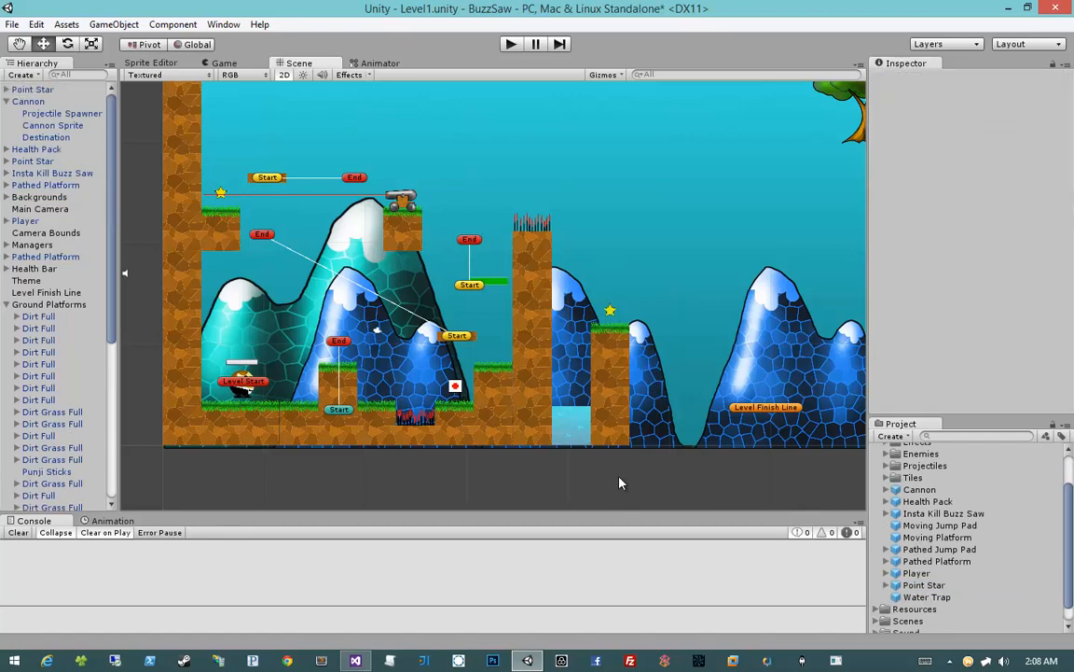
# Collapse the Ground Platforms and Pathed Jump Pad groups in the Hierarchy
pyautogui.click(7, 304)
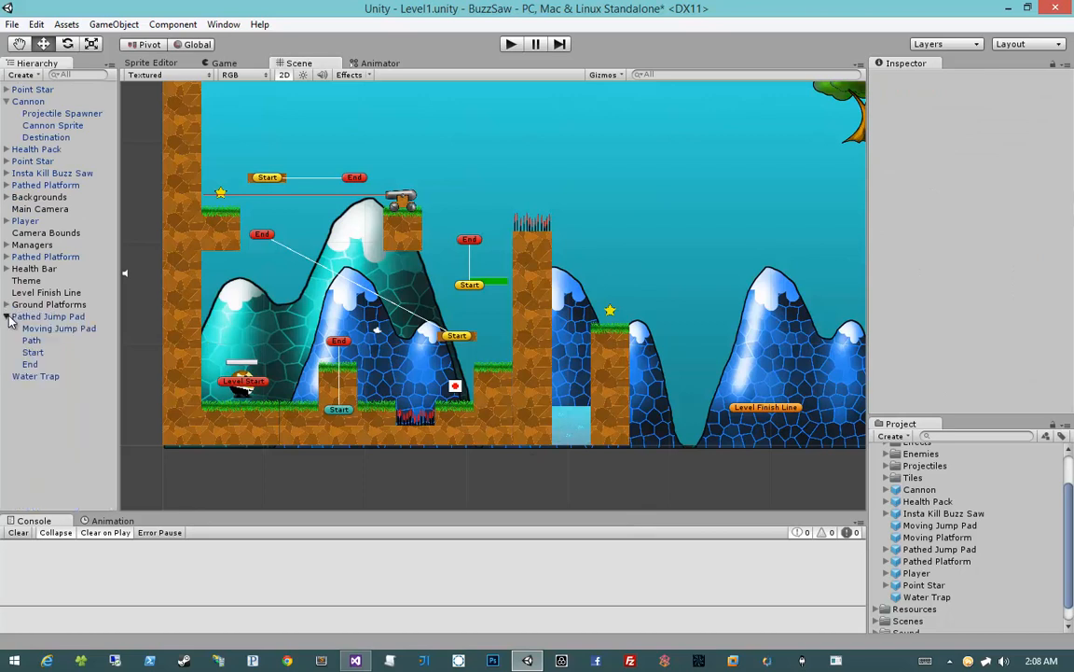
pyautogui.click(6, 314)
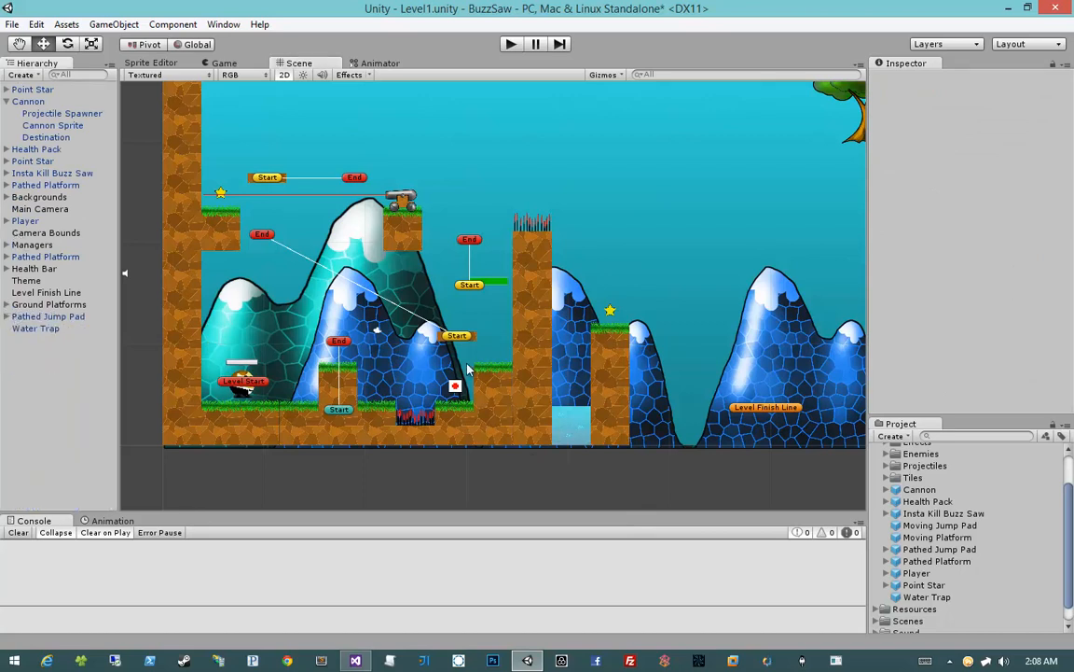
# Duplicate the Level Start object under Managers and place the copy on top of the grass-topped stack, at about X 19.21, Y 0.64
pyautogui.click(7, 244)
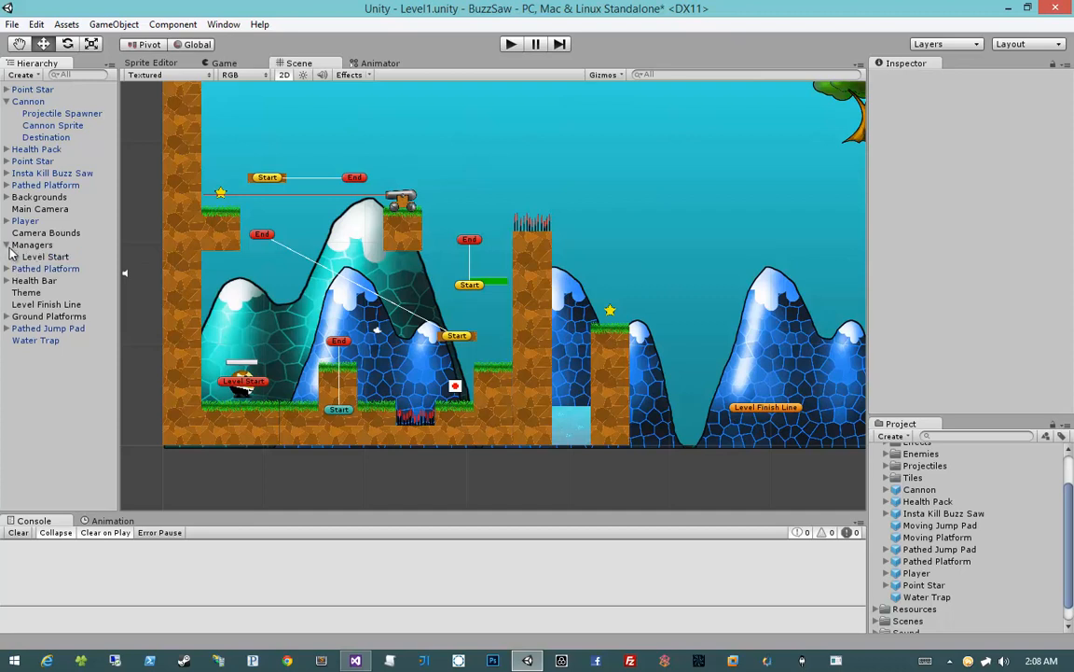
pyautogui.click(28, 254)
pyautogui.click(28, 246)
pyautogui.click(37, 257)
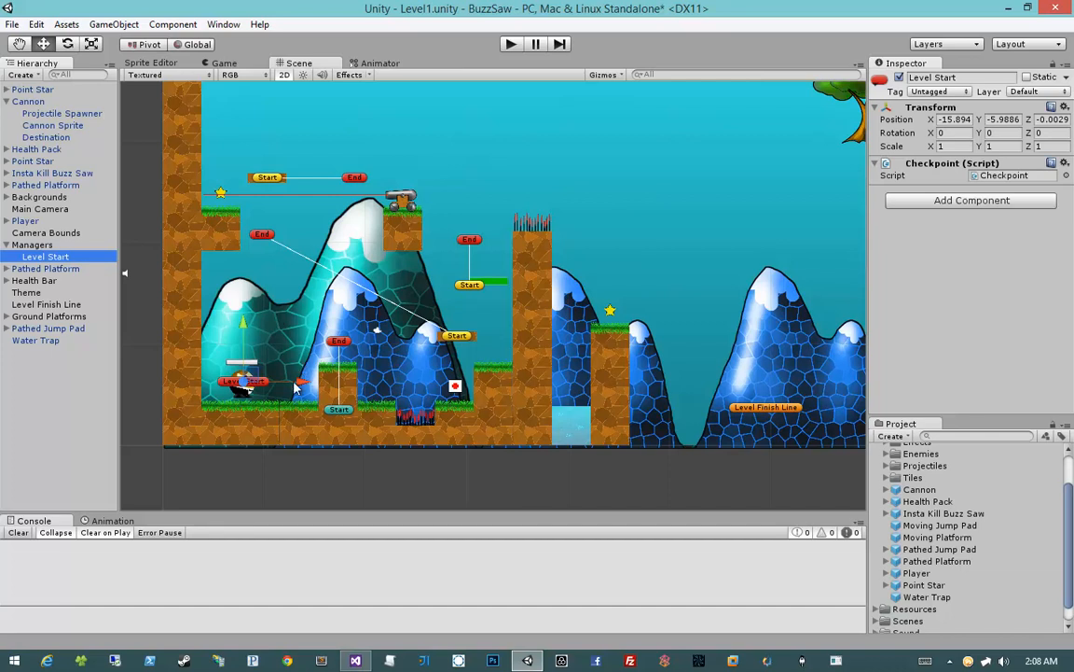
pyautogui.hotkey('ctrl', 'd')
pyautogui.moveTo(294, 386); pyautogui.dragTo(654, 318)
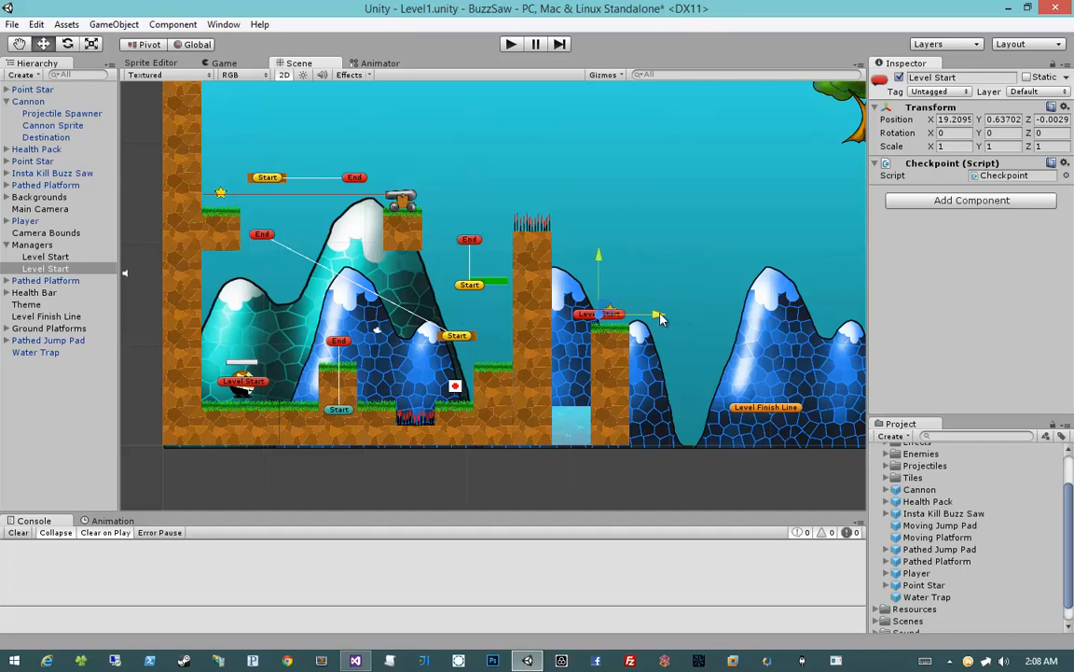
# Rename the duplicated Level Start object as Checkpoint 1
pyautogui.click(25, 270)
pyautogui.click(28, 268)
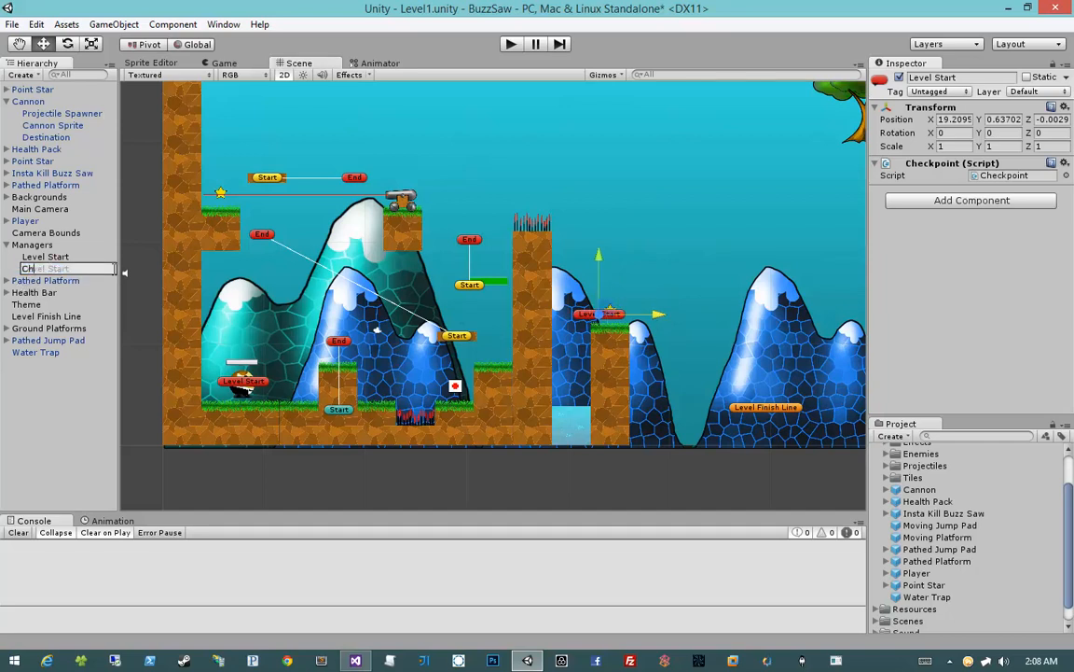
pyautogui.write('Checkpoint 1')
pyautogui.press('Return')
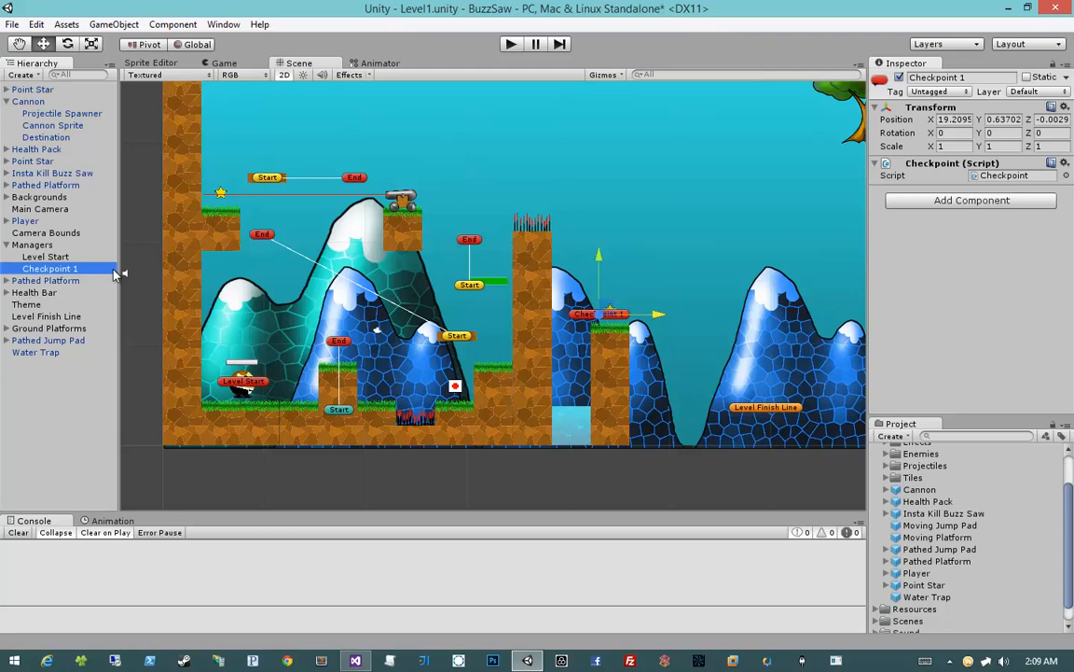
# Duplicate the Dirt Grass Full tile below Checkpoint 1 into a ground row of three tiles extending past the stack
pyautogui.moveTo(624, 348); pyautogui.dragTo(493, 338, button='middle')
pyautogui.scroll(-2, 492, 338)
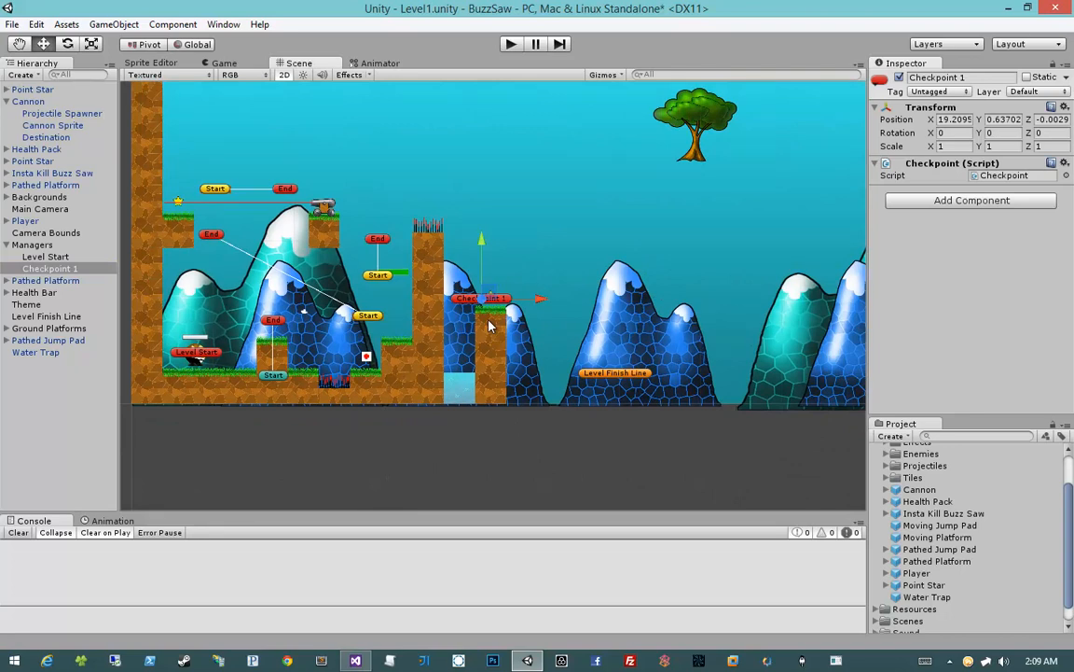
pyautogui.click(476, 334)
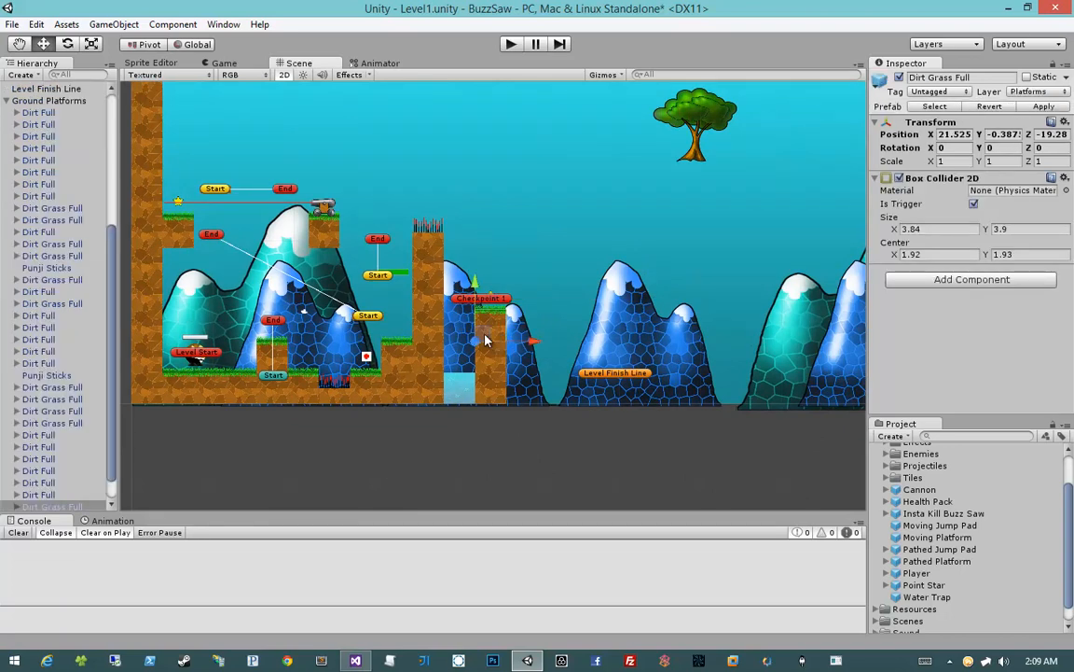
pyautogui.moveTo(485, 341); pyautogui.dragTo(578, 400)
# Move the Level Finish Line beyond the tree, to about X 89.13, Y 32.88
pyautogui.click(611, 373)
pyautogui.scroll(-3, 574, 347)
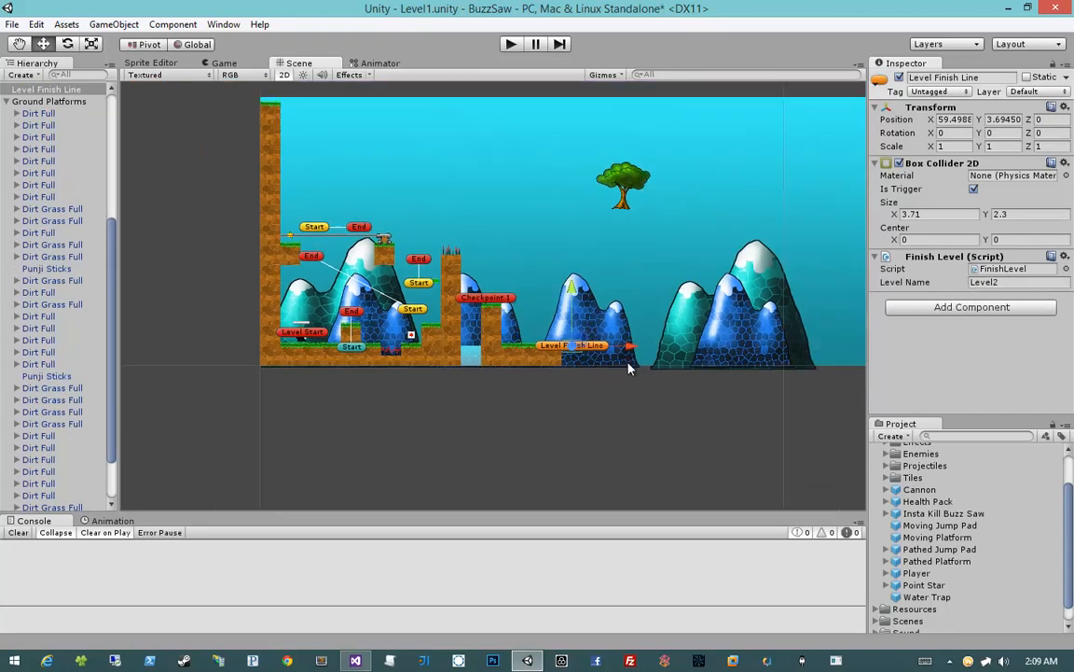
pyautogui.moveTo(573, 347); pyautogui.dragTo(719, 198)
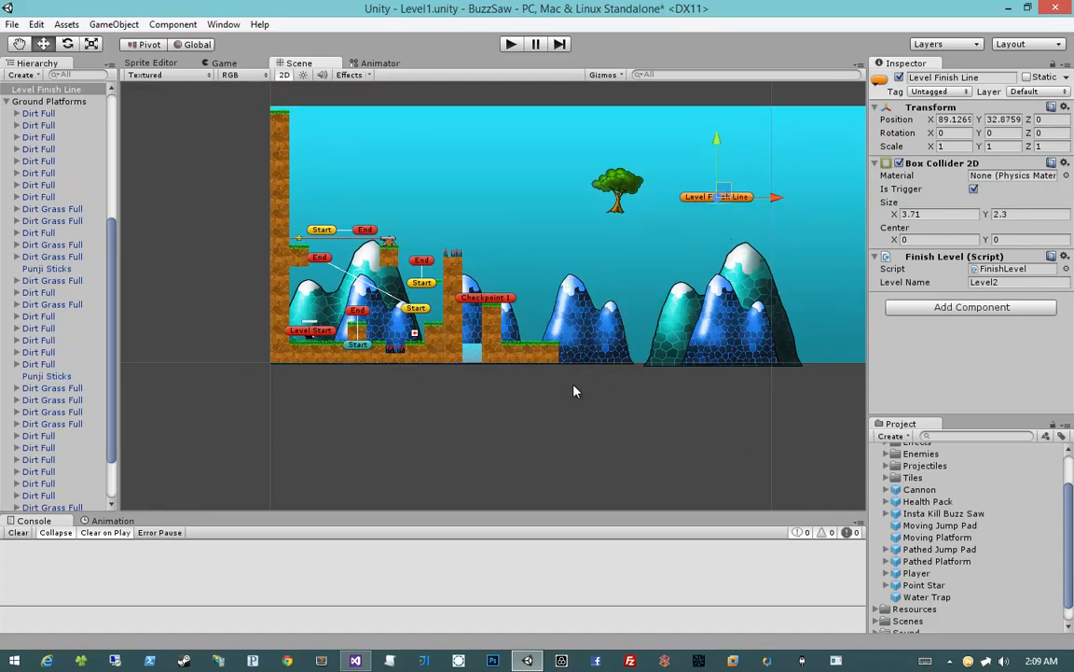
# Duplicate the Punji Sticks on top of the tall column and place the copy at the end of the new ground row, X 36.885
pyautogui.scroll(1, 571, 409)
pyautogui.scroll(5, 571, 408)
pyautogui.moveTo(524, 361); pyautogui.dragTo(427, 318, button='middle')
pyautogui.scroll(3, 430, 319)
pyautogui.scroll(-3, 430, 319)
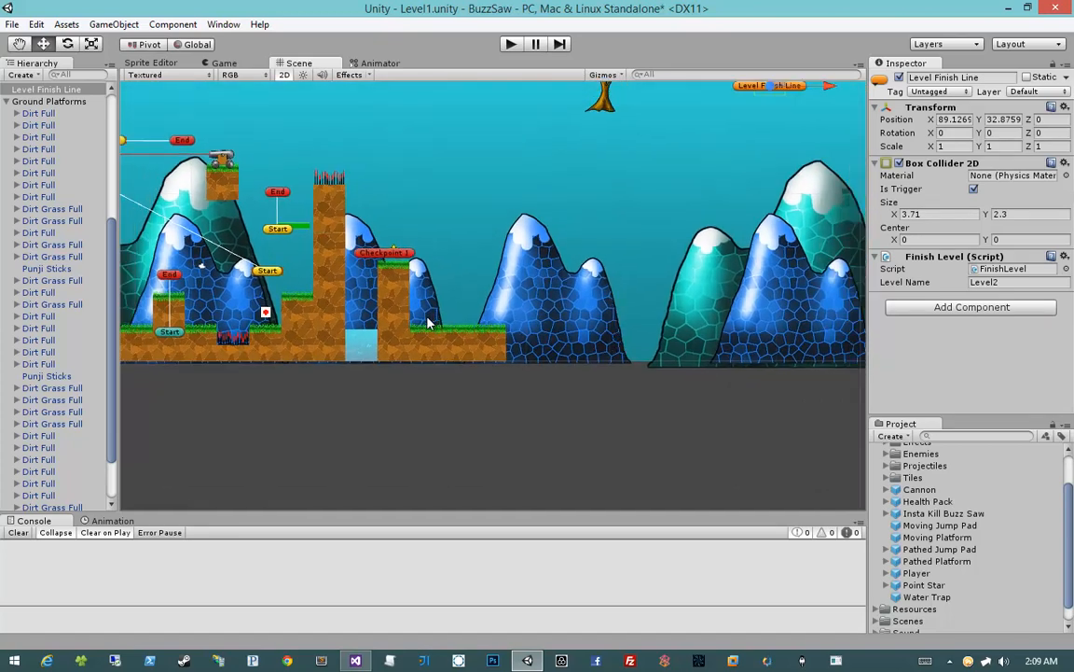
pyautogui.scroll(1, 430, 319)
pyautogui.click(318, 179)
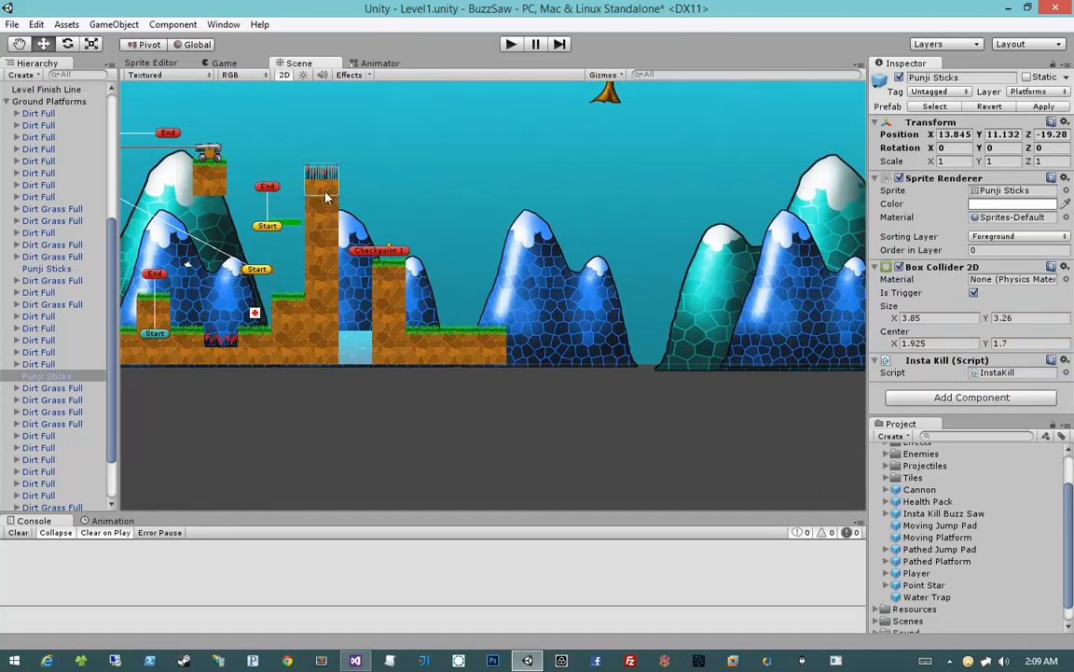
pyautogui.moveTo(326, 191); pyautogui.dragTo(528, 351)
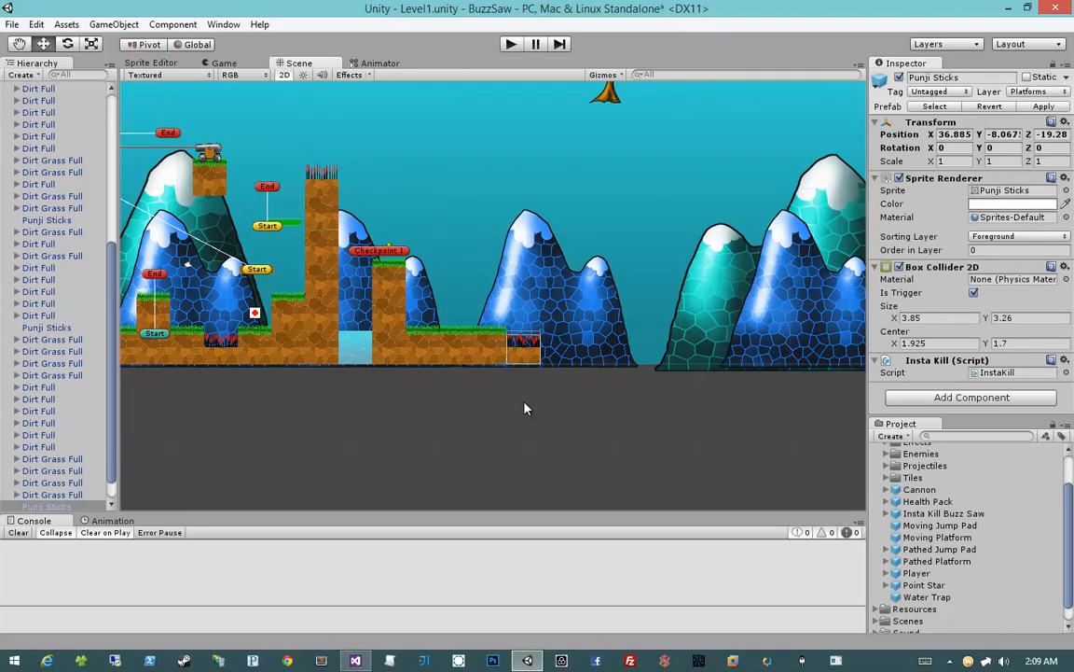
# Extend the ground with a Dirt Grass Full copy at X 40.725 and a Punji Sticks copy at X 44.565
pyautogui.click(469, 361)
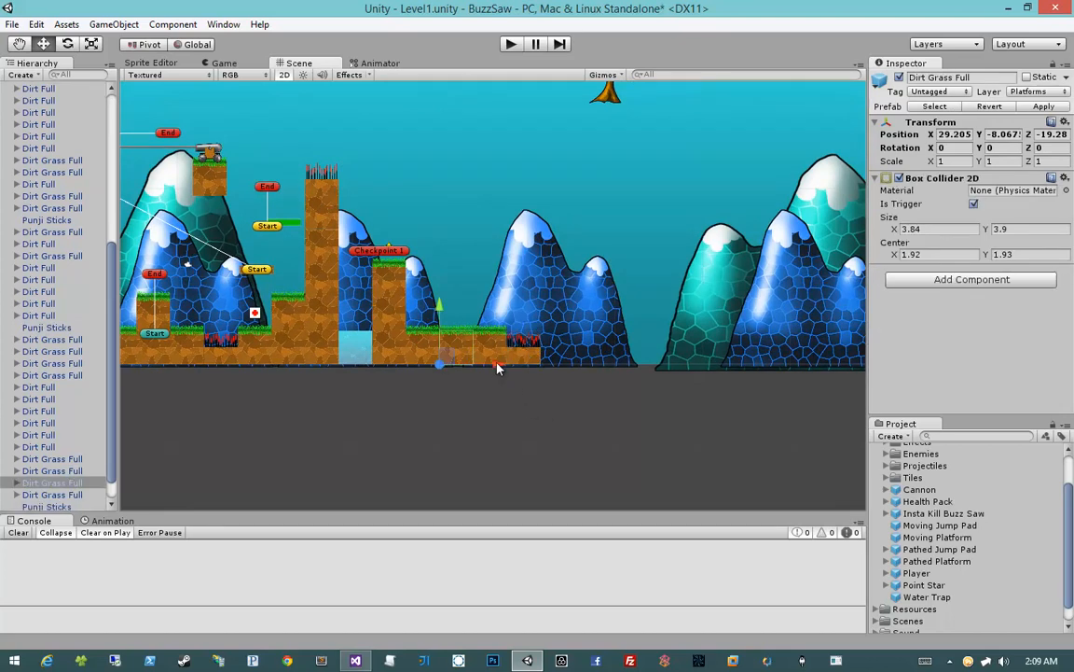
pyautogui.moveTo(497, 367); pyautogui.dragTo(600, 365)
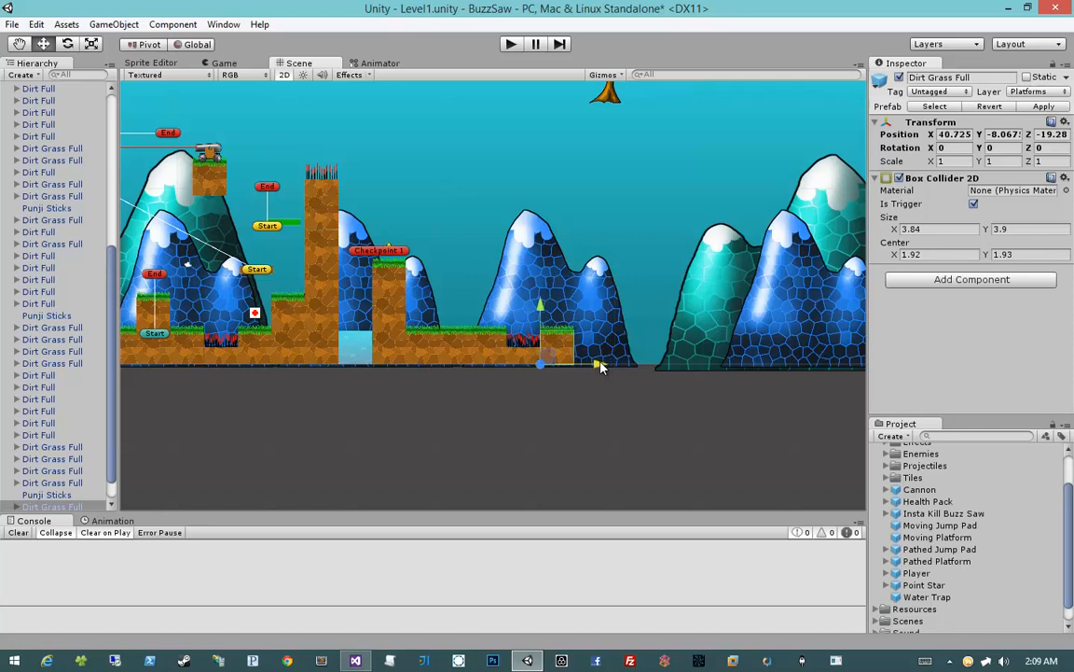
pyautogui.click(527, 360)
pyautogui.keyDown('ctrl'); pyautogui.moveTo(530, 360); pyautogui.dragTo(597, 360); pyautogui.keyUp('ctrl')
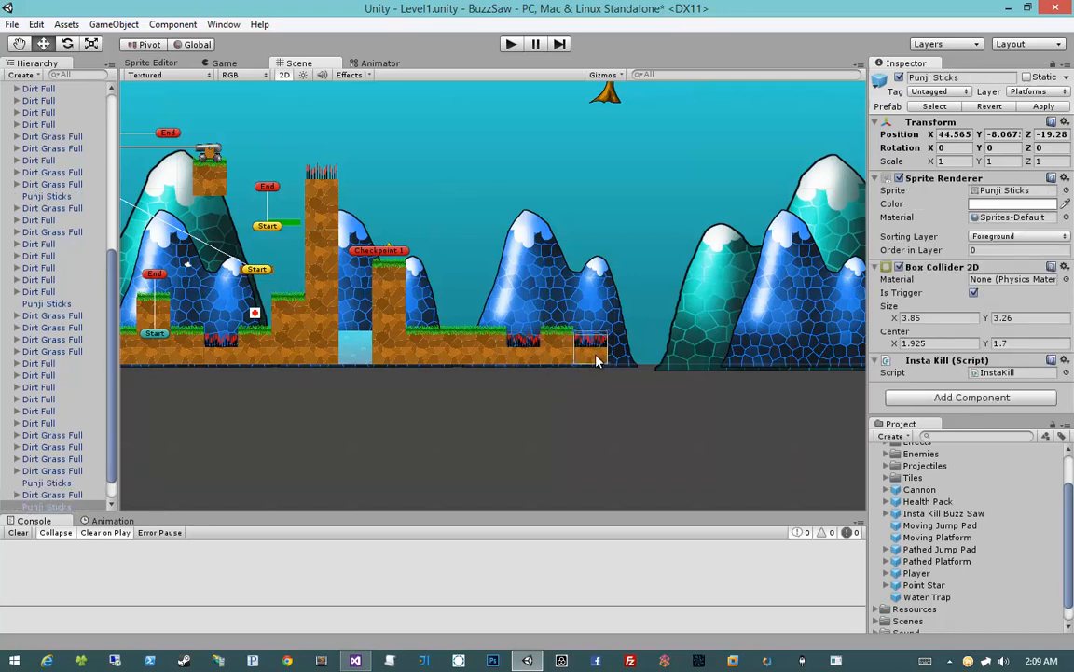
# Continue the ground with a Dirt Grass Full copy at X 48.405 and a third Punji Sticks pit at X 52.245
pyautogui.moveTo(650, 350); pyautogui.dragTo(583, 364, button='middle')
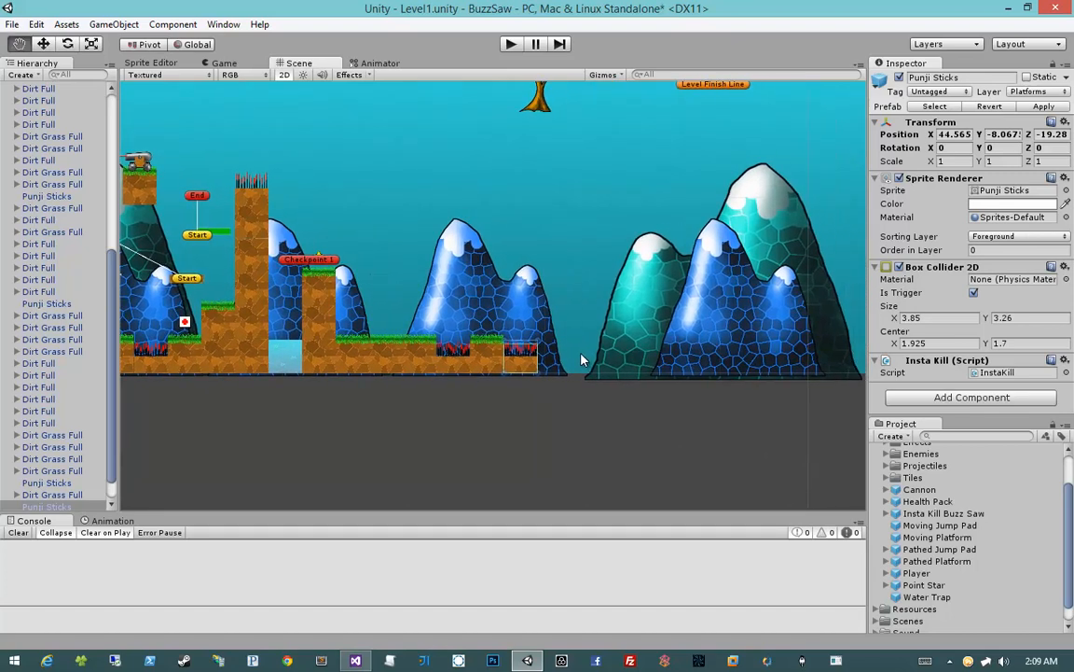
pyautogui.click(491, 366)
pyautogui.keyDown('ctrl'); pyautogui.moveTo(526, 375); pyautogui.dragTo(594, 374); pyautogui.keyUp('ctrl')
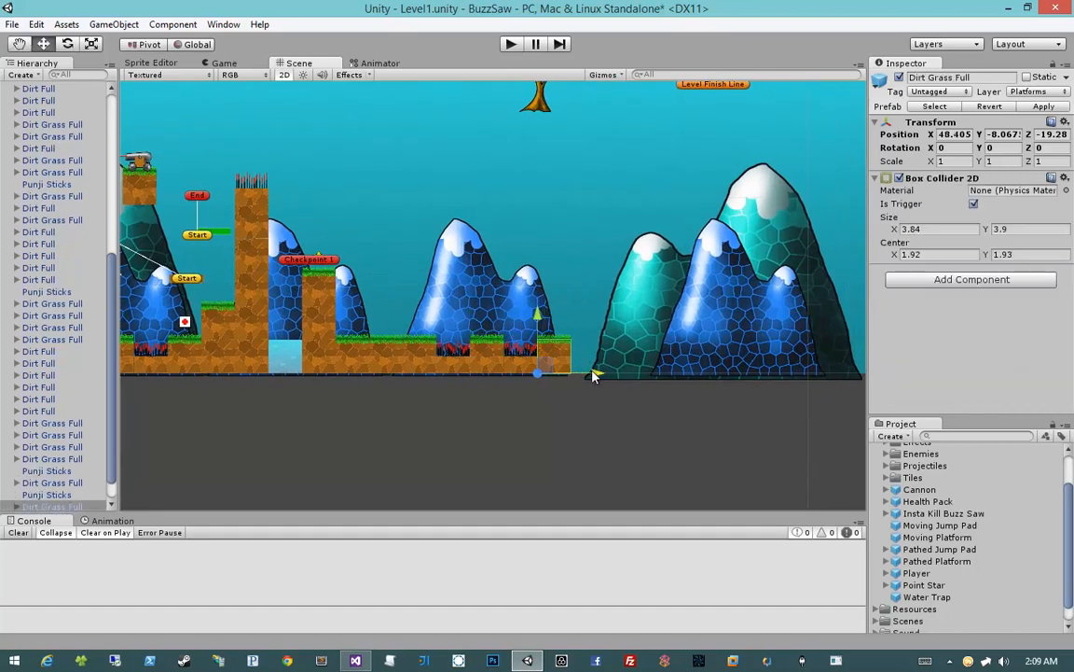
pyautogui.click(520, 366)
pyautogui.hotkey('ctrl', 'd')
pyautogui.keyDown('ctrl'); pyautogui.moveTo(529, 363); pyautogui.dragTo(591, 363); pyautogui.keyUp('ctrl')
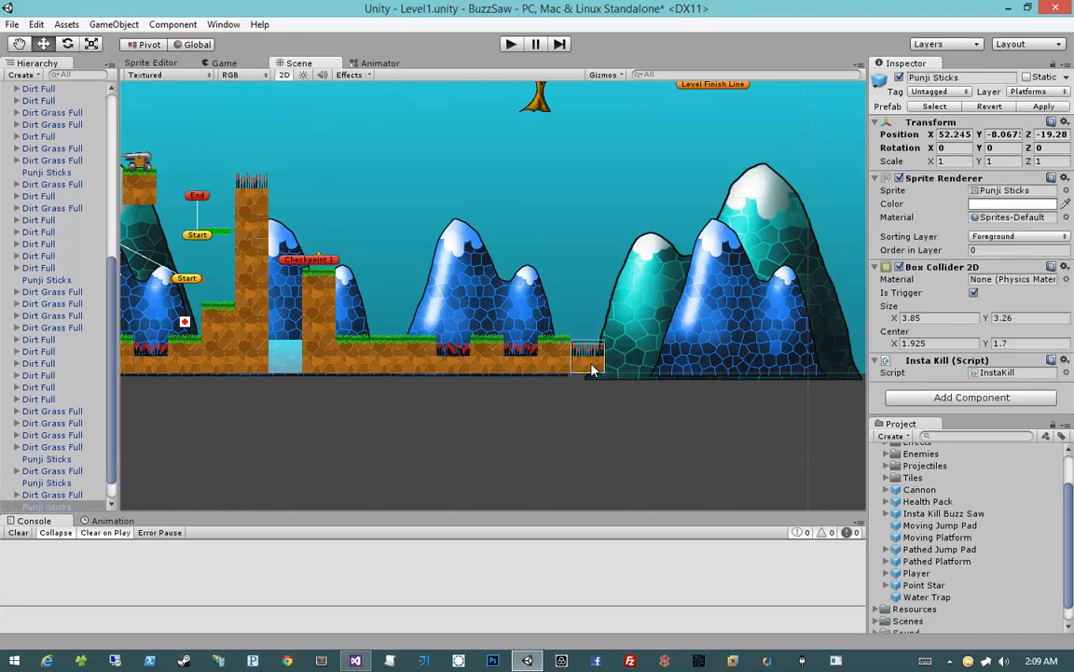
# Duplicate the Dirt Grass Full tile before the last spike pit and place the copy just past it, at X 56.085
pyautogui.moveTo(587, 365); pyautogui.dragTo(544, 364, button='middle')
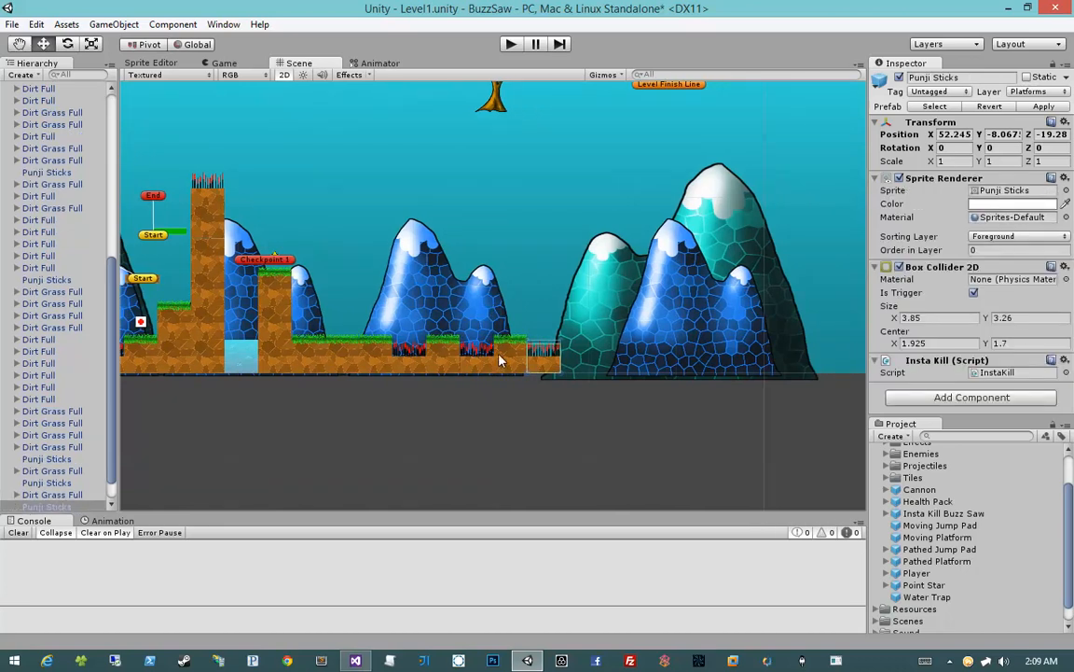
pyautogui.click(501, 368)
pyautogui.hotkey('ctrl', 'd')
pyautogui.keyDown('ctrl'); pyautogui.moveTo(501, 367); pyautogui.dragTo(617, 372); pyautogui.keyUp('ctrl')
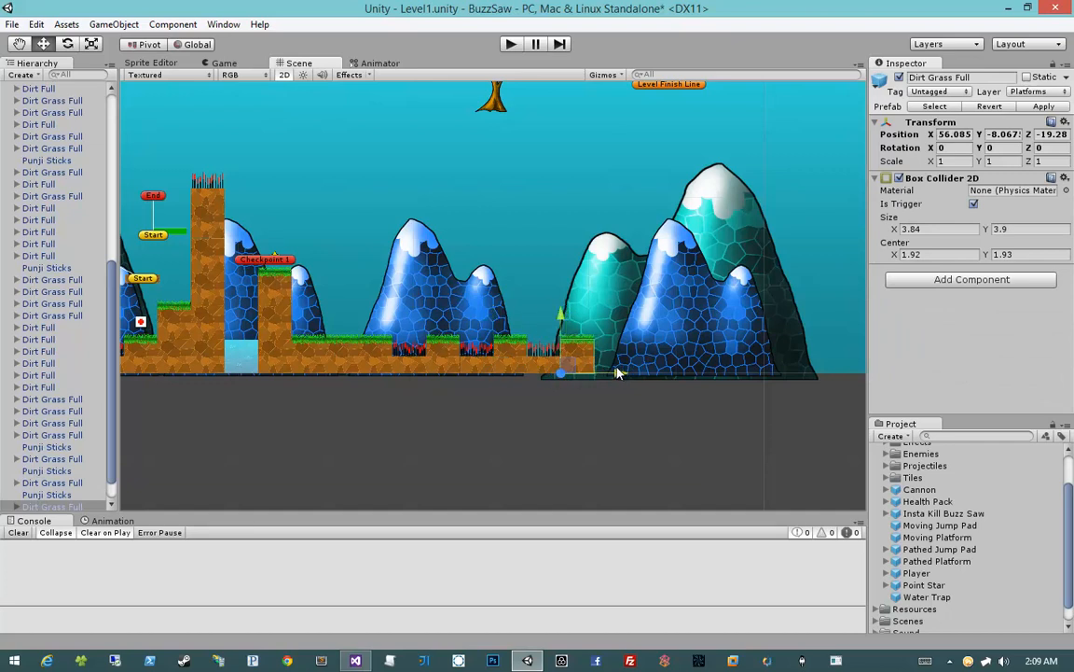
# Duplicate the last Dirt Grass Full tile into two ascending stair steps, at X 59.925, Y -4.23 and X 63.765, Y -0.39
pyautogui.moveTo(611, 356); pyautogui.dragTo(560, 361, button='middle')
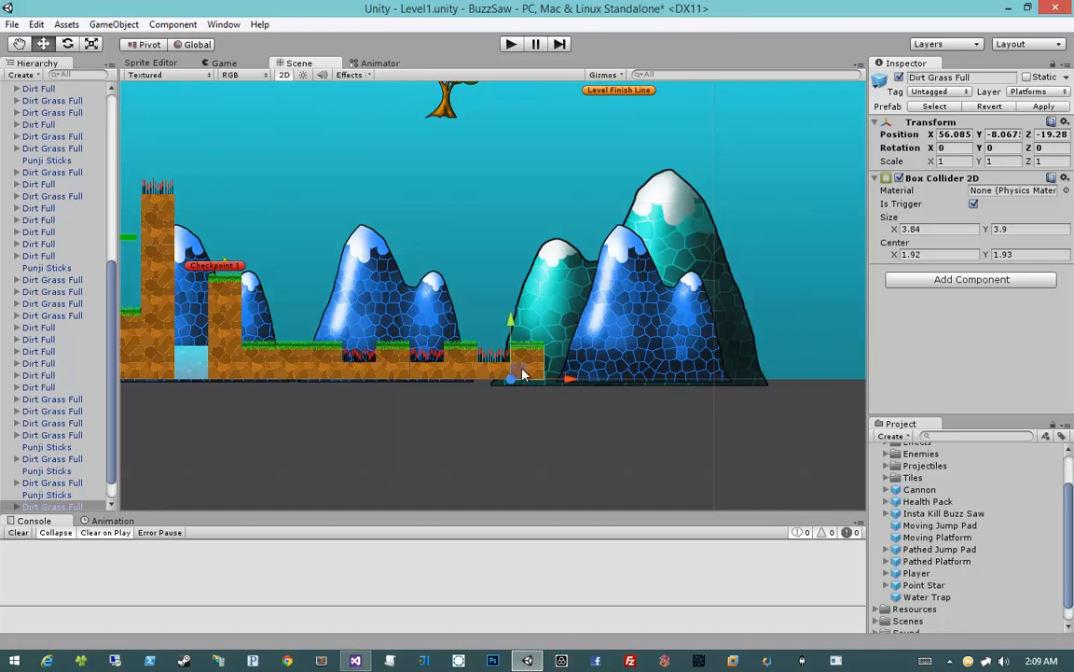
pyautogui.moveTo(523, 375); pyautogui.dragTo(555, 342)
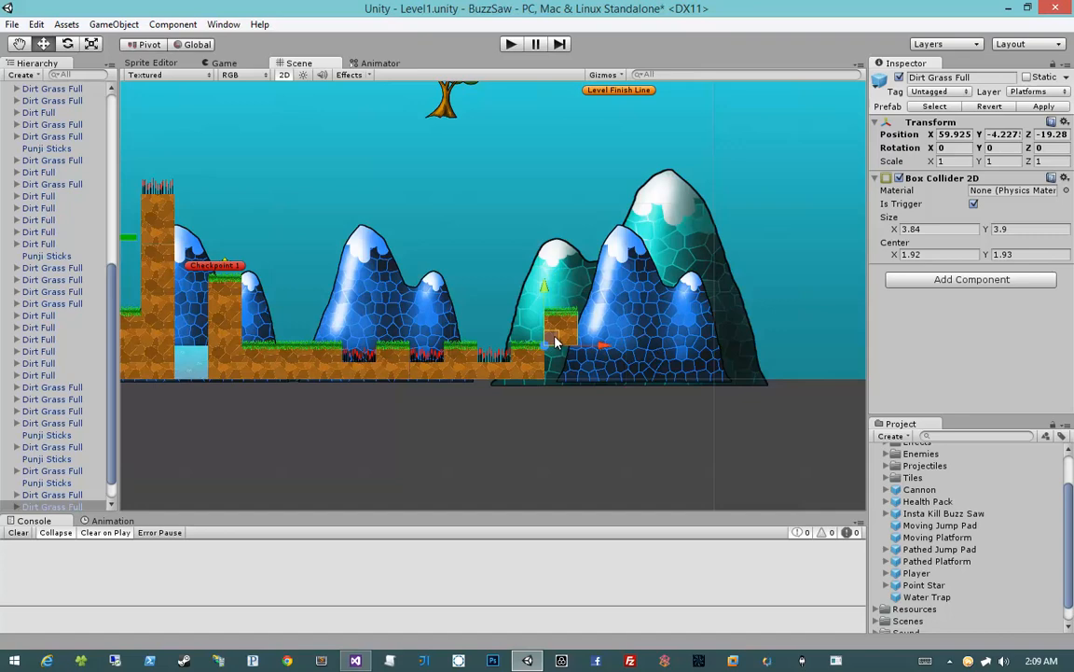
pyautogui.scroll(5, 553, 341)
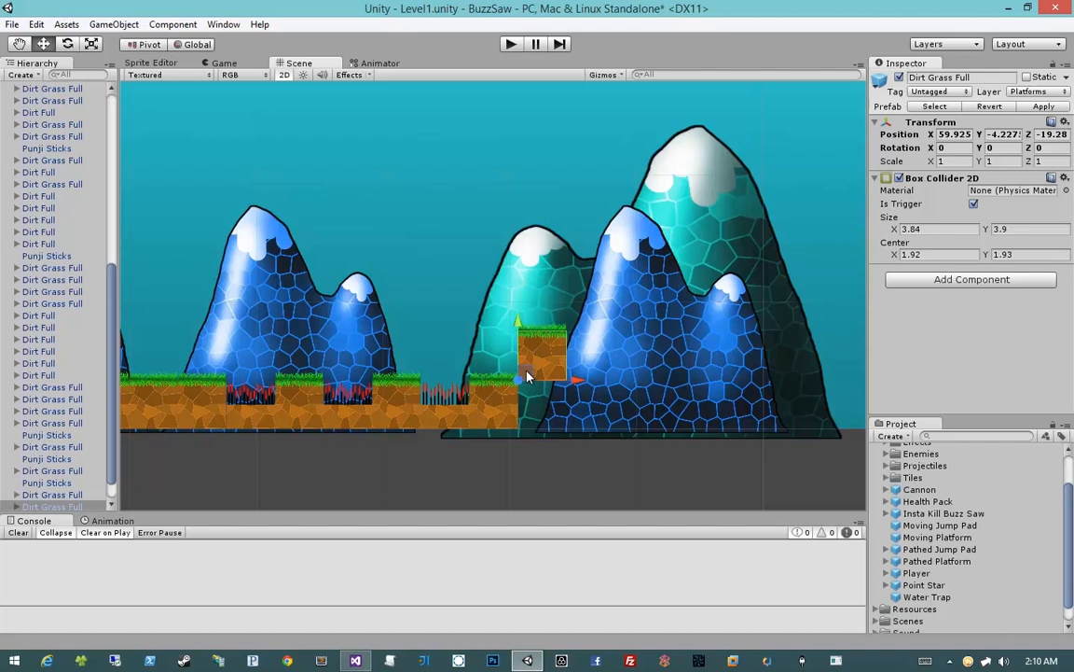
pyautogui.hotkey('ctrl', 'd')
pyautogui.moveTo(527, 377); pyautogui.dragTo(573, 328)
pyautogui.click(615, 467)
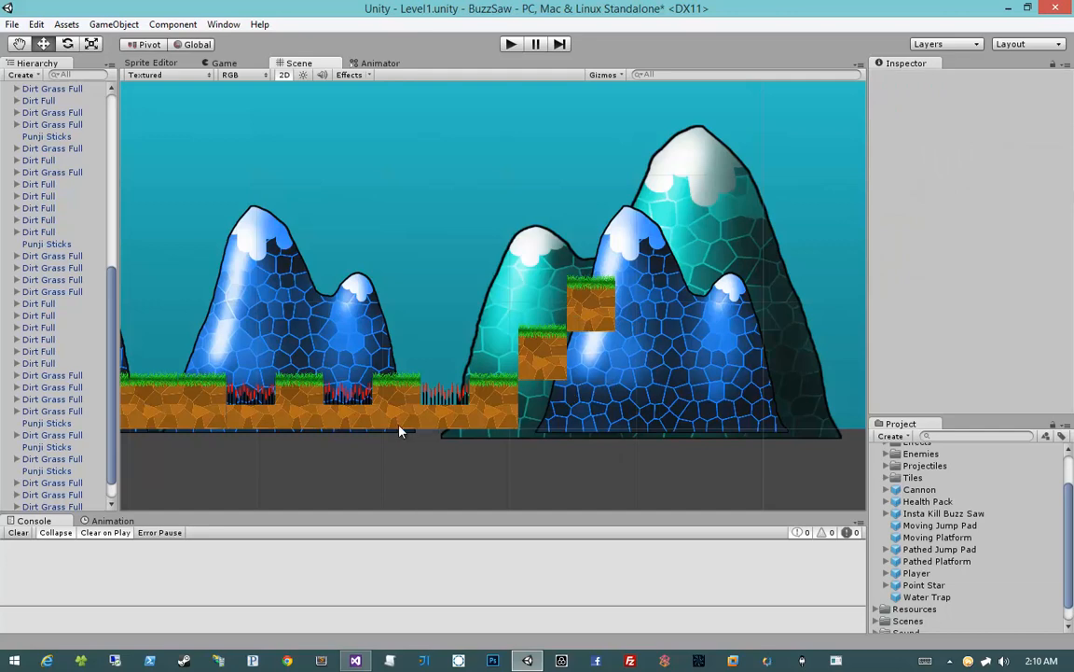
# Fill the gaps beneath the two stair steps with copies of the Dirt Full tile from the checkpoint stack
pyautogui.scroll(-5, 326, 393)
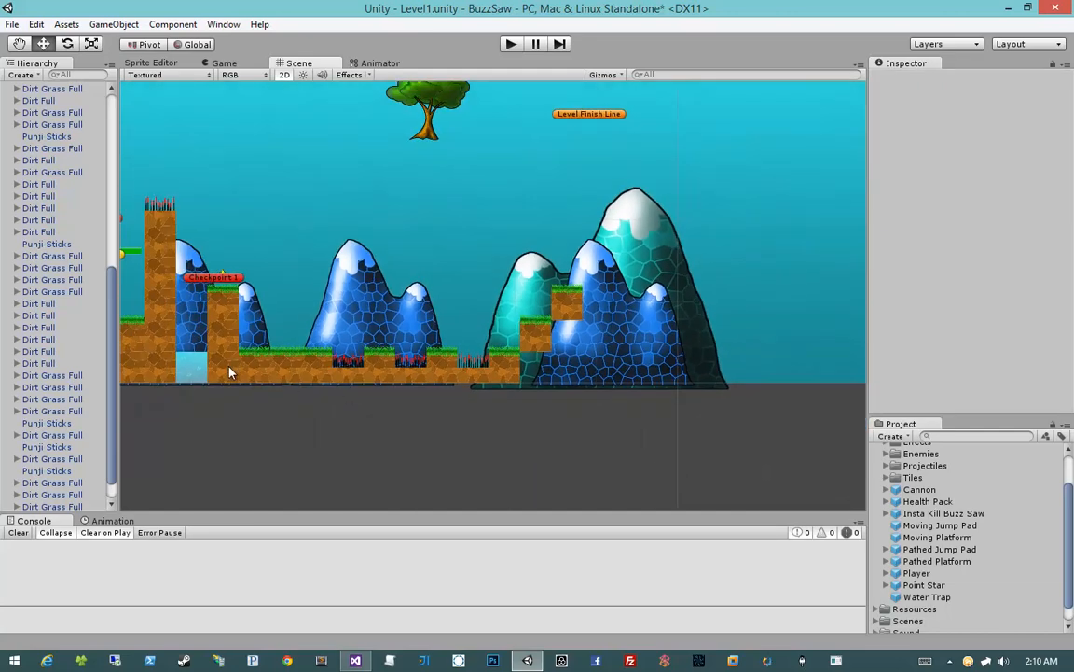
pyautogui.click(227, 372)
pyautogui.hotkey('ctrl', 'd')
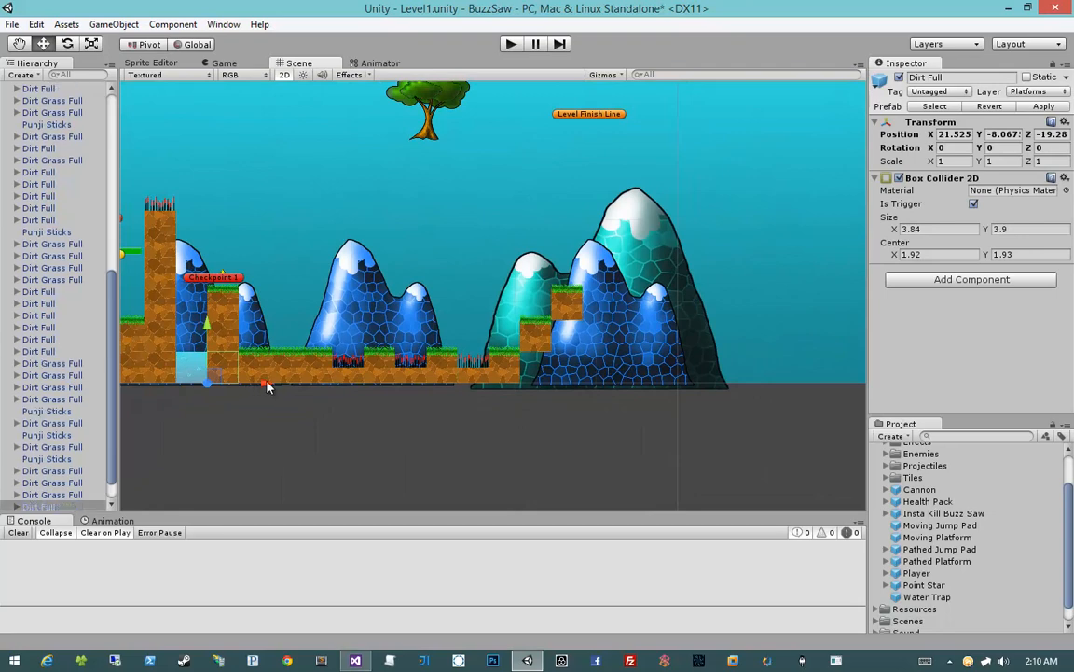
pyautogui.moveTo(264, 383); pyautogui.dragTo(597, 419)
pyautogui.scroll(4, 577, 387)
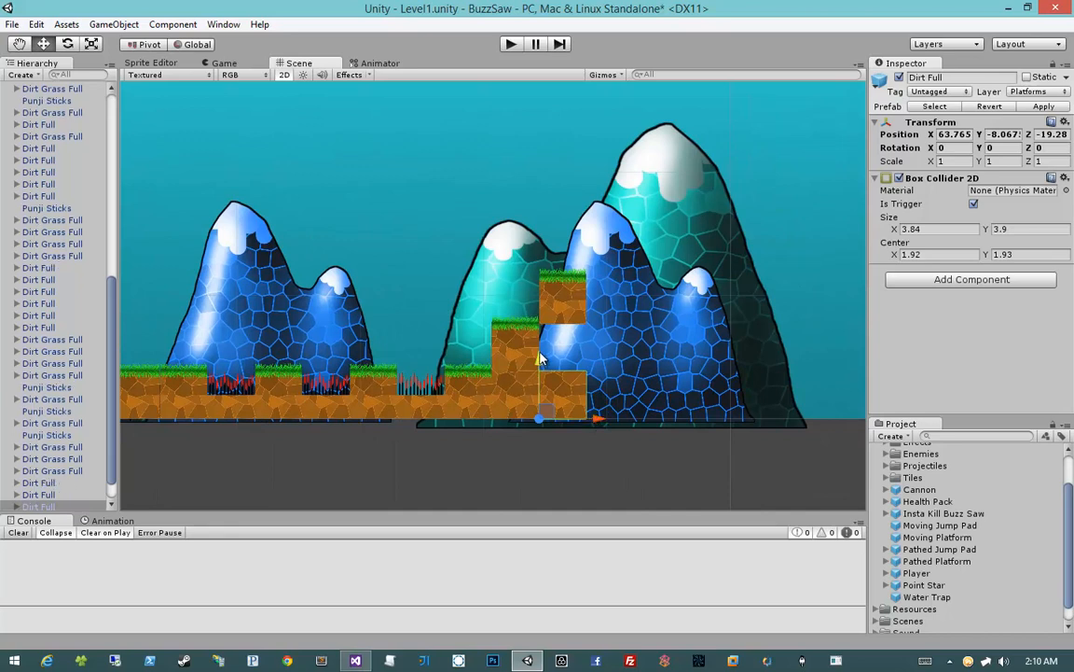
pyautogui.moveTo(540, 360); pyautogui.dragTo(544, 313)
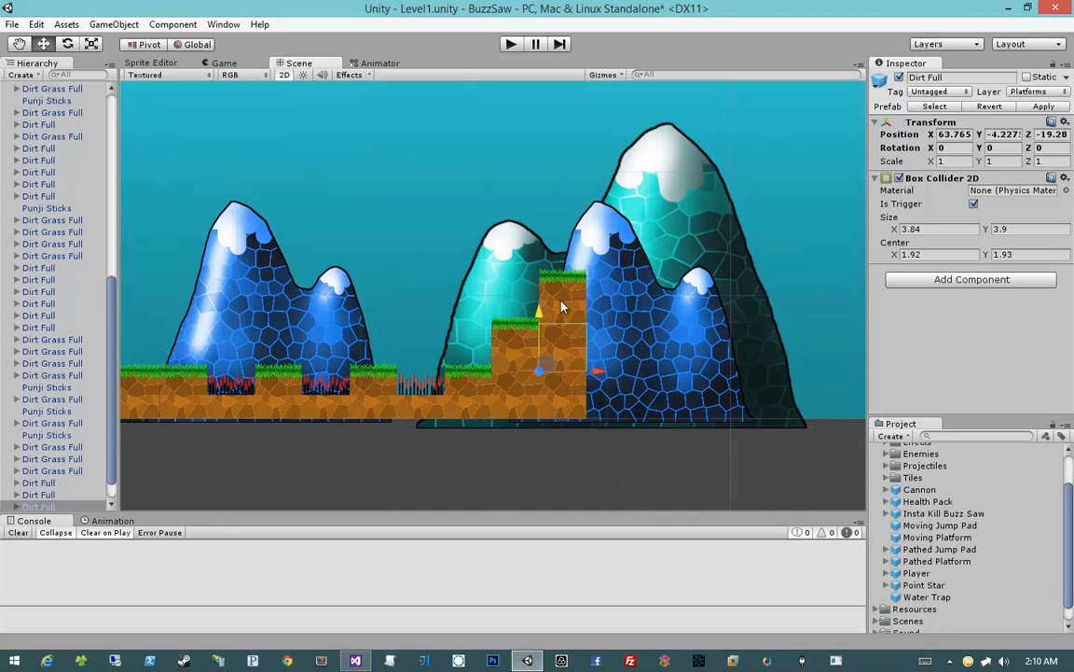
# Duplicate the two Dirt Full tiles under the upper stair step to build a four-tile column beside it, at X 67.6055
pyautogui.keyDown('shift'); pyautogui.click(564, 407); pyautogui.keyUp('shift')
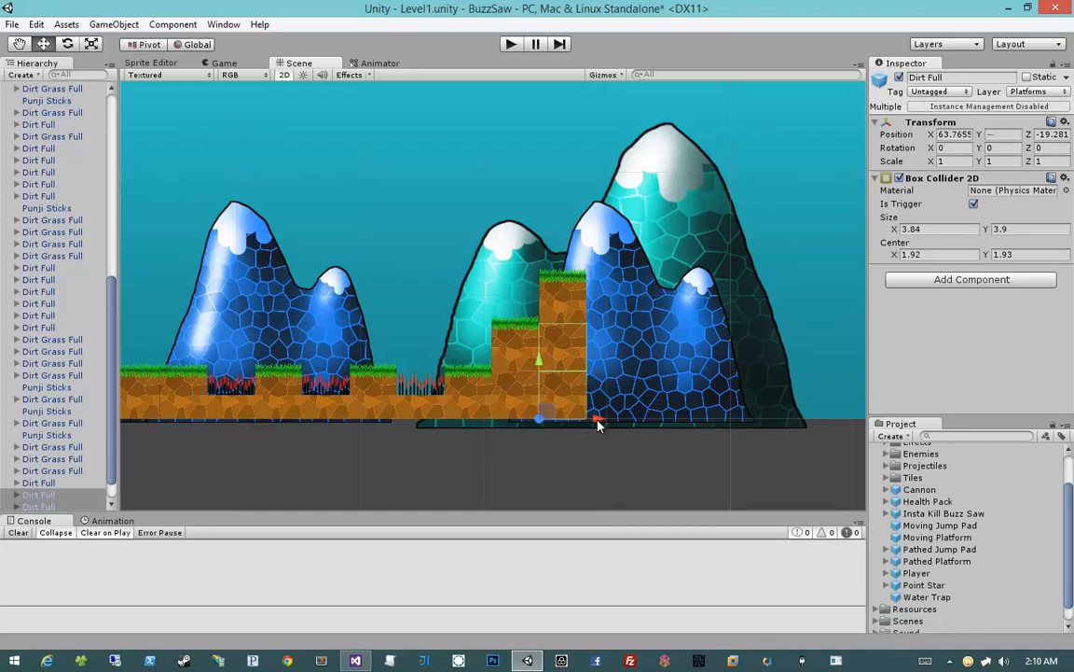
pyautogui.moveTo(599, 425); pyautogui.dragTo(649, 422)
pyautogui.moveTo(607, 377); pyautogui.dragTo(628, 423, button='middle')
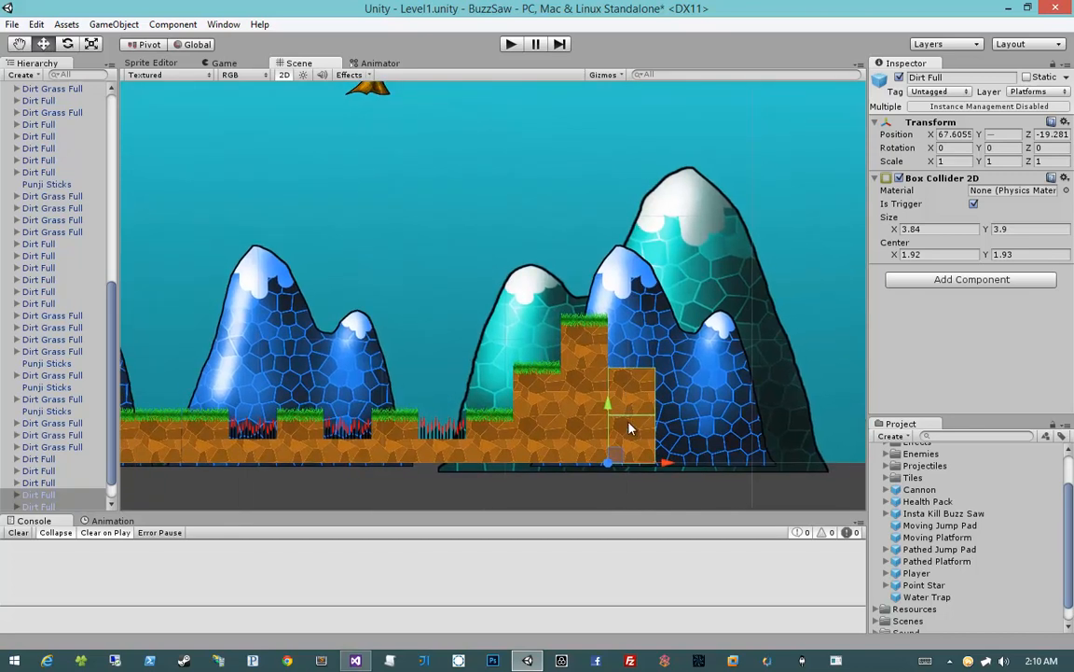
pyautogui.moveTo(607, 409); pyautogui.dragTo(611, 268)
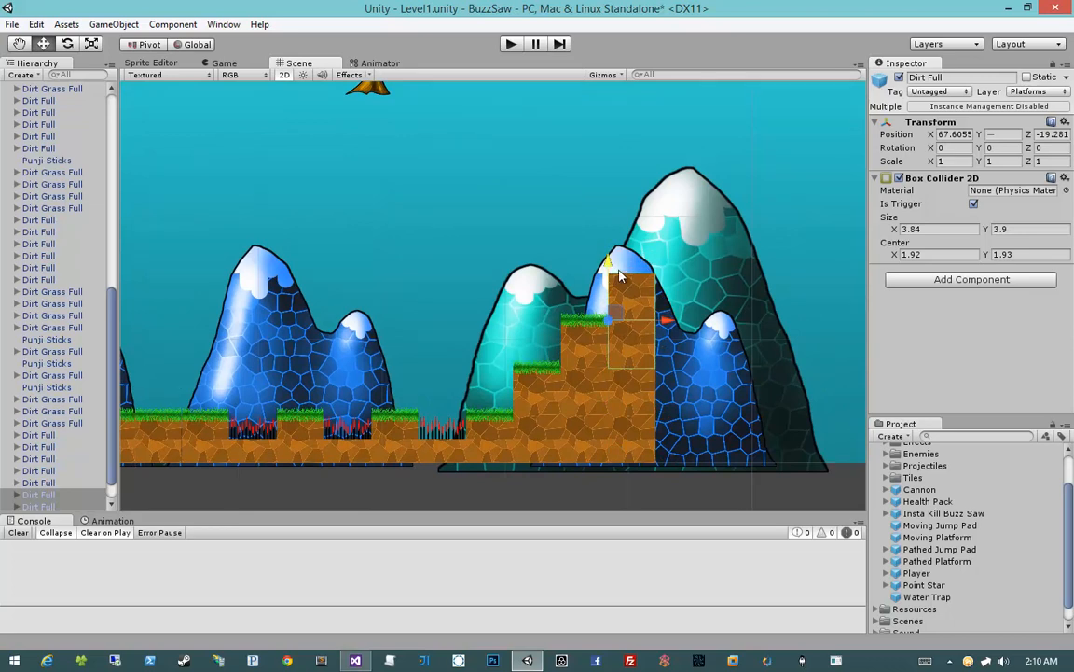
# Duplicate Dirt Full tiles from the new column's top to raise it by two tiles, up to Y 11.132
pyautogui.moveTo(662, 260); pyautogui.dragTo(665, 284, button='middle')
pyautogui.click(583, 283)
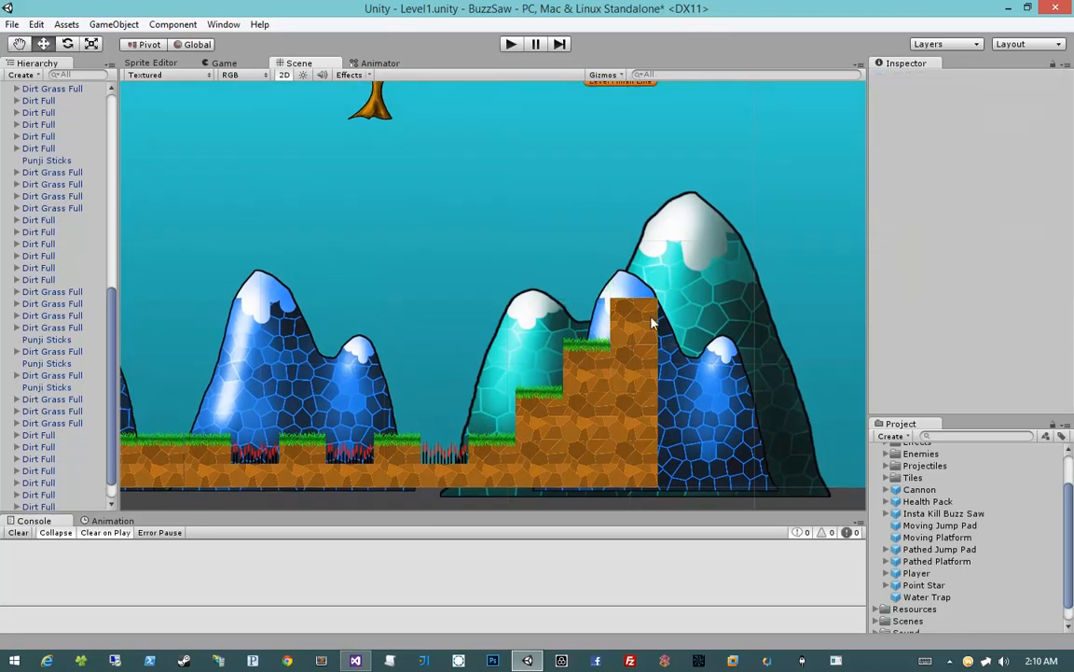
pyautogui.click(608, 291)
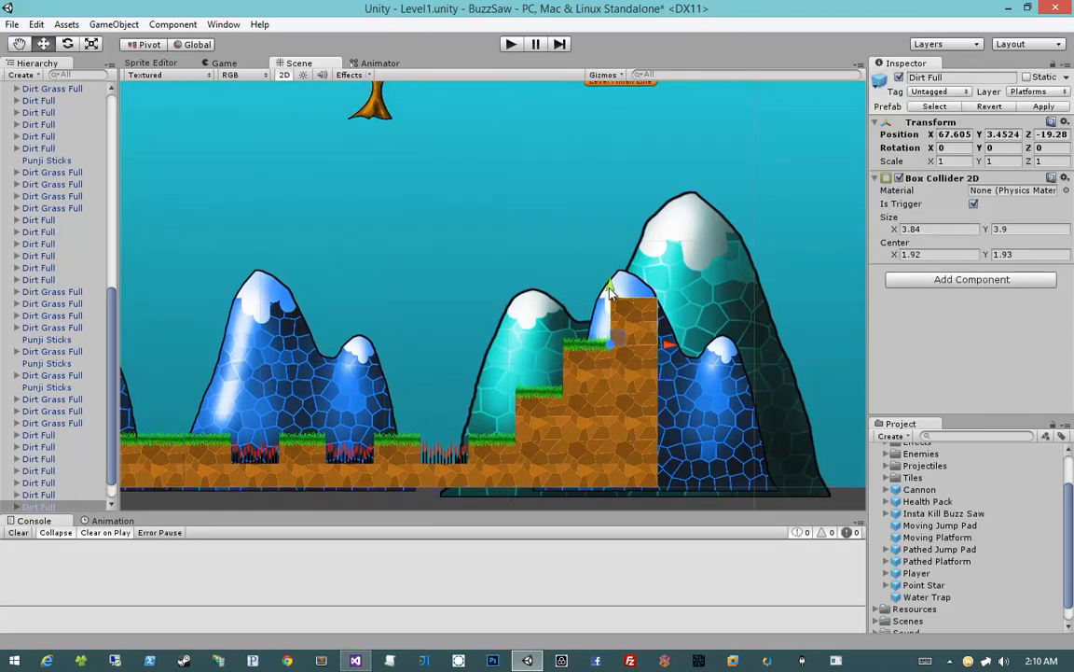
pyautogui.moveTo(608, 292); pyautogui.dragTo(609, 199)
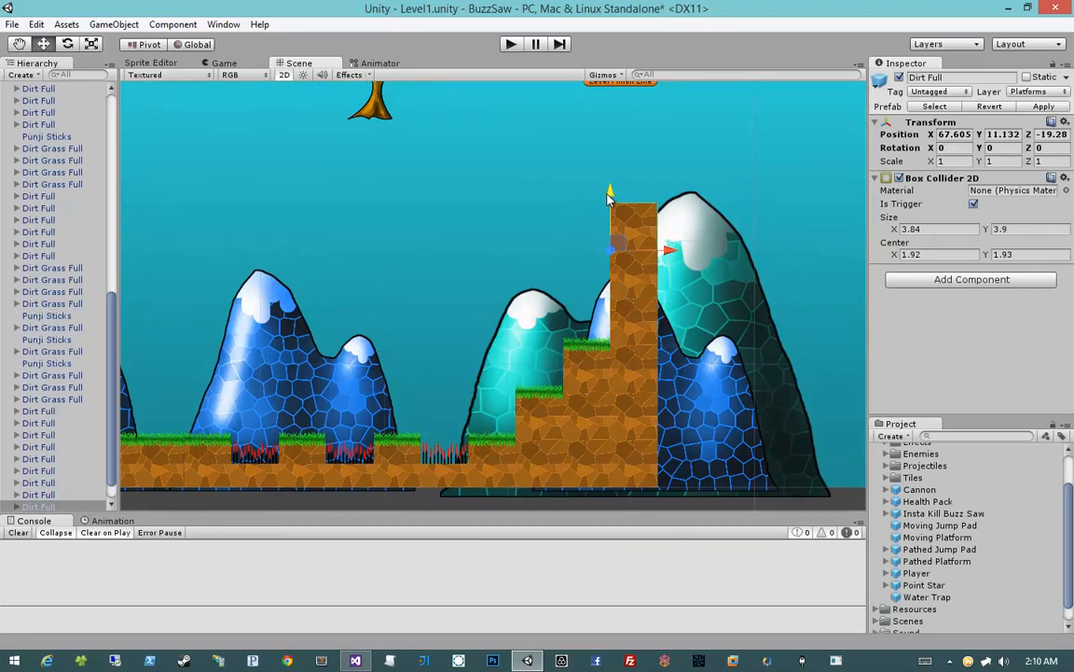
# Place a Point Star and a Health Pack side by side on the grass just before the first spike pit past Checkpoint 1
pyautogui.click(600, 369)
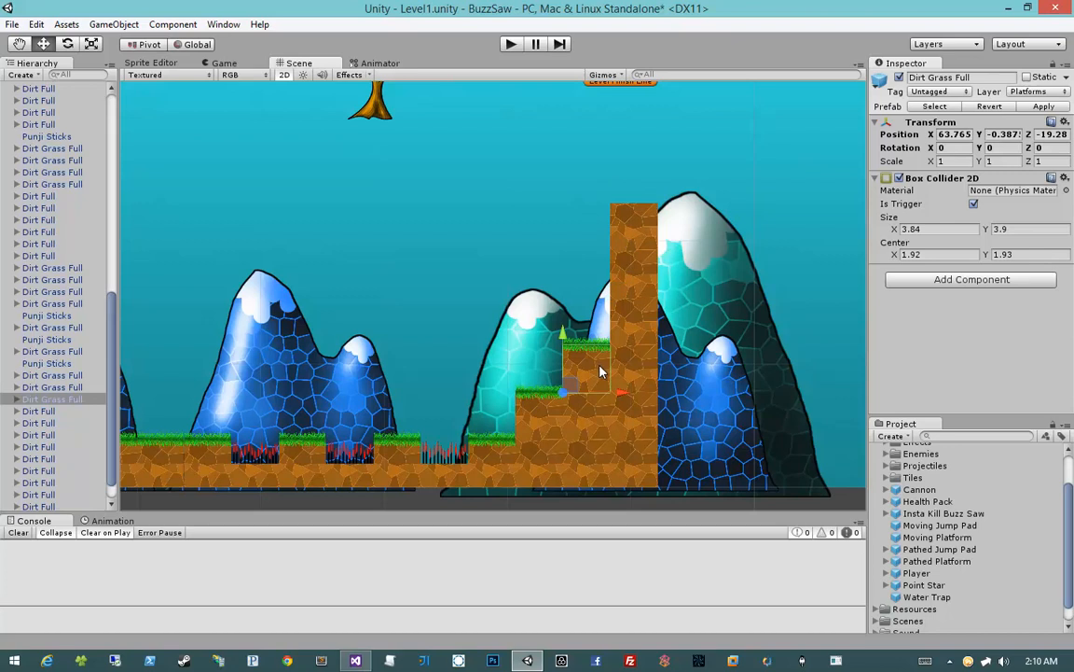
pyautogui.moveTo(492, 397); pyautogui.dragTo(506, 415, button='middle')
pyautogui.moveTo(503, 333); pyautogui.dragTo(648, 250, button='middle')
pyautogui.click(650, 313)
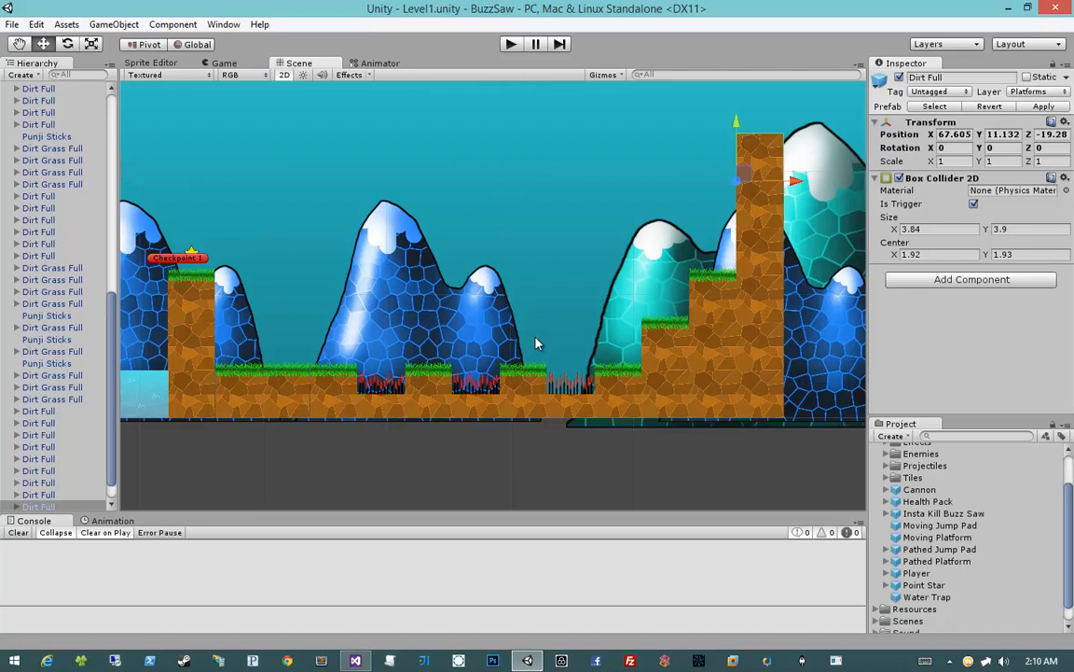
pyautogui.moveTo(536, 344); pyautogui.dragTo(576, 338, button='middle')
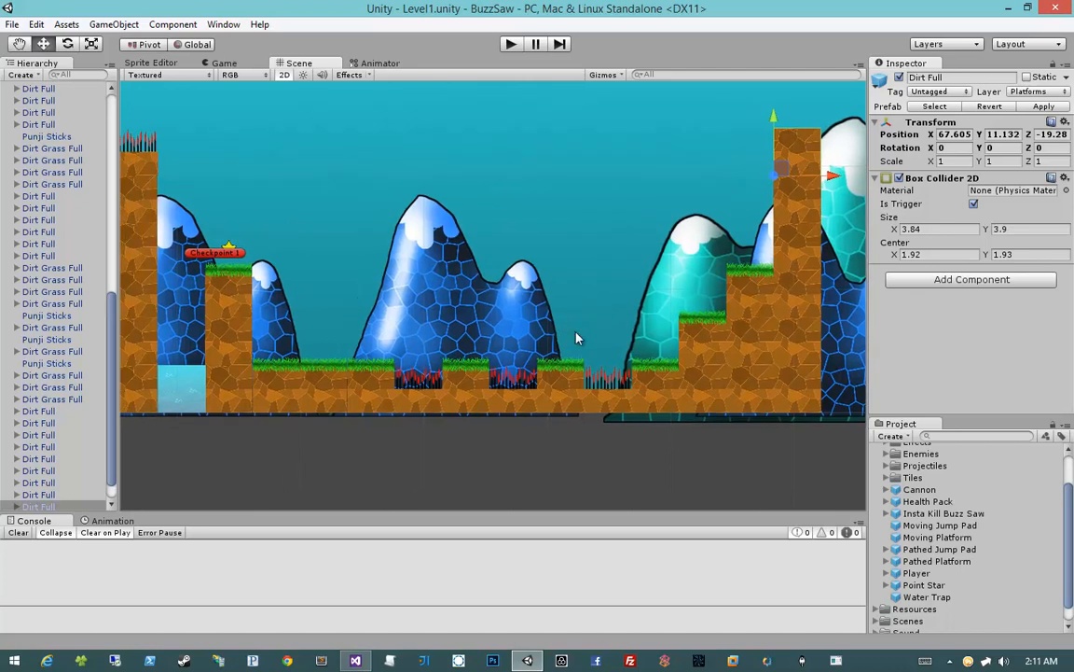
pyautogui.moveTo(582, 358); pyautogui.dragTo(628, 389, button='middle')
pyautogui.moveTo(926, 590); pyautogui.dragTo(429, 389)
pyautogui.moveTo(948, 589)
pyautogui.mouseDown()
pyautogui.moveTo(833, 480)
pyautogui.moveTo(830, 457)
pyautogui.moveTo(494, 429)
pyautogui.moveTo(458, 390)
pyautogui.mouseUp()
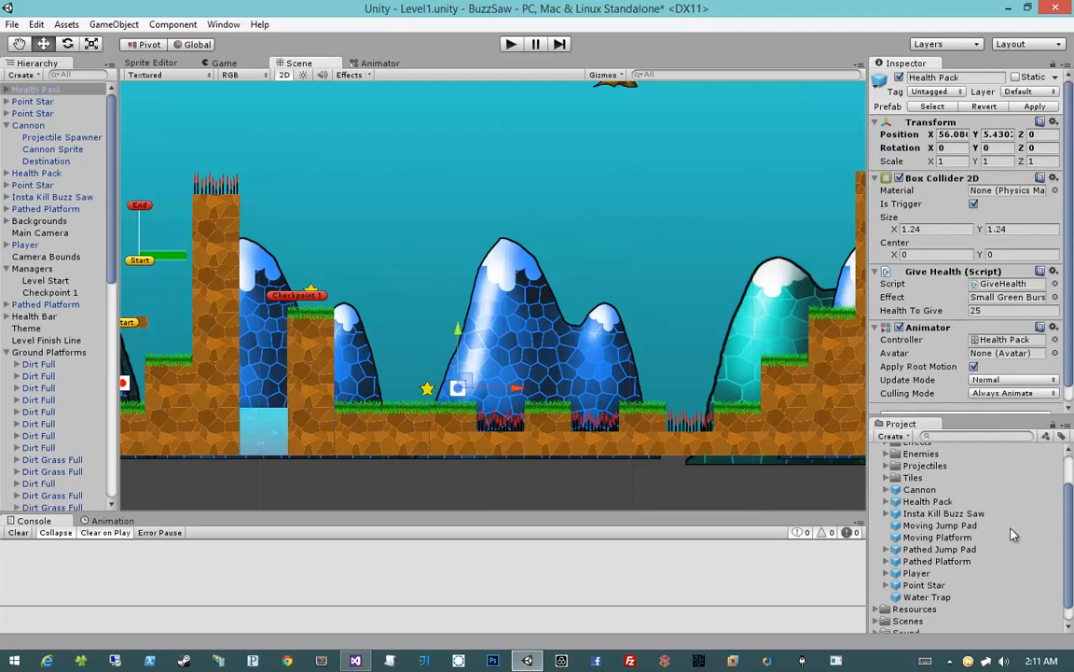
# Place an Insta Kill Buzz Saw on the tile between the first two spike pits, at X 63.462, Y 1.077
pyautogui.moveTo(953, 525)
pyautogui.mouseDown()
pyautogui.moveTo(679, 511)
pyautogui.moveTo(549, 448)
pyautogui.moveTo(730, 446)
pyautogui.moveTo(551, 443)
pyautogui.mouseUp()
pyautogui.click(571, 483)
pyautogui.click(552, 382)
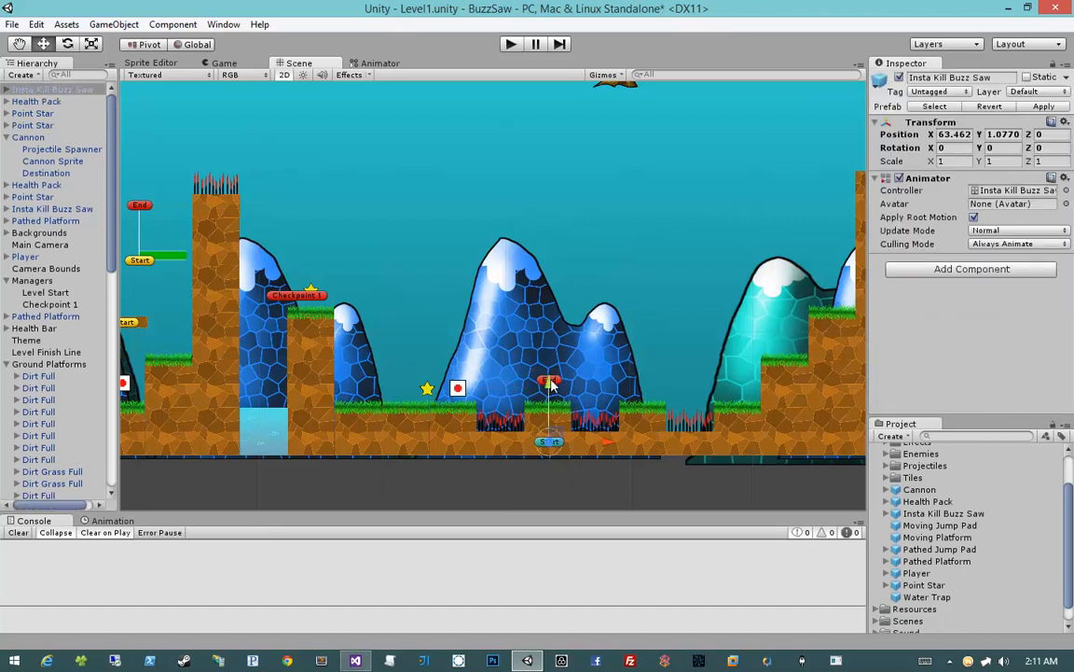
# Nudge the new Insta Kill Buzz Saw's End point and lower its Start point to local Y about -0.884
pyautogui.scroll(-1, 129, 410)
pyautogui.scroll(-1, 42, 366)
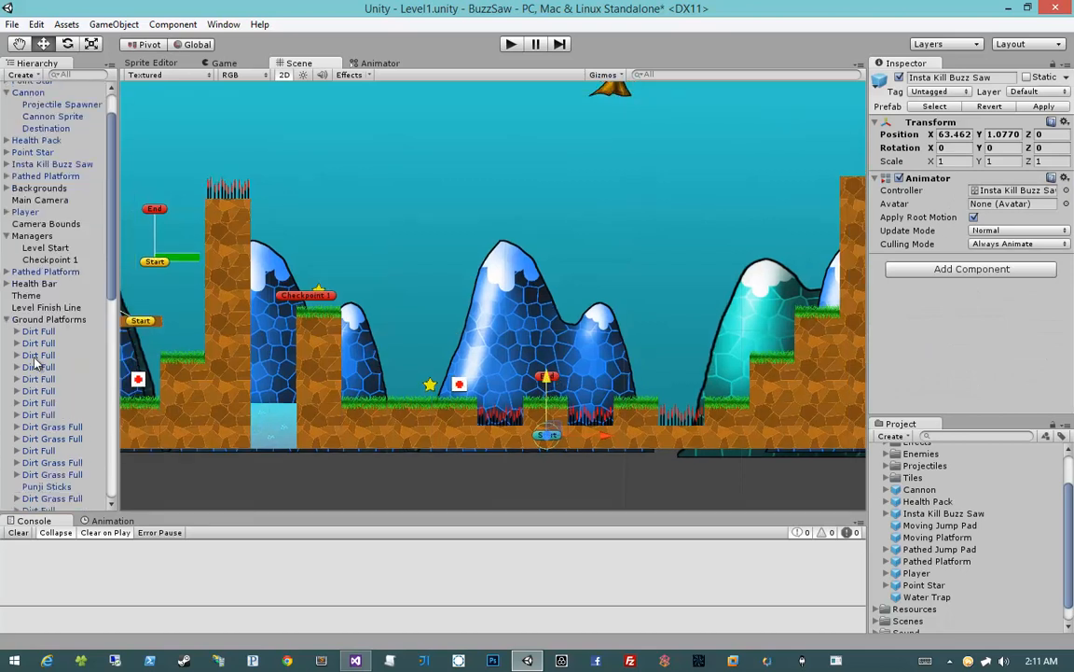
pyautogui.scroll(1, 36, 358)
pyautogui.click(6, 89)
pyautogui.click(37, 113)
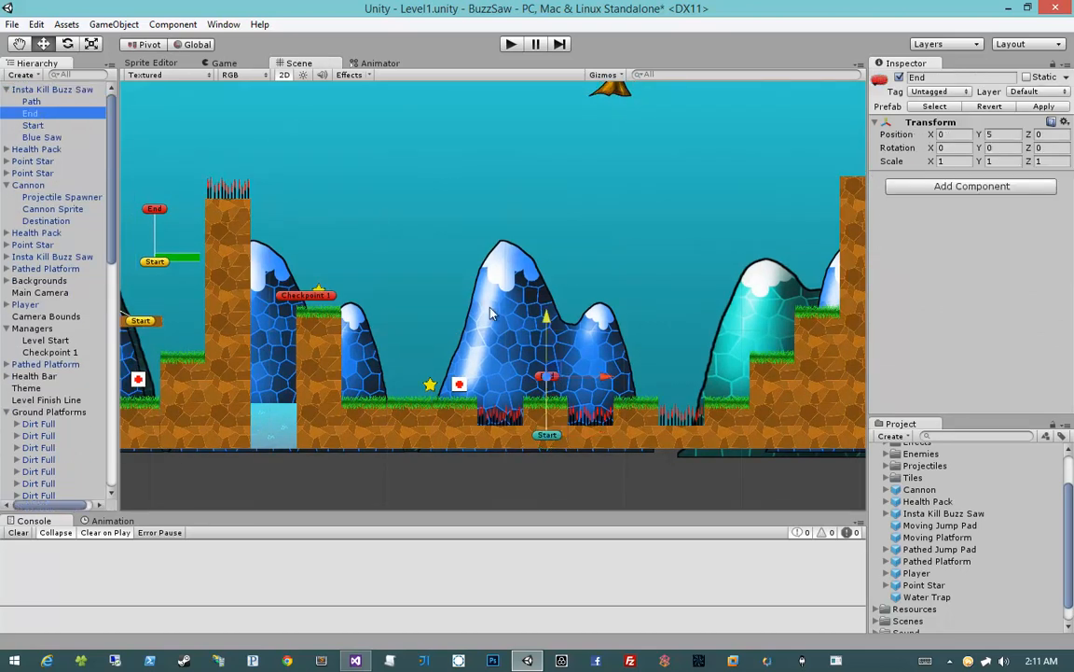
pyautogui.moveTo(545, 322)
pyautogui.mouseDown()
pyautogui.moveTo(546, 341)
pyautogui.moveTo(546, 322)
pyautogui.mouseUp()
pyautogui.click(33, 125)
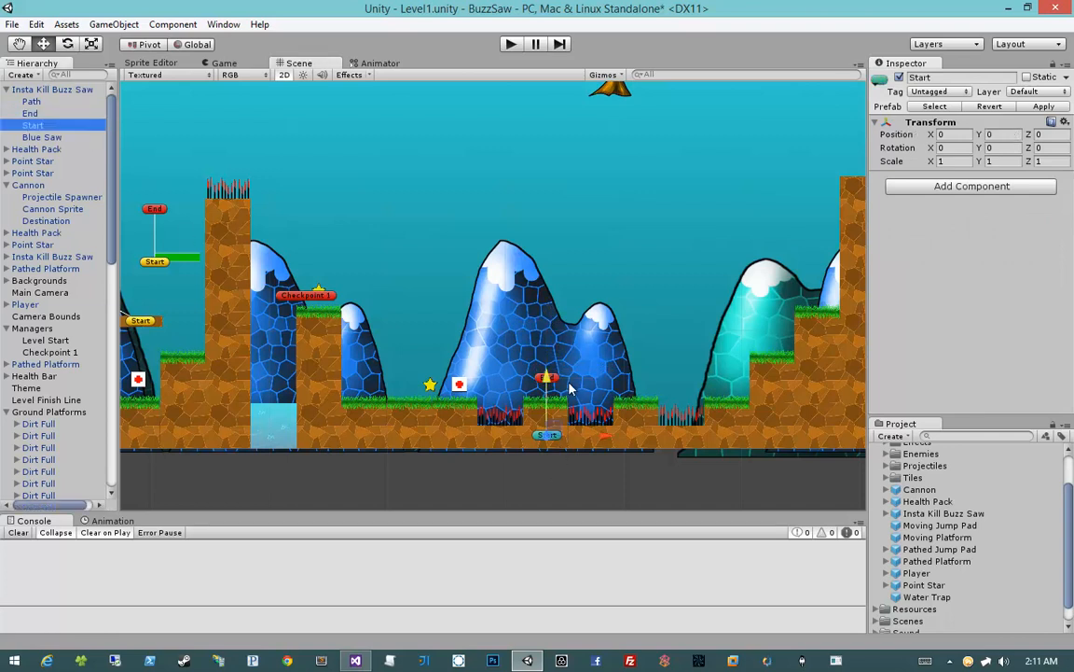
pyautogui.moveTo(546, 377); pyautogui.dragTo(546, 390)
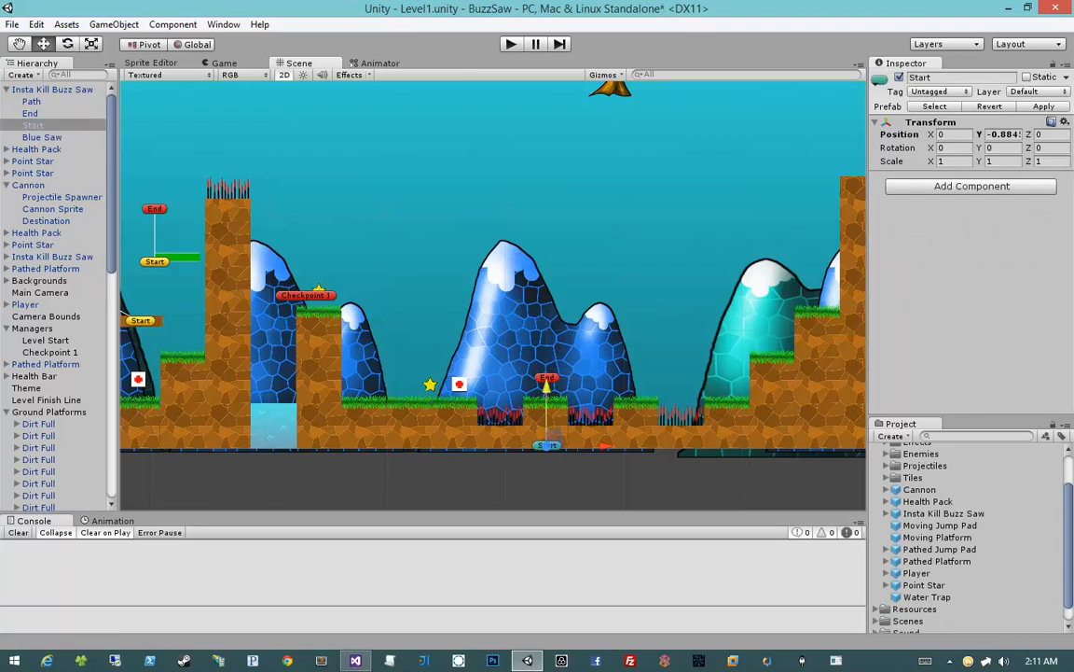
# Collapse the Cannon, Managers and Ground Platforms groups in the Hierarchy
pyautogui.click(6, 184)
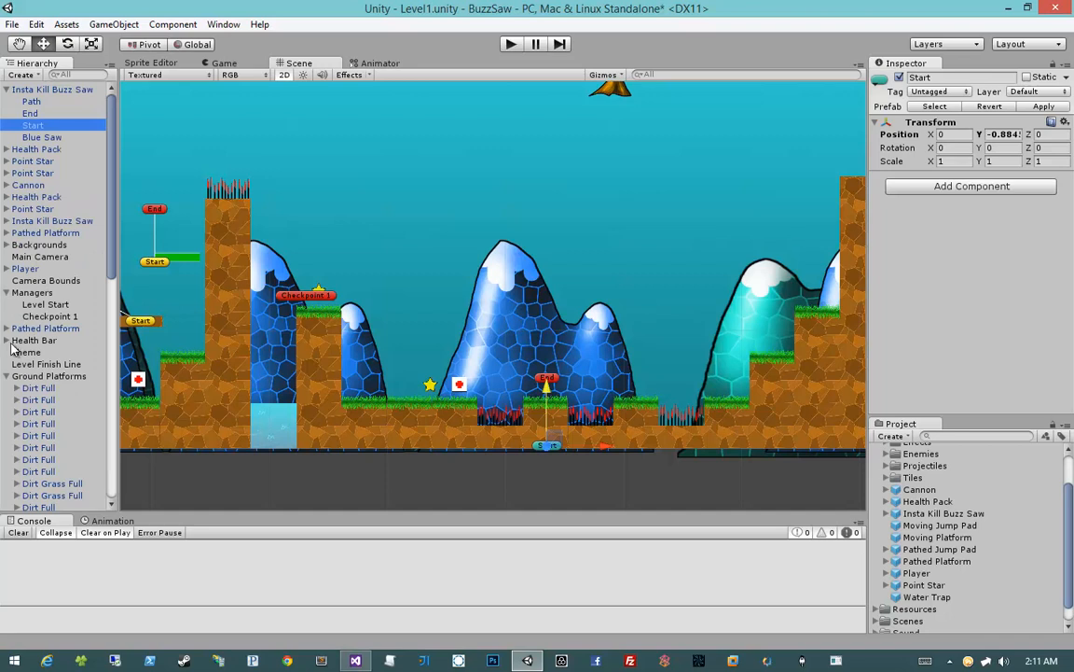
pyautogui.click(7, 291)
pyautogui.scroll(-5, 8, 285)
pyautogui.scroll(4, 6, 296)
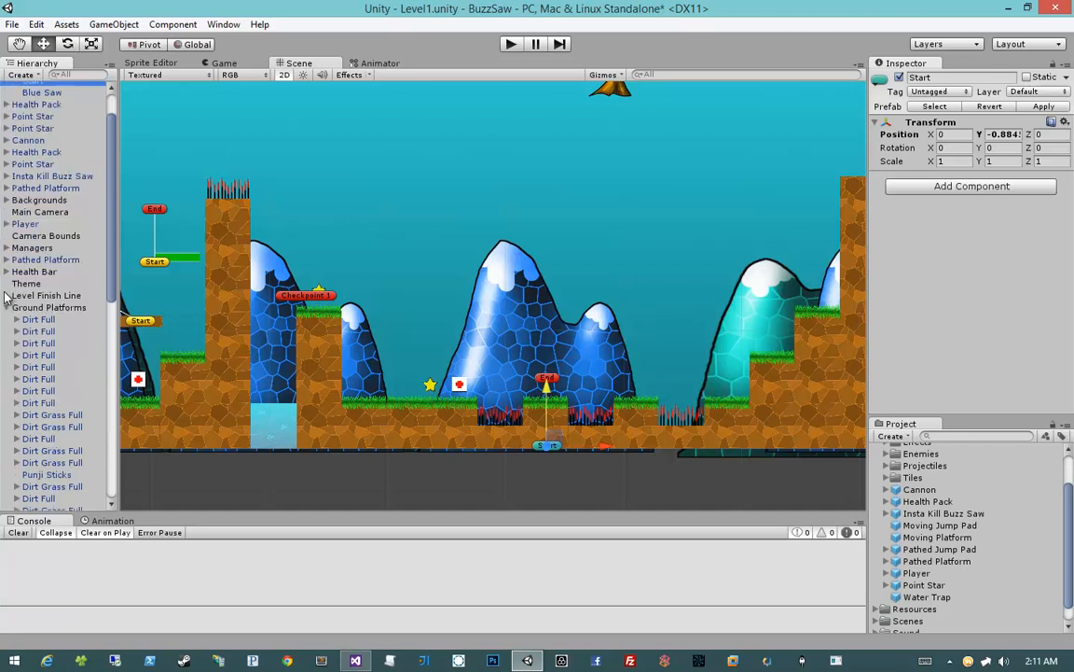
pyautogui.click(7, 307)
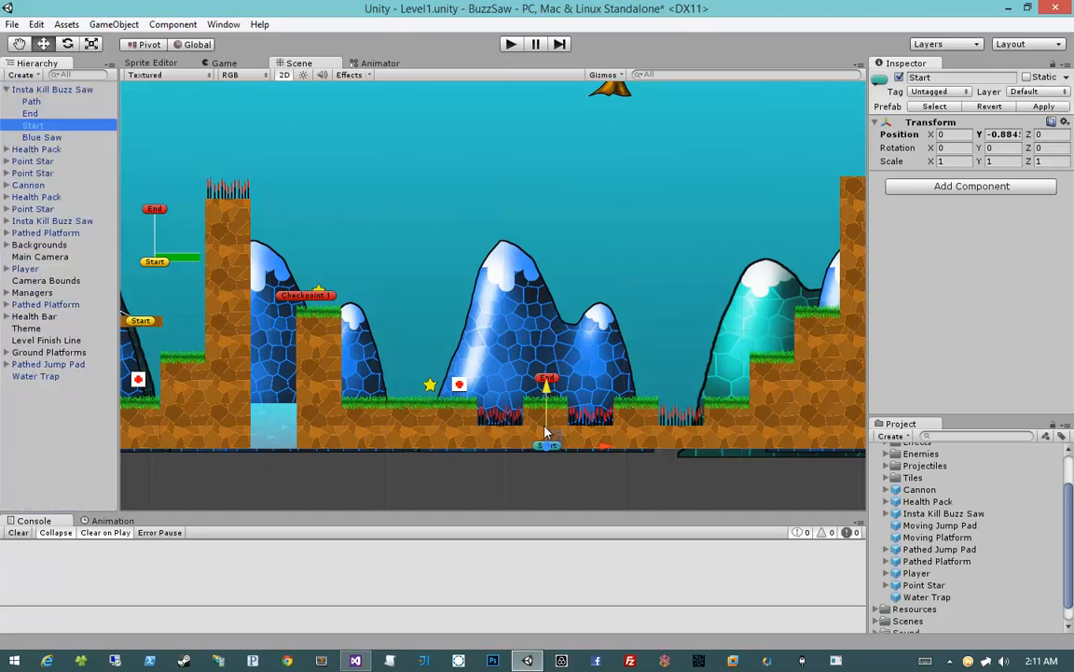
# Duplicate the Insta Kill Buzz Saw onto the tile between the second and third spike pits, at X 70.980
pyautogui.click(51, 89)
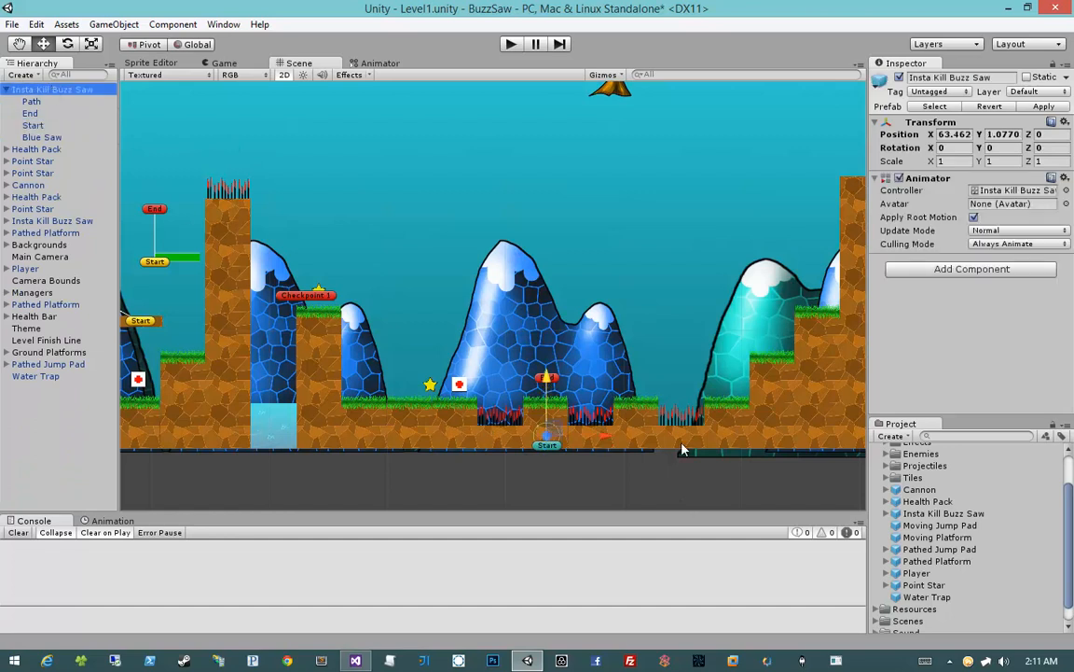
pyautogui.hotkey('ctrl', 'd')
pyautogui.moveTo(604, 437); pyautogui.dragTo(692, 444)
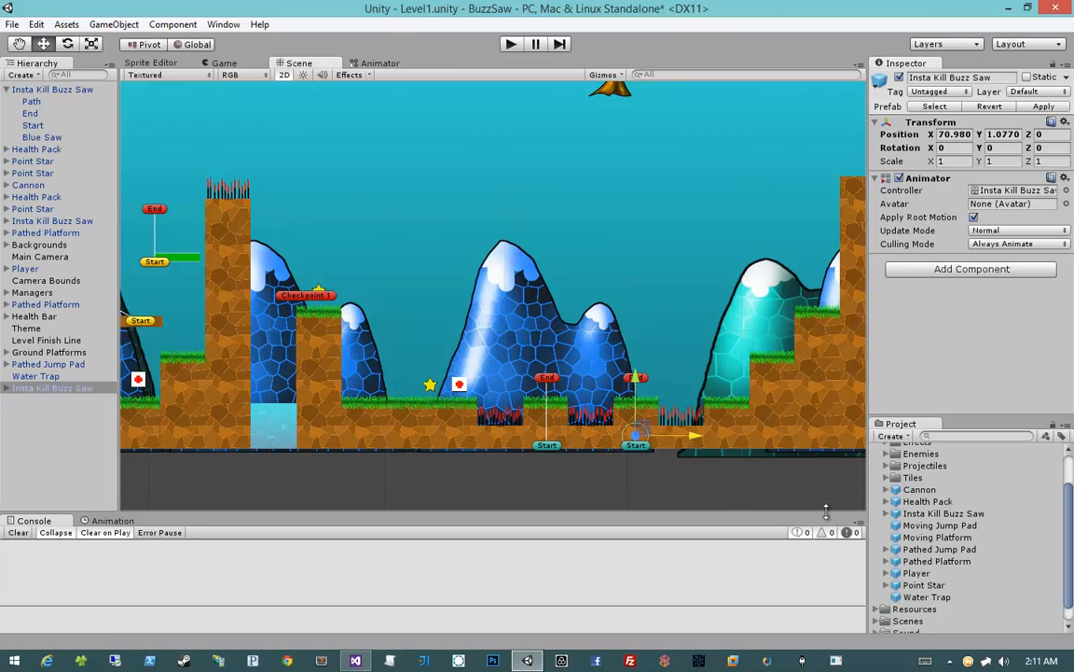
# Place three Point Stars, one on the grass tile after the last spike pit and one on each ascending stair step
pyautogui.moveTo(919, 589); pyautogui.dragTo(763, 379)
pyautogui.moveTo(763, 380); pyautogui.dragTo(739, 390, button='middle')
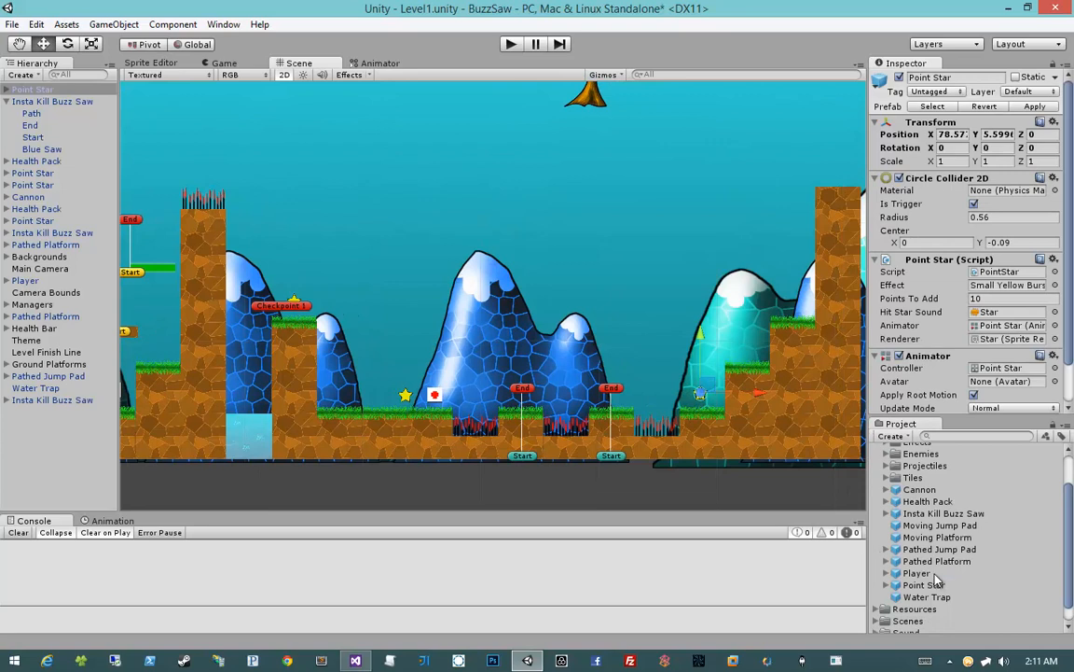
pyautogui.moveTo(931, 593); pyautogui.dragTo(746, 346)
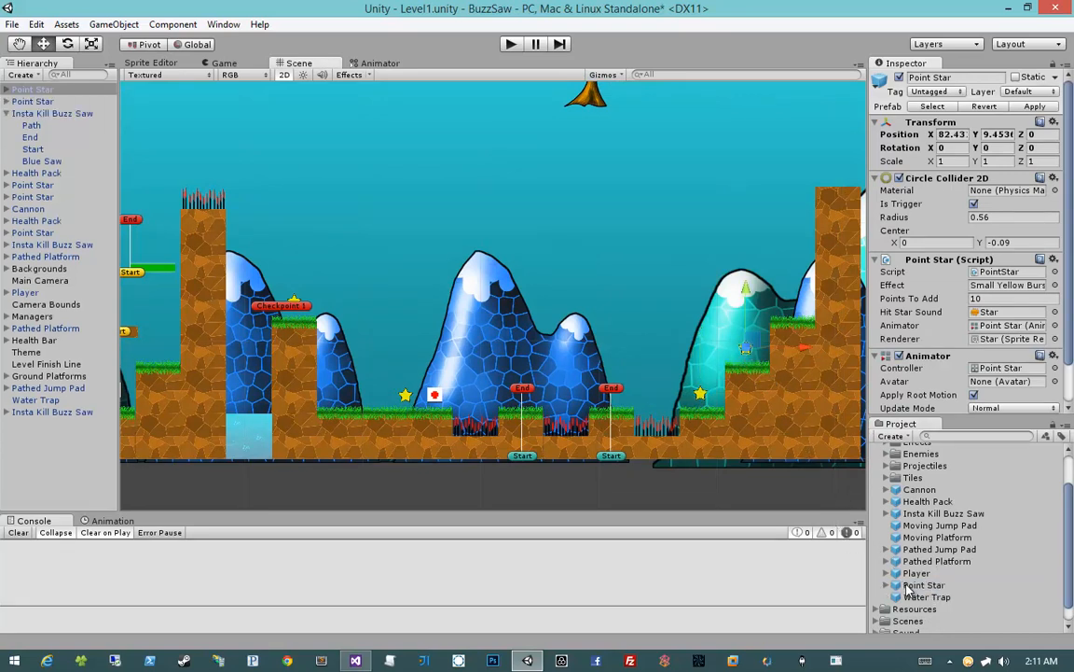
pyautogui.moveTo(923, 585); pyautogui.dragTo(793, 303)
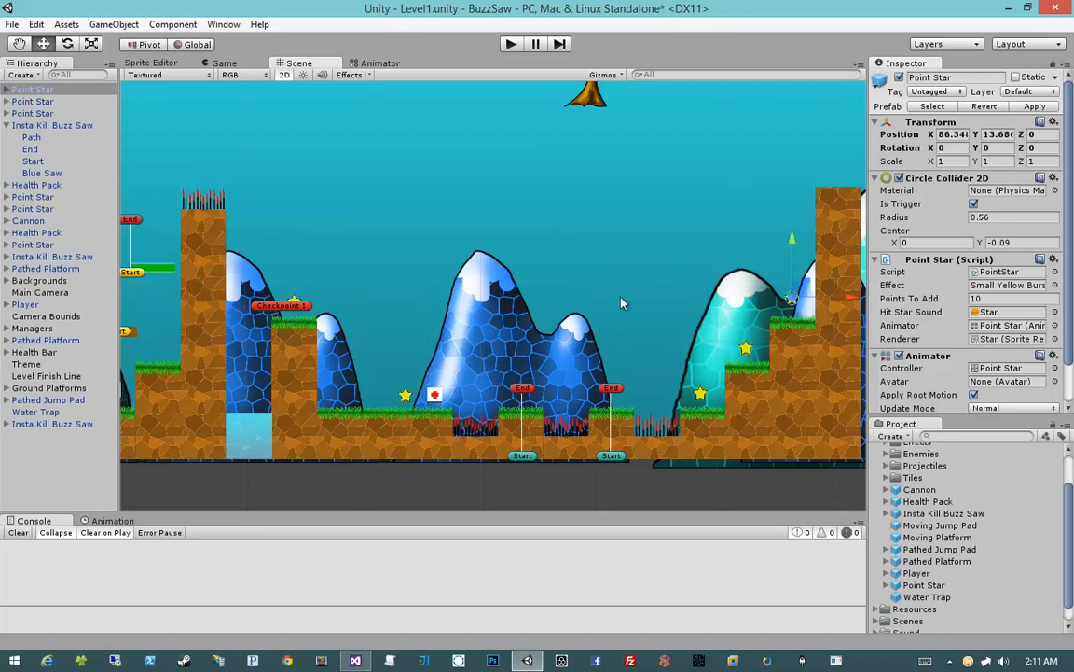
# Add a Pathed Platform above the stairs at X 81.294, Y 14.381, and move its End point to local X about -21.79
pyautogui.moveTo(624, 303); pyautogui.dragTo(646, 294, button='middle')
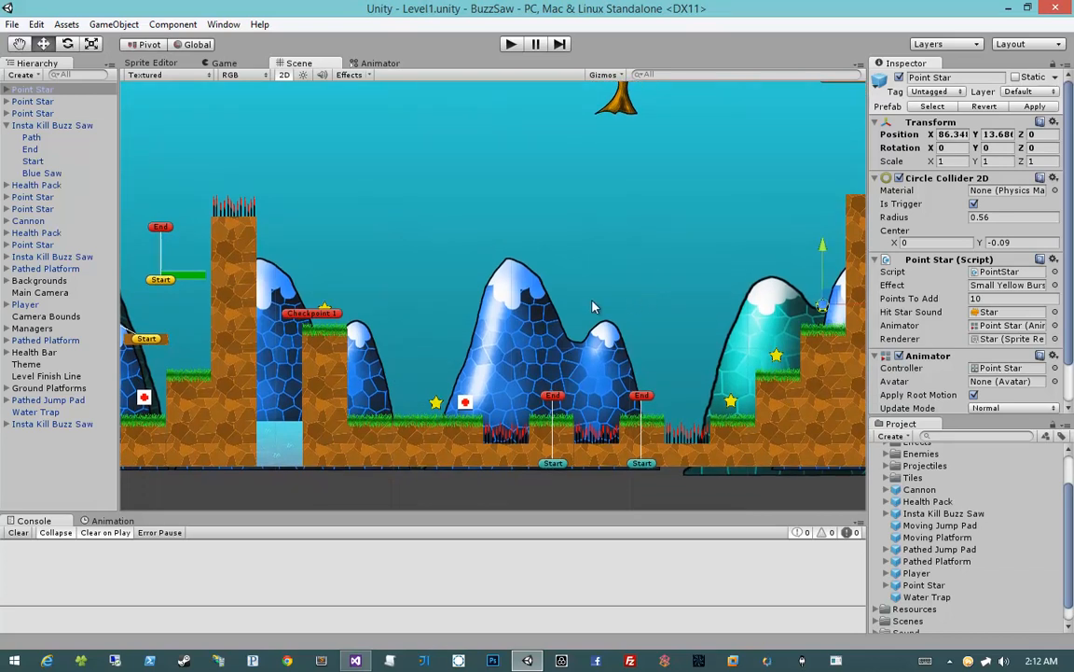
pyautogui.moveTo(724, 304); pyautogui.dragTo(700, 317, button='middle')
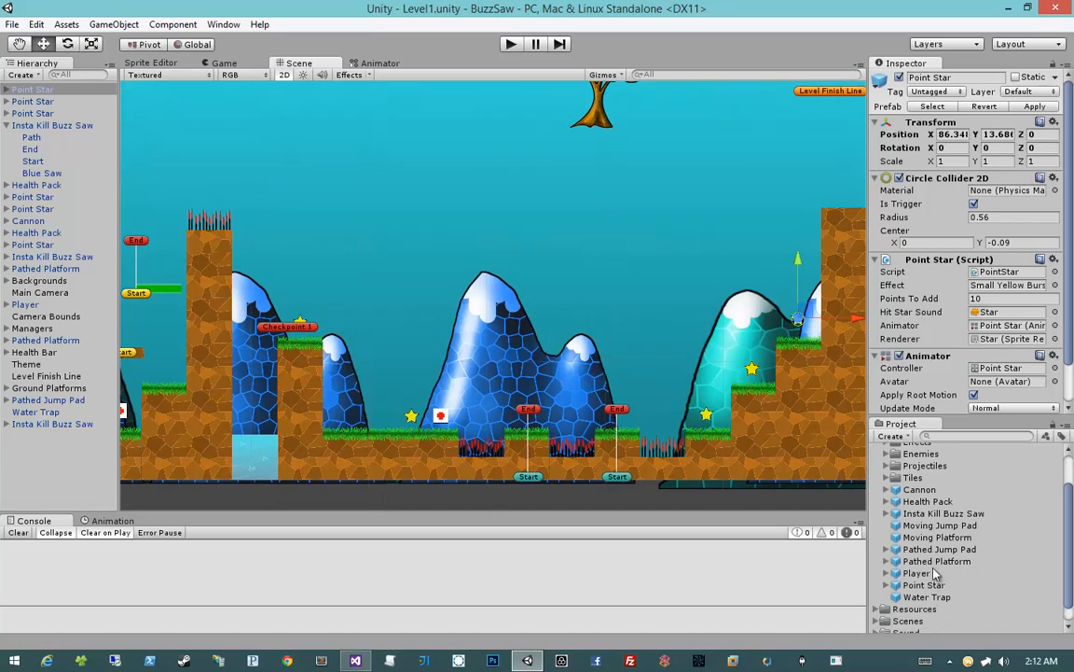
pyautogui.moveTo(938, 568); pyautogui.dragTo(739, 315)
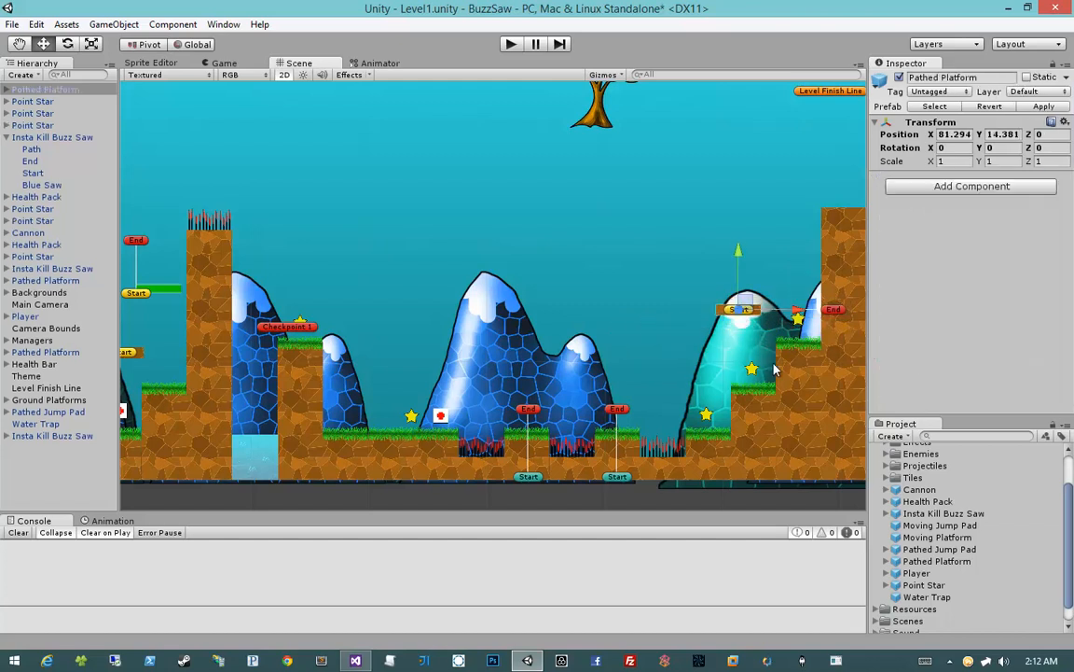
pyautogui.click(844, 316)
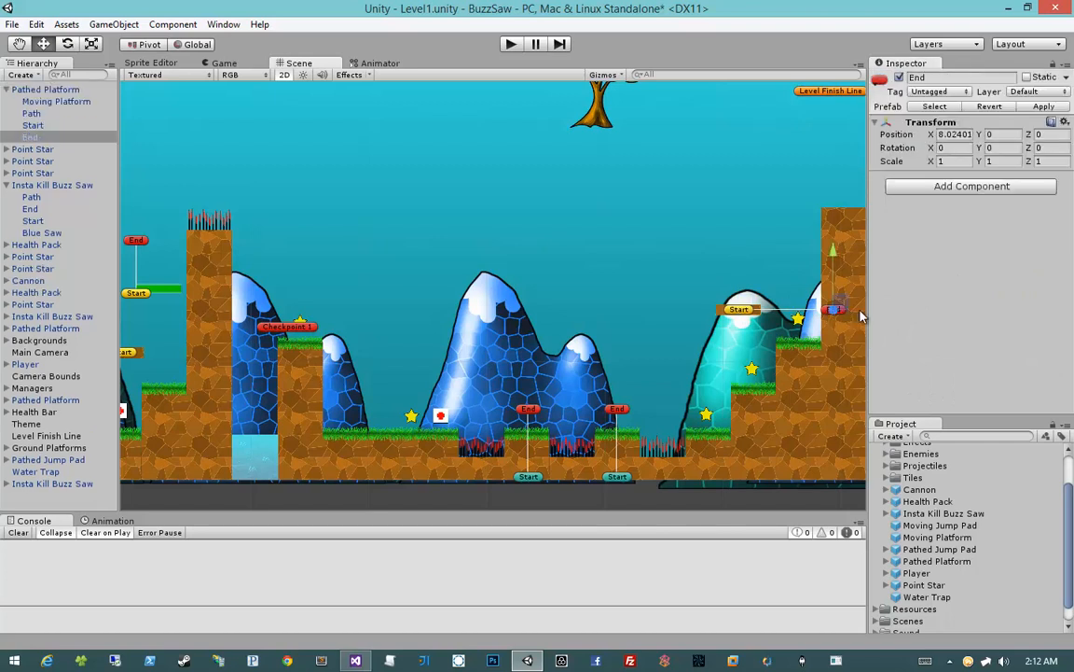
pyautogui.moveTo(860, 316); pyautogui.dragTo(509, 315)
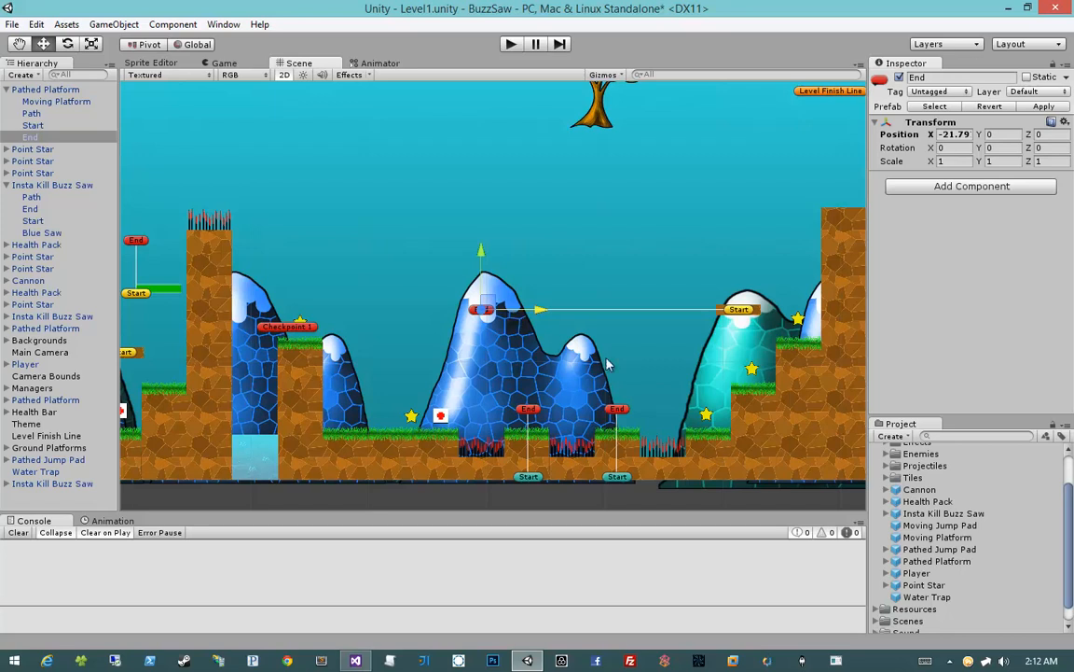
# Add a second Pathed Platform at X 56.906, Y 17.730, and extend the first platform's path farther toward the checkpoint
pyautogui.moveTo(932, 561); pyautogui.dragTo(489, 273)
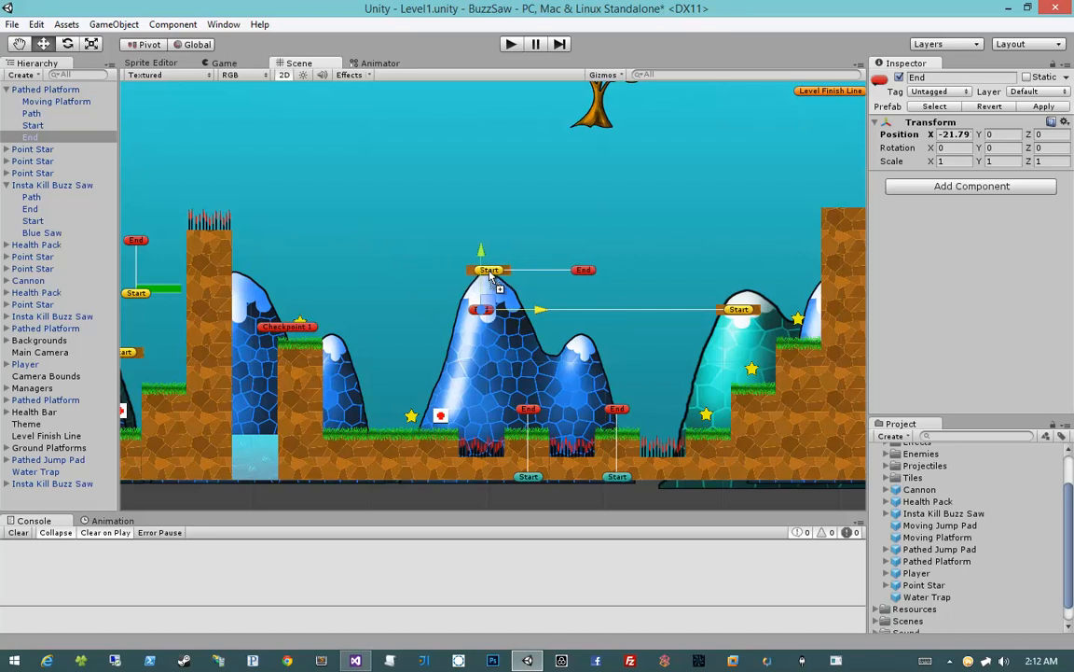
pyautogui.moveTo(489, 272); pyautogui.dragTo(489, 271)
pyautogui.click(488, 309)
pyautogui.click(482, 309)
pyautogui.moveTo(541, 310); pyautogui.dragTo(514, 314)
pyautogui.click(484, 280)
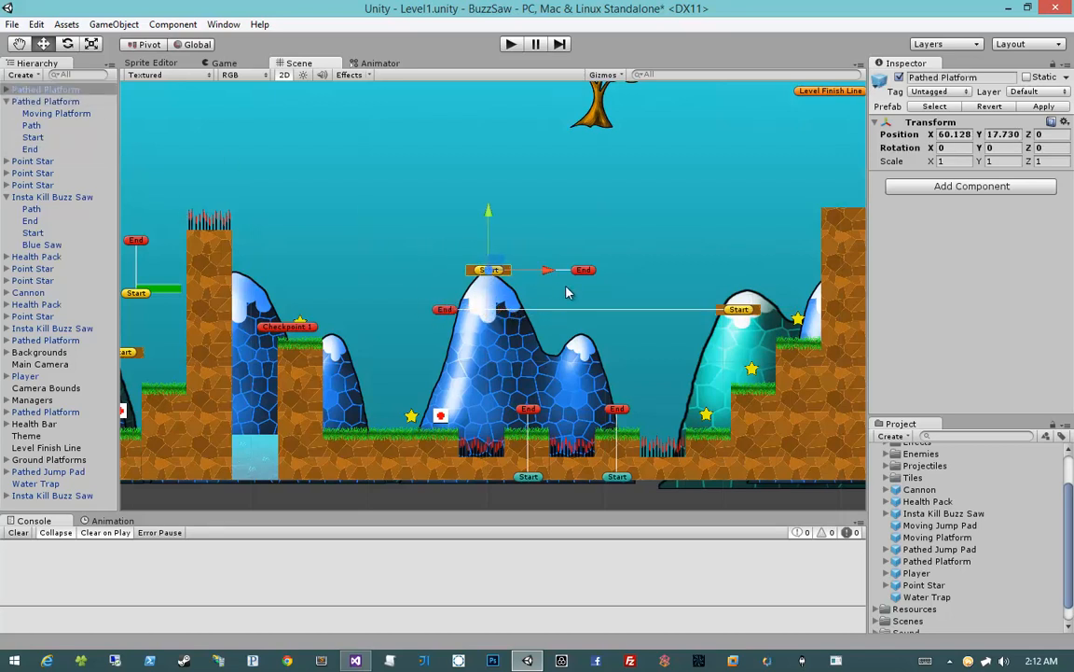
pyautogui.moveTo(544, 272); pyautogui.dragTo(505, 276)
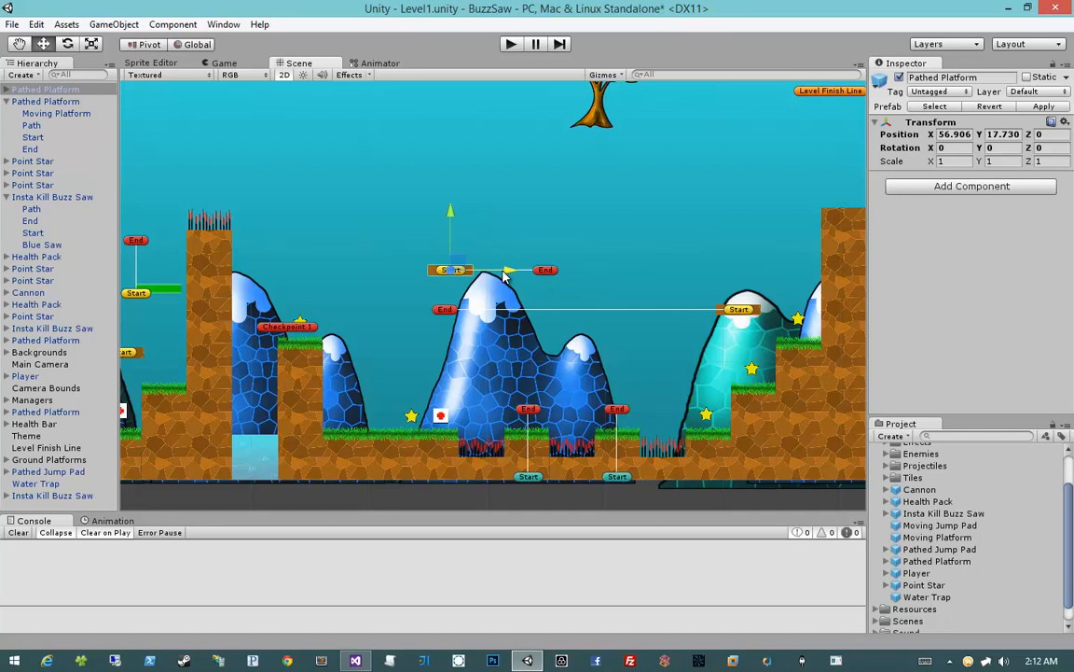
# Add a third Pathed Platform above the second one's End point, at X 65.625, Y 20.320
pyautogui.moveTo(539, 252); pyautogui.dragTo(528, 272, button='middle')
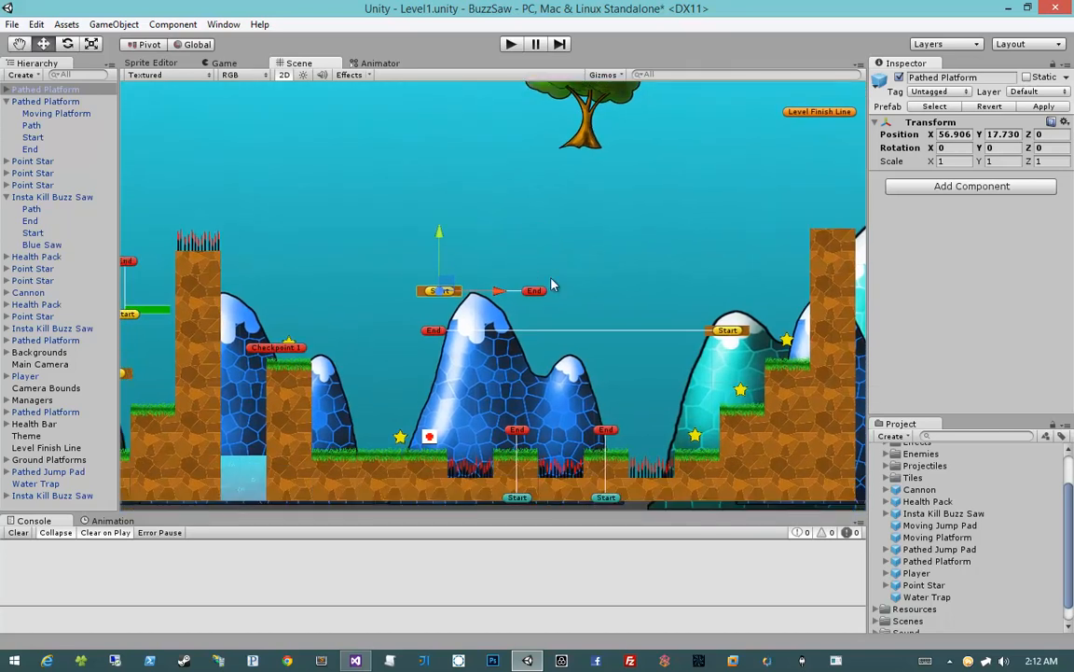
pyautogui.moveTo(937, 560); pyautogui.dragTo(545, 267)
pyautogui.click(595, 301)
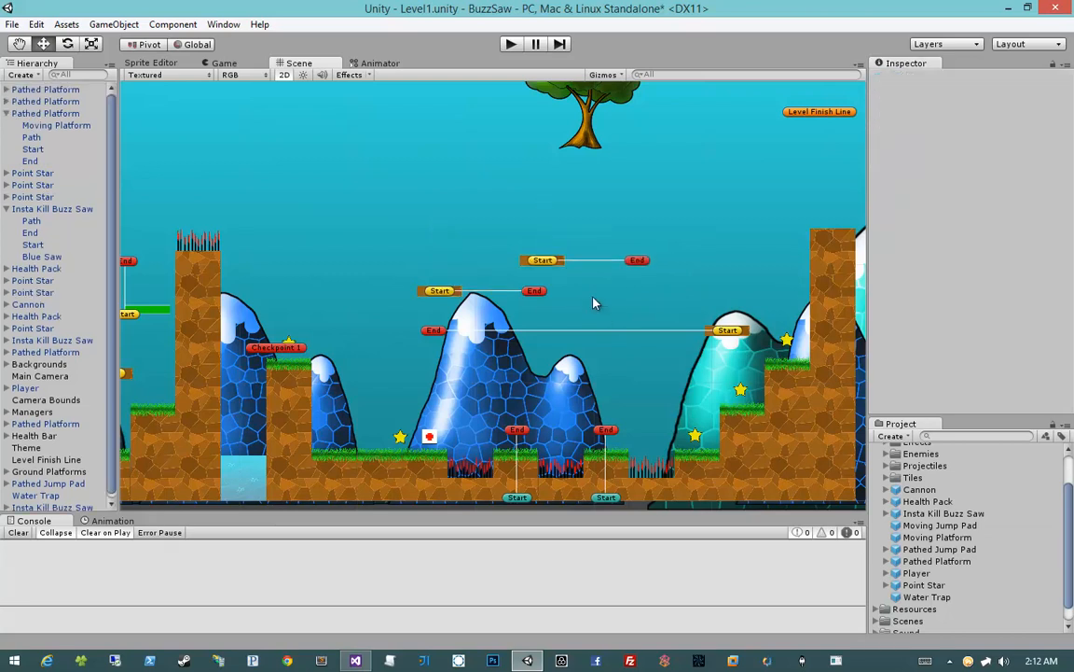
# Make the third Pathed Platform travel vertically by setting its End point to X 0 and raising it to Y 21.607
pyautogui.moveTo(581, 245); pyautogui.dragTo(575, 333, button='middle')
pyautogui.click(630, 349)
pyautogui.click(630, 349)
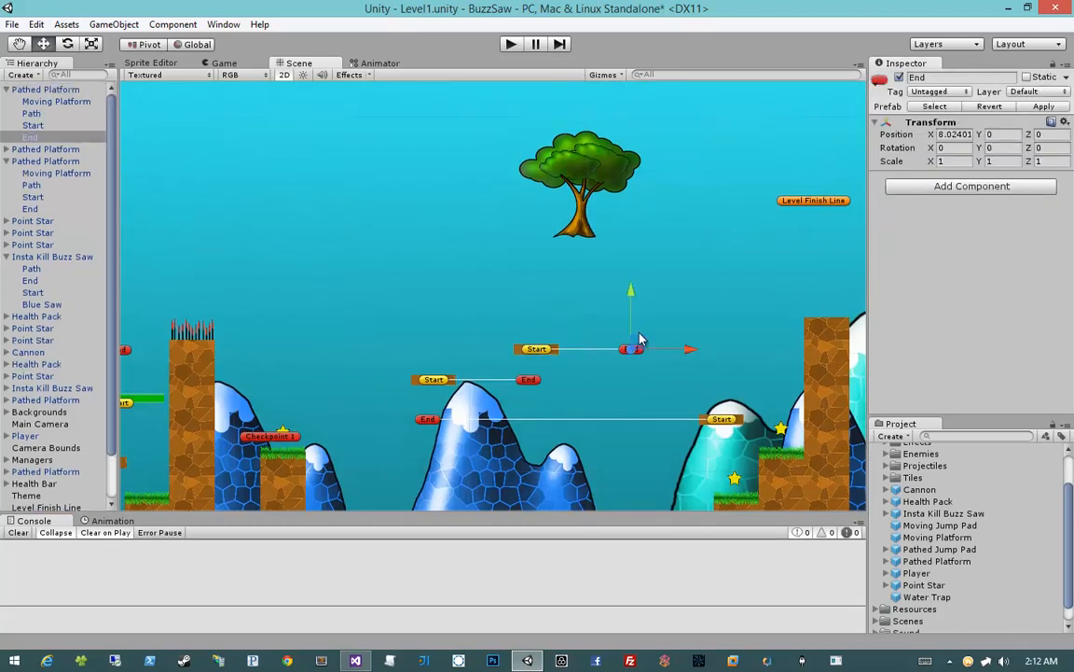
pyautogui.click(955, 134)
pyautogui.write('-')
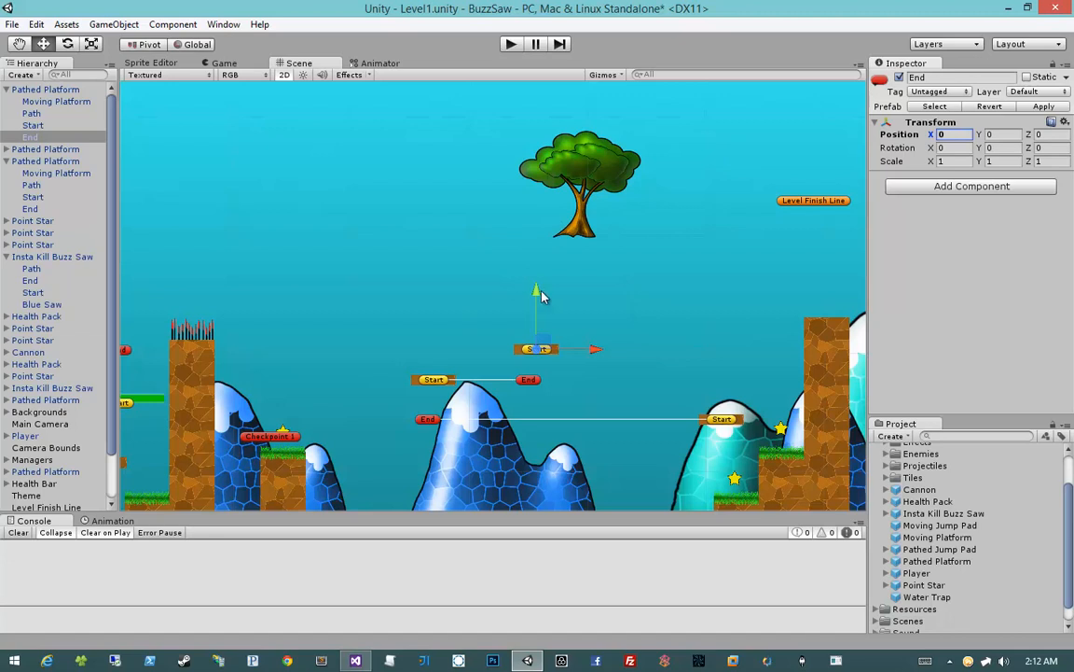
pyautogui.moveTo(540, 291); pyautogui.dragTo(536, 109)
pyautogui.moveTo(576, 149); pyautogui.dragTo(578, 238, button='middle')
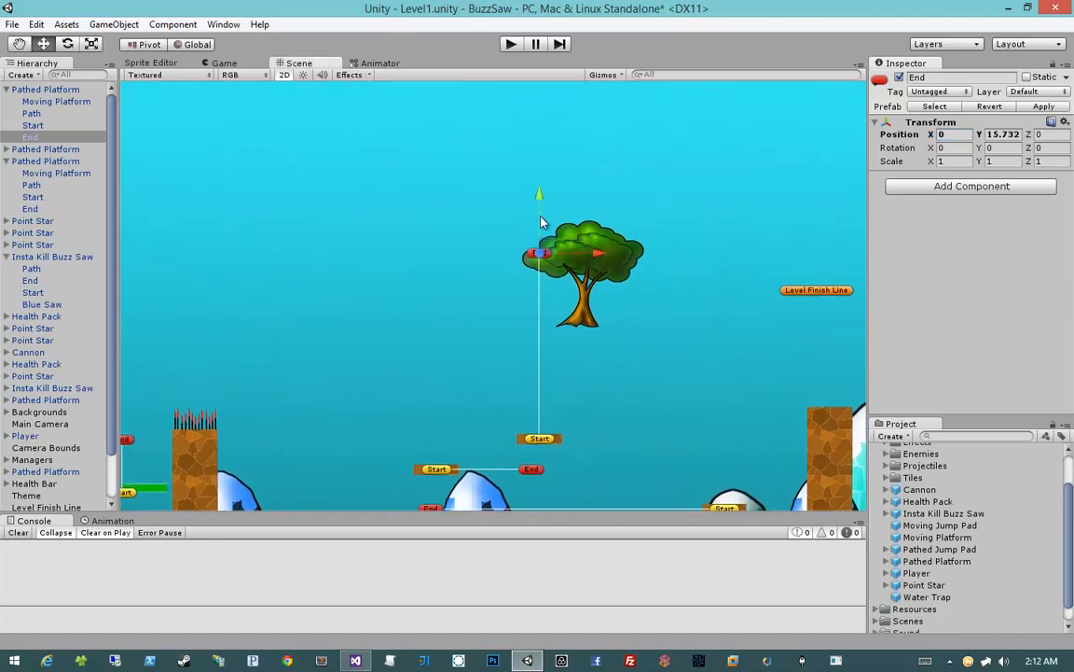
pyautogui.moveTo(538, 197); pyautogui.dragTo(536, 133)
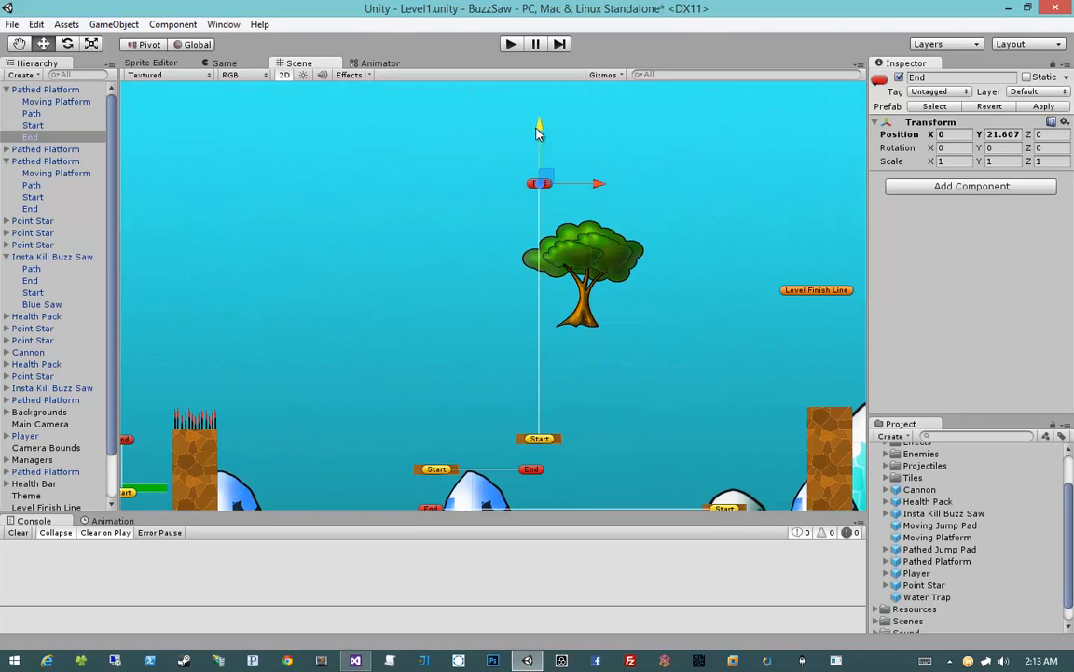
# Collapse the expanded Pathed Platform and Insta Kill Buzz Saw objects in the Hierarchy
pyautogui.click(319, 252)
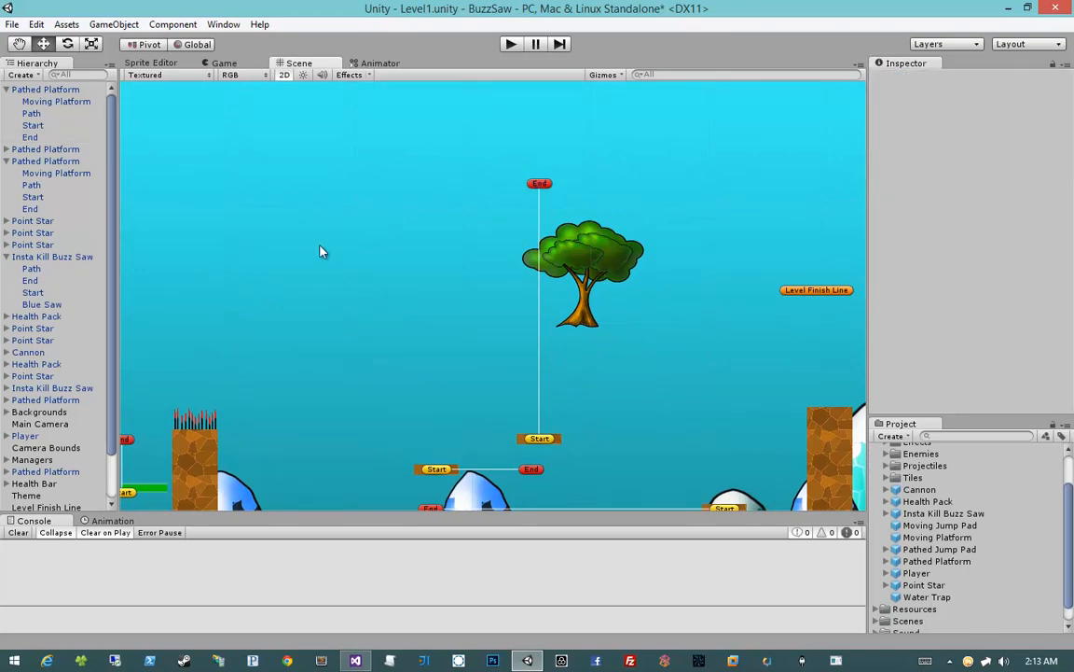
pyautogui.click(14, 89)
pyautogui.click(6, 89)
pyautogui.click(7, 113)
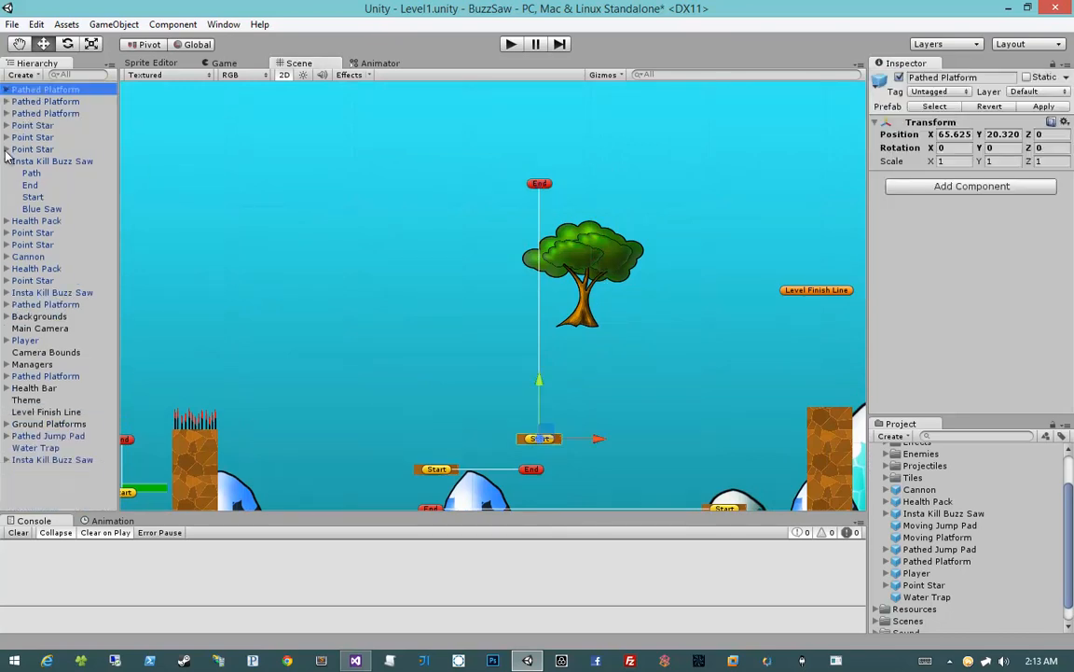
pyautogui.click(11, 161)
pyautogui.click(5, 161)
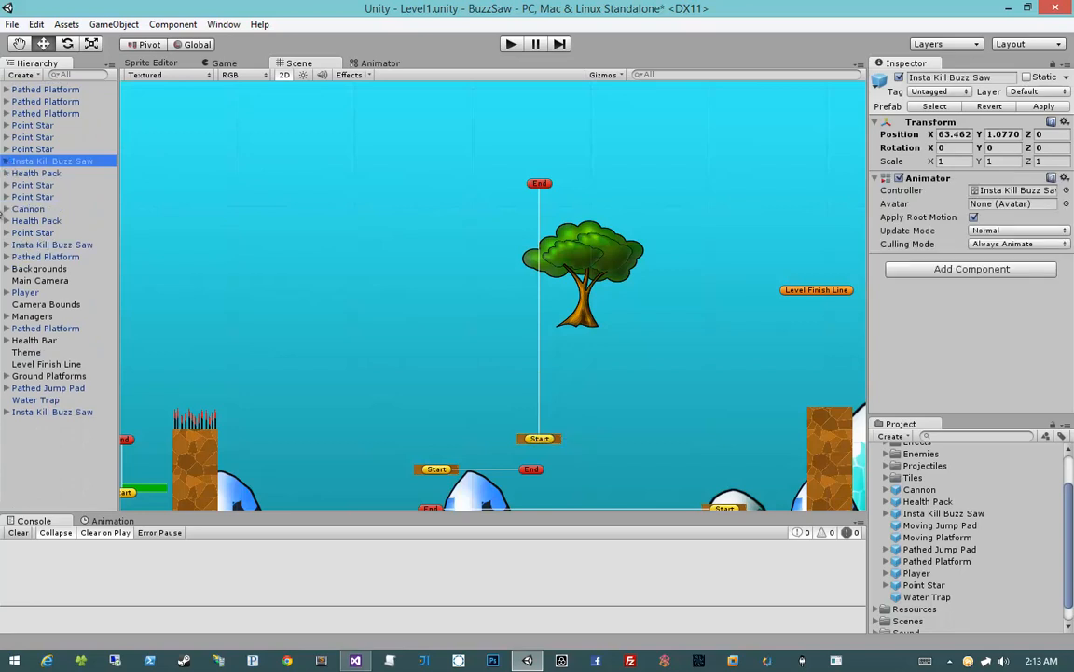
# Move the background Tree to X 32.377, Y 36.650, clear of the vertical platform path, and save the scene
pyautogui.click(5, 269)
pyautogui.click(16, 316)
pyautogui.click(16, 316)
pyautogui.click(39, 328)
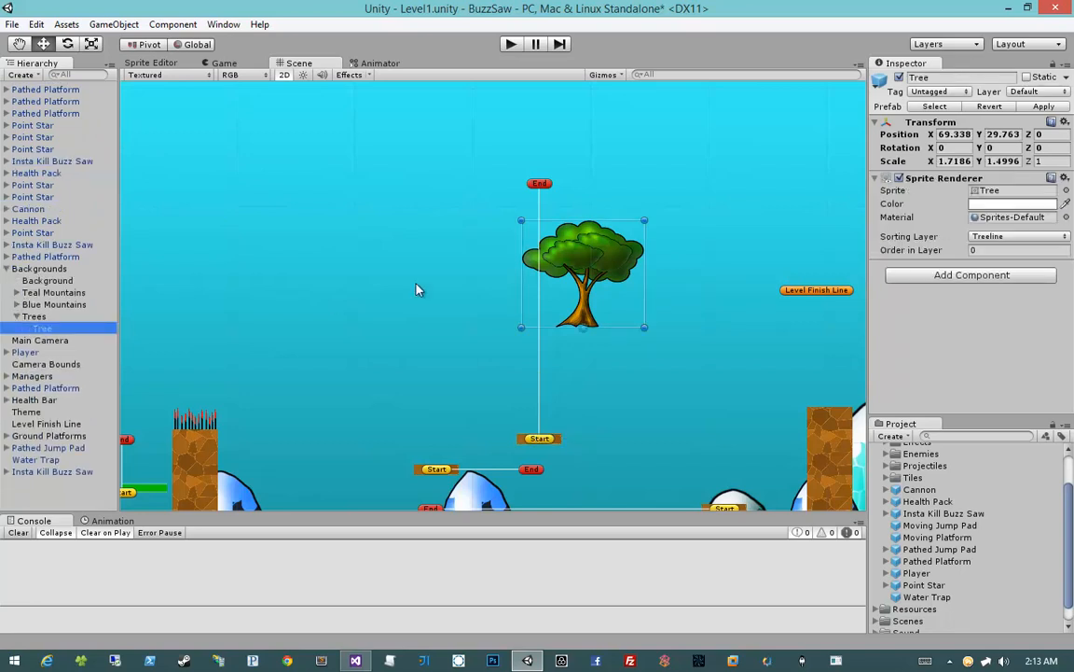
pyautogui.moveTo(594, 268); pyautogui.dragTo(175, 187)
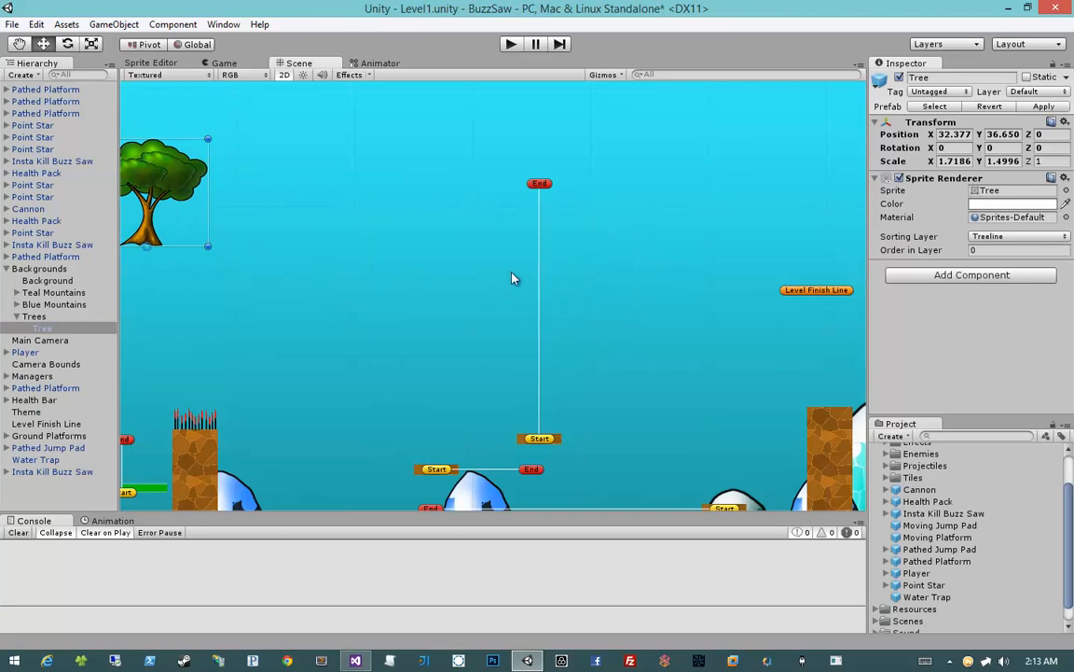
pyautogui.moveTo(511, 272); pyautogui.dragTo(487, 155, button='middle')
pyautogui.scroll(-5, 490, 160)
pyautogui.moveTo(528, 247)
pyautogui.mouseDown(button='middle')
pyautogui.moveTo(528, 200)
pyautogui.moveTo(547, 340)
pyautogui.mouseUp(button='middle')
pyautogui.hotkey('ctrl', 's')
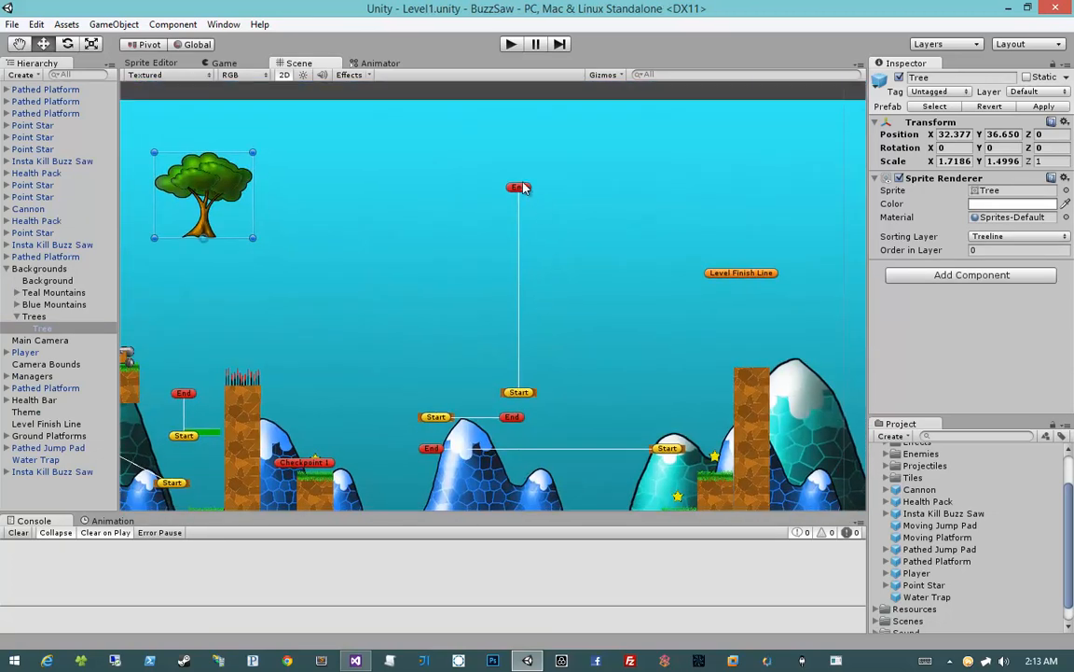
# Add a Platform sprite from Texture Atlas Main between the vertical Pathed Platform and the Level Finish Line
pyautogui.moveTo(606, 260); pyautogui.dragTo(571, 237, button='middle')
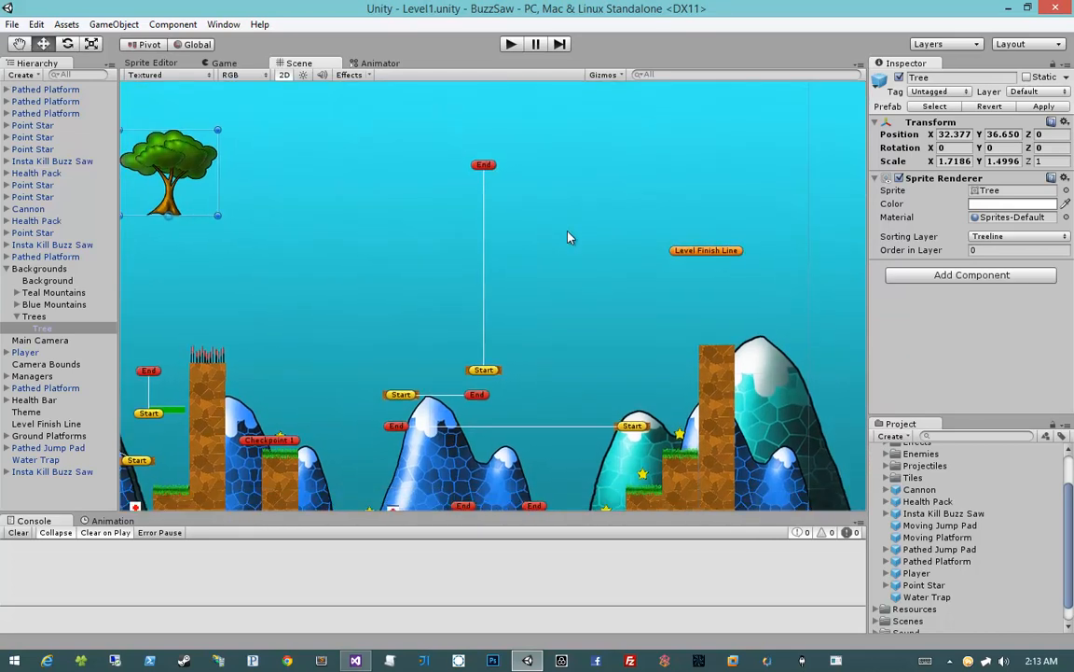
pyautogui.scroll(-1, 882, 505)
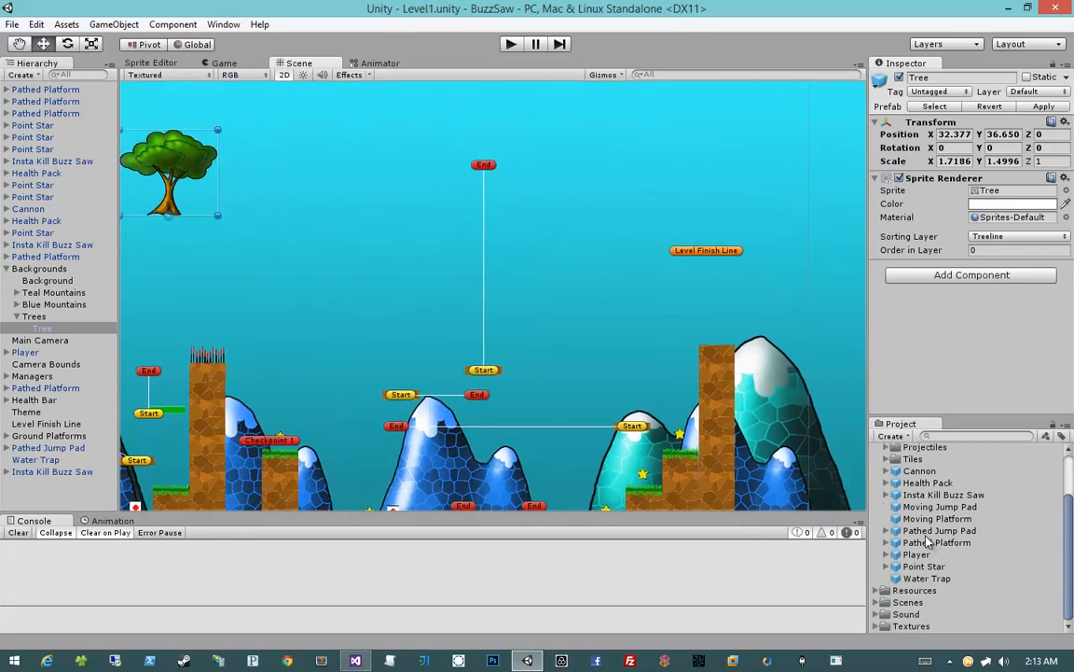
pyautogui.scroll(3, 883, 494)
pyautogui.click(884, 474)
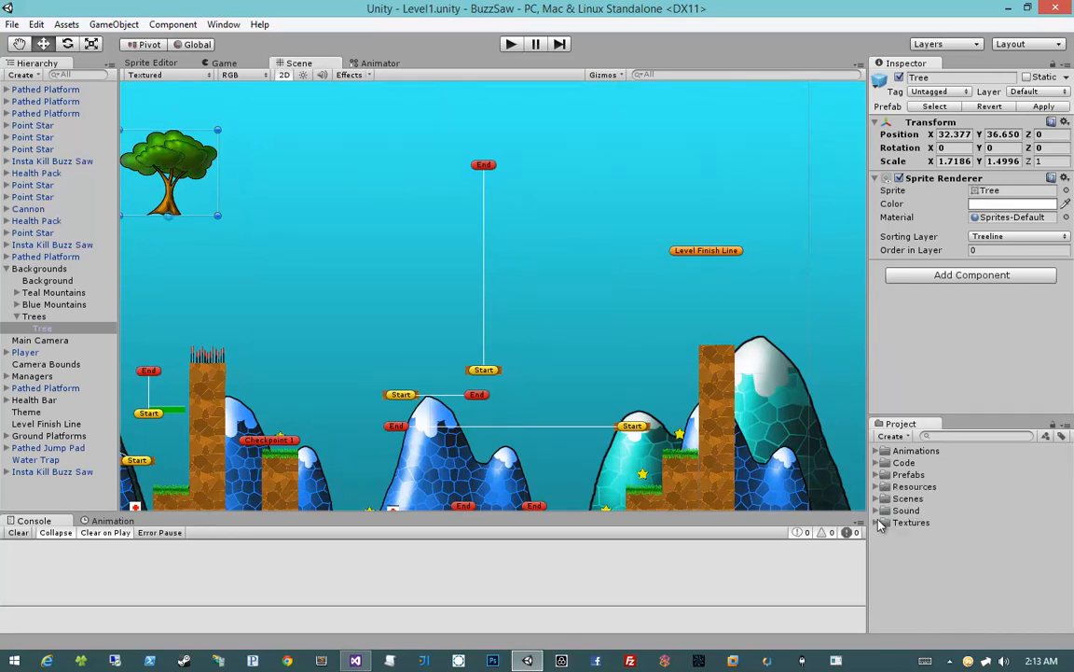
pyautogui.click(884, 523)
pyautogui.scroll(-2, 878, 525)
pyautogui.click(910, 505)
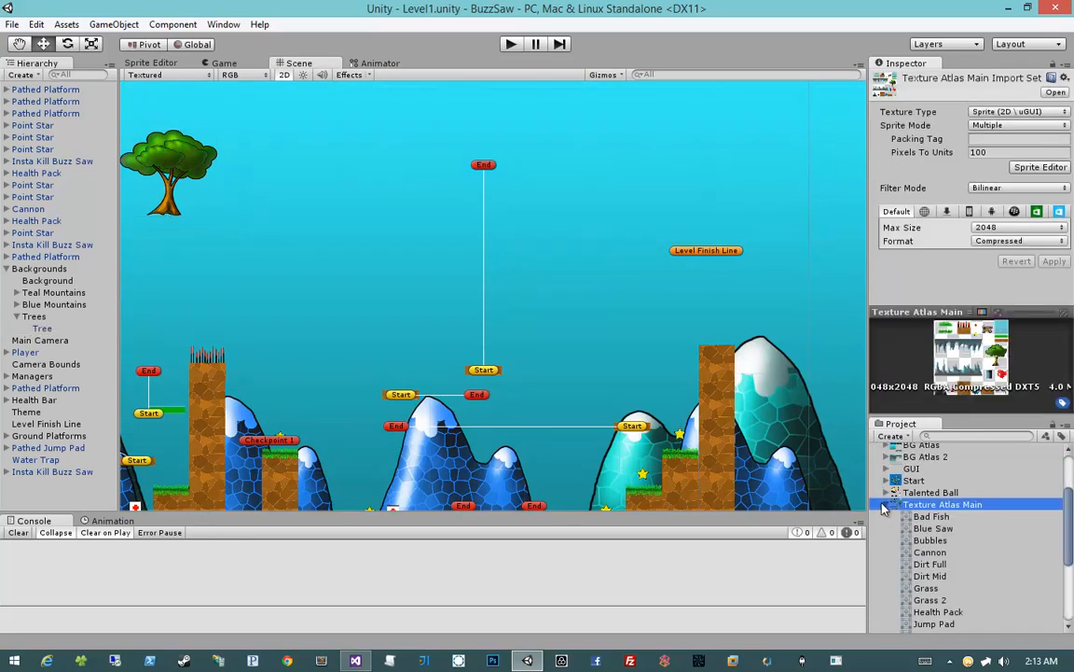
pyautogui.click(888, 505)
pyautogui.click(888, 594)
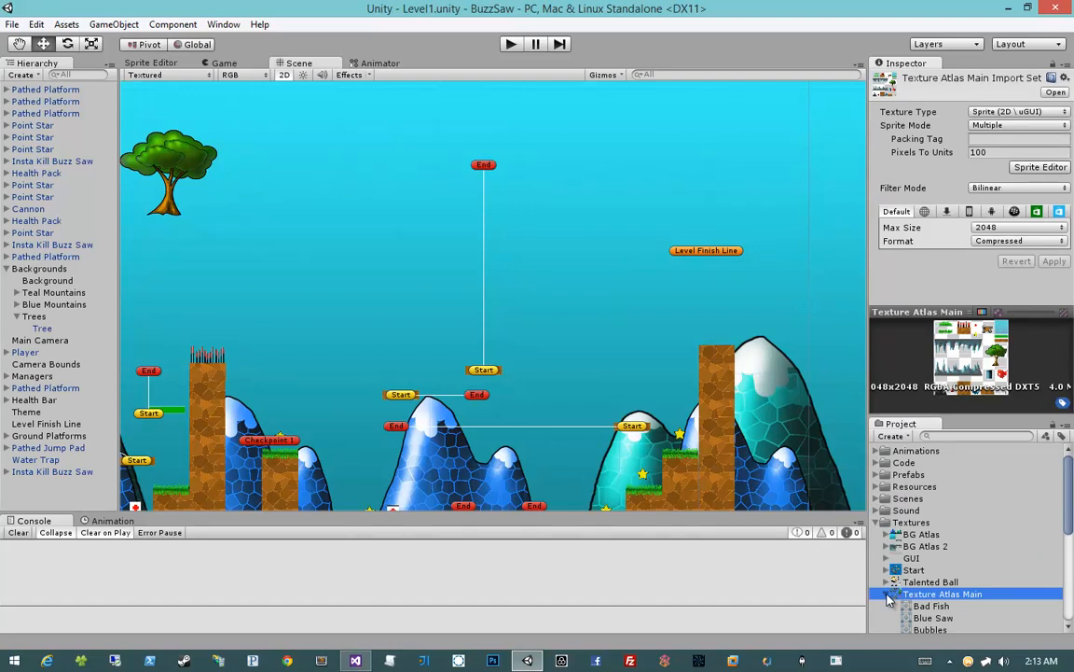
pyautogui.scroll(-3, 888, 600)
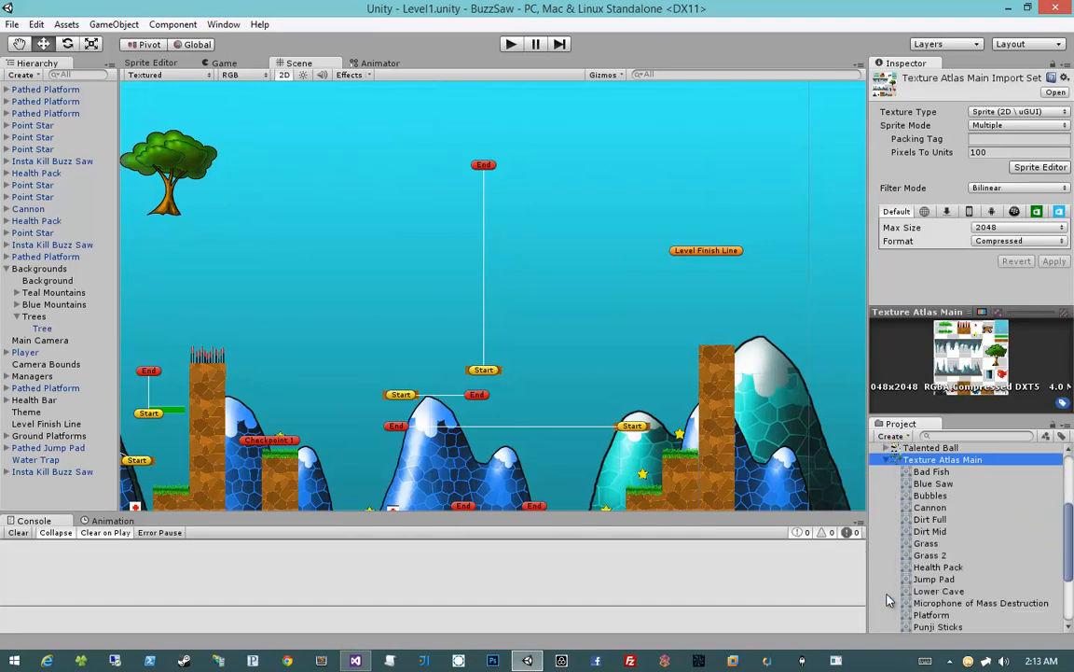
pyautogui.scroll(-2, 891, 597)
pyautogui.moveTo(933, 570); pyautogui.dragTo(585, 316)
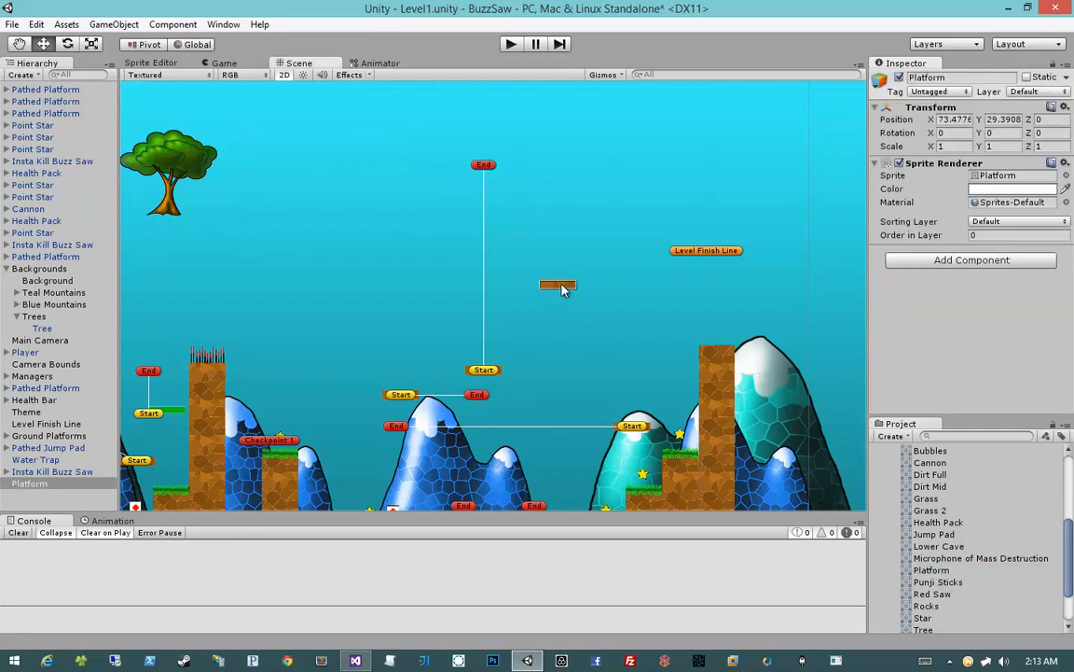
# Duplicate the Platform sprite, raise the original slightly and set the copy above it at X 73.8713, Y 37.6826
pyautogui.moveTo(563, 324); pyautogui.dragTo(568, 215)
pyautogui.hotkey('ctrl', 'd')
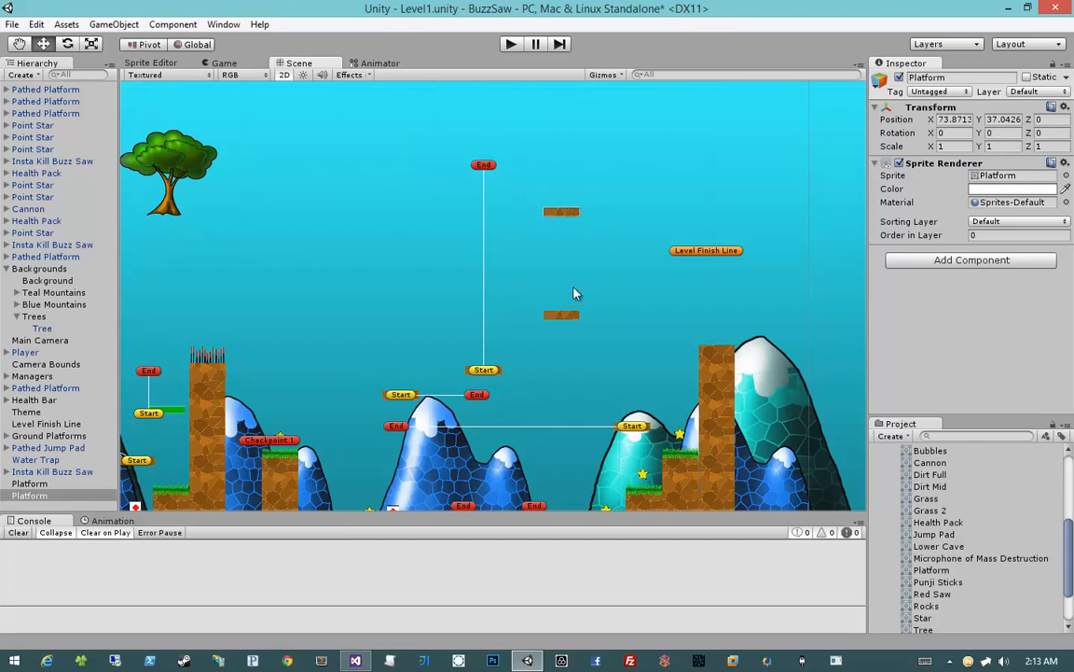
pyautogui.moveTo(566, 316); pyautogui.dragTo(571, 305)
pyautogui.click(572, 217)
pyautogui.moveTo(572, 217); pyautogui.dragTo(571, 211)
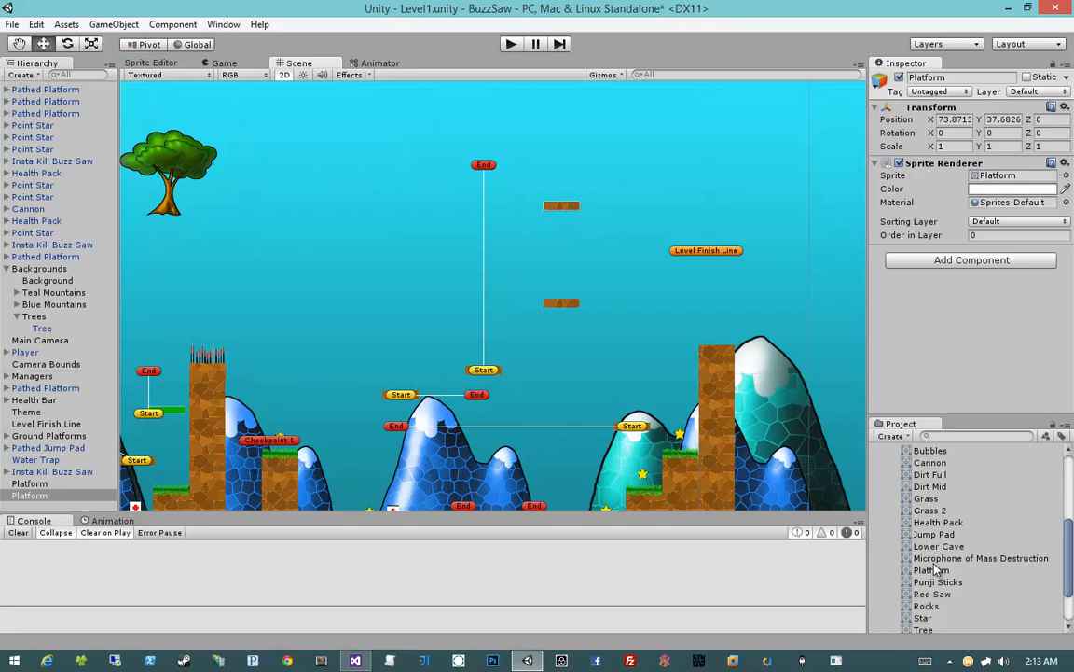
# Place a Cannon prefab on the lower Platform sprite at X 75.289, Y 27.869
pyautogui.scroll(2, 936, 569)
pyautogui.click(887, 504)
pyautogui.click(877, 522)
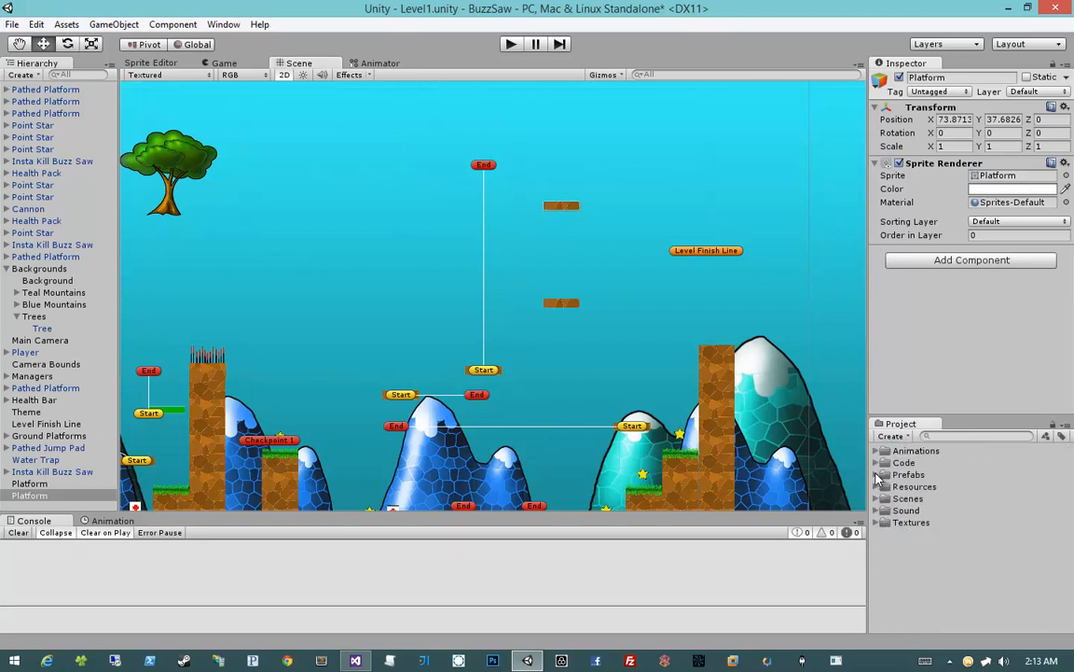
pyautogui.click(877, 474)
pyautogui.scroll(-2, 921, 517)
pyautogui.scroll(1, 921, 518)
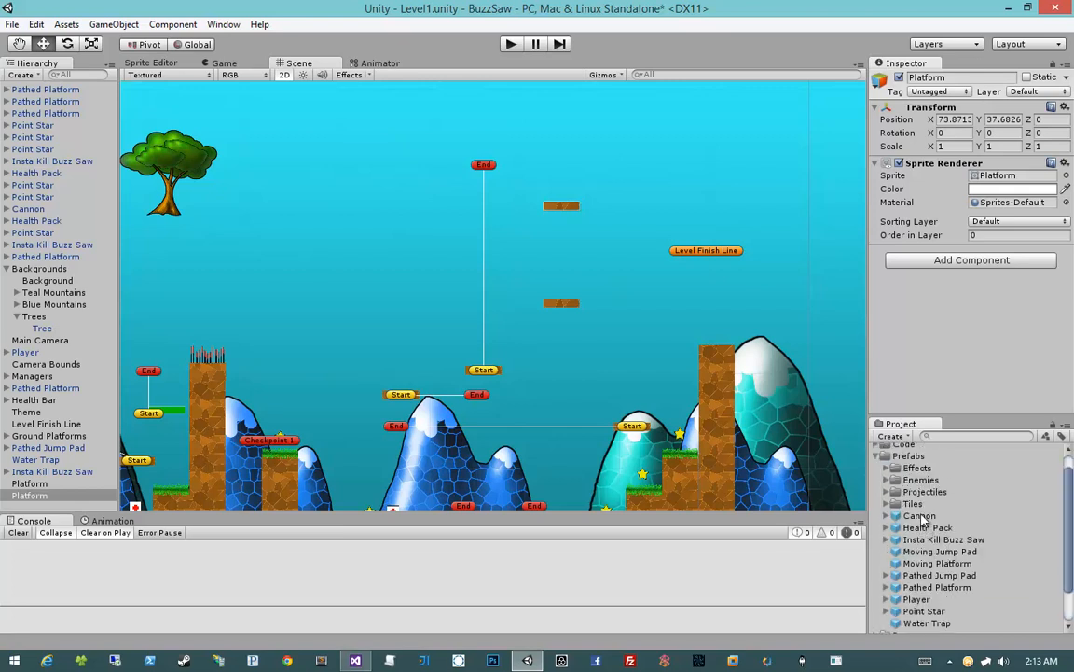
pyautogui.moveTo(922, 519); pyautogui.dragTo(578, 303)
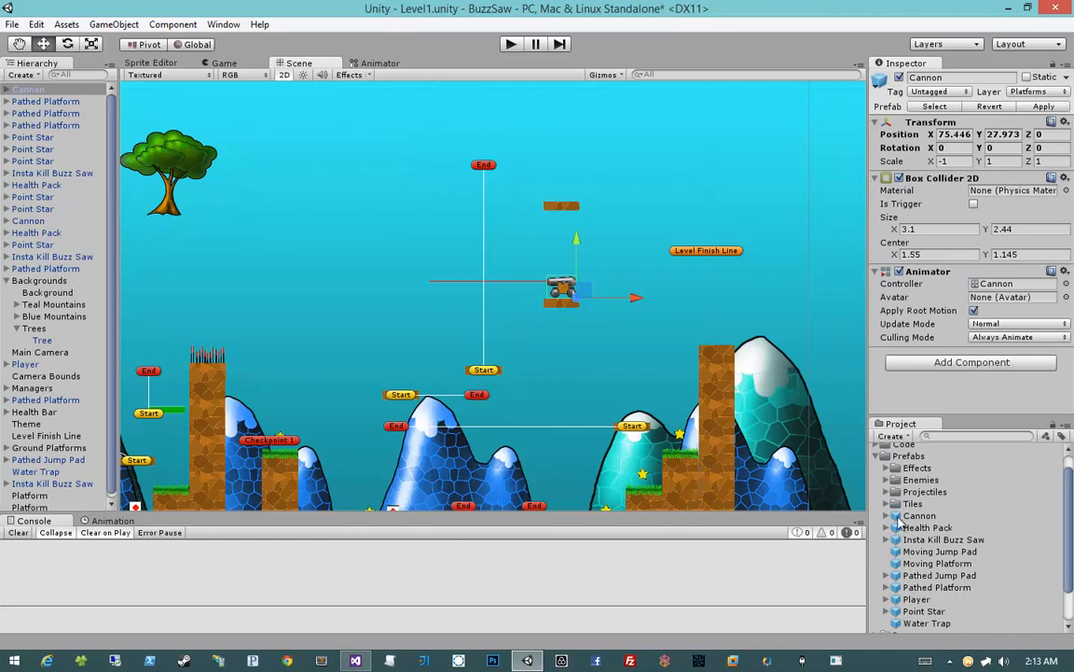
pyautogui.scroll(6, 541, 298)
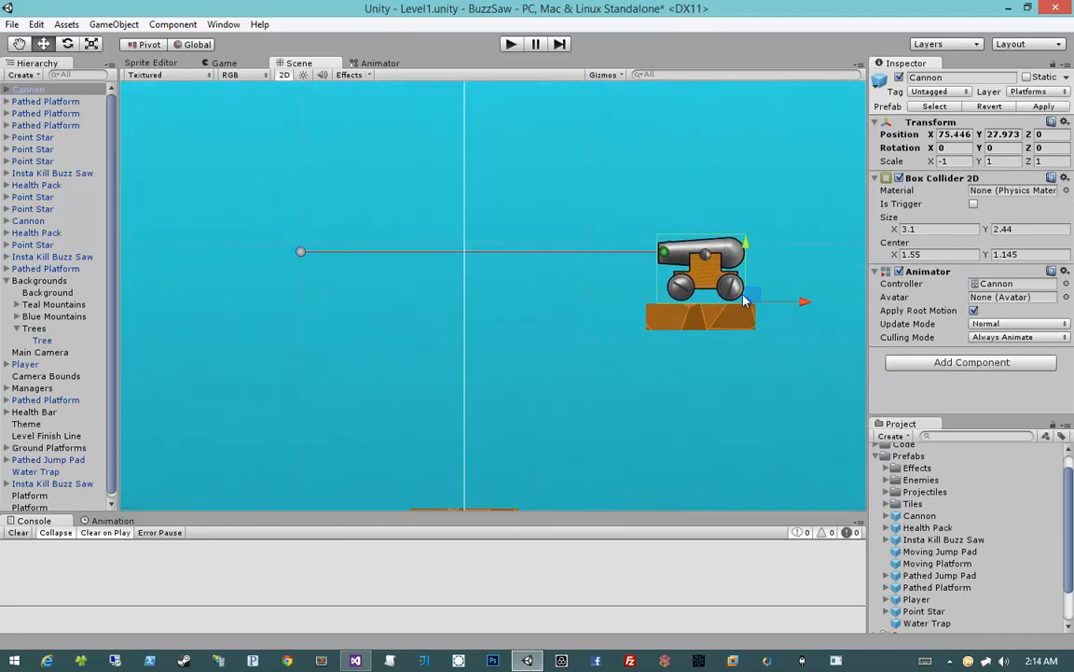
pyautogui.moveTo(754, 294); pyautogui.dragTo(748, 301)
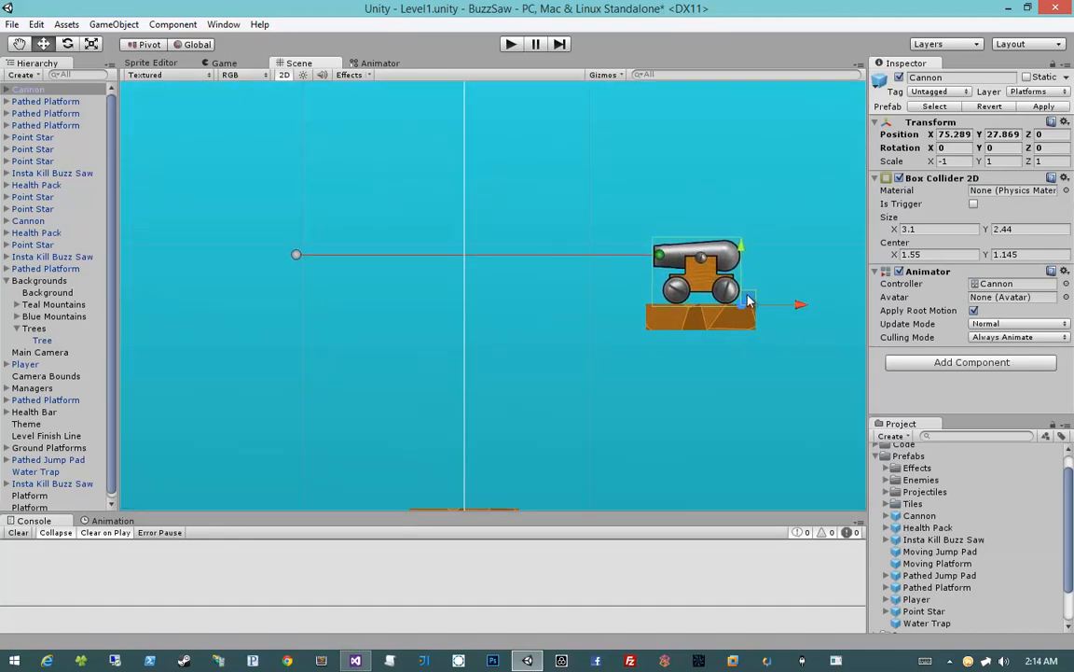
pyautogui.scroll(-5, 747, 300)
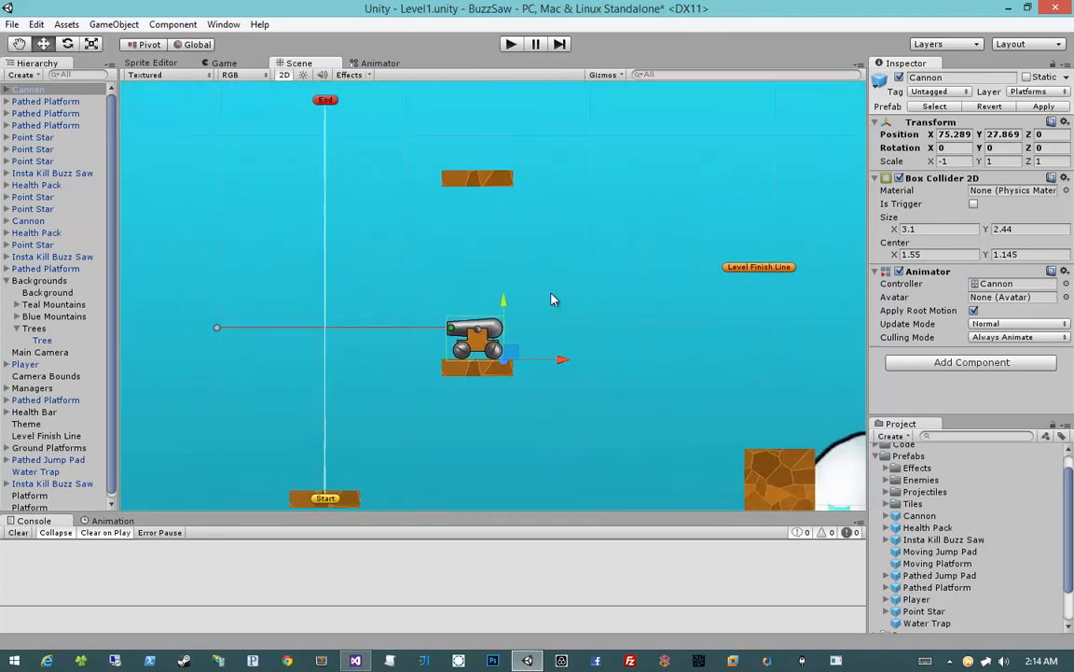
# Duplicate the Cannon onto the upper Platform sprite, flip it with Scale X 1, and position it at X 72.542, Y 38.109
pyautogui.hotkey('ctrl', 'd')
pyautogui.moveTo(546, 395); pyautogui.dragTo(557, 160)
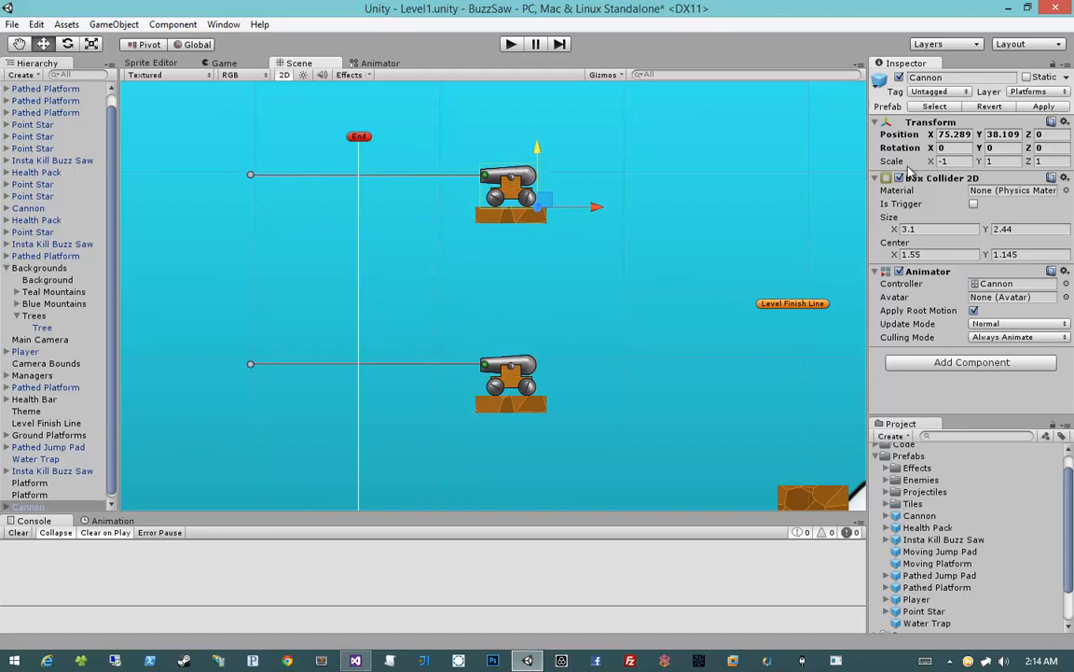
pyautogui.click(943, 161)
pyautogui.write('1')
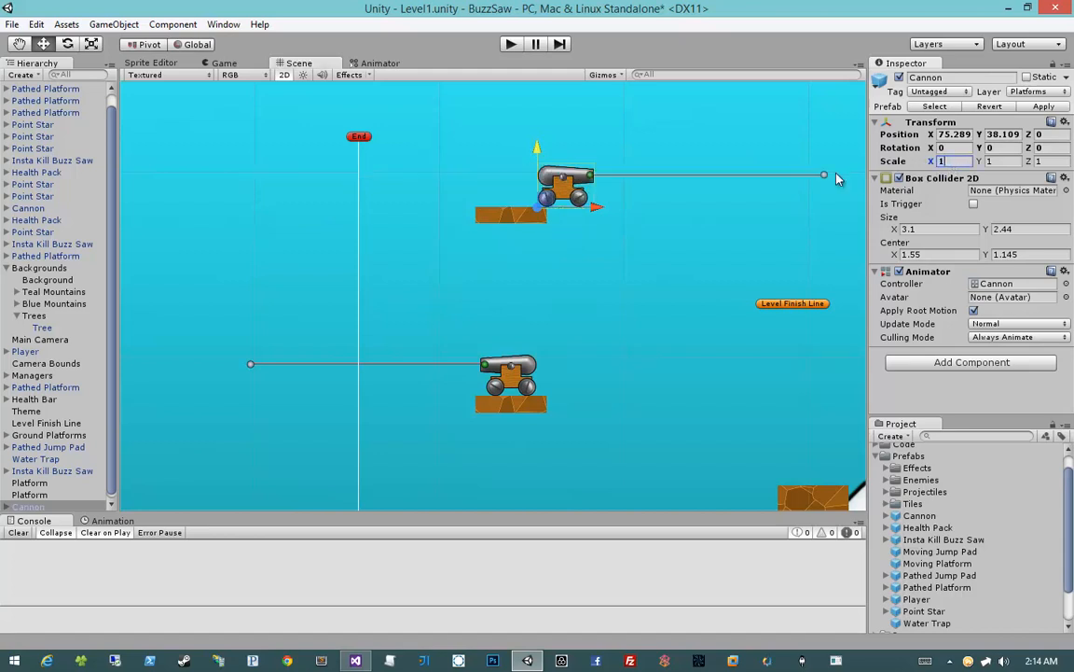
pyautogui.moveTo(595, 209); pyautogui.dragTo(546, 214)
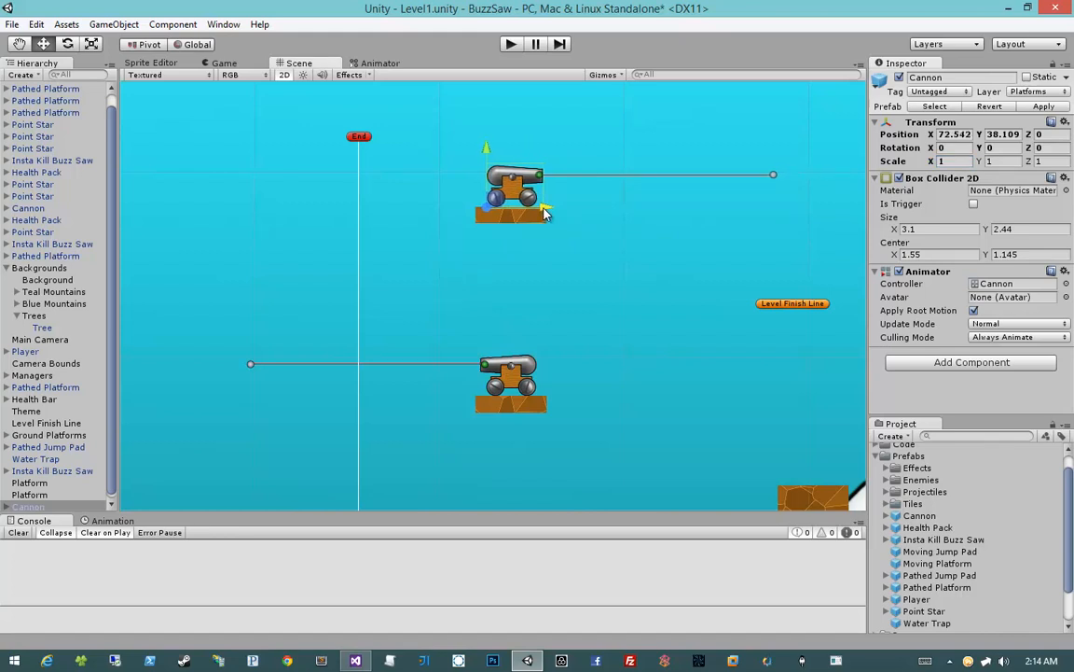
pyautogui.scroll(-6, 579, 270)
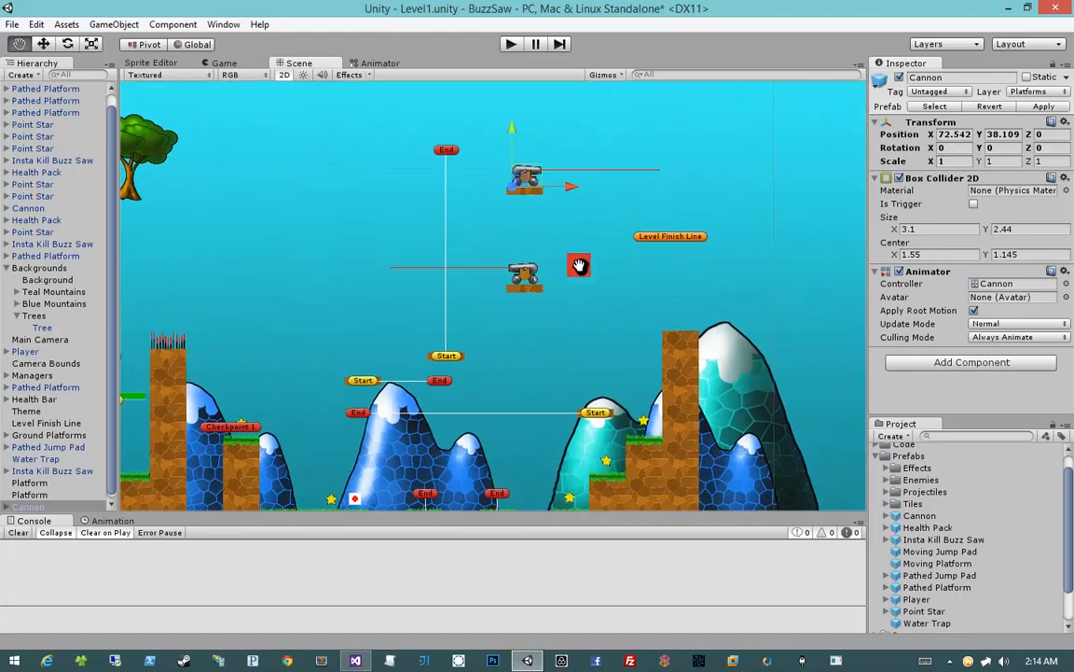
# Duplicate the vertical Pathed Platform on the other side of the cannons, at X 80.985, Y 20.320
pyautogui.click(447, 238)
pyautogui.click(393, 236)
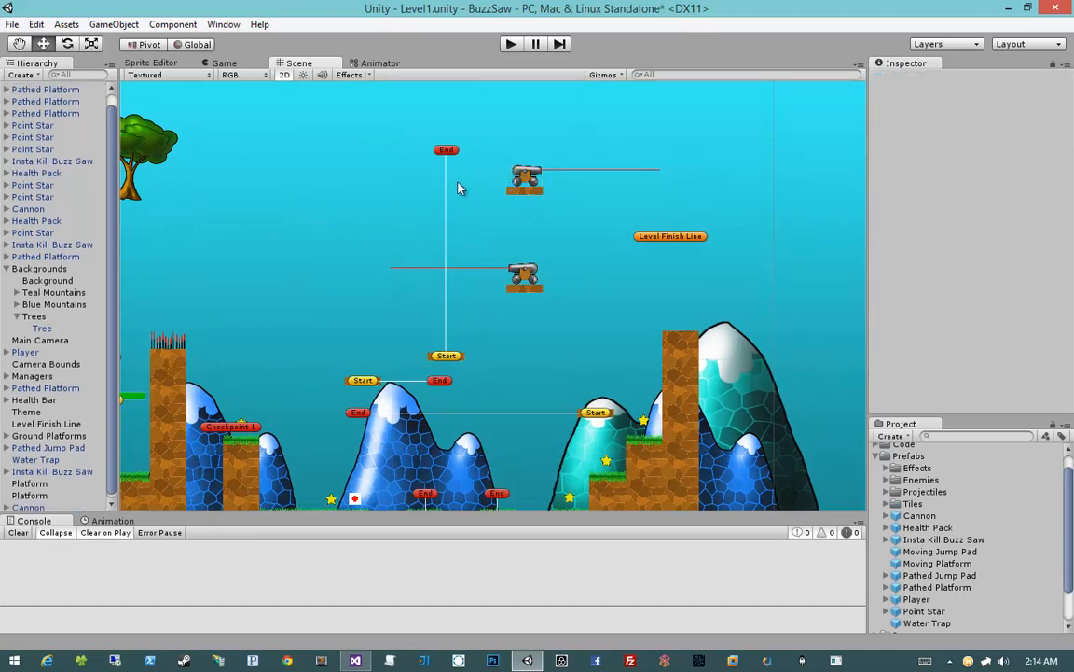
pyautogui.click(447, 151)
pyautogui.click(64, 90)
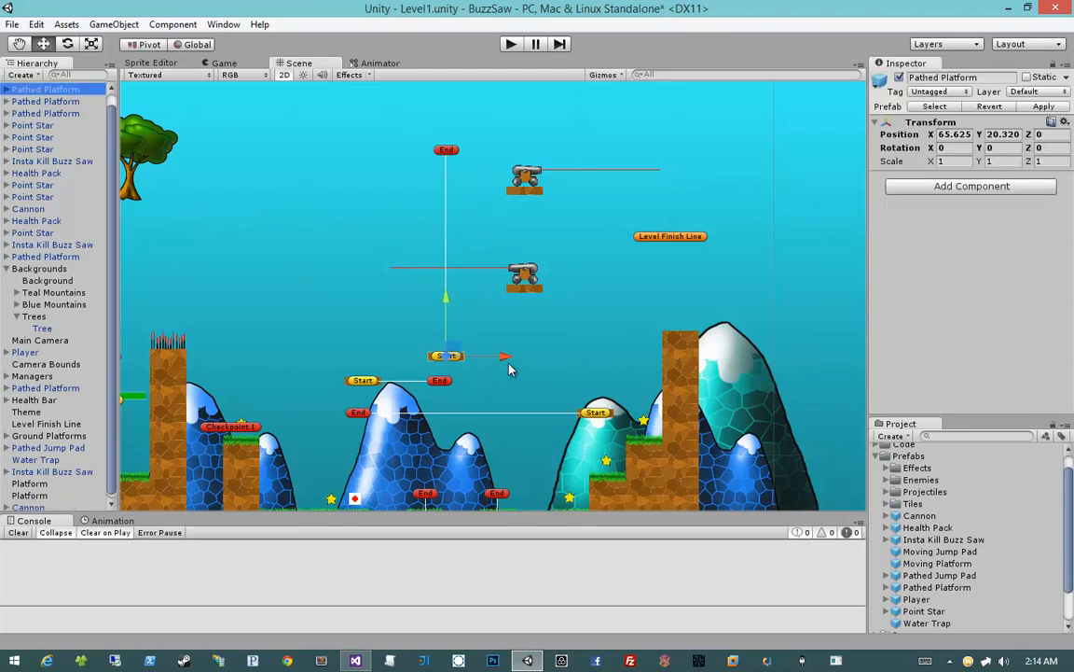
pyautogui.hotkey('ctrl', 'd')
pyautogui.moveTo(503, 360); pyautogui.dragTo(651, 361)
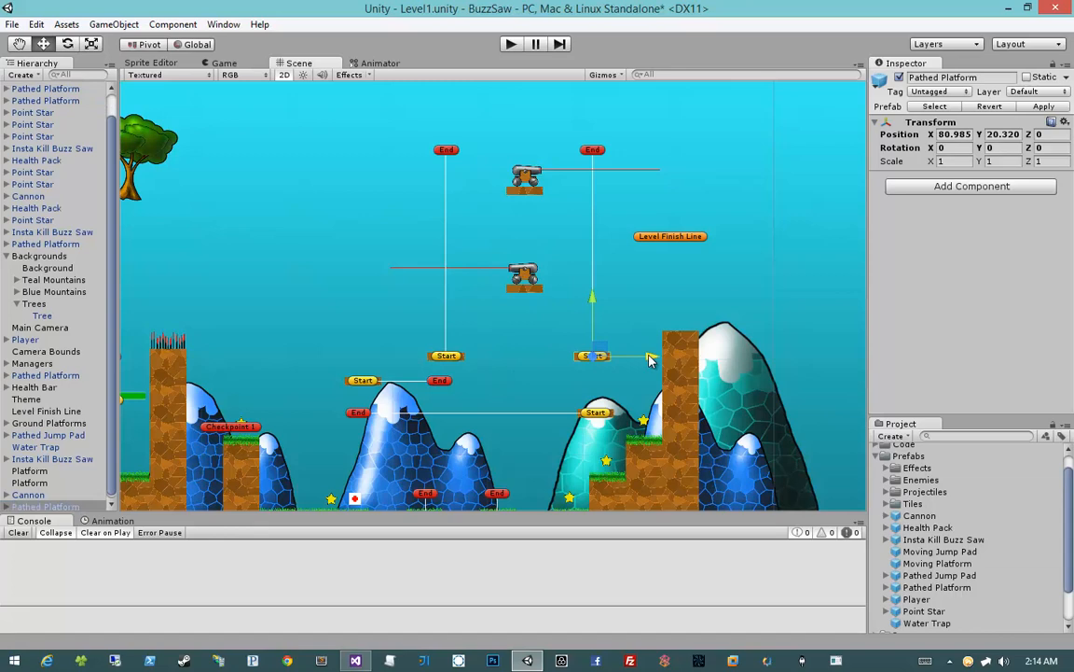
# Move the Level Finish Line far beyond the tall dirt column, to X 132.465, Y 26.7256
pyautogui.click(671, 237)
pyautogui.scroll(-4, 635, 296)
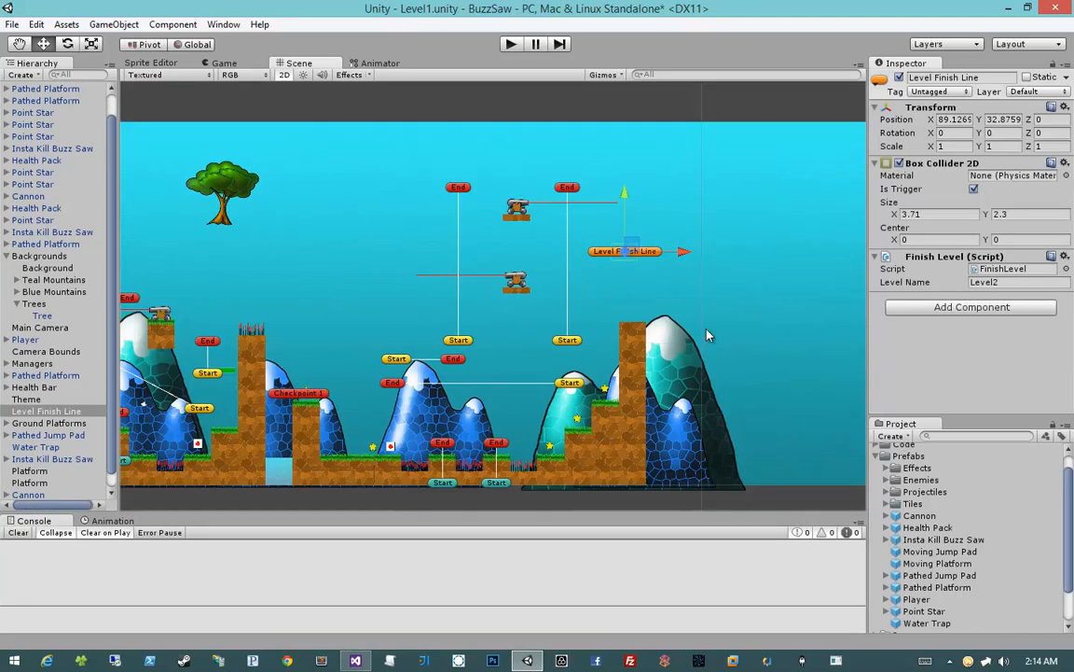
pyautogui.moveTo(525, 252); pyautogui.dragTo(752, 283)
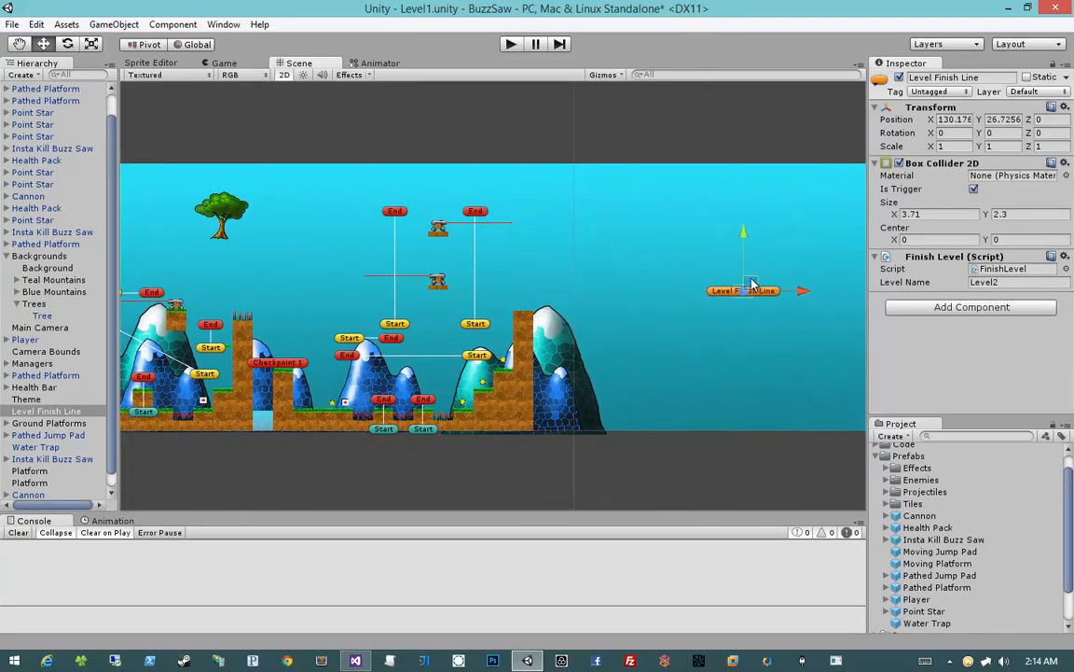
pyautogui.scroll(2, 550, 268)
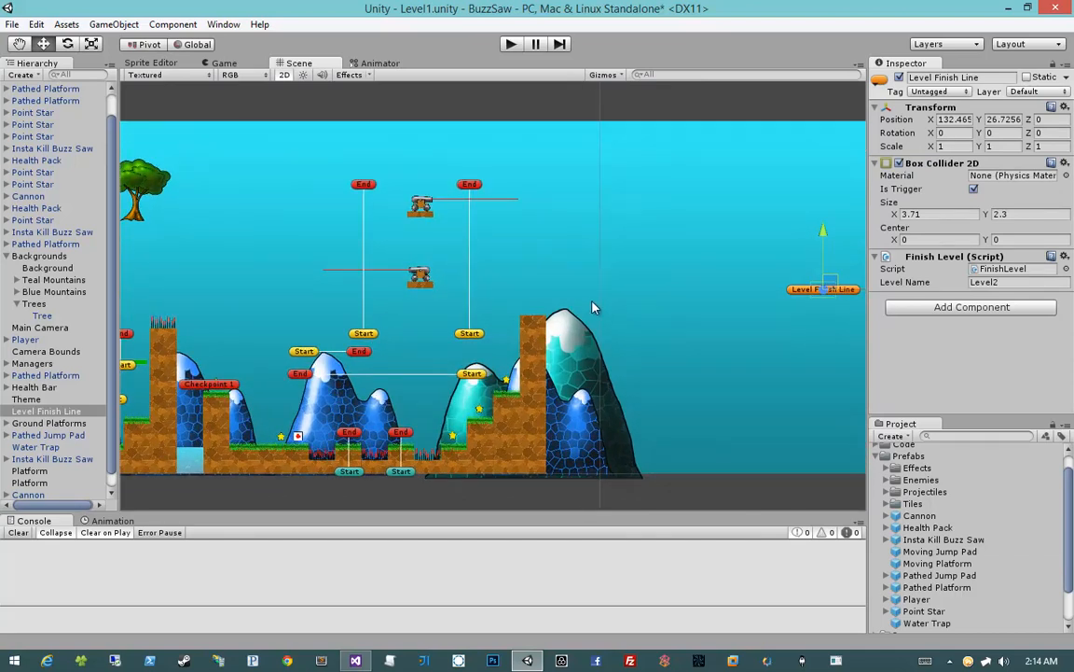
# Add a Point Star prefab just above the tall dirt column next to the large teal mountain
pyautogui.click(529, 336)
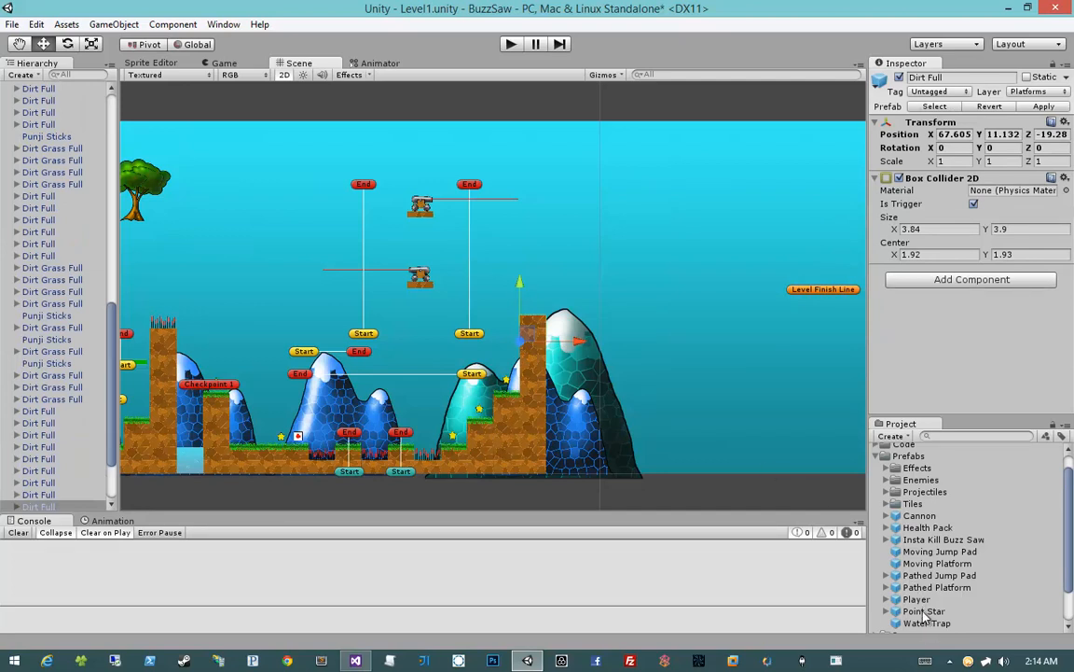
pyautogui.moveTo(924, 613); pyautogui.dragTo(534, 304)
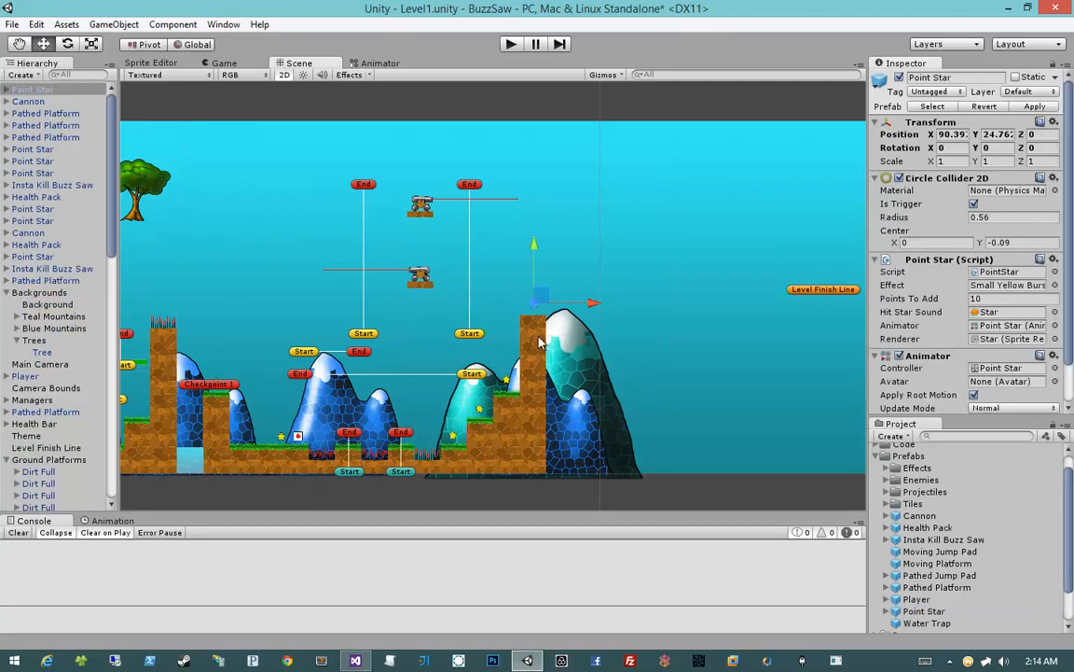
# Stack Dirt Full copies above the column, then delete those around the star so one block floats at Y 22.652
pyautogui.click(538, 337)
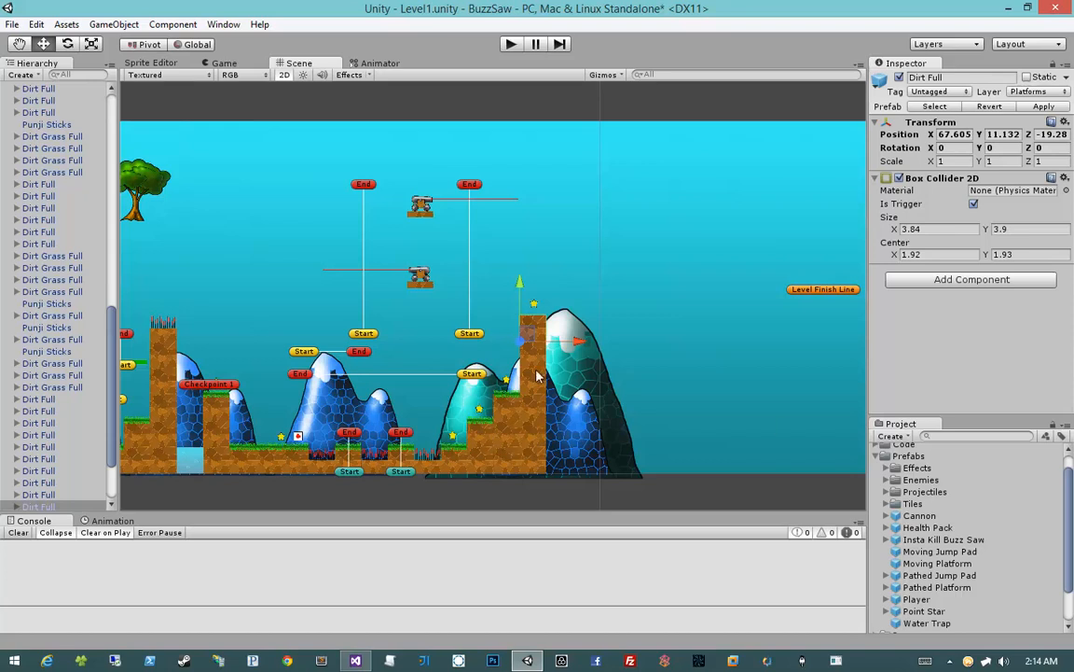
pyautogui.moveTo(527, 282); pyautogui.dragTo(525, 220)
pyautogui.hotkey('ctrl', 'z')
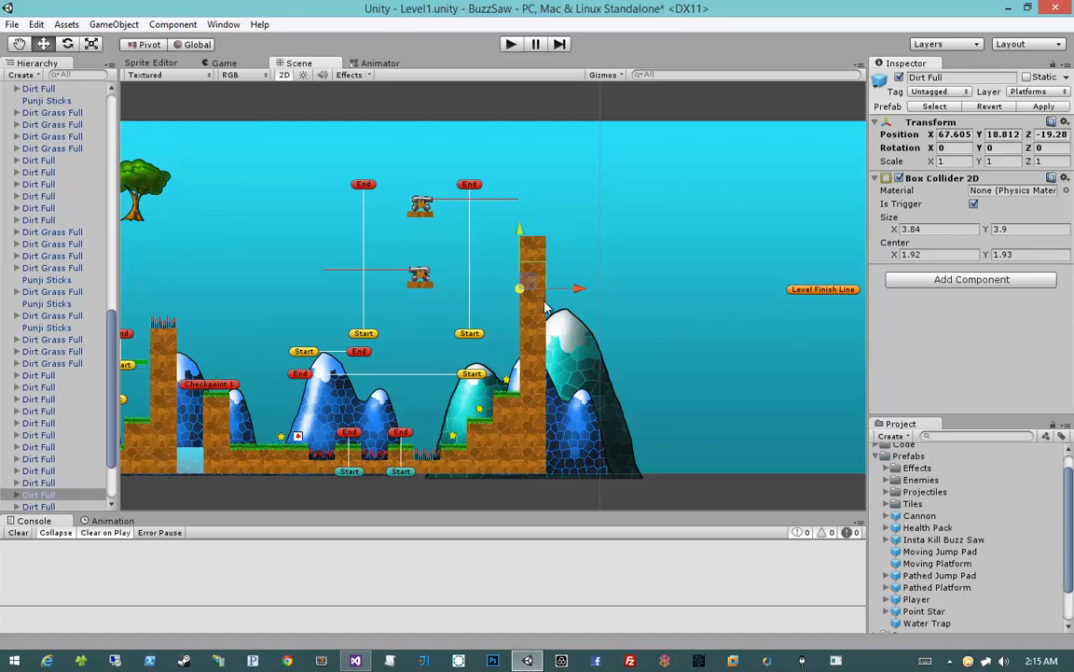
pyautogui.keyDown('ctrl'); pyautogui.click(544, 301); pyautogui.keyUp('ctrl')
pyautogui.press('Delete')
pyautogui.scroll(6, 562, 294)
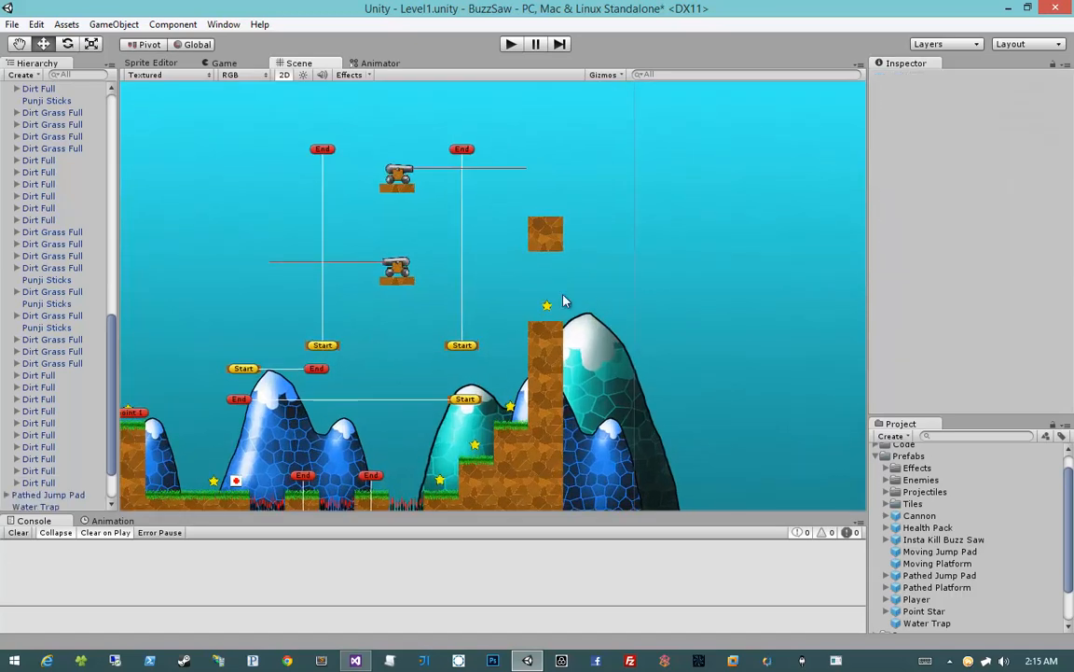
# Duplicate the top blocks of the tall wall at the level start and place the copies above the floating dirt block, forming a hanging wall
pyautogui.moveTo(507, 336); pyautogui.dragTo(600, 401, button='middle')
pyautogui.scroll(-7, 524, 360)
pyautogui.moveTo(461, 321); pyautogui.dragTo(561, 318, button='middle')
pyautogui.click(699, 308)
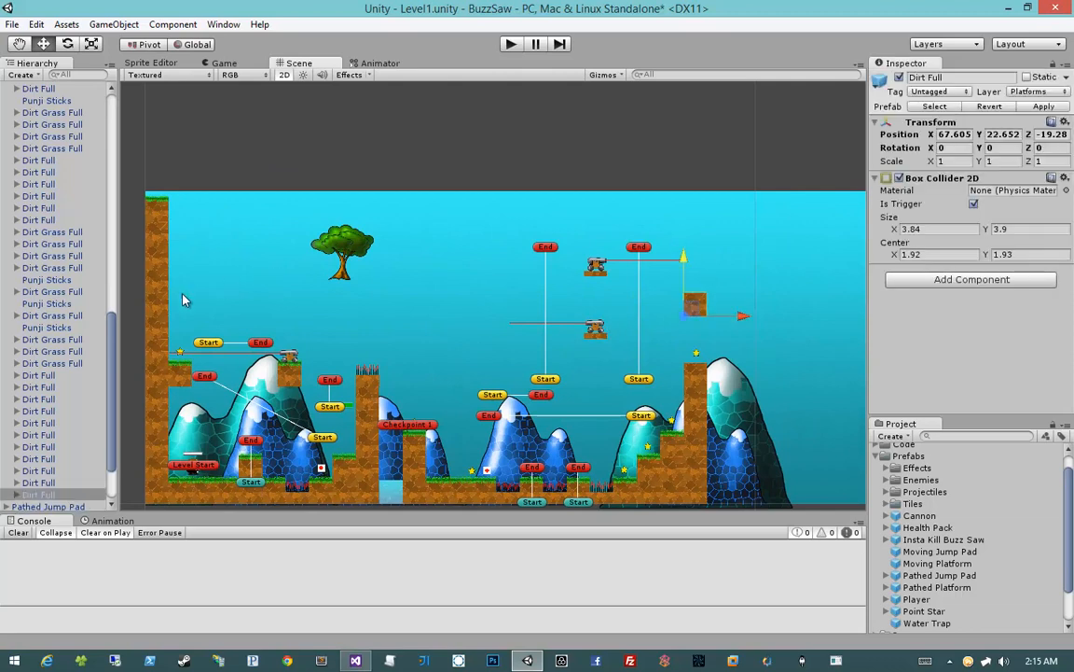
pyautogui.click(155, 282)
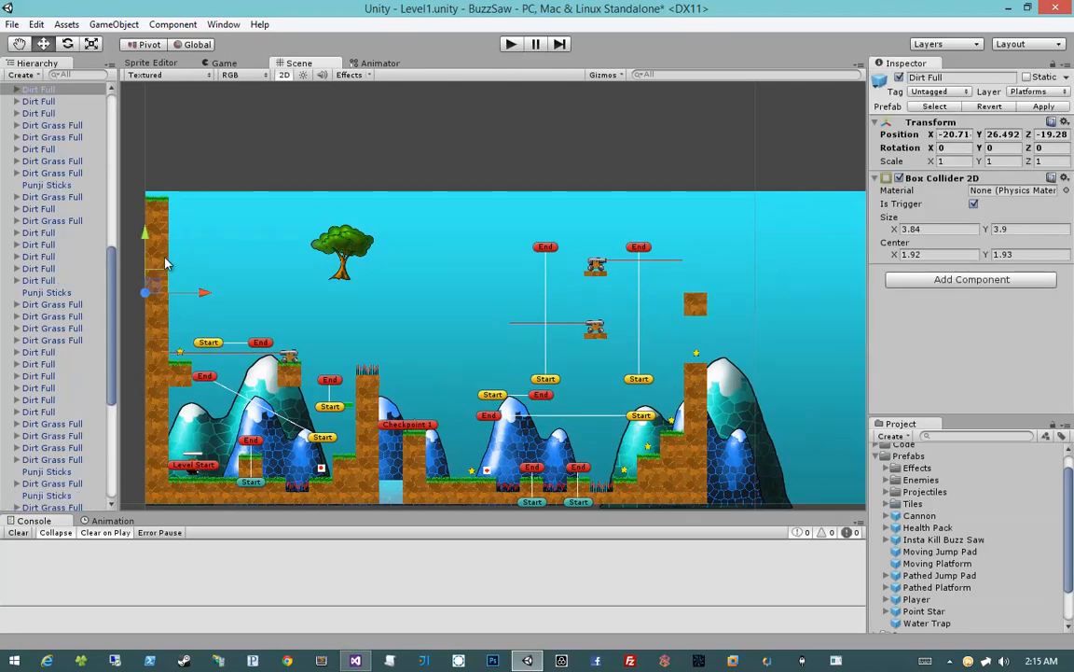
pyautogui.click(165, 259)
pyautogui.keyDown('ctrl'); pyautogui.click(165, 233); pyautogui.keyUp('ctrl')
pyautogui.keyDown('ctrl'); pyautogui.click(165, 213); pyautogui.keyUp('ctrl')
pyautogui.hotkey('ctrl', 'd')
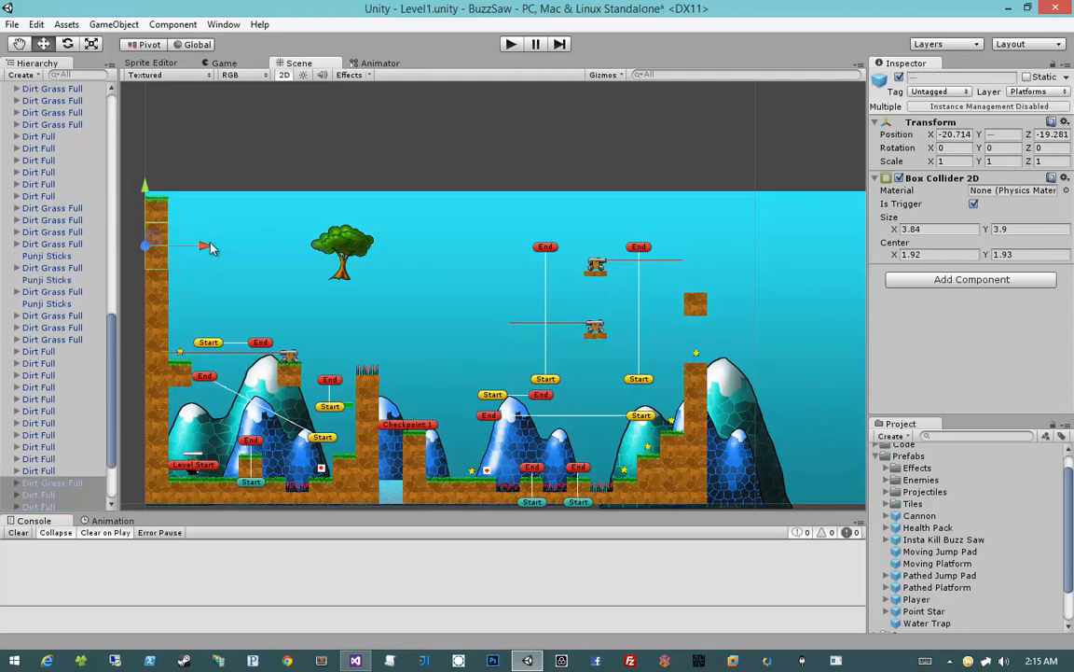
pyautogui.moveTo(209, 250); pyautogui.dragTo(685, 233)
pyautogui.click(695, 298)
pyautogui.hotkey('ctrl', 'd')
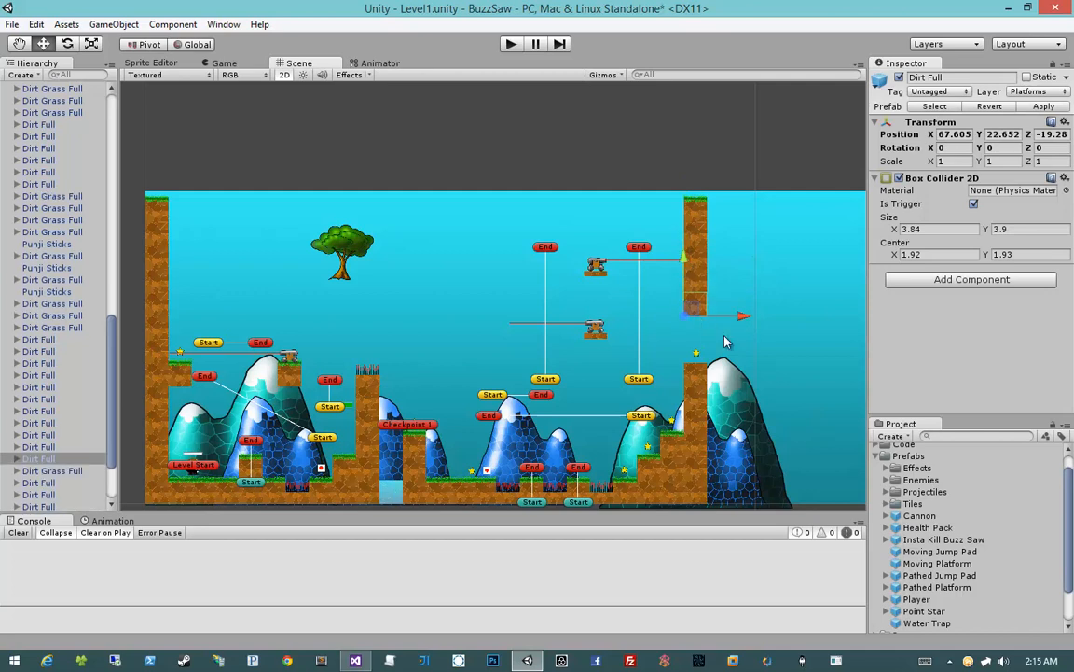
pyautogui.click(726, 342)
# Align the upper cannon's Destination with the near edge of the hanging dirt wall
pyautogui.click(597, 266)
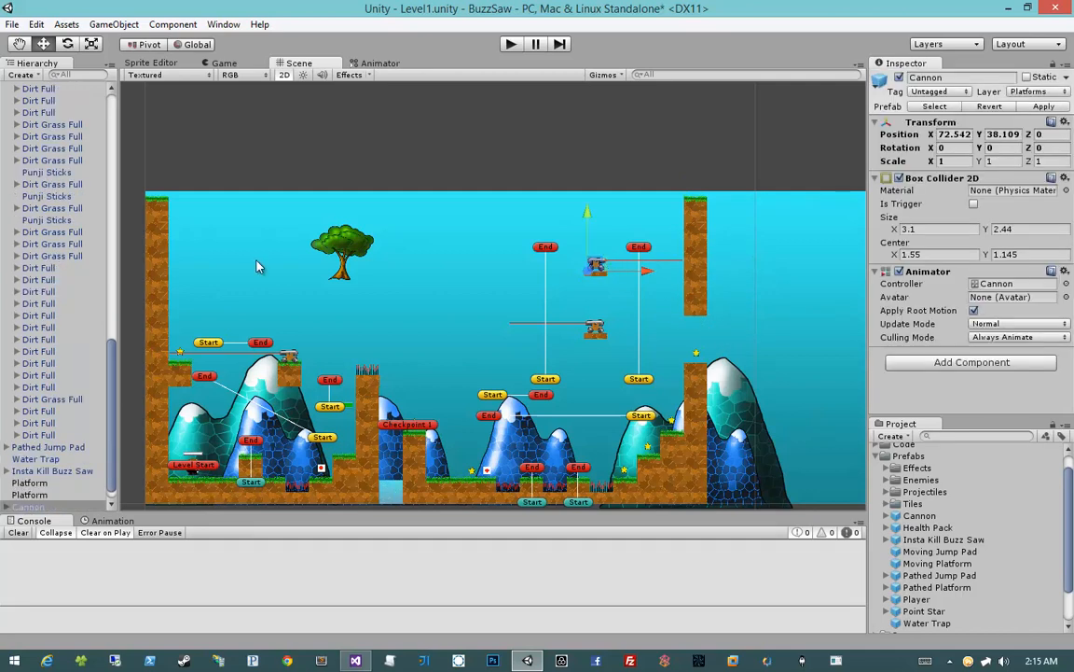
pyautogui.scroll(-1, 14, 452)
pyautogui.click(5, 455)
pyautogui.click(45, 492)
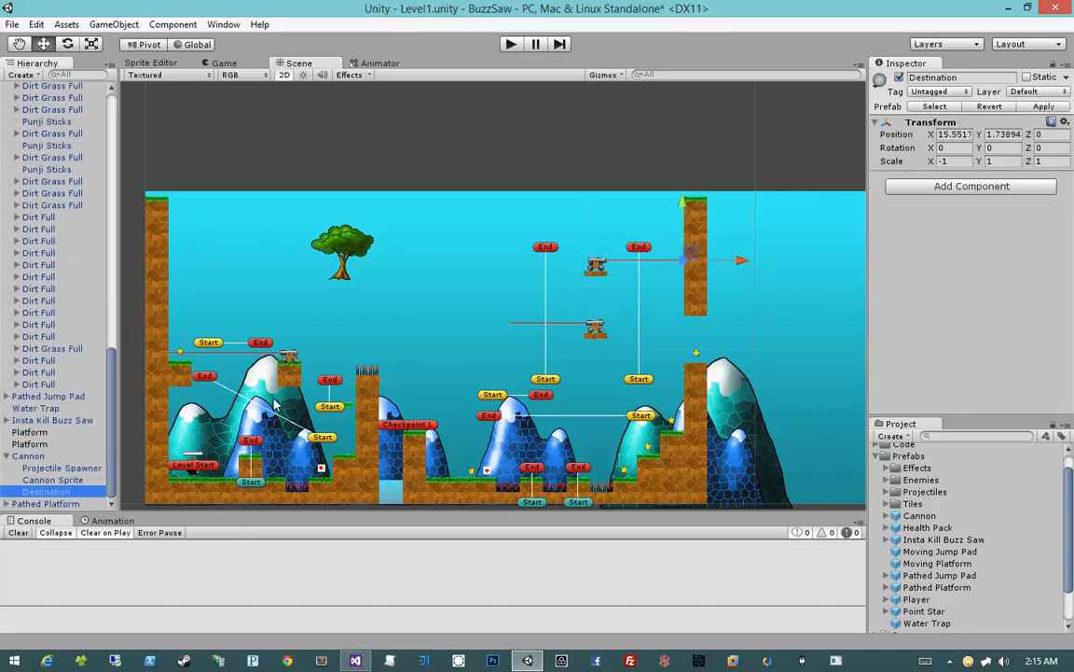
pyautogui.moveTo(746, 260)
pyautogui.mouseDown()
pyautogui.moveTo(724, 260)
pyautogui.moveTo(744, 262)
pyautogui.mouseUp()
pyautogui.scroll(6, 774, 260)
pyautogui.moveTo(774, 260); pyautogui.dragTo(433, 266, button='middle')
pyautogui.moveTo(569, 237); pyautogui.dragTo(572, 237)
# Move the Point Star in the wall gap to about X 90.14, Y 24.44, just above the lower dirt column
pyautogui.moveTo(544, 406); pyautogui.dragTo(589, 289, button='middle')
pyautogui.click(587, 290)
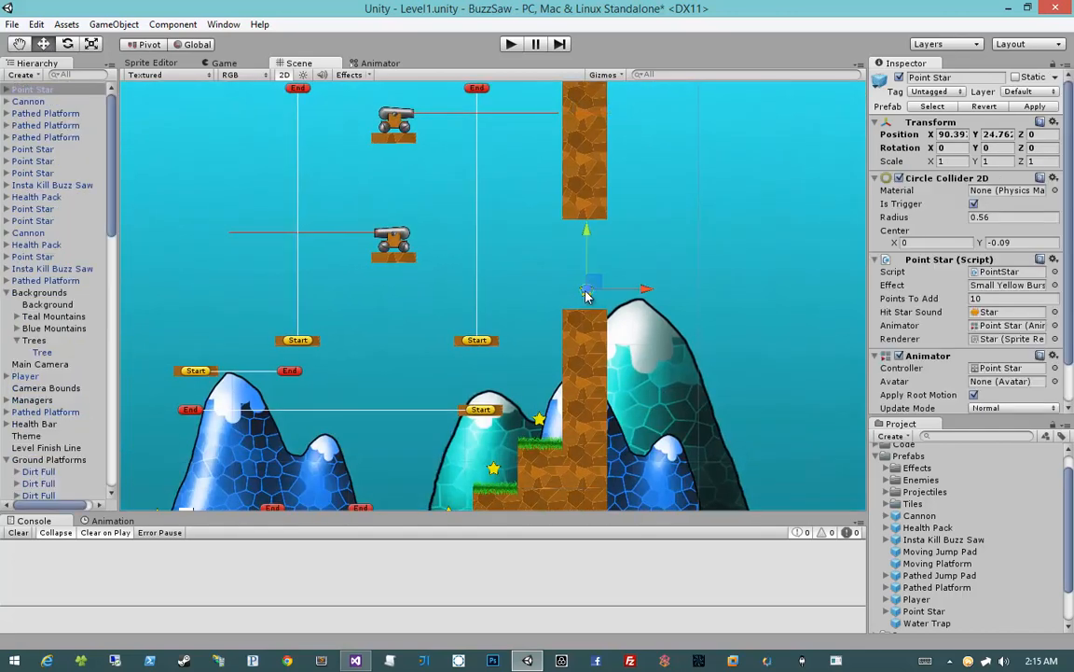
pyautogui.moveTo(590, 287); pyautogui.dragTo(586, 290)
pyautogui.moveTo(456, 328); pyautogui.dragTo(507, 298, button='middle')
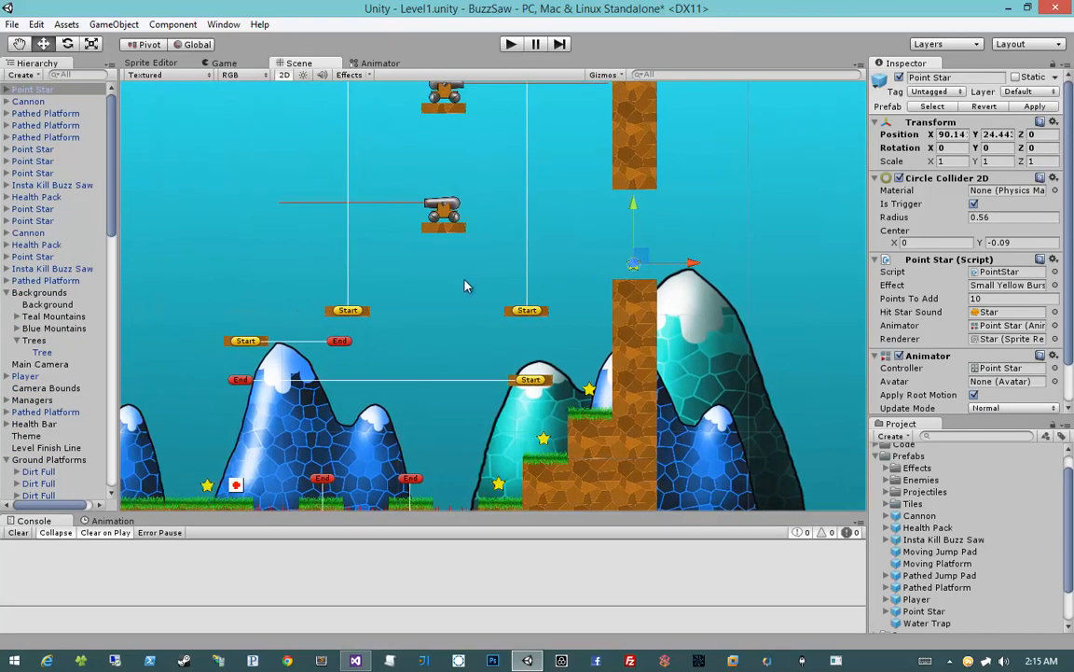
pyautogui.scroll(-5, 467, 286)
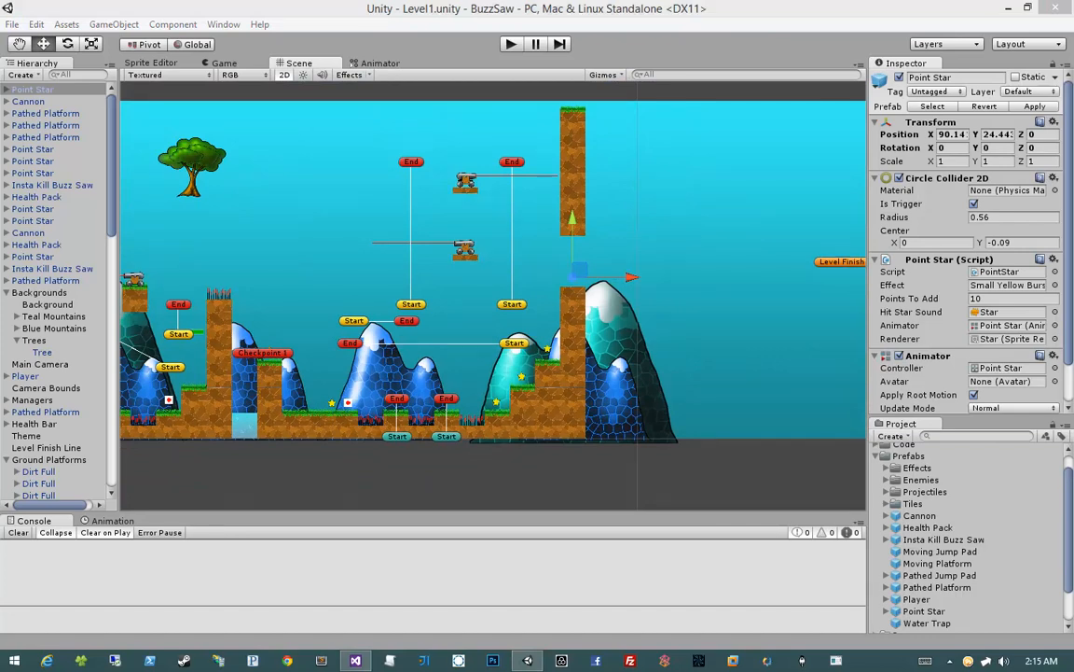
pyautogui.click(519, 454)
pyautogui.moveTo(420, 342); pyautogui.dragTo(549, 330, button='middle')
pyautogui.scroll(-3, 549, 332)
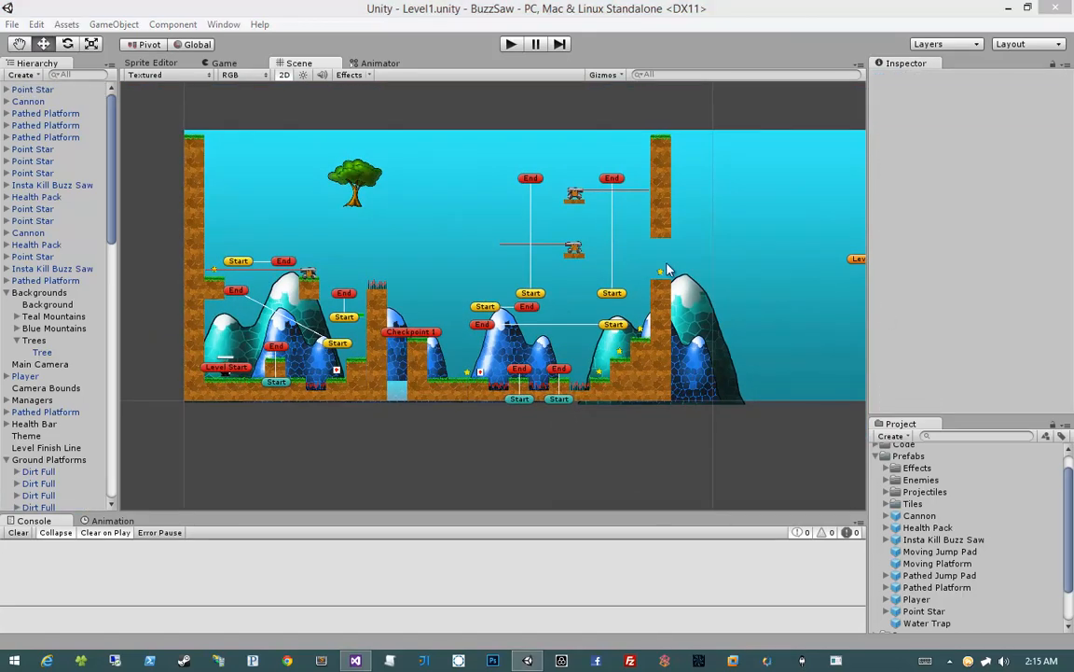
pyautogui.moveTo(608, 314); pyautogui.dragTo(558, 390, button='middle')
pyautogui.scroll(12, 572, 277)
pyautogui.moveTo(600, 233)
pyautogui.mouseDown(button='middle')
pyautogui.moveTo(584, 250)
pyautogui.moveTo(596, 234)
pyautogui.mouseUp(button='middle')
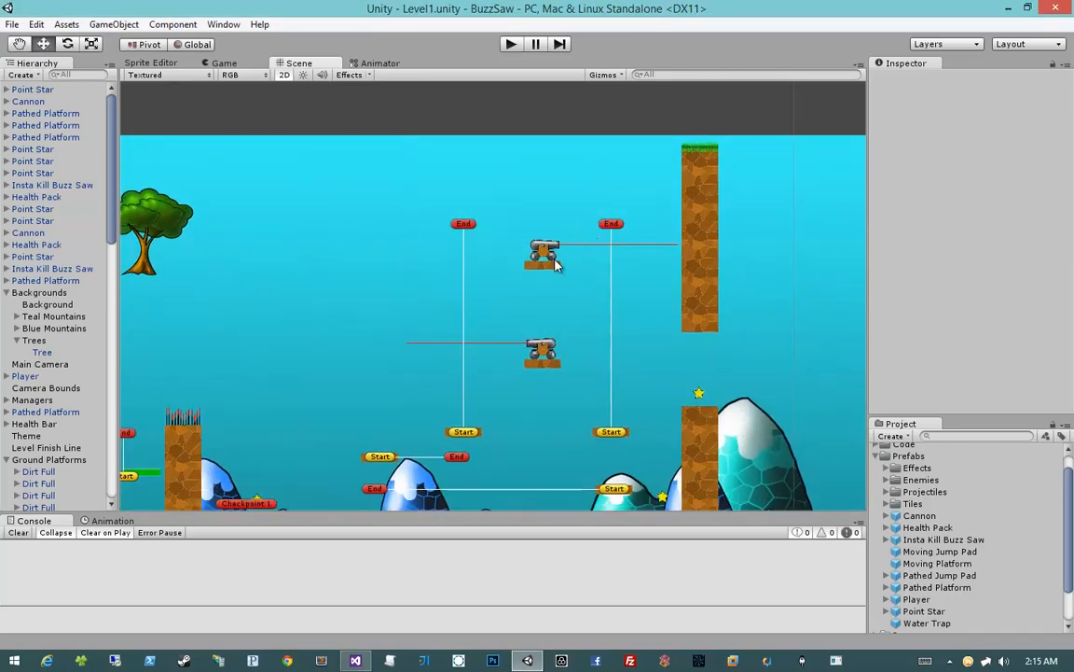
pyautogui.click(548, 263)
pyautogui.keyDown('ctrl'); pyautogui.click(552, 268); pyautogui.keyUp('ctrl')
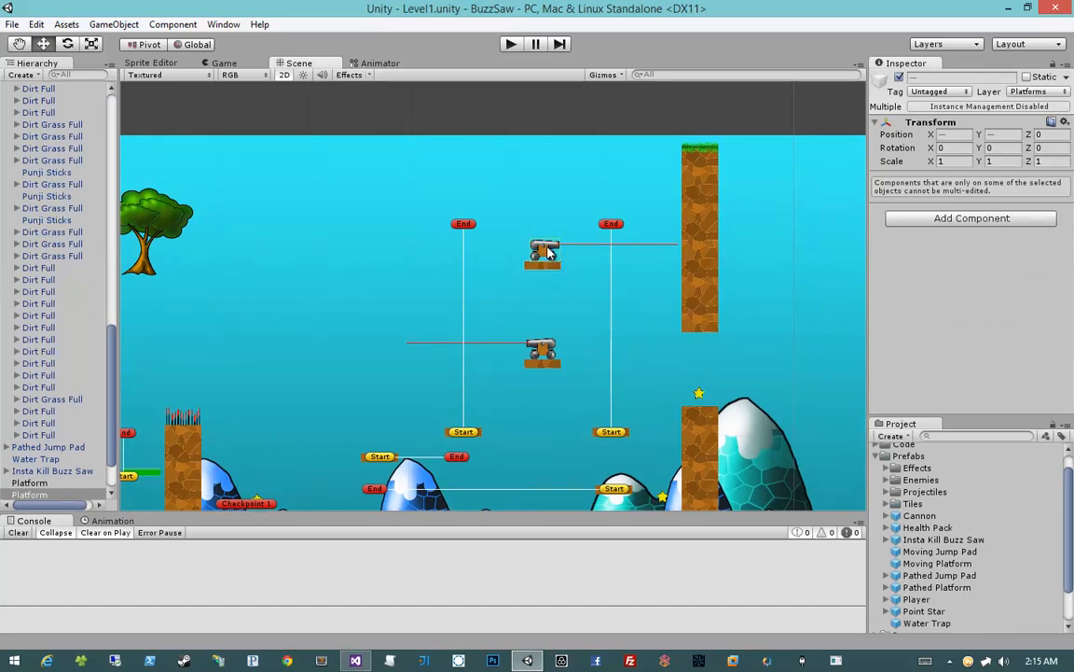
pyautogui.click(490, 222)
pyautogui.click(548, 252)
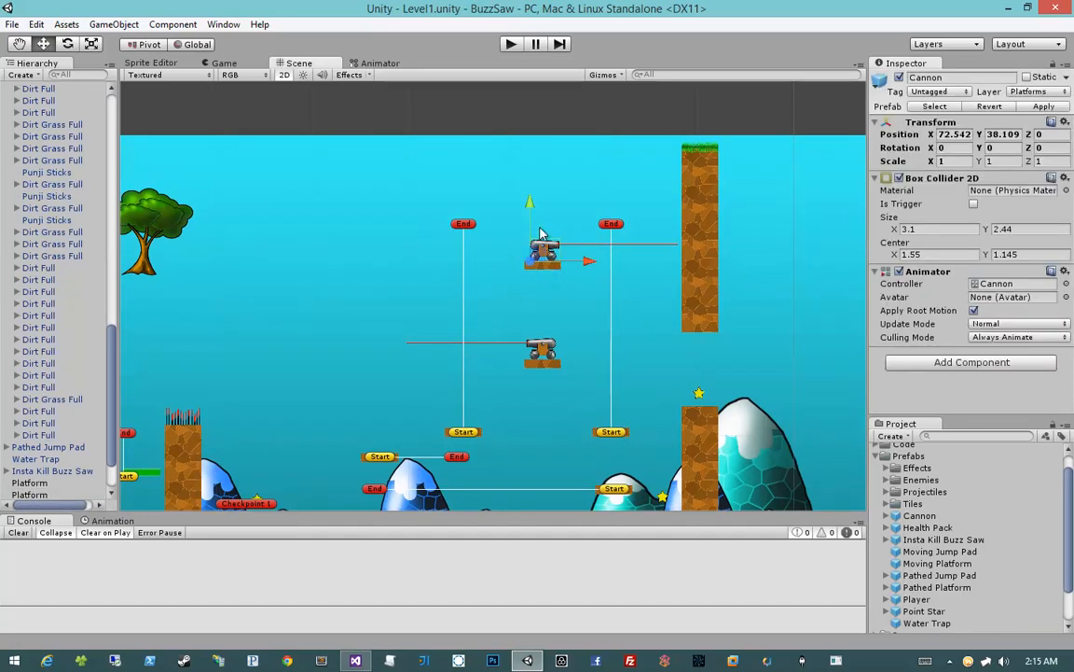
pyautogui.click(539, 270)
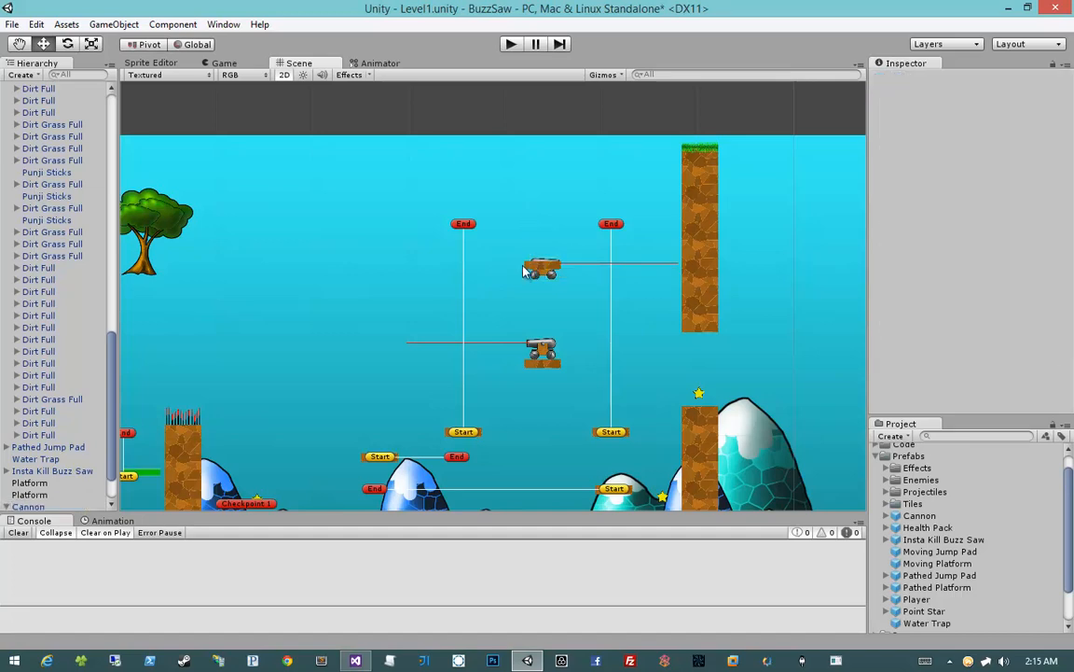
# Duplicate the Platform under the upper cannon and try to raise the copy, undoing the resize this causes
pyautogui.moveTo(539, 271); pyautogui.dragTo(541, 288)
pyautogui.scroll(5, 540, 284)
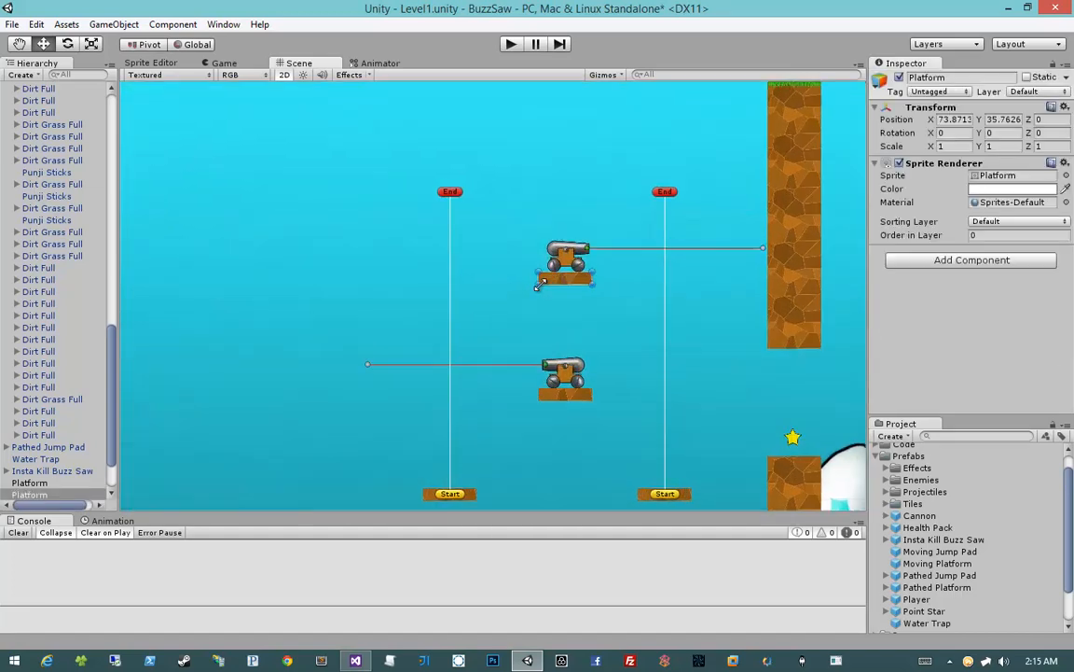
pyautogui.scroll(-4, 536, 257)
pyautogui.moveTo(555, 223); pyautogui.dragTo(511, 246, button='middle')
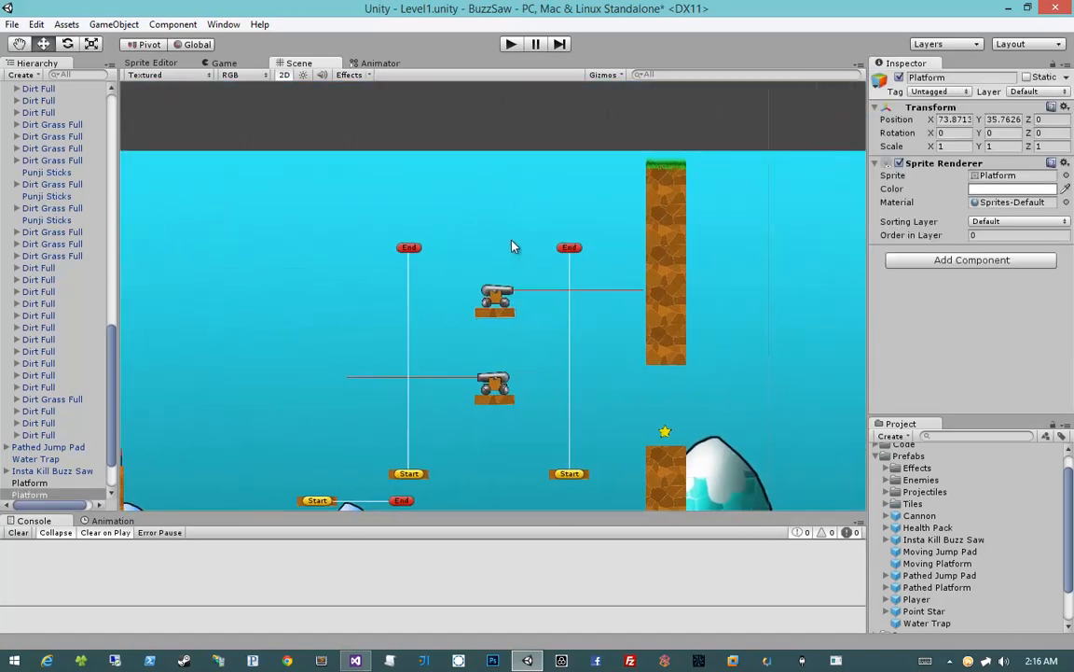
pyautogui.hotkey('ctrl', 'd')
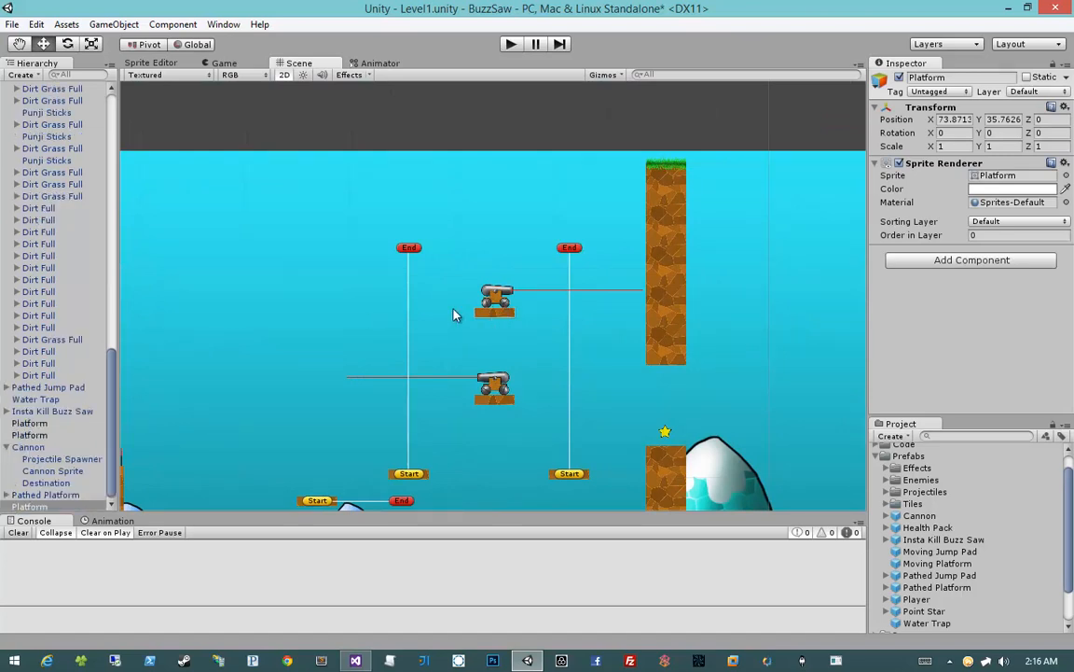
pyautogui.keyDown('ctrl'); pyautogui.moveTo(498, 308); pyautogui.dragTo(498, 265); pyautogui.keyUp('ctrl')
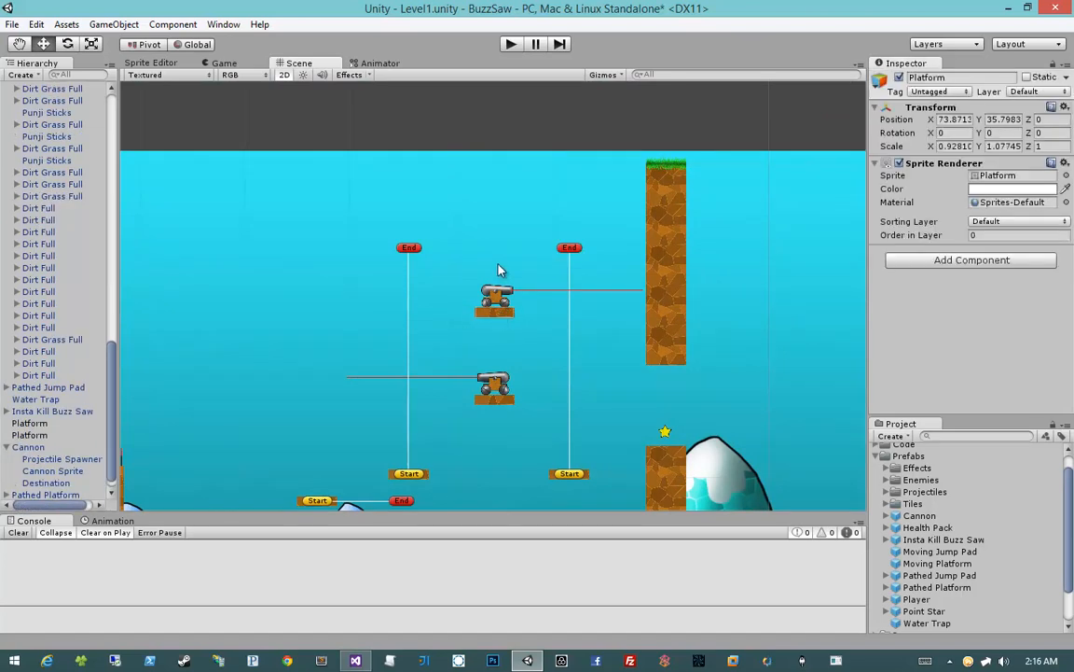
pyautogui.hotkey('ctrl', 'z')
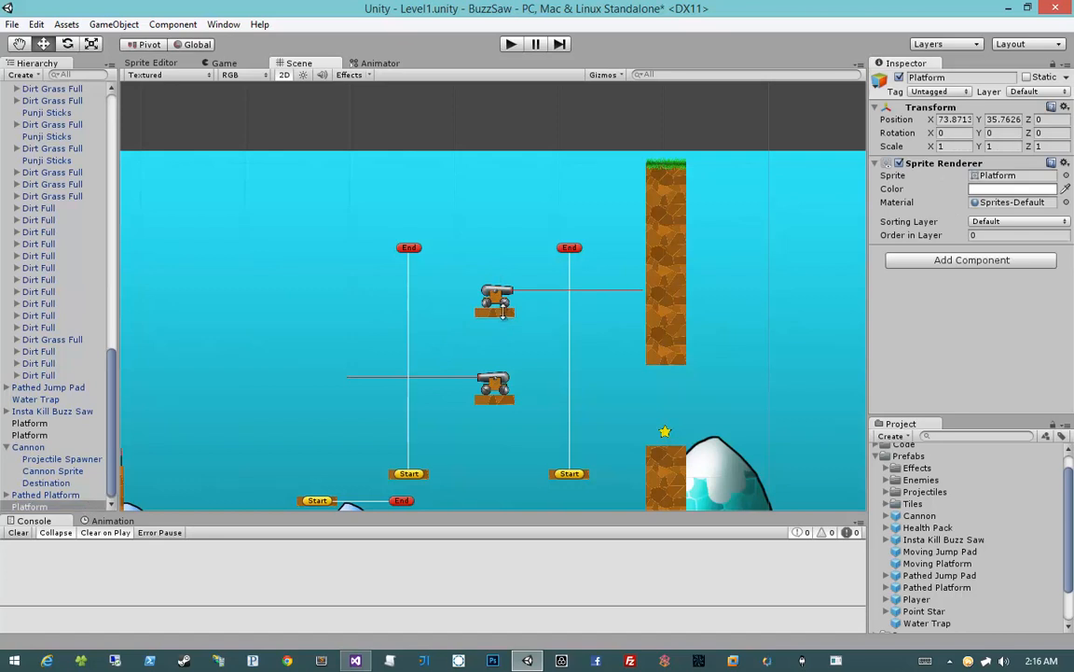
# Duplicate the copied Platform again and place it above the upper cannon at X 73.8713, Y 42.1983, scaled to about 0.92
pyautogui.scroll(-1, 47, 441)
pyautogui.click(58, 470)
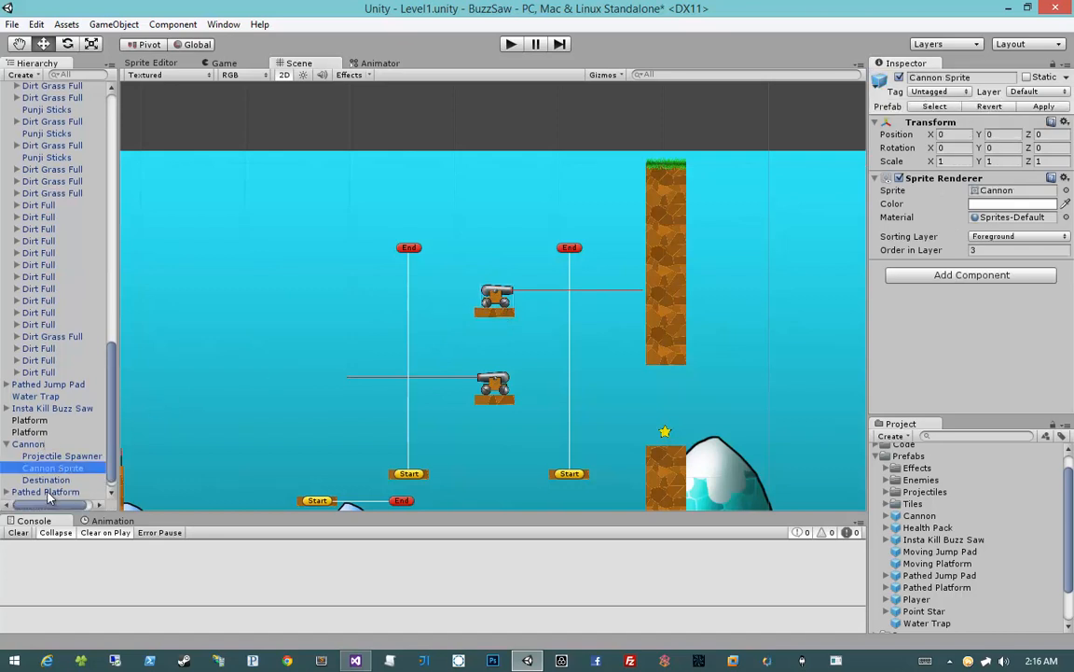
pyautogui.click(49, 493)
pyautogui.click(49, 501)
pyautogui.hotkey('ctrl', 'd')
pyautogui.keyDown('shift'); pyautogui.moveTo(497, 316); pyautogui.dragTo(499, 250); pyautogui.keyUp('shift')
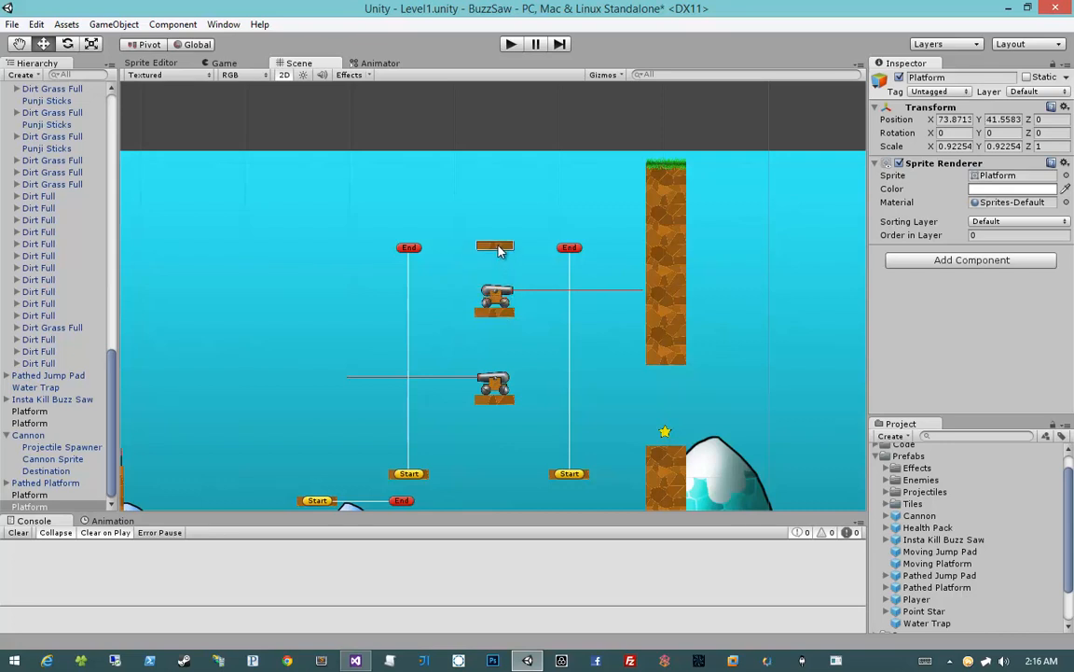
pyautogui.scroll(-4, 471, 364)
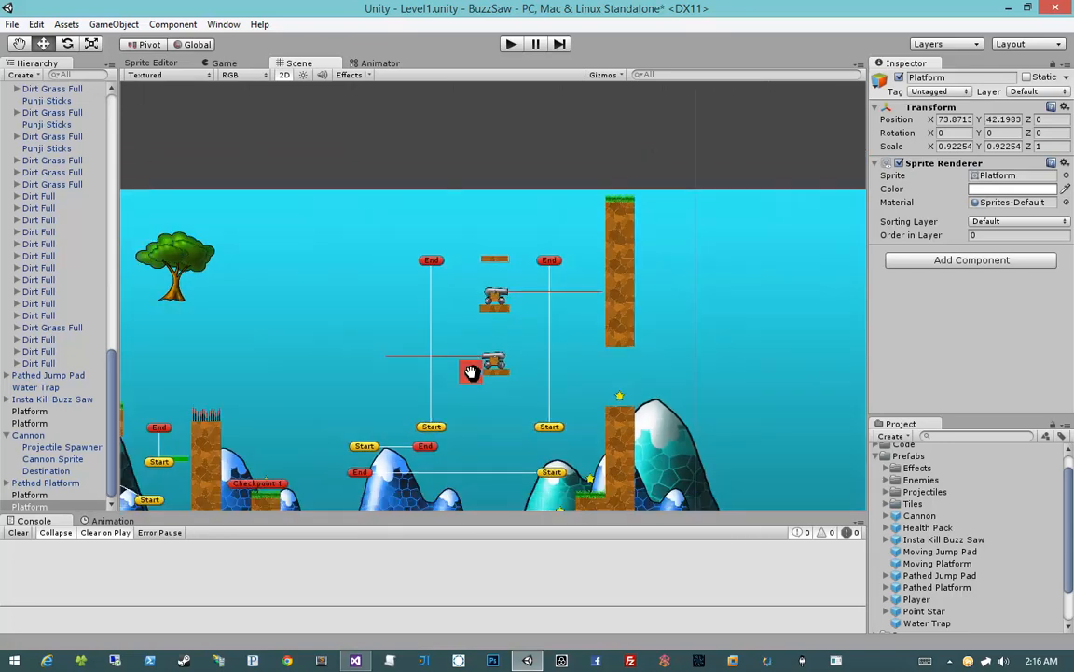
# Add a Health Pack prefab on top of the new highest platform, at about X 74.01, Y 43.95
pyautogui.scroll(4, 424, 300)
pyautogui.scroll(2, 424, 295)
pyautogui.moveTo(448, 255); pyautogui.dragTo(484, 346, button='middle')
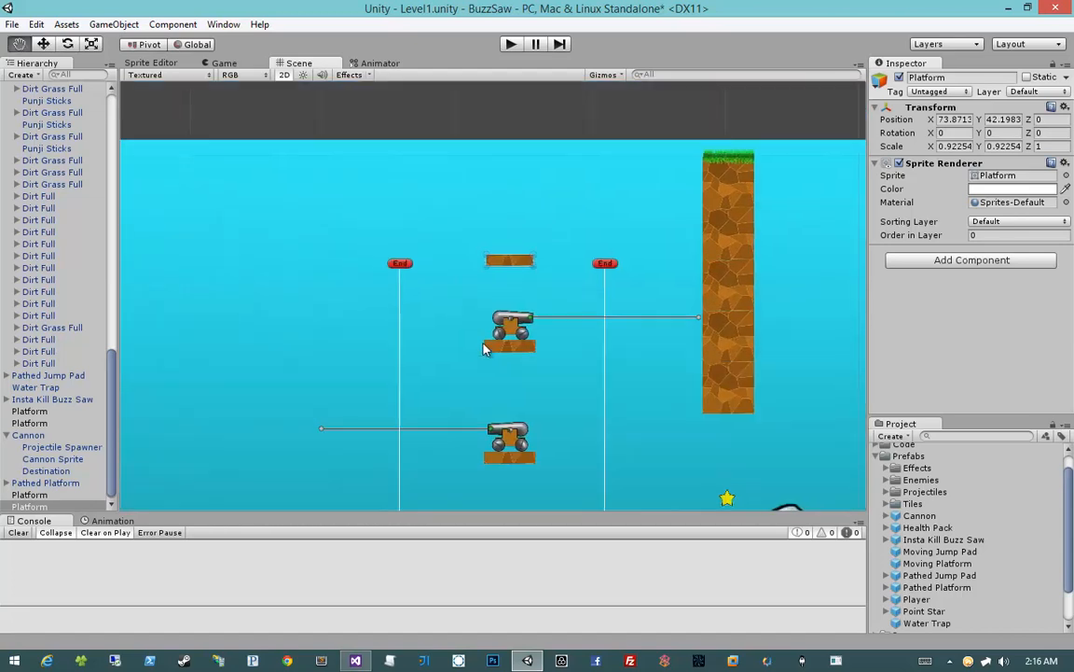
pyautogui.moveTo(918, 528)
pyautogui.mouseDown()
pyautogui.moveTo(488, 223)
pyautogui.moveTo(511, 240)
pyautogui.mouseUp()
pyautogui.moveTo(522, 452); pyautogui.dragTo(550, 374, button='middle')
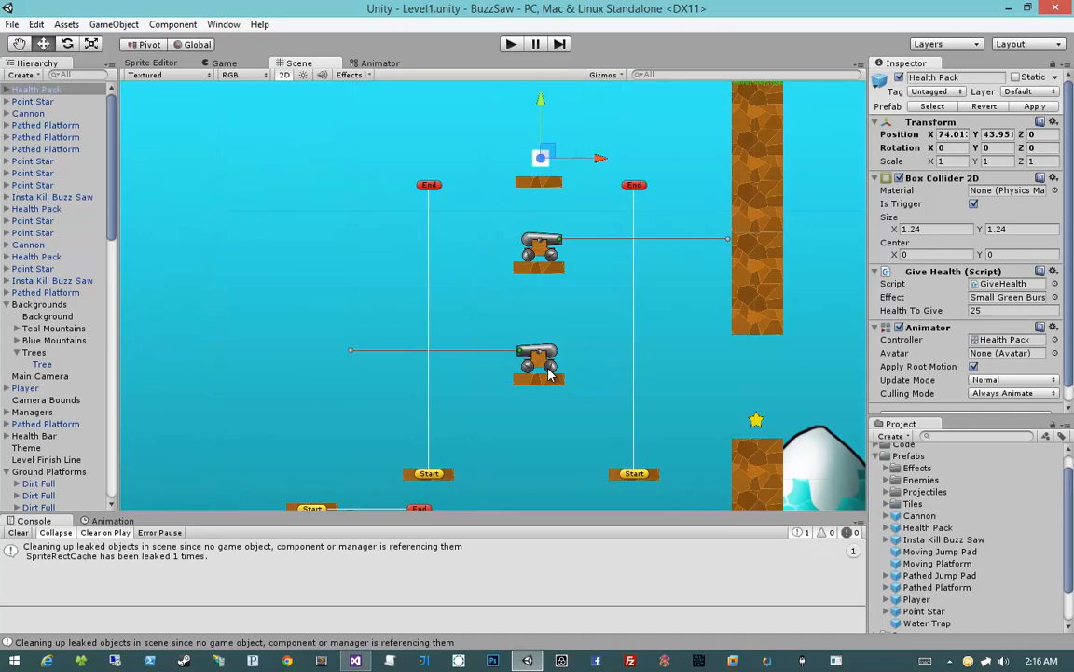
pyautogui.scroll(-5, 550, 373)
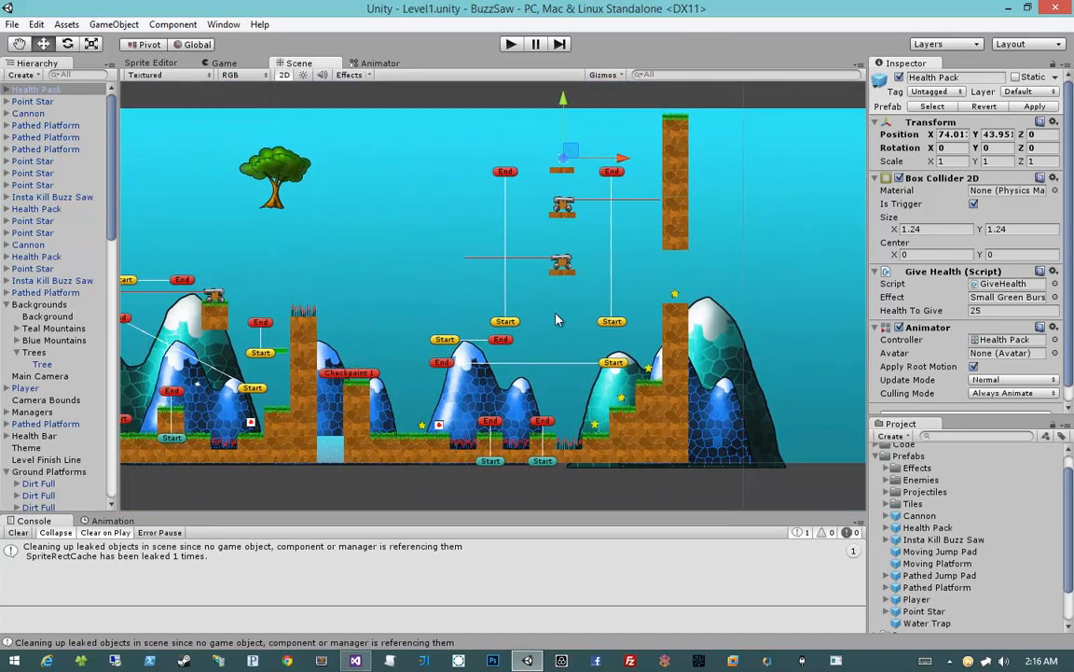
pyautogui.click(556, 320)
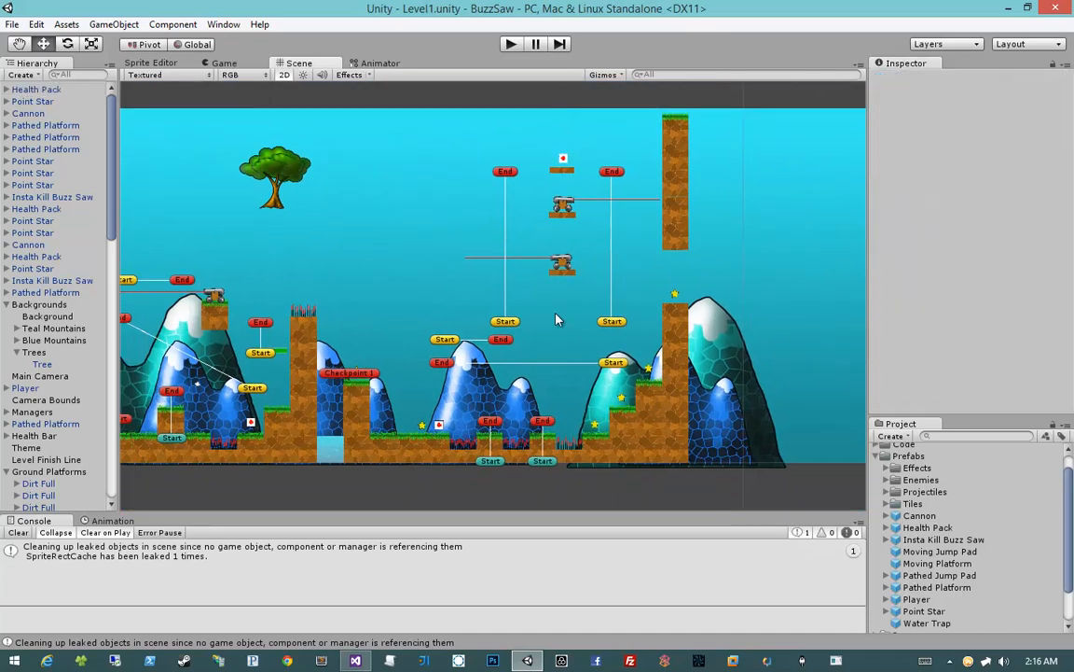
# Start playtesting the level and try the player's movement, jumping and shooting around the starting area
pyautogui.click(510, 44)
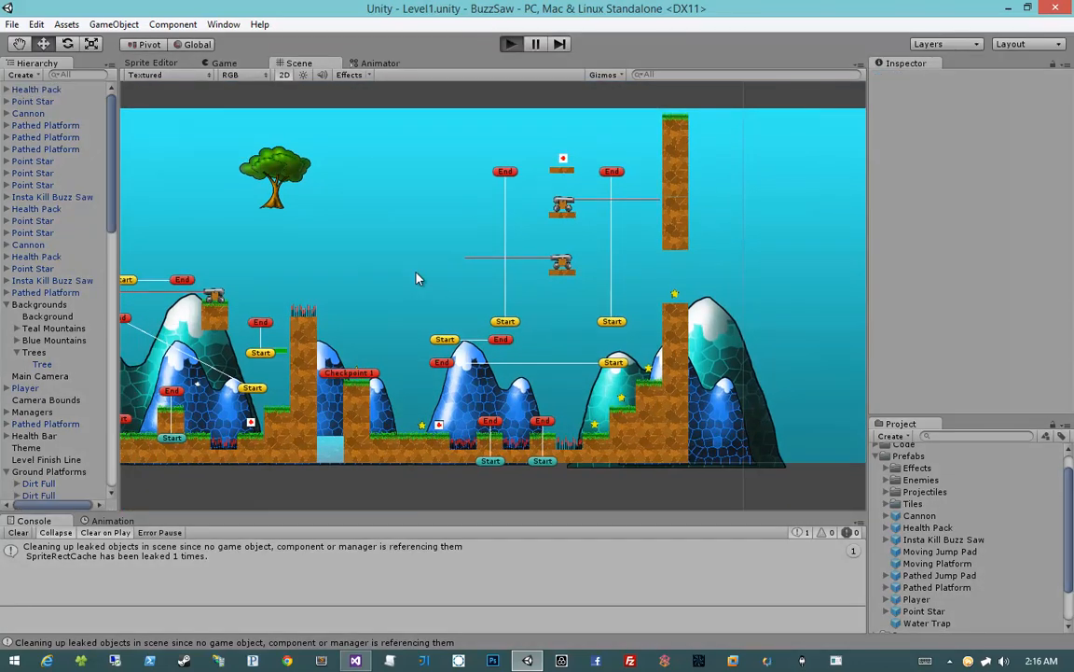
pyautogui.press('d')
pyautogui.press('space')
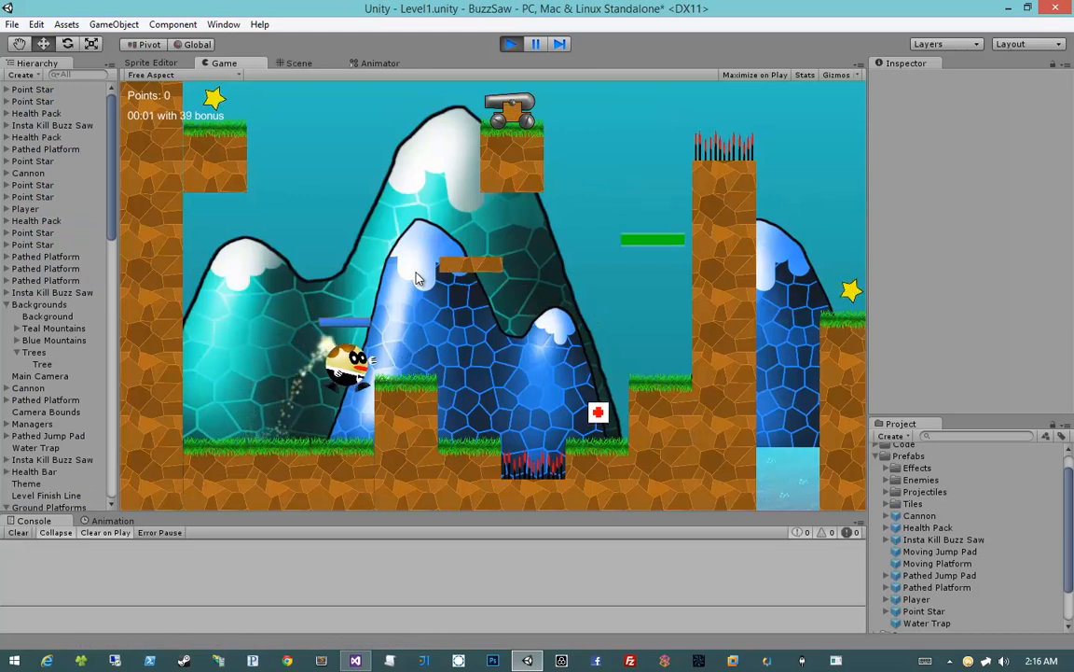
pyautogui.press('space')
pyautogui.click(417, 278)
pyautogui.press('a')
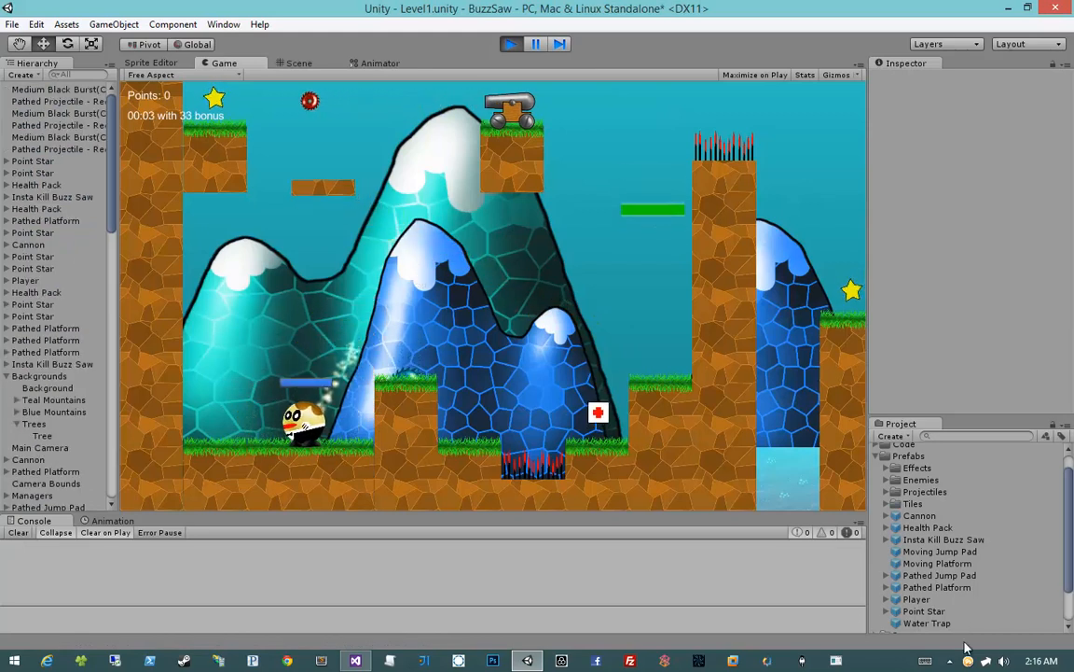
# Open the system volume control, then return to the running game and fire test shots
pyautogui.click(1004, 660)
pyautogui.click(709, 377)
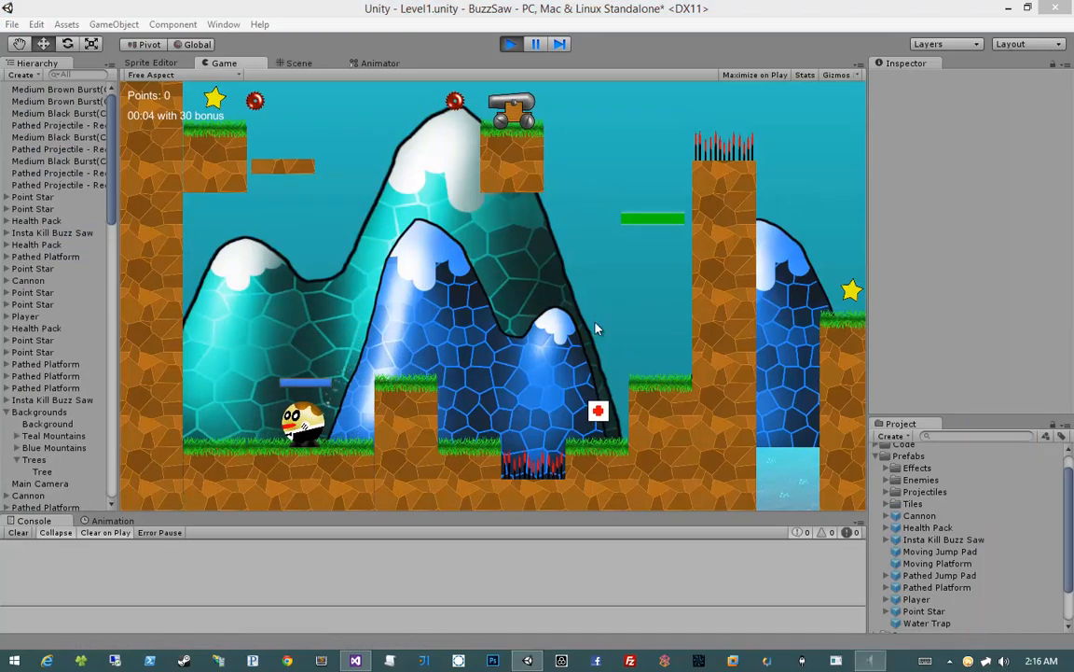
pyautogui.click(468, 350)
pyautogui.click(456, 272)
# Jump the player over the first raised block and across the Punji Sticks pit to collect the health pack
pyautogui.press('d')
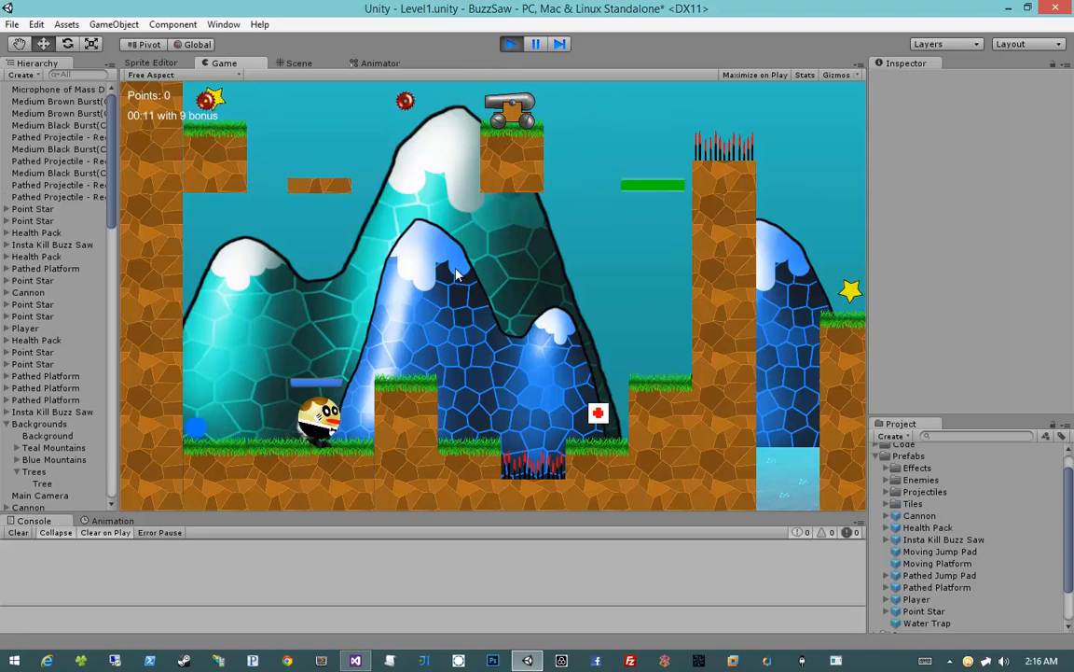
pyautogui.press('space')
pyautogui.press('a')
pyautogui.press('d')
pyautogui.press('space')
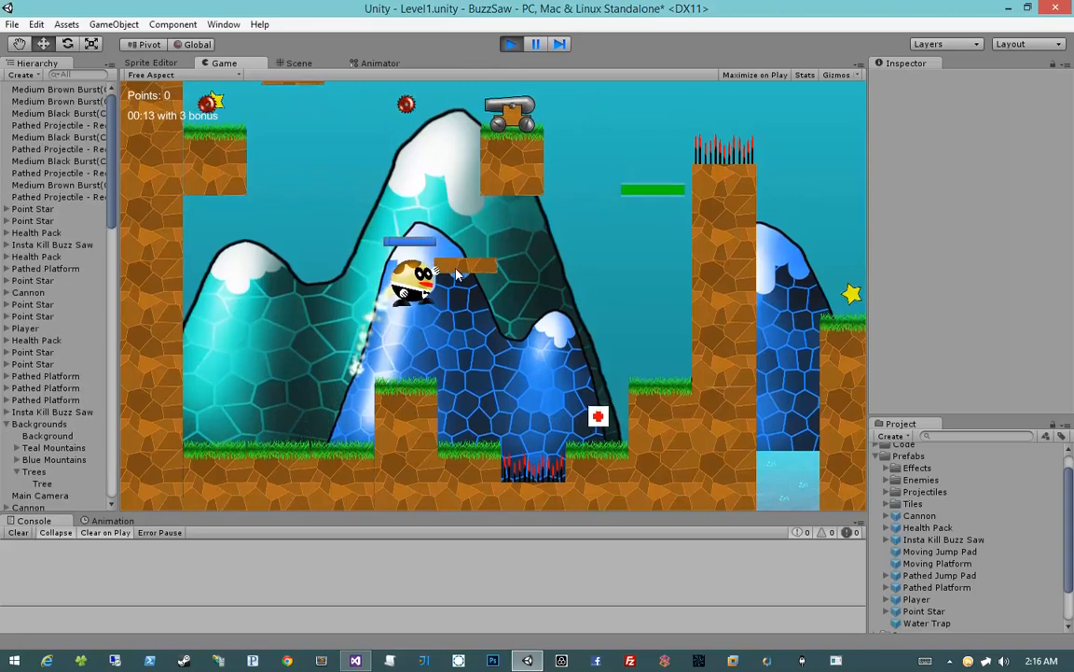
pyautogui.press('space')
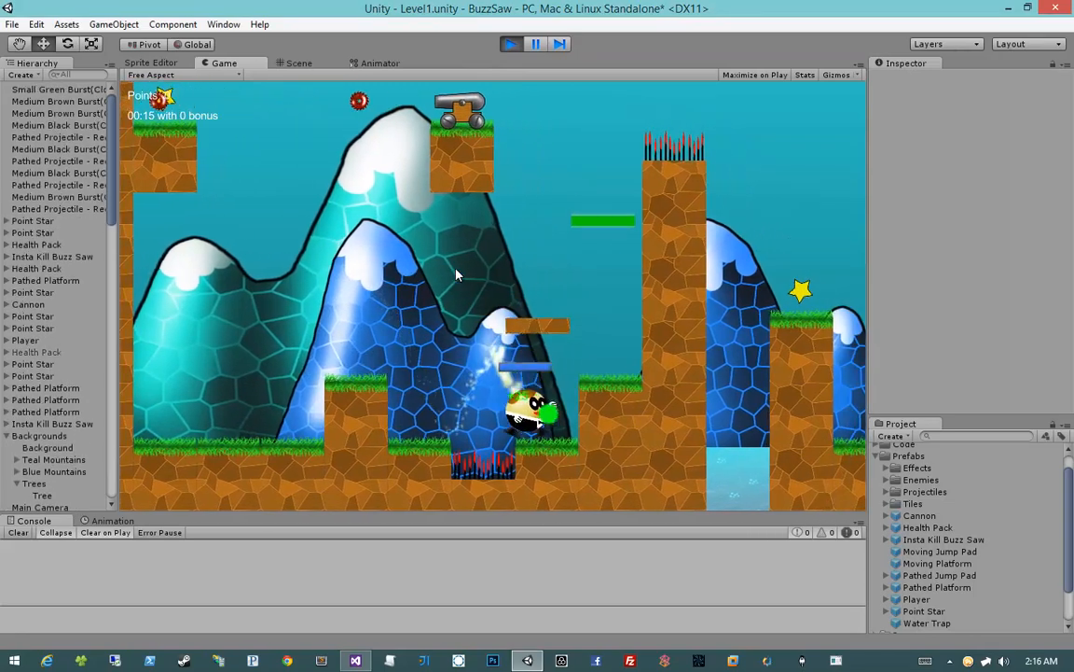
# Jump the player up from the spike pit onto the raised ledge beside the tall spiked wall, firing test shots
pyautogui.press('space')
pyautogui.click(456, 275)
pyautogui.click(456, 274)
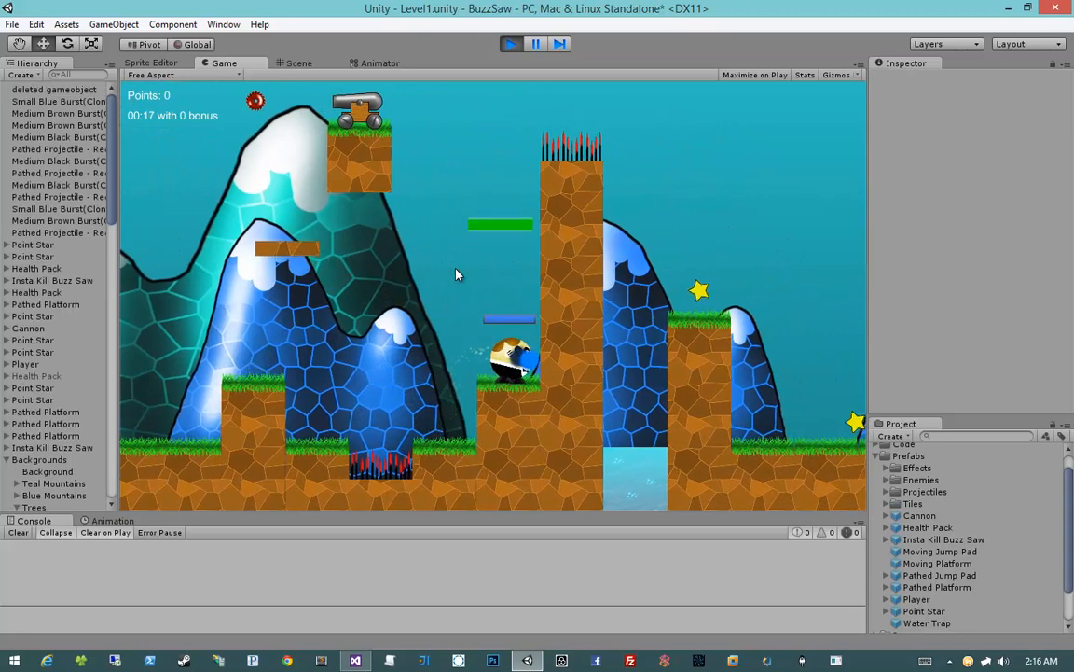
pyautogui.press('a')
pyautogui.press('d')
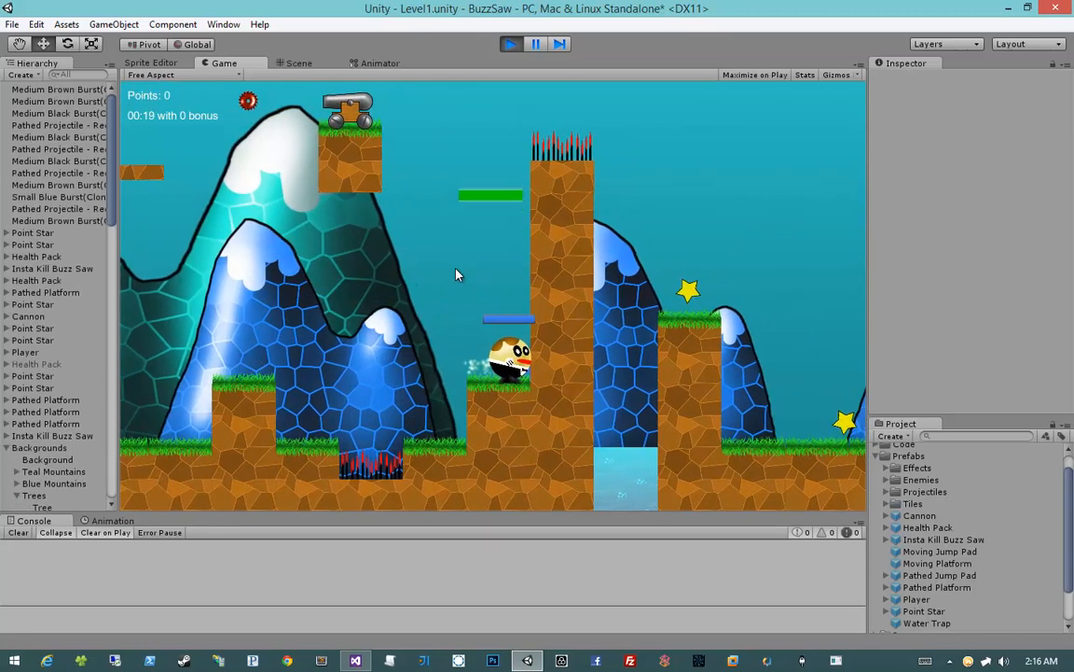
pyautogui.press('a')
pyautogui.press('d')
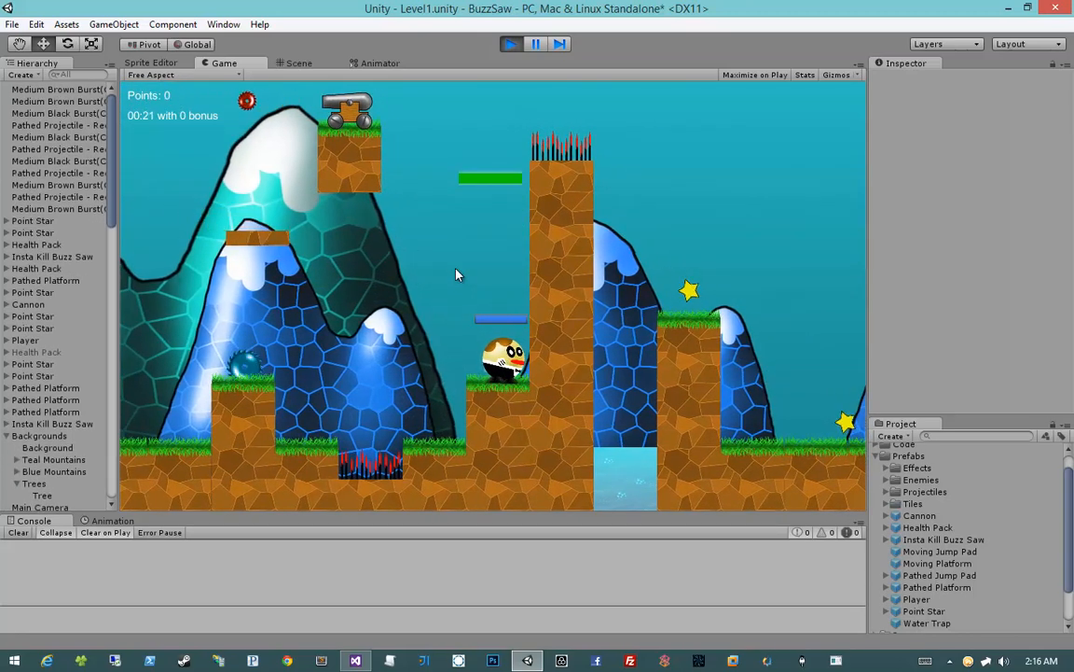
# Jump the player from the ledge onto the moving platform and ride it toward the high star ledge while shooting
pyautogui.press('a')
pyautogui.press('space')
pyautogui.press('a')
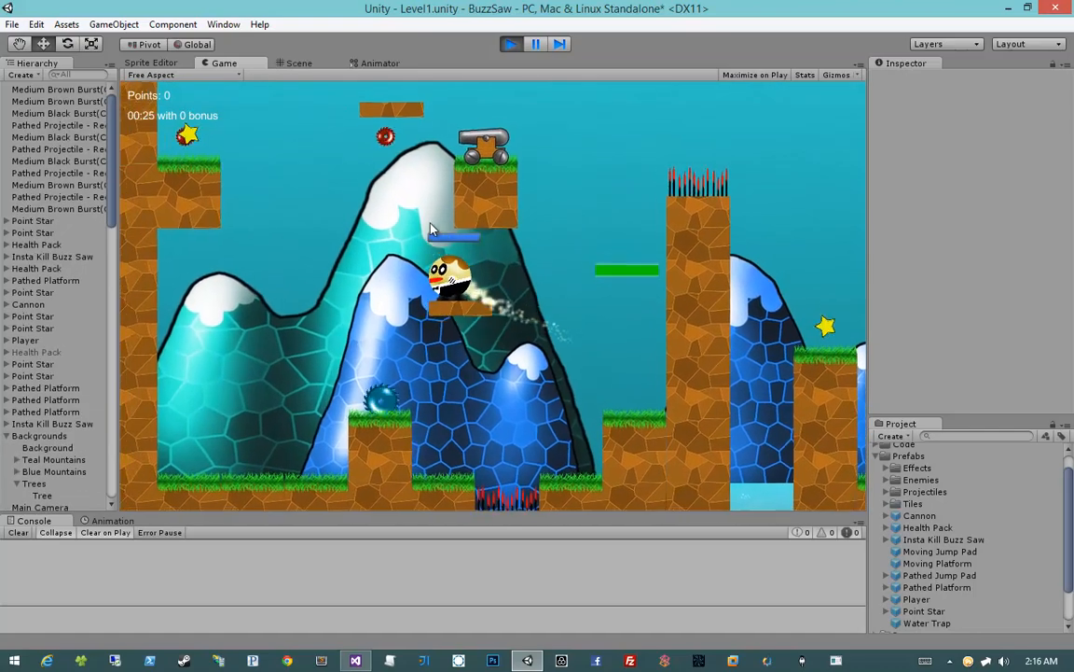
pyautogui.click(432, 228)
pyautogui.press('d')
pyautogui.click(432, 228)
pyautogui.click(432, 228)
pyautogui.click(431, 228)
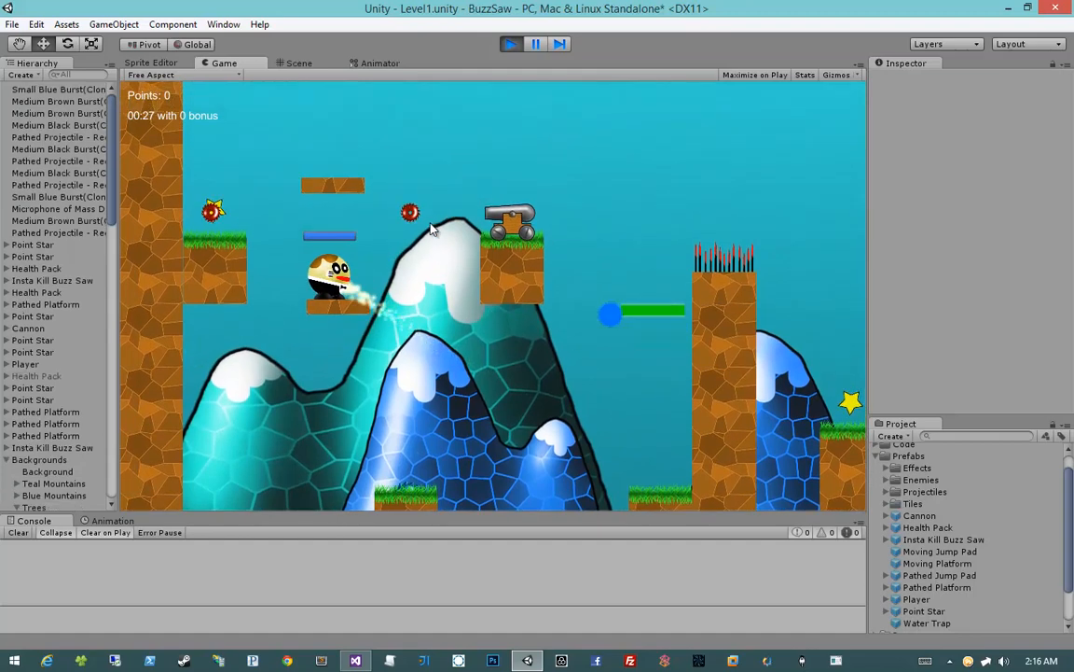
pyautogui.click(432, 229)
pyautogui.press('a')
pyautogui.press('d')
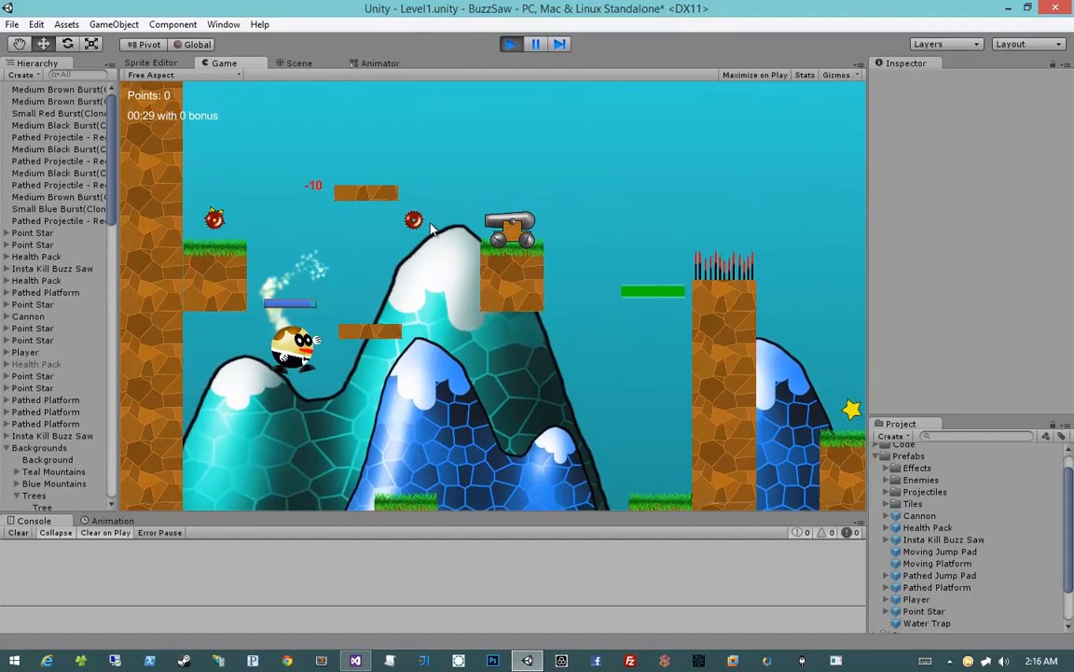
# Bring the player back over the raised block and the Punji Sticks pit to the ledge beside the spiked wall
pyautogui.press('space')
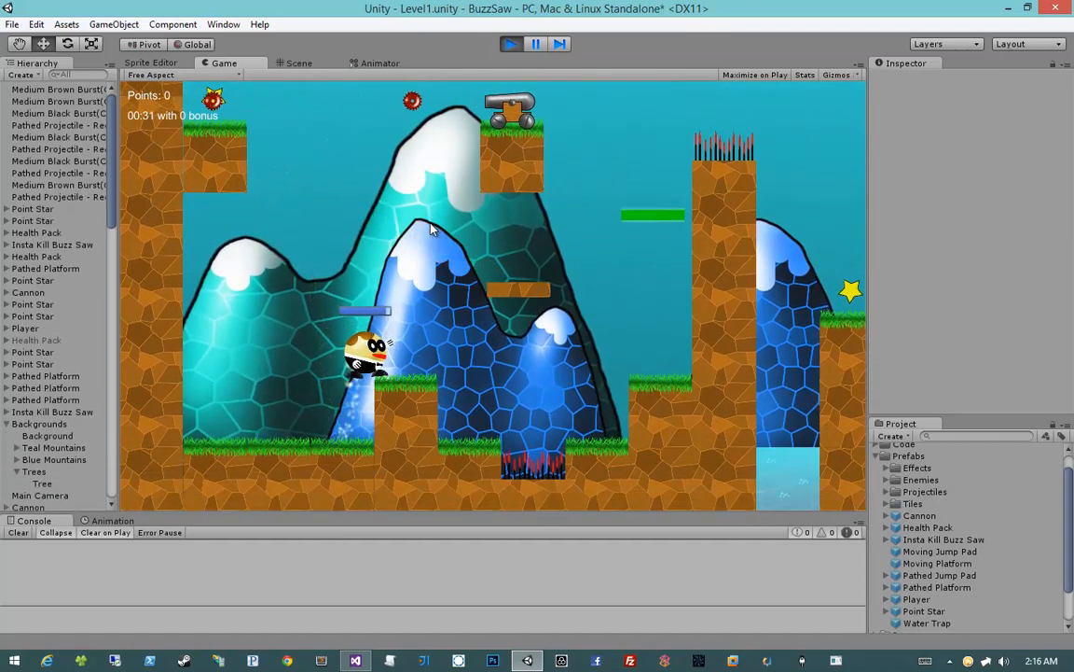
pyautogui.press('space')
pyautogui.press('a')
pyautogui.press('d')
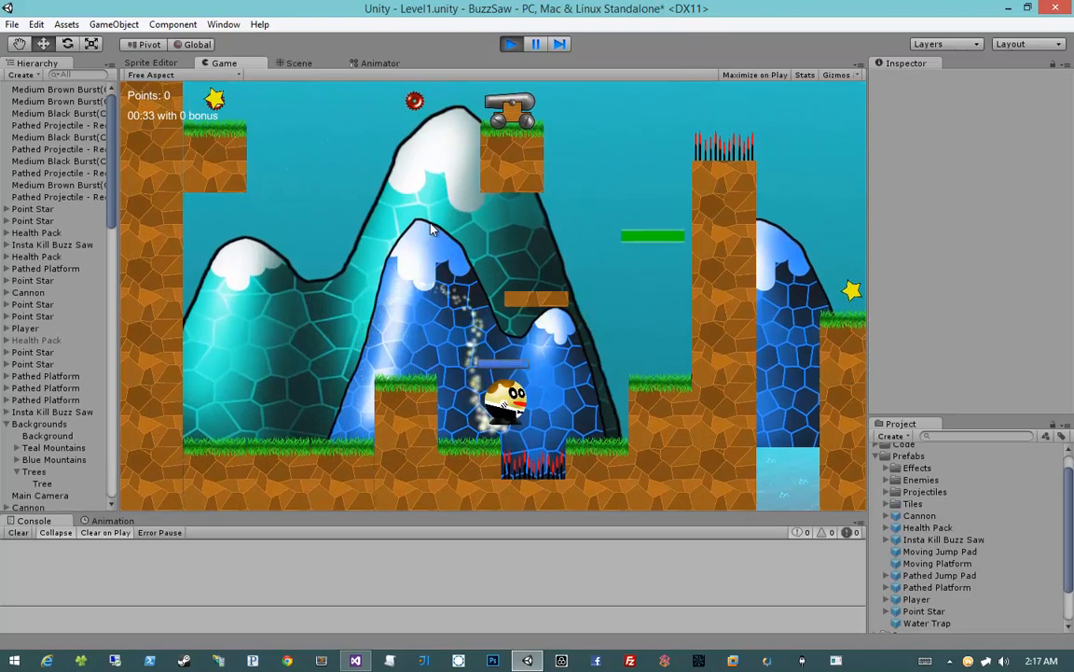
pyautogui.press('space')
pyautogui.press('space')
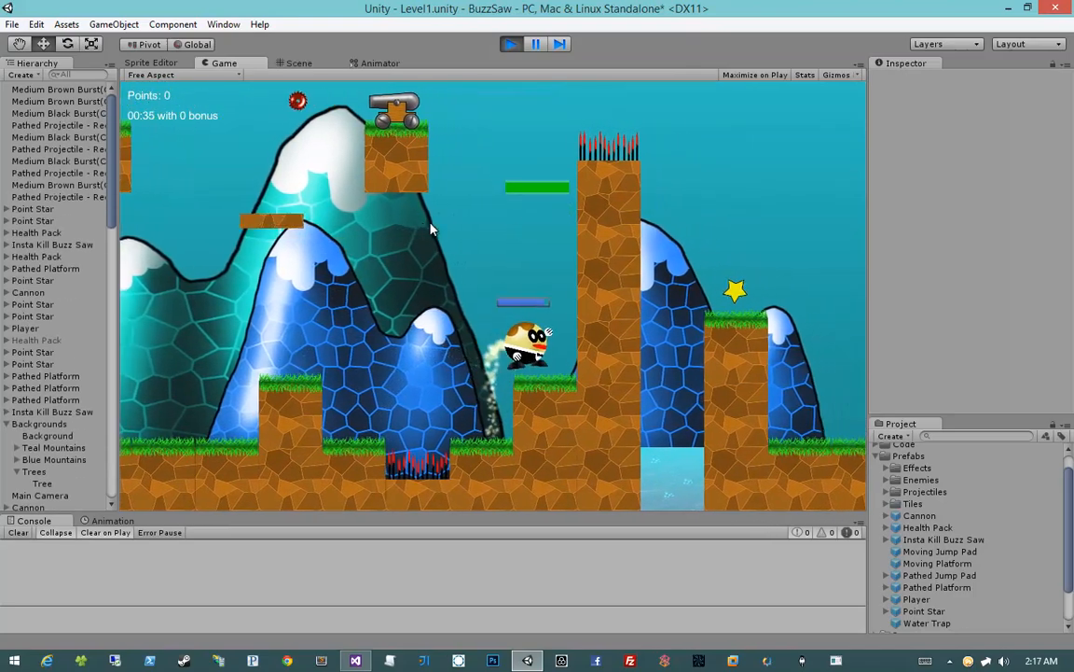
pyautogui.press('a')
pyautogui.press('d')
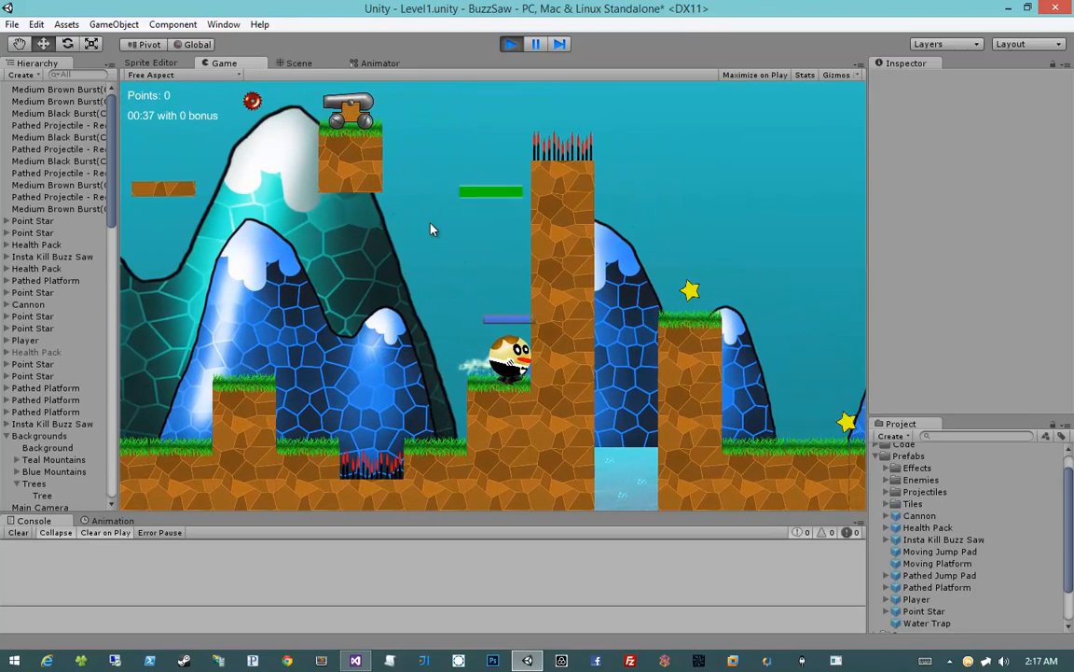
# Fire from the ledge toward the buzz saw, then jump onto the diagonal moving platform and keep shooting
pyautogui.press('a')
pyautogui.click(431, 229)
pyautogui.click(431, 228)
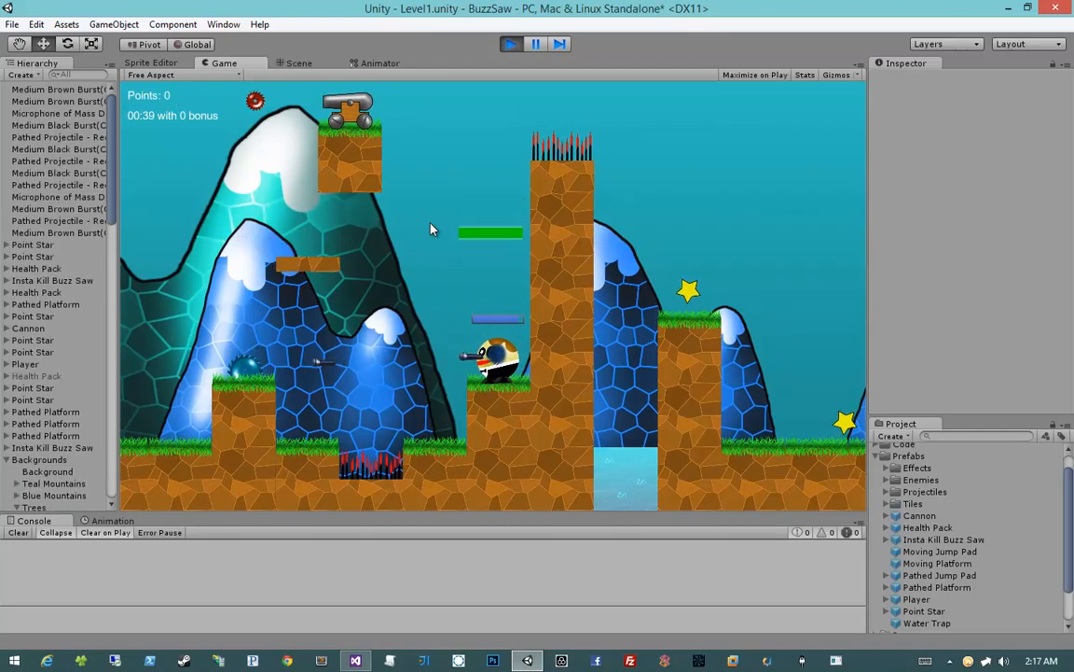
pyautogui.press('space')
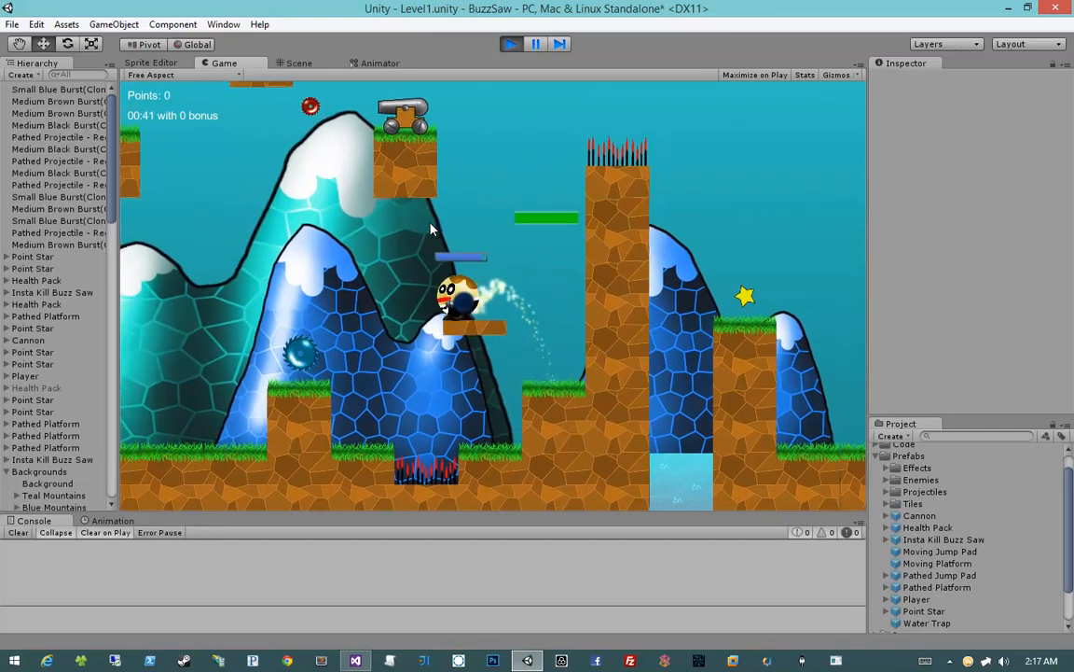
pyautogui.click(431, 229)
pyautogui.click(431, 228)
pyautogui.click(431, 228)
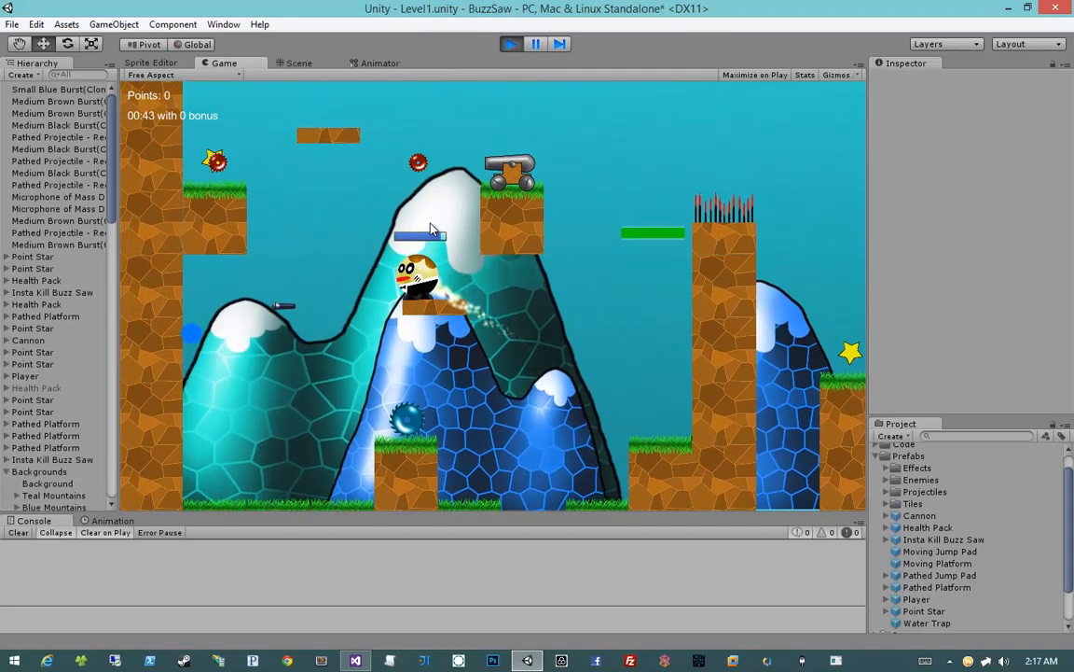
# Jump the player from the moving platform to the high grass ledge and collect its star
pyautogui.press('space')
pyautogui.press('a')
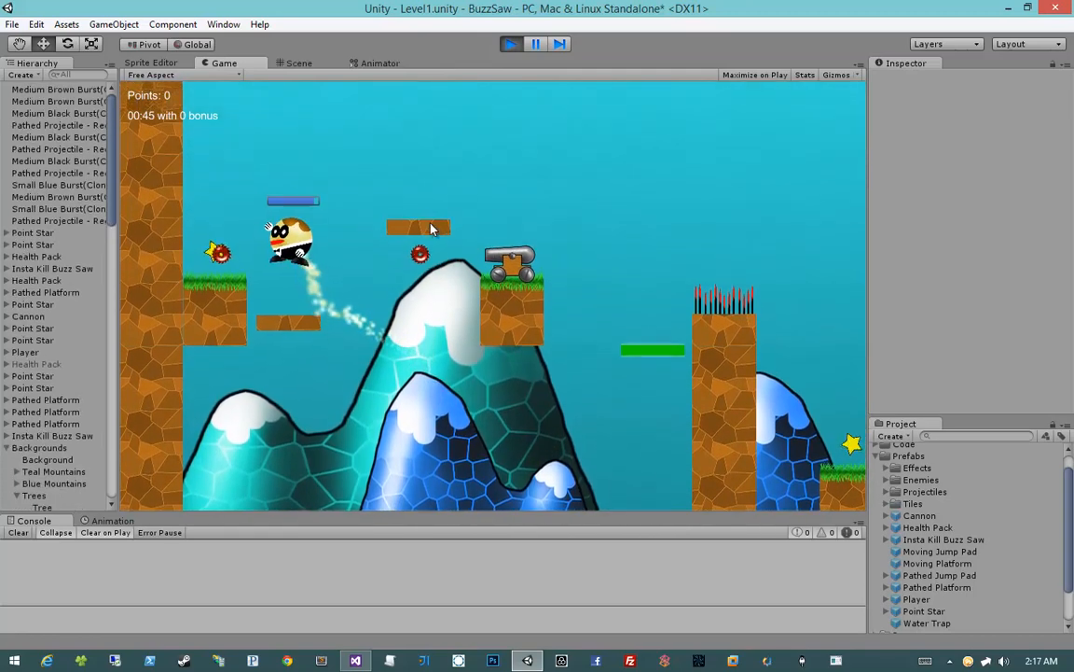
pyautogui.press('d')
pyautogui.click(431, 228)
# Test the route over the upper moving platform and the jump pad past the spiked wall, then stop the playtest
pyautogui.press('space')
pyautogui.press('d')
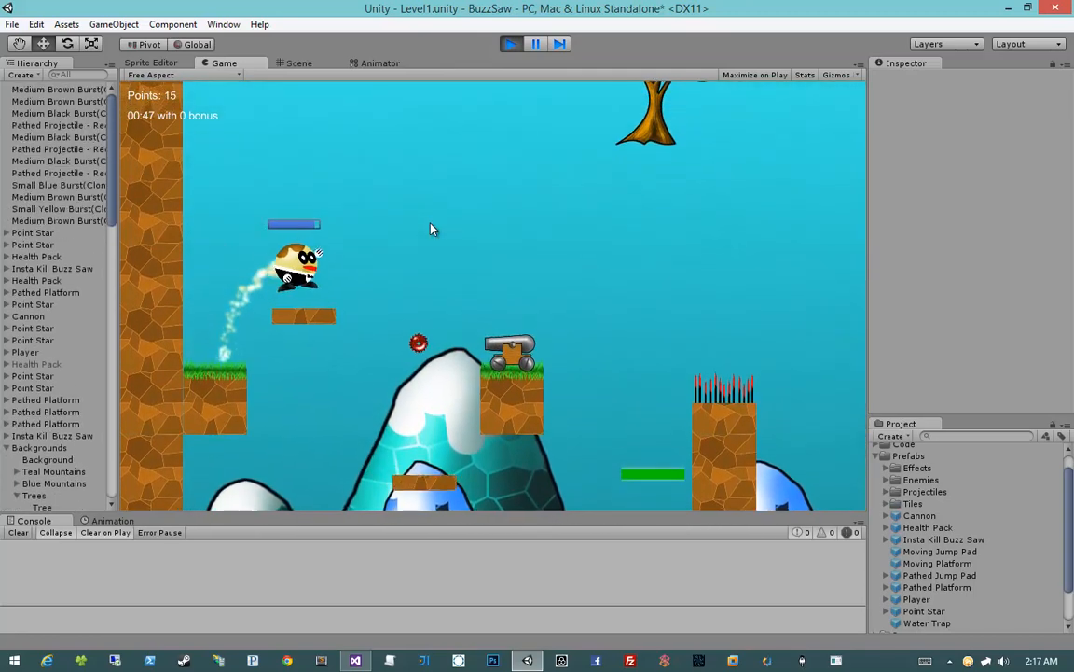
pyautogui.press('d')
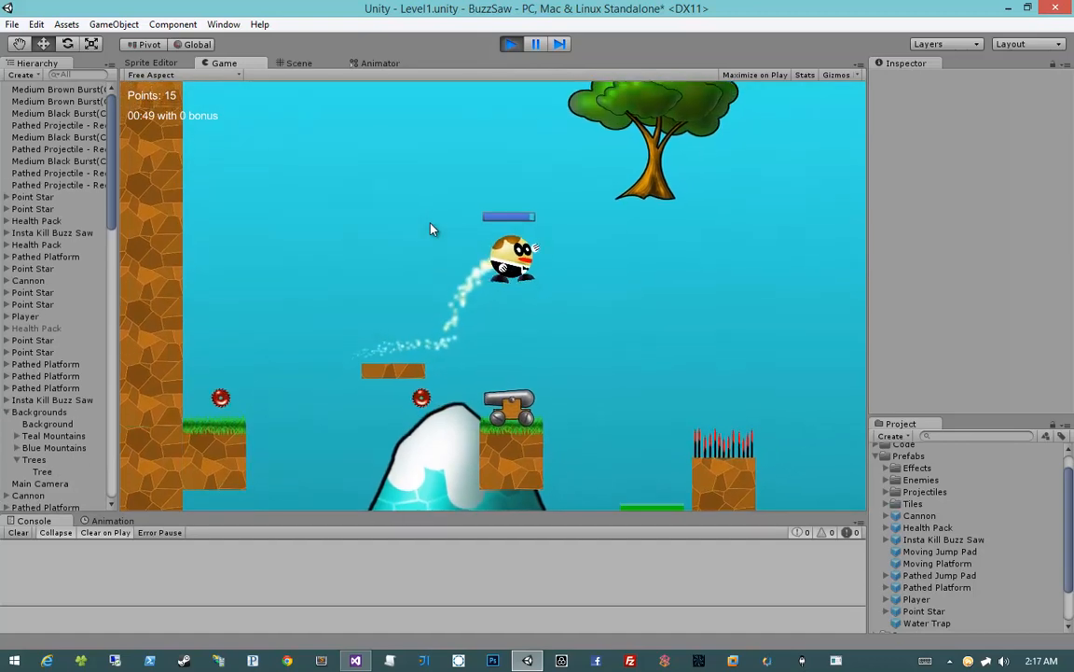
pyautogui.press('d')
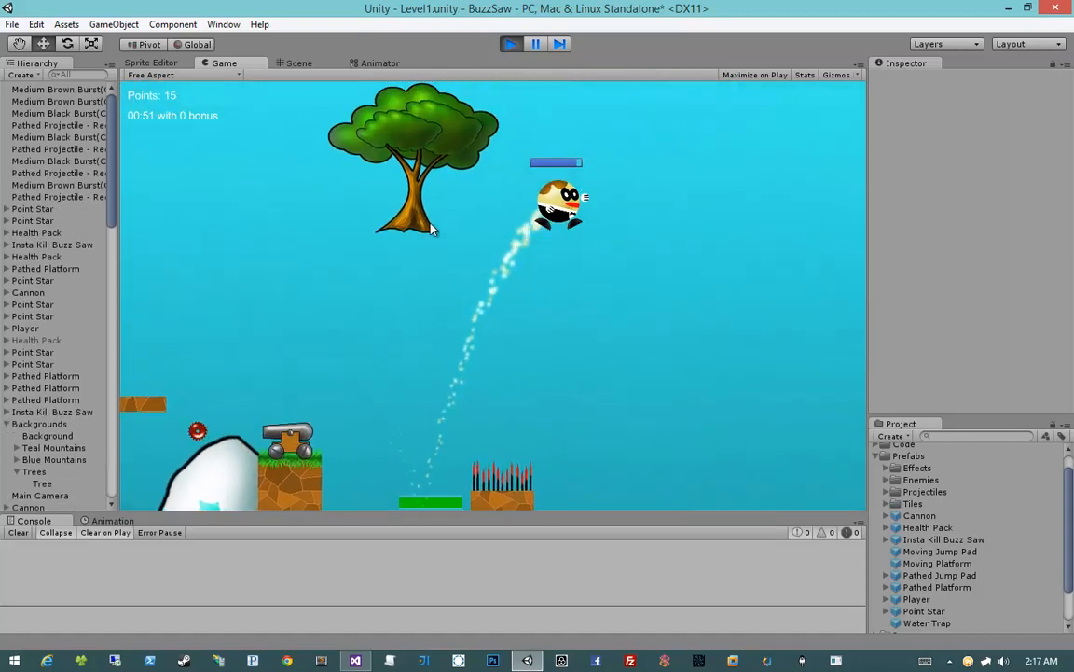
pyautogui.press('a')
pyautogui.press('d')
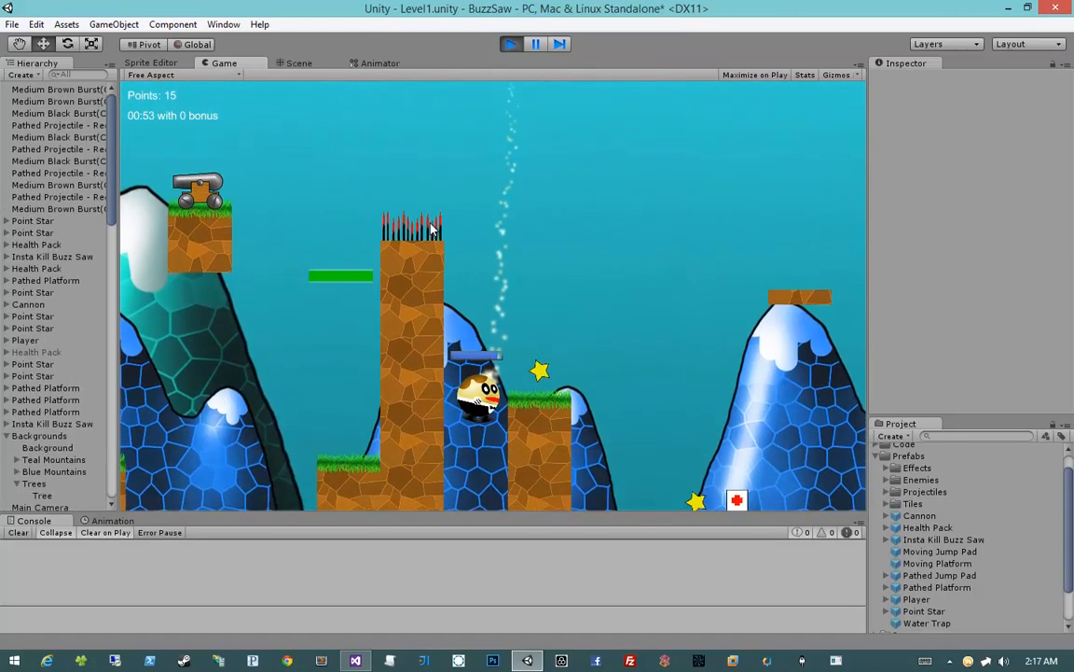
pyautogui.press('a')
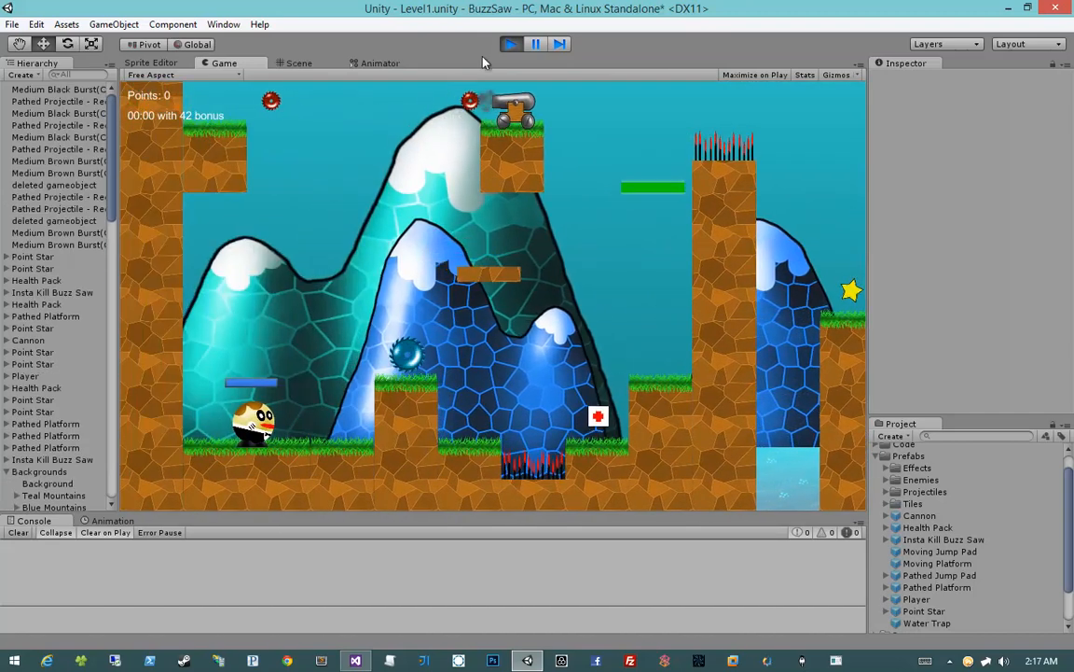
pyautogui.click(511, 44)
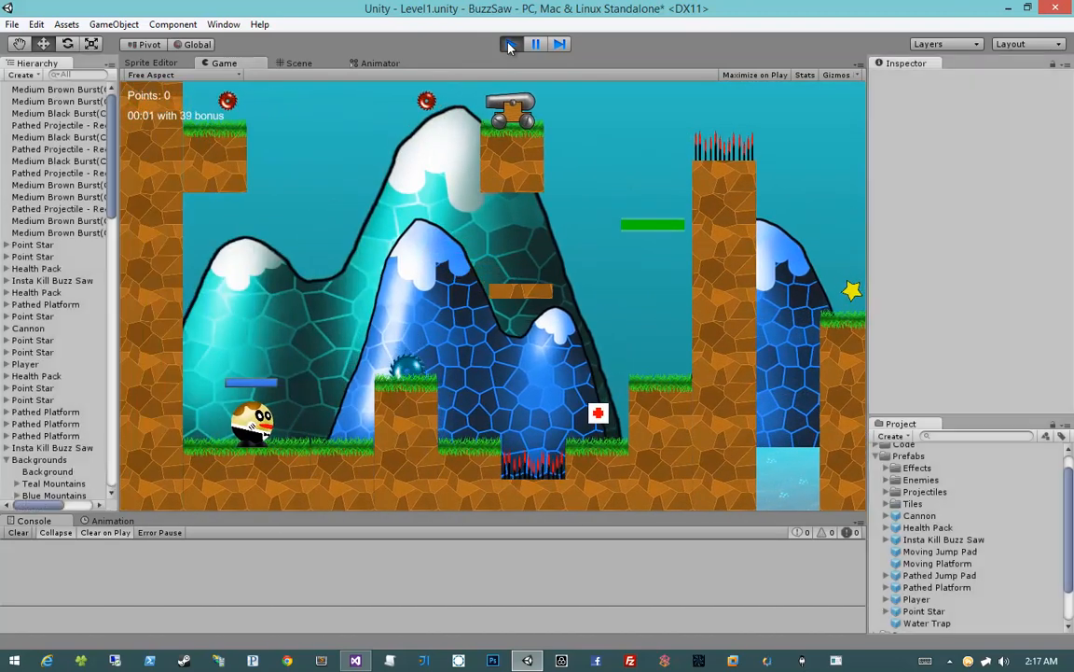
# Assign Checkpoint 1 as the Debug Spawn in the Level Manager script of the Managers object
pyautogui.scroll(5, 304, 320)
pyautogui.moveTo(556, 250); pyautogui.dragTo(614, 229, button='middle')
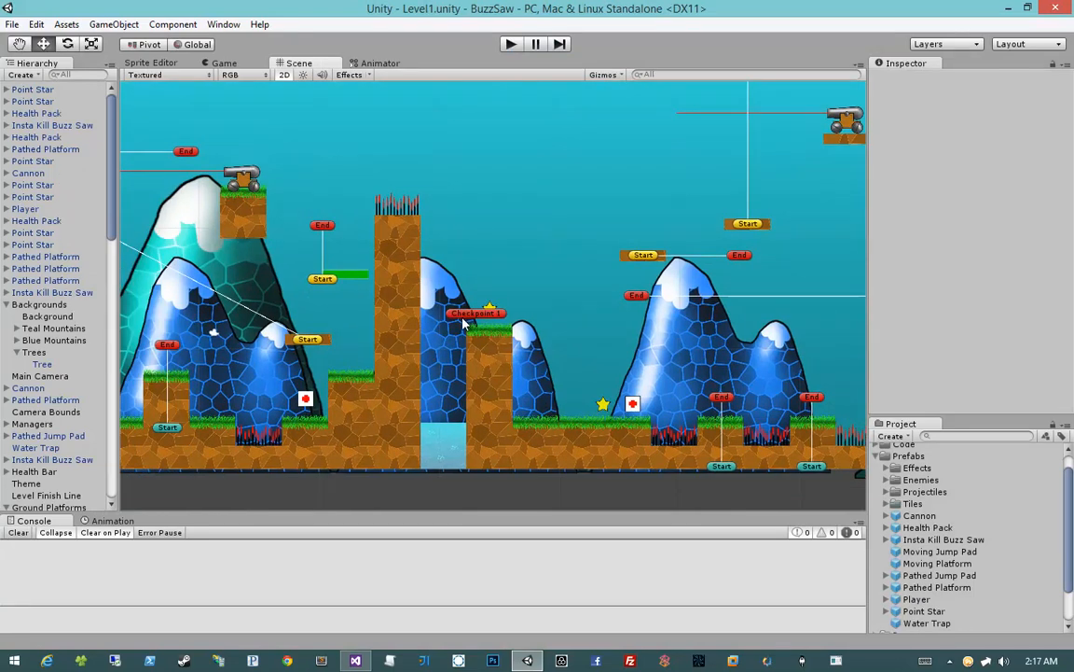
pyautogui.click(473, 314)
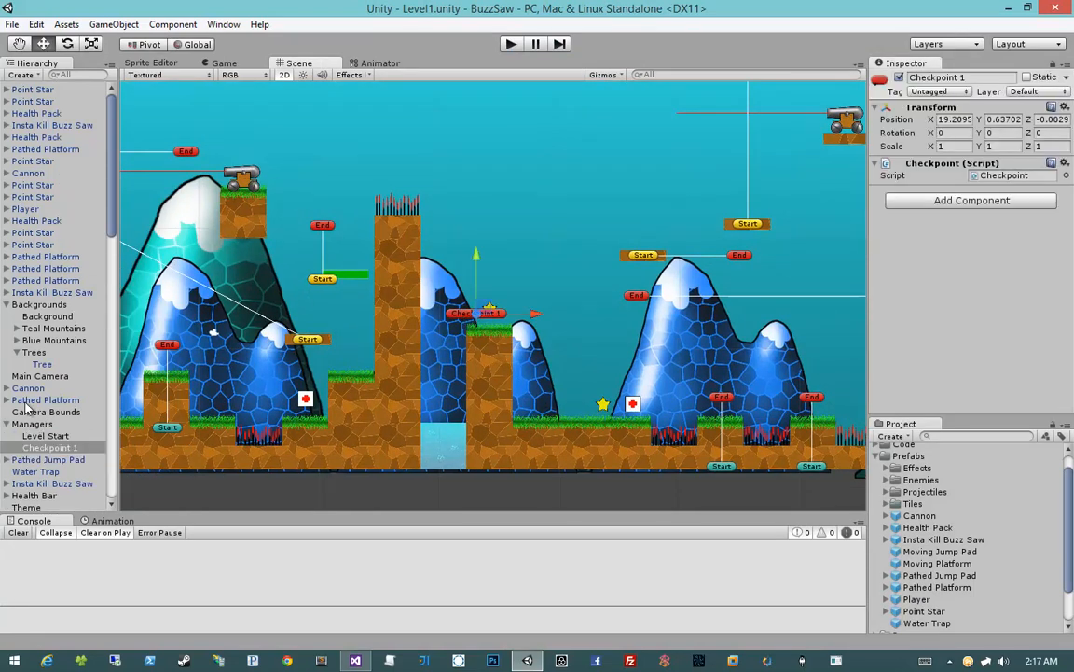
pyautogui.click(47, 435)
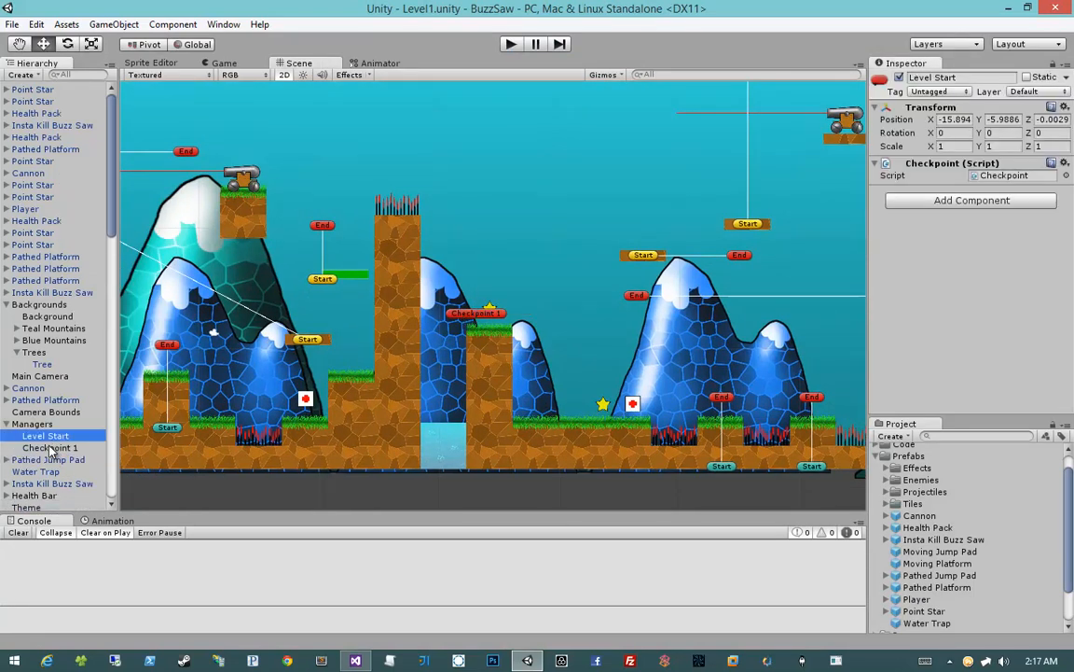
pyautogui.click(48, 426)
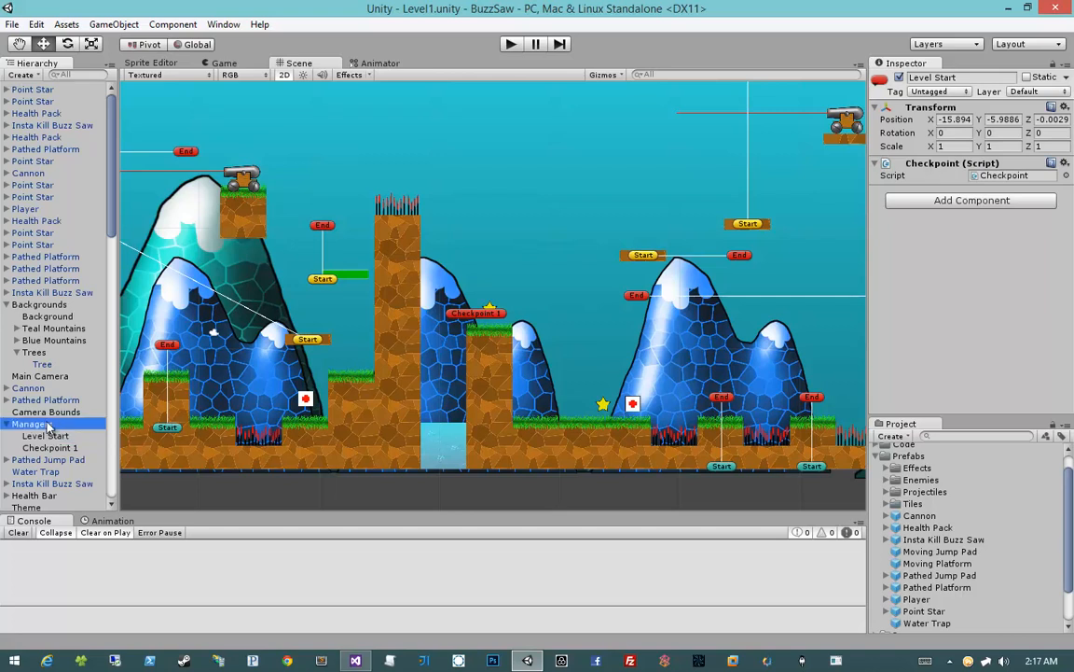
pyautogui.click(59, 437)
pyautogui.click(59, 429)
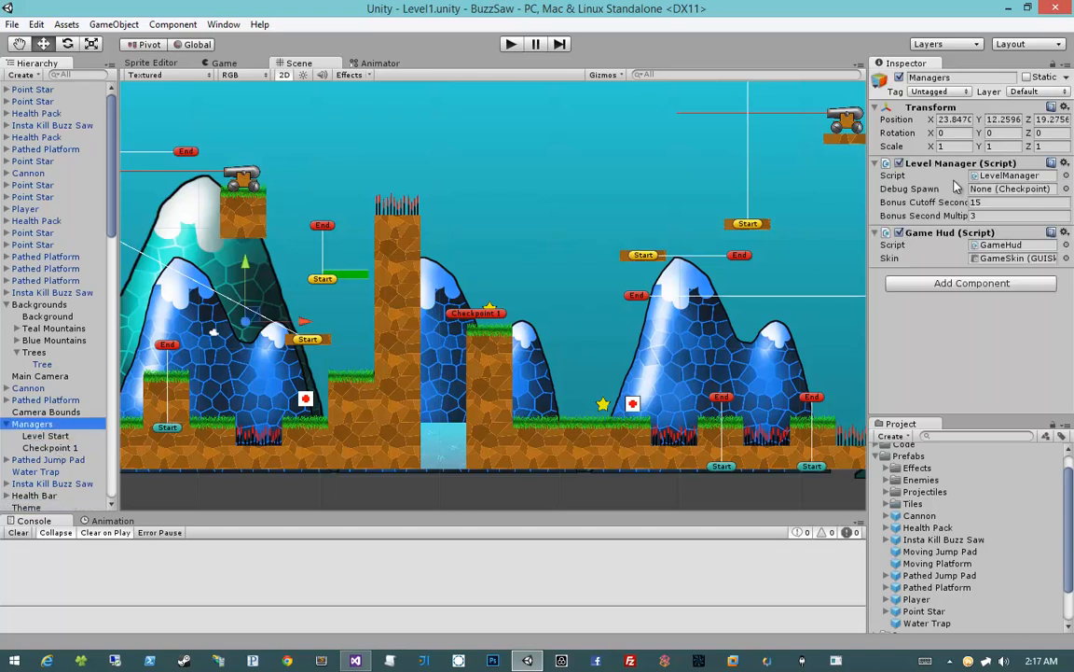
pyautogui.moveTo(58, 449); pyautogui.dragTo(1002, 190)
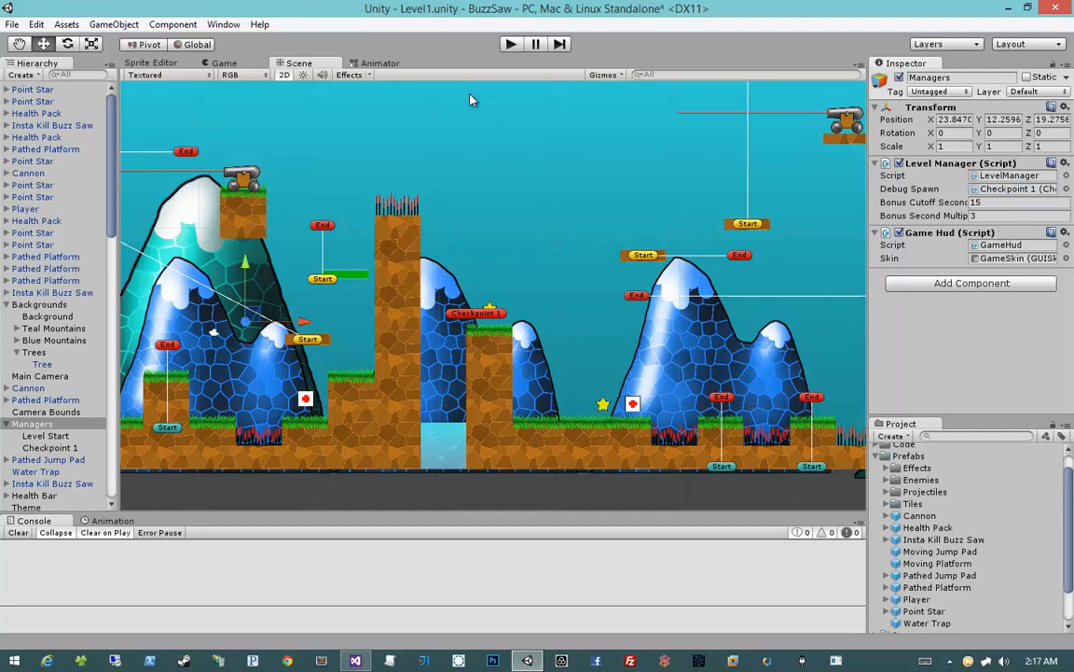
# Playtest from Checkpoint 1, collecting the star and health pack and jumping the first spike pit, then stop the game
pyautogui.click(512, 44)
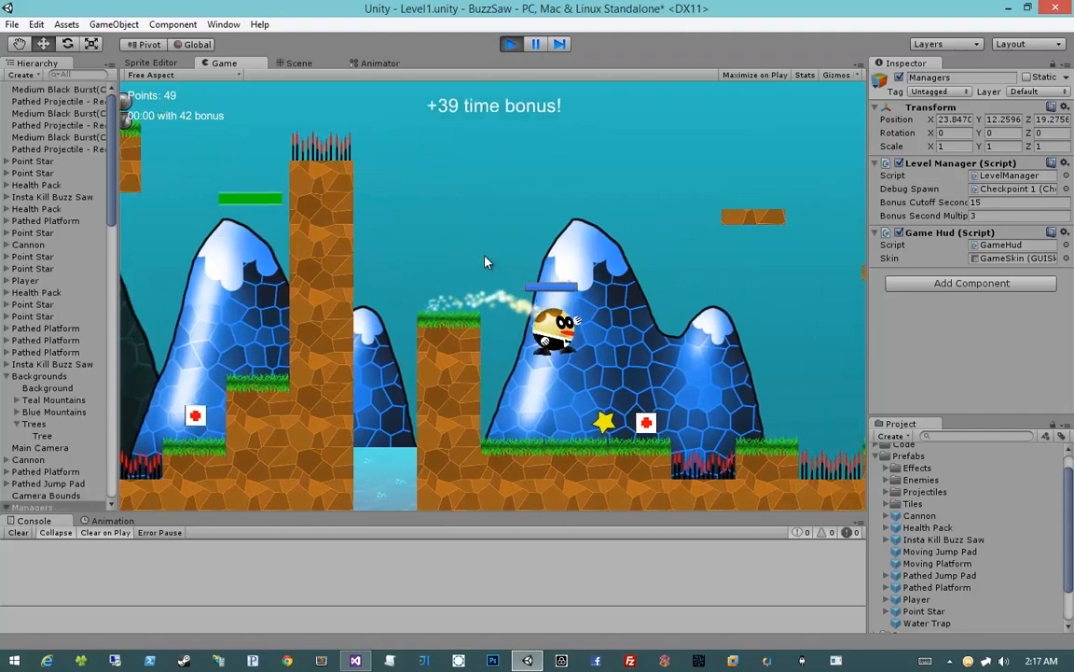
pyautogui.press('space')
pyautogui.press('a')
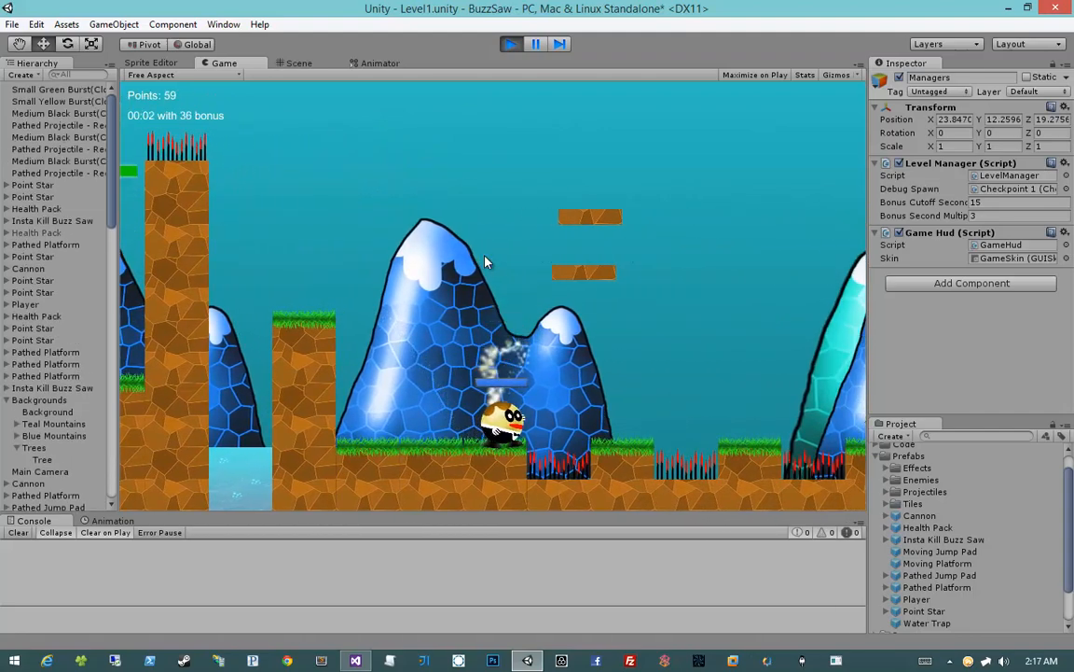
pyautogui.press('d')
pyautogui.press('space')
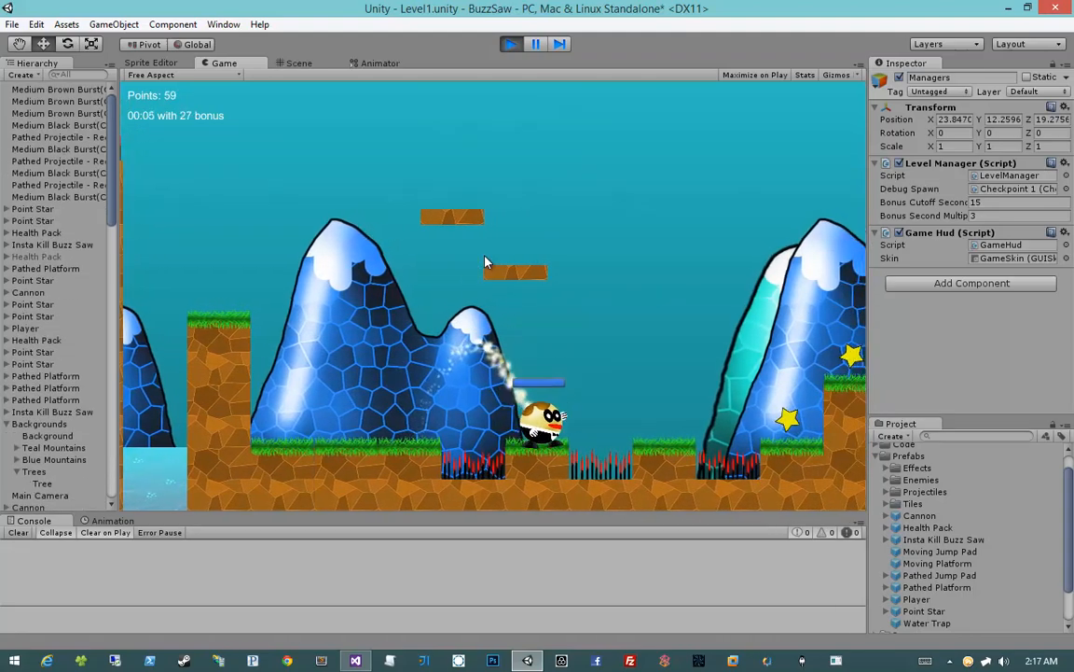
pyautogui.click(512, 44)
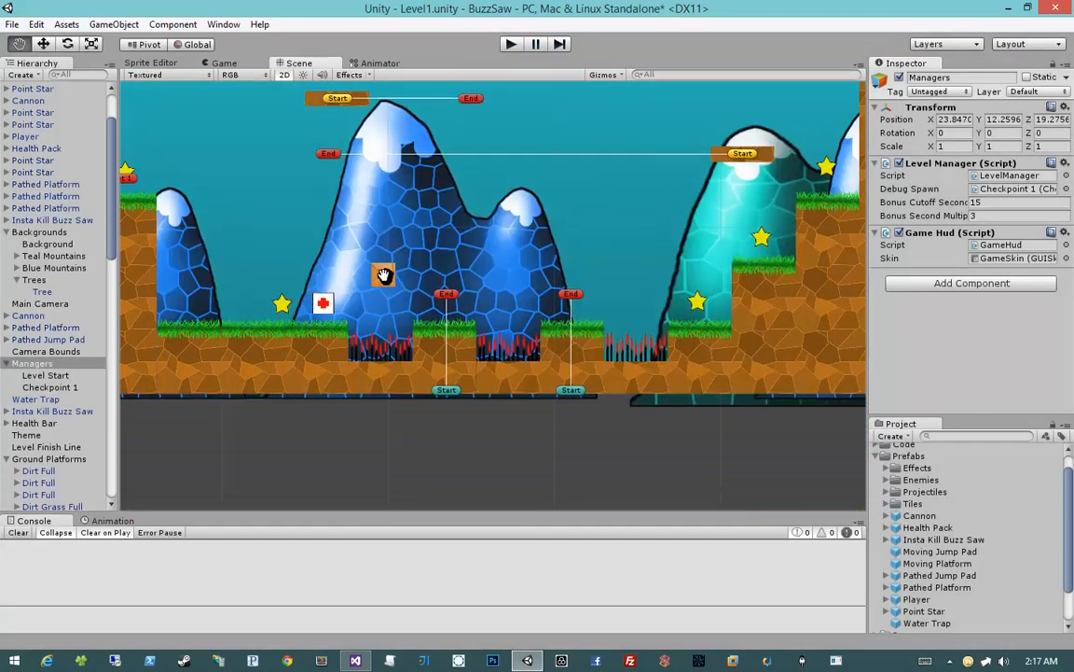
# Swap the vertical positions of the Start and End points of the second Insta Kill Buzz Saw among the spike pits, placing Start at Y 4.2354
pyautogui.moveTo(384, 274); pyautogui.dragTo(380, 273, button='middle')
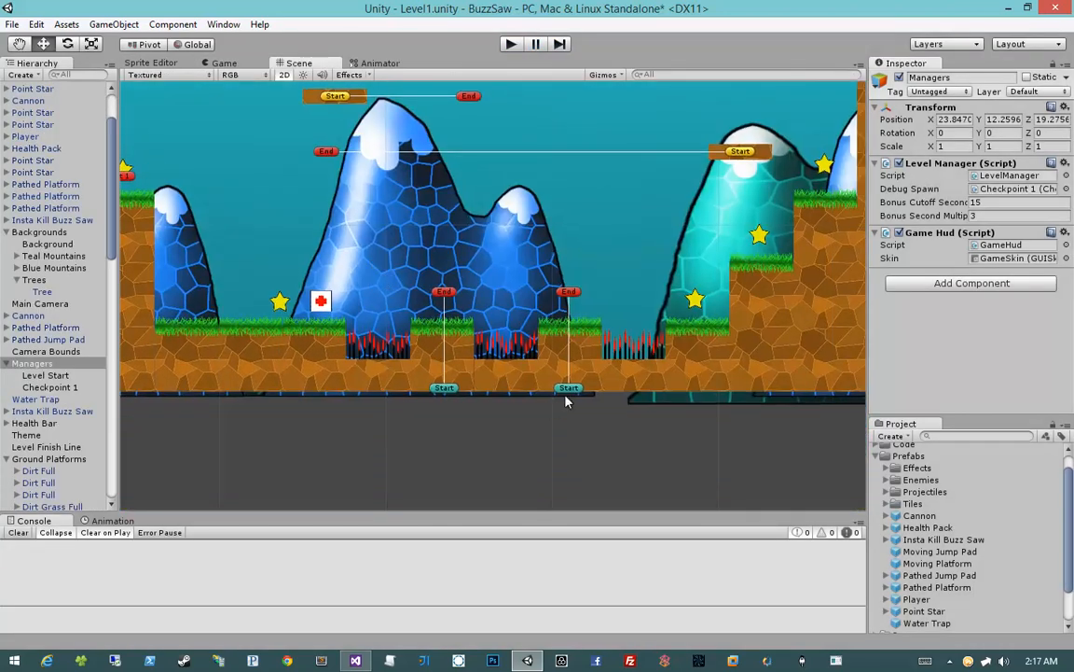
pyautogui.click(577, 387)
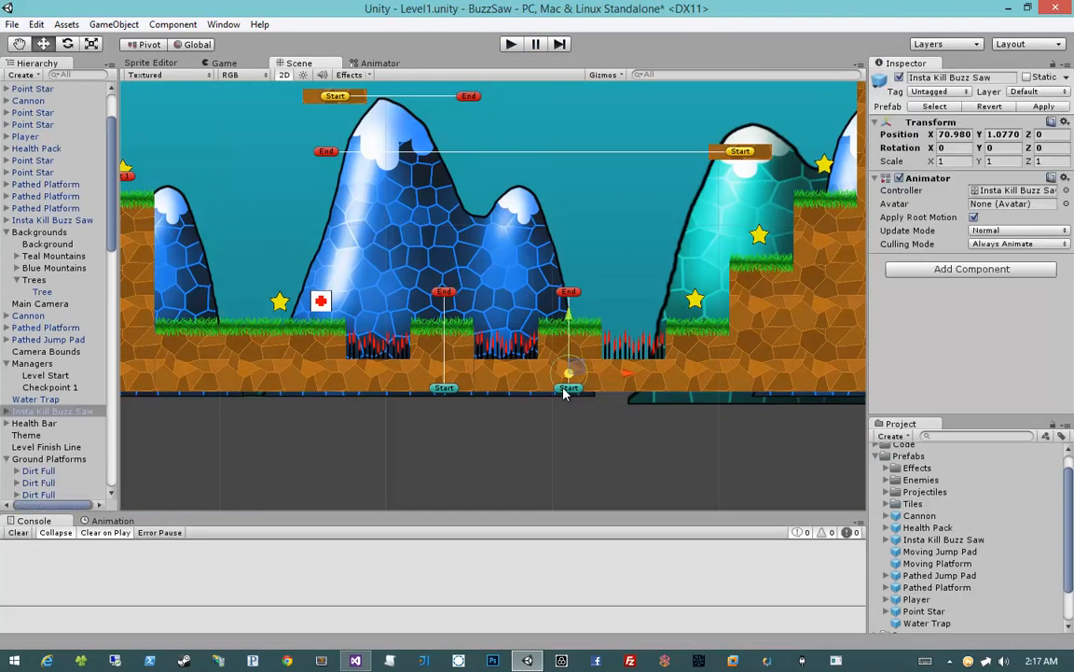
pyautogui.click(564, 429)
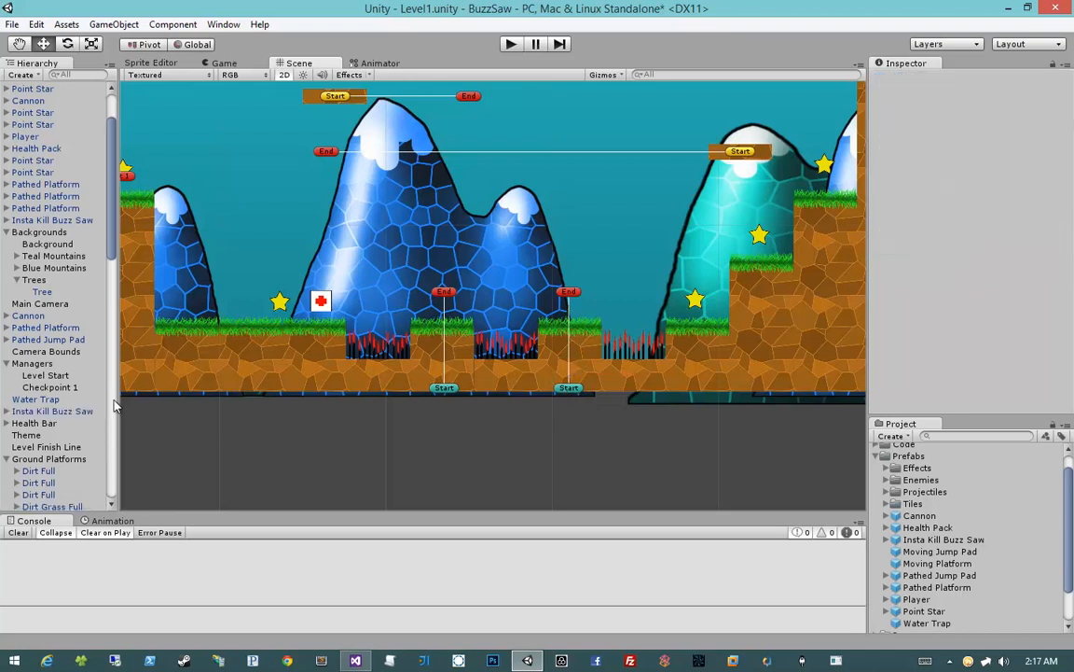
pyautogui.click(7, 364)
pyautogui.scroll(-3, 72, 373)
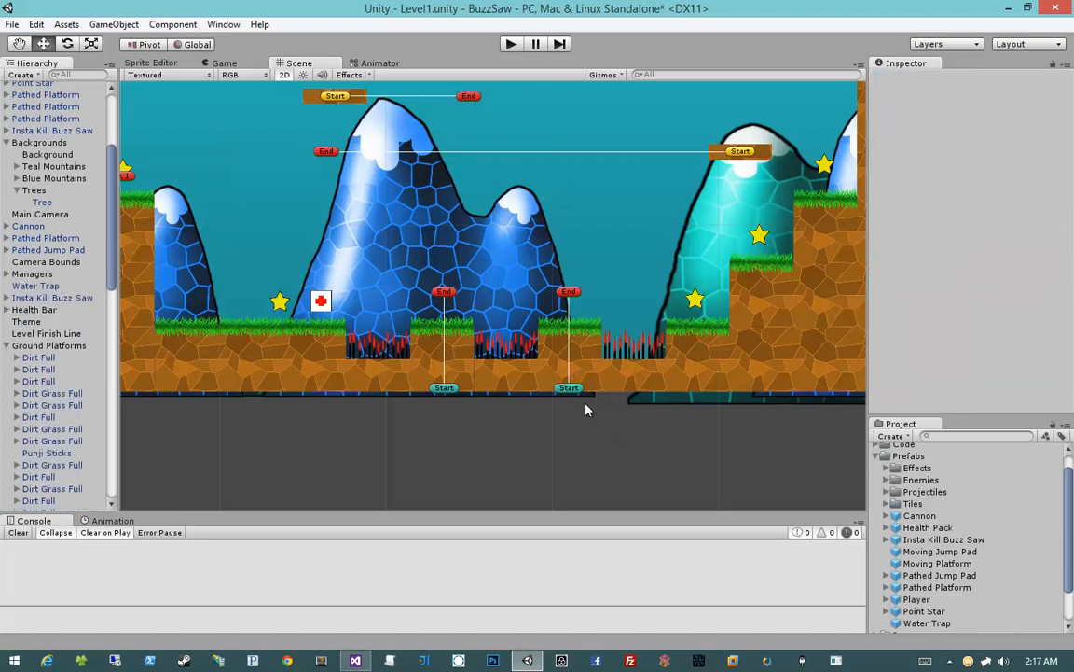
pyautogui.click(571, 296)
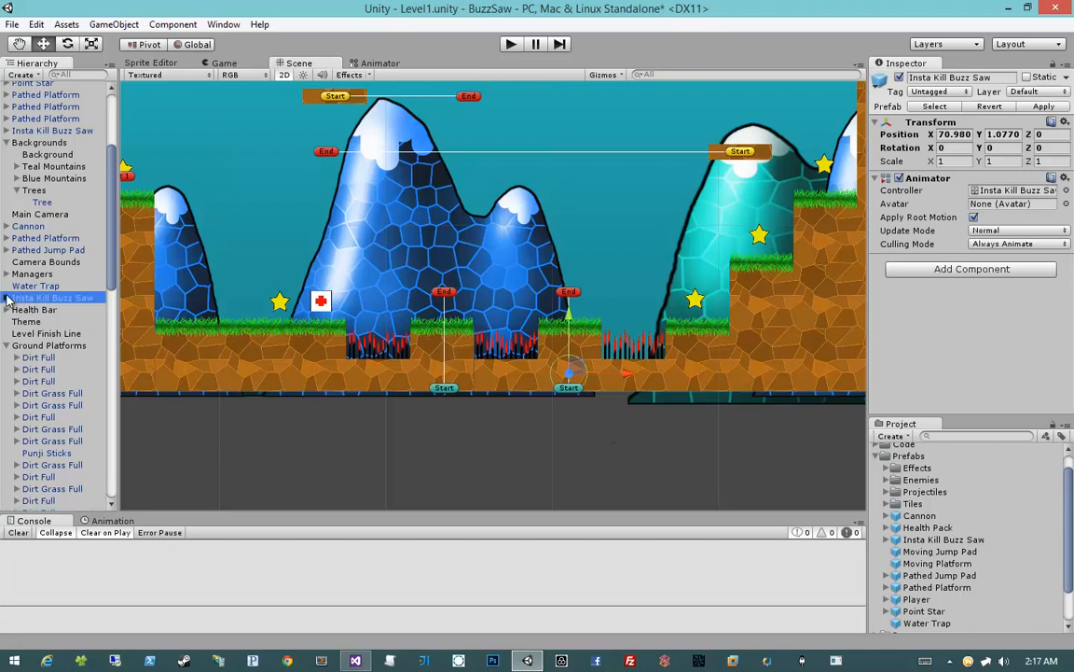
pyautogui.click(6, 298)
pyautogui.click(29, 320)
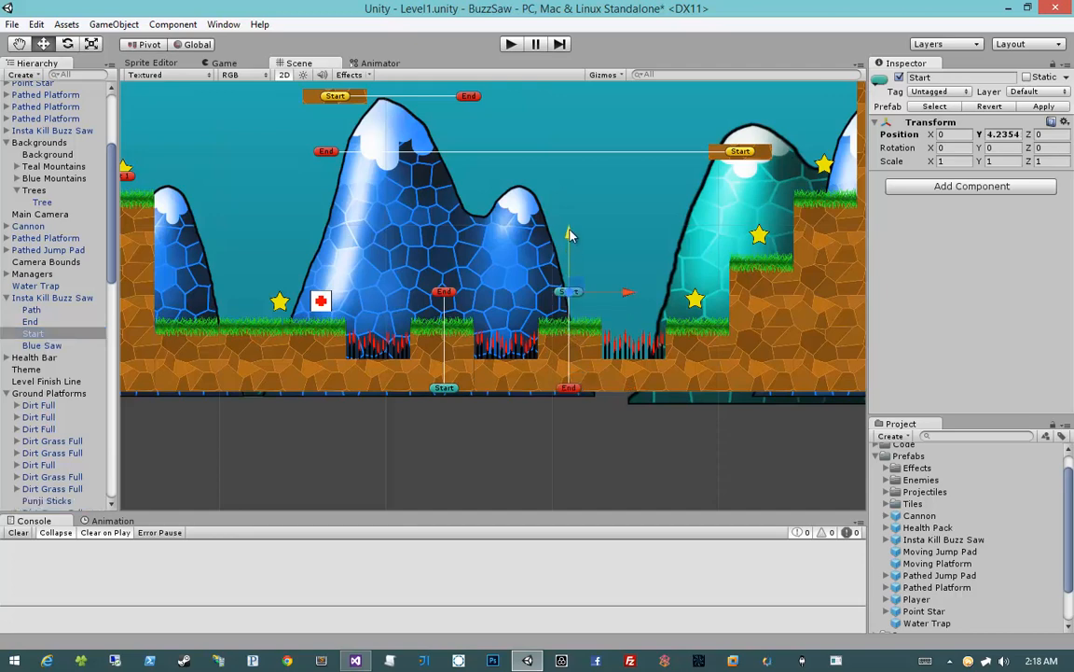
pyautogui.click(577, 489)
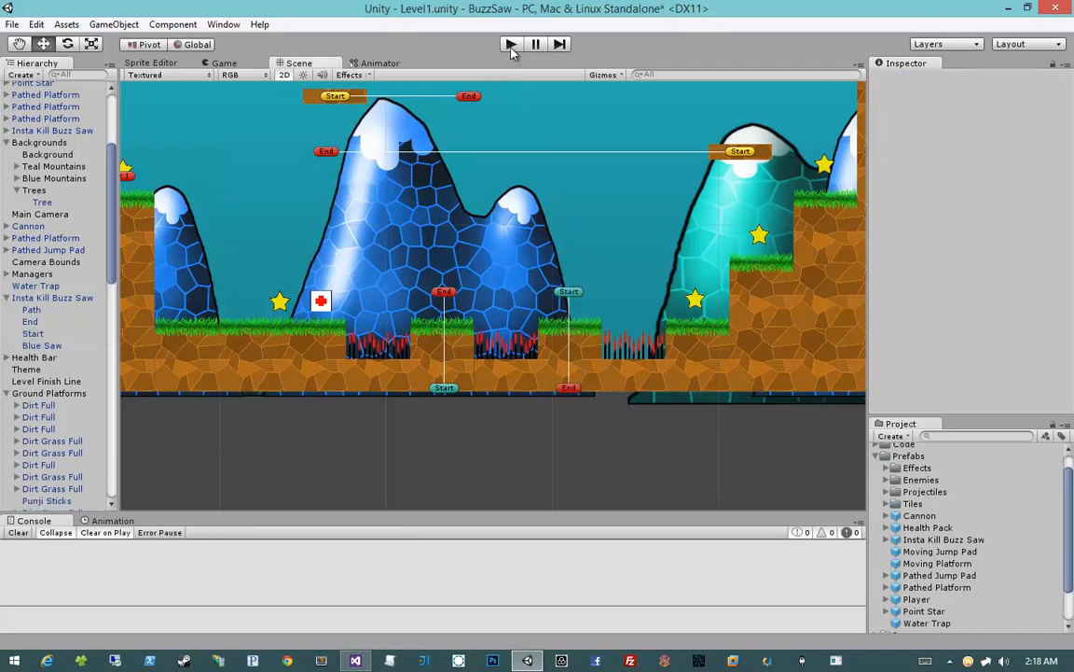
# Playtest from Checkpoint 1, jumping the player over the first two spike pits towards the second buzz saw
pyautogui.click(511, 47)
pyautogui.press('d')
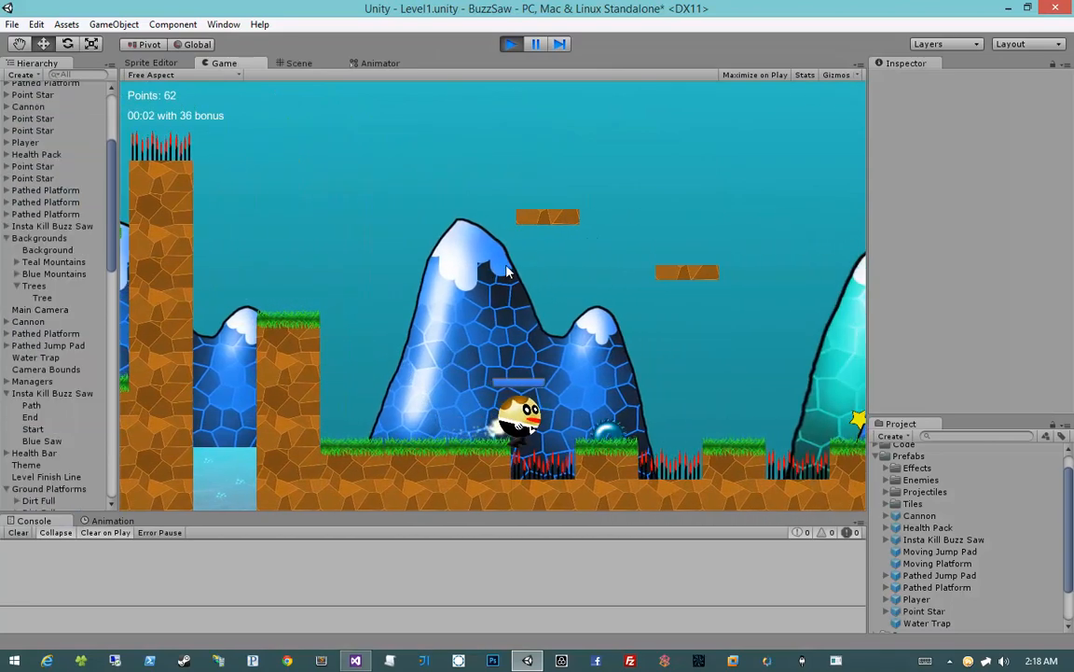
pyautogui.press('space')
pyautogui.press('d')
pyautogui.press('space')
pyautogui.press('d')
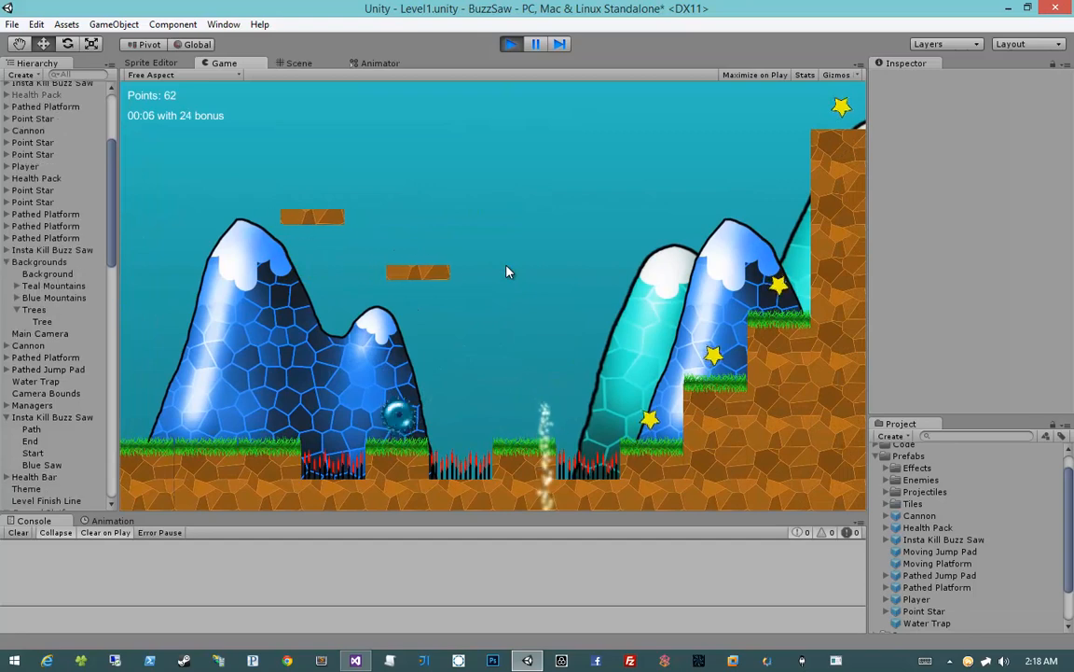
# Retry the run from Checkpoint 1 through the star and health pack as far as the second spike pit, then stop the game
pyautogui.press('d')
pyautogui.press('d')
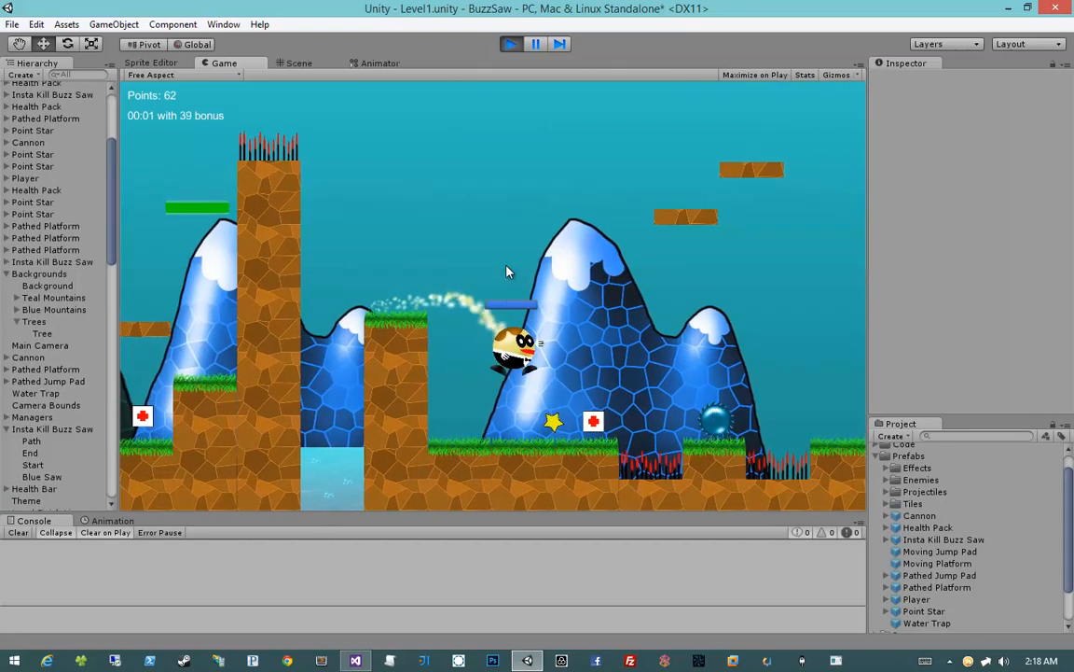
pyautogui.press('space')
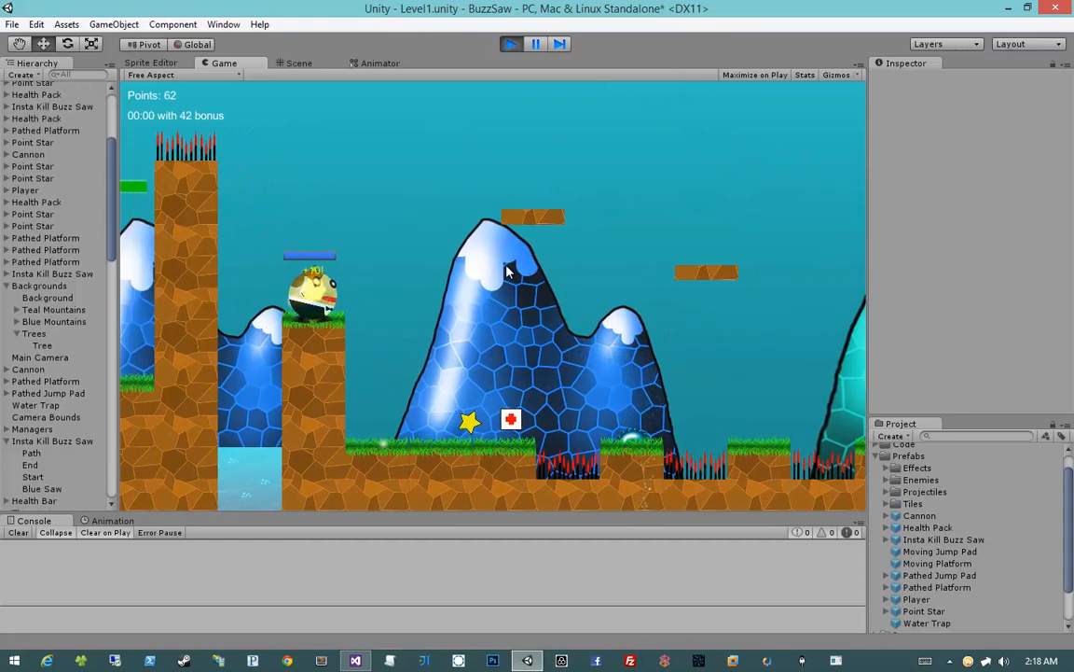
pyautogui.press('d')
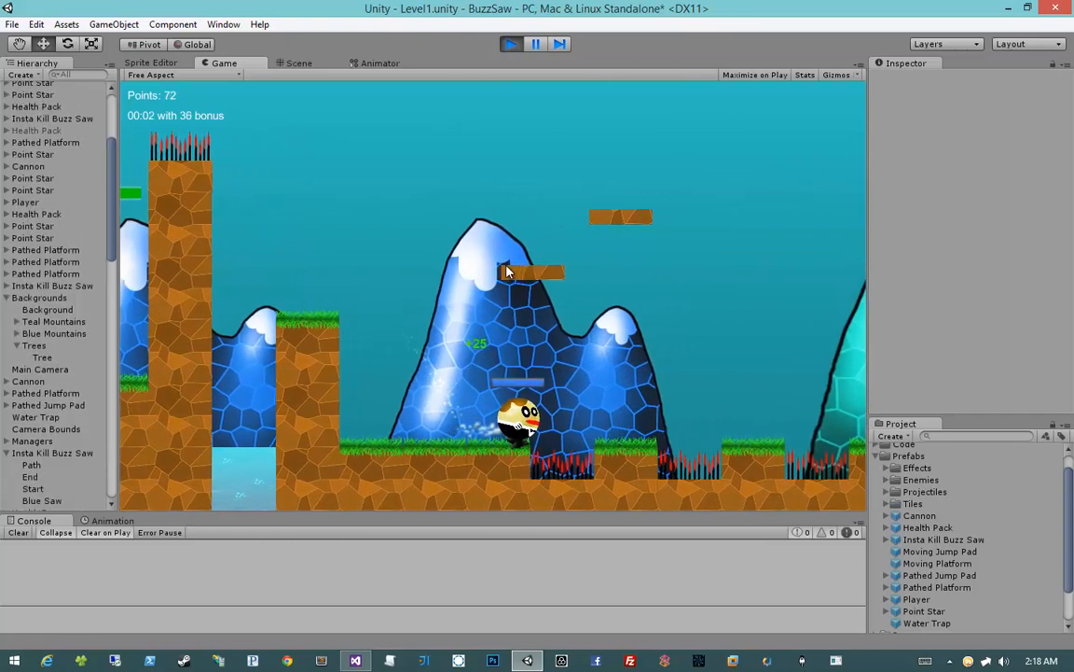
pyautogui.press('space')
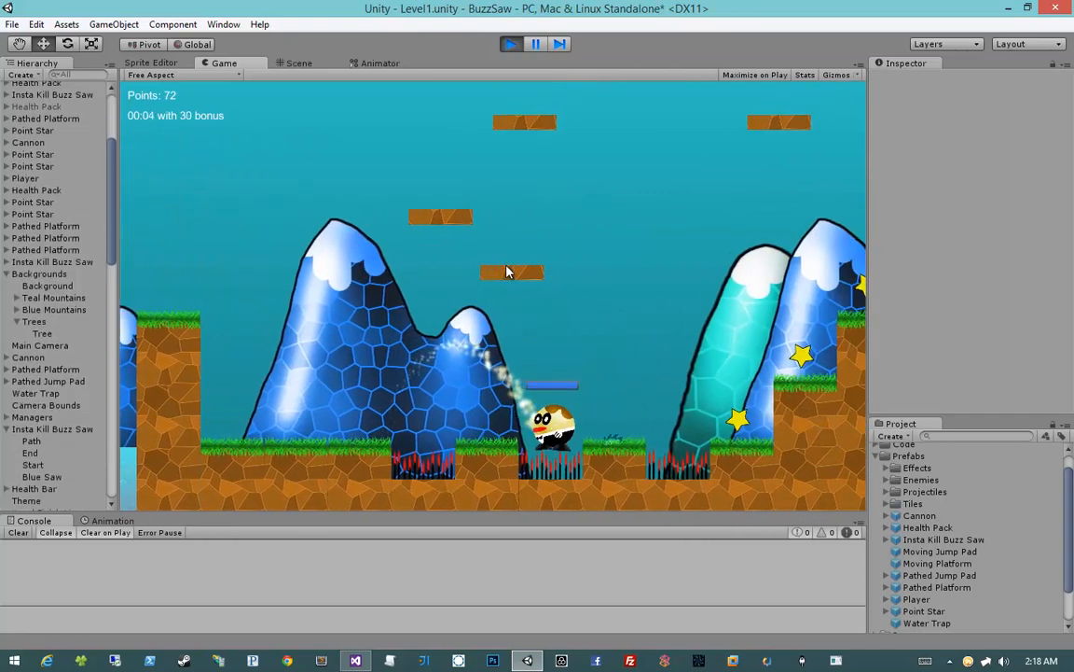
pyautogui.click(508, 46)
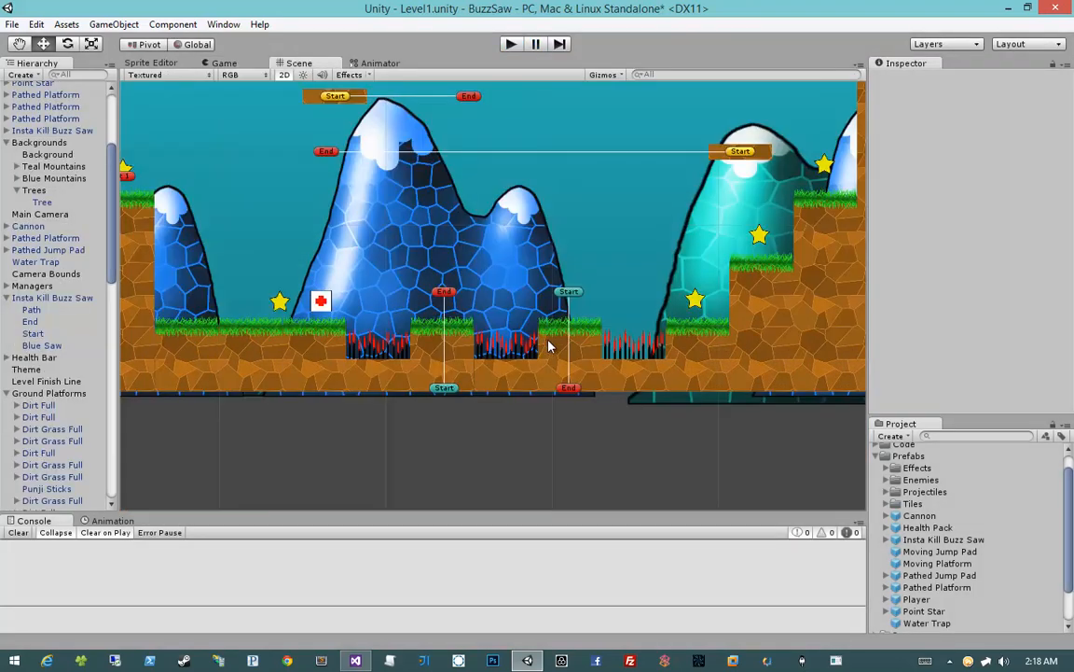
# Set the Follow Path speed of the Blue Saw in both buzz saws between the spike pits to 4
pyautogui.click(73, 132)
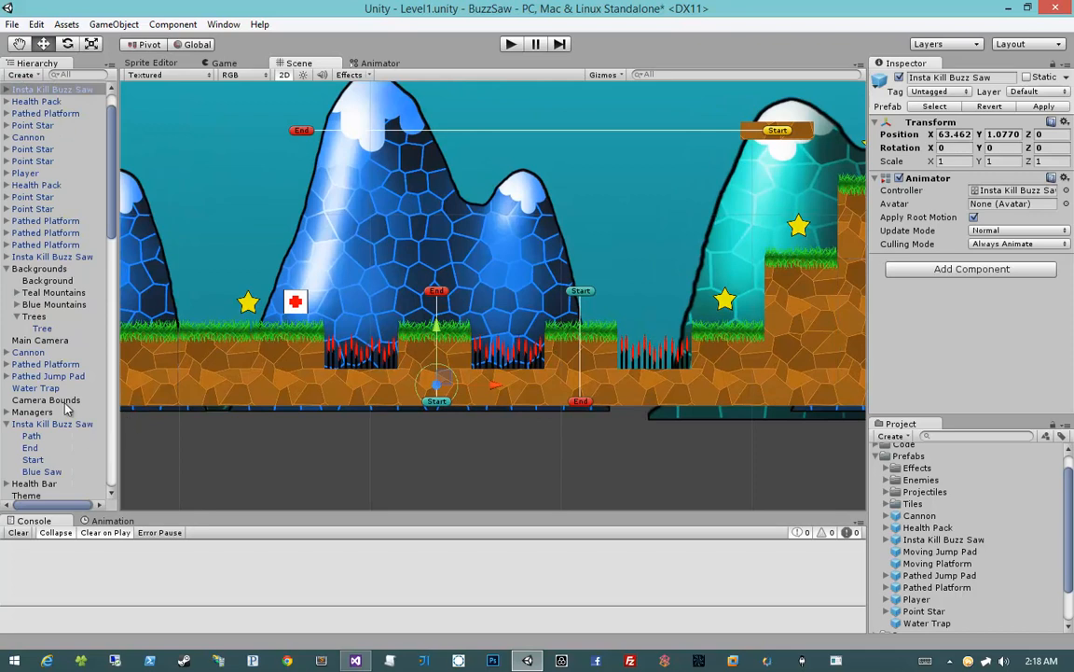
pyautogui.scroll(1, 67, 408)
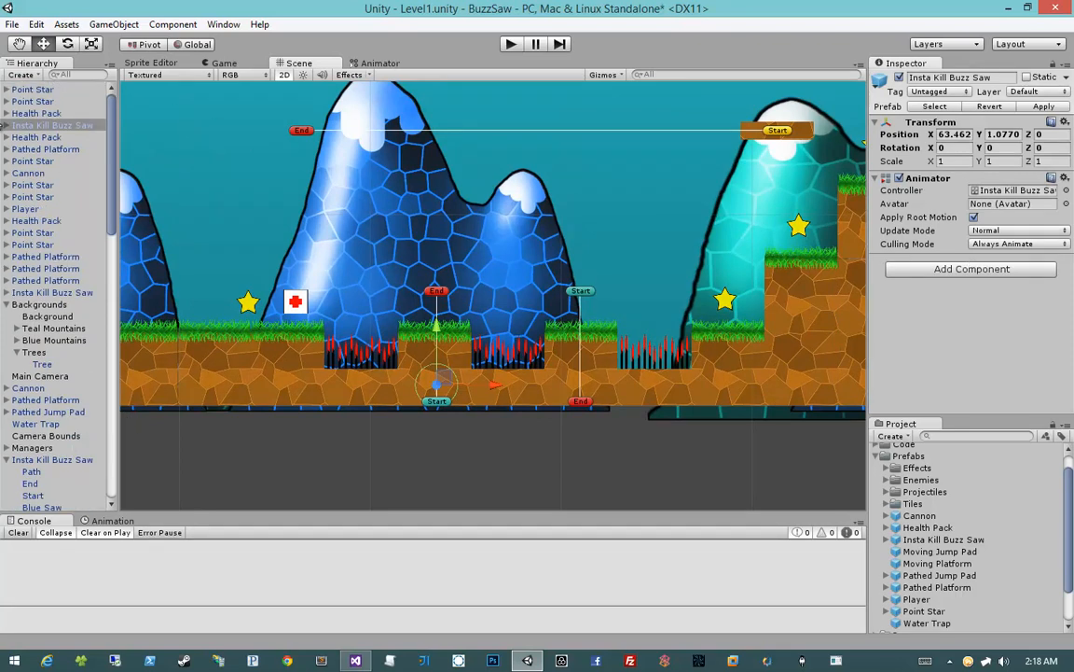
pyautogui.click(7, 127)
pyautogui.click(42, 173)
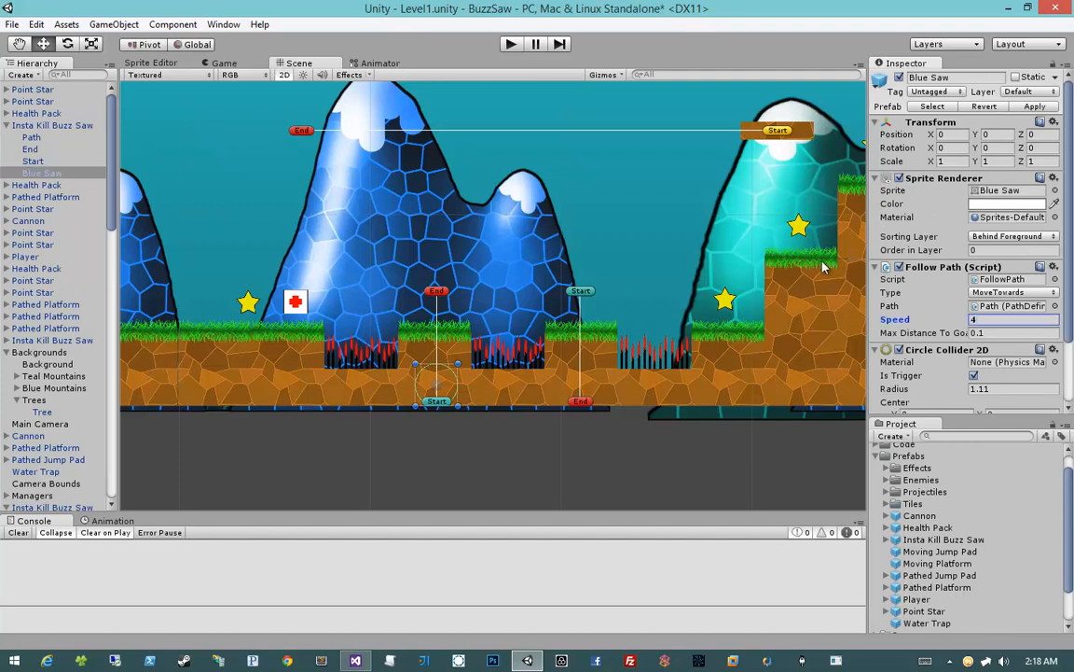
pyautogui.click(580, 292)
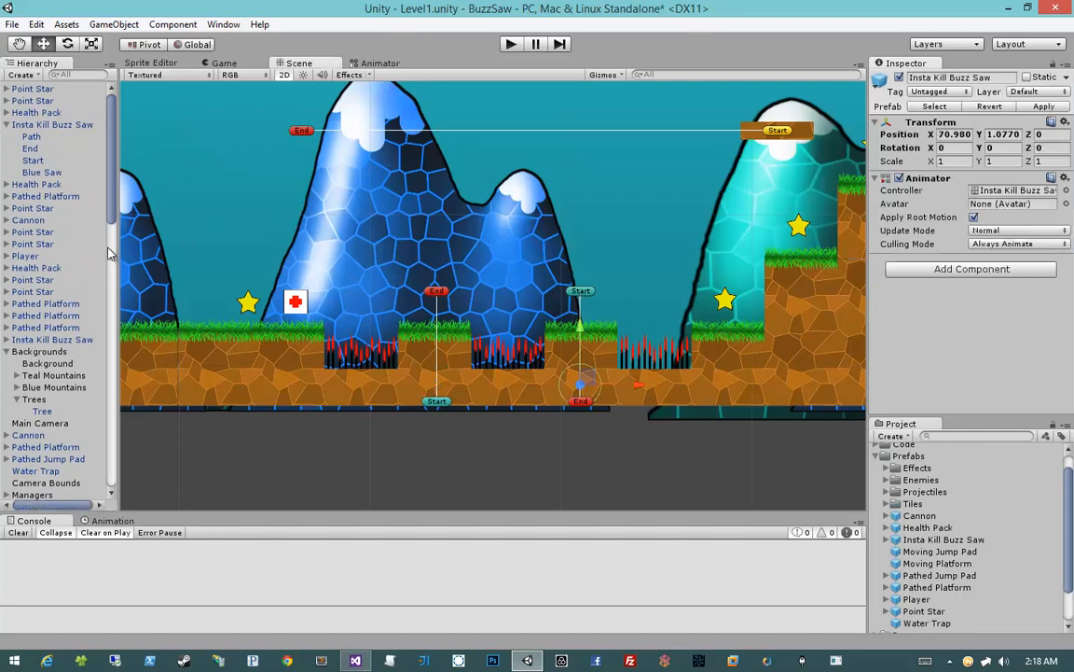
pyautogui.click(42, 331)
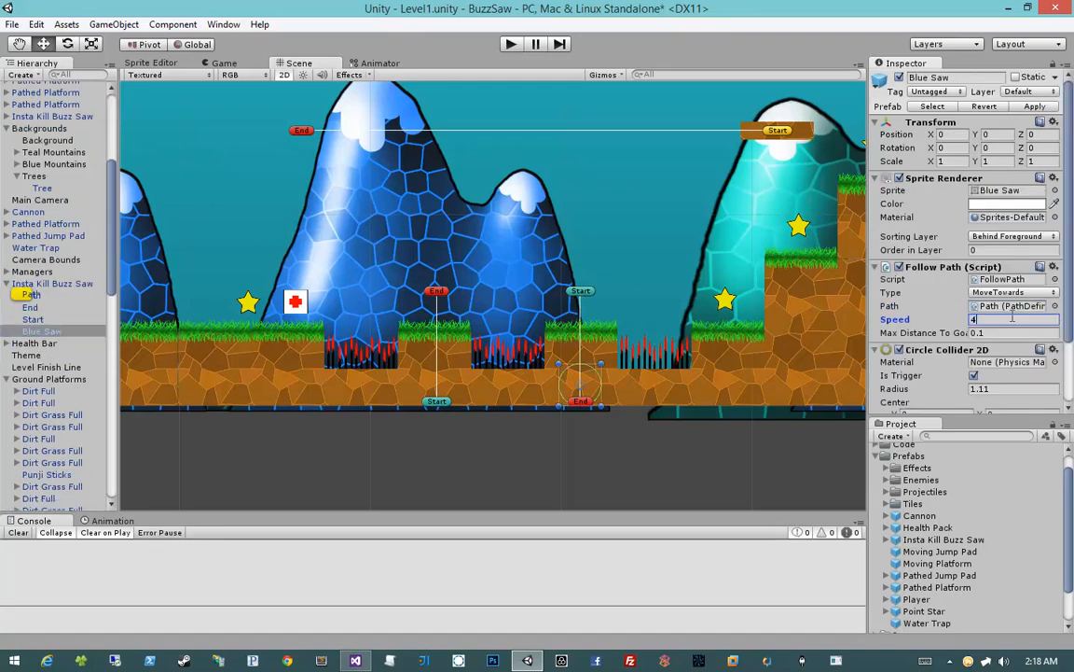
# Start a new playtest from Checkpoint 1 and jump the player across the three spike pits past both buzz saws
pyautogui.click(515, 45)
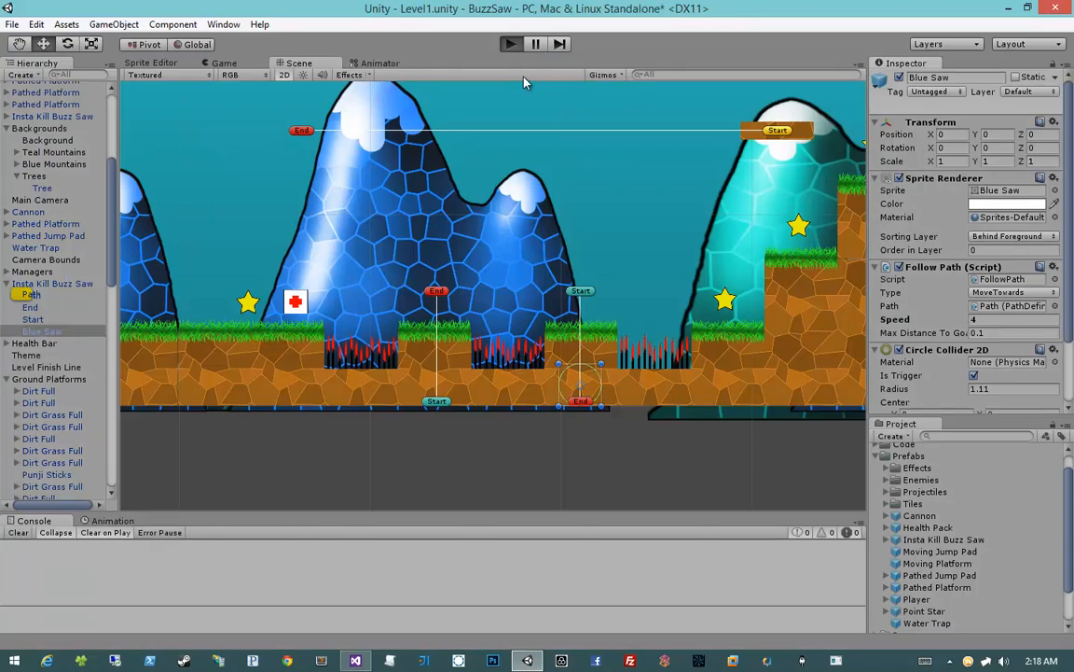
pyautogui.press('d')
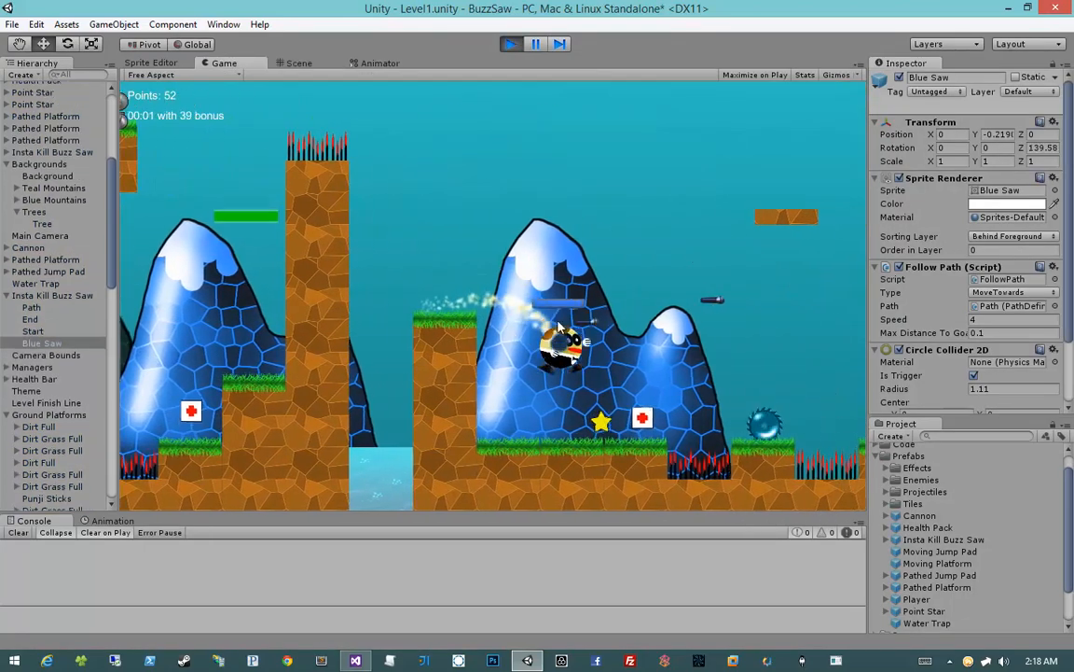
pyautogui.press('d')
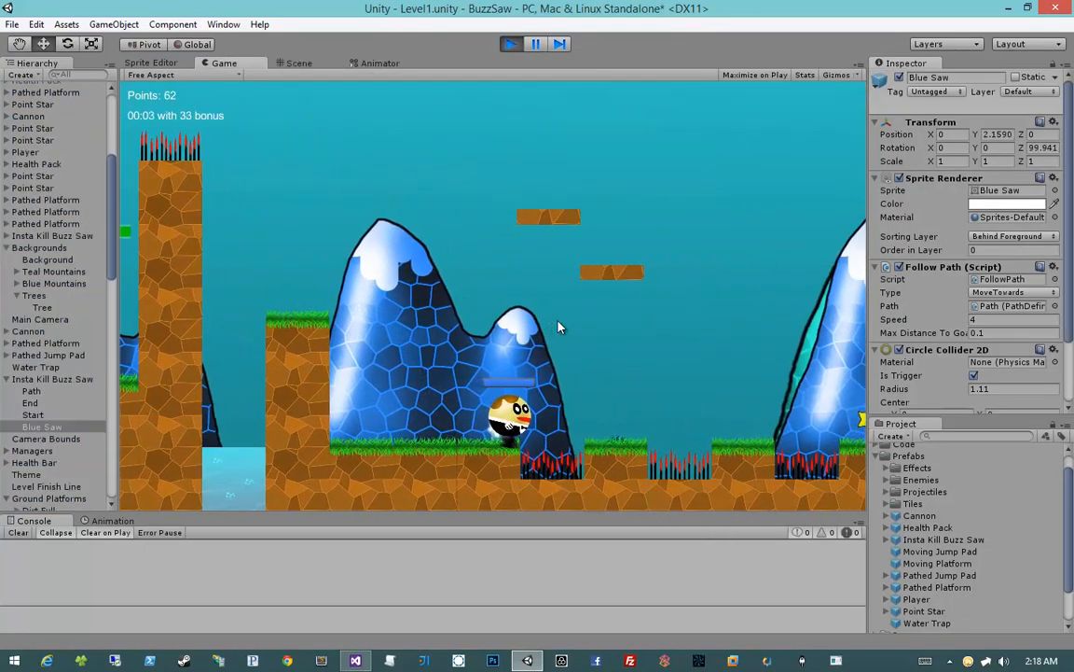
pyautogui.press('space')
pyautogui.press('d')
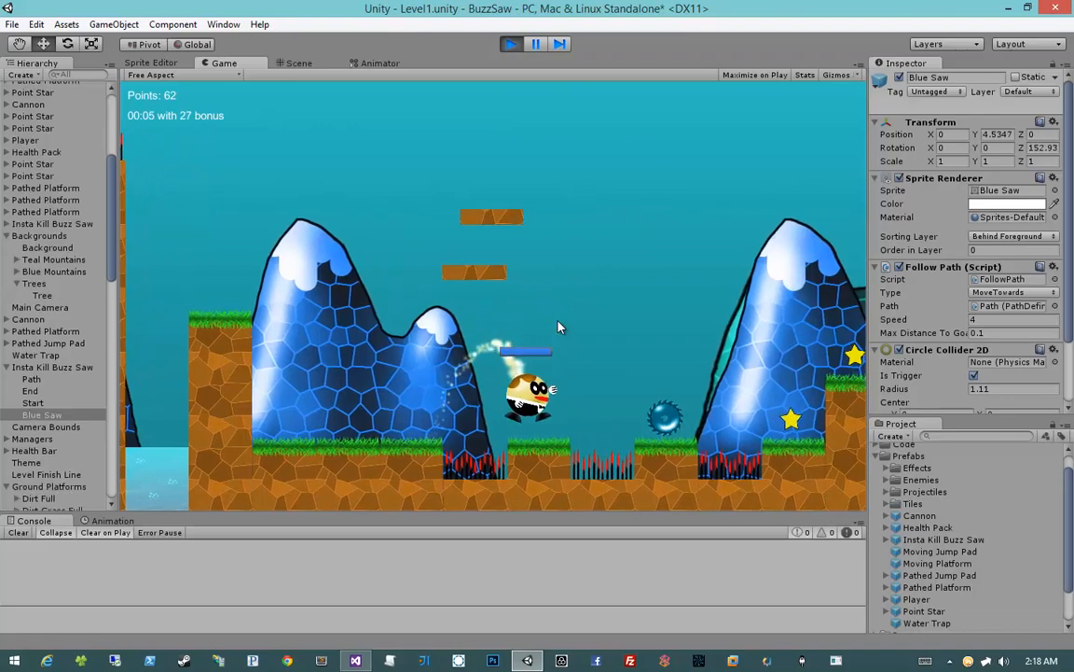
pyautogui.press('space')
pyautogui.press('d')
pyautogui.press('space')
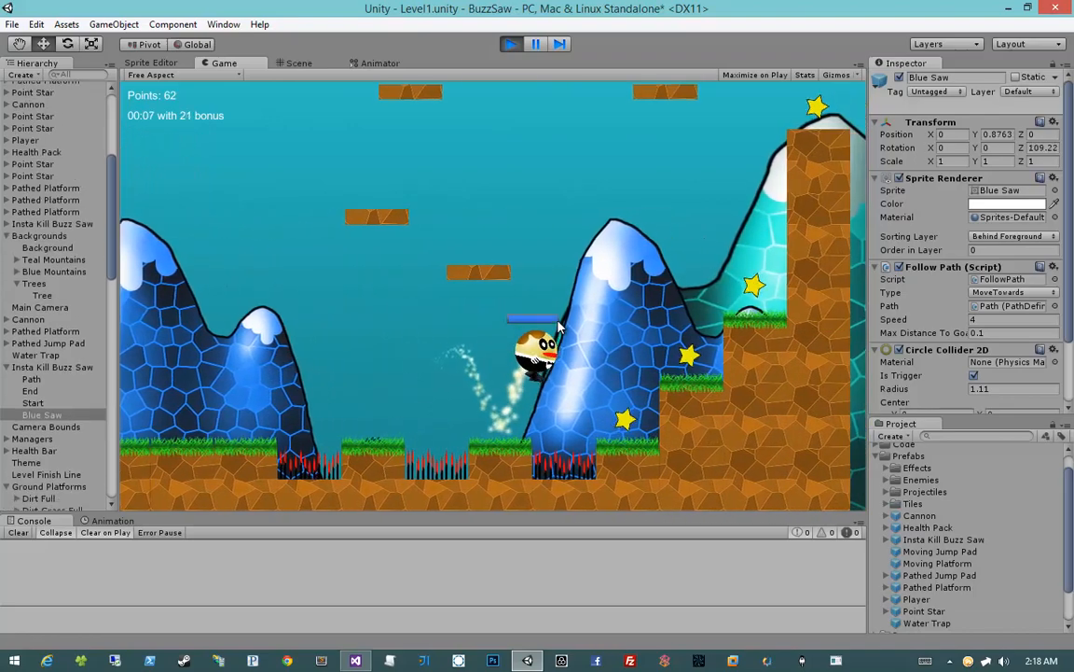
# Climb the player up the grass steps beyond the last spike pit, collecting the star on each step
pyautogui.press('d')
pyautogui.press('space')
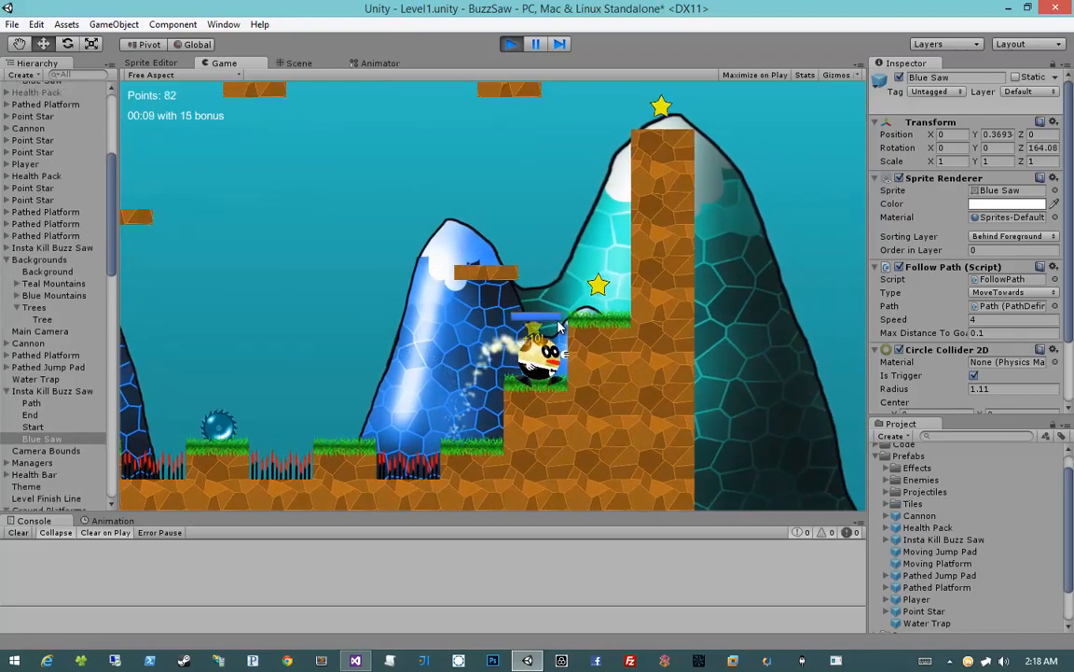
pyautogui.press('space')
pyautogui.press('d')
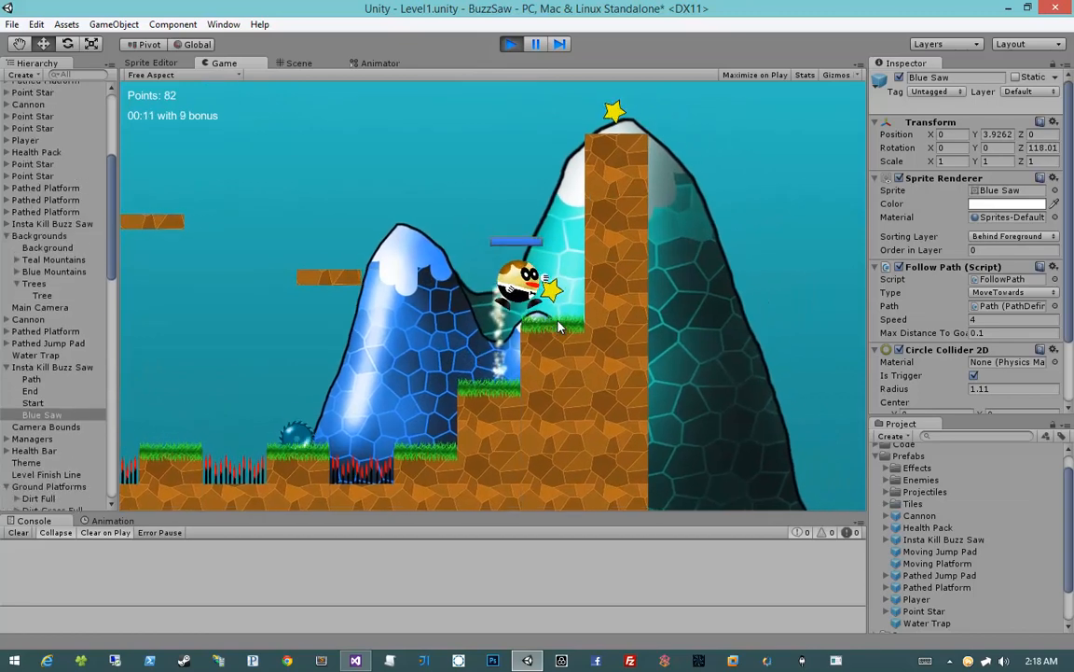
pyautogui.press('a')
pyautogui.press('space')
pyautogui.press('d')
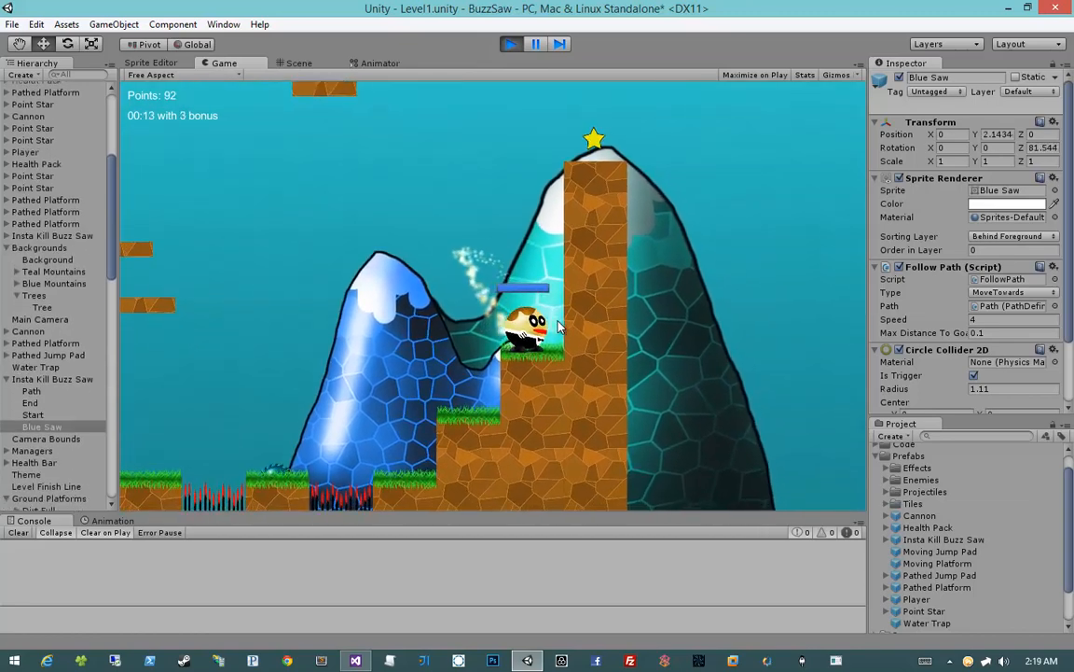
# Fire projectiles from the highest grass step and jump the player onto the lower moving platform
pyautogui.press('a')
pyautogui.click(402, 298)
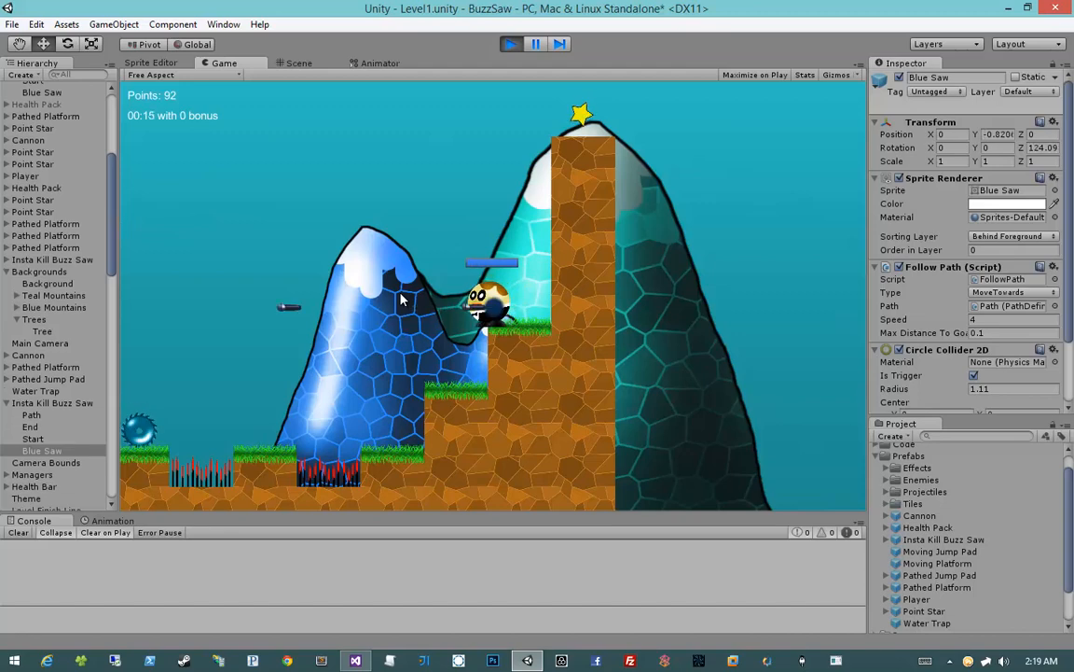
pyautogui.click(401, 299)
pyautogui.press('d')
pyautogui.press('a')
pyautogui.press('space')
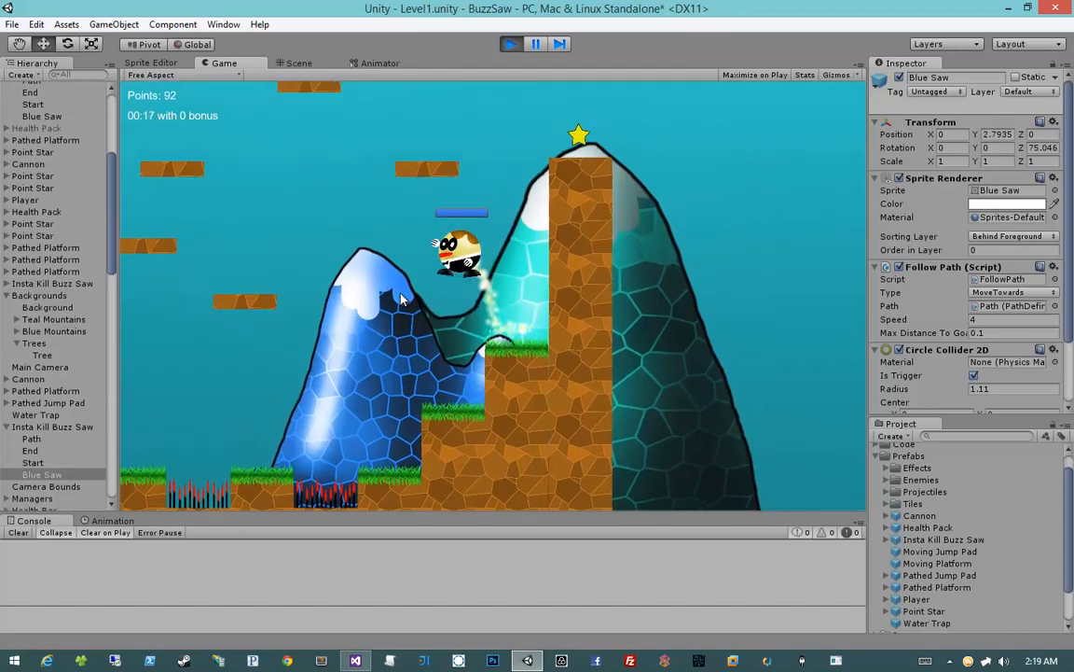
pyautogui.press('d')
pyautogui.press('a')
pyautogui.press('space')
pyautogui.press('a')
# Fire projectiles while riding the lower moving platform, then jump the player onto the moving platform above it
pyautogui.click(402, 299)
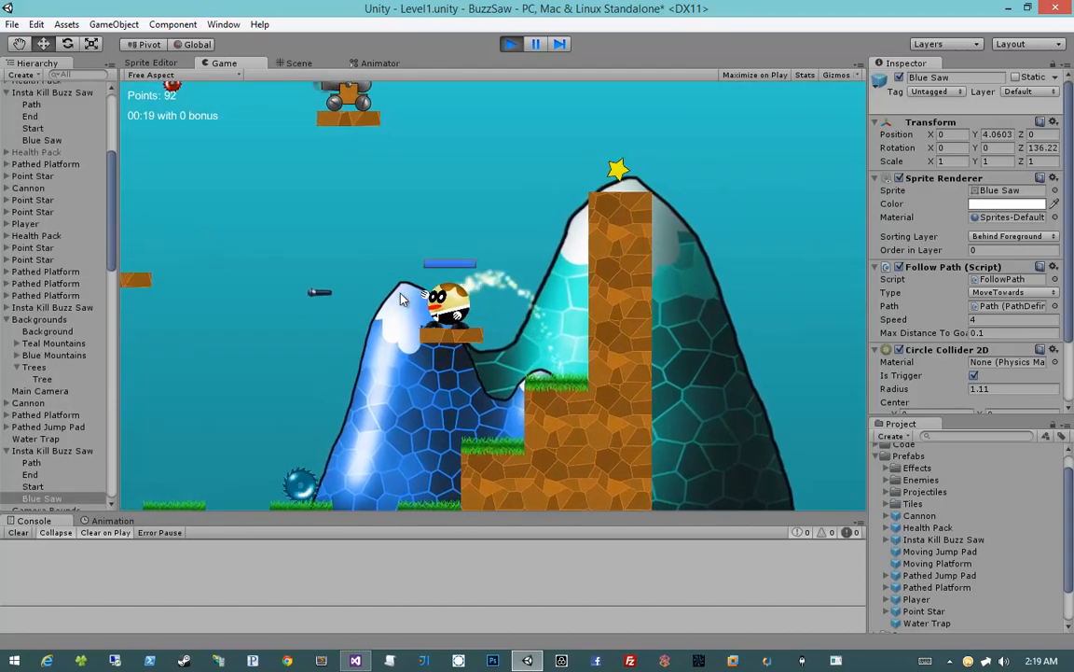
pyautogui.click(402, 298)
pyautogui.click(402, 299)
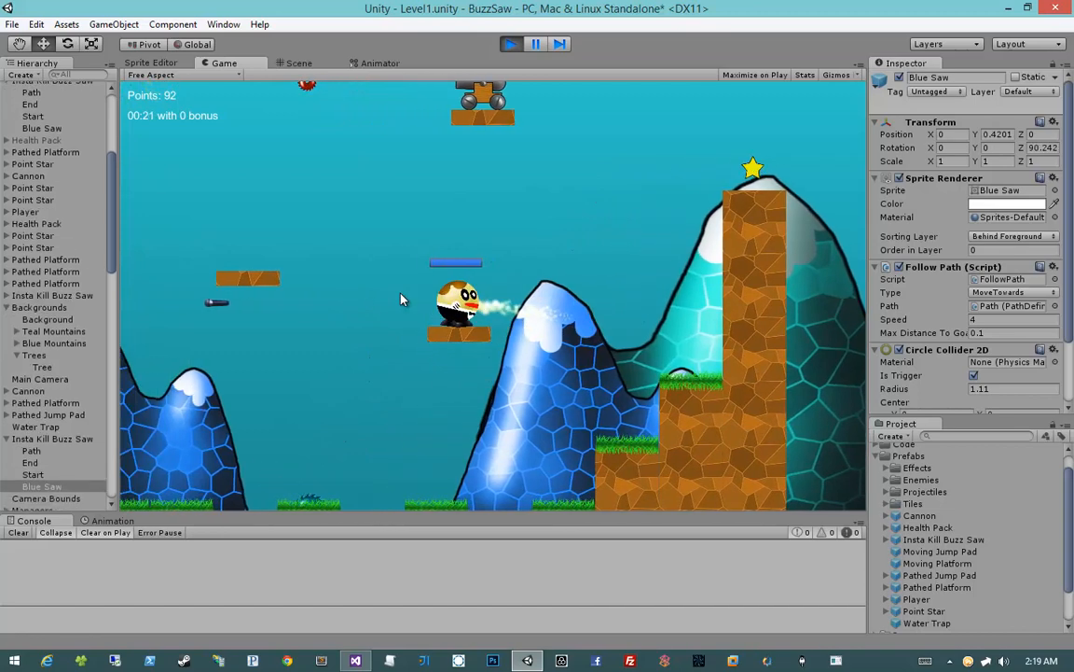
pyautogui.press('space')
pyautogui.press('a')
pyautogui.press('d')
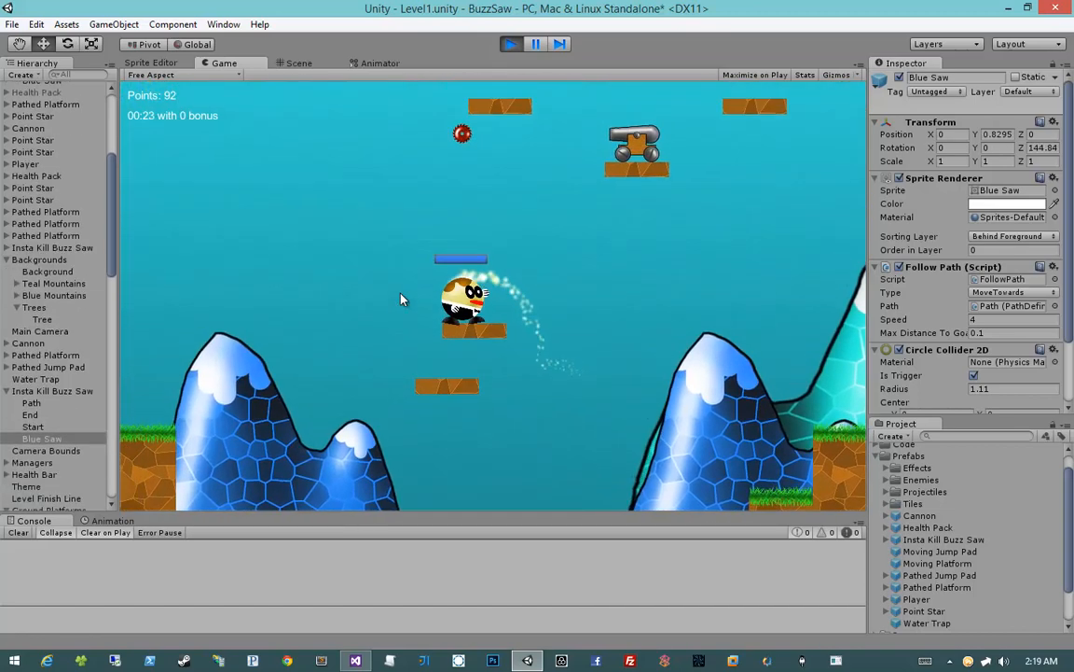
# Try to jump the player from the moving platform up to the higher platforms near the cannons
pyautogui.press('d')
pyautogui.press('space')
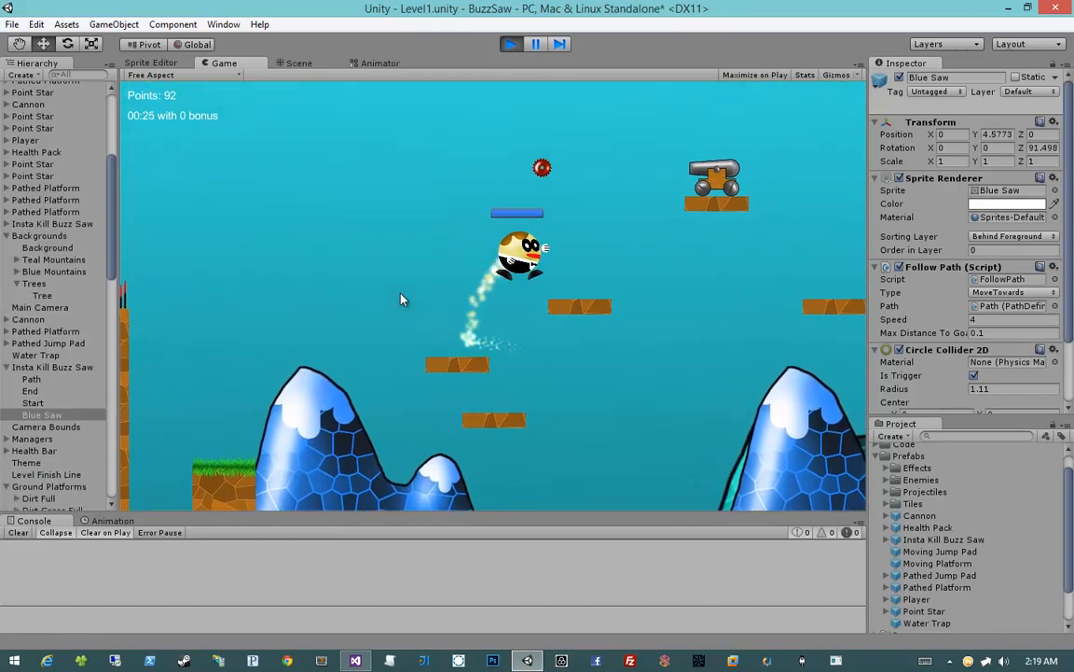
pyautogui.press('space')
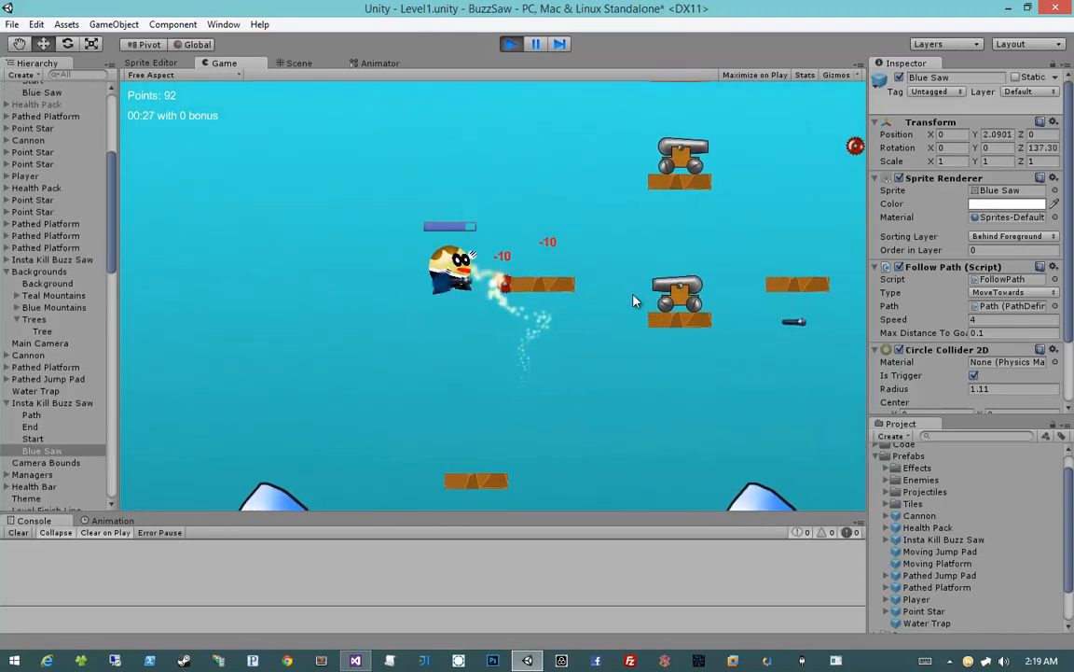
pyautogui.press('a')
pyautogui.press('d')
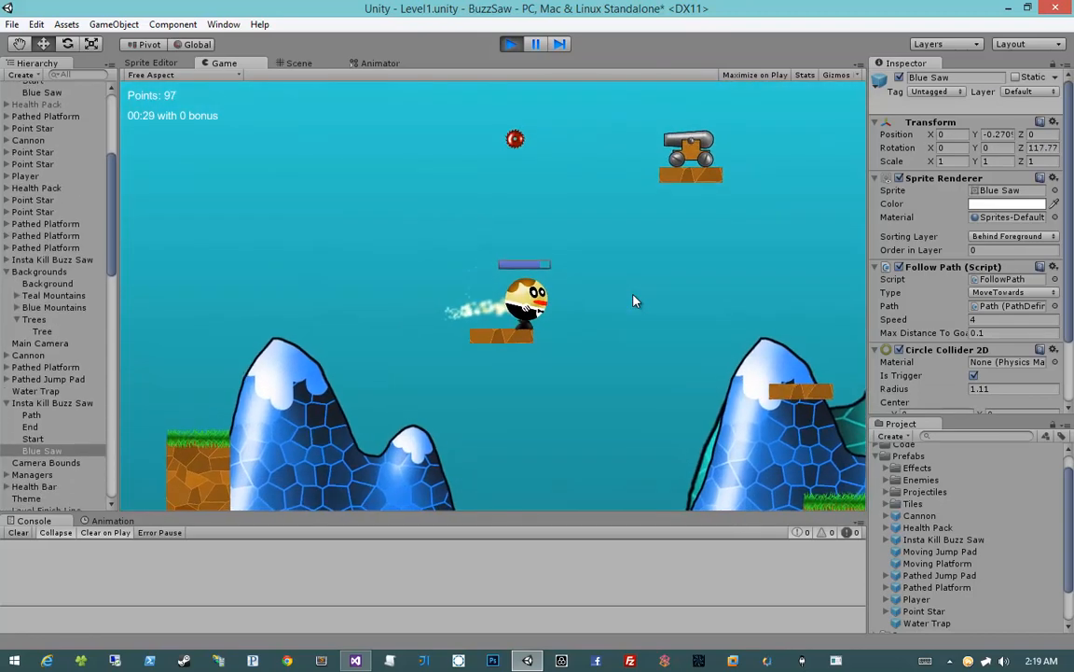
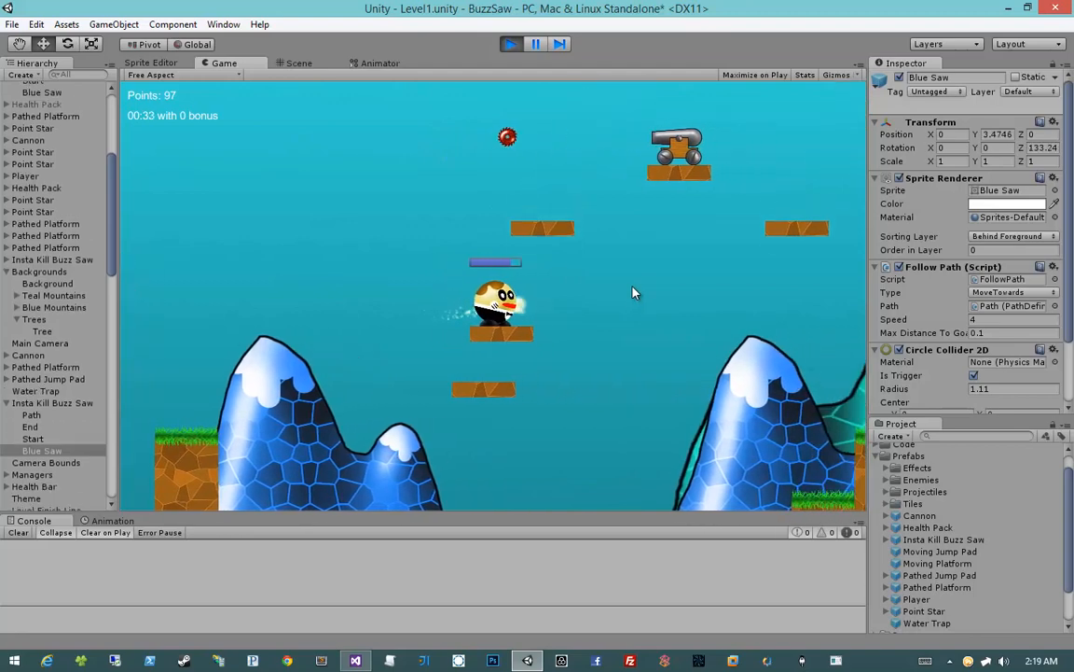
# Jump the player onto the vertically moving platform before the cannons and ride it upward
pyautogui.press('space')
pyautogui.press('d')
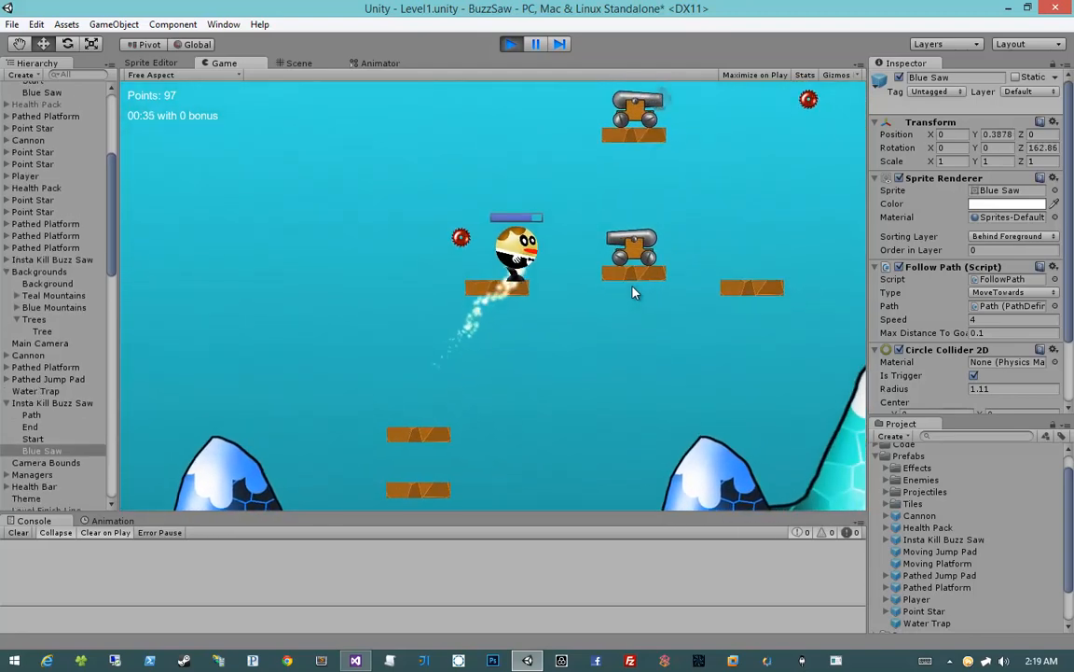
pyautogui.press('a')
pyautogui.press('d')
pyautogui.press('space')
pyautogui.press('d')
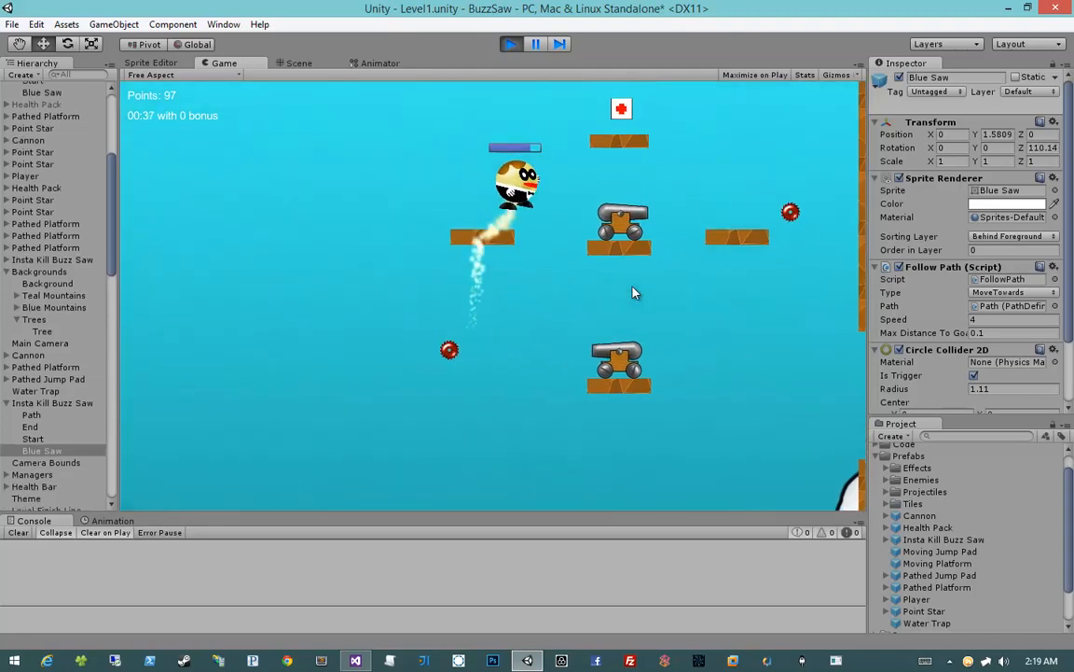
# Jump the player from the moving platform across the health pack platform above the upper cannon
pyautogui.press('a')
pyautogui.press('space')
pyautogui.press('d')
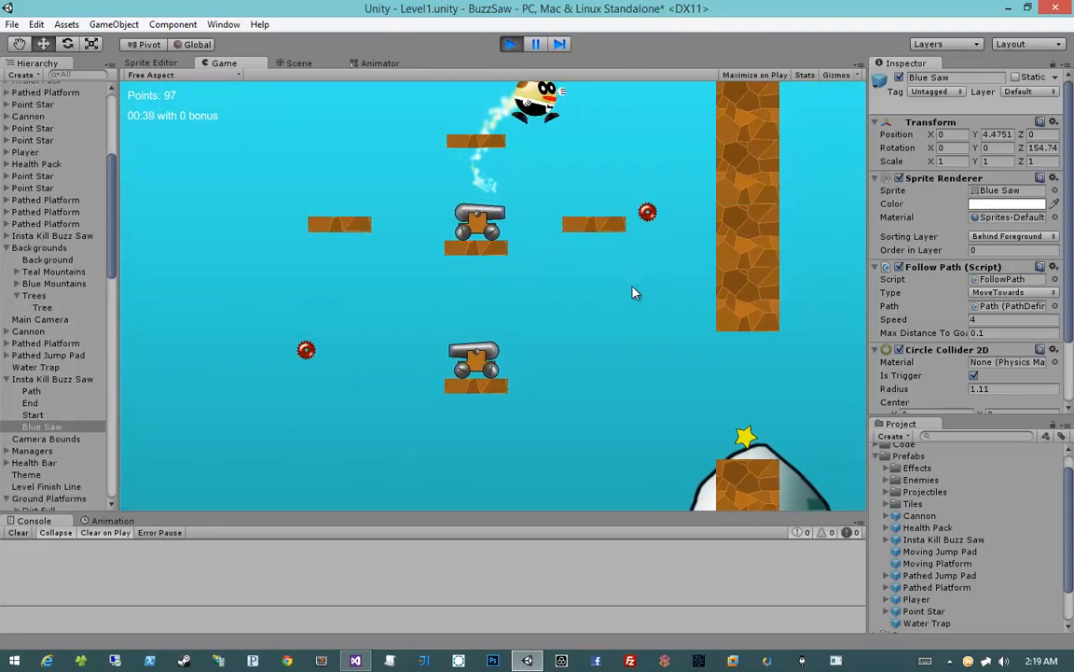
# Drop the player onto the moving platform beyond the cannons, jump through the wall gap for the star, and stop the playtest
pyautogui.press('a')
pyautogui.press('d')
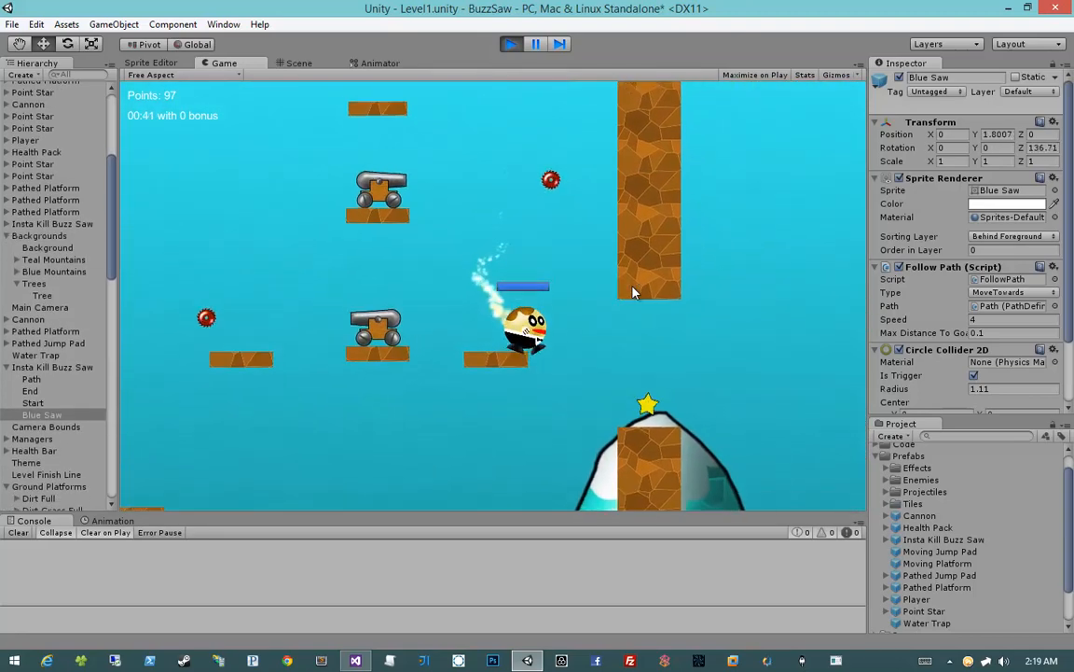
pyautogui.press('space')
pyautogui.press('d')
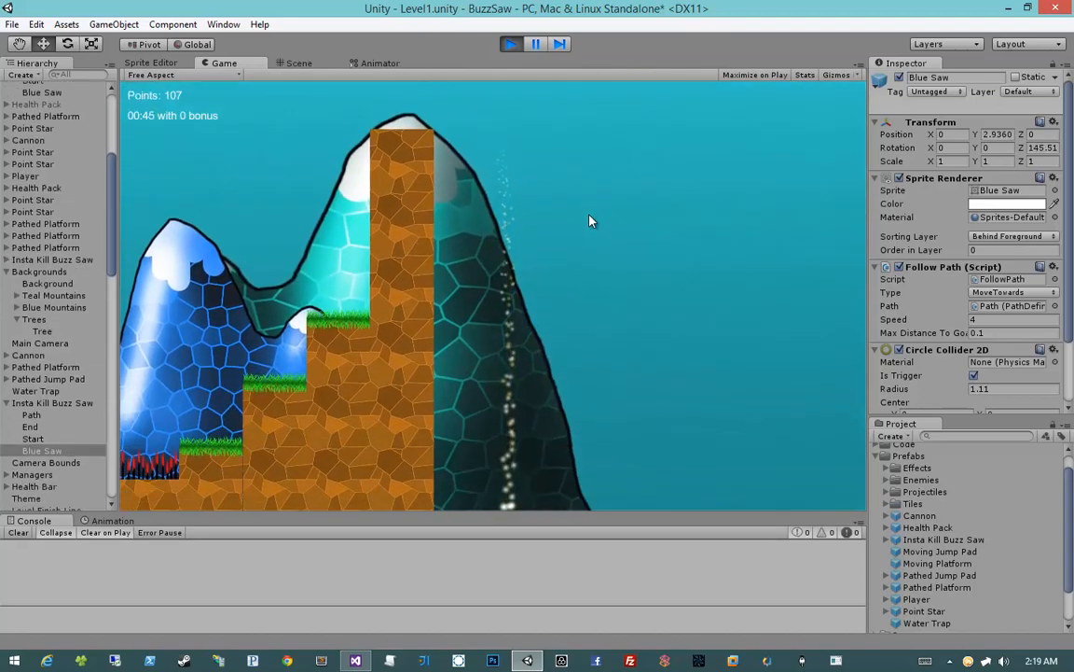
pyautogui.click(509, 45)
# Add a Box Collider 2D to the platform beneath the upper health pack and make it a trigger
pyautogui.moveTo(611, 377); pyautogui.dragTo(367, 331, button='middle')
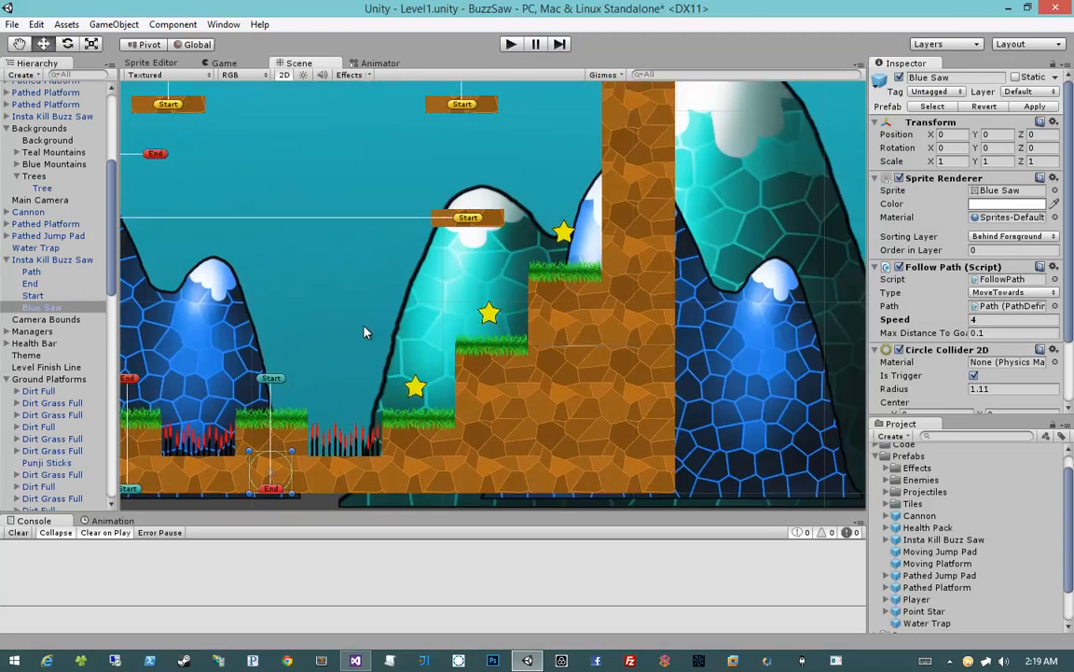
pyautogui.scroll(-10, 406, 297)
pyautogui.moveTo(396, 229); pyautogui.dragTo(447, 339, button='middle')
pyautogui.scroll(7, 483, 171)
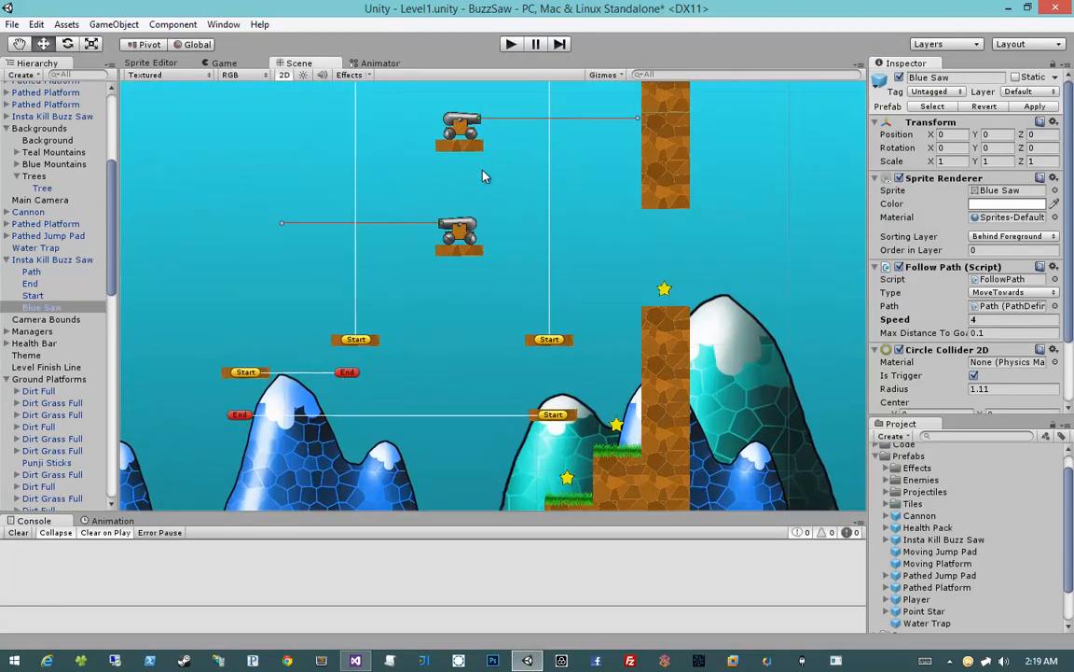
pyautogui.moveTo(482, 171); pyautogui.dragTo(486, 330, button='middle')
pyautogui.click(453, 226)
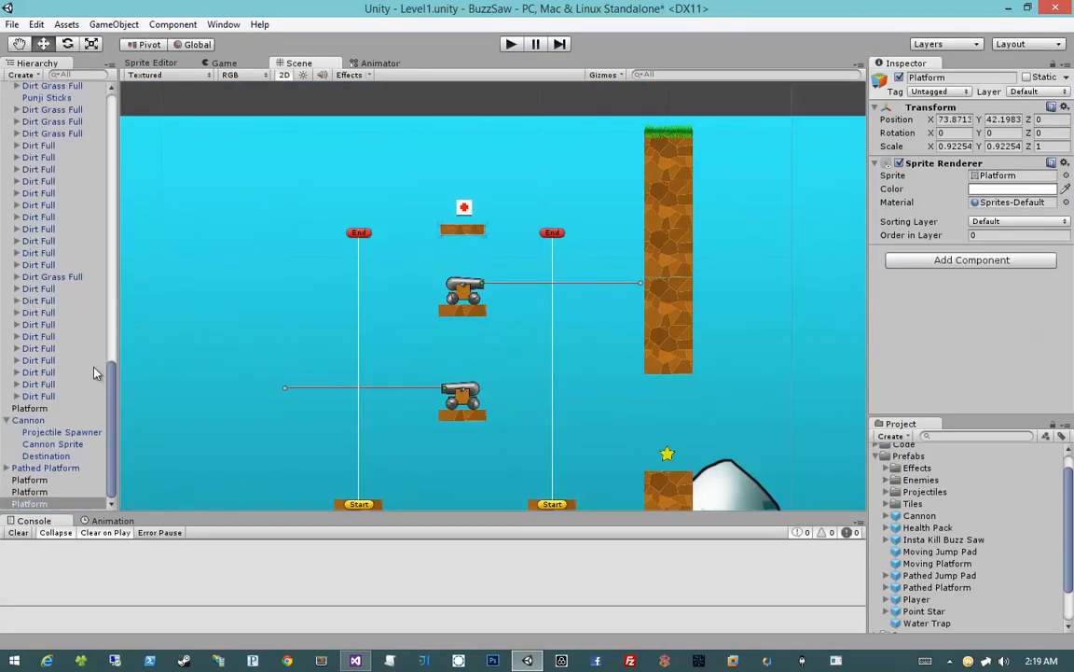
pyautogui.moveTo(528, 299); pyautogui.dragTo(546, 352, button='middle')
pyautogui.scroll(10, 546, 352)
pyautogui.moveTo(496, 324); pyautogui.dragTo(562, 321, button='middle')
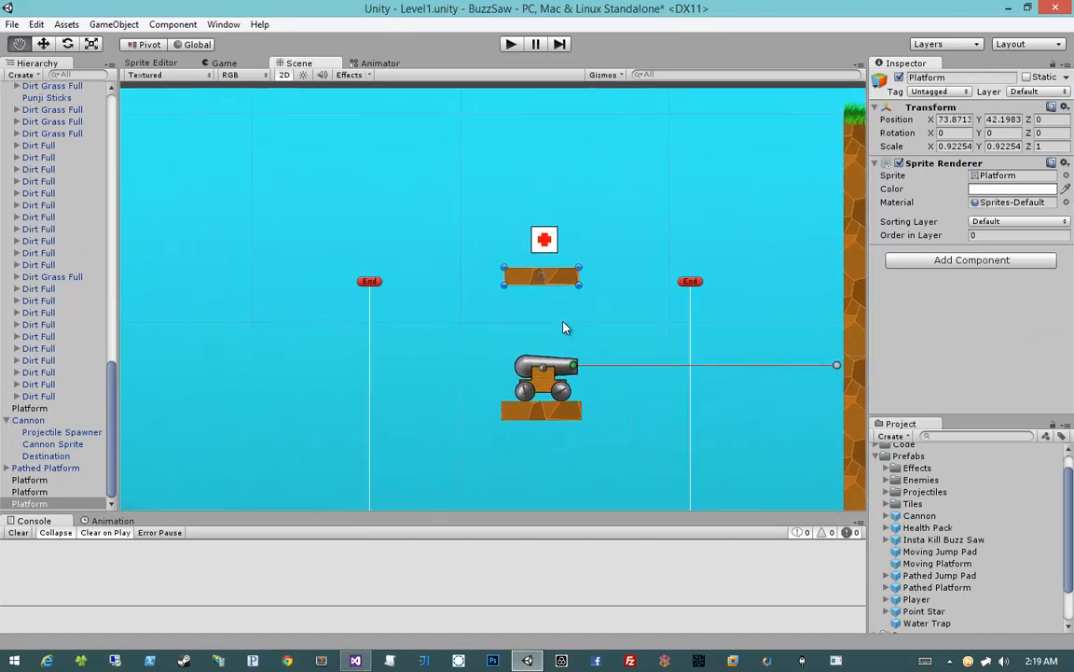
pyautogui.click(975, 260)
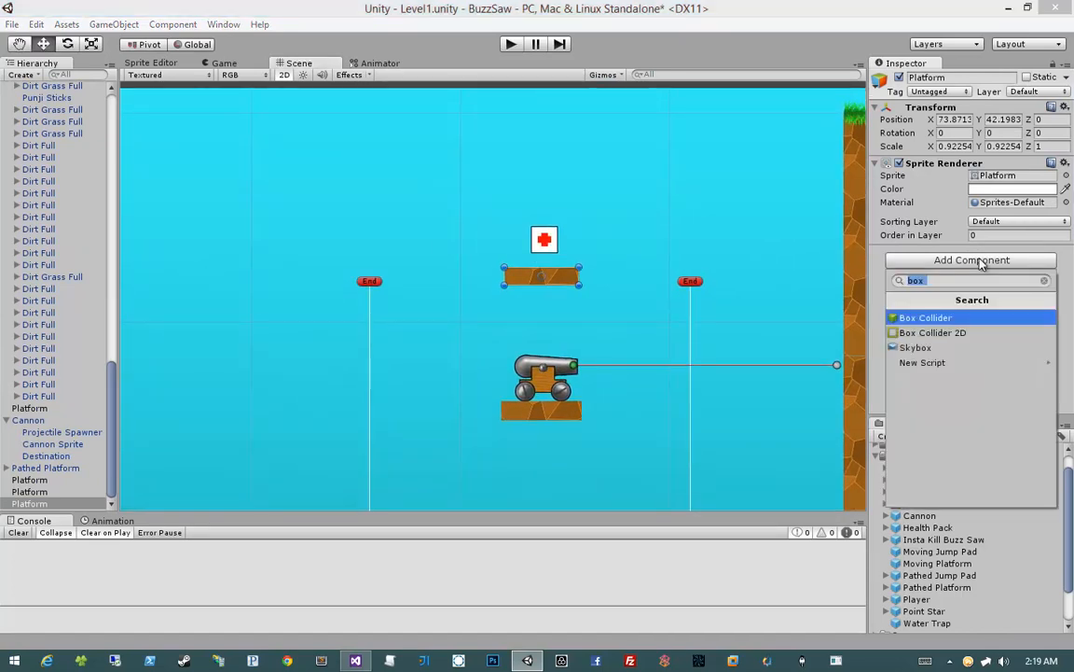
pyautogui.write('b')
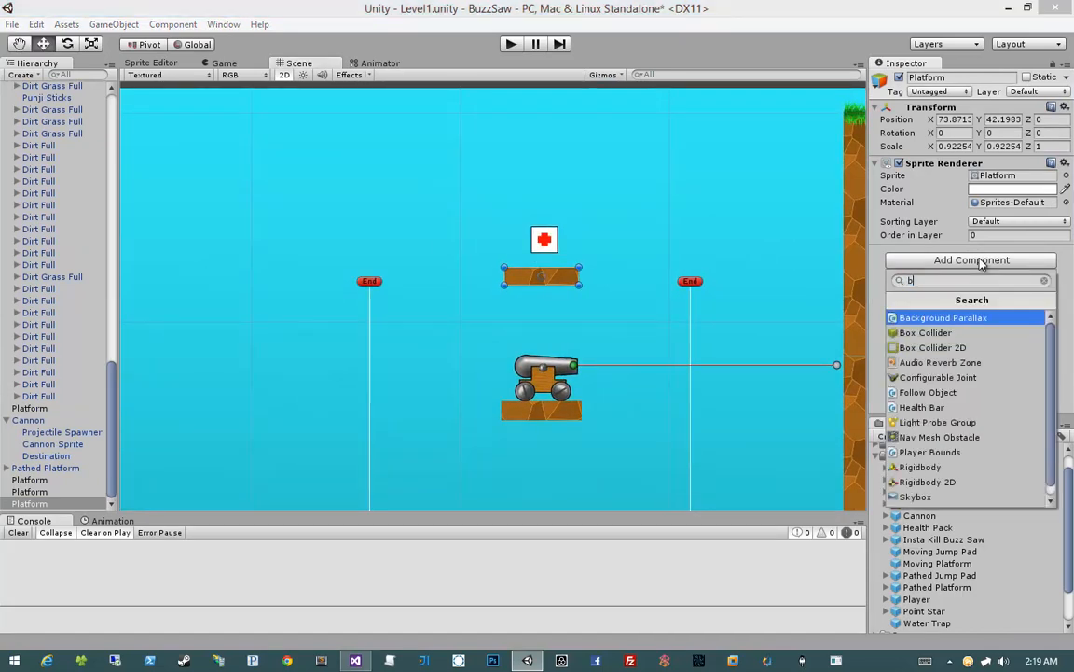
pyautogui.write('ox')
pyautogui.press('Down')
pyautogui.press('Return')
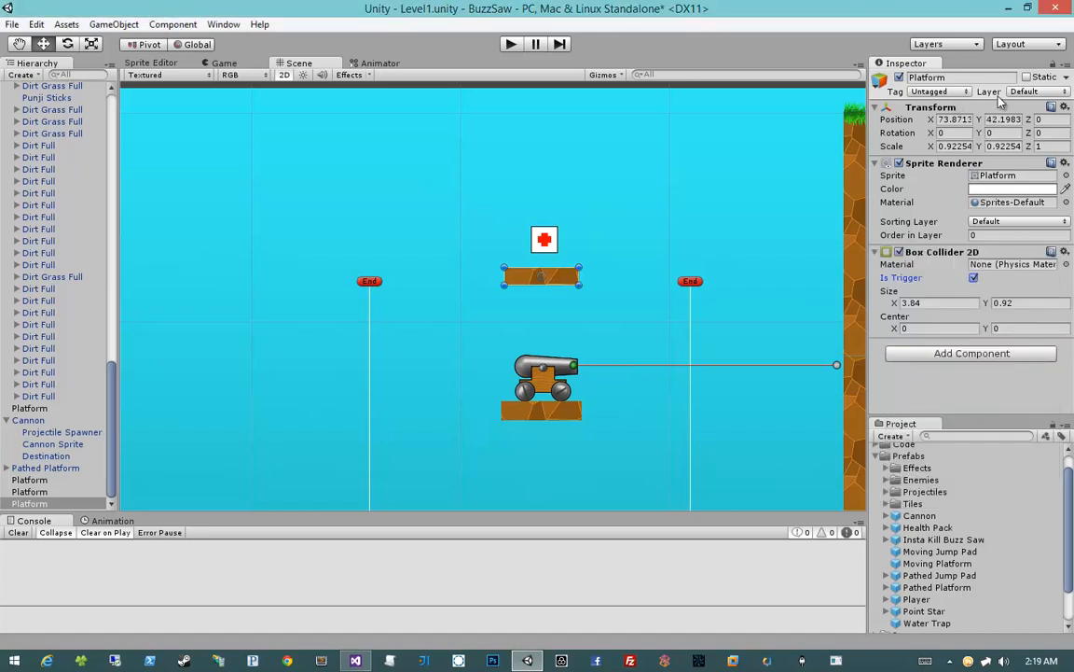
# Assign the platform beneath the upper health pack to the Platforms layer and save the scene
pyautogui.click(1027, 91)
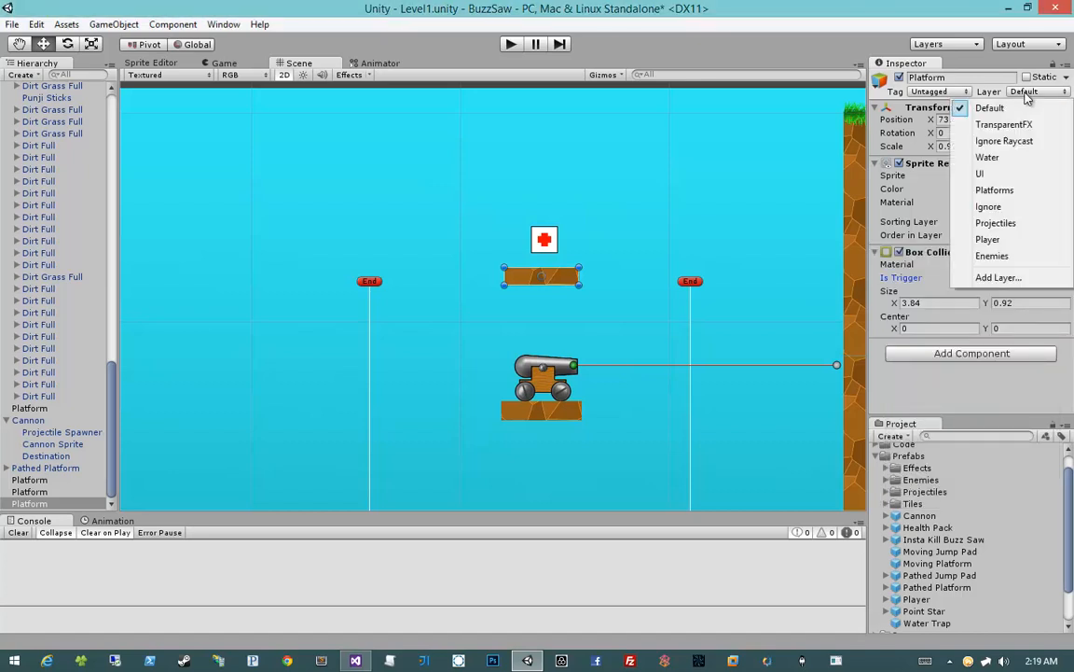
pyautogui.click(994, 190)
pyautogui.moveTo(607, 269); pyautogui.dragTo(587, 262, button='middle')
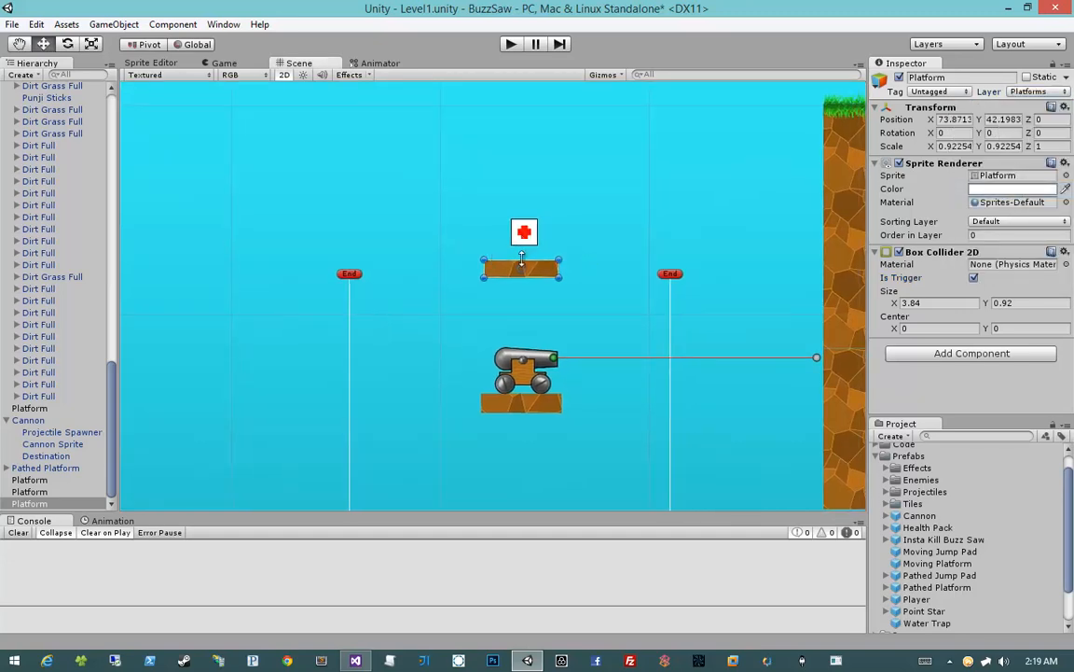
pyautogui.scroll(-10, 523, 261)
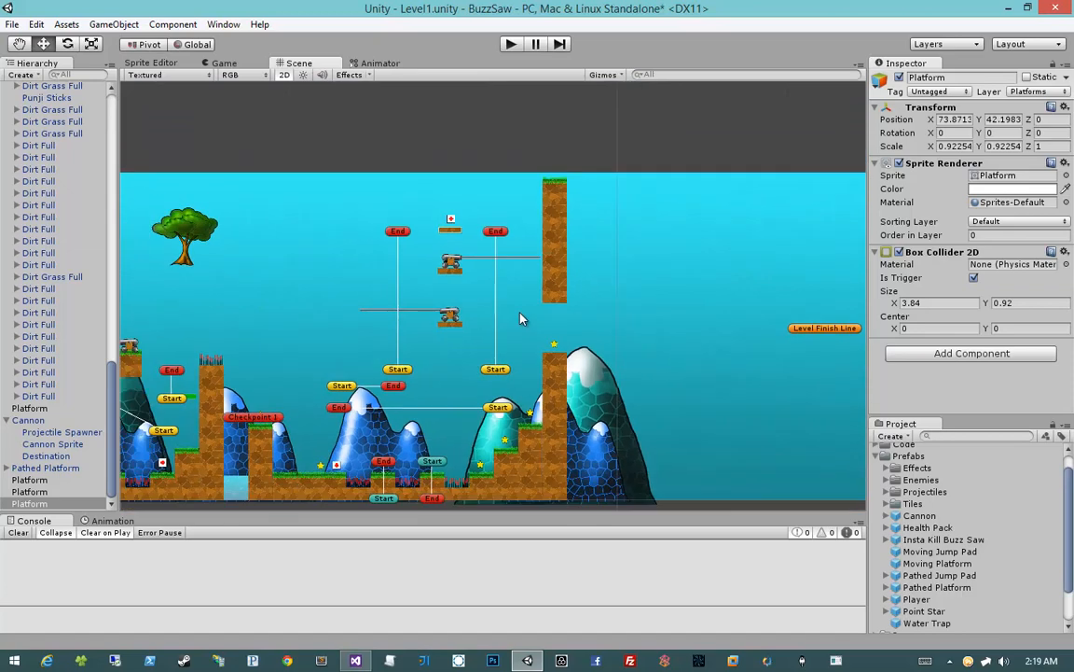
pyautogui.moveTo(520, 319); pyautogui.dragTo(619, 241, button='middle')
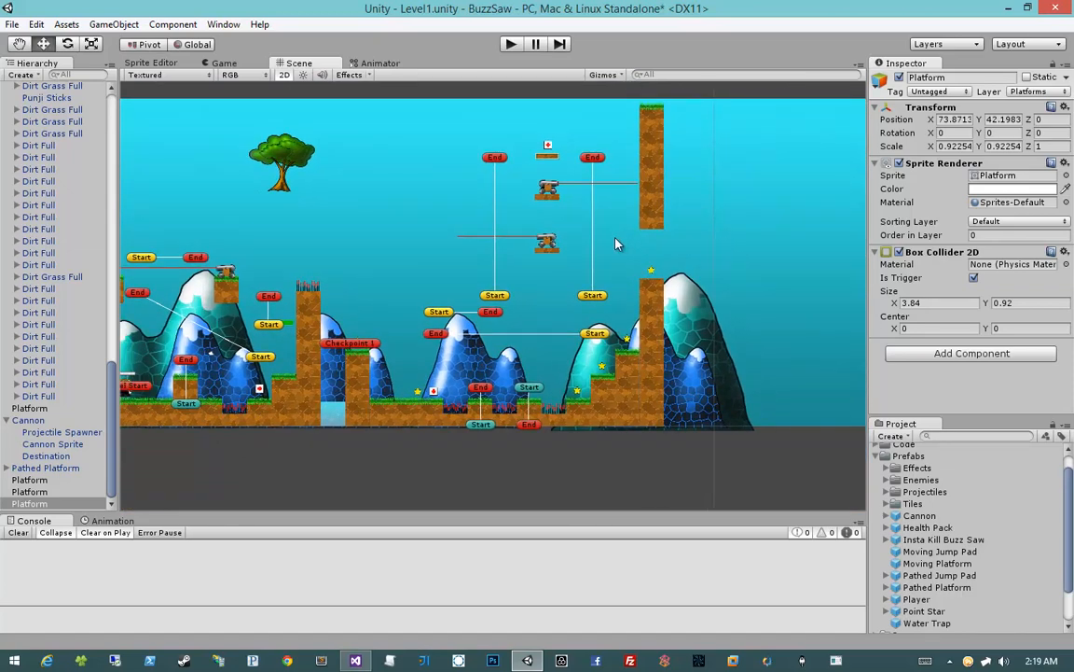
pyautogui.moveTo(307, 336); pyautogui.dragTo(330, 328, button='middle')
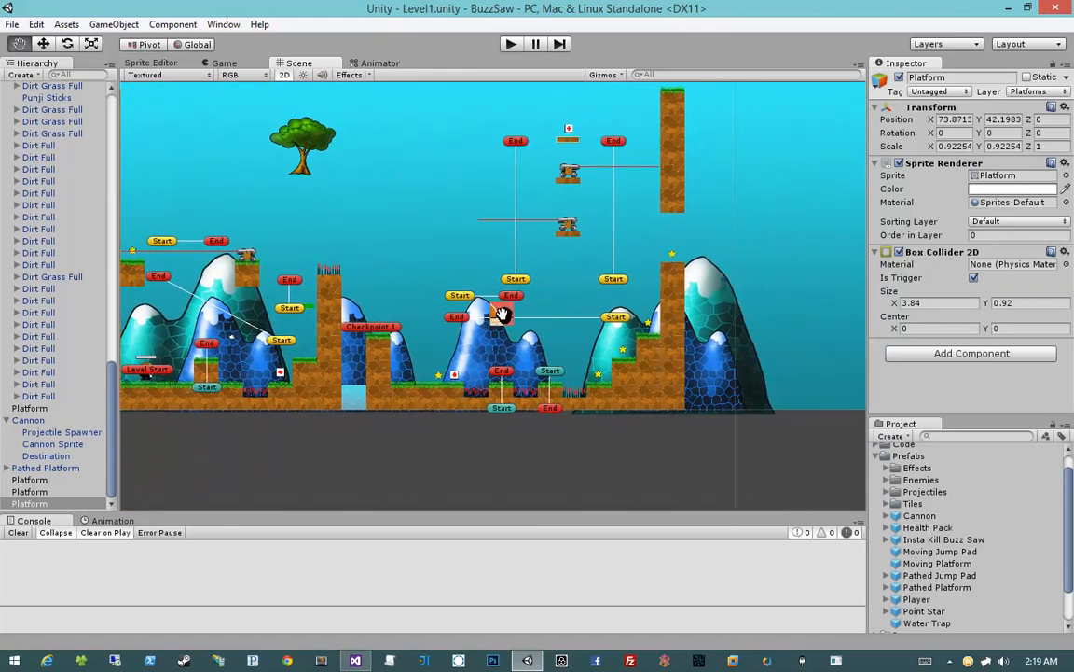
pyautogui.moveTo(504, 306); pyautogui.dragTo(362, 319, button='middle')
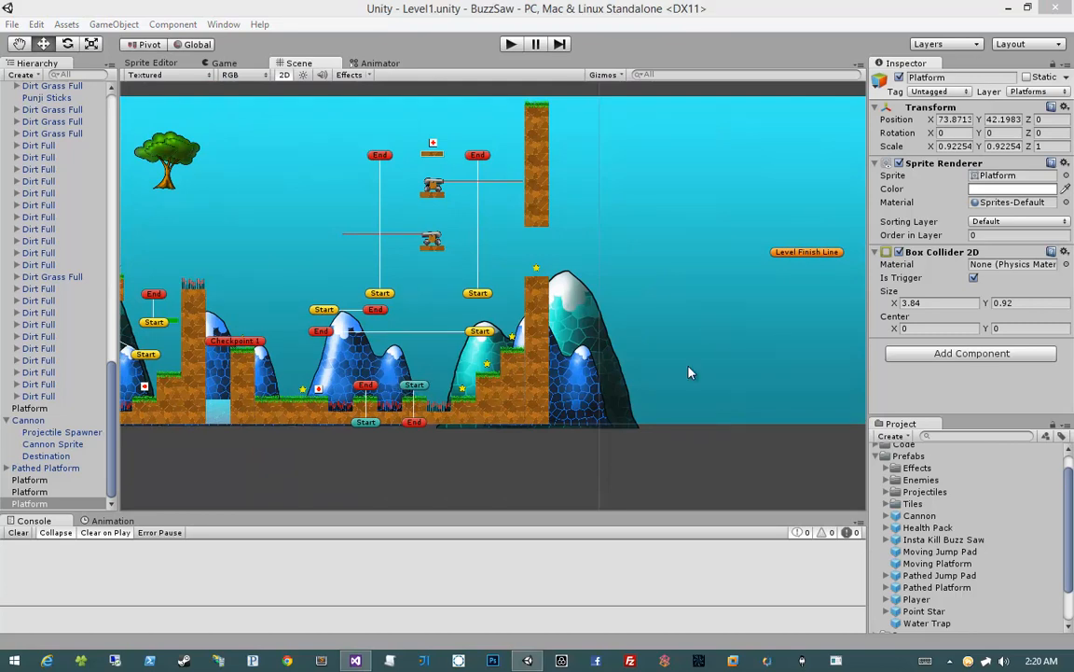
# Place an Insta Kill Buzz Saw in the upper wall section above the star, with its End point below Start in the gap
pyautogui.scroll(8, 491, 292)
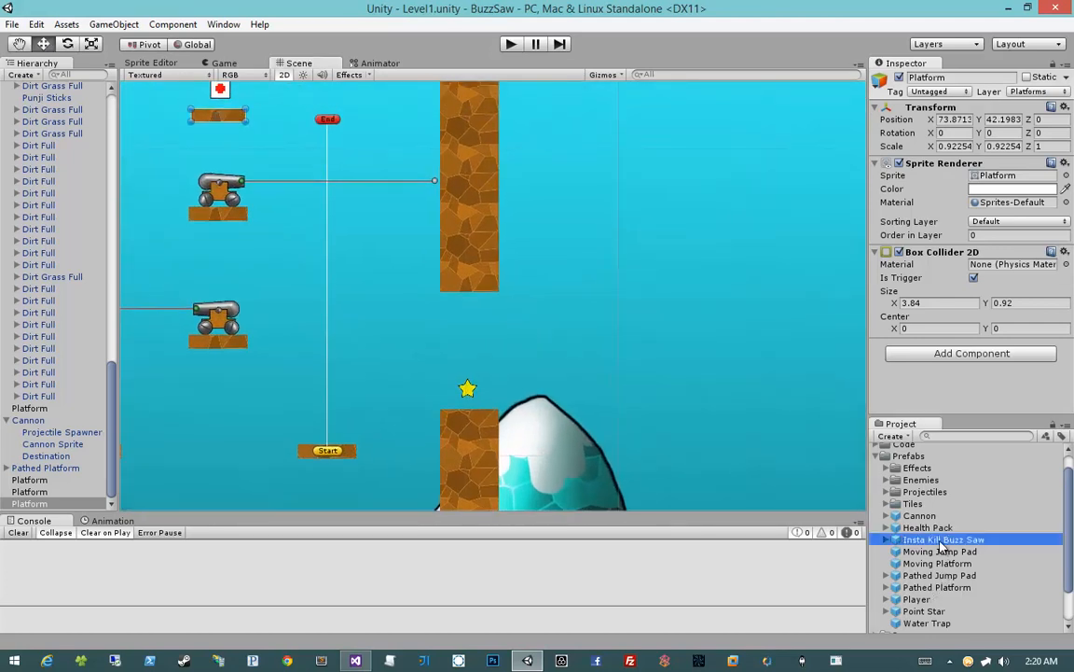
pyautogui.moveTo(942, 545); pyautogui.dragTo(504, 396)
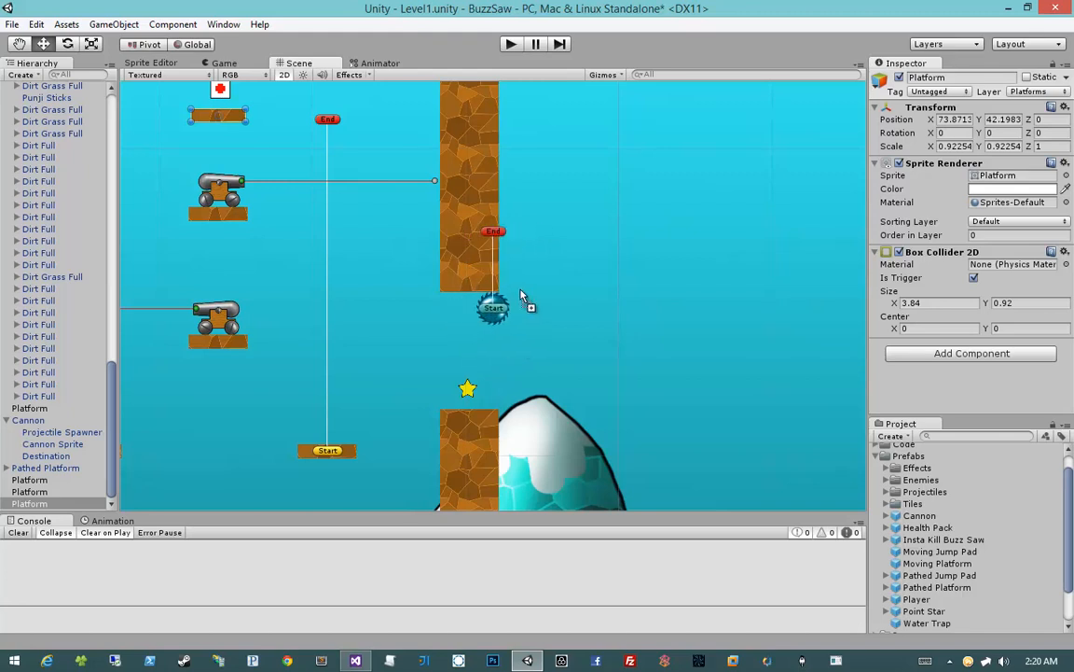
pyautogui.moveTo(533, 291); pyautogui.dragTo(531, 288)
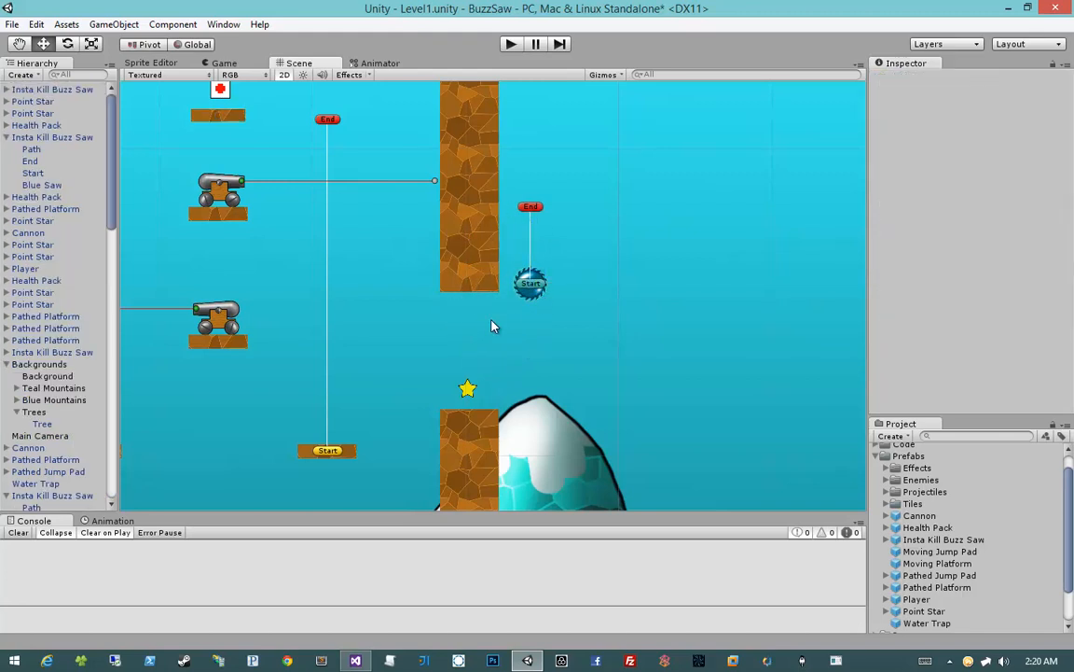
pyautogui.click(532, 207)
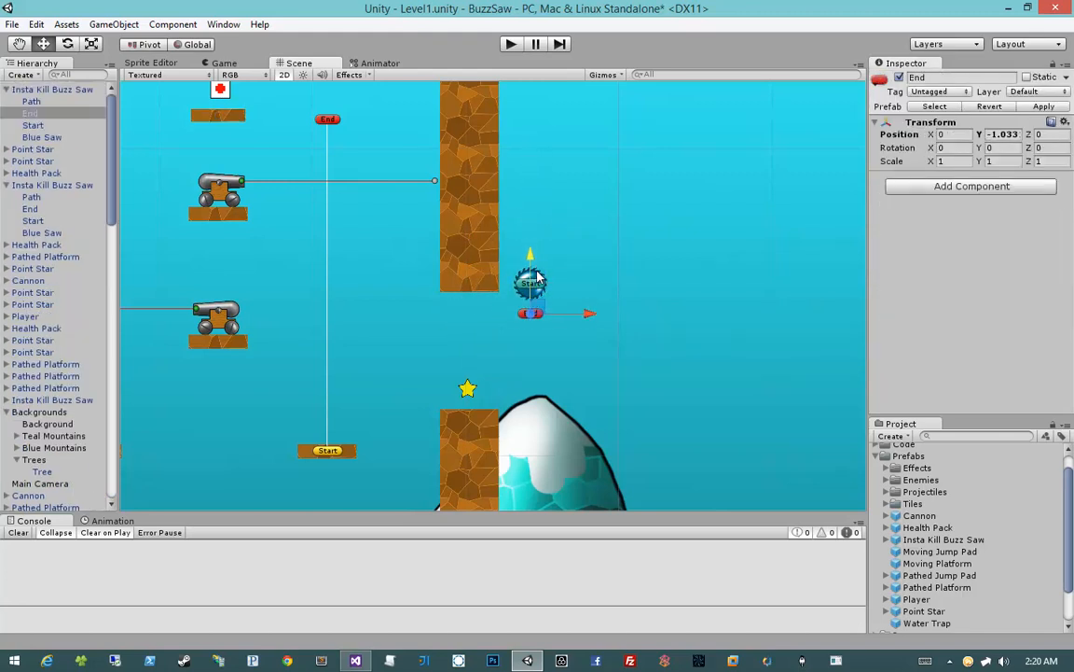
pyautogui.click(54, 90)
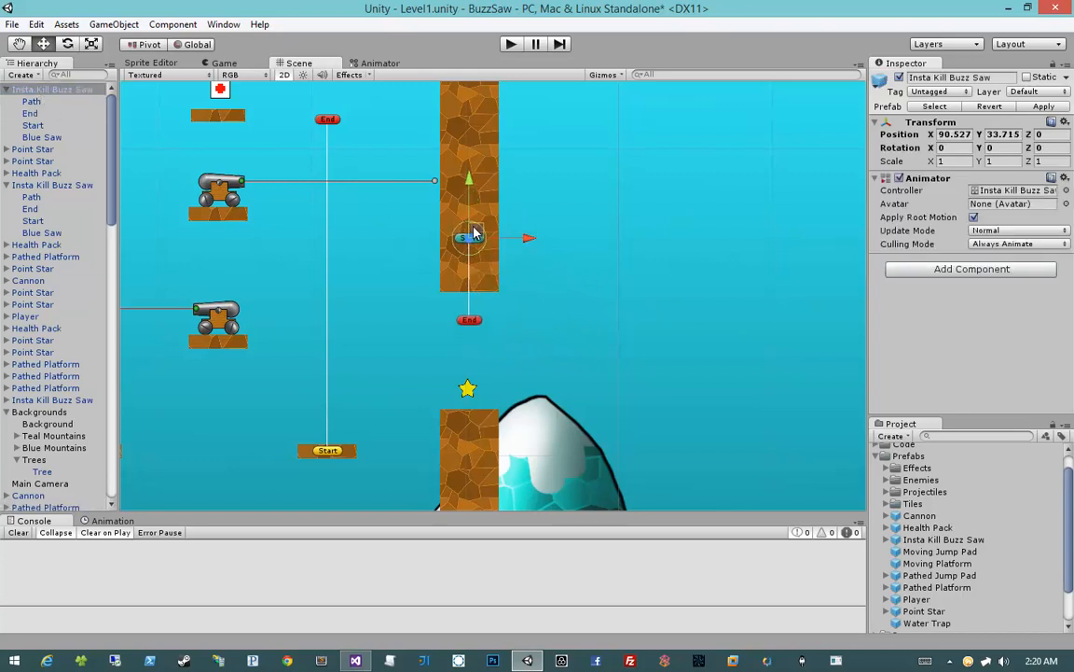
# Start a playtest and jump the player from the checkpoint across the spike pits and past the buzz saws
pyautogui.click(511, 44)
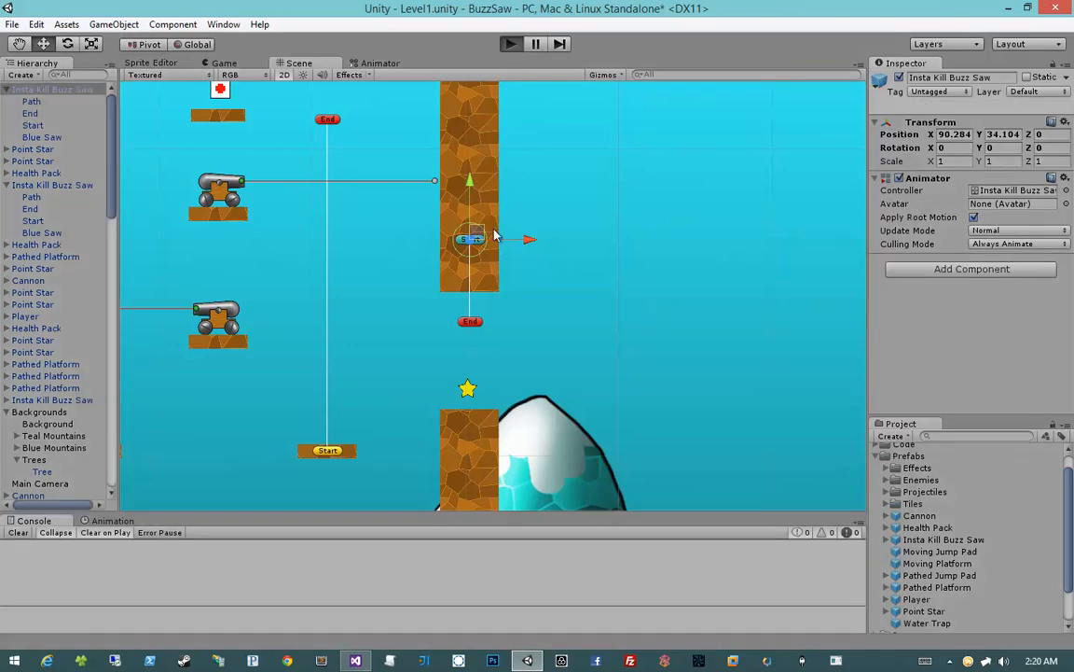
pyautogui.press('d')
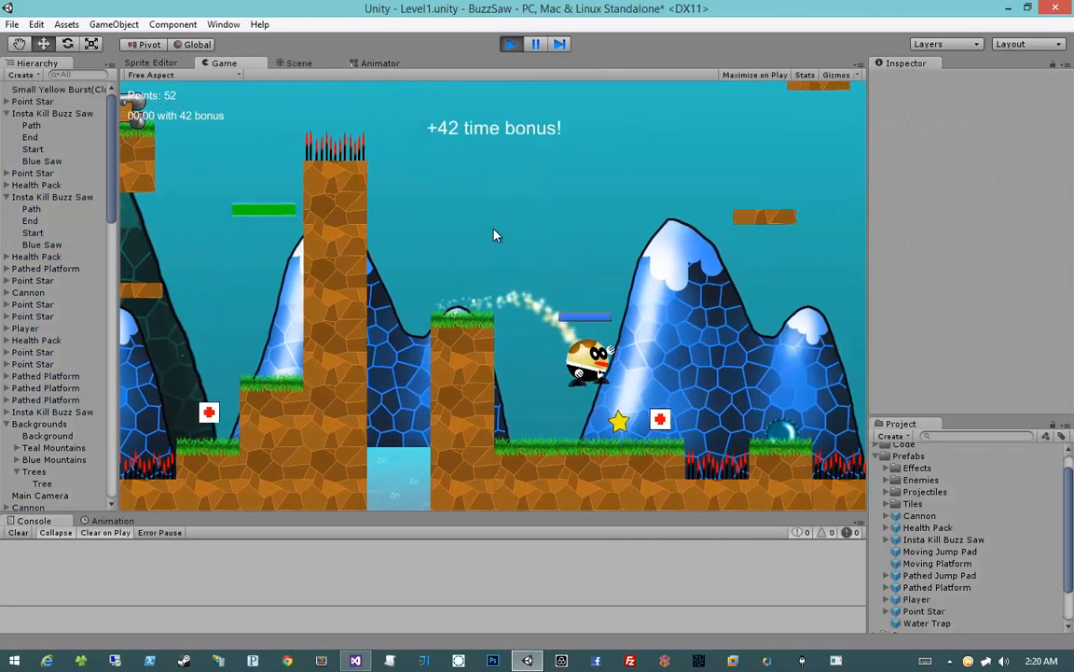
pyautogui.press('space')
pyautogui.press('space')
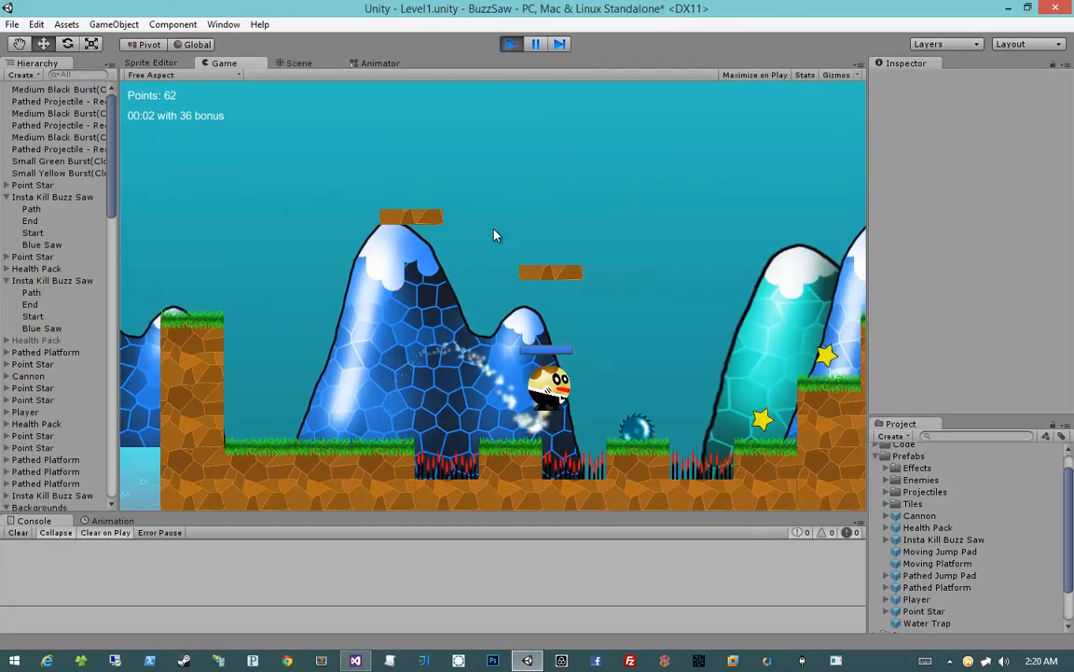
pyautogui.press('space')
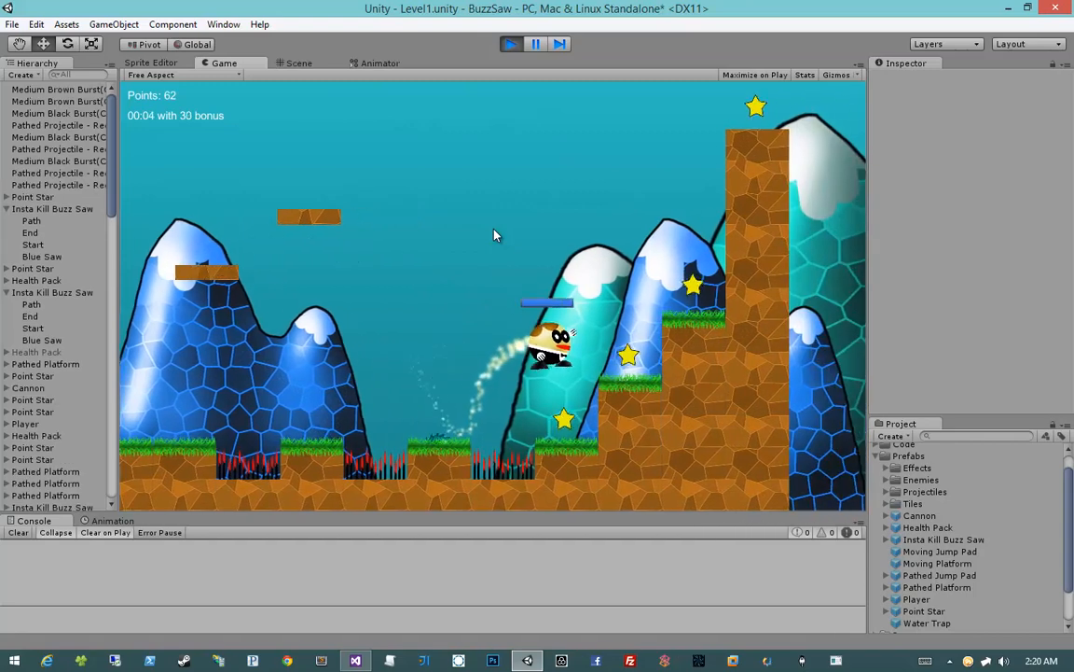
# Climb the player up the grass steps toward the tall dirt wall, collecting the stars
pyautogui.press('space')
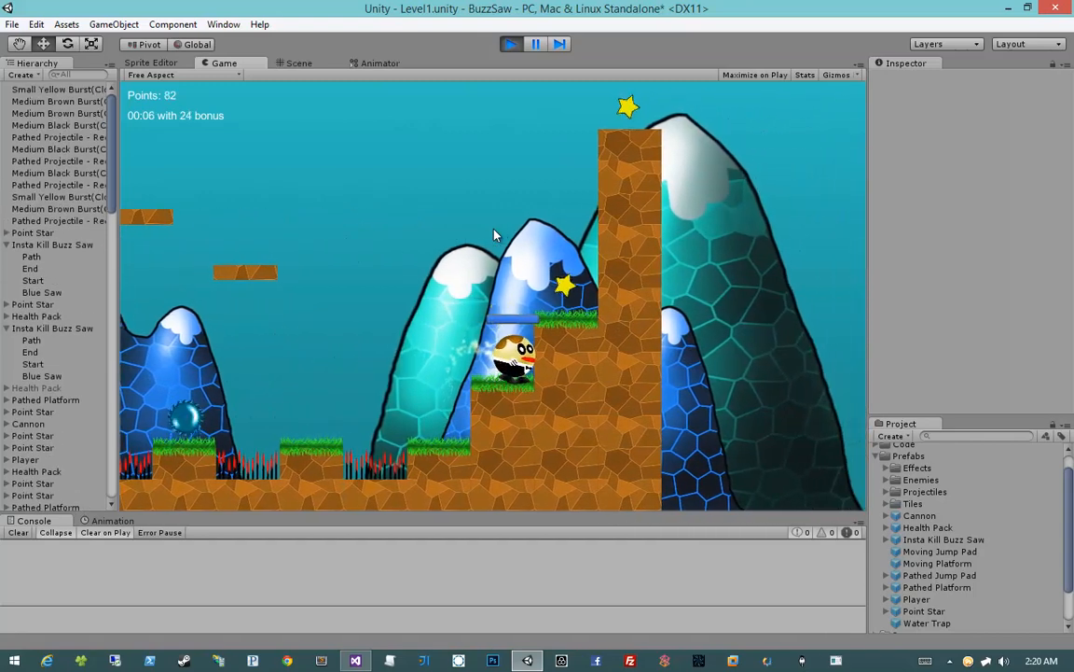
pyautogui.press('space')
pyautogui.press('space')
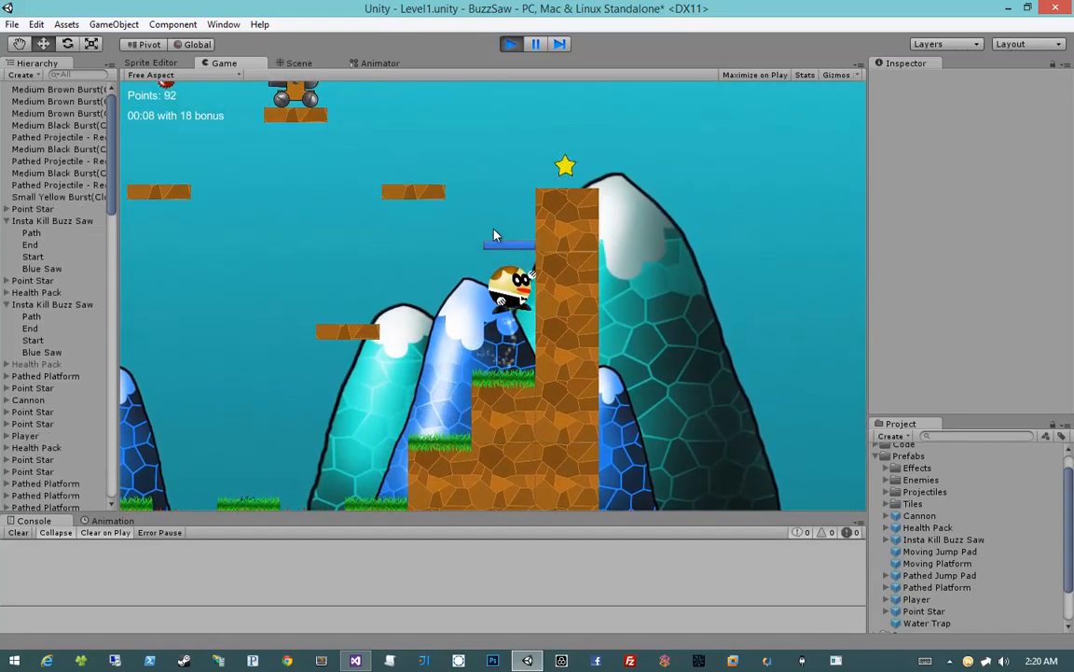
# Check the new buzz saw's movement in the wall gap in the scene, and stop the playtest
pyautogui.click(298, 62)
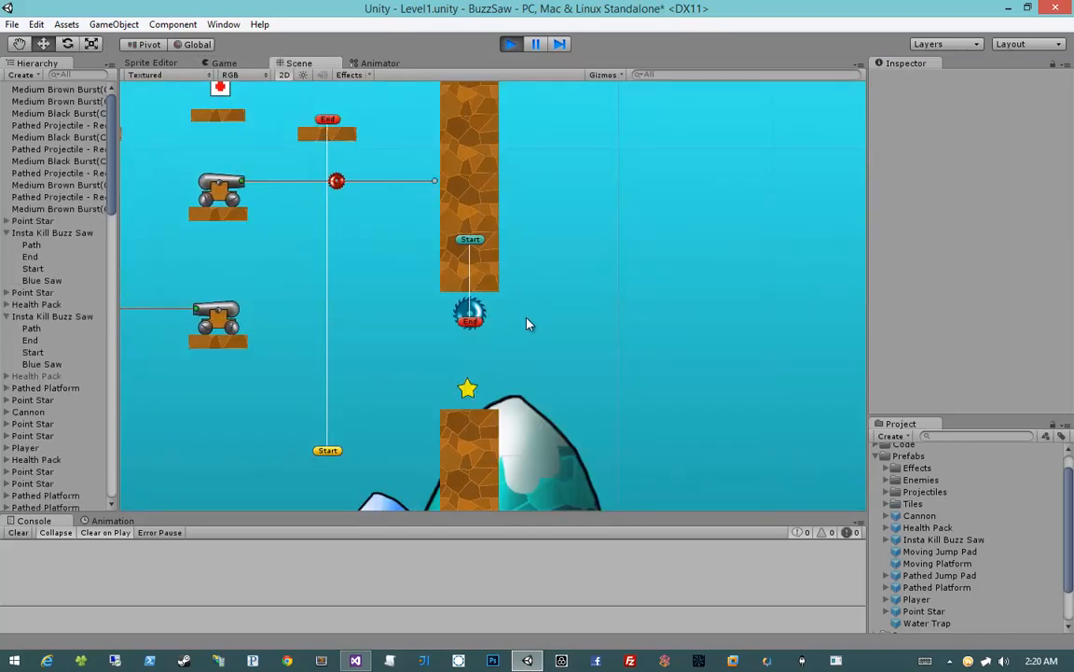
pyautogui.click(512, 47)
# Examine the level layout from the start to the empty area between the tall wall and the Level Finish Line
pyautogui.scroll(-3, 519, 382)
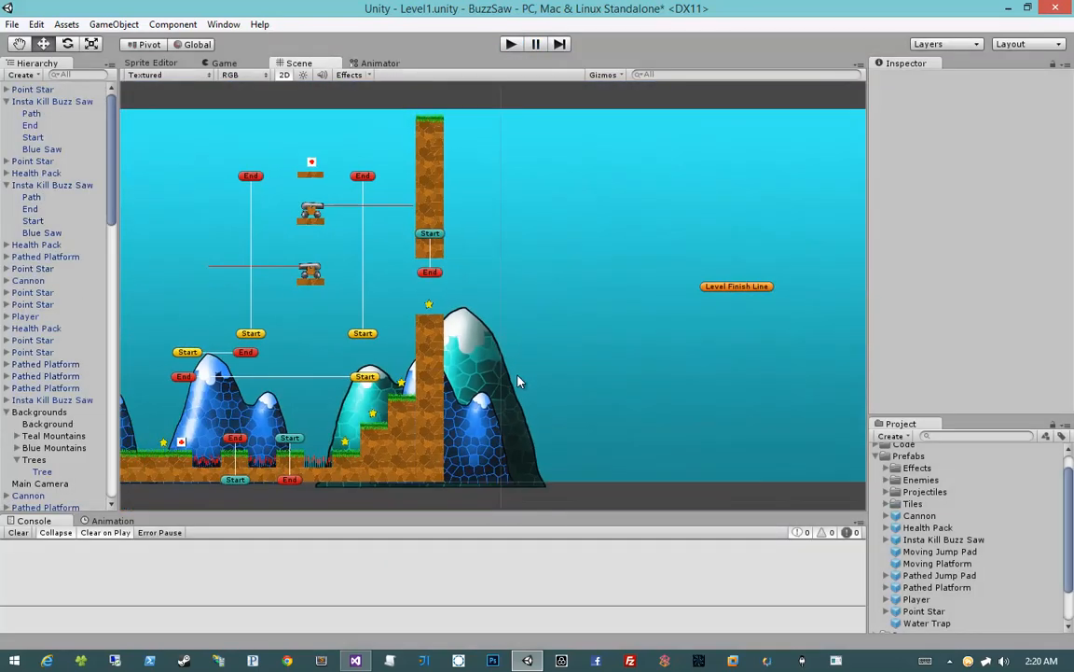
pyautogui.moveTo(520, 382); pyautogui.dragTo(424, 299, button='middle')
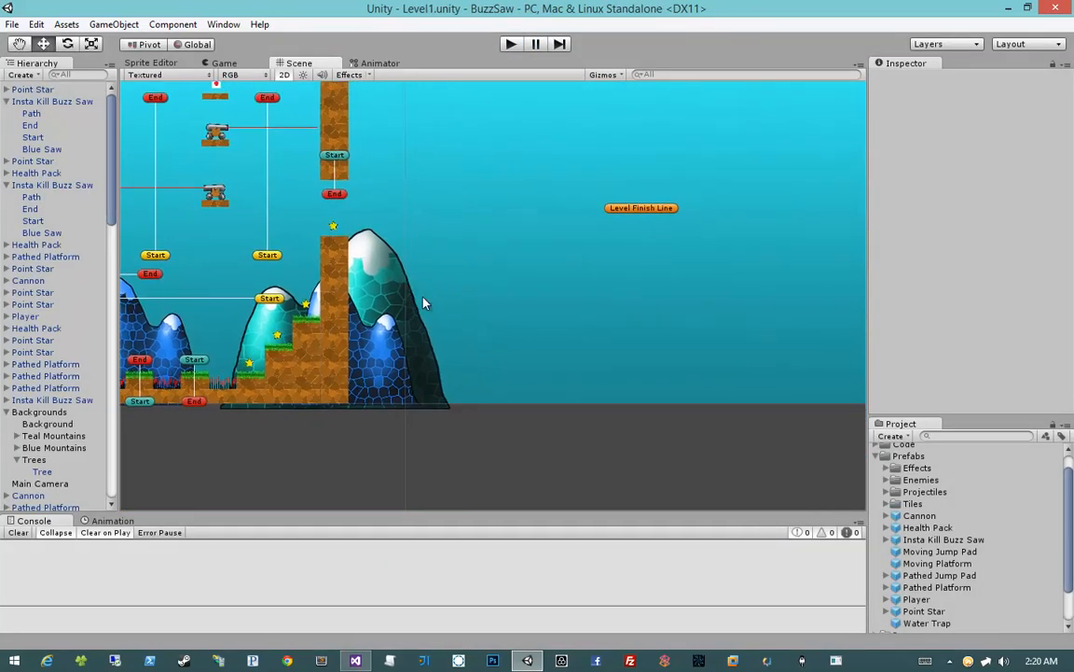
pyautogui.scroll(-8, 424, 299)
pyautogui.moveTo(283, 298); pyautogui.dragTo(369, 306, button='middle')
pyautogui.scroll(10, 602, 315)
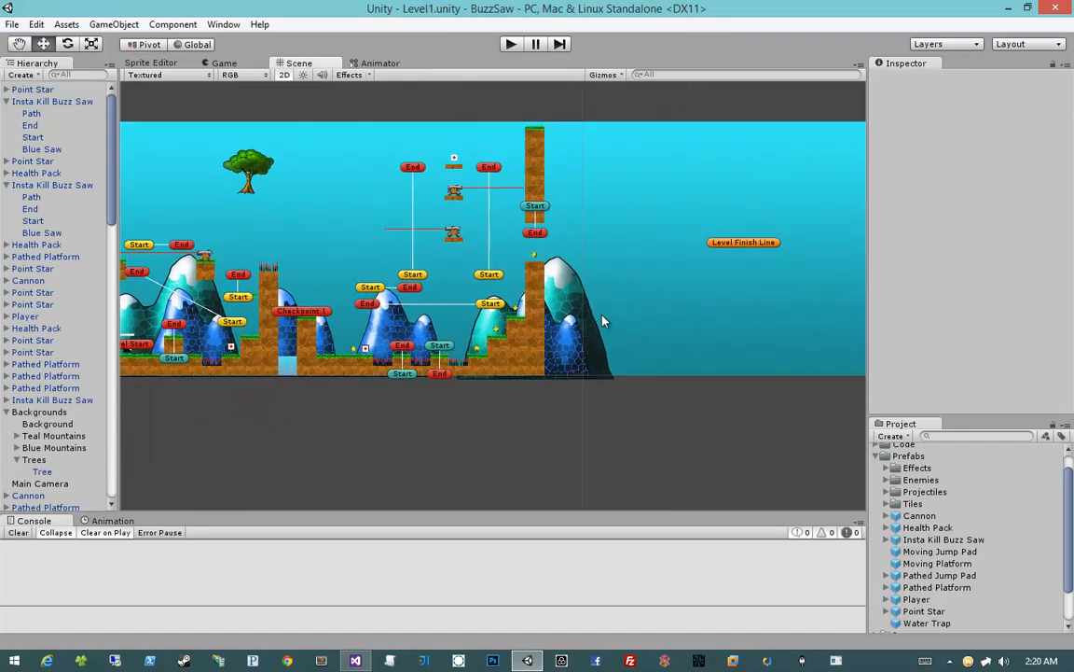
pyautogui.moveTo(644, 305); pyautogui.dragTo(410, 349, button='middle')
pyautogui.scroll(3, 404, 298)
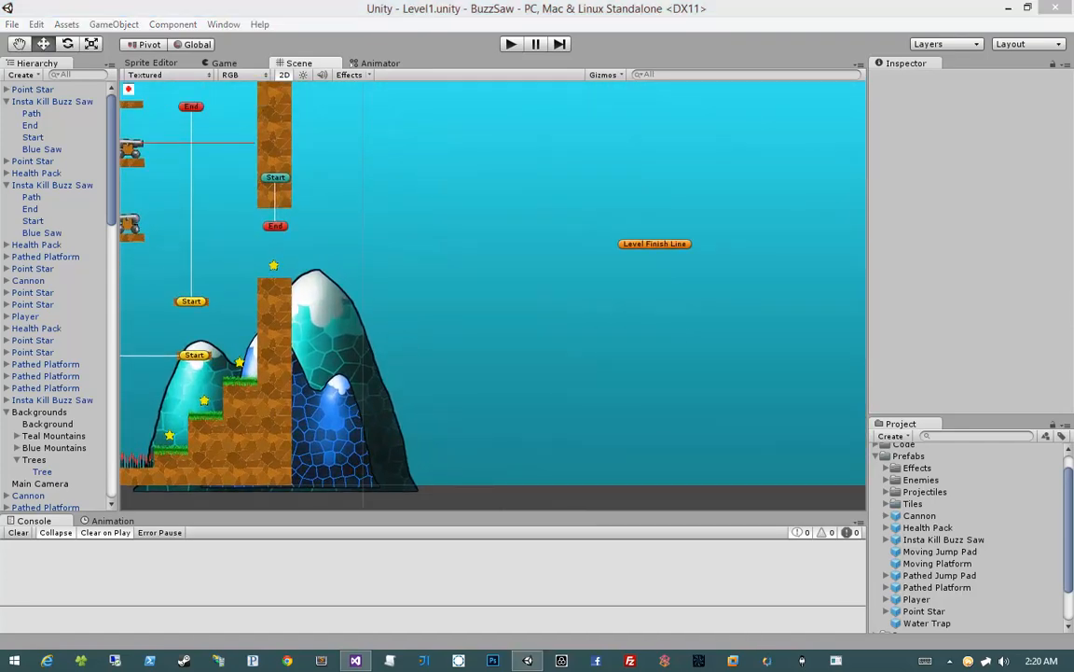
pyautogui.moveTo(434, 410); pyautogui.dragTo(562, 402, button='middle')
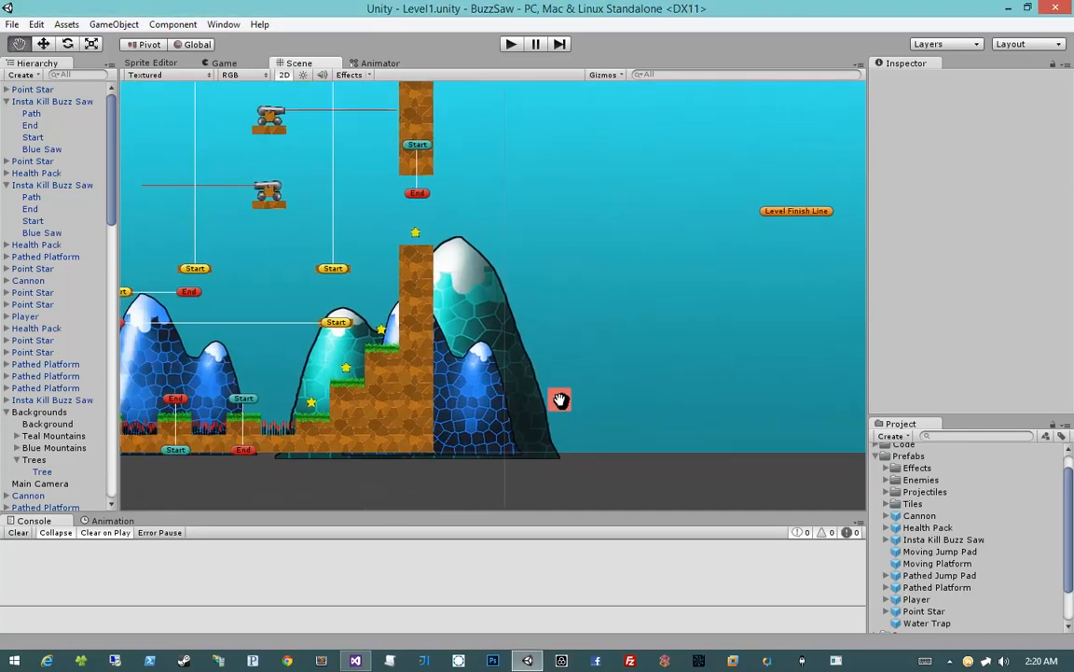
# Copy the upper step's Dirt Grass Full tile to the far side of the tall wall, forming a two-tile grass ledge
pyautogui.scroll(3, 561, 400)
pyautogui.click(369, 382)
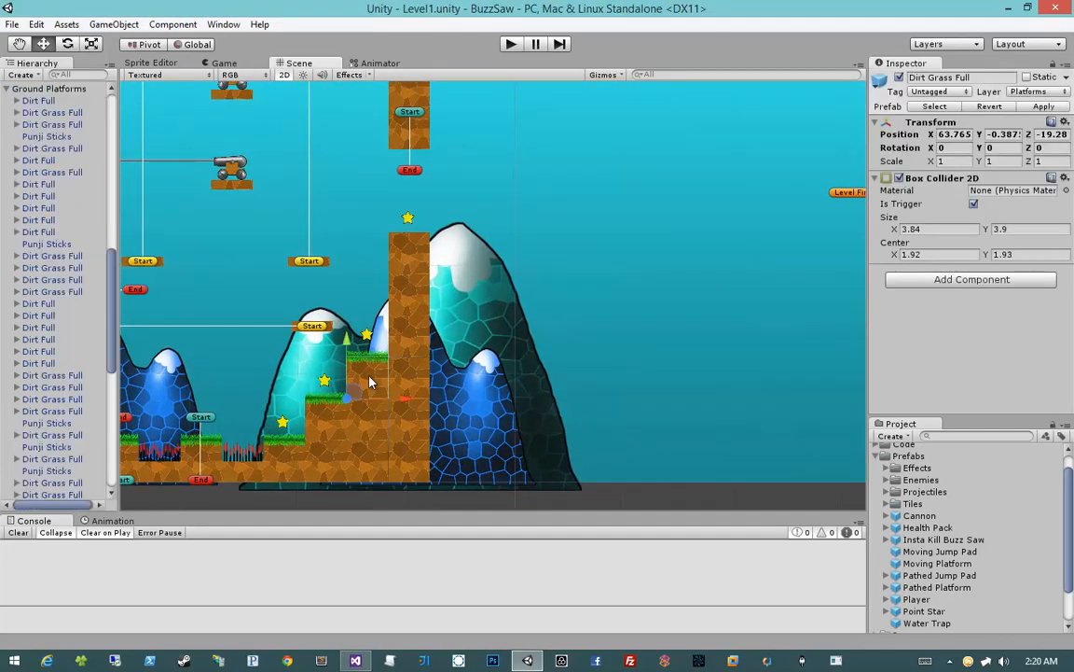
pyautogui.moveTo(403, 399); pyautogui.dragTo(512, 403)
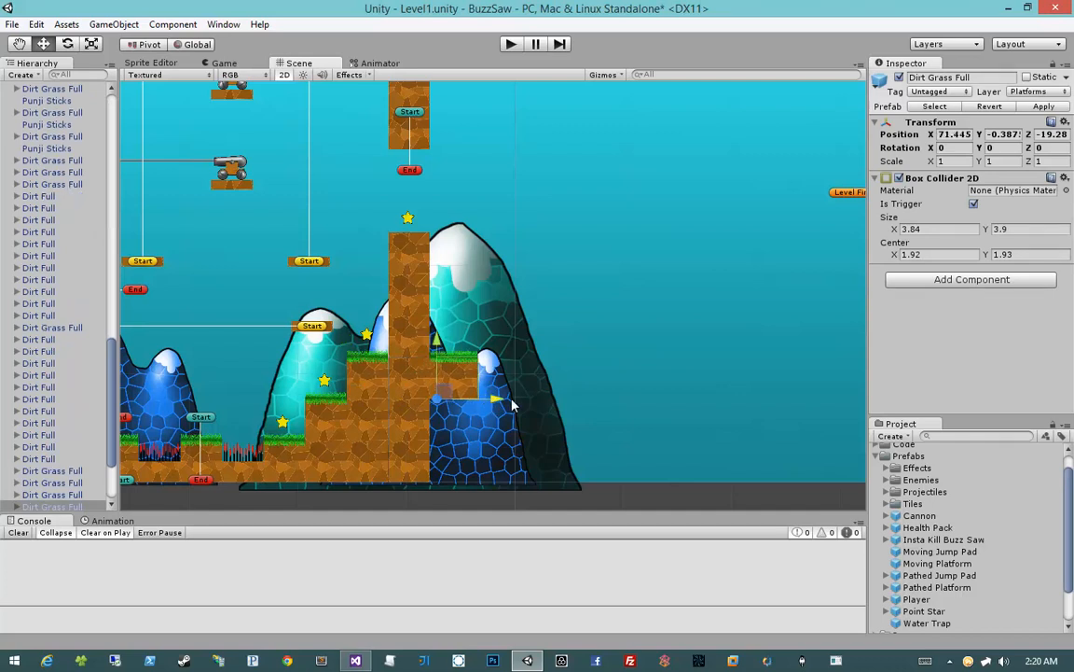
# Fill the space beneath the new grass ledge with a two-by-two block of copied Dirt Full tiles
pyautogui.click(365, 421)
pyautogui.keyDown('shift'); pyautogui.click(417, 426); pyautogui.keyUp('shift')
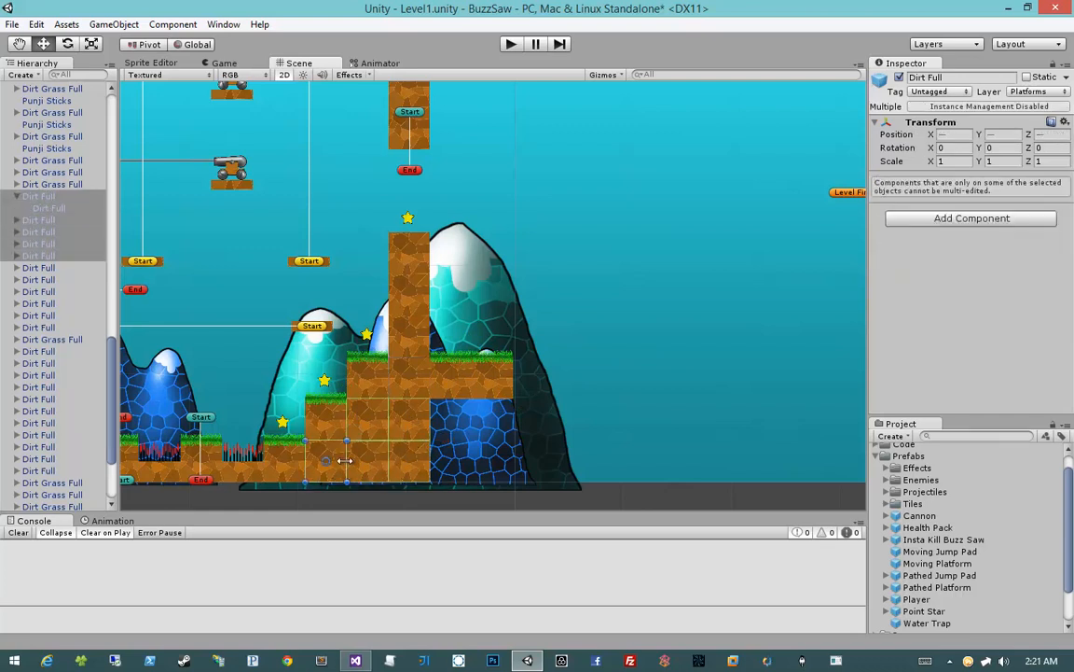
pyautogui.click(496, 470)
pyautogui.moveTo(372, 423); pyautogui.dragTo(500, 478)
pyautogui.hotkey('ctrl', 'd')
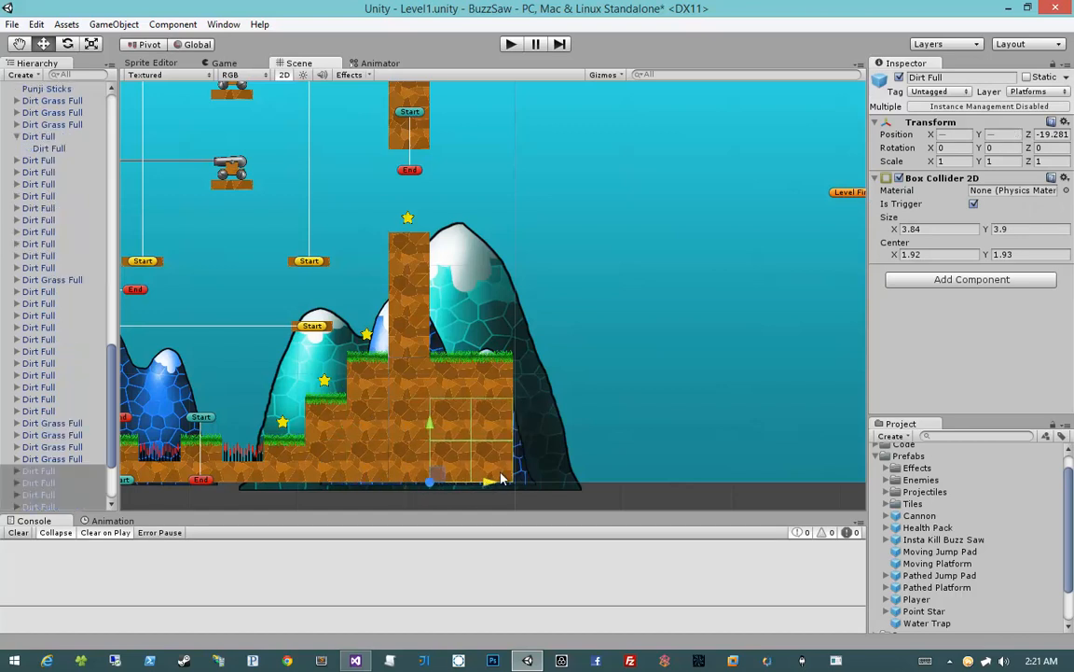
pyautogui.click(550, 456)
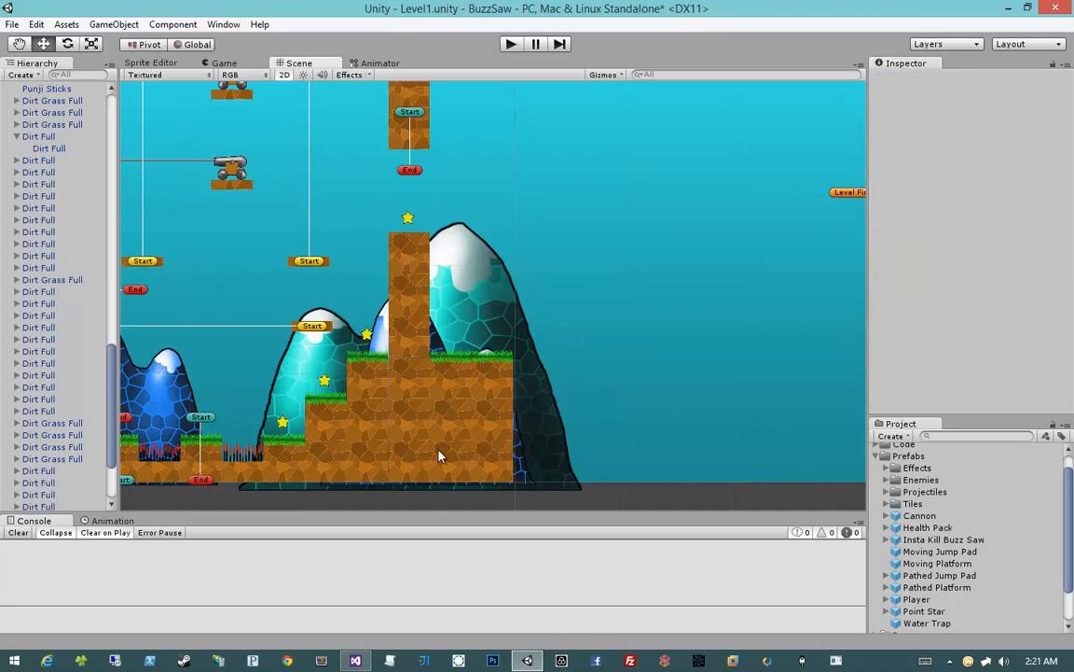
# Copy a ground-level Dirt Grass Full tile to the foot of the new ledge and extend it to two tiles
pyautogui.click(271, 472)
pyautogui.hotkey('ctrl', 'd')
pyautogui.moveTo(319, 488); pyautogui.dragTo(569, 486)
pyautogui.moveTo(645, 451); pyautogui.dragTo(484, 416, button='middle')
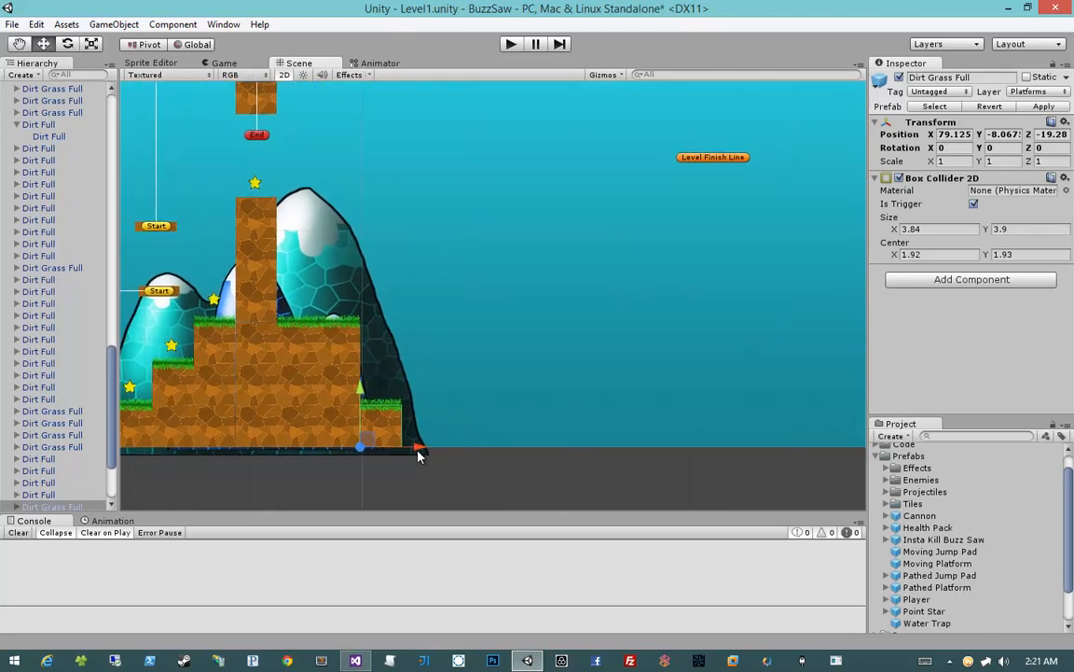
pyautogui.moveTo(417, 452); pyautogui.dragTo(457, 449)
pyautogui.moveTo(469, 445); pyautogui.dragTo(607, 429, button='middle')
# Copy a Punji Sticks trap to the end of the two new ground tiles
pyautogui.click(395, 431)
pyautogui.moveTo(342, 430); pyautogui.dragTo(725, 427)
pyautogui.moveTo(725, 427); pyautogui.dragTo(593, 421, button='middle')
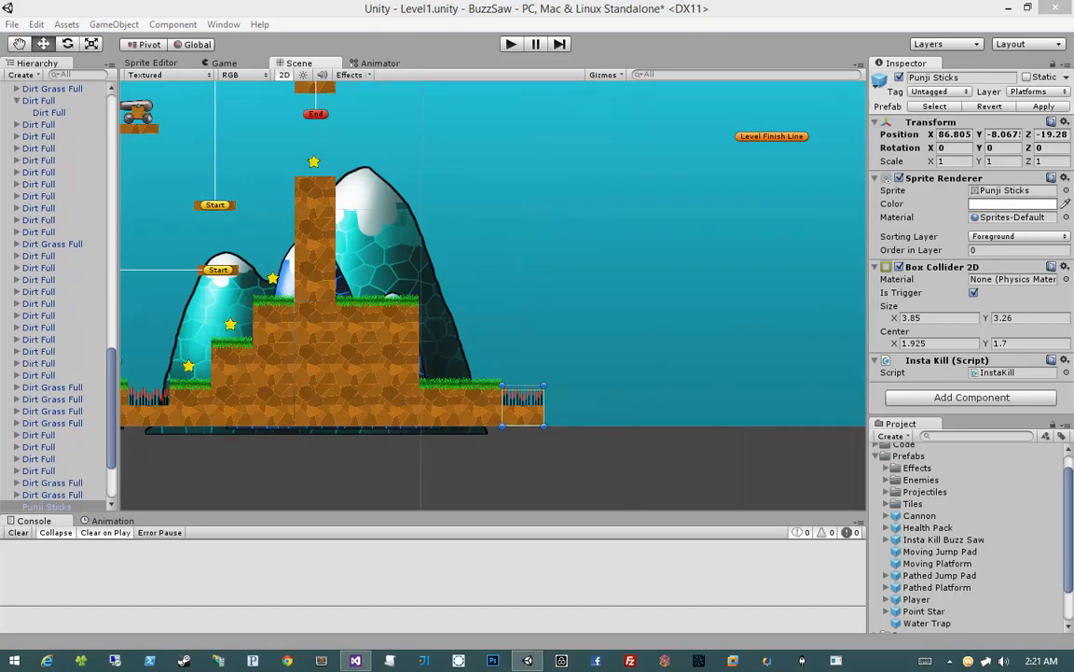
# Duplicate the two Dirt Grass Full ground tiles repeatedly to lay six tiles of ground beyond the new Punji Sticks
pyautogui.click(448, 404)
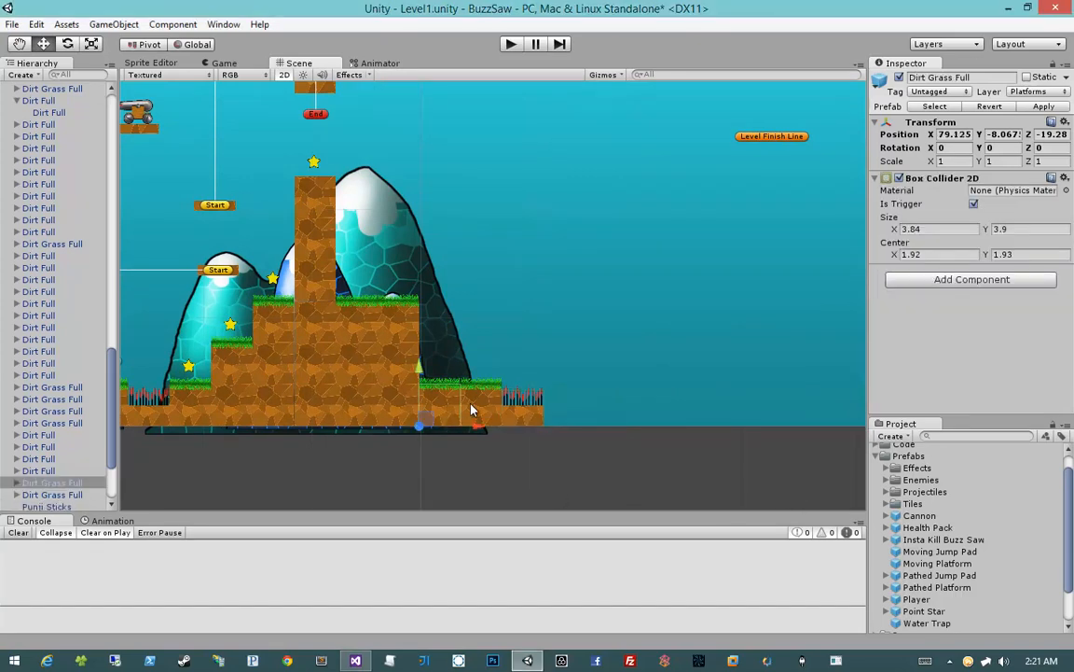
pyautogui.keyDown('shift'); pyautogui.click(470, 404); pyautogui.keyUp('shift')
pyautogui.moveTo(719, 414); pyautogui.dragTo(547, 399, button='middle')
pyautogui.press('w')
pyautogui.moveTo(308, 414); pyautogui.dragTo(597, 414)
pyautogui.hotkey('ctrl', 'd')
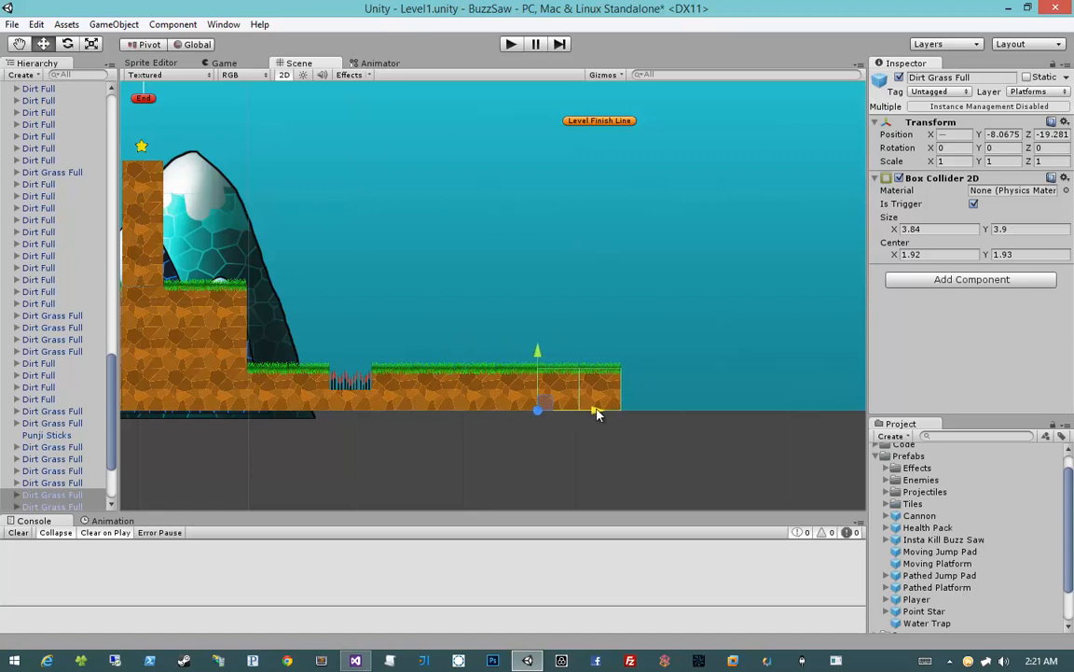
# Build a three-tile-high column at the end of the new ground from two Dirt Full copies capped with a Dirt Grass Full copy
pyautogui.click(224, 345)
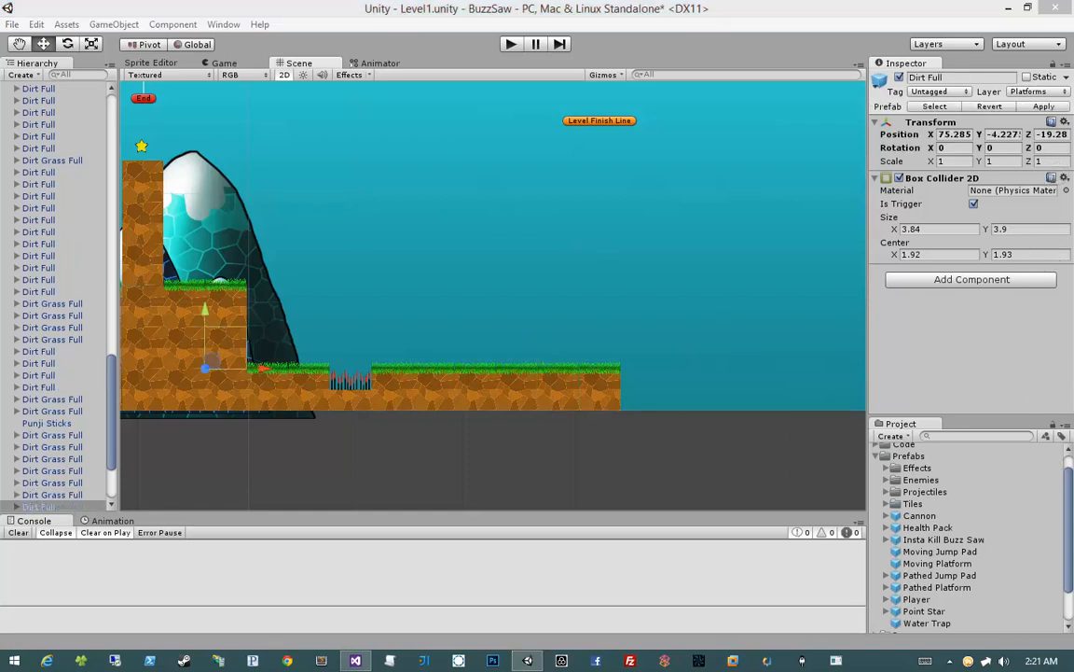
pyautogui.click(263, 370)
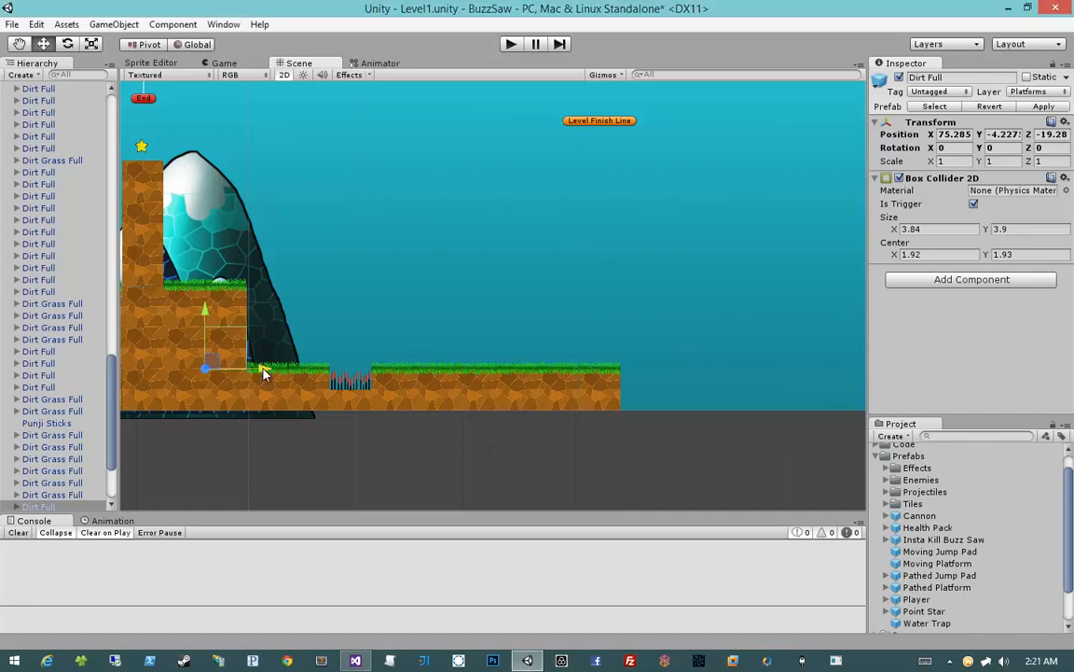
pyautogui.hotkey('ctrl', 'd')
pyautogui.moveTo(263, 375); pyautogui.dragTo(677, 371)
pyautogui.moveTo(619, 312); pyautogui.dragTo(622, 357)
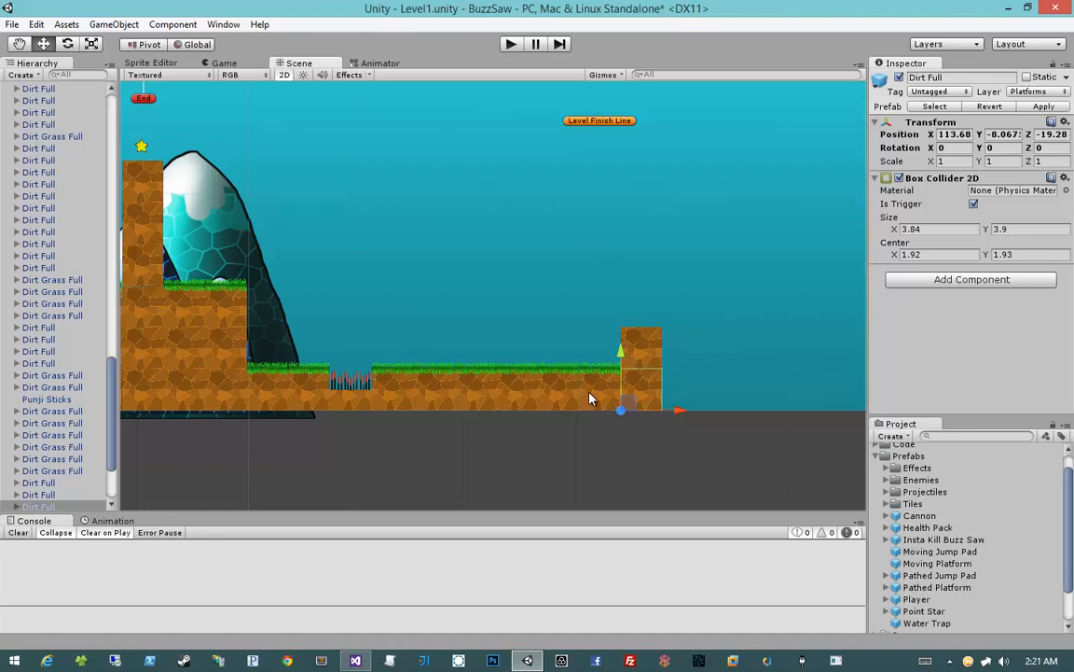
pyautogui.click(600, 378)
pyautogui.hotkey('ctrl', 'd')
pyautogui.moveTo(606, 353); pyautogui.dragTo(630, 317)
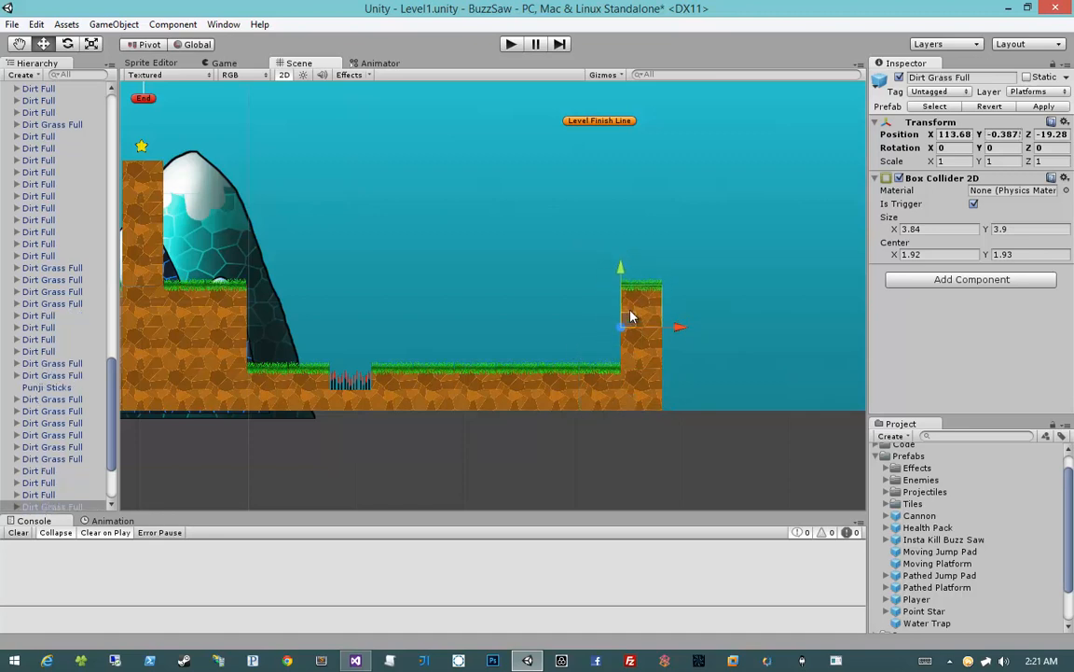
# Duplicate the Water Trap beside Checkpoint 1 and place the copy at ground level just past the new grass-topped column
pyautogui.moveTo(732, 310); pyautogui.dragTo(751, 345, button='middle')
pyautogui.scroll(-10, 751, 346)
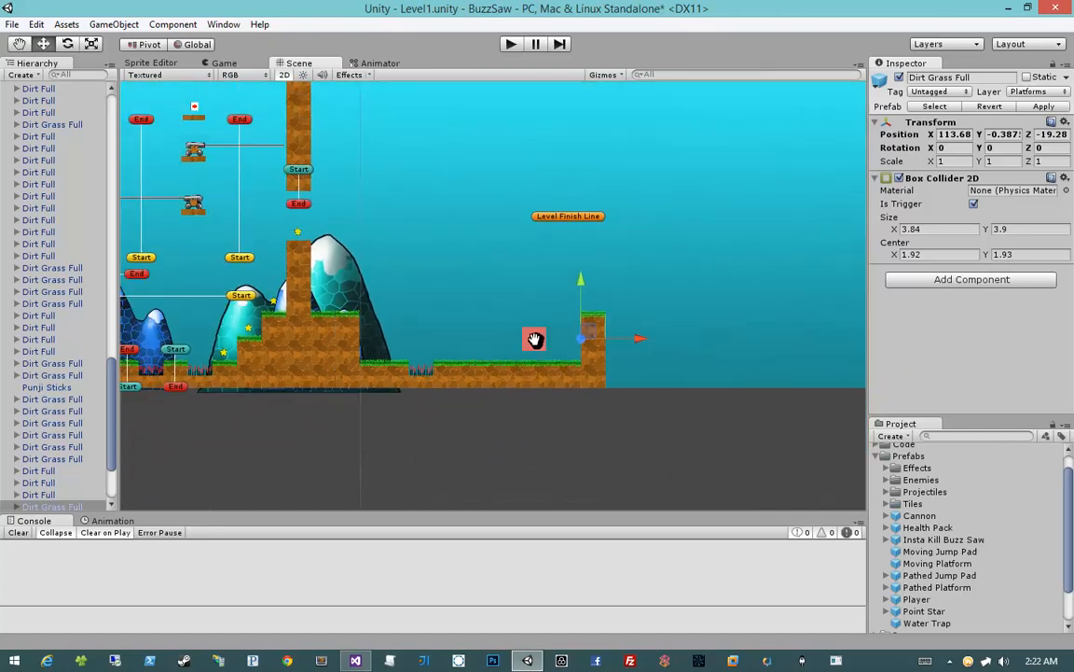
pyautogui.moveTo(535, 340); pyautogui.dragTo(634, 331, button='middle')
pyautogui.moveTo(243, 372); pyautogui.dragTo(398, 364, button='middle')
pyautogui.click(226, 362)
pyautogui.moveTo(535, 355); pyautogui.dragTo(525, 349, button='middle')
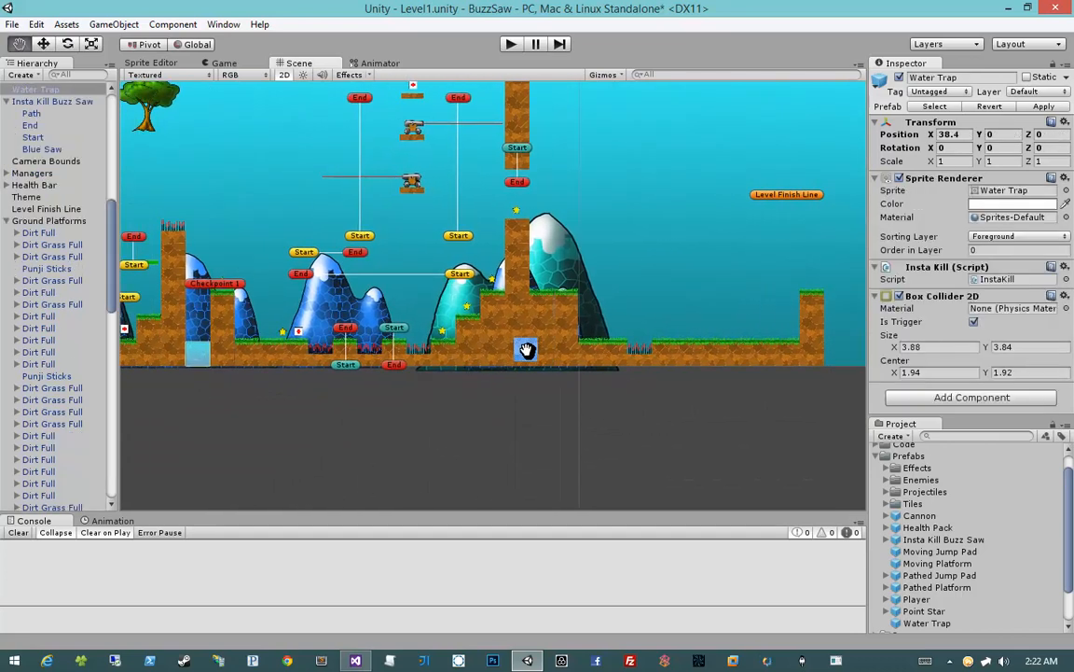
pyautogui.hotkey('ctrl', 'd')
pyautogui.moveTo(310, 358); pyautogui.dragTo(756, 359)
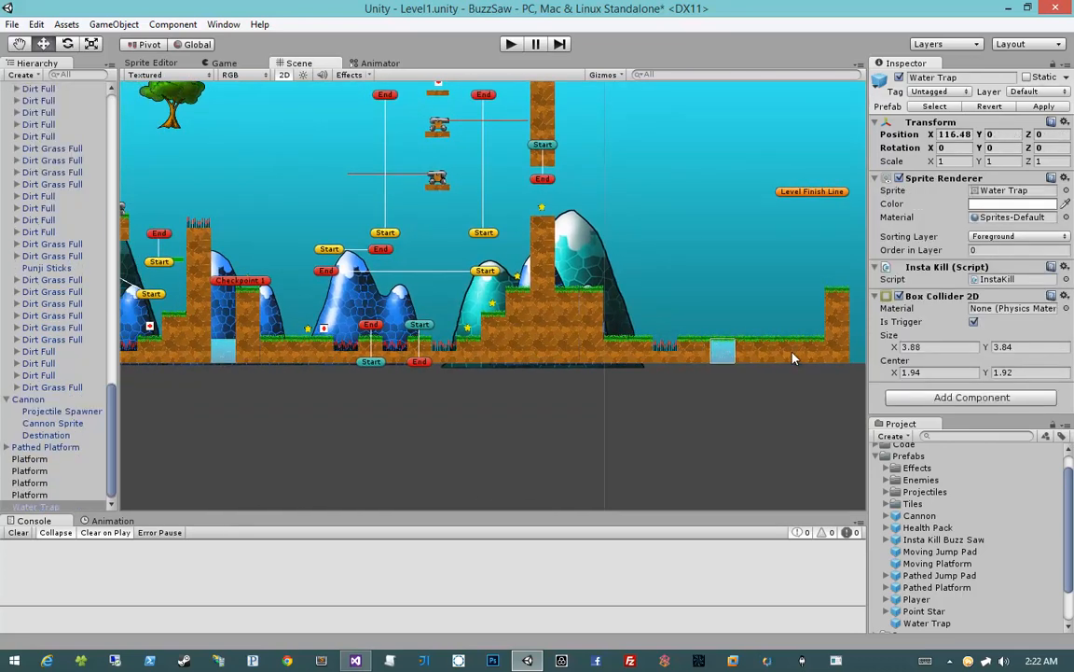
pyautogui.moveTo(756, 360); pyautogui.dragTo(540, 353, button='middle')
pyautogui.moveTo(515, 351); pyautogui.dragTo(654, 350)
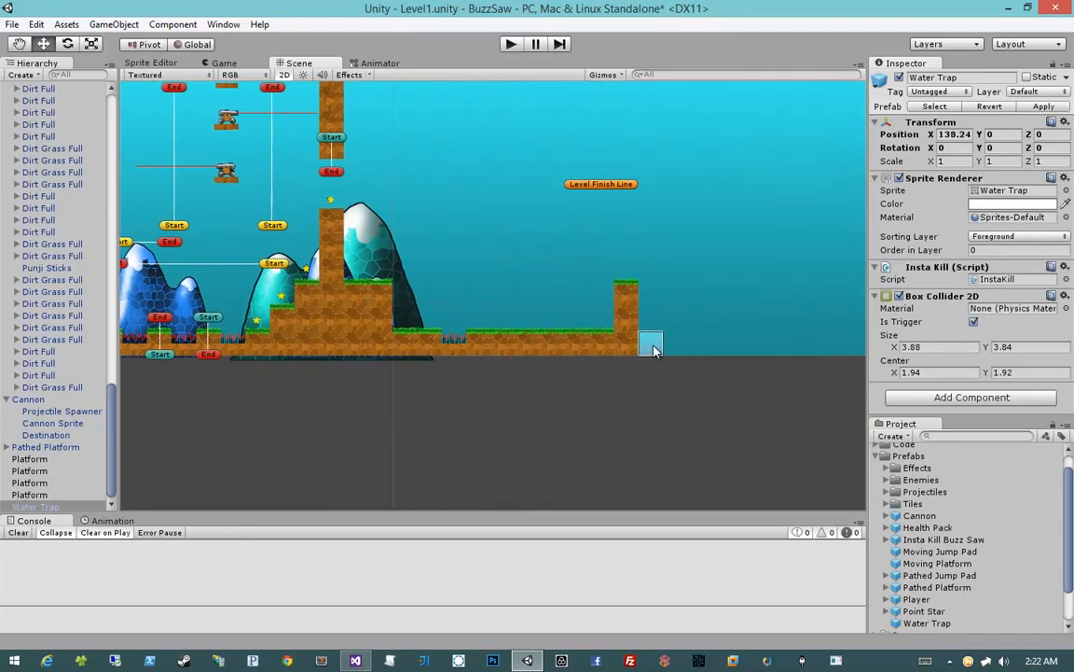
# Duplicate the Water Trap into a pool two tiles wide and three tiles high against the column
pyautogui.scroll(12, 706, 340)
pyautogui.moveTo(719, 338); pyautogui.dragTo(557, 355, button='middle')
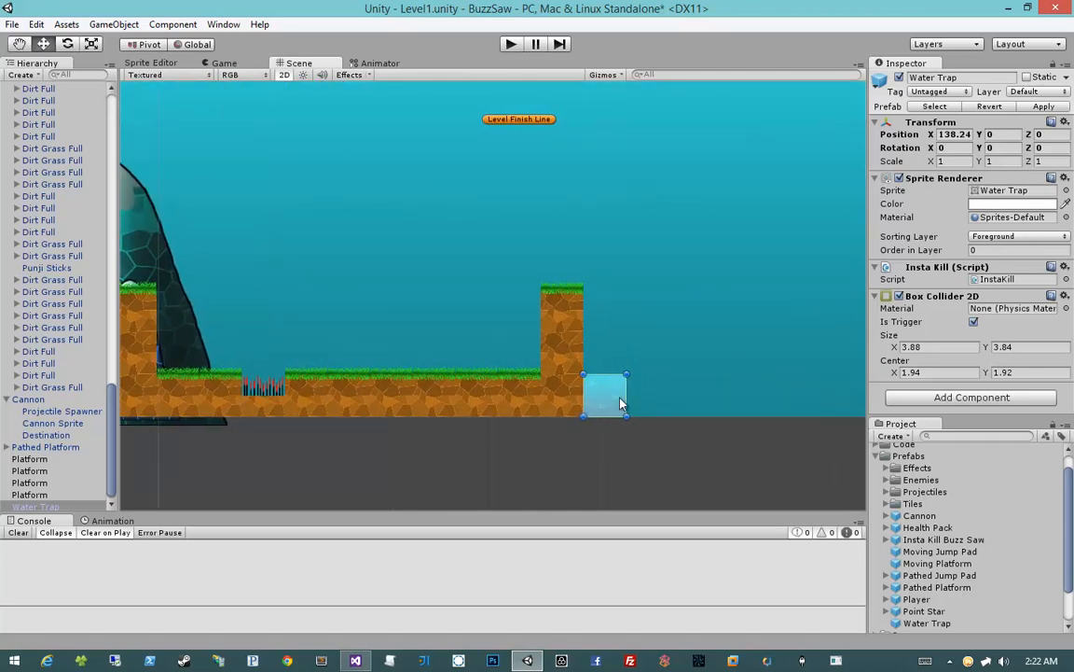
pyautogui.hotkey('ctrl', 'd')
pyautogui.moveTo(621, 401); pyautogui.dragTo(654, 353)
pyautogui.hotkey('ctrl', 'd')
pyautogui.keyDown('ctrl'); pyautogui.click(609, 355); pyautogui.keyUp('ctrl')
pyautogui.keyDown('ctrl'); pyautogui.click(607, 393); pyautogui.keyUp('ctrl')
pyautogui.hotkey('ctrl', 'd')
pyautogui.click(460, 468)
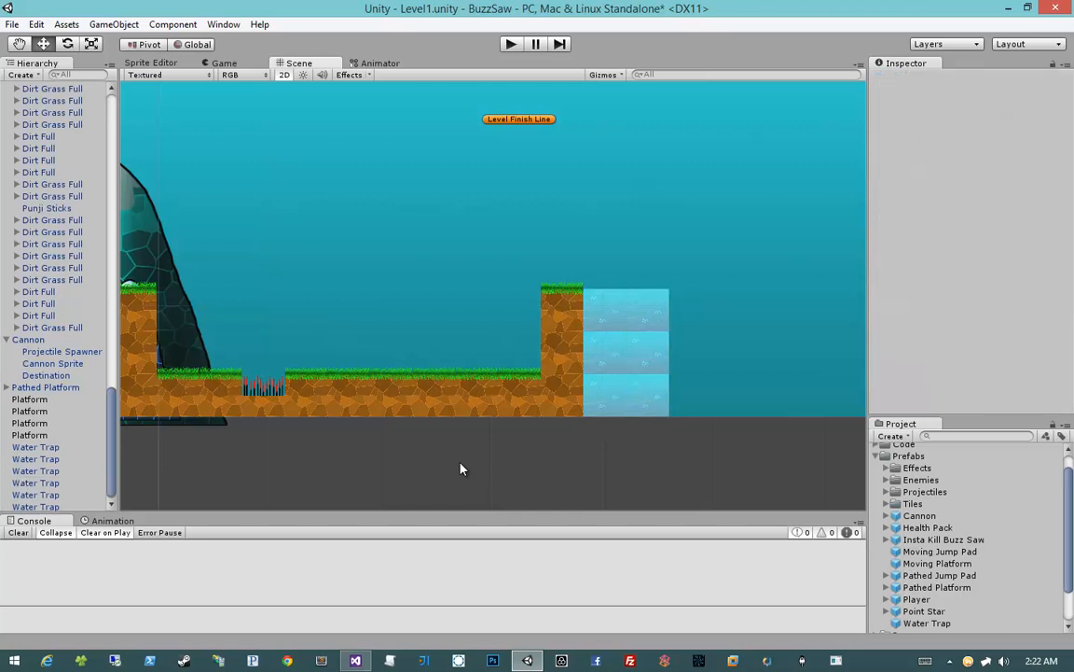
# Copy the column's Dirt Full tiles to the far side of the water and stack them three tiles high
pyautogui.click(564, 353)
pyautogui.keyDown('ctrl'); pyautogui.click(546, 401); pyautogui.keyUp('ctrl')
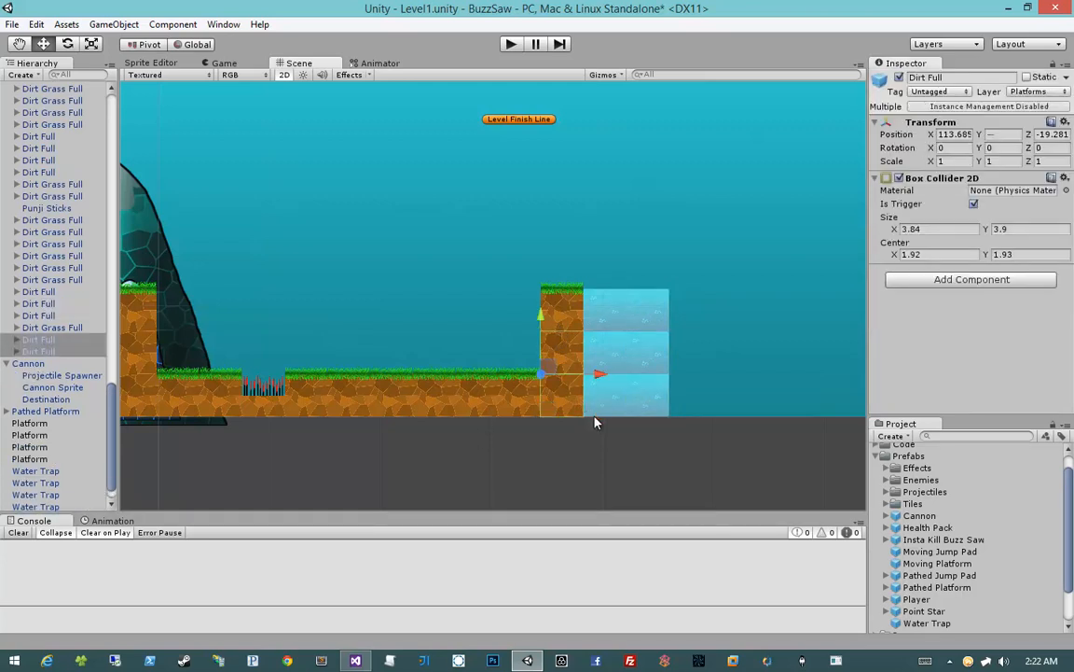
pyautogui.keyDown('ctrl'); pyautogui.moveTo(598, 376); pyautogui.dragTo(726, 373); pyautogui.keyUp('ctrl')
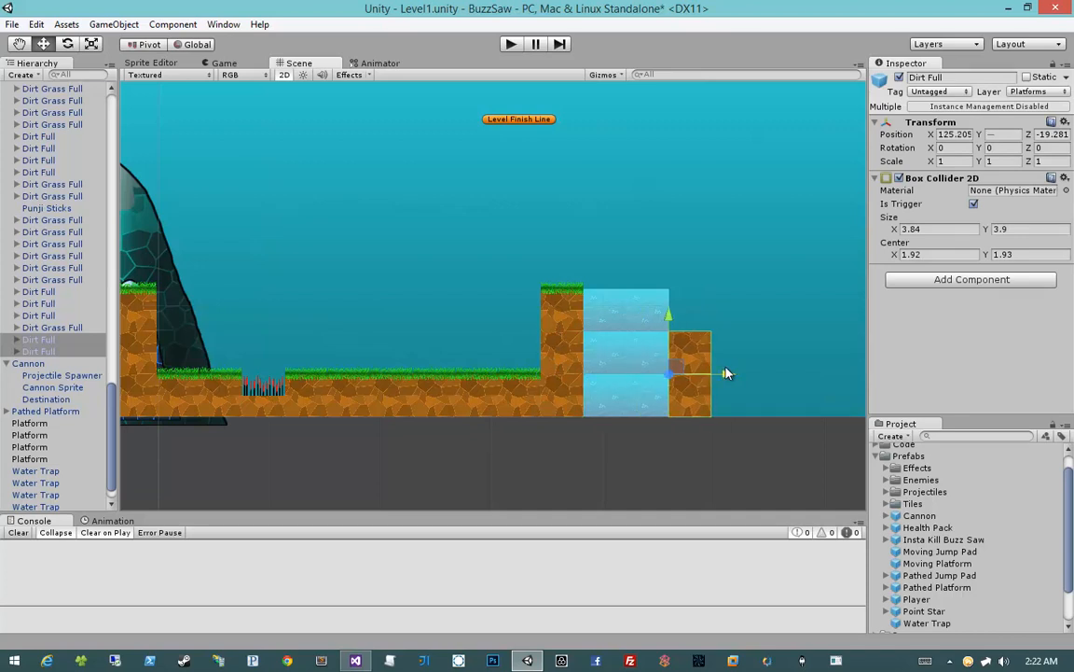
pyautogui.moveTo(748, 355); pyautogui.dragTo(732, 377, button='middle')
pyautogui.click(732, 377)
pyautogui.click(674, 377)
pyautogui.hotkey('ctrl', 'd')
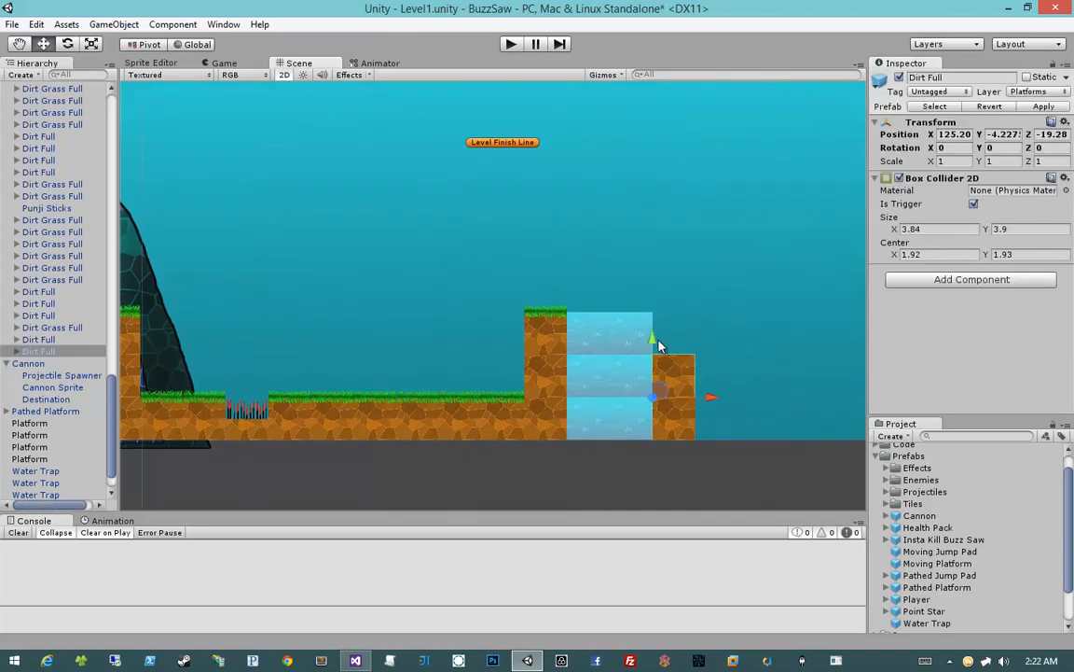
pyautogui.keyDown('ctrl'); pyautogui.moveTo(655, 341); pyautogui.dragTo(650, 294); pyautogui.keyUp('ctrl')
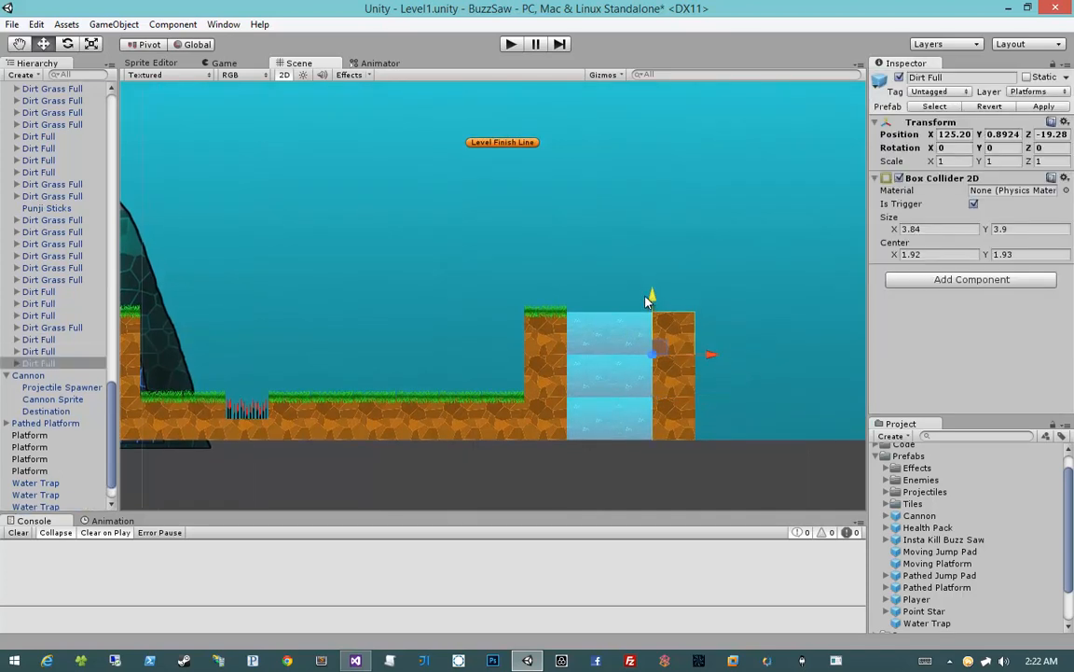
# Cap the dirt column beyond the water with a copied Dirt Grass Full tile one tile above the water surface
pyautogui.click(534, 334)
pyautogui.hotkey('ctrl', 'd')
pyautogui.keyDown('ctrl'); pyautogui.moveTo(533, 334); pyautogui.dragTo(661, 306); pyautogui.keyUp('ctrl')
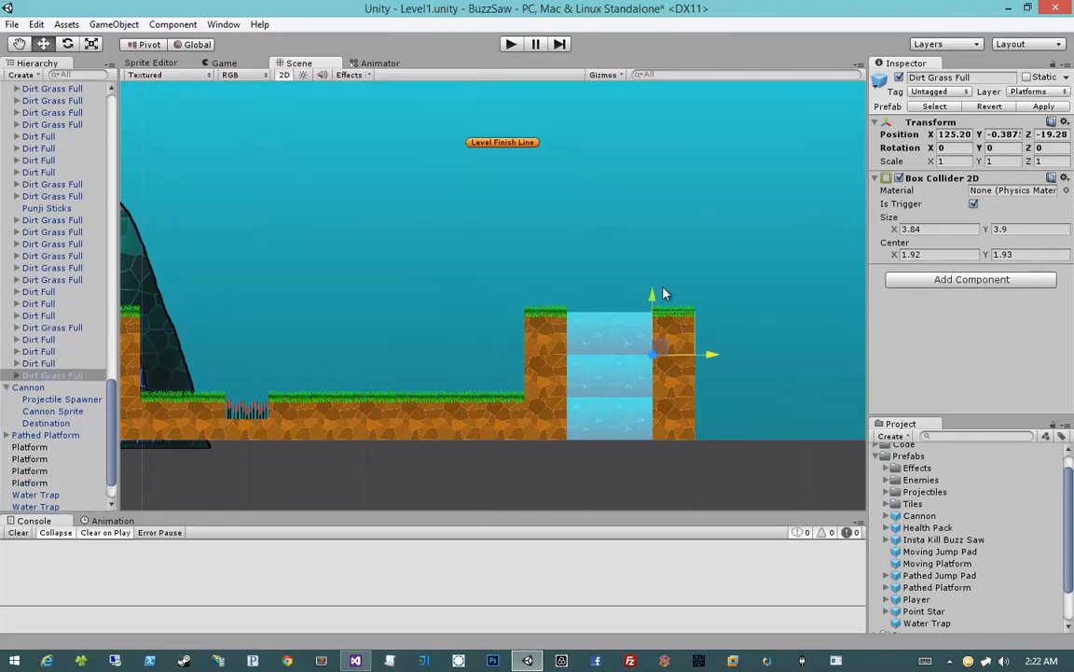
pyautogui.keyDown('ctrl'); pyautogui.moveTo(643, 247); pyautogui.dragTo(642, 257); pyautogui.keyUp('ctrl')
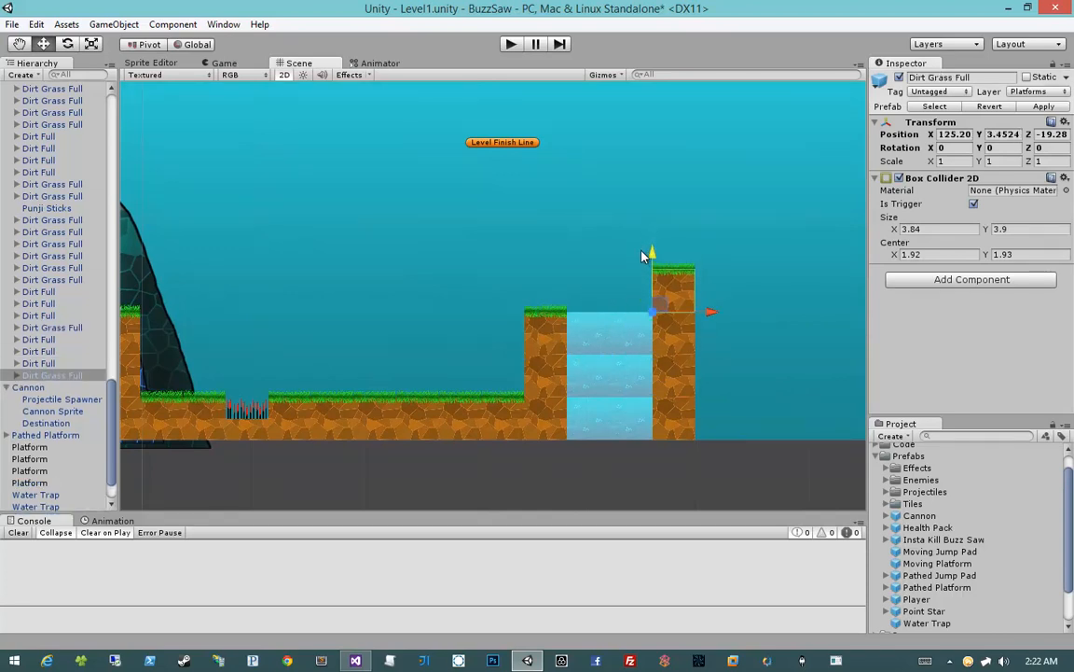
# Widen the column beyond the water to two tiles by duplicating its grass cap and three Dirt Full tiles
pyautogui.hotkey('ctrl', 'd')
pyautogui.moveTo(710, 312); pyautogui.dragTo(652, 434)
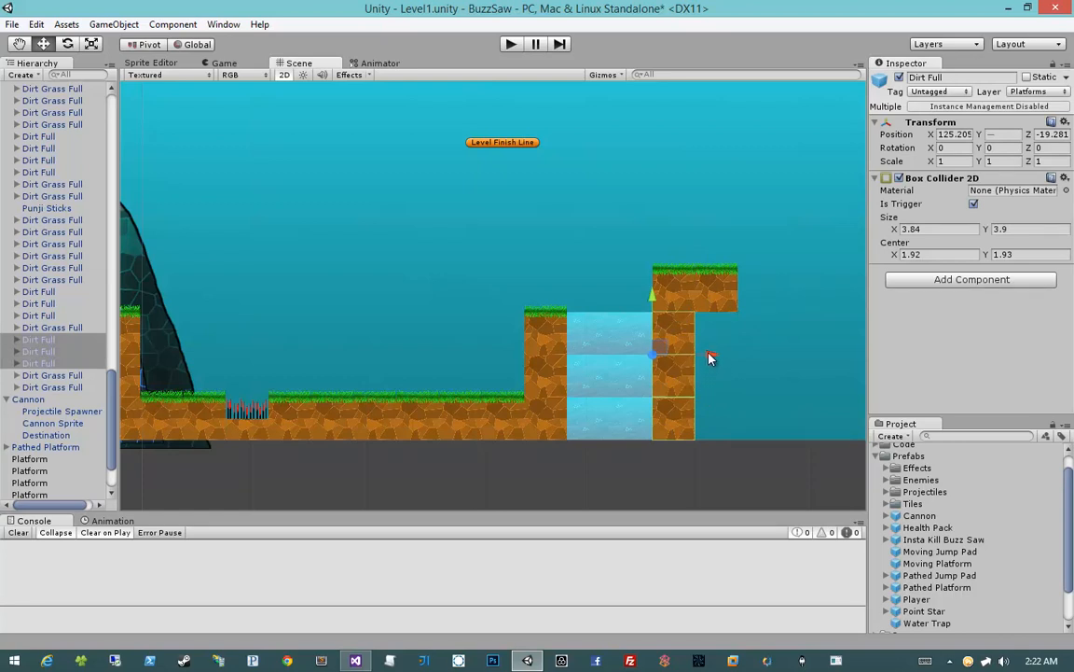
pyautogui.hotkey('ctrl', 'd')
pyautogui.moveTo(709, 364); pyautogui.dragTo(758, 441)
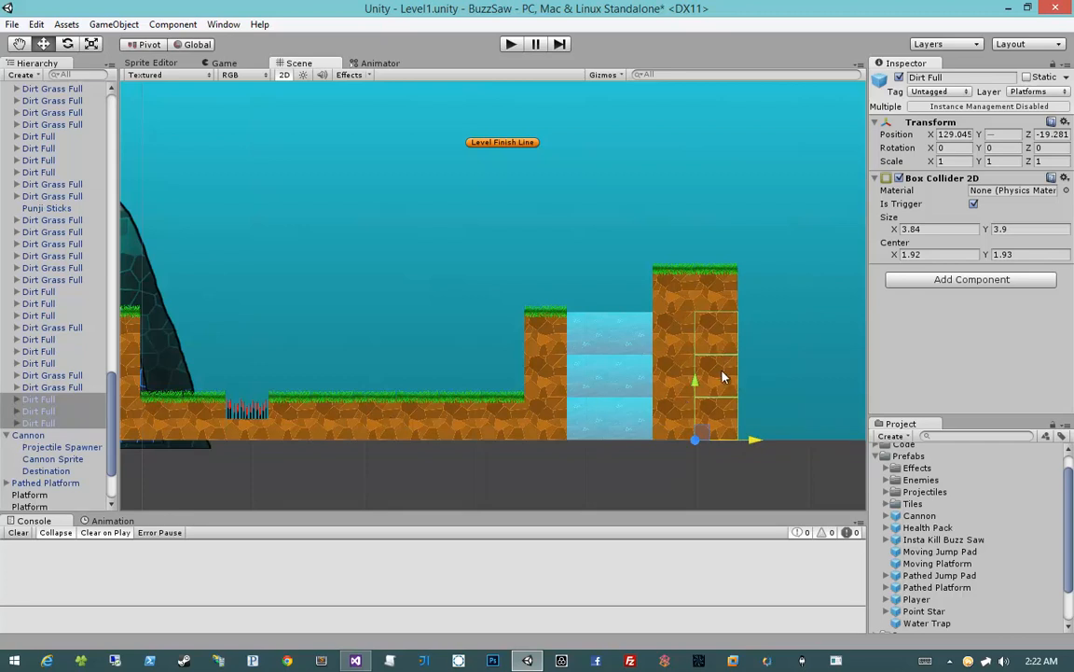
pyautogui.click(690, 336)
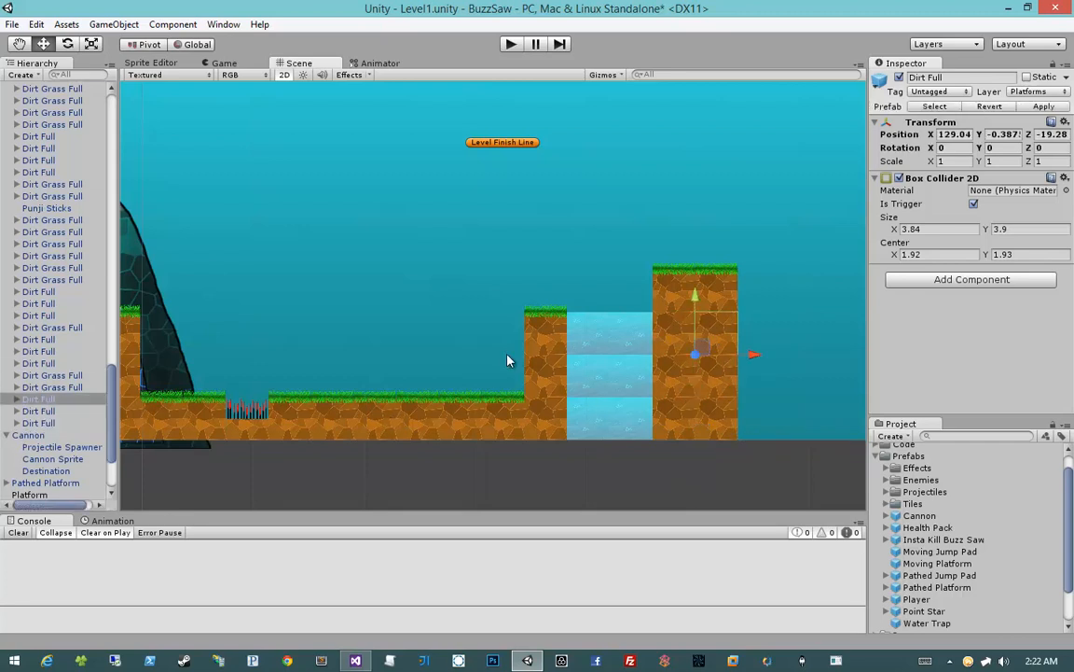
# Examine the level layout from Checkpoint 1 to the newly built ground and the dirt mound around the tall wall
pyautogui.scroll(-4, 508, 359)
pyautogui.moveTo(414, 351); pyautogui.dragTo(627, 354, button='middle')
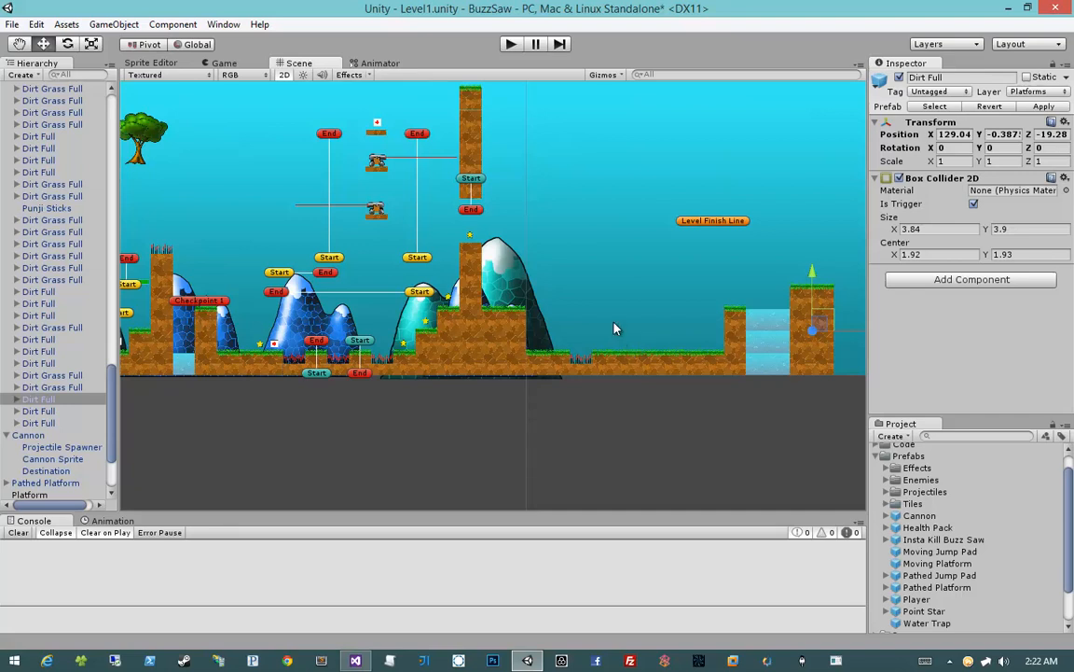
pyautogui.moveTo(612, 327); pyautogui.dragTo(577, 343, button='middle')
pyautogui.click(587, 351)
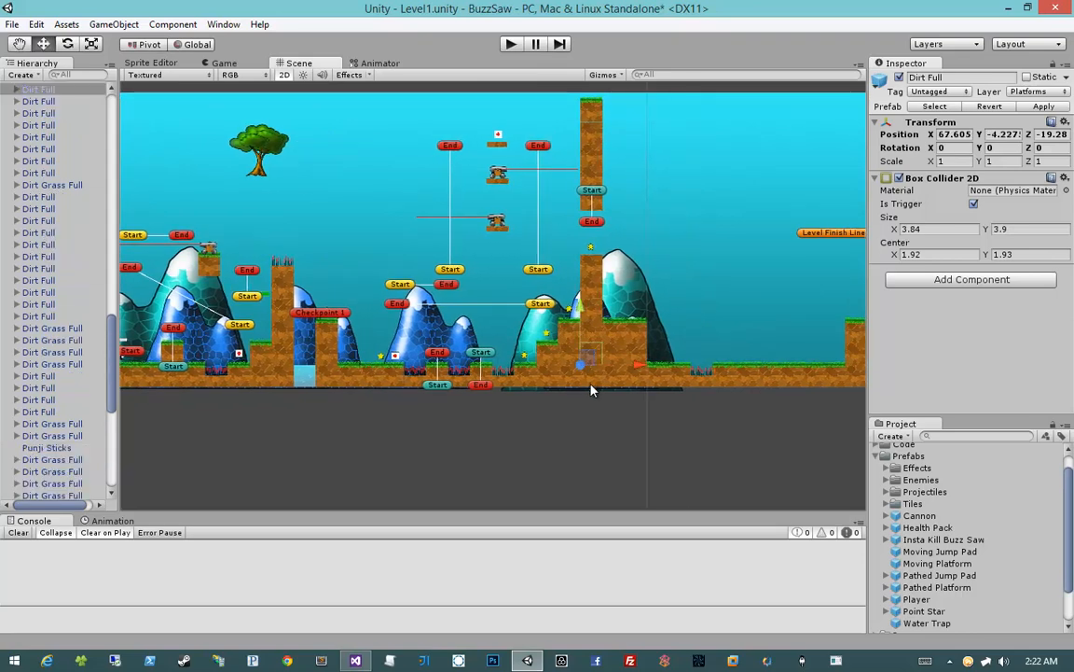
pyautogui.click(590, 382)
pyautogui.click(613, 373)
pyautogui.click(613, 353)
pyautogui.click(644, 304)
pyautogui.scroll(5, 645, 310)
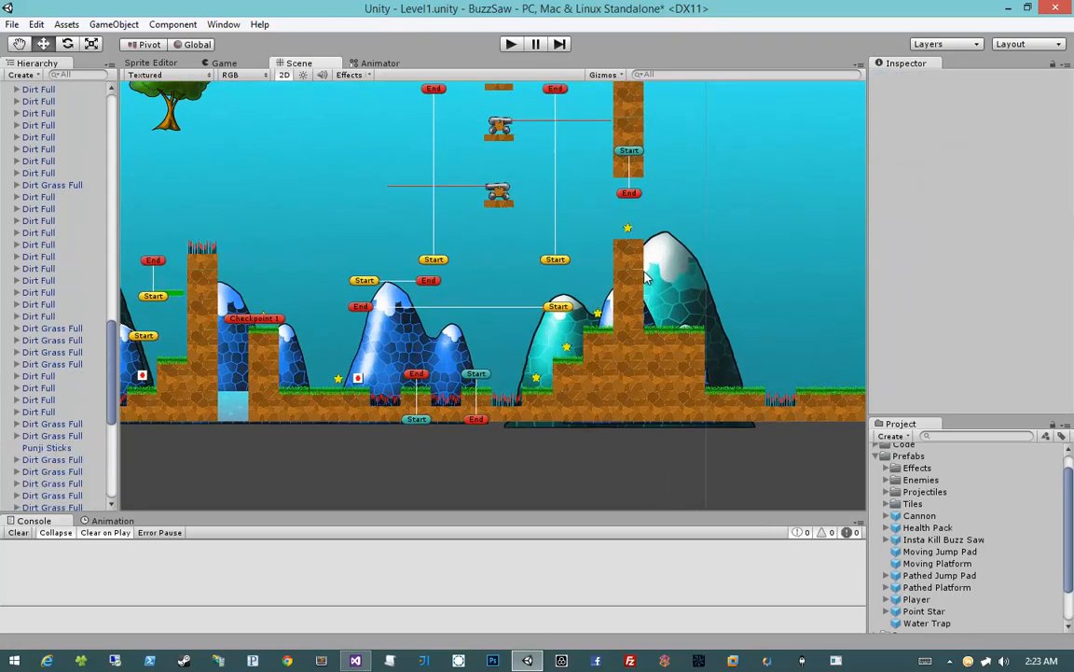
# Replace the top Dirt Full tile of the tall wall's lower section with a copied Dirt Grass Full tile
pyautogui.moveTo(708, 272); pyautogui.dragTo(523, 271, button='middle')
pyautogui.click(476, 244)
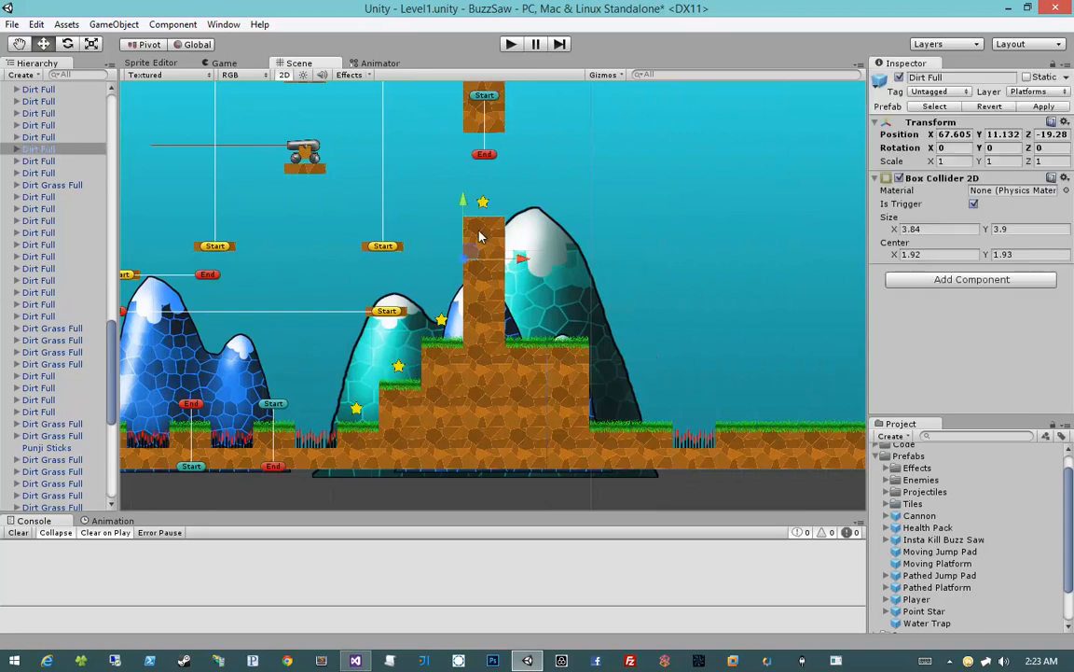
pyautogui.press('Delete')
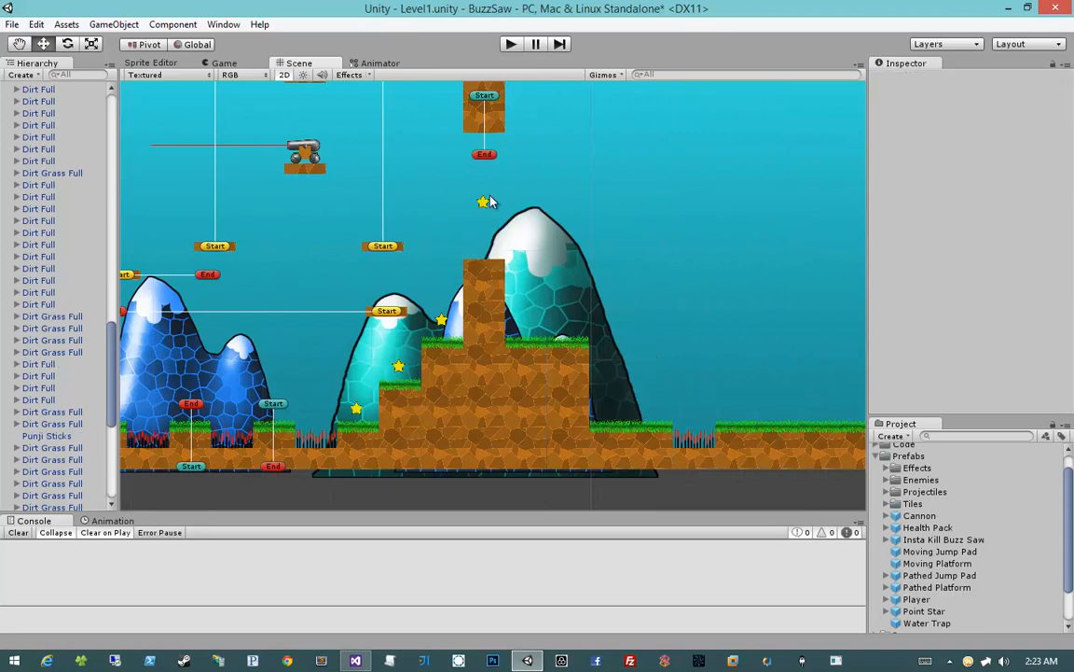
pyautogui.click(539, 356)
pyautogui.moveTo(518, 379); pyautogui.dragTo(477, 255)
pyautogui.click(616, 494)
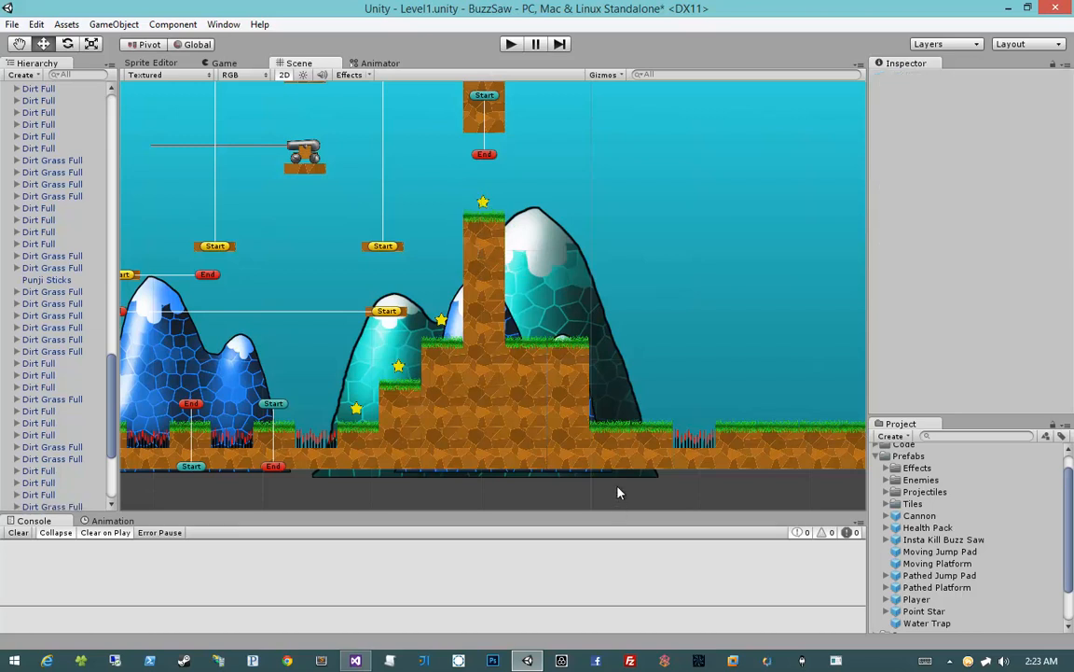
pyautogui.moveTo(790, 374); pyautogui.dragTo(525, 367, button='middle')
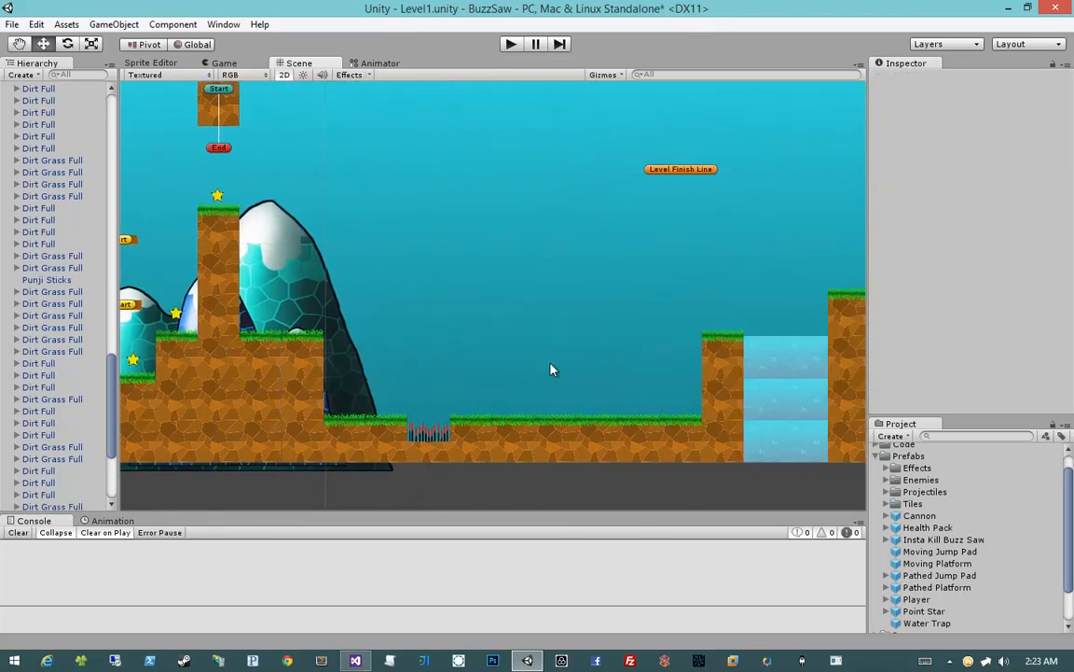
# Place a copied Dirt Grass Full tile against the far side of the two-tile-wide column, two tiles below its top
pyautogui.moveTo(696, 364); pyautogui.dragTo(524, 364, button='middle')
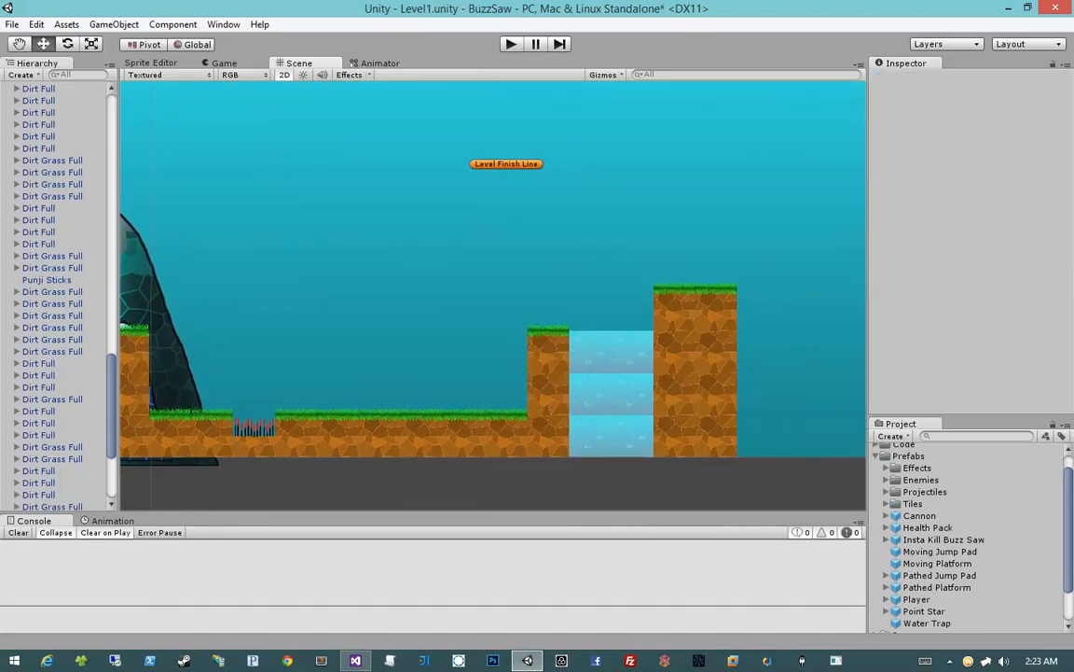
pyautogui.click(671, 386)
pyautogui.moveTo(794, 360); pyautogui.dragTo(722, 341, button='middle')
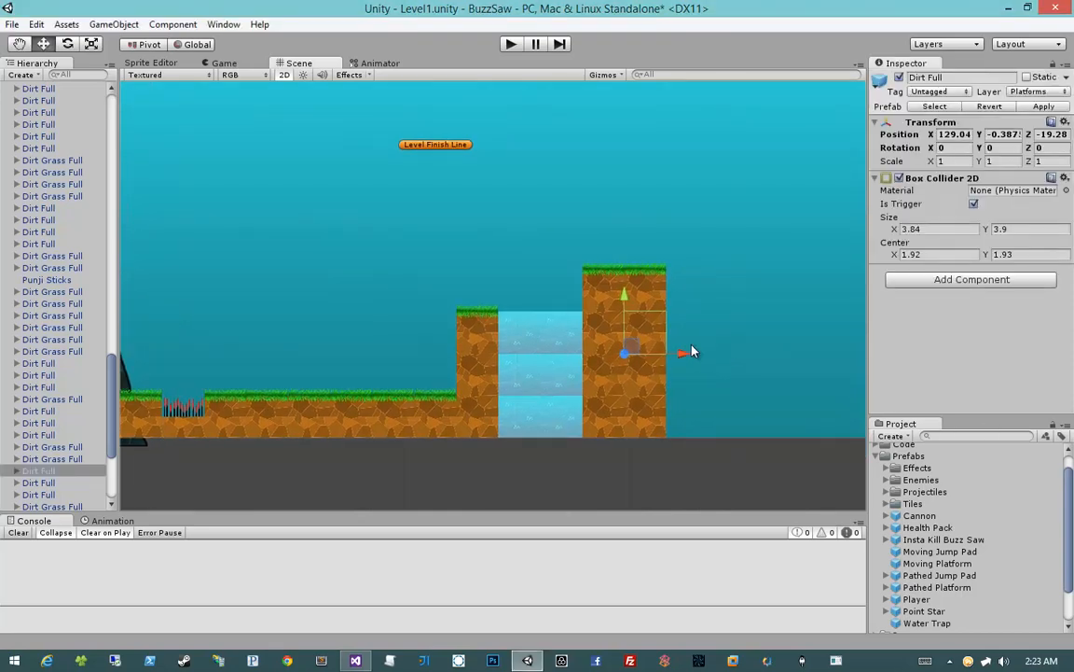
pyautogui.click(639, 328)
pyautogui.click(652, 373)
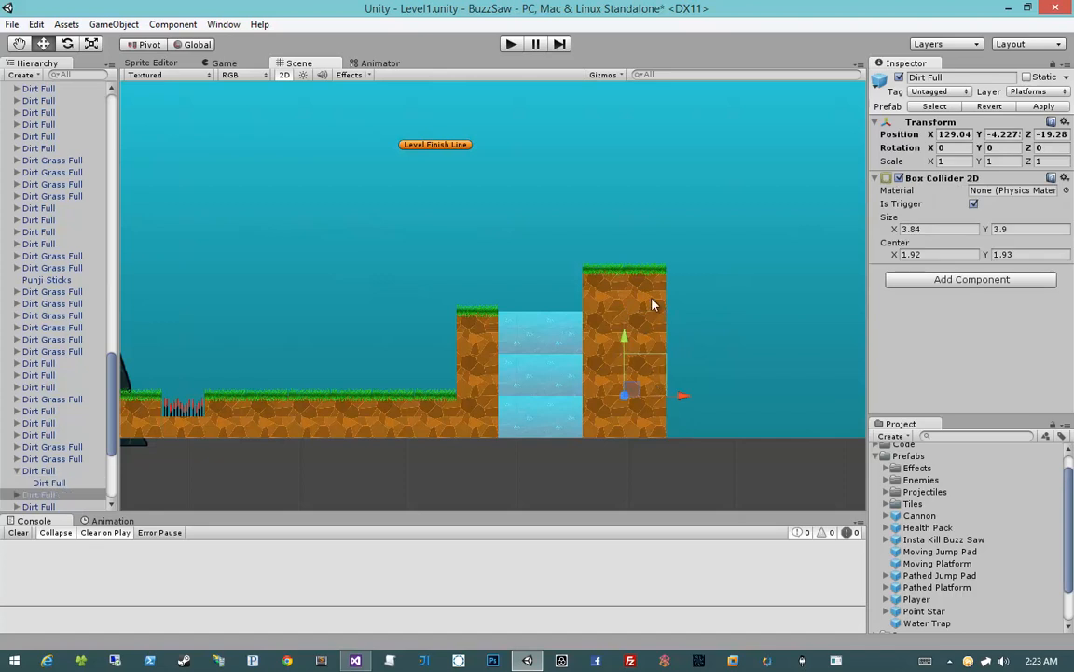
pyautogui.click(651, 298)
pyautogui.hotkey('ctrl', 'd')
pyautogui.moveTo(638, 299); pyautogui.dragTo(732, 398)
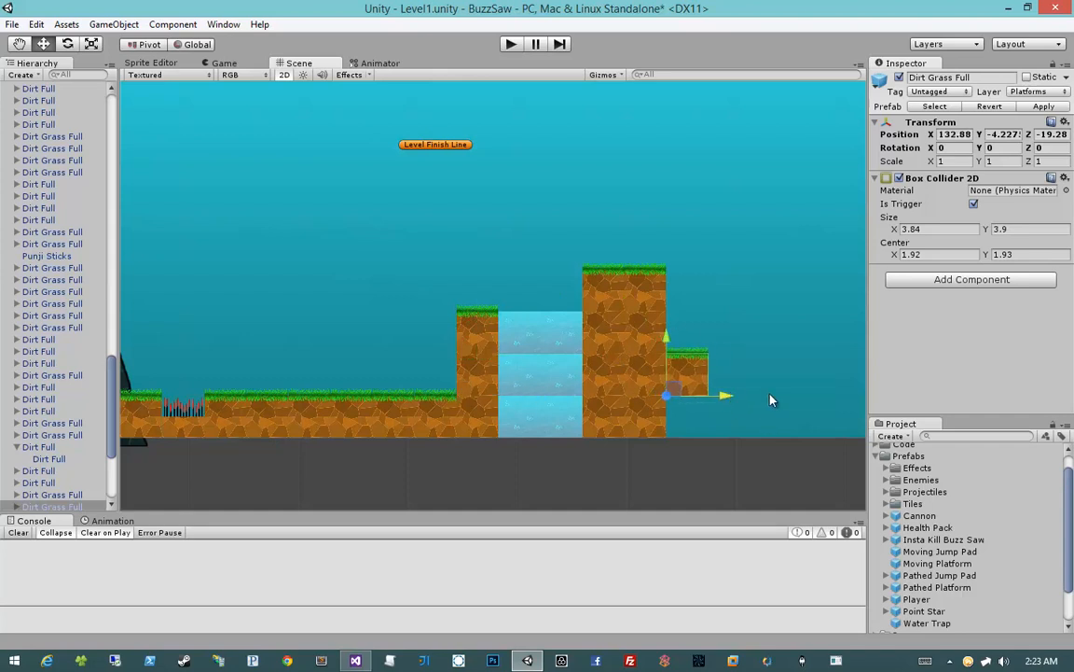
# Duplicate the column's bottom Dirt Full tile and place the copy beneath the new grass step
pyautogui.moveTo(628, 452); pyautogui.dragTo(578, 444, button='middle')
pyautogui.click(606, 413)
pyautogui.hotkey('ctrl', 'd')
pyautogui.moveTo(633, 431); pyautogui.dragTo(678, 433)
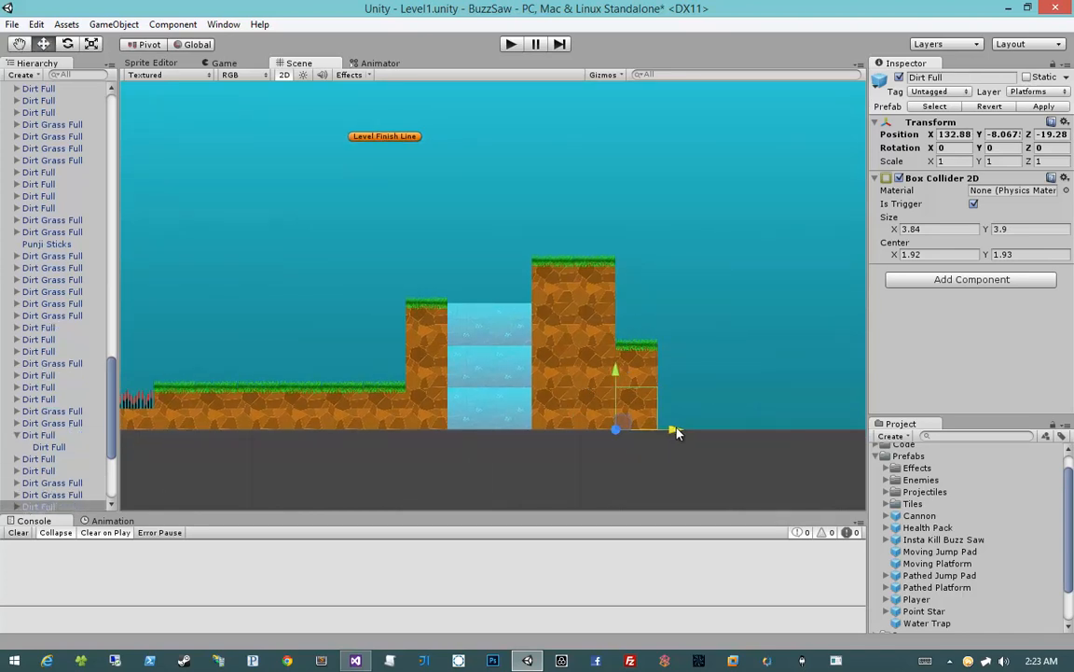
# Extend the ground beyond the step with three copied Dirt Grass Full tiles at the lowest level
pyautogui.moveTo(690, 417); pyautogui.dragTo(641, 407, button='middle')
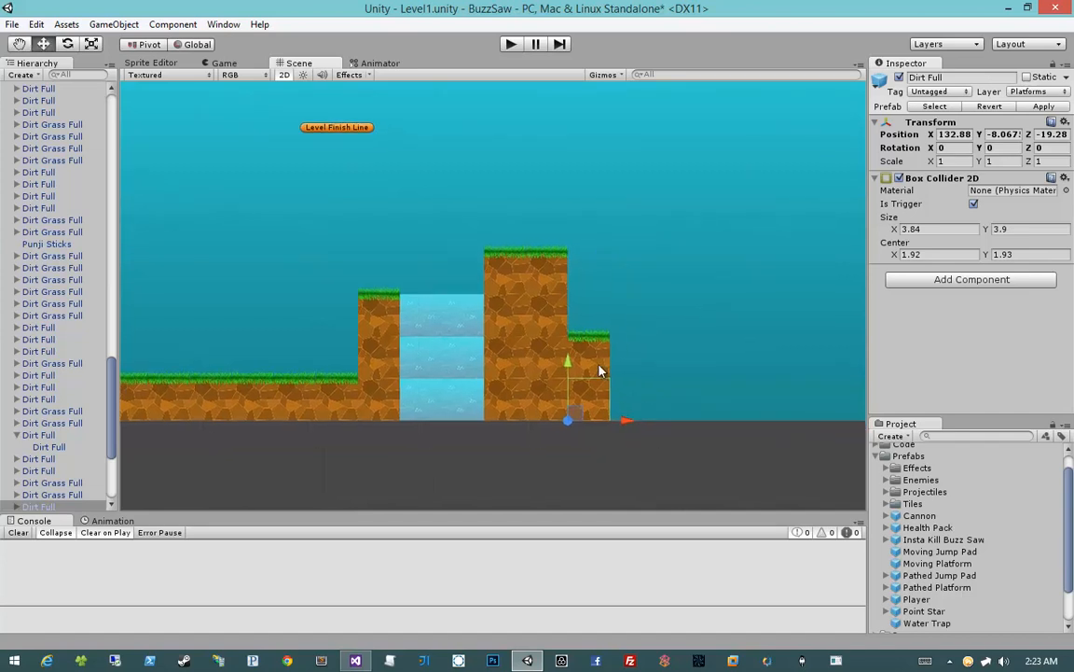
pyautogui.click(598, 368)
pyautogui.hotkey('ctrl', 'd')
pyautogui.moveTo(576, 375); pyautogui.dragTo(616, 420)
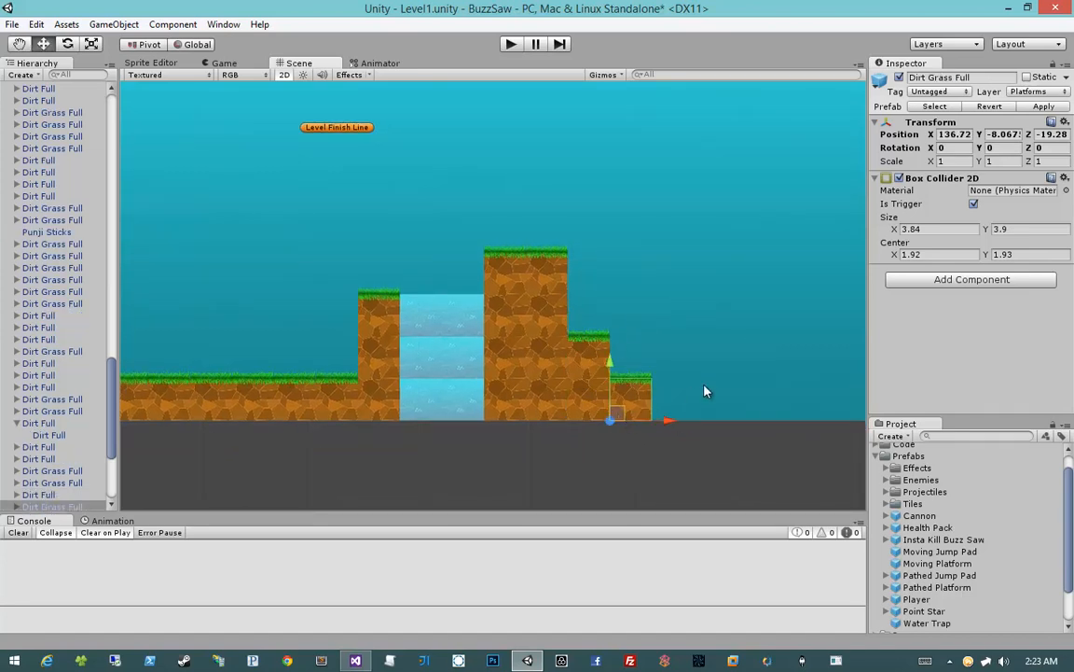
pyautogui.moveTo(702, 389); pyautogui.dragTo(628, 381, button='middle')
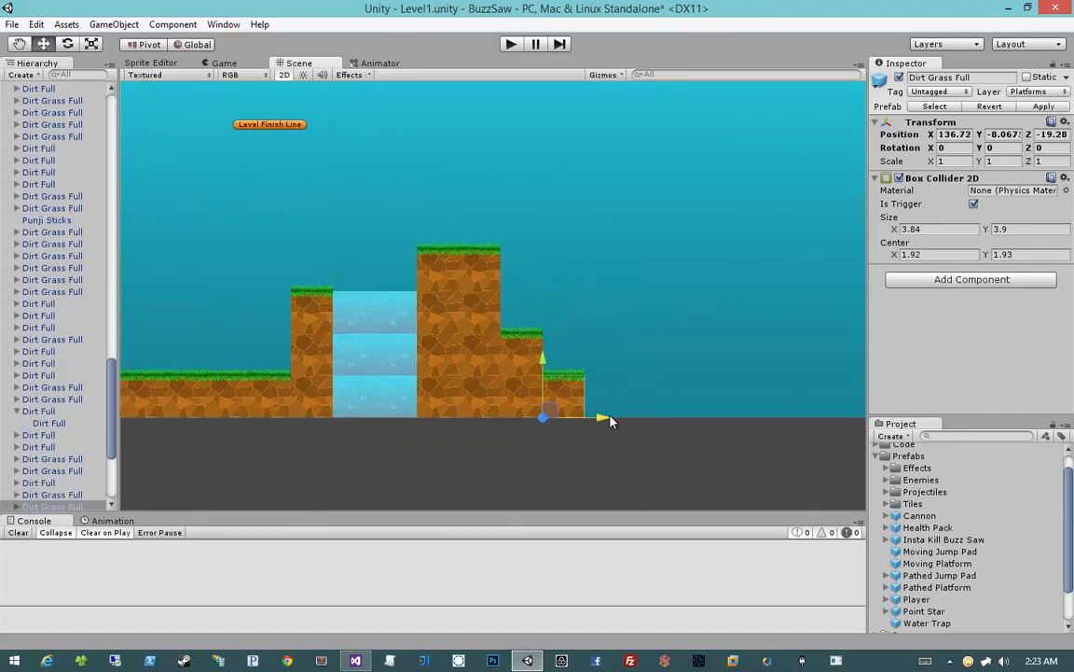
pyautogui.moveTo(599, 420); pyautogui.dragTo(683, 420)
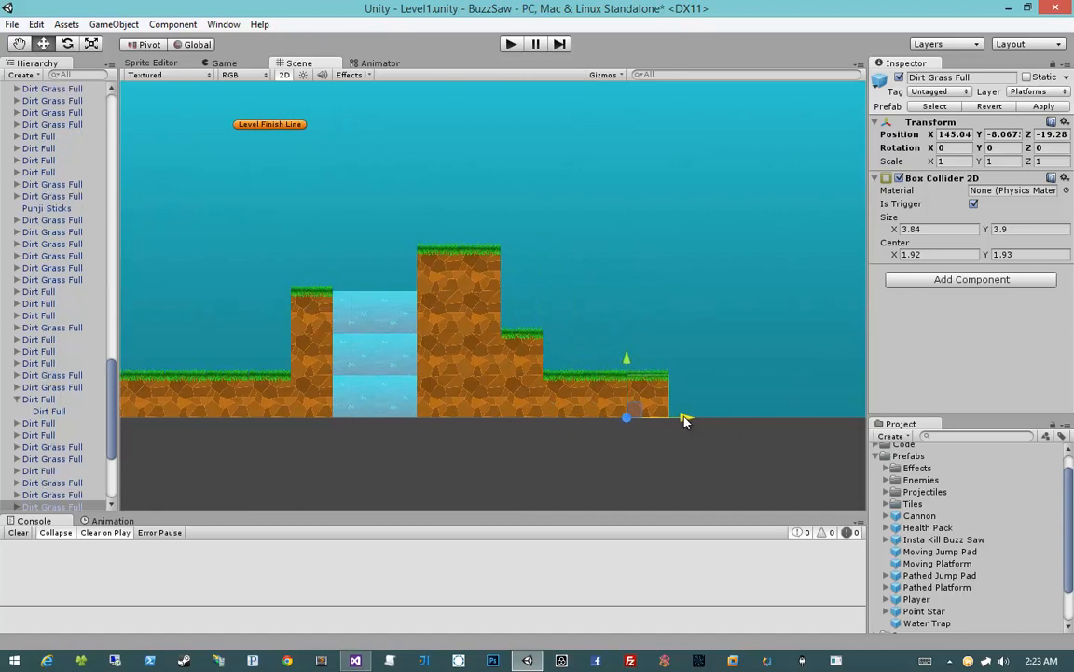
# Copy two stacked Dirt Full tiles from the two-tile-wide column to the end of the low ground
pyautogui.moveTo(684, 419)
pyautogui.mouseDown(button='middle')
pyautogui.moveTo(696, 404)
pyautogui.moveTo(683, 404)
pyautogui.mouseUp(button='middle')
pyautogui.click(433, 395)
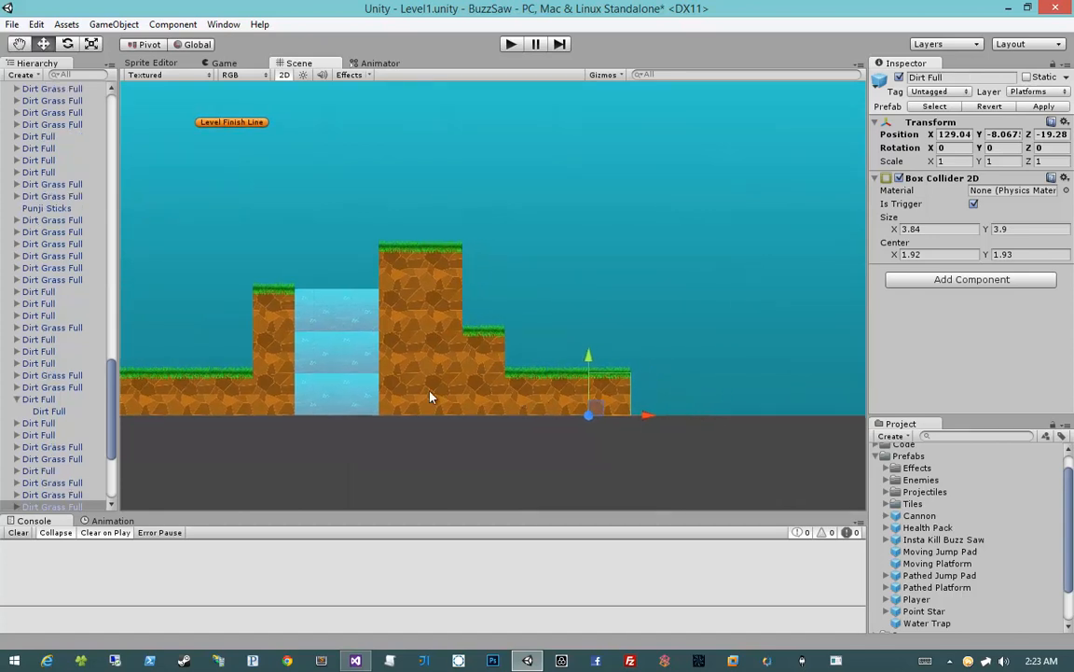
pyautogui.keyDown('shift'); pyautogui.click(440, 361); pyautogui.keyUp('shift')
pyautogui.moveTo(480, 381); pyautogui.dragTo(690, 380)
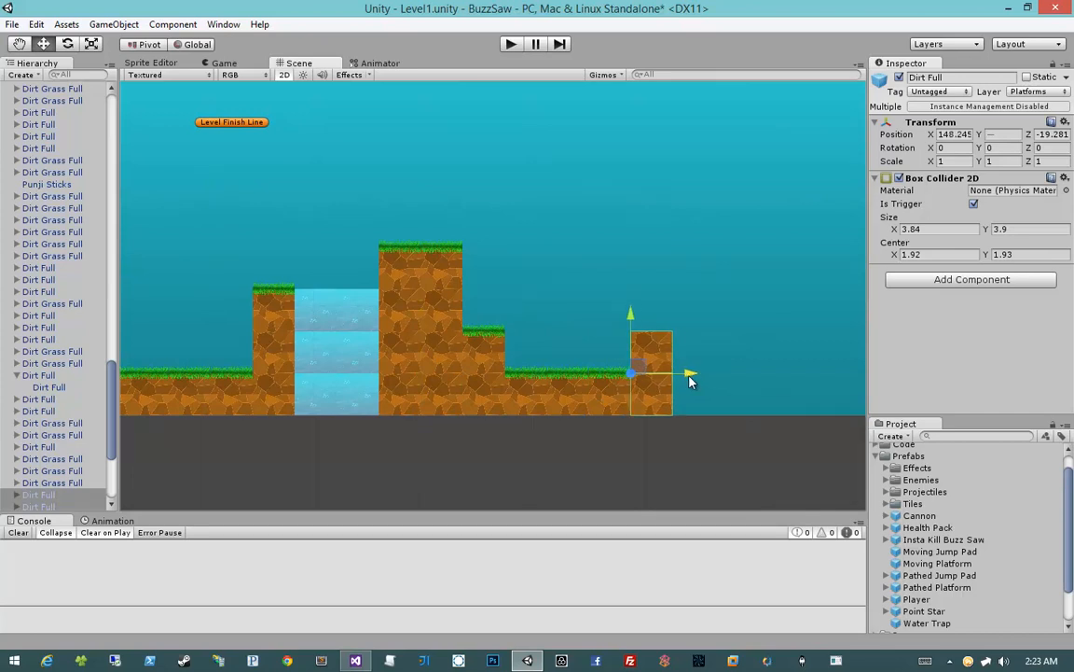
pyautogui.click(710, 451)
pyautogui.scroll(-2, 942, 569)
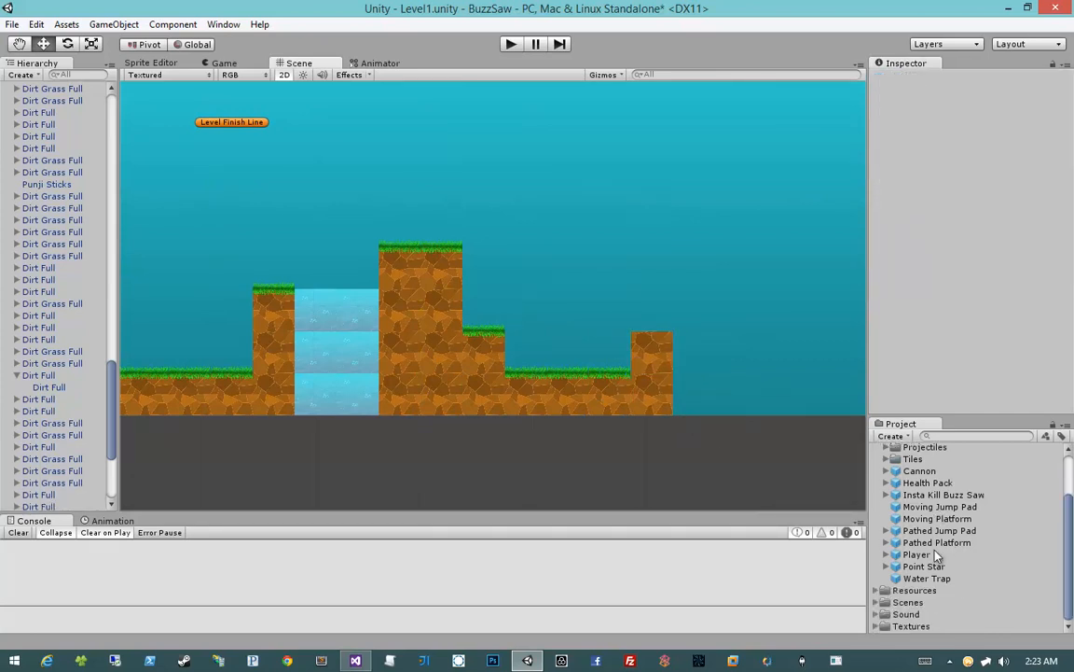
# Place a copied Dirt Grass Full tile at ground level directly beyond the two-tile-high dirt block
pyautogui.click(619, 377)
pyautogui.hotkey('ctrl', 'd')
pyautogui.moveTo(643, 414); pyautogui.dragTo(728, 424)
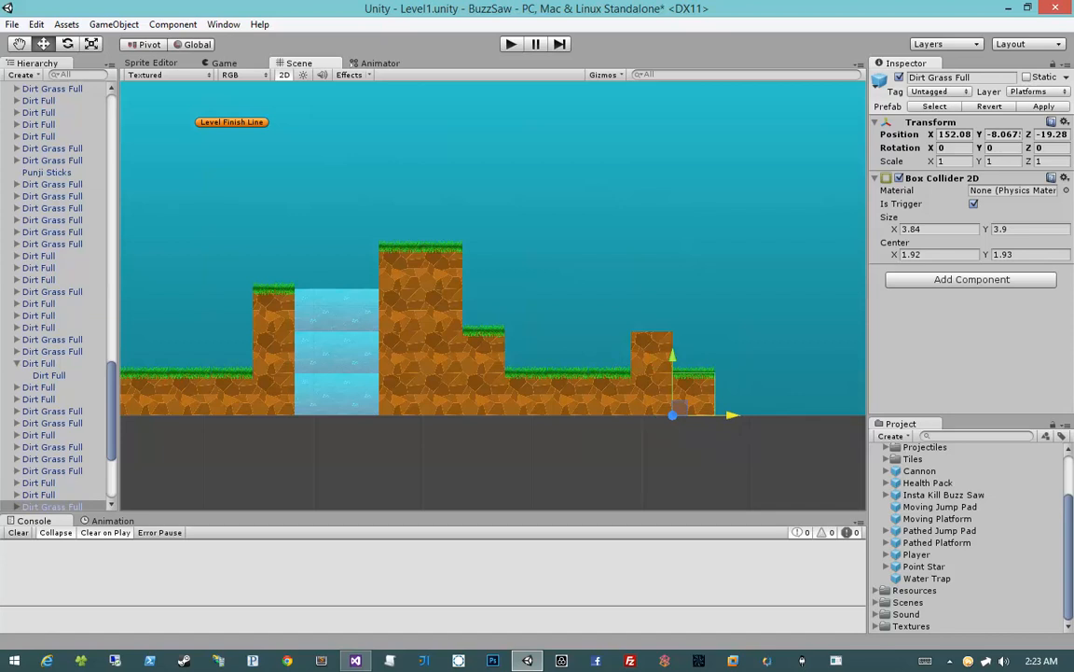
# Copy three stacked Dirt Full tiles from the column beside the water to the end of the ground
pyautogui.click(401, 387)
pyautogui.keyDown('shift'); pyautogui.click(406, 356); pyautogui.keyUp('shift')
pyautogui.keyDown('shift'); pyautogui.click(405, 306); pyautogui.keyUp('shift')
pyautogui.hotkey('ctrl', 'd')
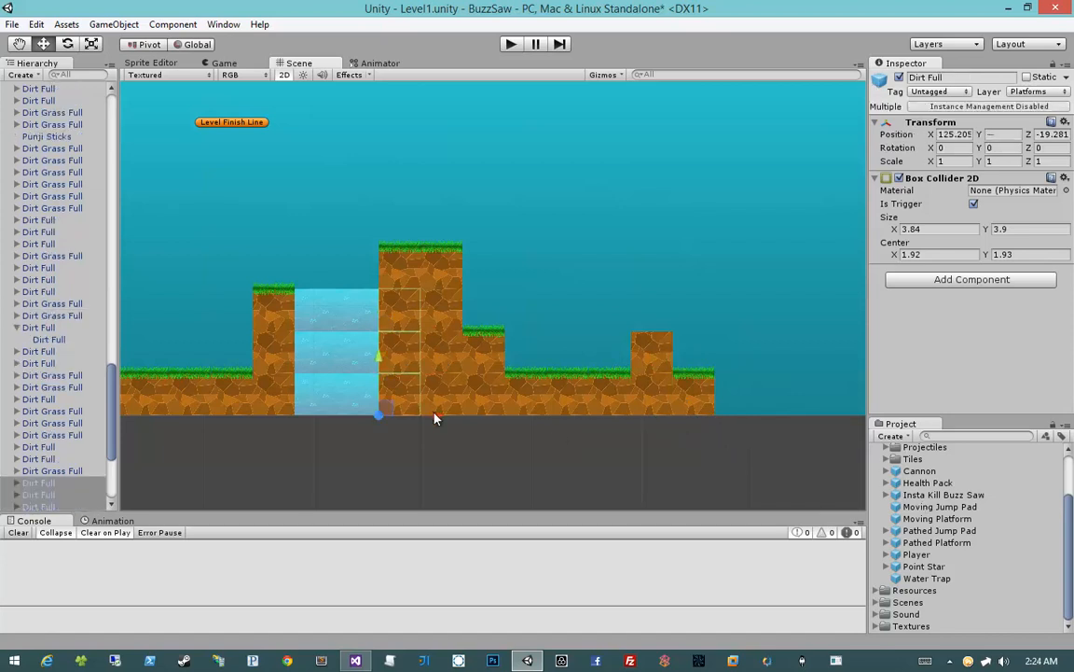
pyautogui.moveTo(434, 418); pyautogui.dragTo(770, 416)
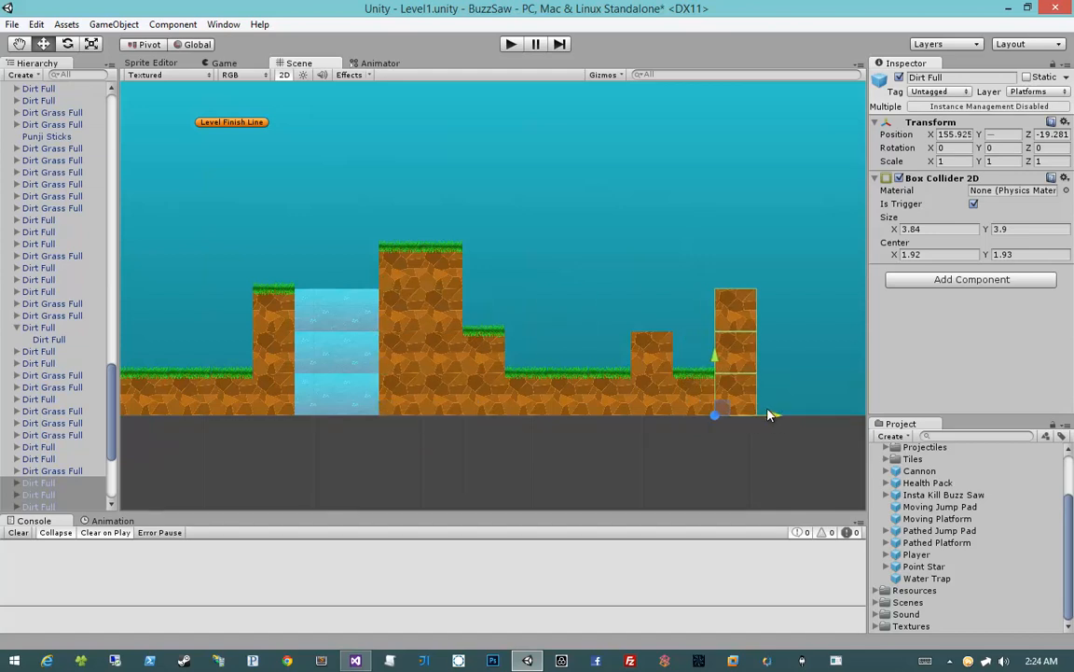
# Raise the end column to five tiles with a copied Dirt Full tile and a copied Dirt Grass Full cap
pyautogui.click(660, 282)
pyautogui.click(734, 311)
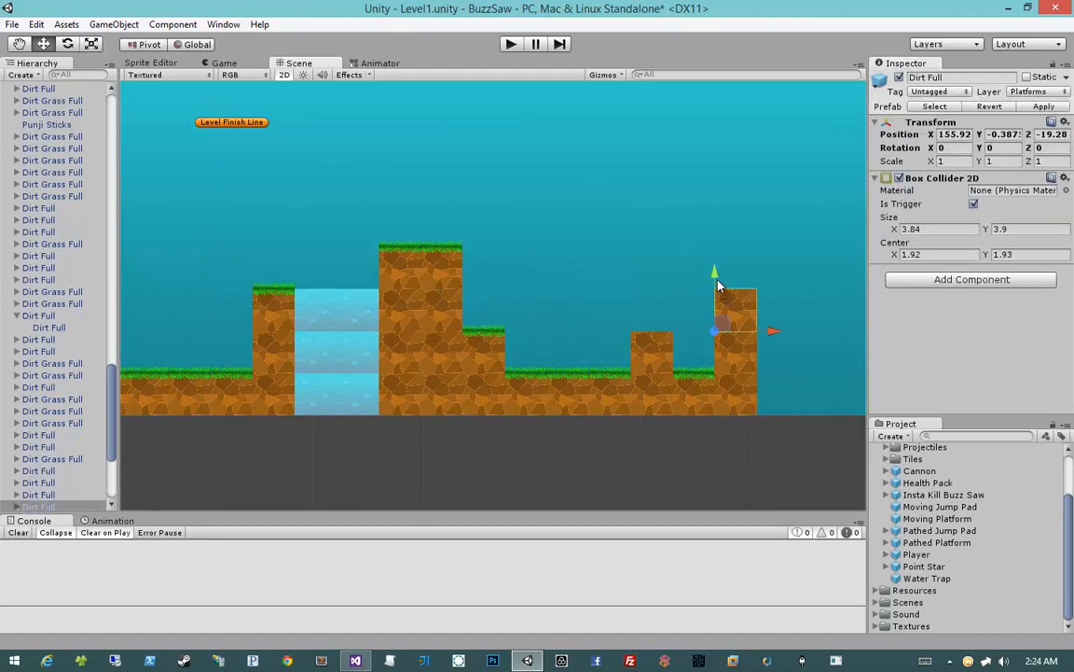
pyautogui.moveTo(718, 285); pyautogui.dragTo(718, 244)
pyautogui.click(476, 351)
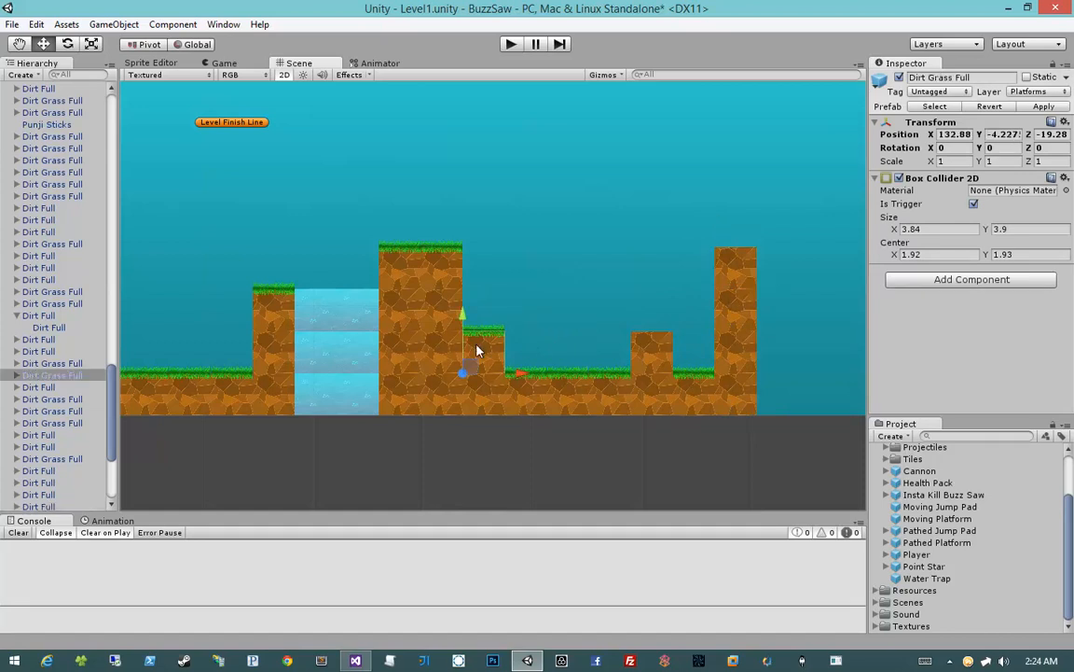
pyautogui.moveTo(476, 350); pyautogui.dragTo(728, 246)
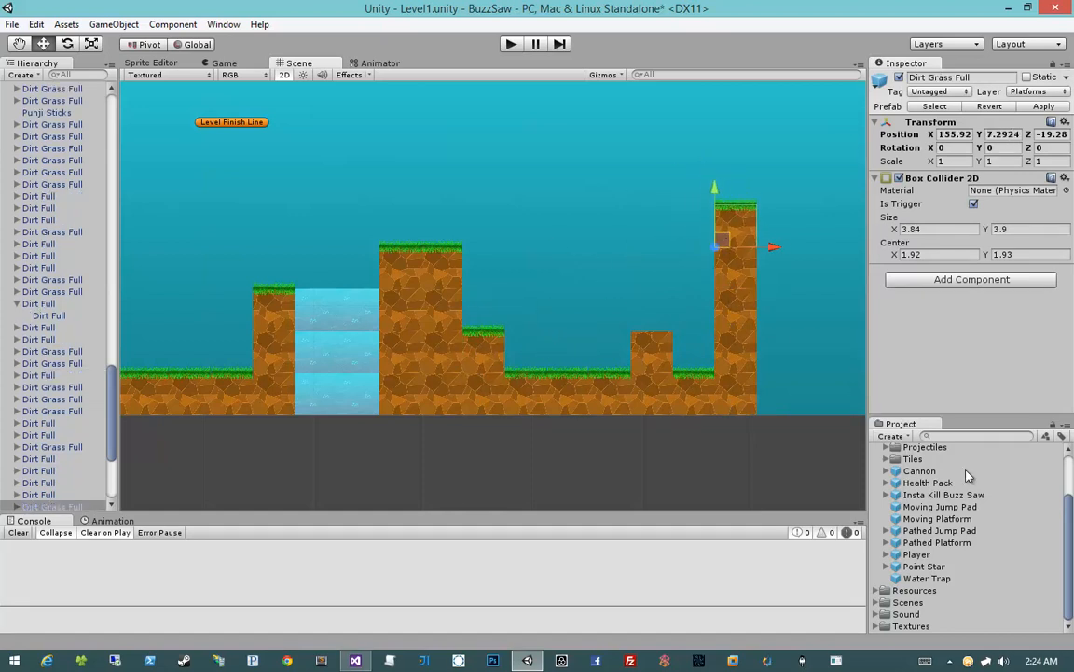
# Add the Tube sprite from Texture Atlas Main in the gap between the low dirt block and the tall end column
pyautogui.click(877, 626)
pyautogui.scroll(-2, 878, 625)
pyautogui.click(893, 626)
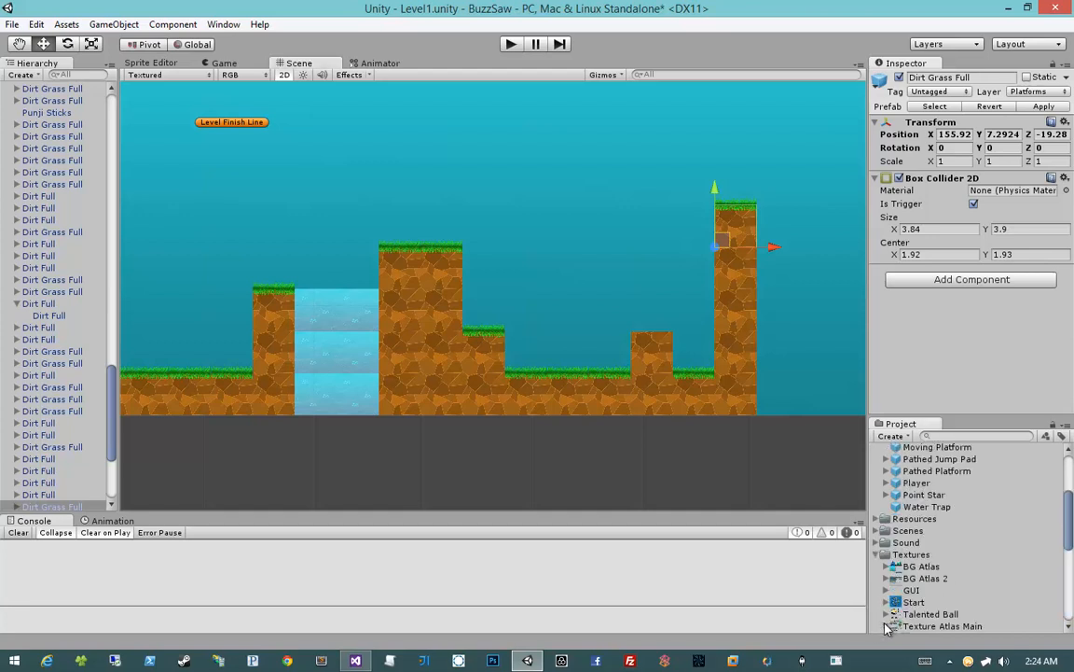
pyautogui.scroll(-5, 894, 610)
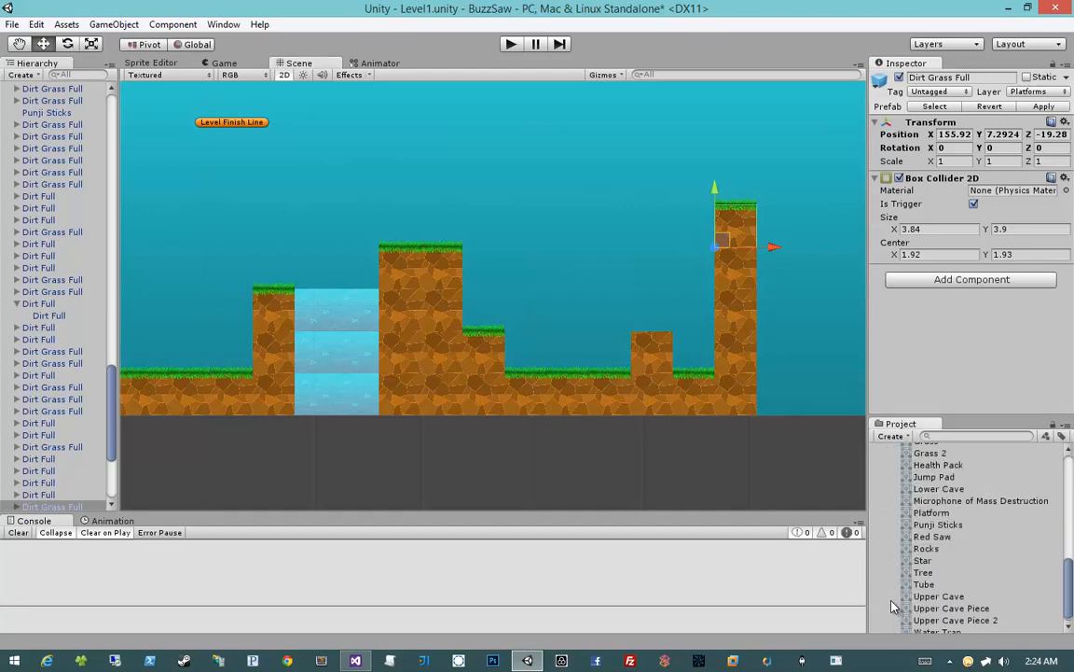
pyautogui.scroll(-1, 894, 607)
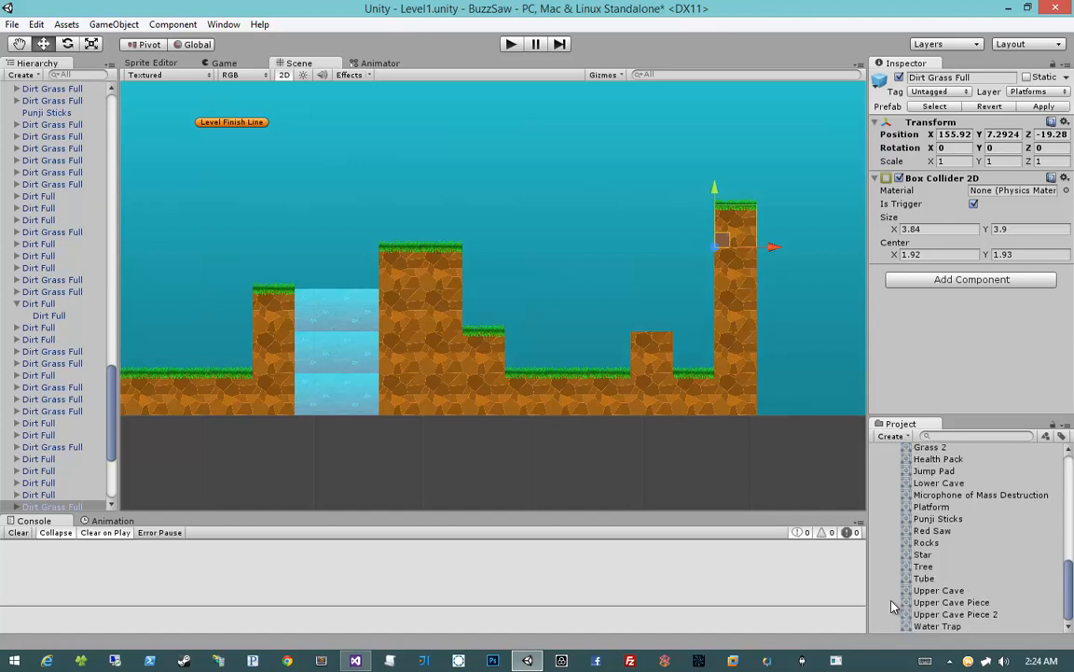
pyautogui.moveTo(923, 578); pyautogui.dragTo(693, 361)
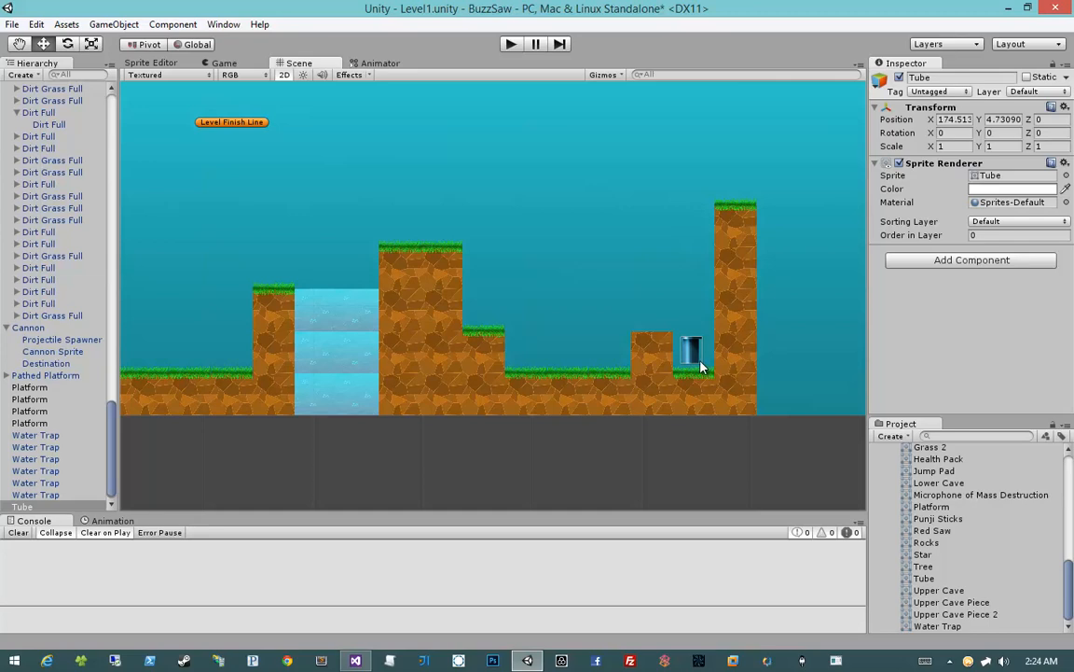
# Enlarge the tube uniformly to a scale of about 1.86 and seat its base on the grass tile
pyautogui.press('e')
pyautogui.press('r')
pyautogui.moveTo(694, 366)
pyautogui.mouseDown()
pyautogui.moveTo(676, 323)
pyautogui.moveTo(695, 360)
pyautogui.mouseUp()
pyautogui.press('w')
pyautogui.scroll(12, 757, 405)
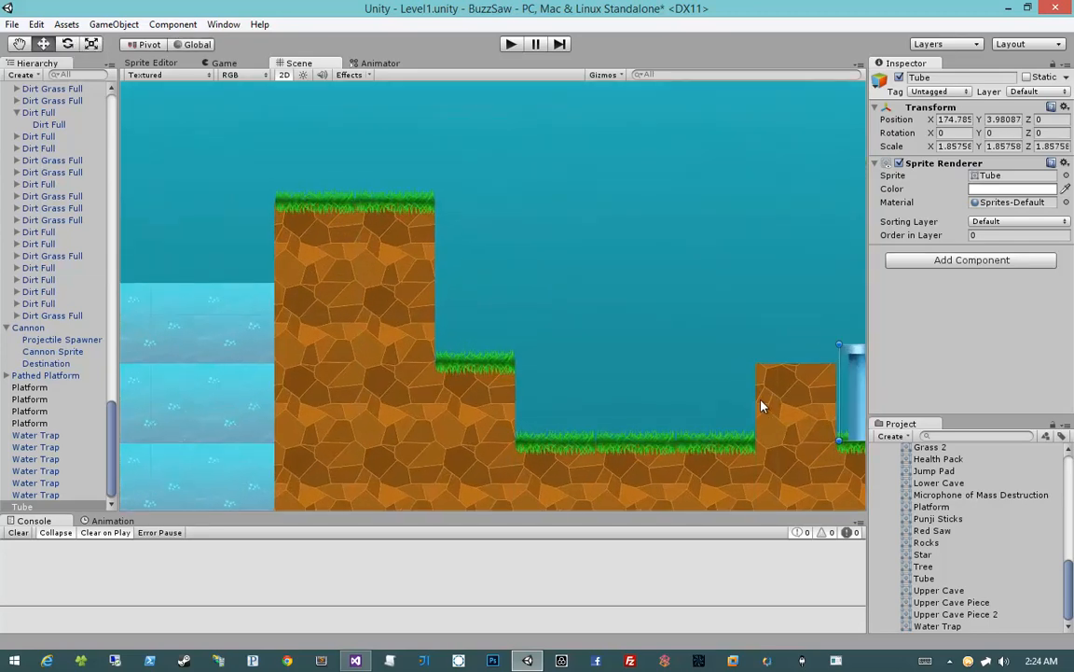
pyautogui.moveTo(763, 404); pyautogui.dragTo(511, 355, button='middle')
pyautogui.moveTo(621, 343); pyautogui.dragTo(626, 353)
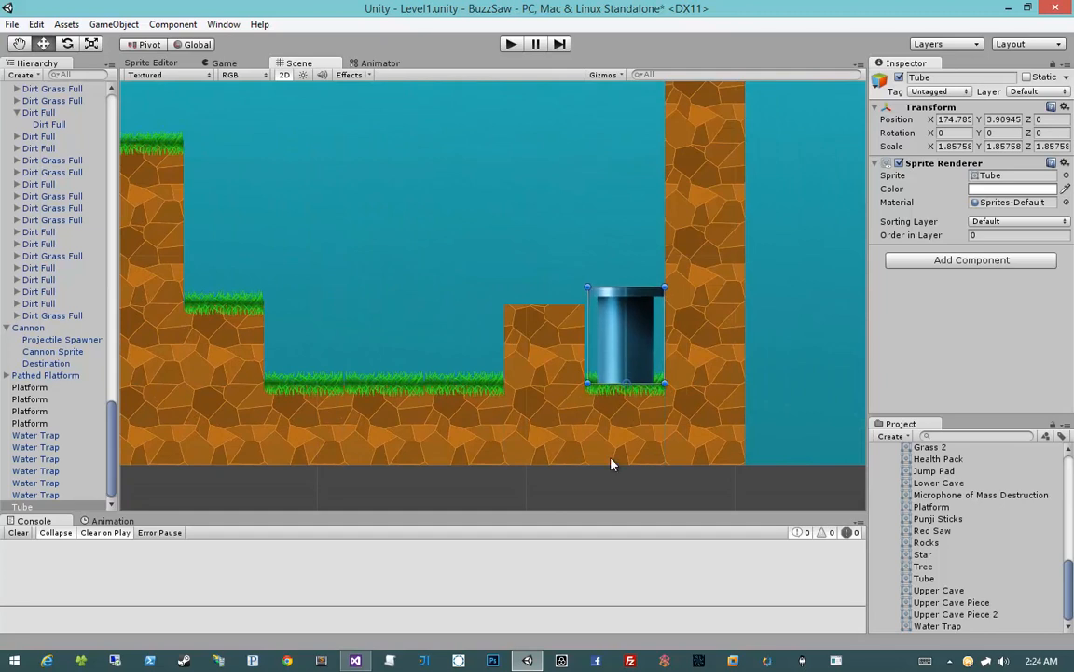
pyautogui.click(623, 496)
# Reduce the tube's uniform scale to about 1.49 so that it fits within the one-tile gap
pyautogui.scroll(-6, 620, 480)
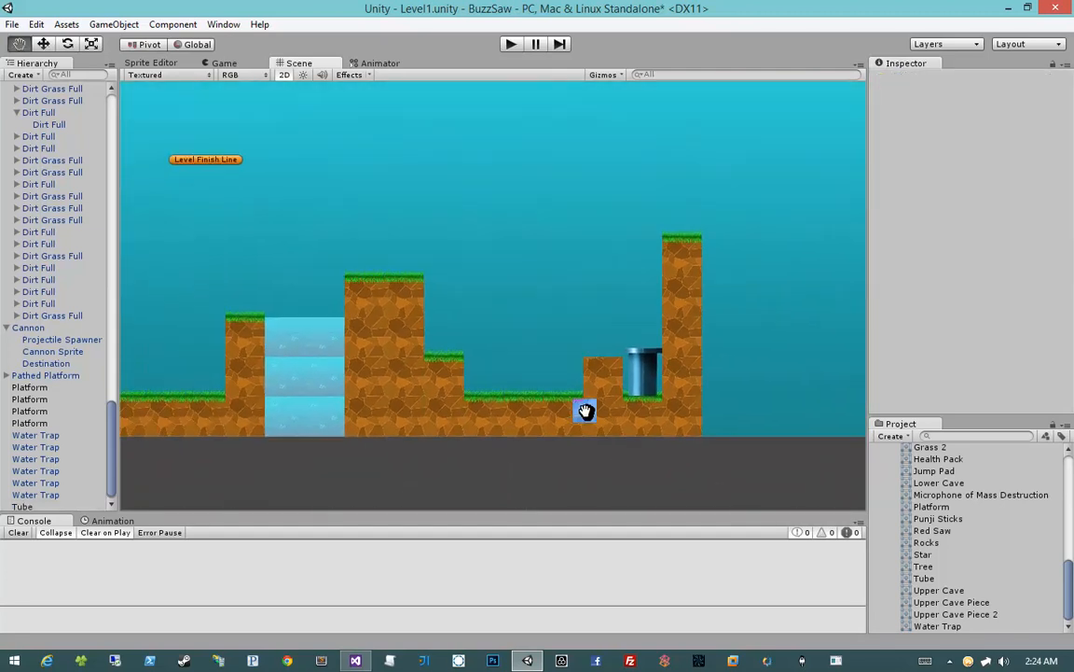
pyautogui.click(642, 375)
pyautogui.scroll(4, 653, 383)
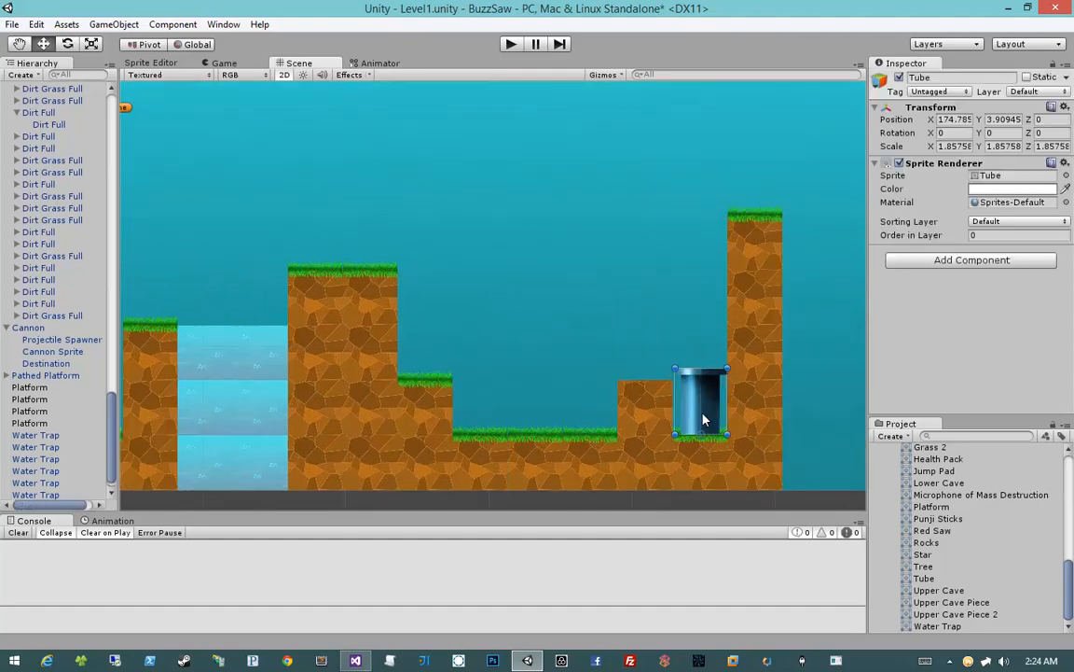
pyautogui.press('e')
pyautogui.press('r')
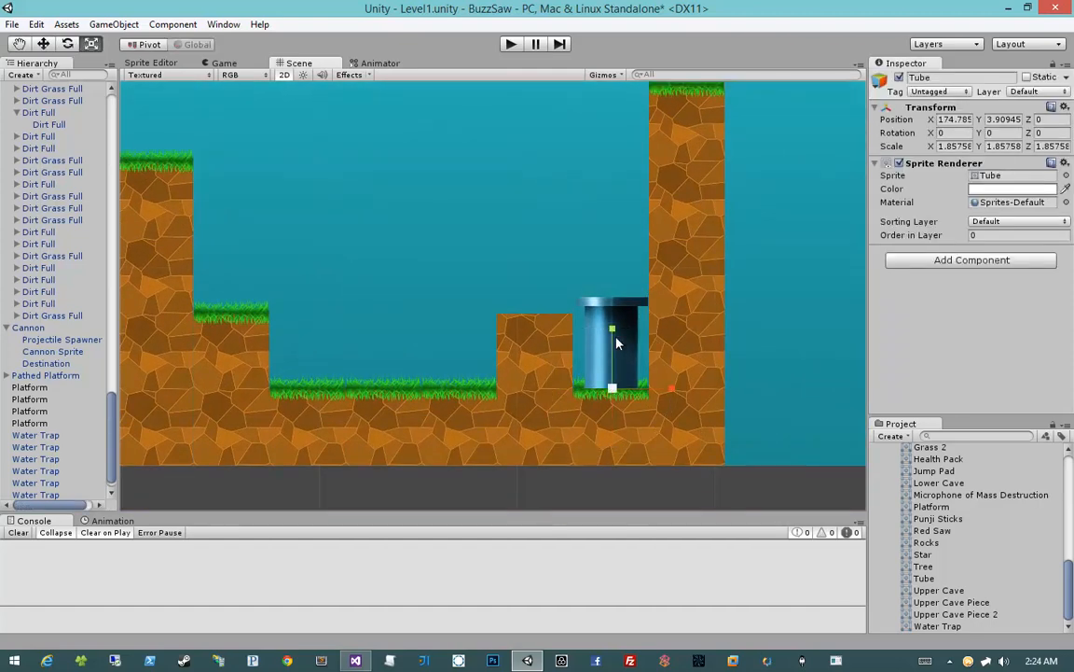
pyautogui.moveTo(611, 389); pyautogui.dragTo(611, 374)
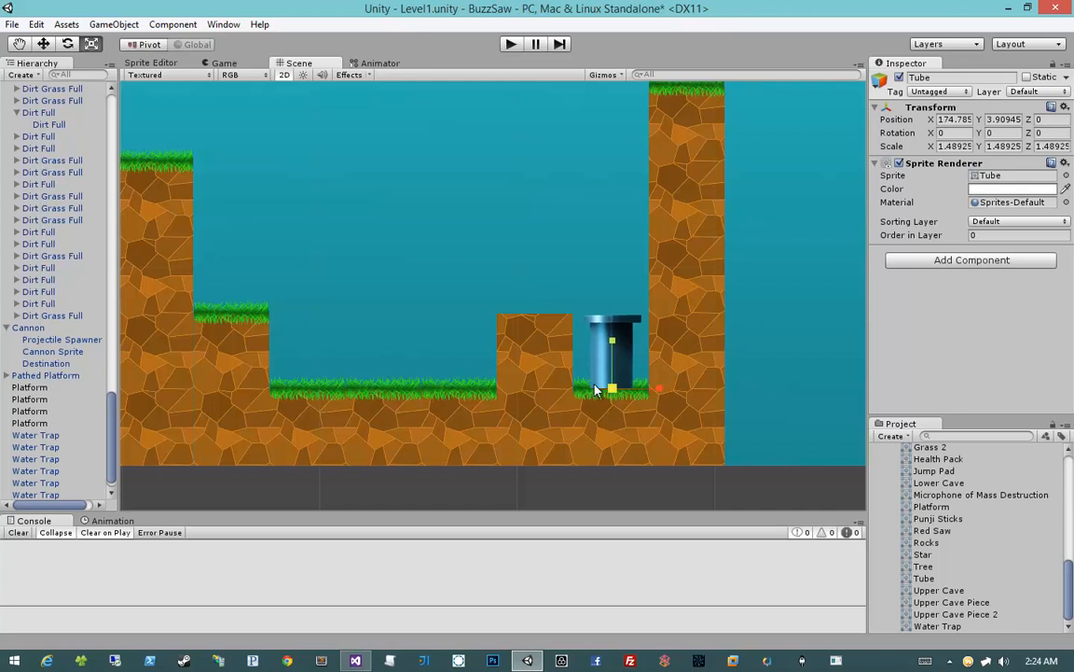
pyautogui.press('w')
pyautogui.click(768, 350)
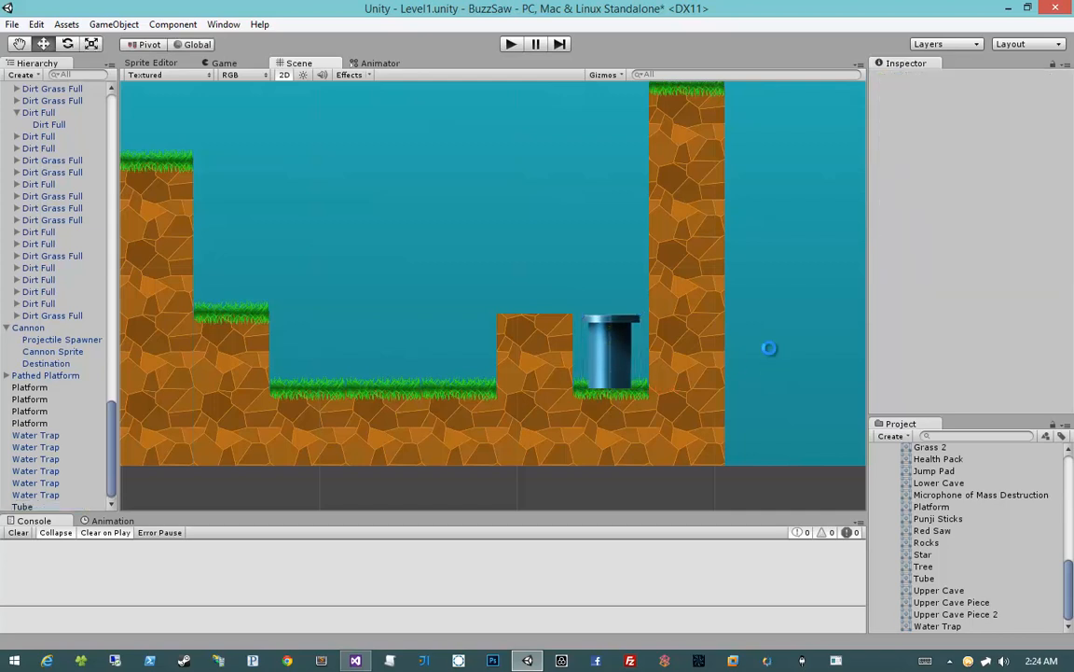
# Place a Point Star prefab just above the grass ledge on the far side of the tall wall
pyautogui.scroll(-5, 649, 373)
pyautogui.moveTo(496, 311); pyautogui.dragTo(603, 338, button='middle')
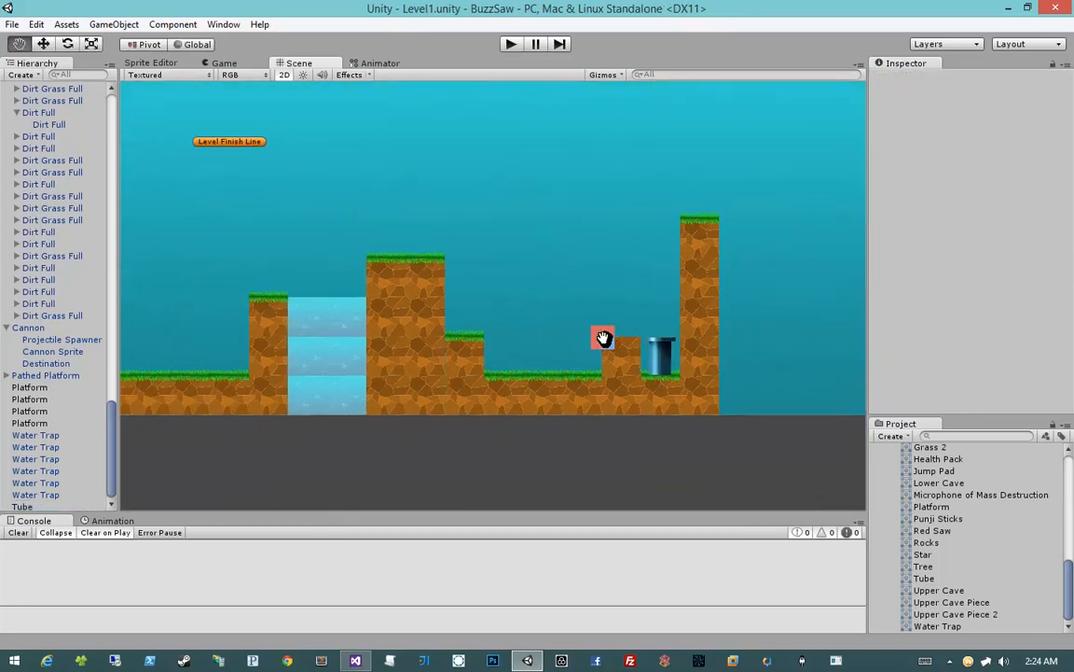
pyautogui.moveTo(424, 343); pyautogui.dragTo(638, 346, button='middle')
pyautogui.moveTo(474, 332); pyautogui.dragTo(529, 373, button='middle')
pyautogui.scroll(-4, 500, 326)
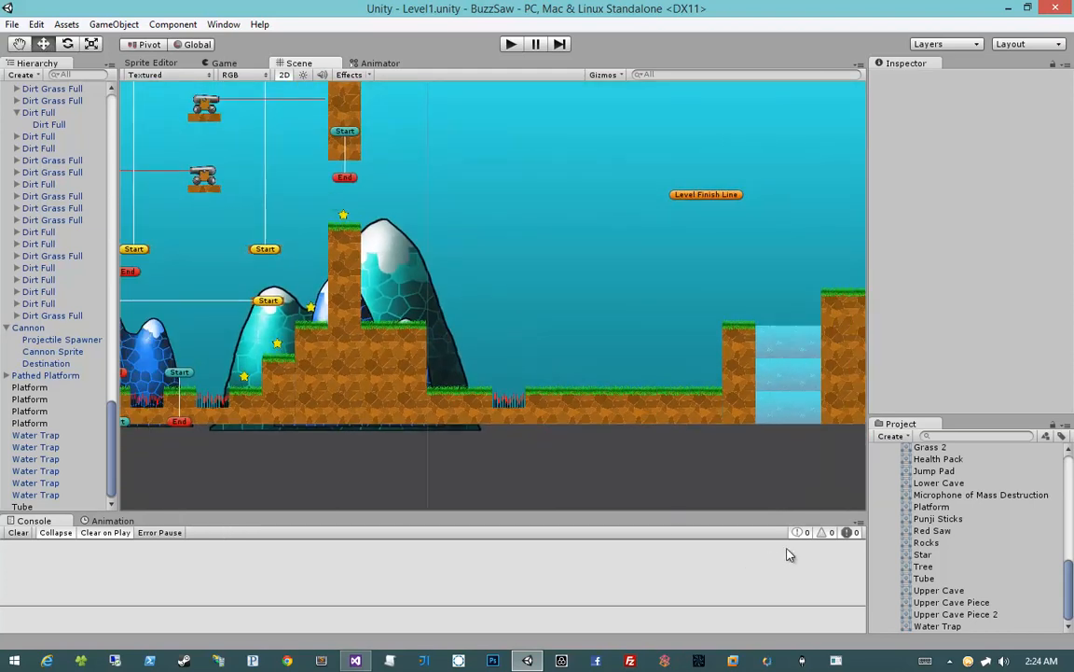
pyautogui.scroll(6, 918, 545)
pyautogui.scroll(5, 909, 580)
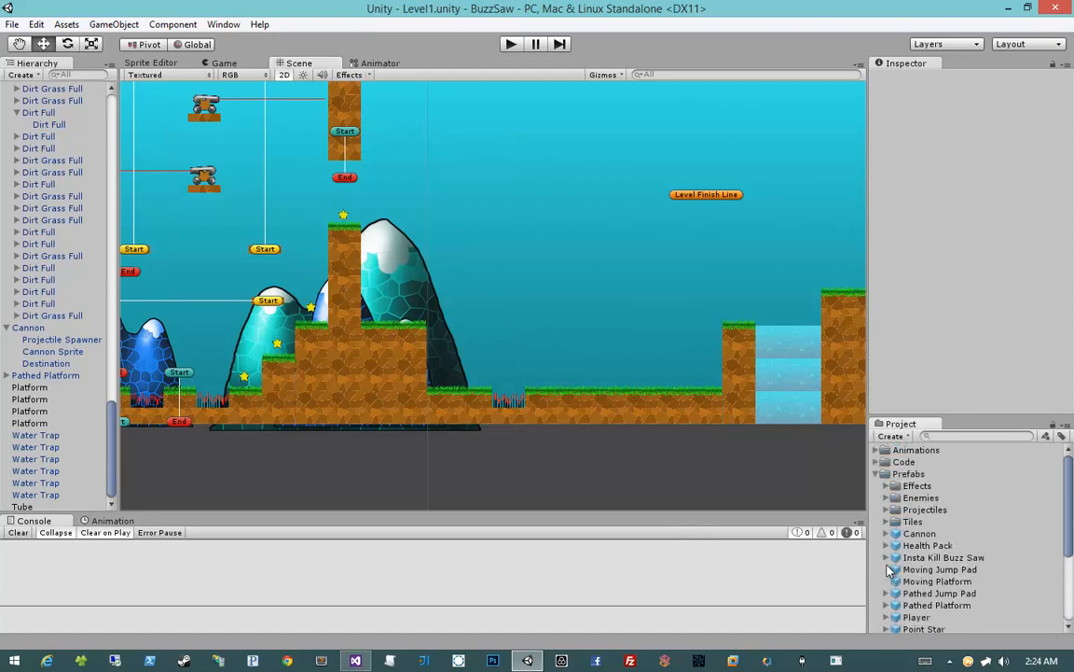
pyautogui.scroll(-2, 936, 582)
pyautogui.moveTo(924, 585); pyautogui.dragTo(380, 313)
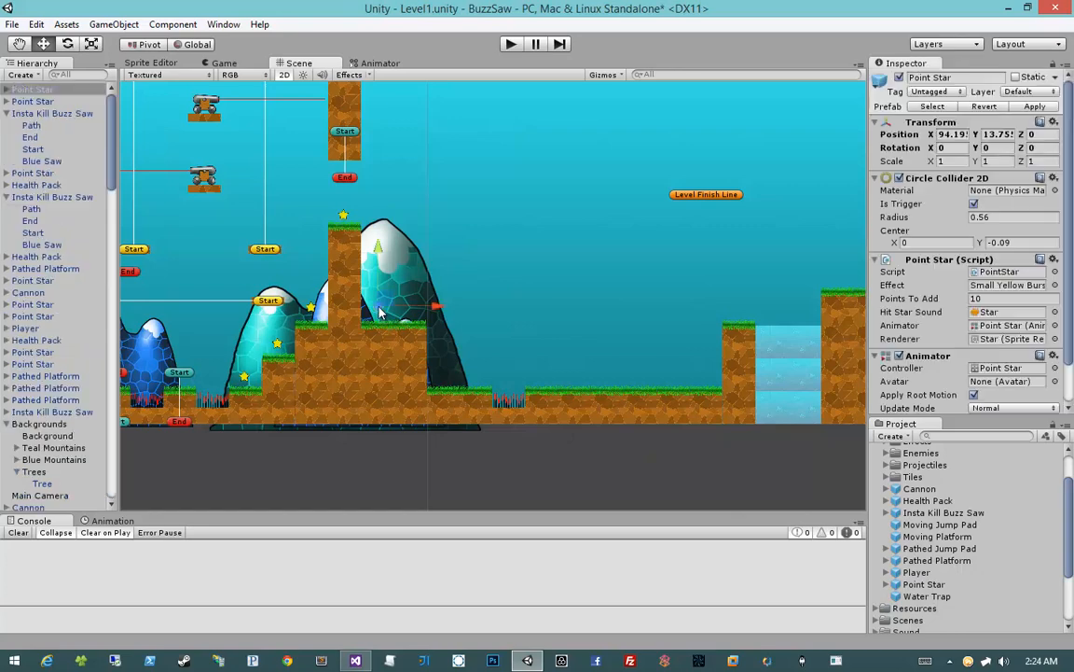
# Duplicate Checkpoint 1 and move the copy horizontally to the grass ledge just past the tall wall
pyautogui.moveTo(300, 319); pyautogui.dragTo(540, 325, button='middle')
pyautogui.moveTo(380, 320); pyautogui.dragTo(458, 320, button='middle')
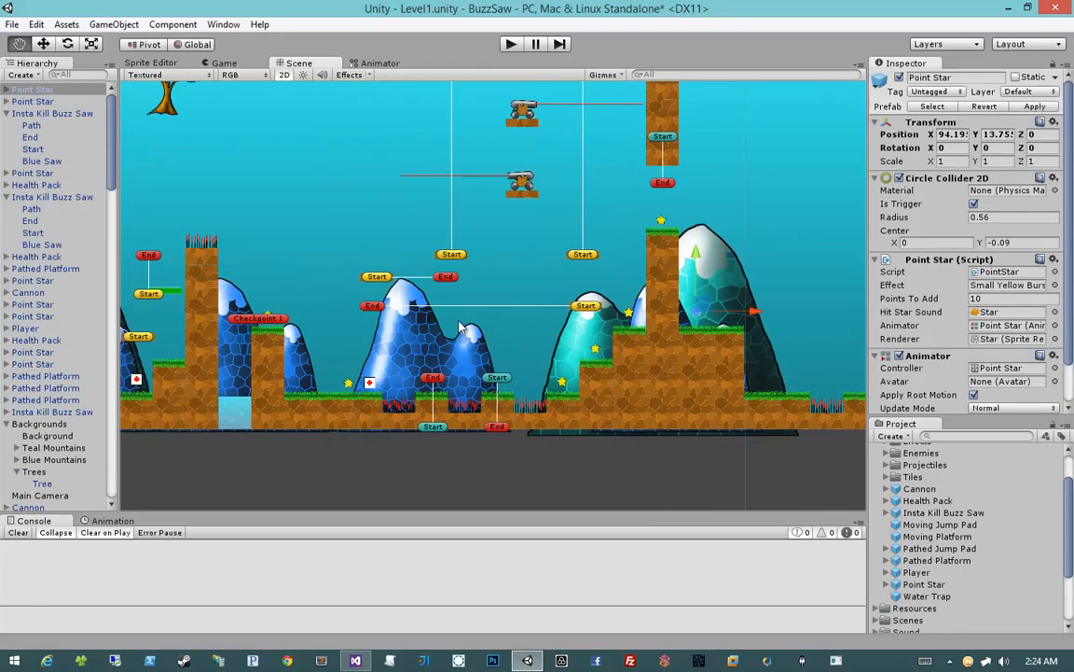
pyautogui.click(284, 320)
pyautogui.moveTo(323, 307); pyautogui.dragTo(225, 323, button='middle')
pyautogui.hotkey('ctrl', 'd')
pyautogui.moveTo(216, 306); pyautogui.dragTo(659, 305)
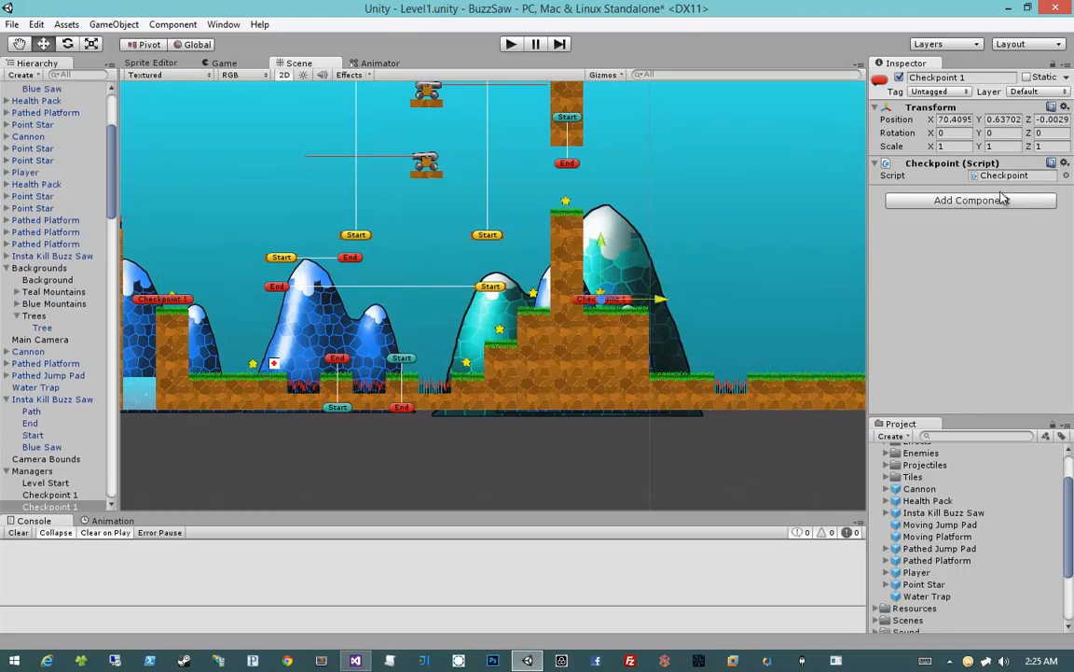
# Rename the duplicated checkpoint to Checkpoint 2 and assign it as the Debug Spawn of the Managers object's Level Manager
pyautogui.click(983, 77)
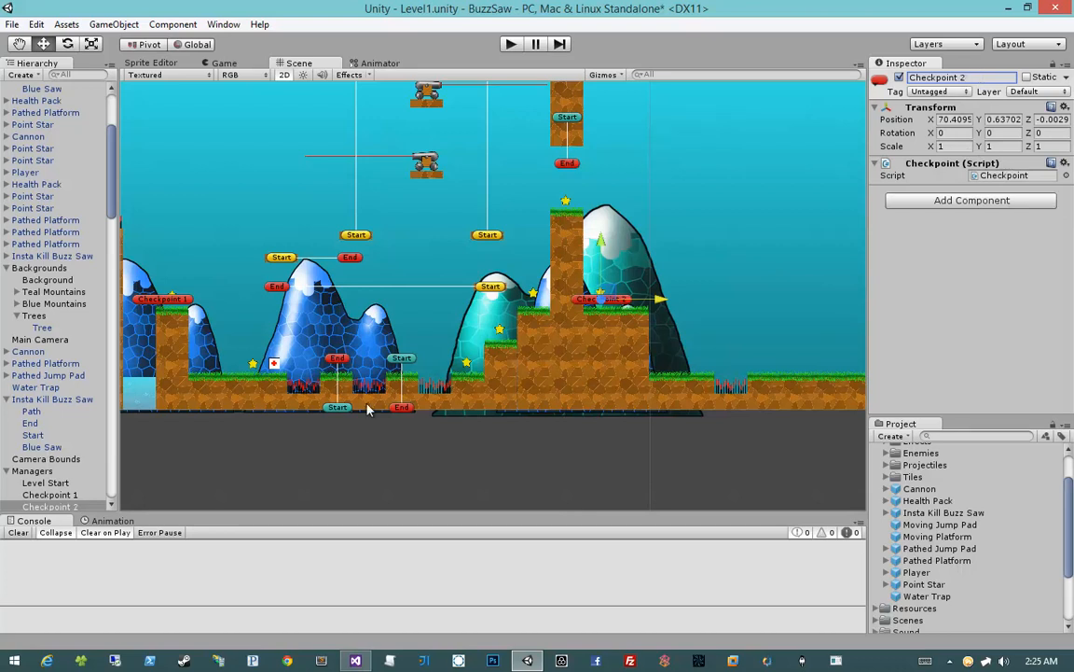
pyautogui.scroll(-3, 51, 439)
pyautogui.click(37, 381)
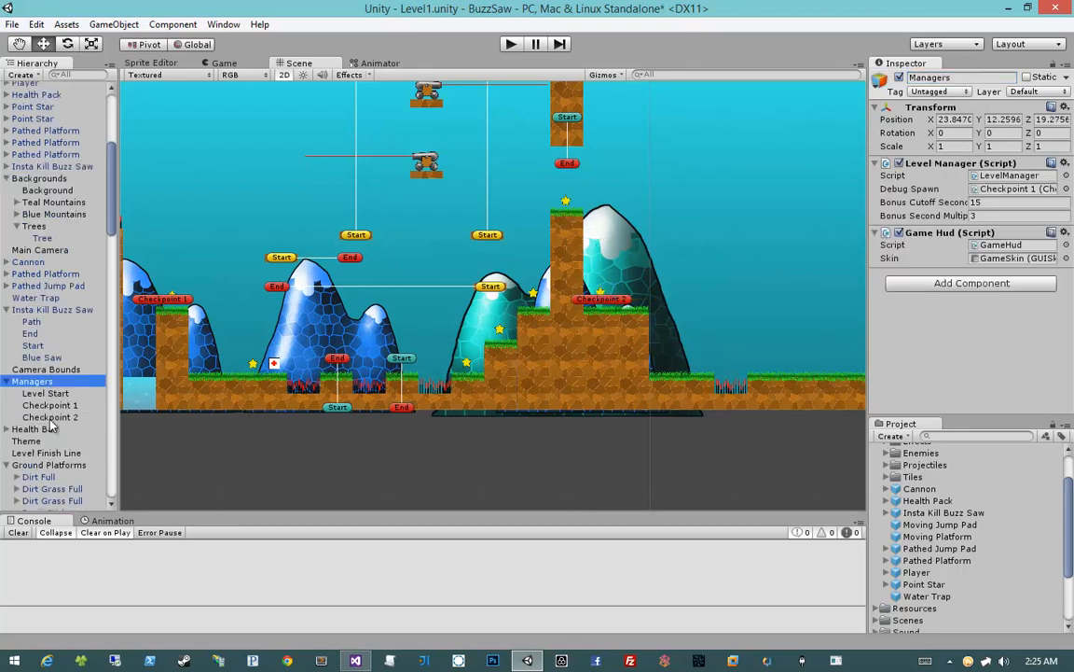
pyautogui.moveTo(51, 424)
pyautogui.mouseDown()
pyautogui.moveTo(56, 373)
pyautogui.moveTo(581, 298)
pyautogui.moveTo(906, 180)
pyautogui.moveTo(1002, 196)
pyautogui.mouseUp()
# Save the scene and move the Level Finish Line onto the tube at the end of the level
pyautogui.moveTo(635, 337); pyautogui.dragTo(422, 337, button='middle')
pyautogui.moveTo(590, 346)
pyautogui.mouseDown(button='middle')
pyautogui.moveTo(465, 343)
pyautogui.moveTo(856, 335)
pyautogui.moveTo(251, 336)
pyautogui.mouseUp(button='middle')
pyautogui.scroll(-10, 465, 343)
pyautogui.scroll(4, 426, 345)
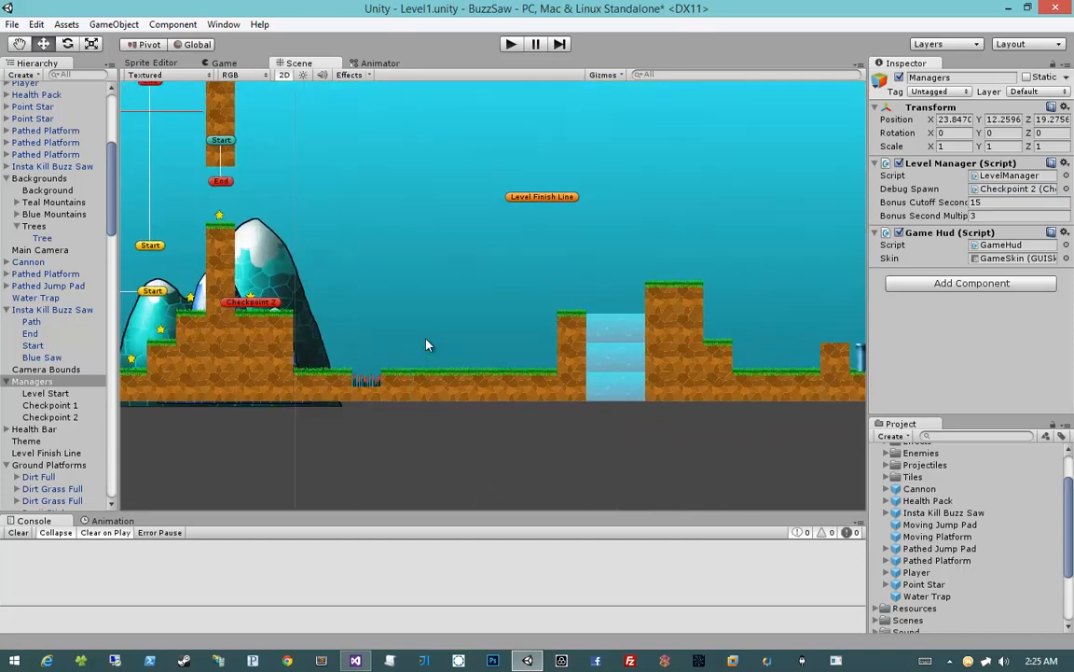
pyautogui.hotkey('ctrl', 's')
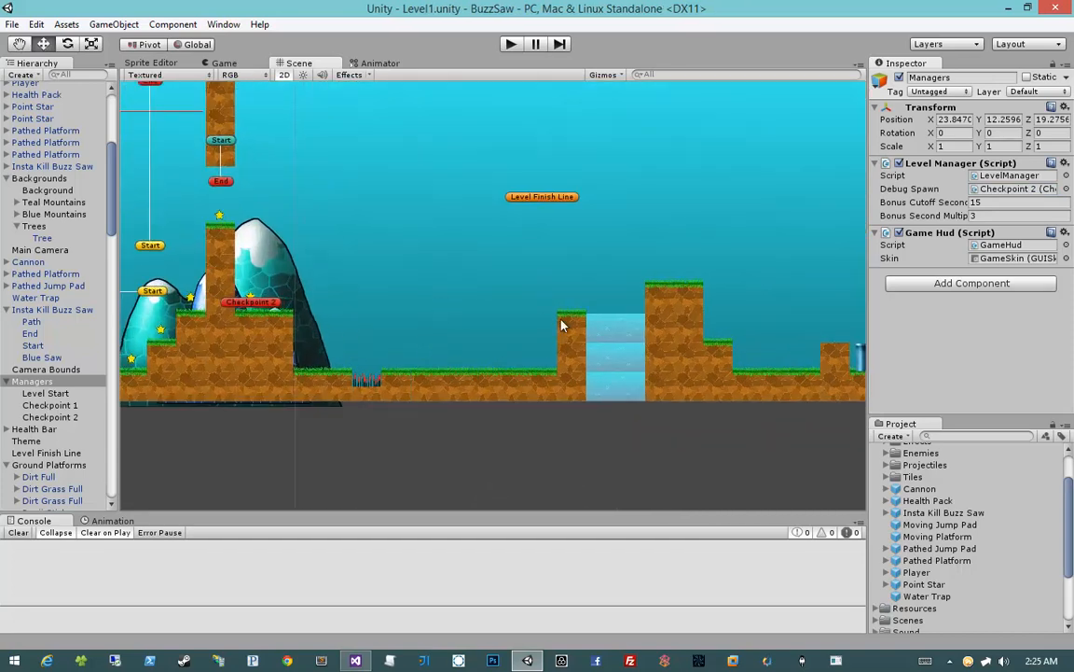
pyautogui.click(528, 200)
pyautogui.moveTo(602, 304); pyautogui.dragTo(476, 301, button='middle')
pyautogui.moveTo(420, 186); pyautogui.dragTo(743, 345)
pyautogui.scroll(5, 798, 363)
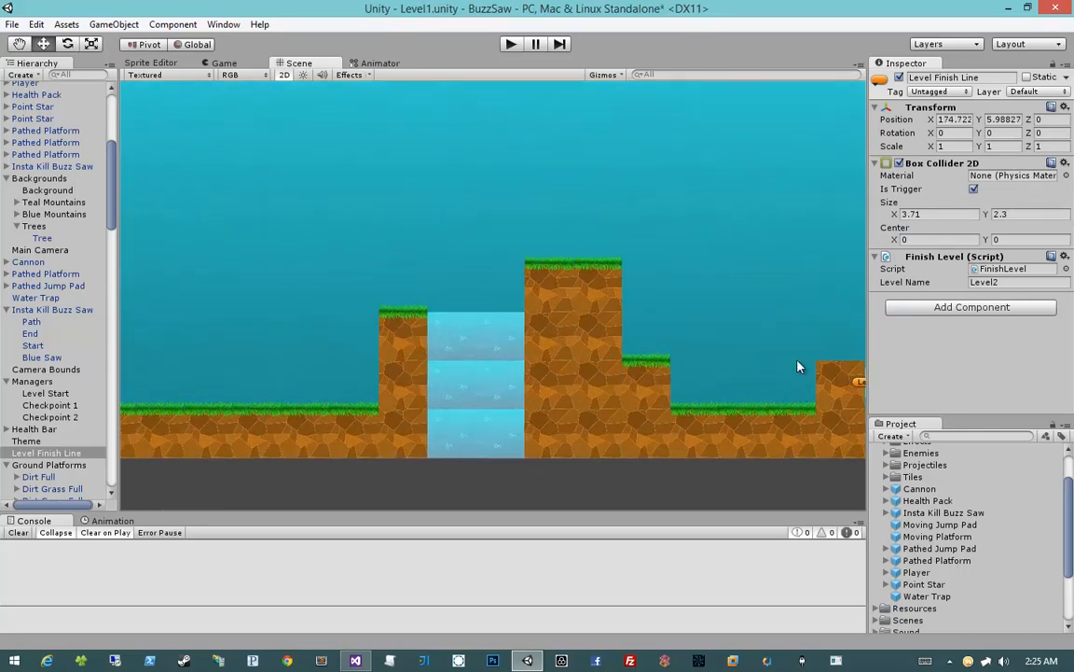
pyautogui.moveTo(798, 364); pyautogui.dragTo(489, 328, button='middle')
pyautogui.scroll(5, 271, 304)
pyautogui.scroll(2, 489, 333)
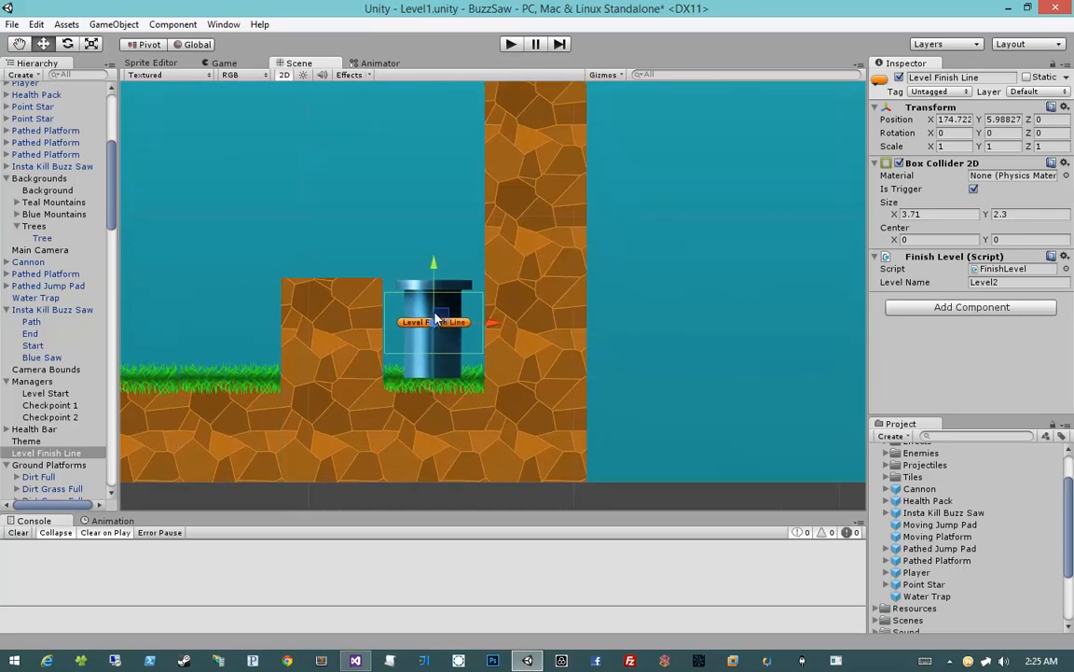
# Set the Level Finish Line's box collider height to 3.59 and adjust its position so that it covers the tube
pyautogui.moveTo(438, 315); pyautogui.dragTo(438, 302)
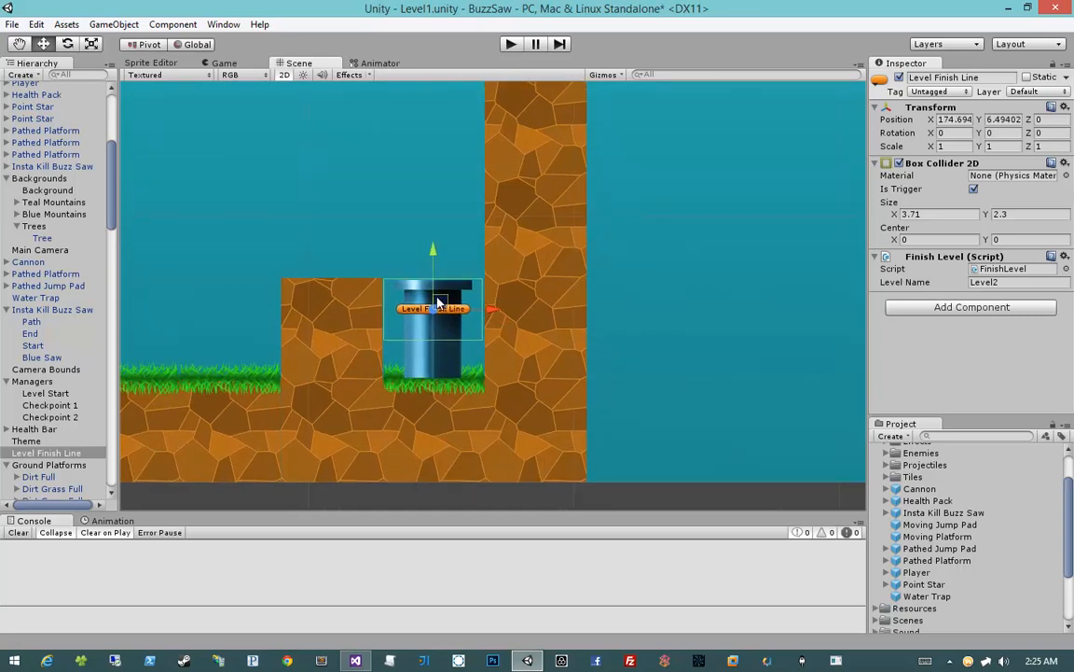
pyautogui.moveTo(986, 215); pyautogui.dragTo(678, 225)
pyautogui.moveTo(431, 255); pyautogui.dragTo(432, 266)
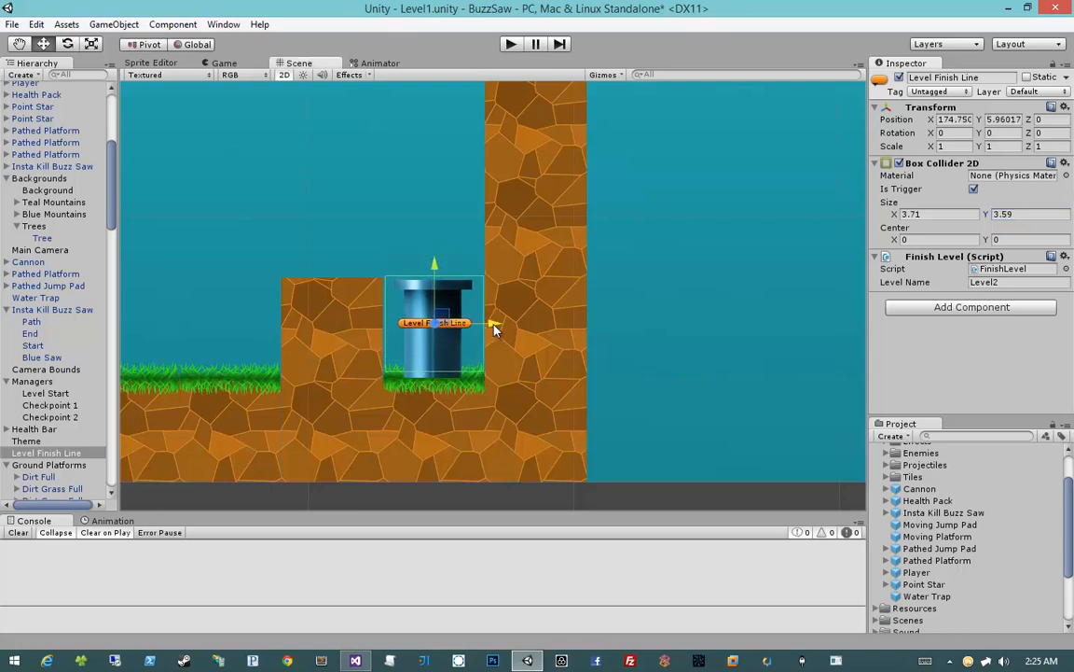
# Place two Insta Kill Buzz Saw prefabs in the ground, one on each side of the spike pit past Checkpoint 2
pyautogui.scroll(-4, 308, 327)
pyautogui.moveTo(301, 311); pyautogui.dragTo(559, 319, button='middle')
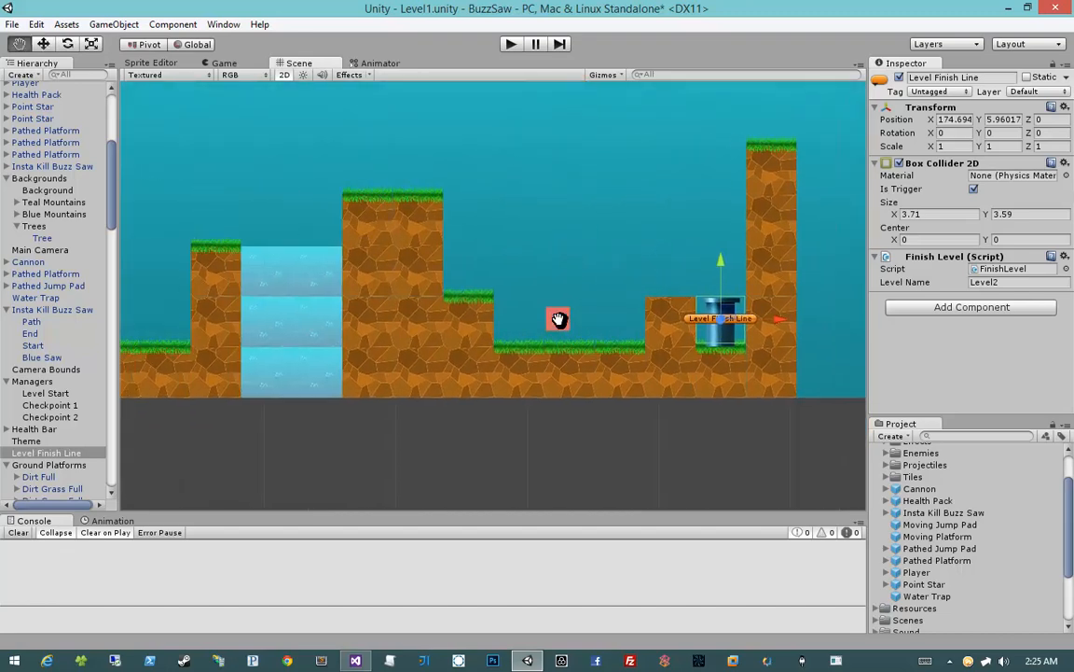
pyautogui.scroll(-3, 537, 313)
pyautogui.moveTo(345, 311); pyautogui.dragTo(673, 307, button='middle')
pyautogui.moveTo(539, 304); pyautogui.dragTo(526, 306, button='middle')
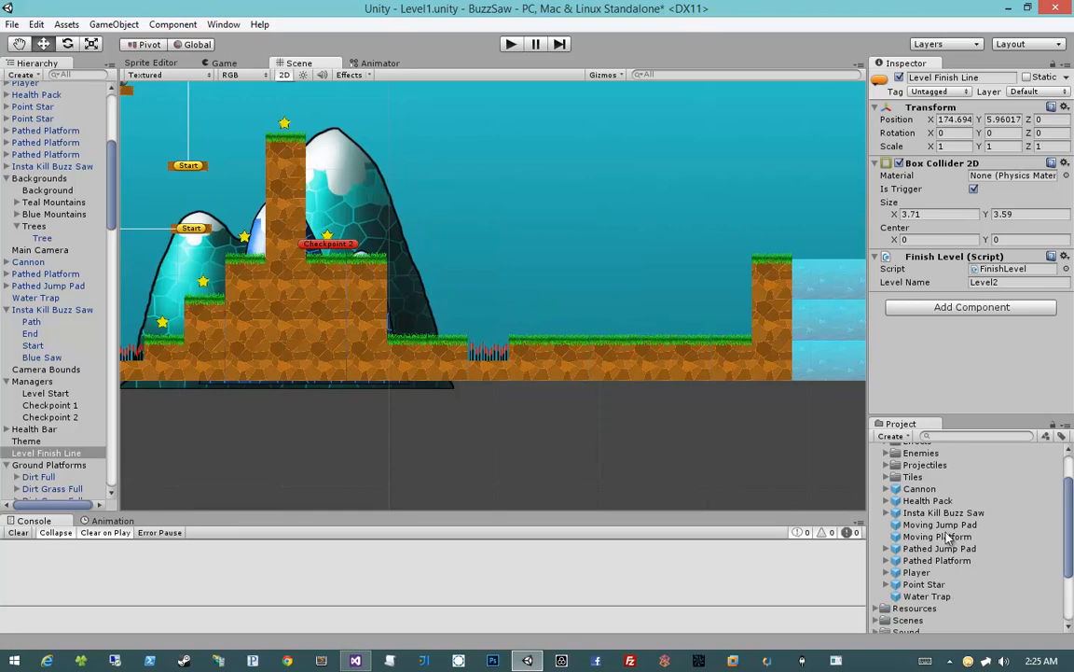
pyautogui.moveTo(944, 514); pyautogui.dragTo(584, 367)
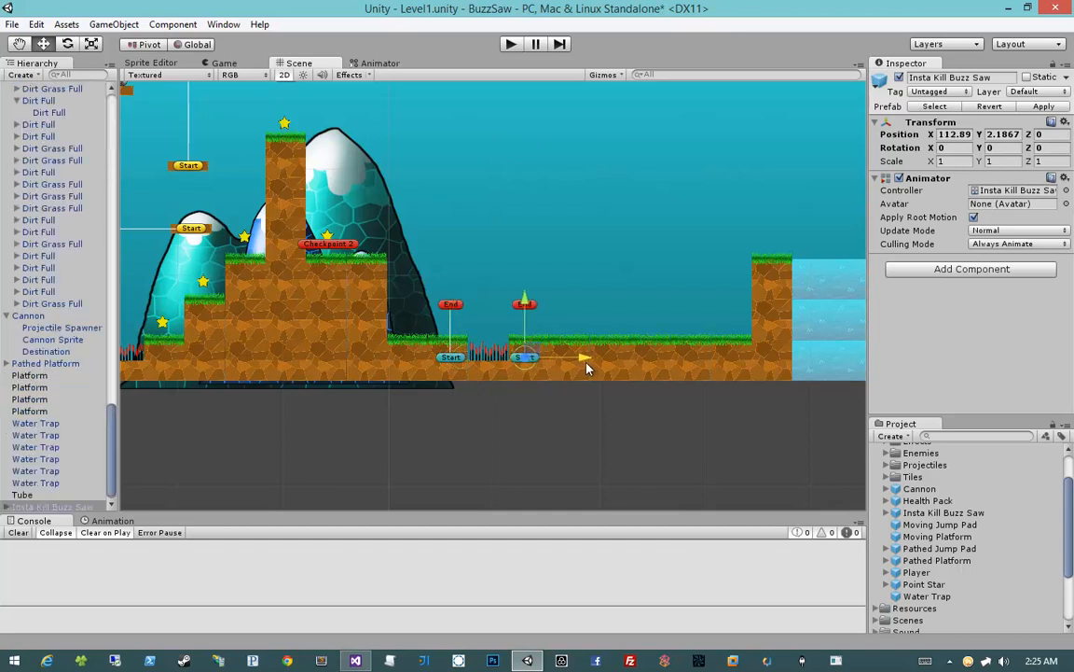
pyautogui.moveTo(587, 363); pyautogui.dragTo(588, 364)
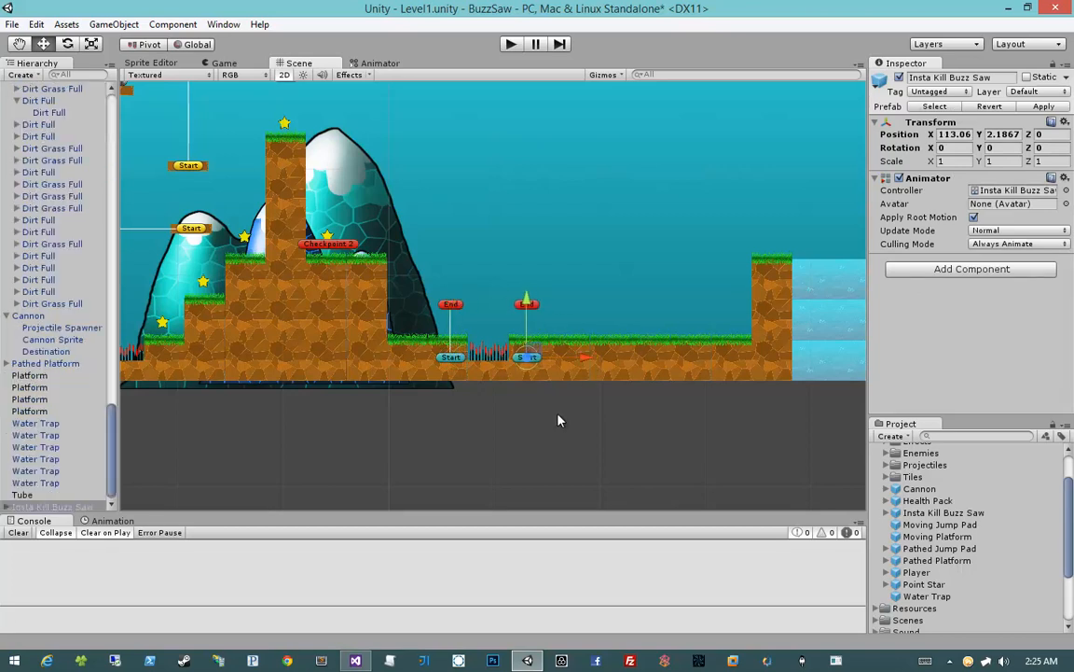
# Reverse the second buzz saw's path by moving its End point to about Y -0.12 and its Start point to Y 5.12
pyautogui.click(559, 414)
pyautogui.click(525, 307)
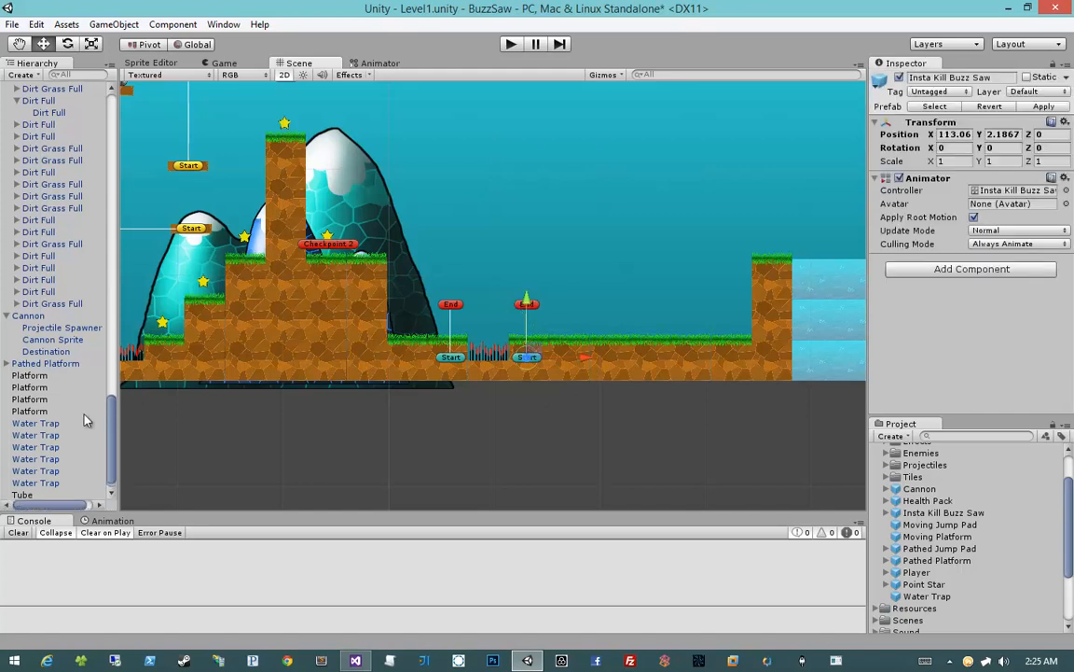
pyautogui.scroll(-1, 84, 415)
pyautogui.click(7, 504)
pyautogui.scroll(-3, 23, 503)
pyautogui.click(45, 478)
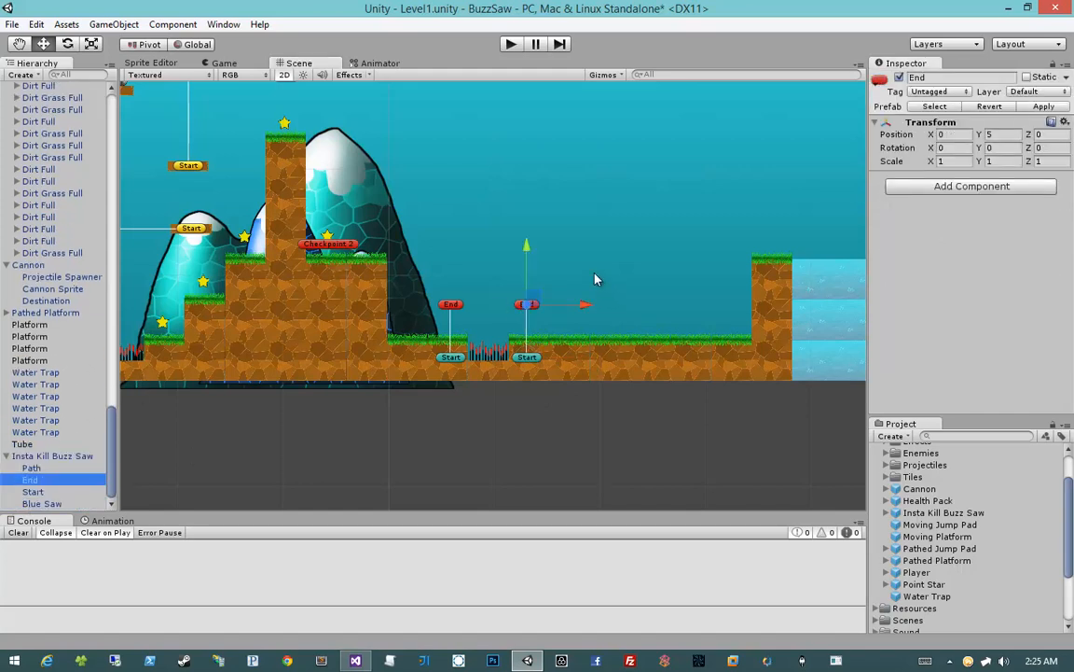
pyautogui.moveTo(525, 248); pyautogui.dragTo(527, 303)
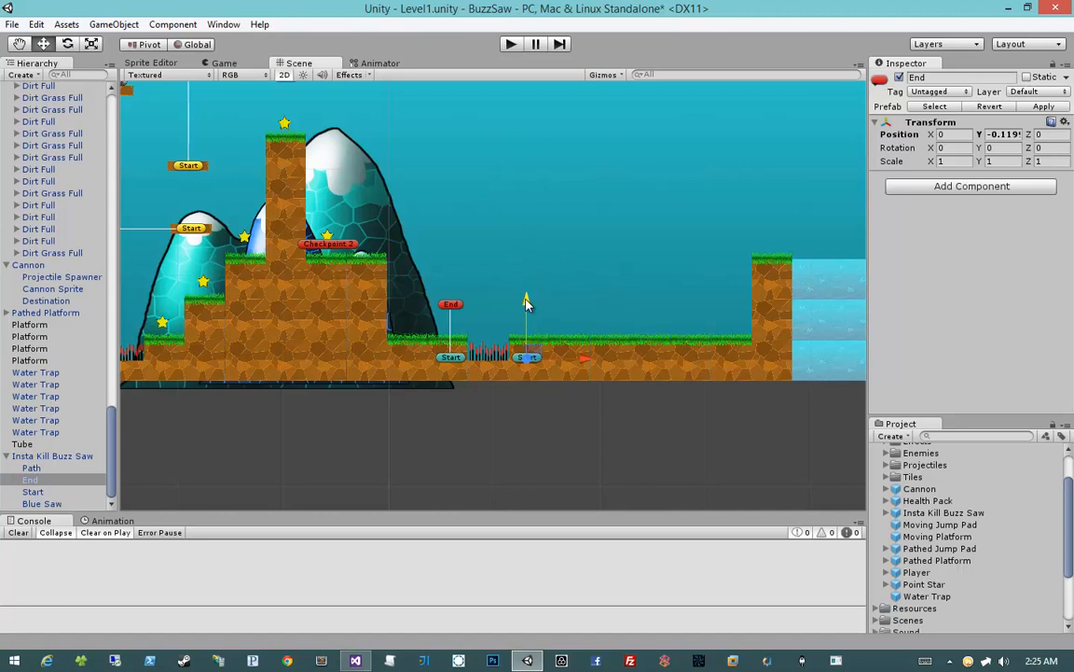
pyautogui.click(65, 492)
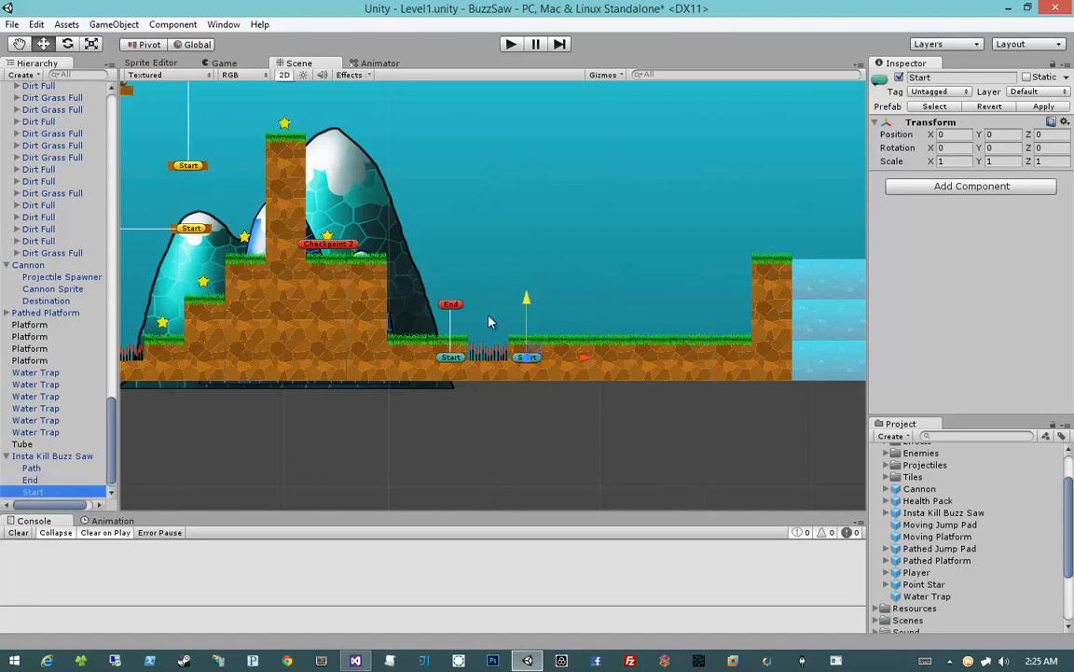
pyautogui.click(556, 470)
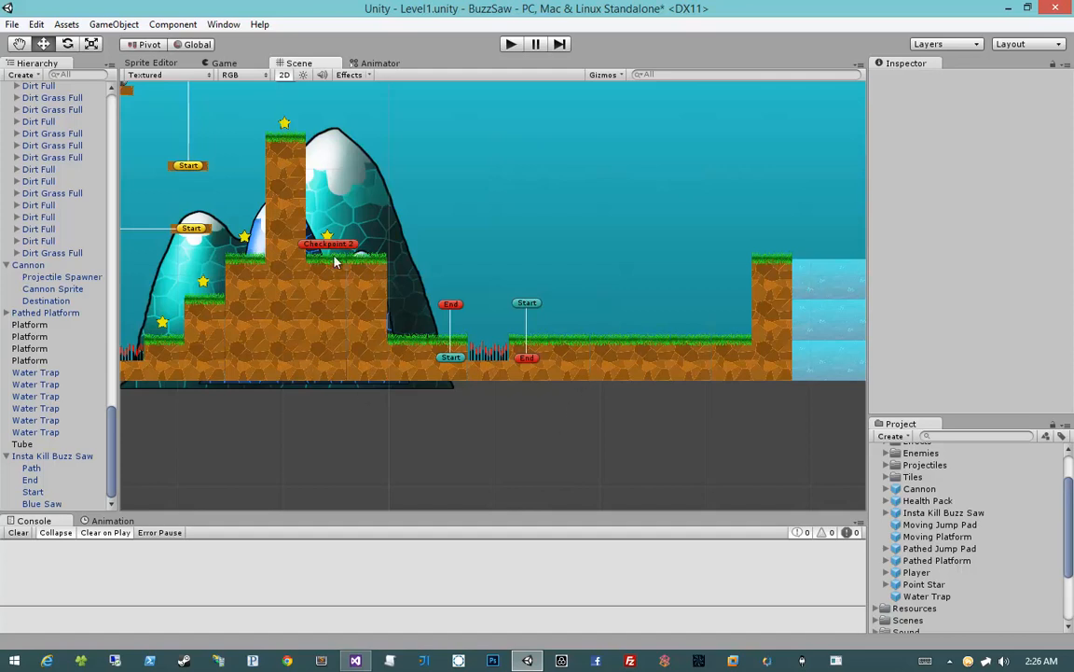
# Place a Point Star prefab above the grass before the water pit and duplicate it into a horizontal row of three
pyautogui.moveTo(924, 585); pyautogui.dragTo(747, 311)
pyautogui.hotkey('ctrl', 'd')
pyautogui.hotkey('ctrl', 'd')
pyautogui.click(740, 406)
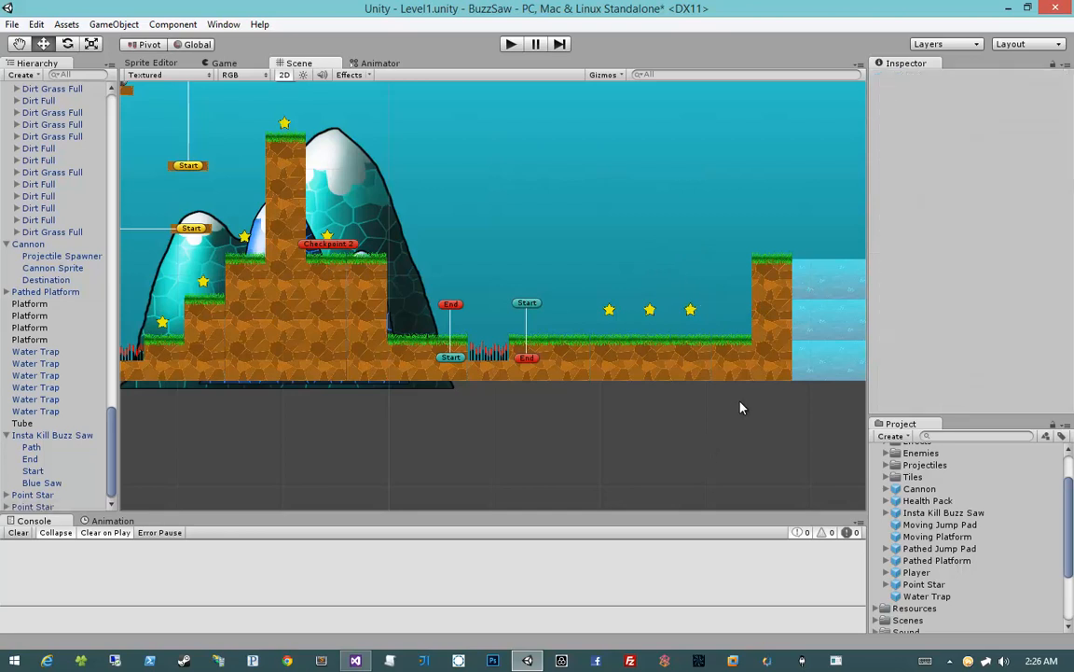
# Place a Cannon prefab on the grass against the wall before the water pit, at about X 133.96, Y 3.81
pyautogui.press('Right')
pyautogui.moveTo(924, 492); pyautogui.dragTo(703, 345)
pyautogui.scroll(6, 728, 368)
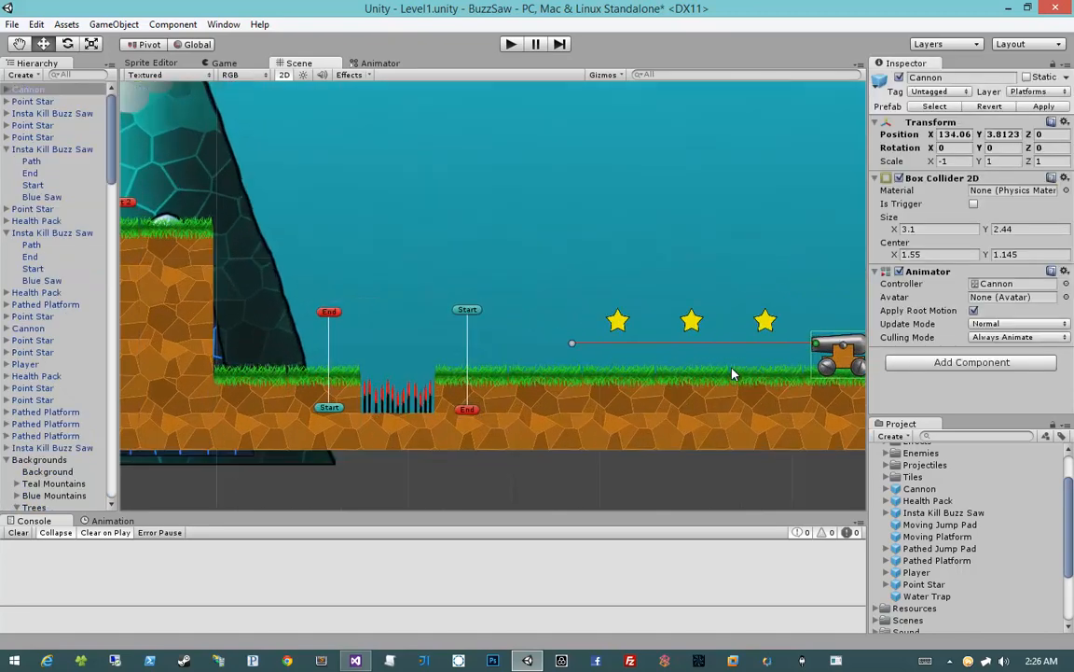
pyautogui.moveTo(640, 362); pyautogui.dragTo(638, 362)
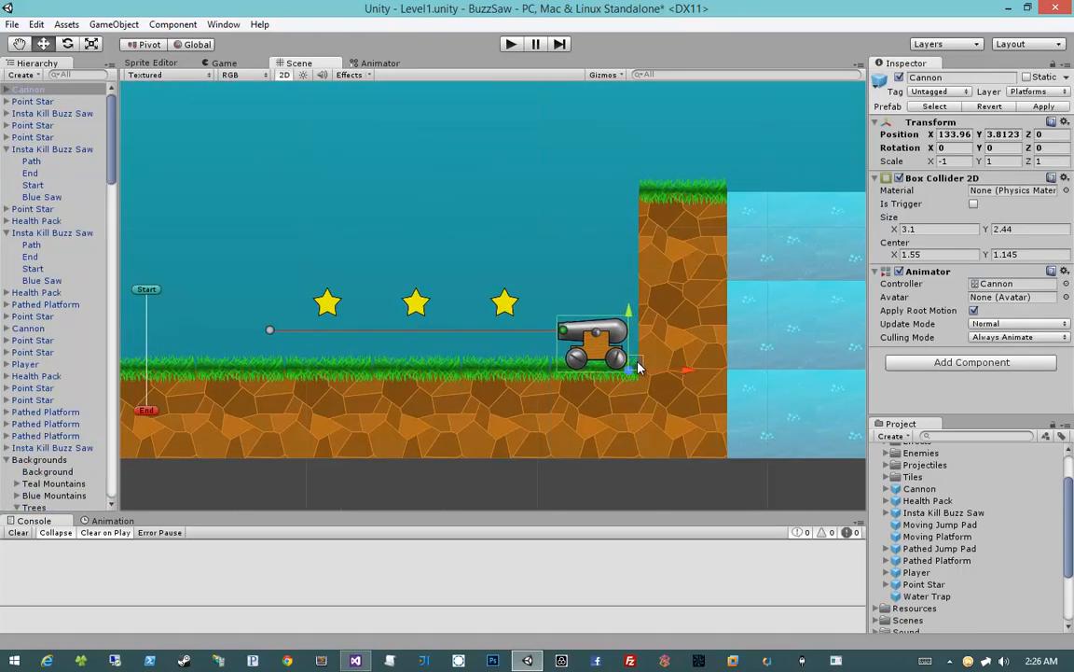
pyautogui.scroll(-3, 523, 374)
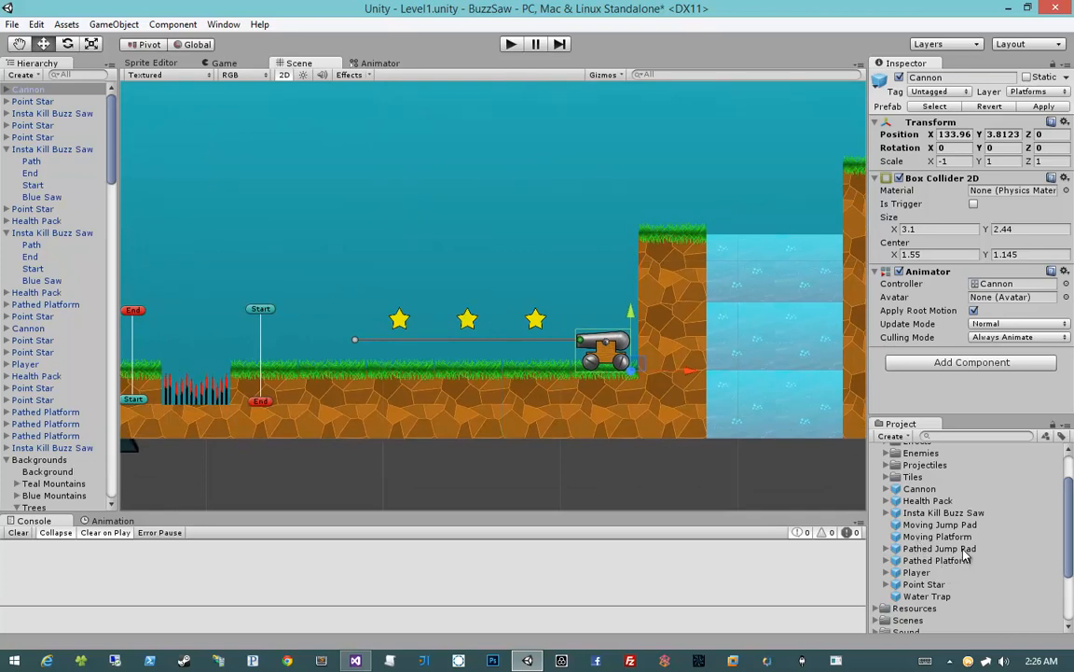
# Place a Pathed Jump Pad prefab just above the three stars and extend its End point horizontally to above the cannon
pyautogui.moveTo(966, 556); pyautogui.dragTo(401, 304)
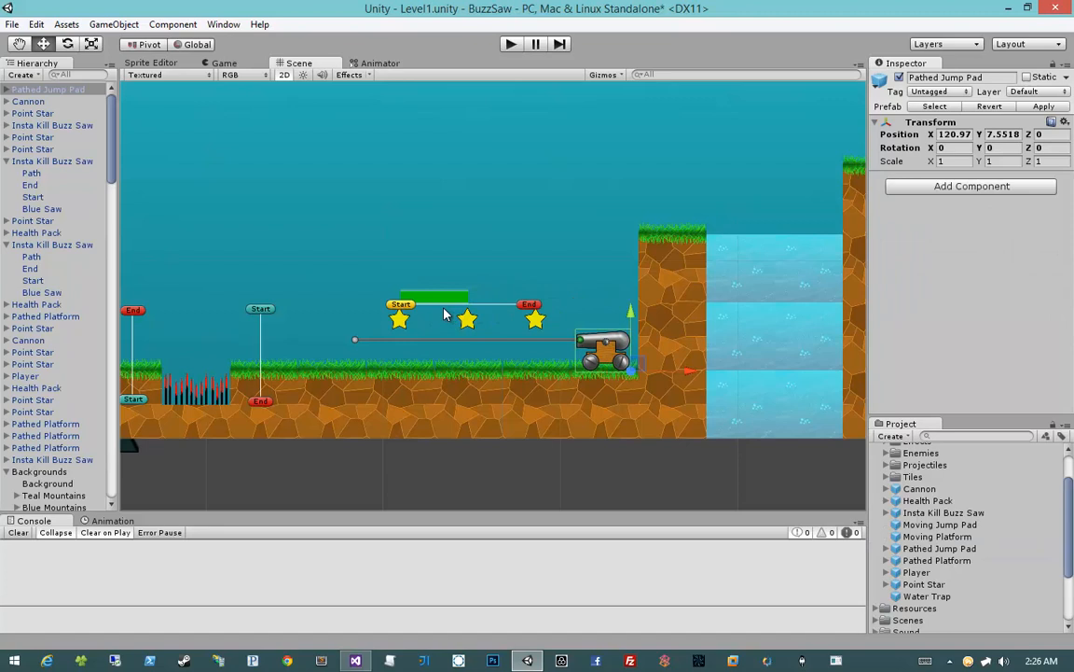
pyautogui.click(535, 307)
pyautogui.moveTo(587, 306); pyautogui.dragTo(635, 309)
# Duplicate the Point Star nearest the cannon and move the copy high above the water pit
pyautogui.click(534, 319)
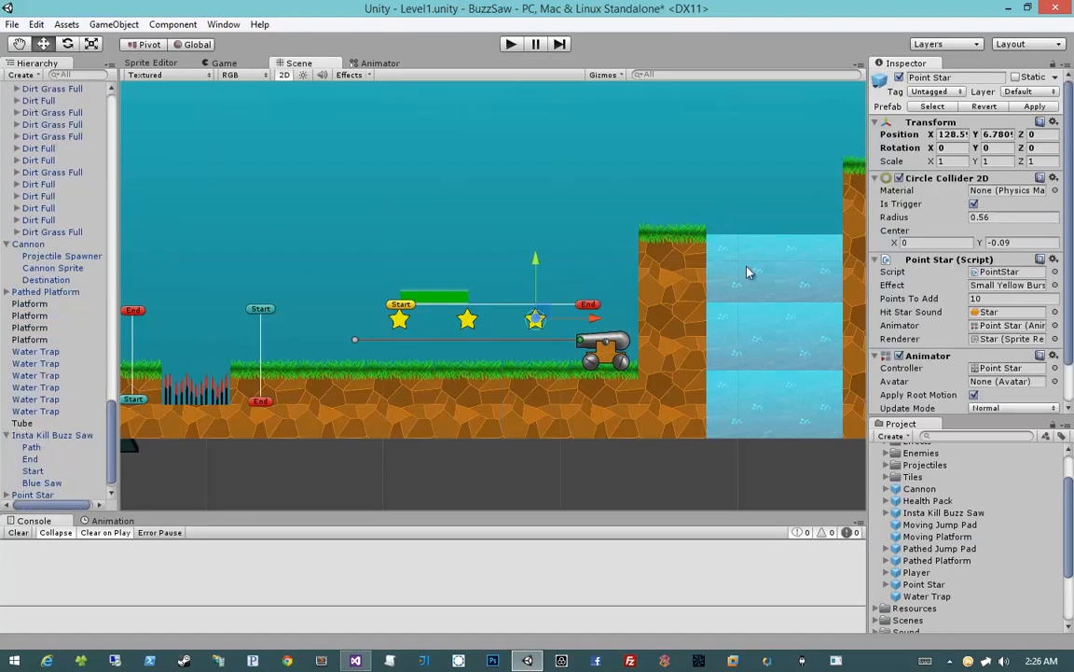
pyautogui.moveTo(793, 260); pyautogui.dragTo(563, 311, button='middle')
pyautogui.hotkey('ctrl', 'd')
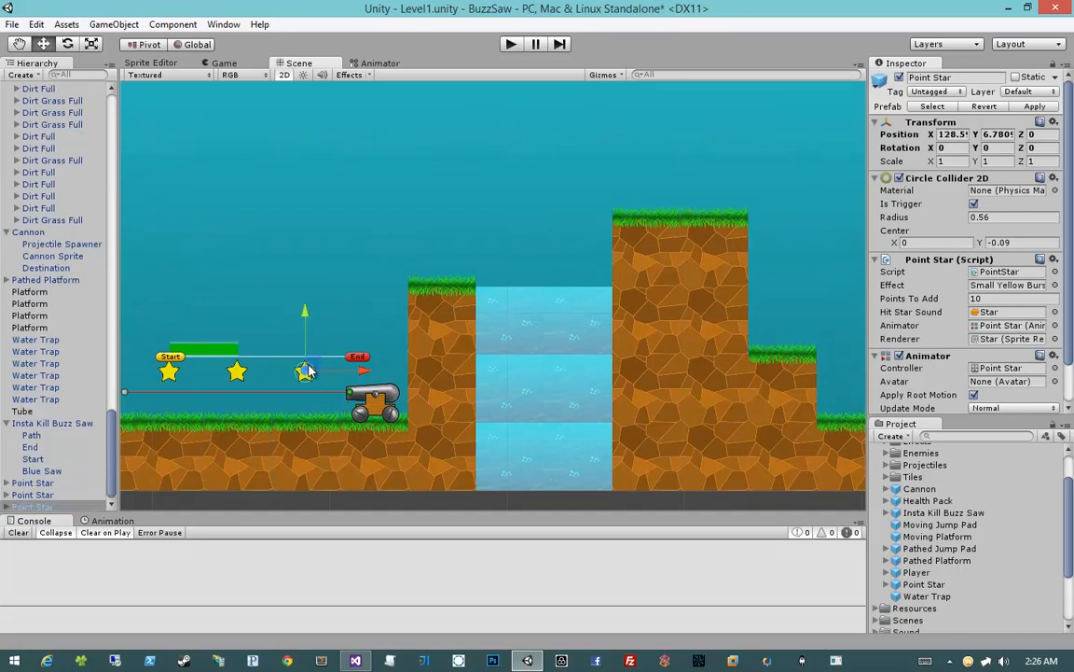
pyautogui.moveTo(305, 371); pyautogui.dragTo(505, 188)
# Place a Health Pack prefab just above the tall grass ledge on the far side of the water pit
pyautogui.moveTo(642, 259); pyautogui.dragTo(588, 276, button='middle')
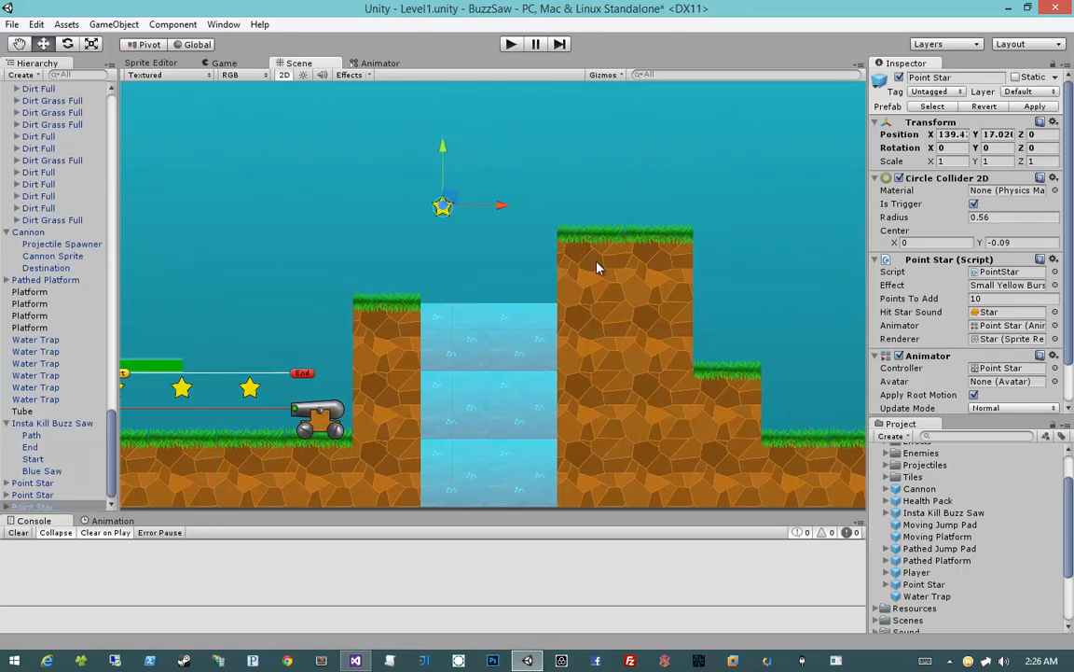
pyautogui.scroll(-1, 751, 399)
pyautogui.moveTo(920, 502)
pyautogui.mouseDown()
pyautogui.moveTo(687, 364)
pyautogui.moveTo(577, 205)
pyautogui.moveTo(569, 218)
pyautogui.mouseUp()
# Add five Point Stars past the water pit, one above the step, three above the low grass and one above the tube, and save
pyautogui.moveTo(638, 288)
pyautogui.mouseDown(button='middle')
pyautogui.moveTo(506, 249)
pyautogui.moveTo(425, 255)
pyautogui.mouseUp(button='middle')
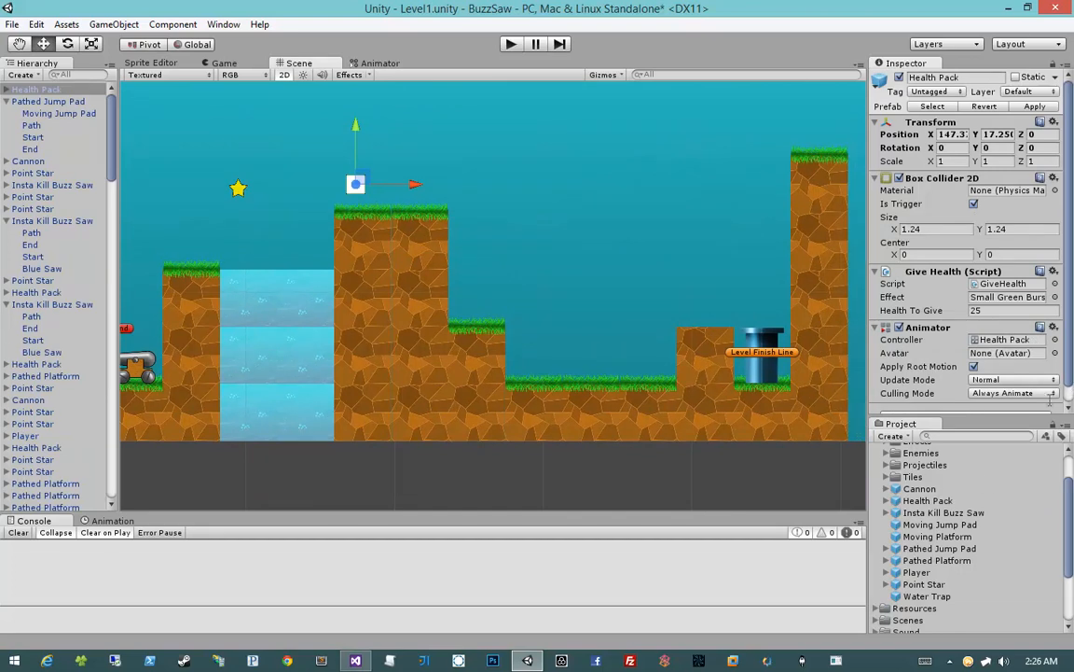
pyautogui.moveTo(923, 584); pyautogui.dragTo(772, 214)
pyautogui.hotkey('ctrl', 'd')
pyautogui.hotkey('ctrl', 'd')
pyautogui.hotkey('ctrl', 'd')
pyautogui.click(594, 356)
pyautogui.click(641, 353)
pyautogui.click(641, 354)
pyautogui.hotkey('ctrl', 'd')
pyautogui.click(634, 496)
pyautogui.hotkey('ctrl', 's')
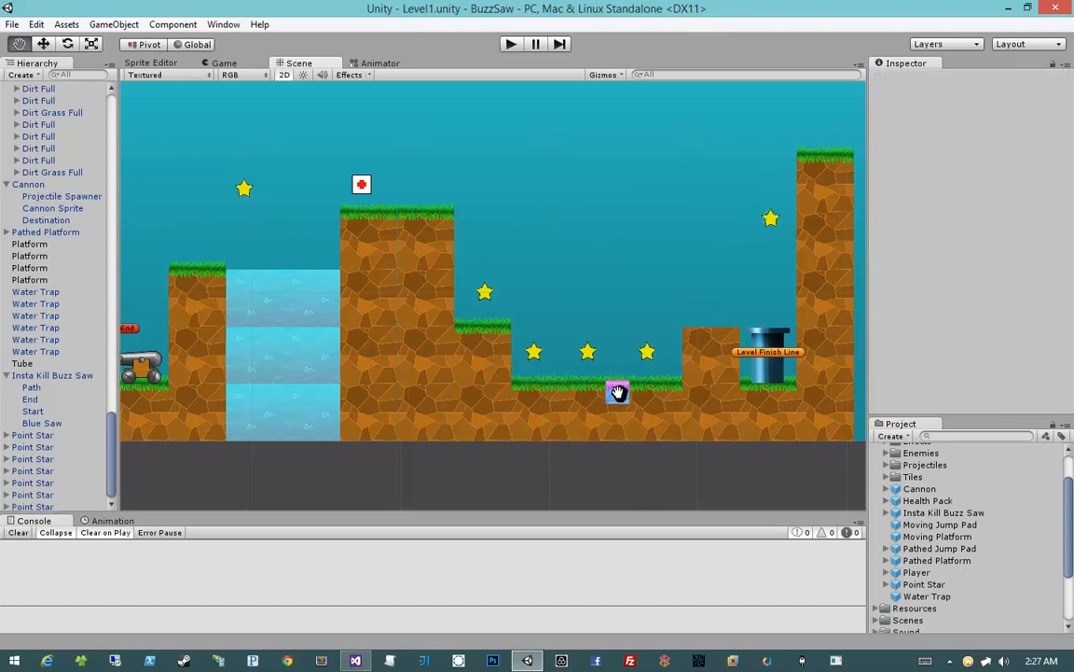
# Playtest the level from Checkpoint 2, trying to get the player past the buzz saws and the spike pit
pyautogui.scroll(-5, 559, 391)
pyautogui.moveTo(463, 383); pyautogui.dragTo(713, 383, button='middle')
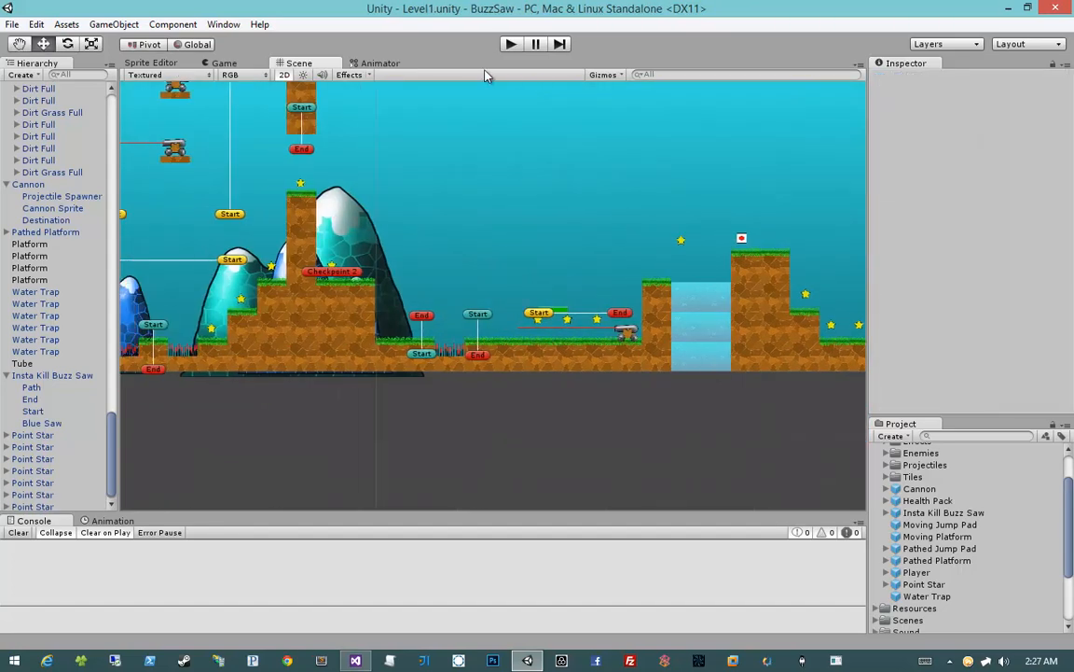
pyautogui.click(510, 45)
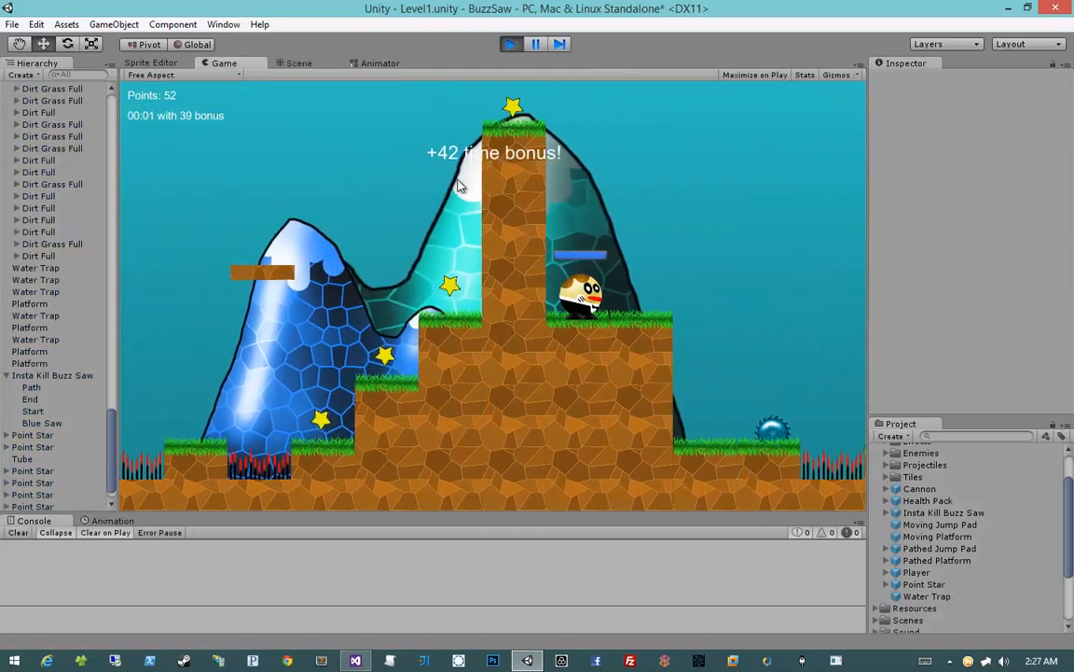
pyautogui.press('d')
pyautogui.click(598, 319)
pyautogui.click(598, 319)
pyautogui.press('a')
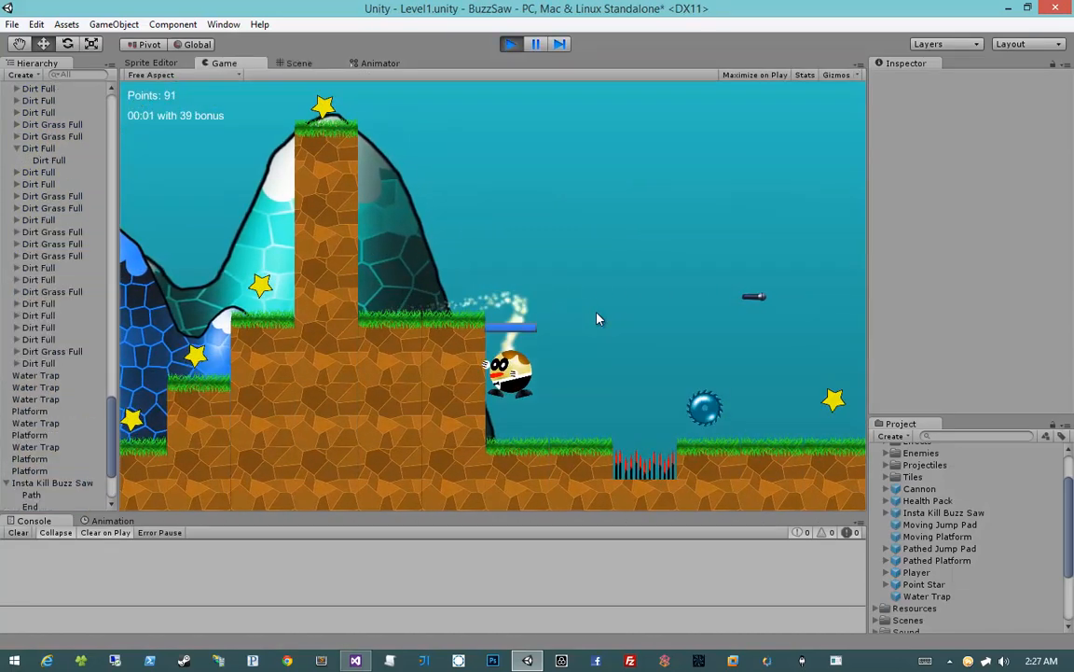
pyautogui.press('d')
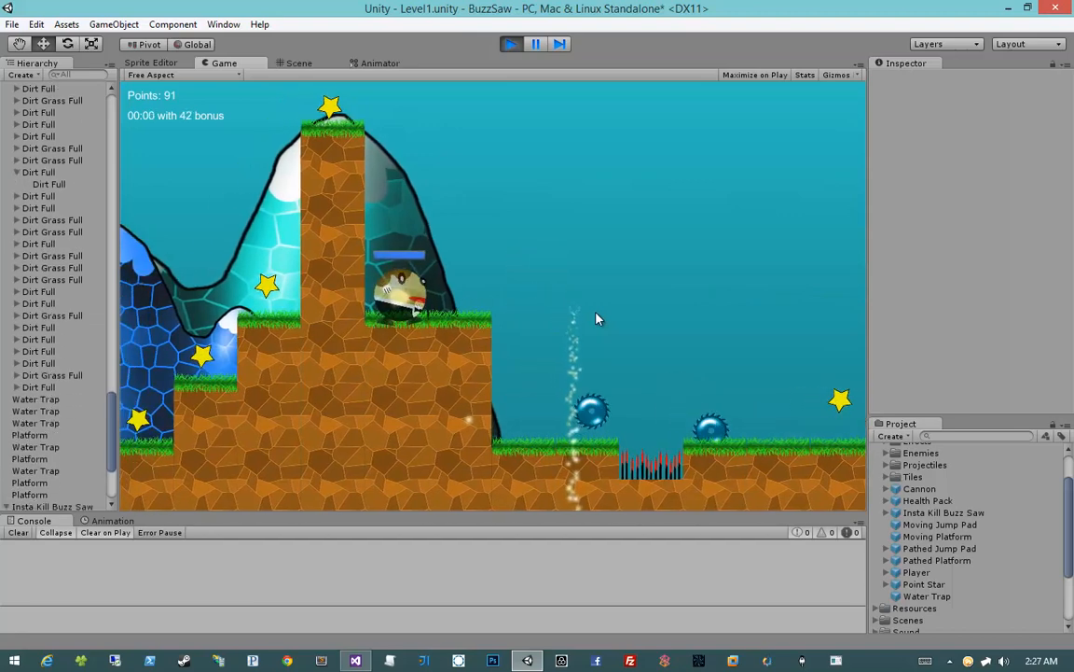
pyautogui.press('d')
pyautogui.press('a')
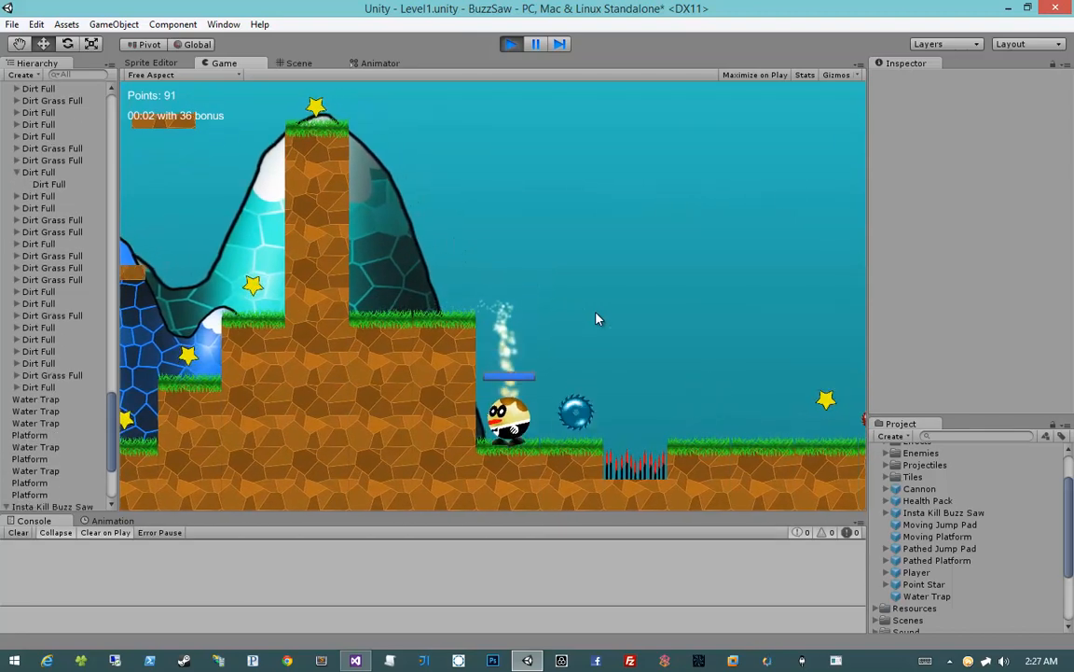
pyautogui.press('d')
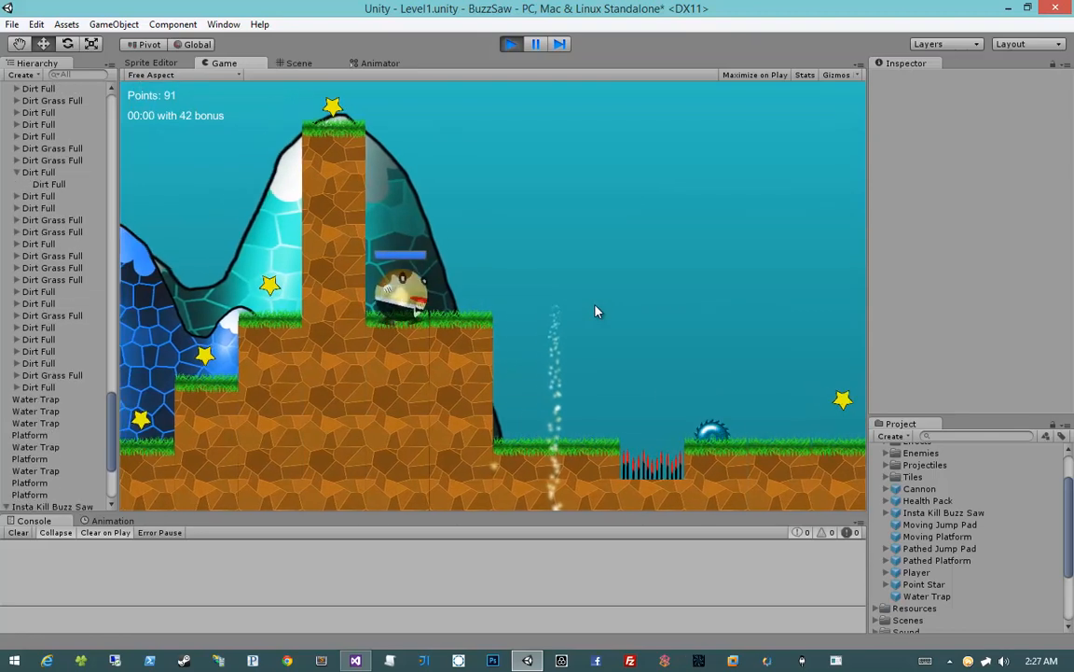
pyautogui.press('d')
pyautogui.press('a')
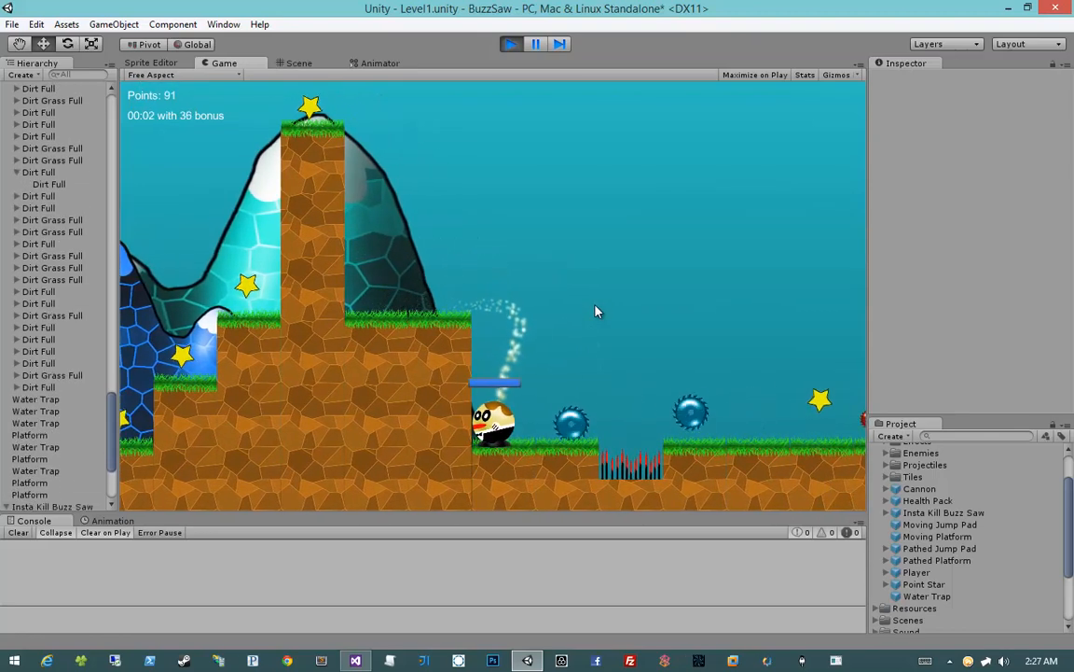
pyautogui.press('d')
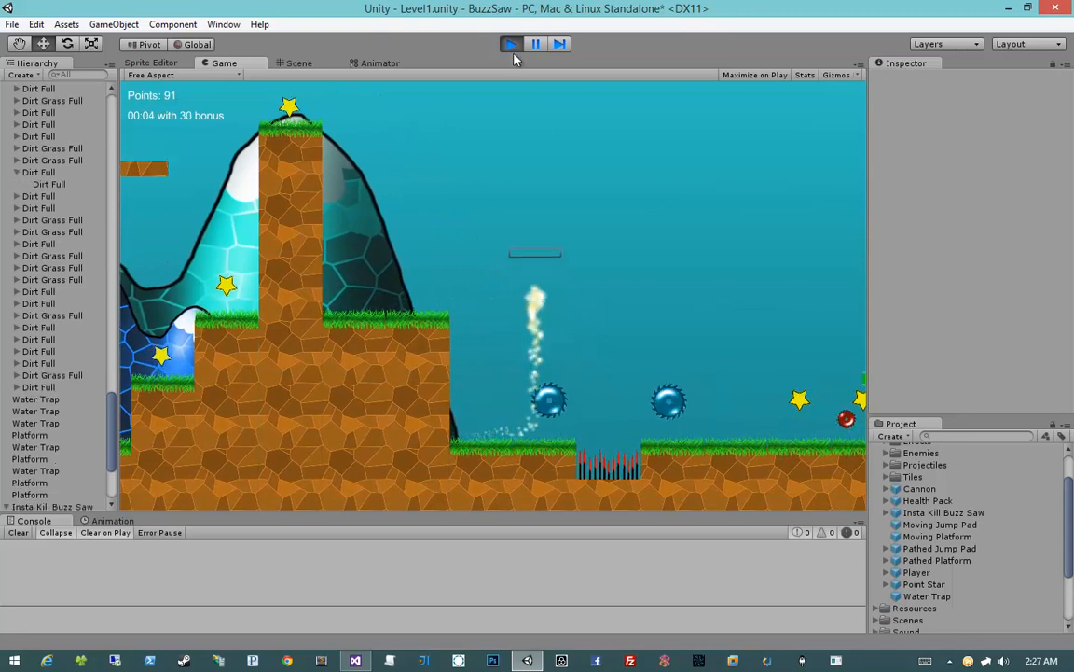
# Stop the playtest and lower the Start point of the buzz saw before the spike pit to Y about -1.99
pyautogui.click(512, 47)
pyautogui.scroll(6, 458, 362)
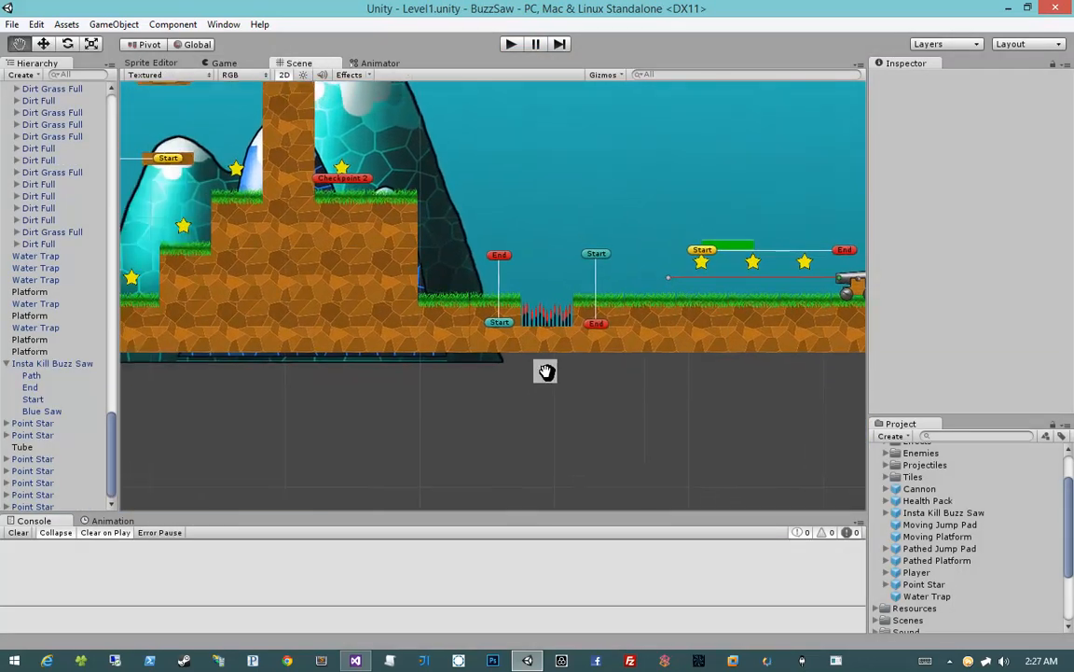
pyautogui.click(503, 338)
pyautogui.click(530, 412)
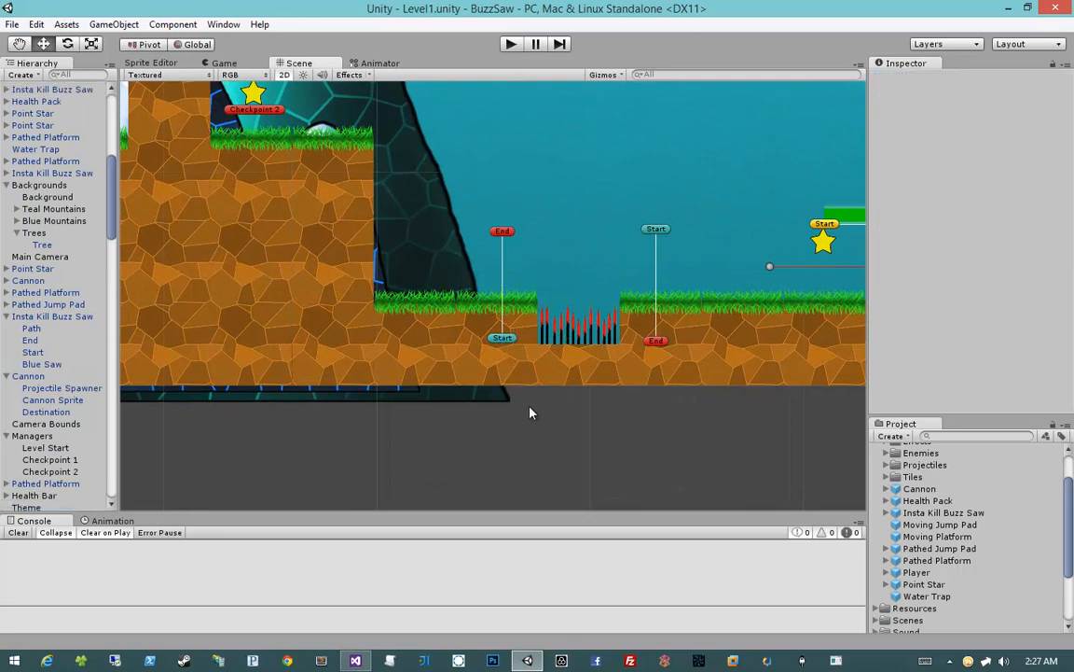
pyautogui.click(502, 339)
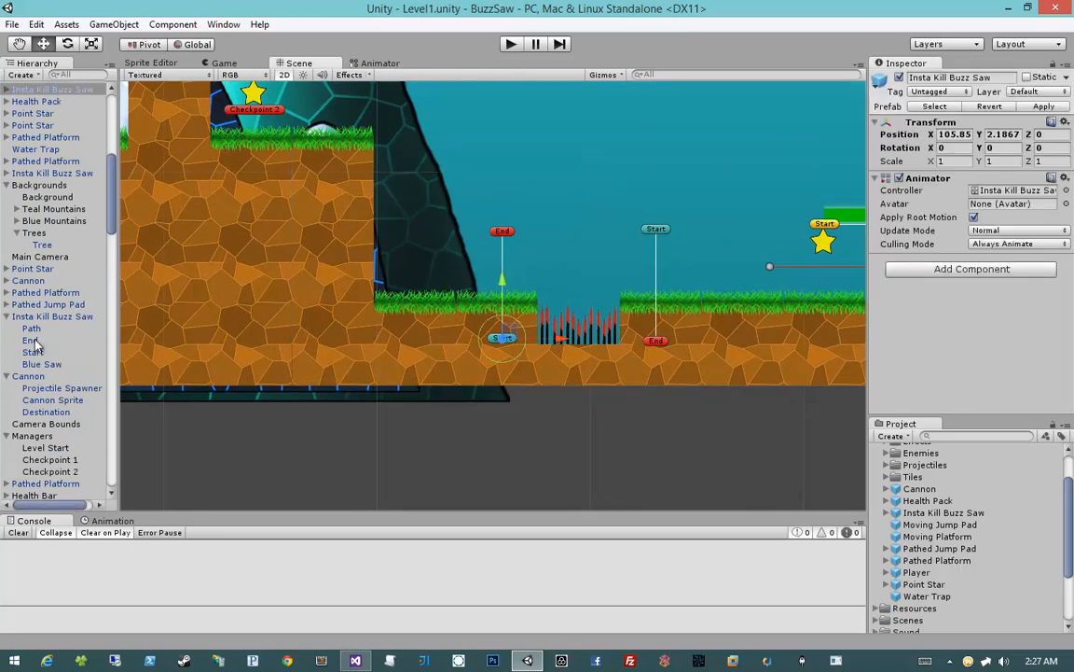
pyautogui.click(5, 89)
pyautogui.click(32, 125)
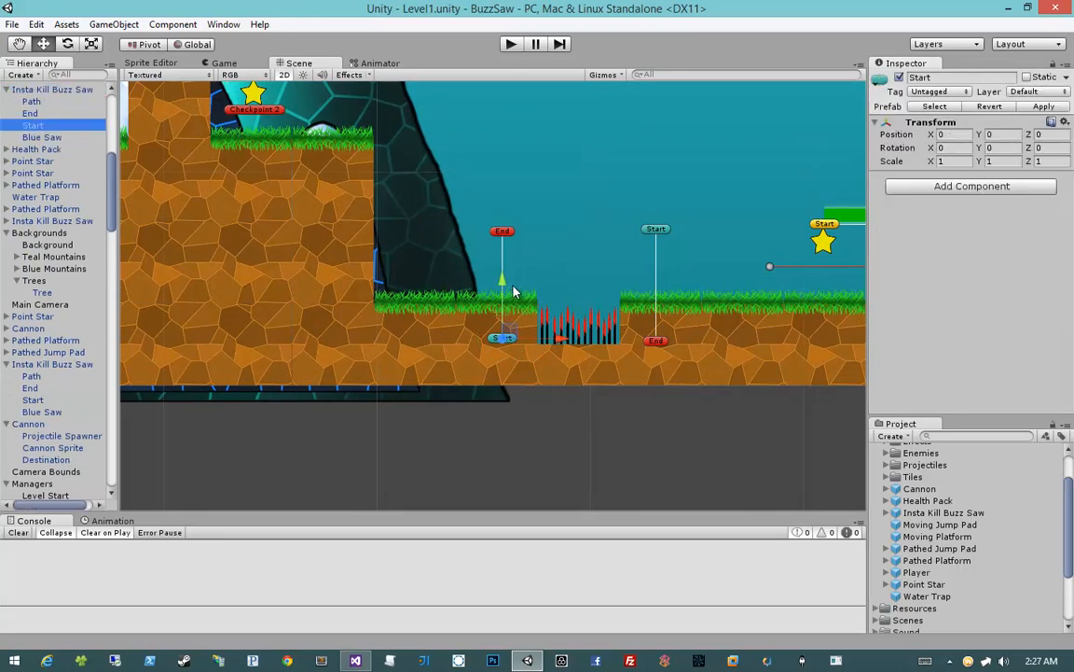
pyautogui.moveTo(502, 299); pyautogui.dragTo(502, 339)
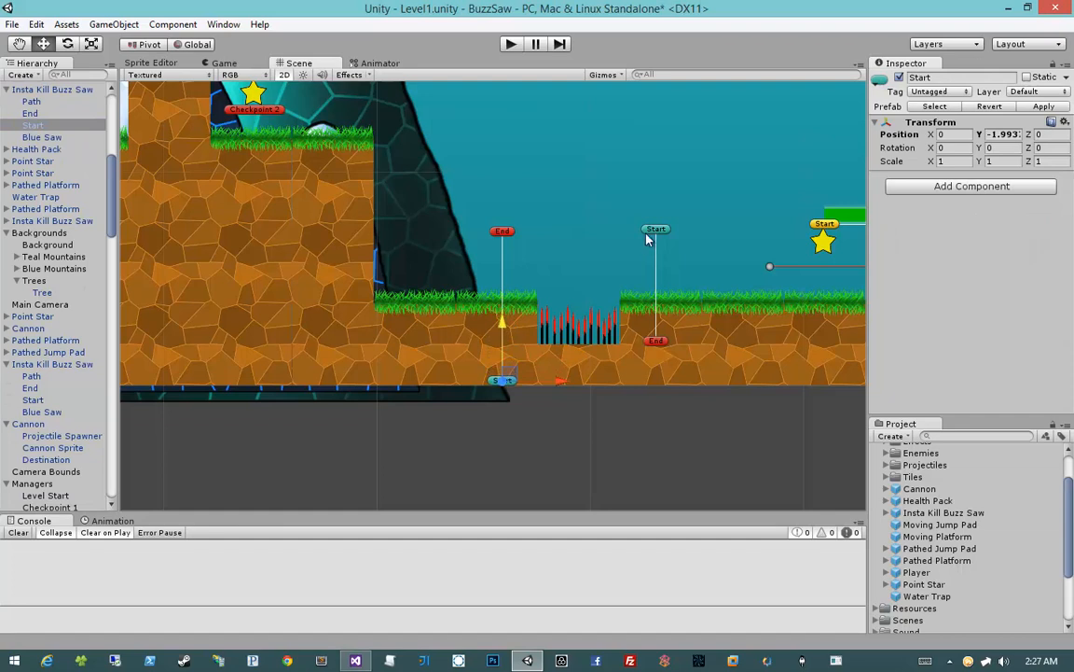
# Lower the End point of the buzz saw just past the spike pit to Y about -2.15
pyautogui.click(656, 342)
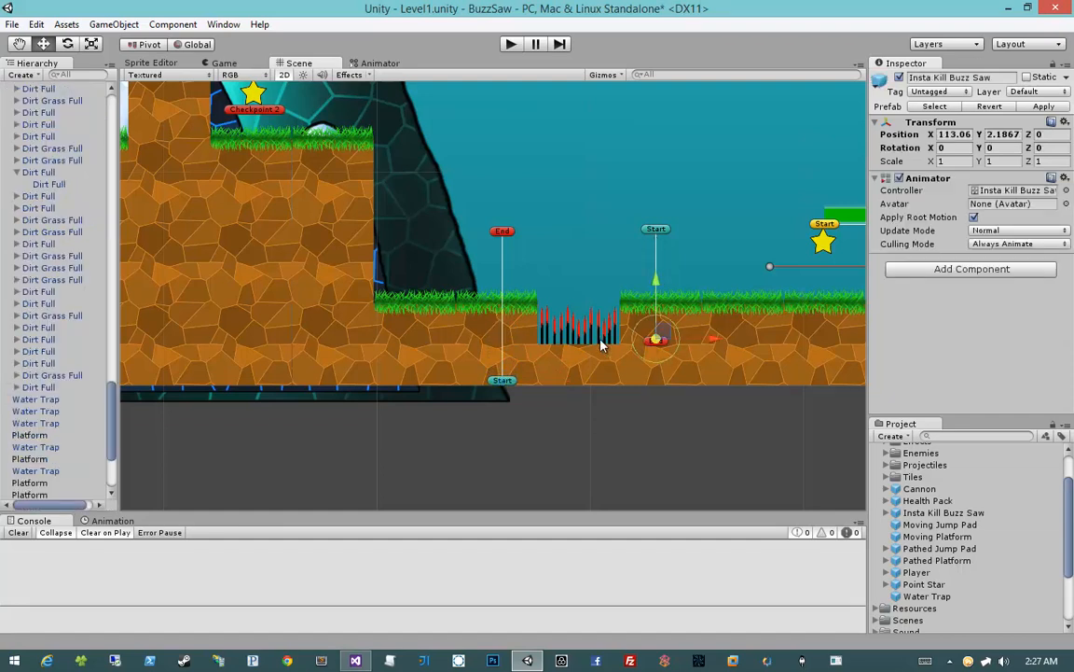
pyautogui.scroll(-4, 54, 483)
pyautogui.click(47, 385)
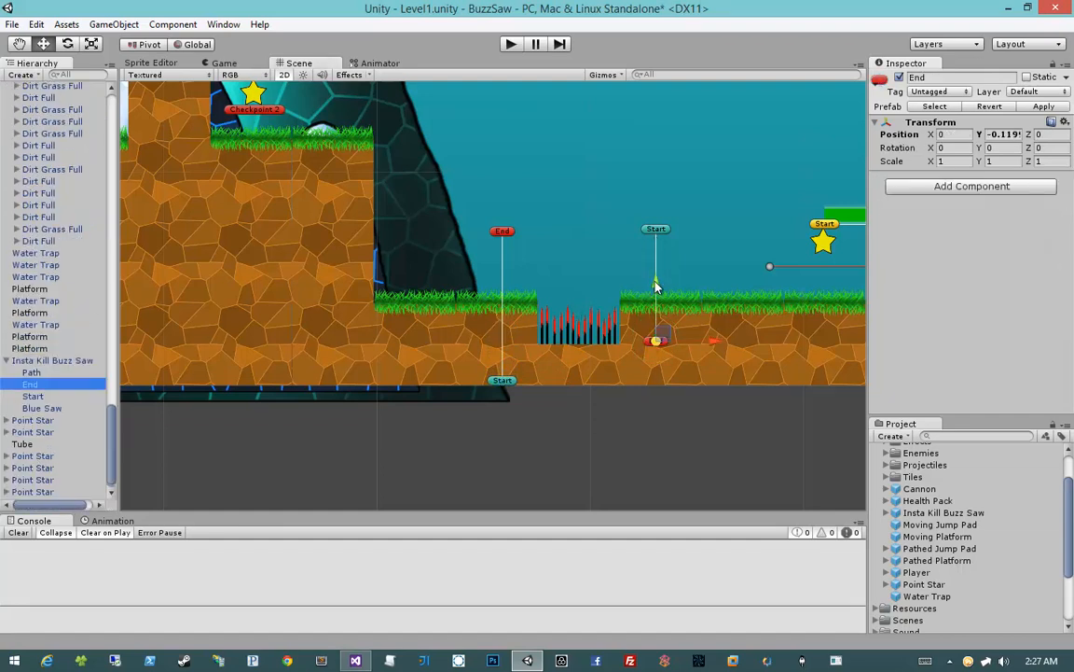
pyautogui.moveTo(656, 286); pyautogui.dragTo(656, 336)
# Playtest from Checkpoint 2, taking the player past the buzz saws, spike pit and cannon and over the water pit
pyautogui.click(511, 44)
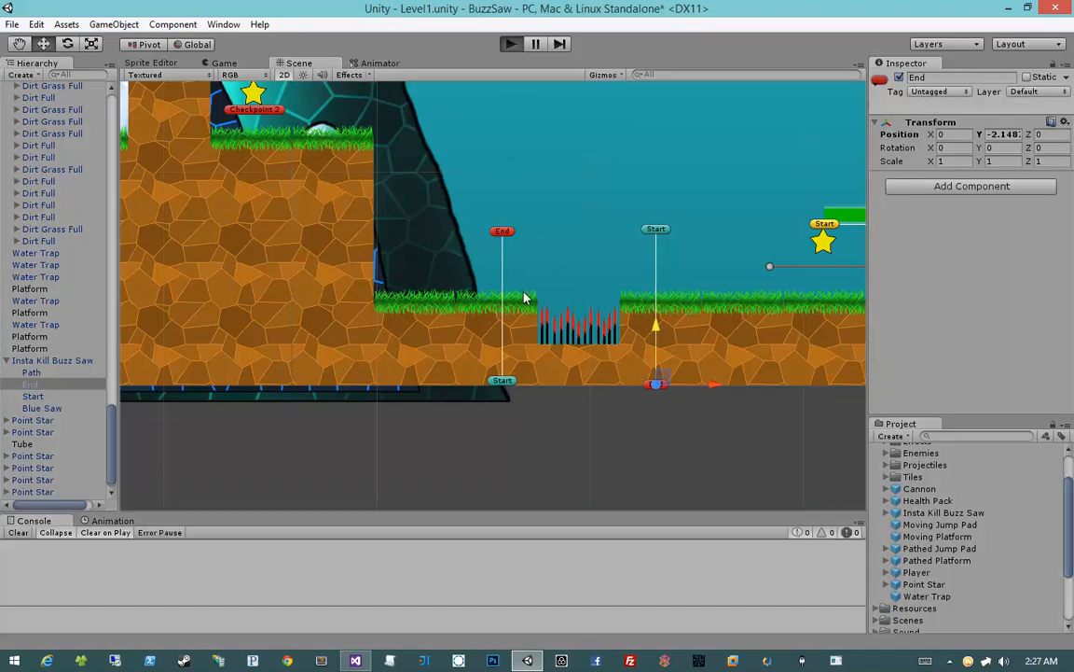
pyautogui.press('d')
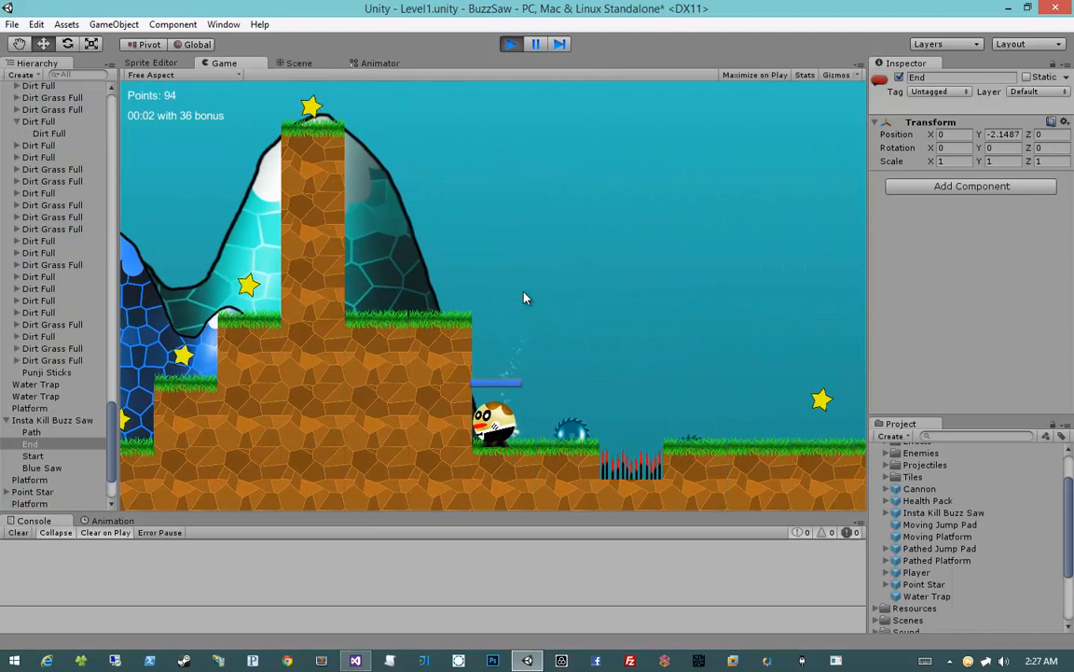
pyautogui.press('d')
pyautogui.press('space')
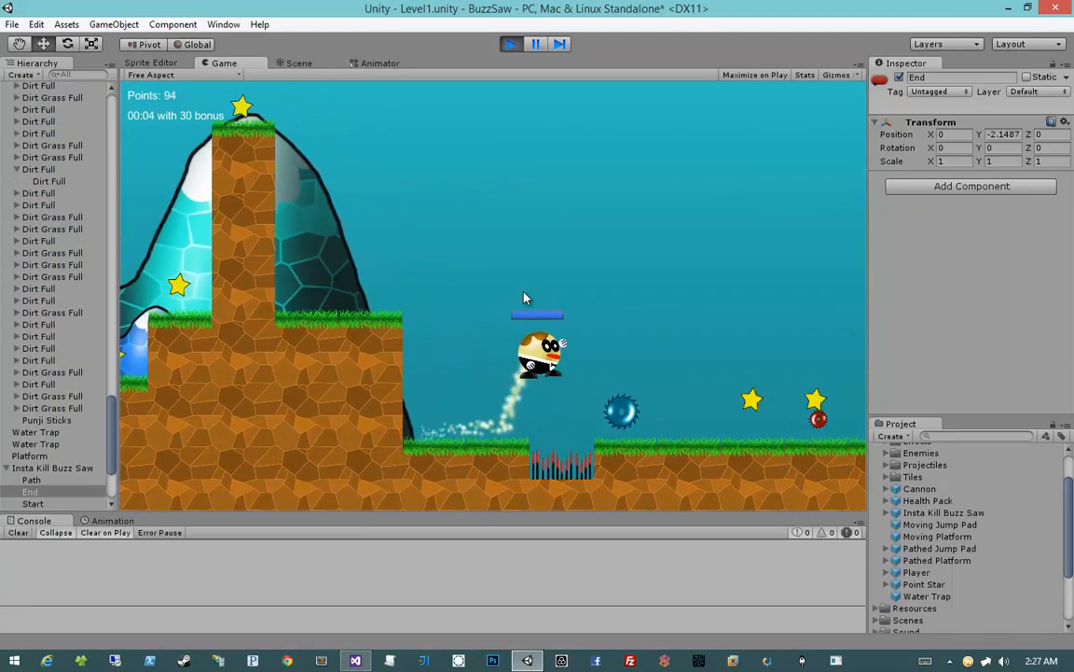
pyautogui.press('d')
pyautogui.press('space')
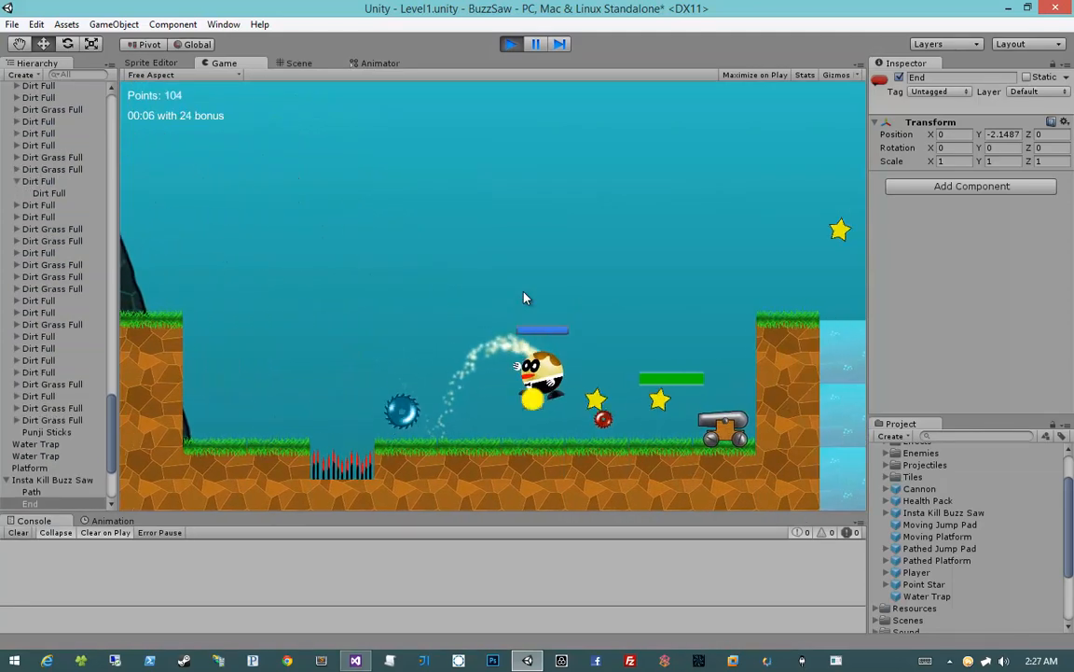
pyautogui.press('space')
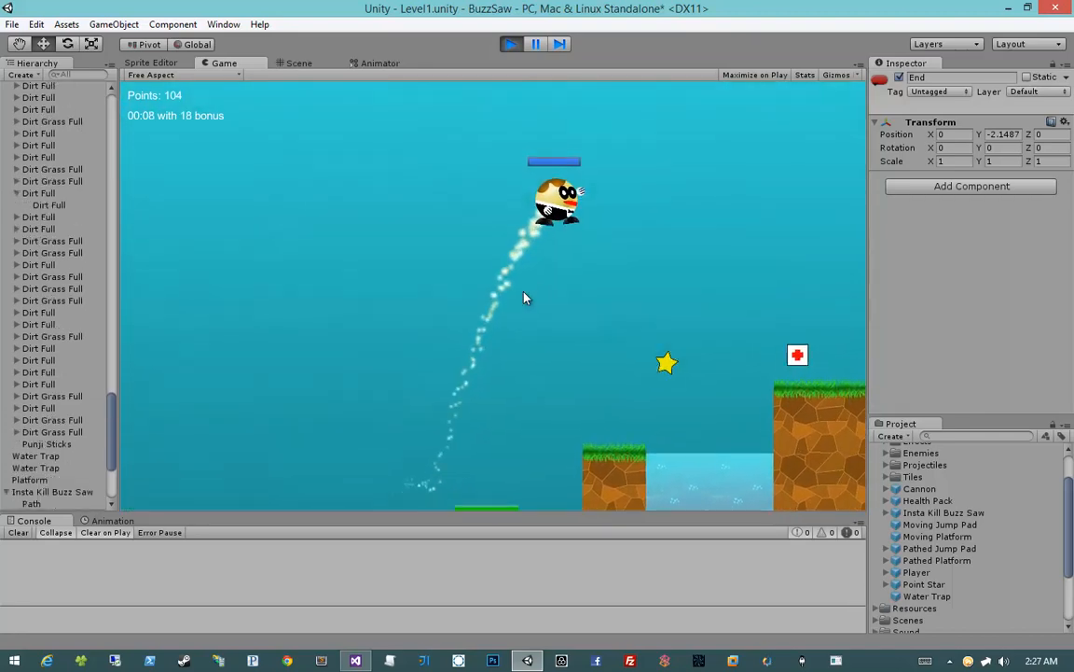
pyautogui.press('a')
pyautogui.press('d')
pyautogui.press('space')
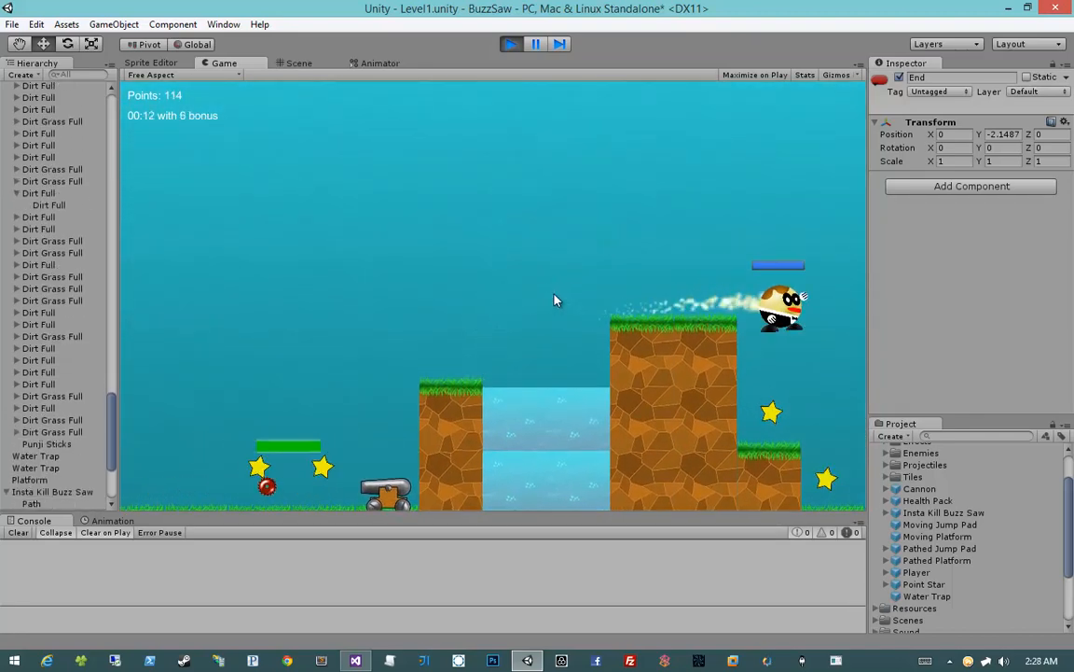
# Collect the stars beyond the water pit, check how far the camera follows the player there, and stop the playtest
pyautogui.press('a')
pyautogui.press('d')
pyautogui.press('a')
pyautogui.press('d')
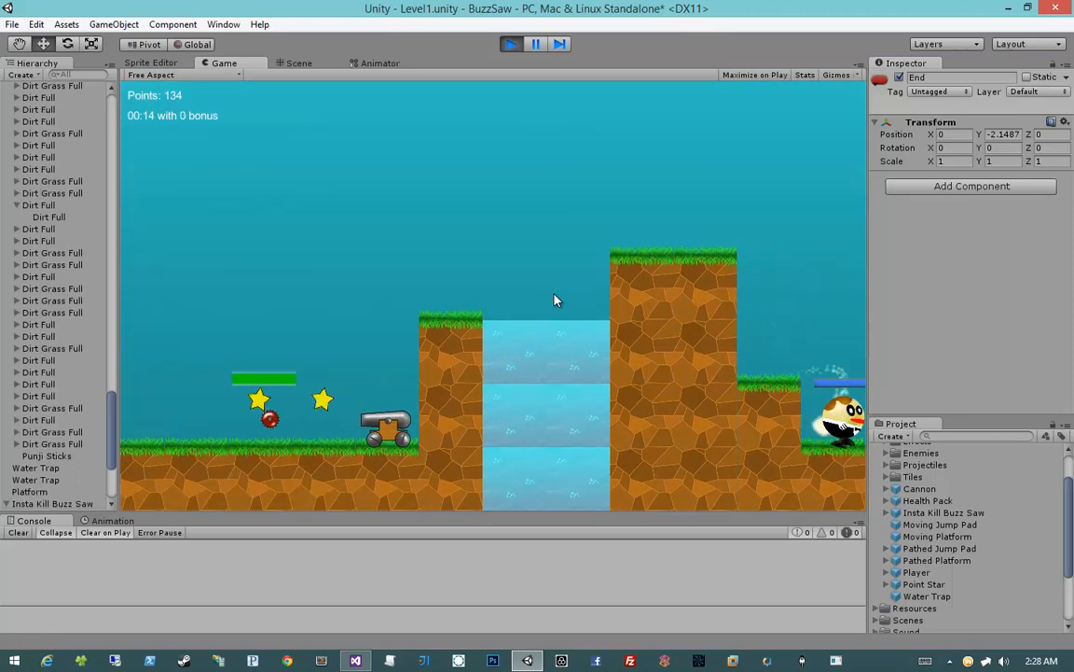
pyautogui.press('a')
pyautogui.press('d')
pyautogui.press('space')
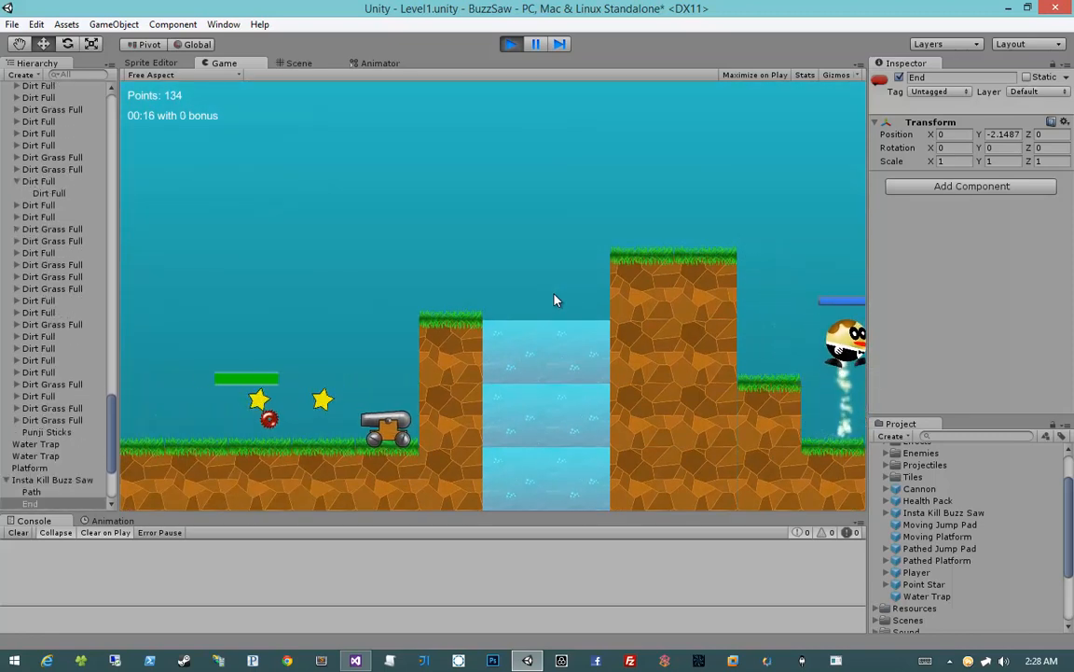
pyautogui.press('space')
pyautogui.press('a')
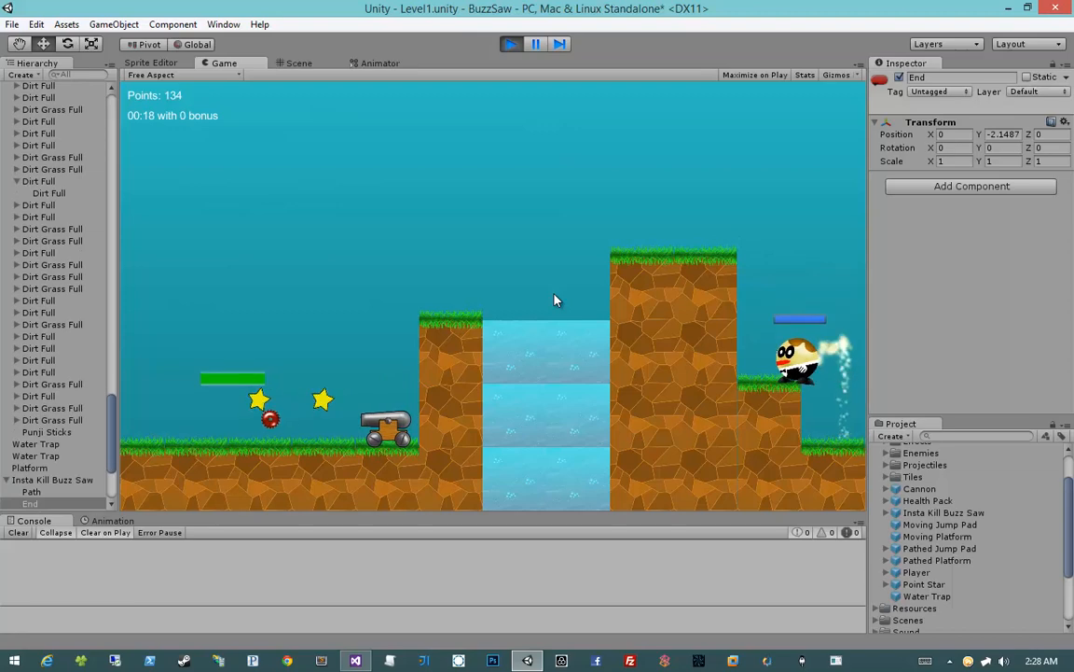
pyautogui.press('d')
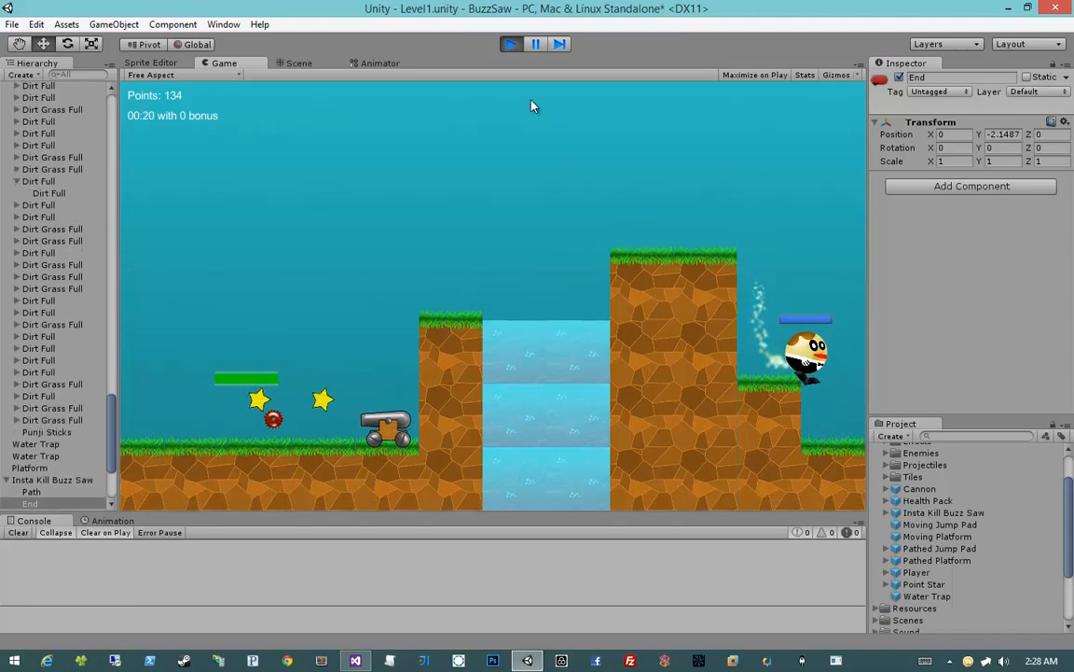
pyautogui.click(511, 44)
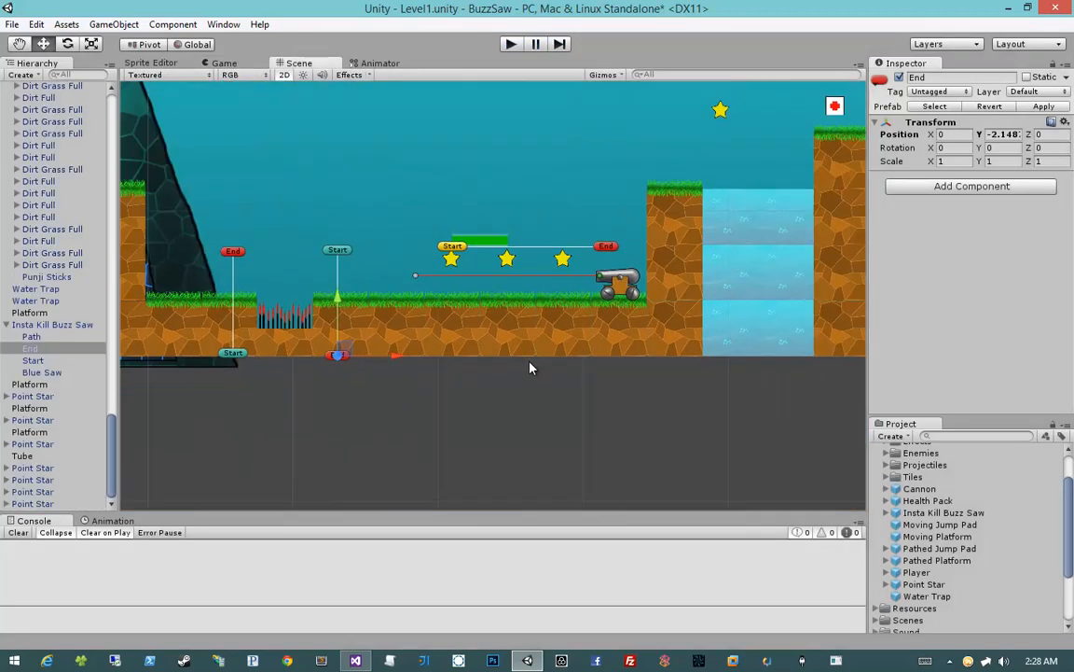
# Collapse the expanded buzz saw, Ground Platforms, Backgrounds, Cannon and Managers groups in the scene's object list
pyautogui.click(8, 325)
pyautogui.scroll(10, 38, 373)
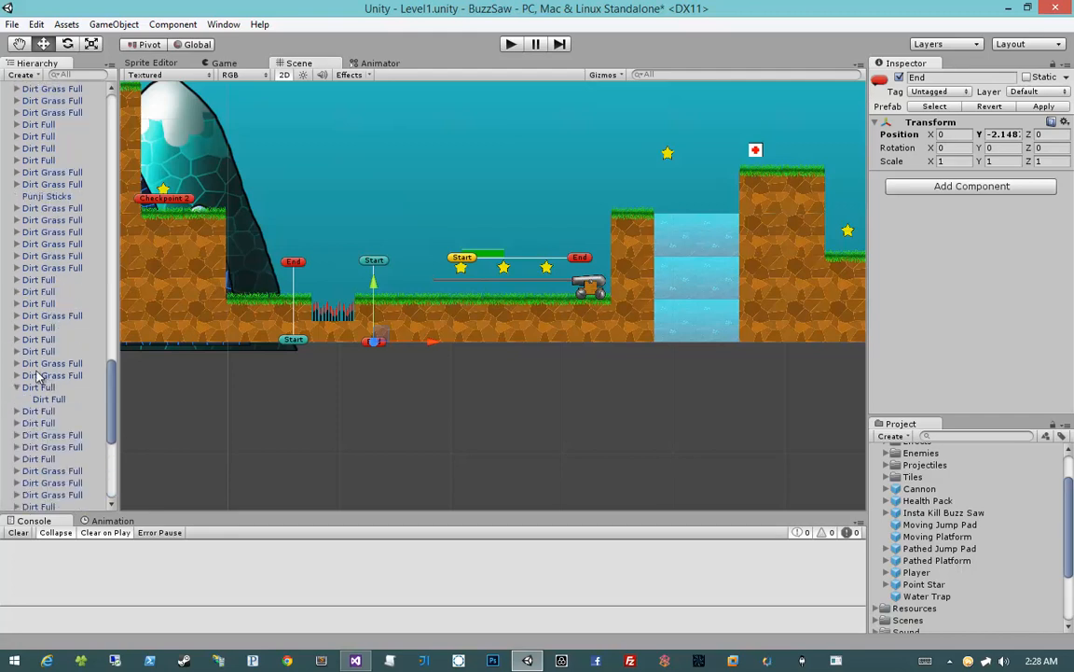
pyautogui.scroll(10, 18, 243)
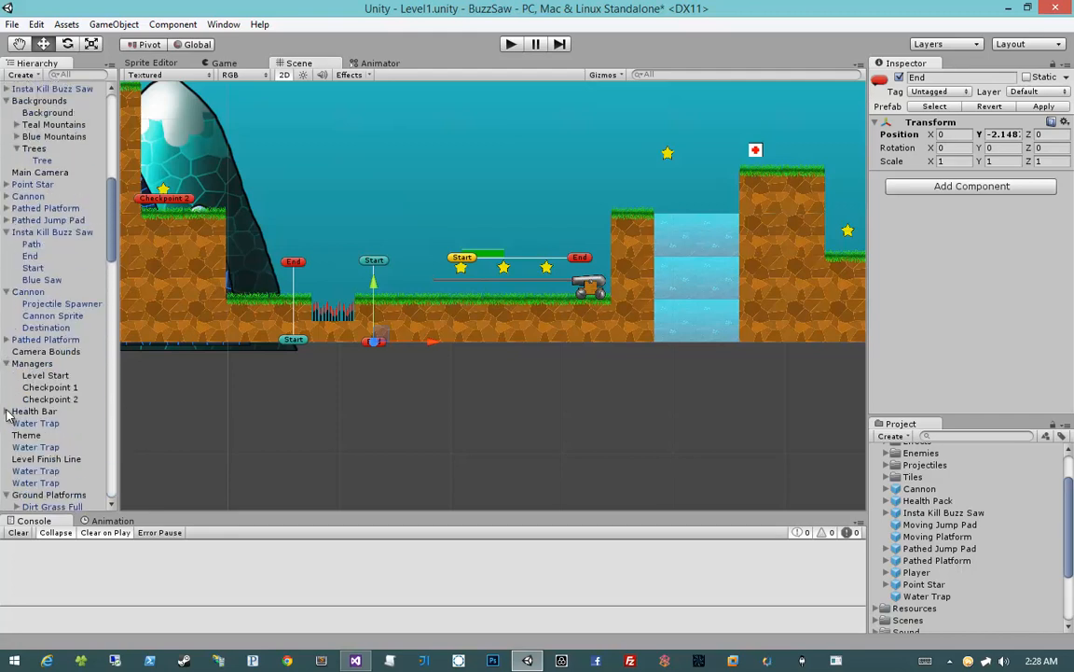
pyautogui.scroll(-3, 7, 416)
pyautogui.scroll(6, 7, 364)
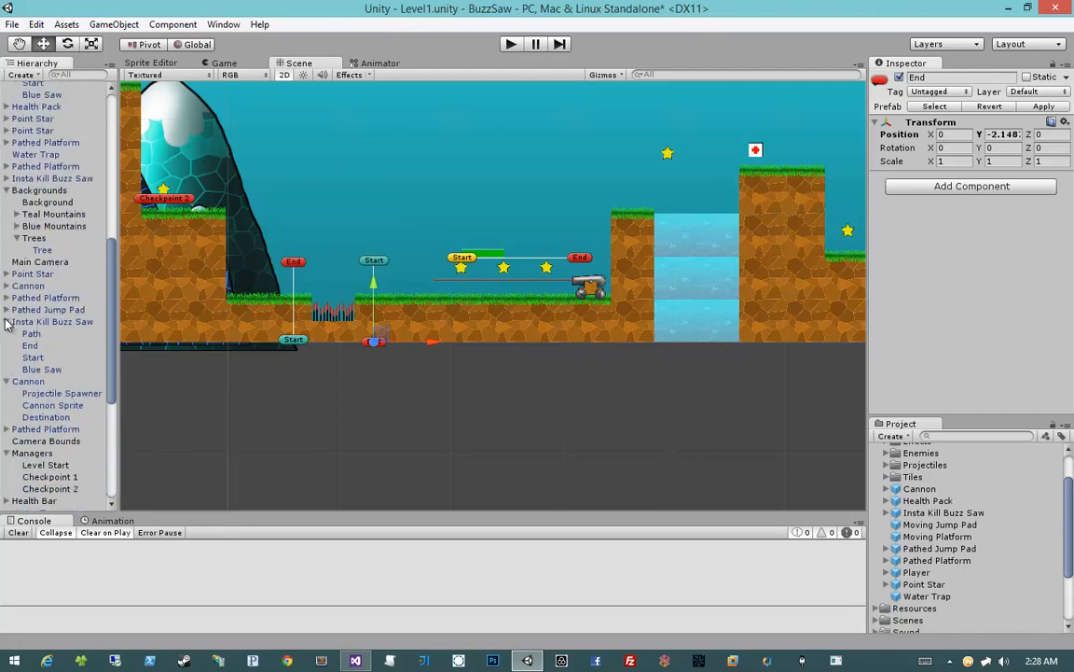
pyautogui.click(6, 322)
pyautogui.click(6, 189)
pyautogui.click(7, 273)
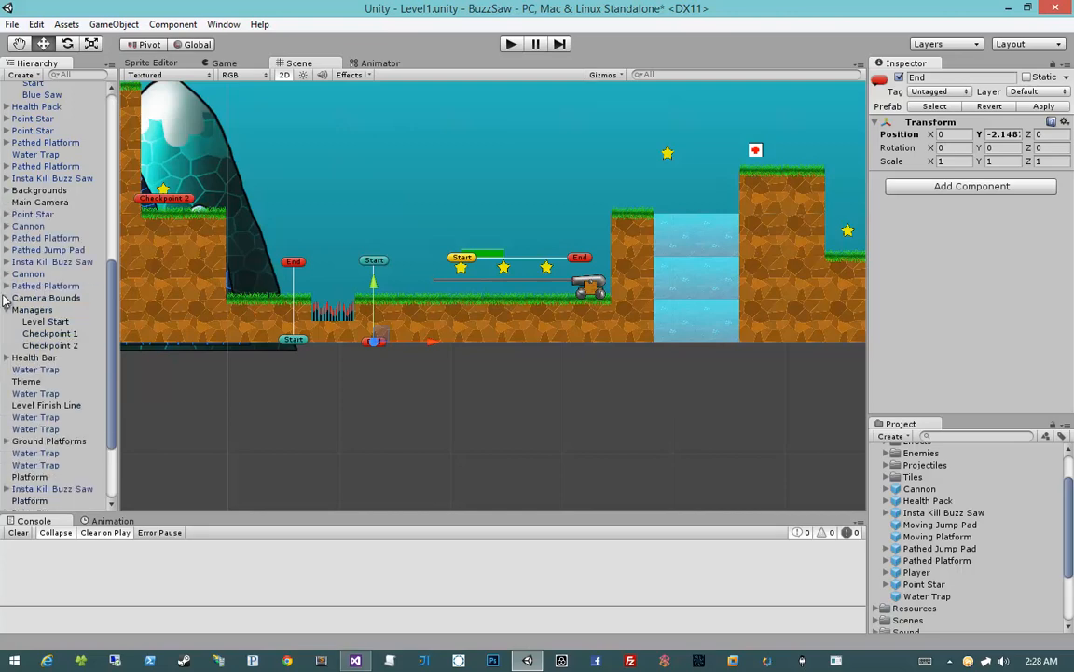
pyautogui.click(6, 310)
# Widen the Camera Bounds collider to an X scale of about 175.4 and shift it toward the Level Finish Line
pyautogui.doubleClick(46, 298)
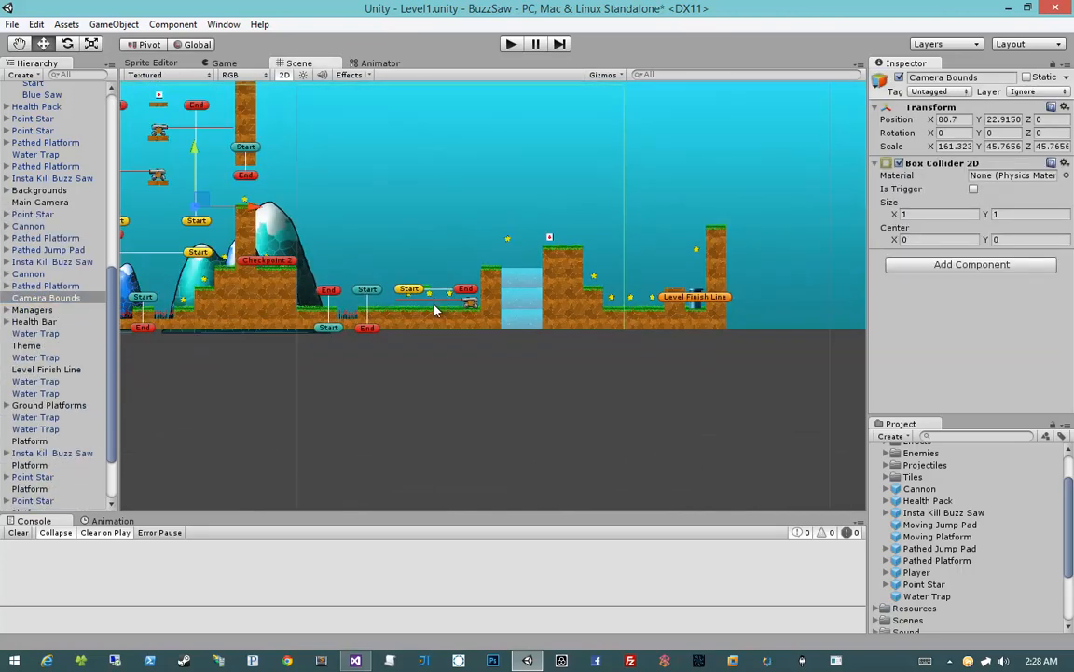
pyautogui.moveTo(624, 266); pyautogui.dragTo(562, 297, button='middle')
pyautogui.scroll(12, 537, 303)
pyautogui.scroll(-18, 559, 298)
pyautogui.moveTo(489, 292); pyautogui.dragTo(551, 287, button='middle')
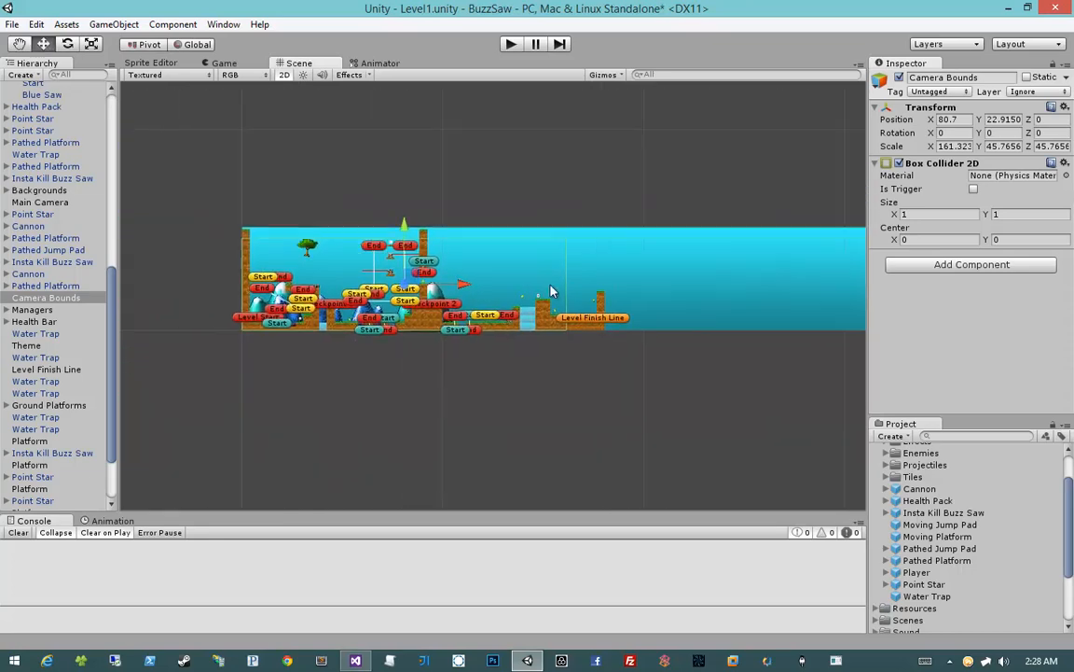
pyautogui.scroll(7, 550, 288)
pyautogui.press('e')
pyautogui.press('t')
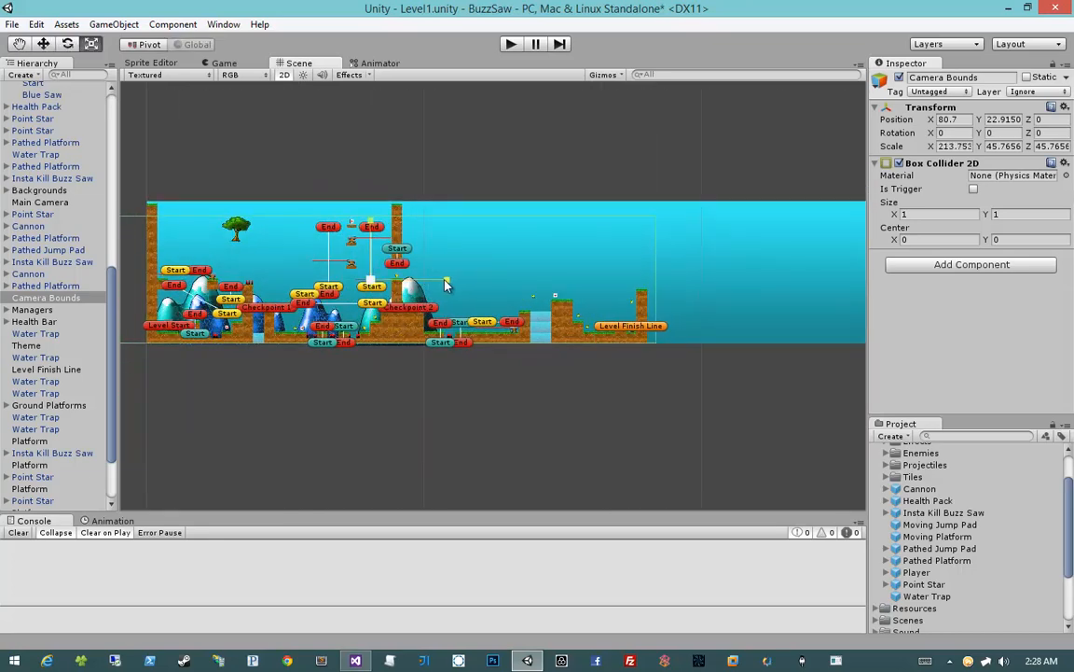
pyautogui.press('w')
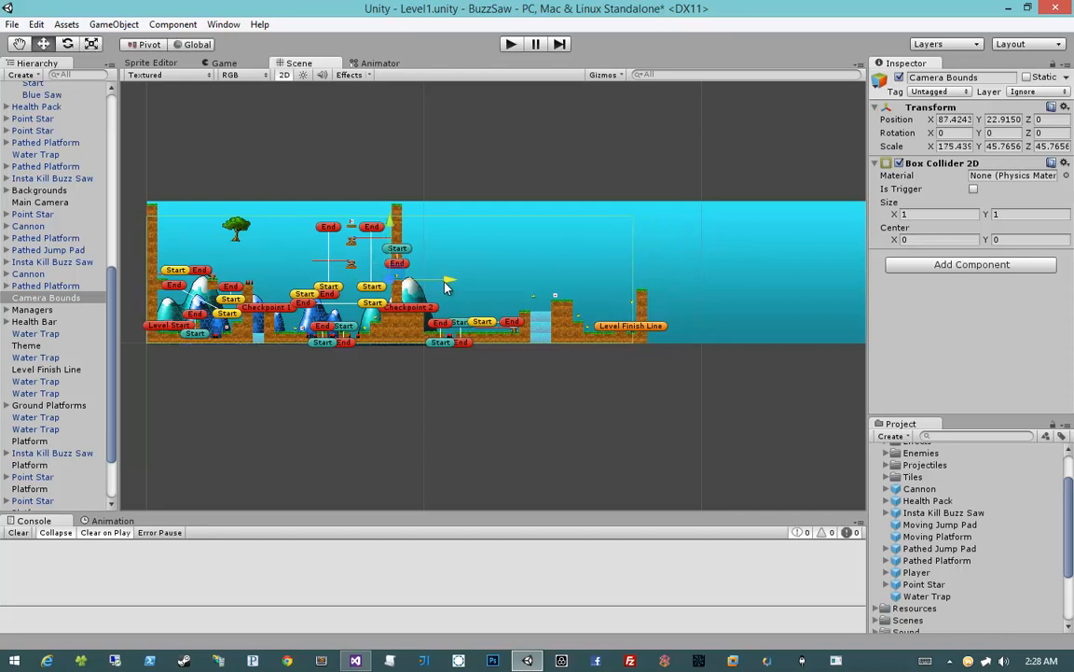
pyautogui.moveTo(449, 281); pyautogui.dragTo(449, 282)
# Fit the Camera Bounds between the level's outer walls, with X scale about 179.8 and X position about 90.11
pyautogui.press('t')
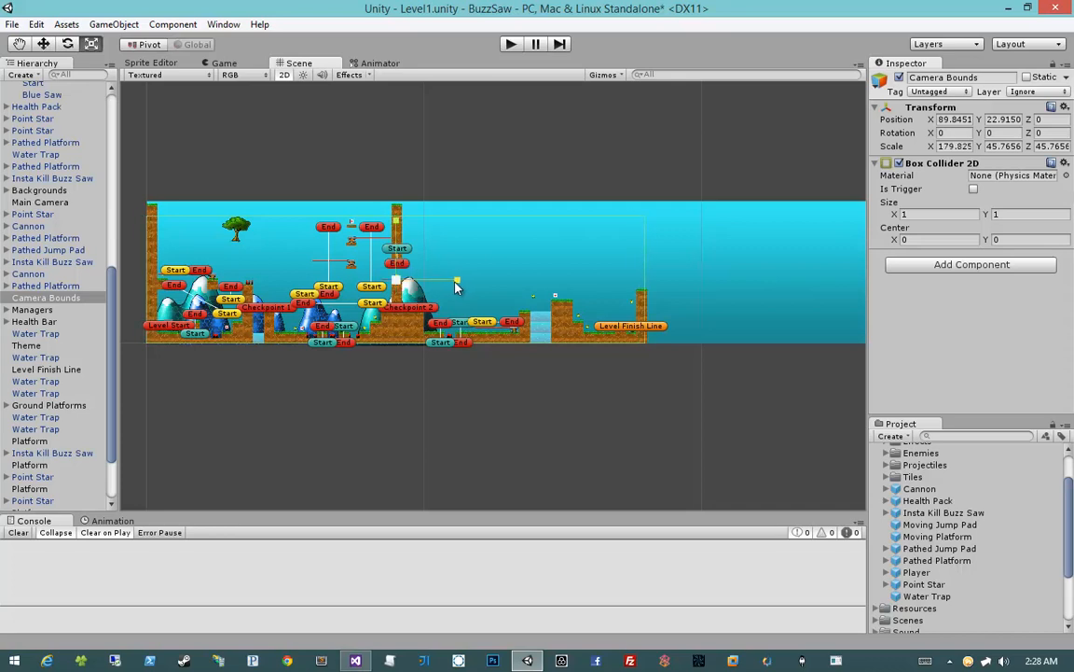
pyautogui.press('w')
pyautogui.moveTo(456, 286); pyautogui.dragTo(457, 286)
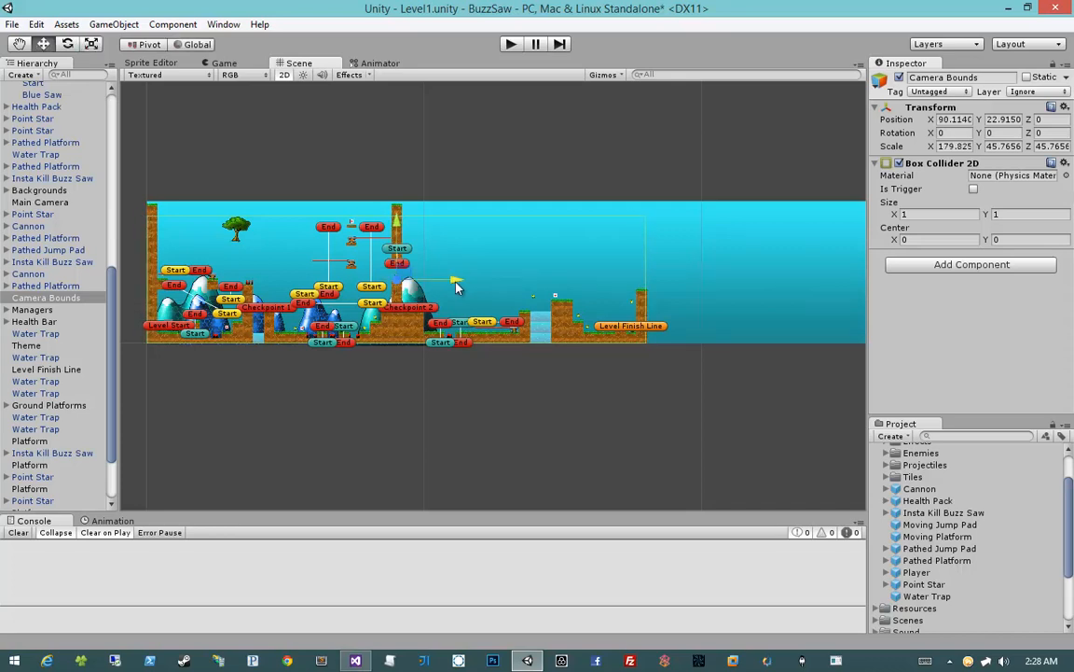
pyautogui.press('t')
pyautogui.press('w')
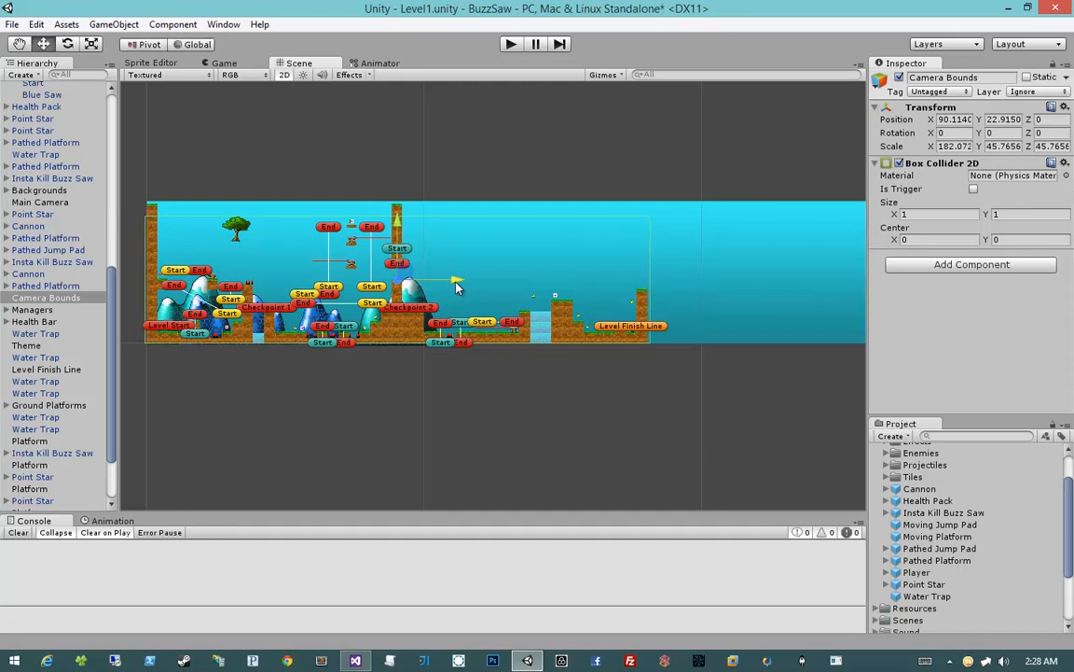
pyautogui.moveTo(455, 286); pyautogui.dragTo(455, 284)
pyautogui.press('t')
pyautogui.press('w')
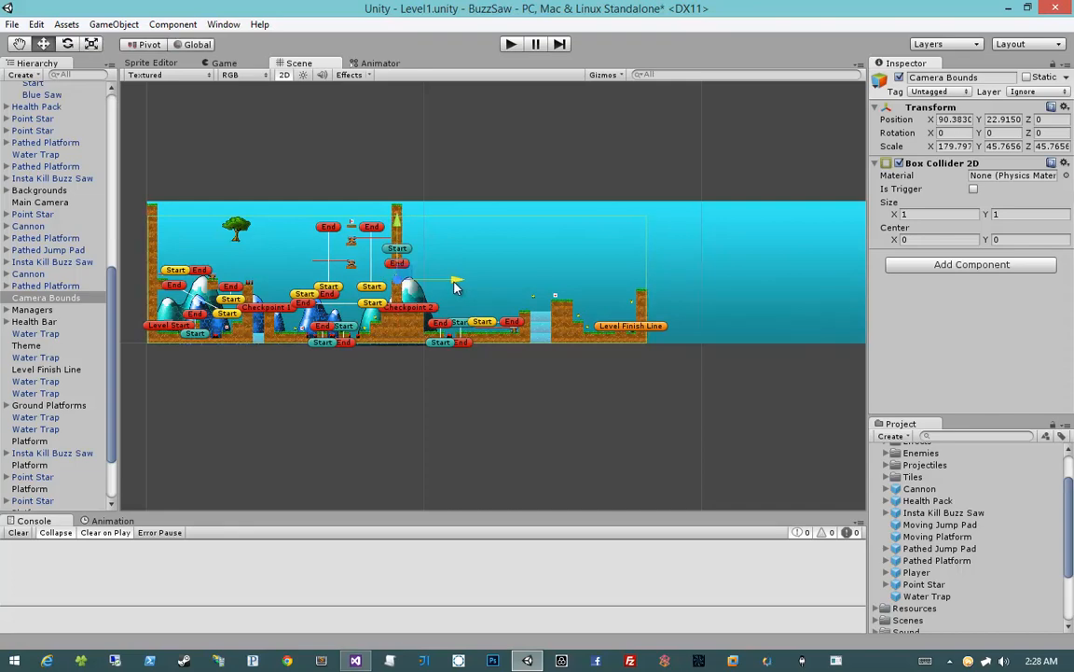
pyautogui.scroll(5, 492, 293)
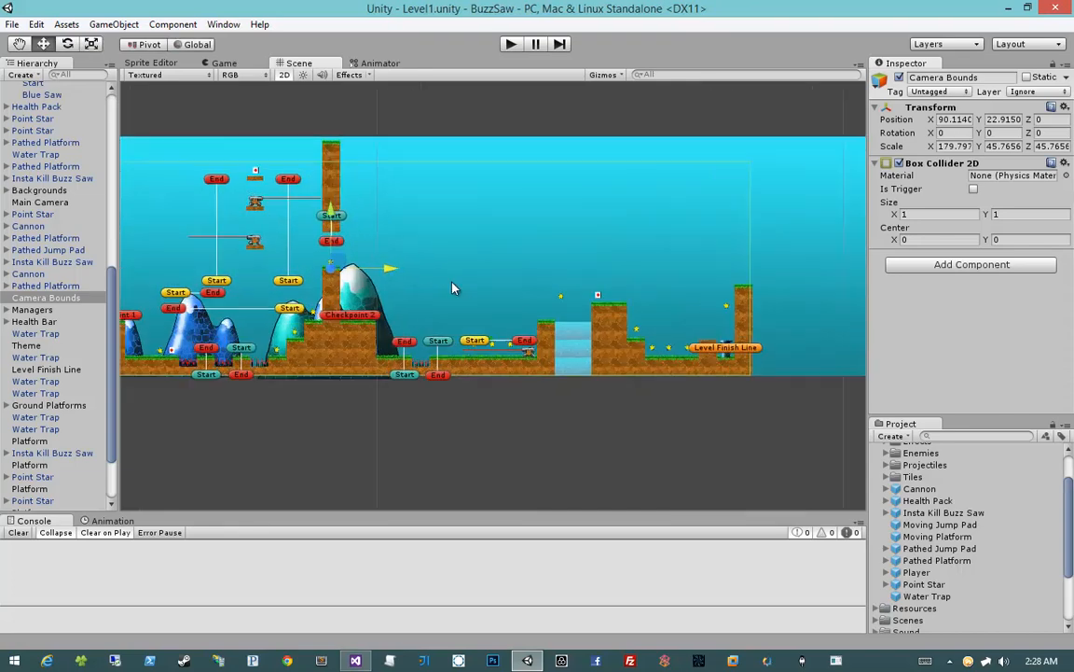
# Playtest the level from Checkpoint 2 past the buzz saws, cannon and water pit to the finish line, and stop the playtest
pyautogui.click(512, 44)
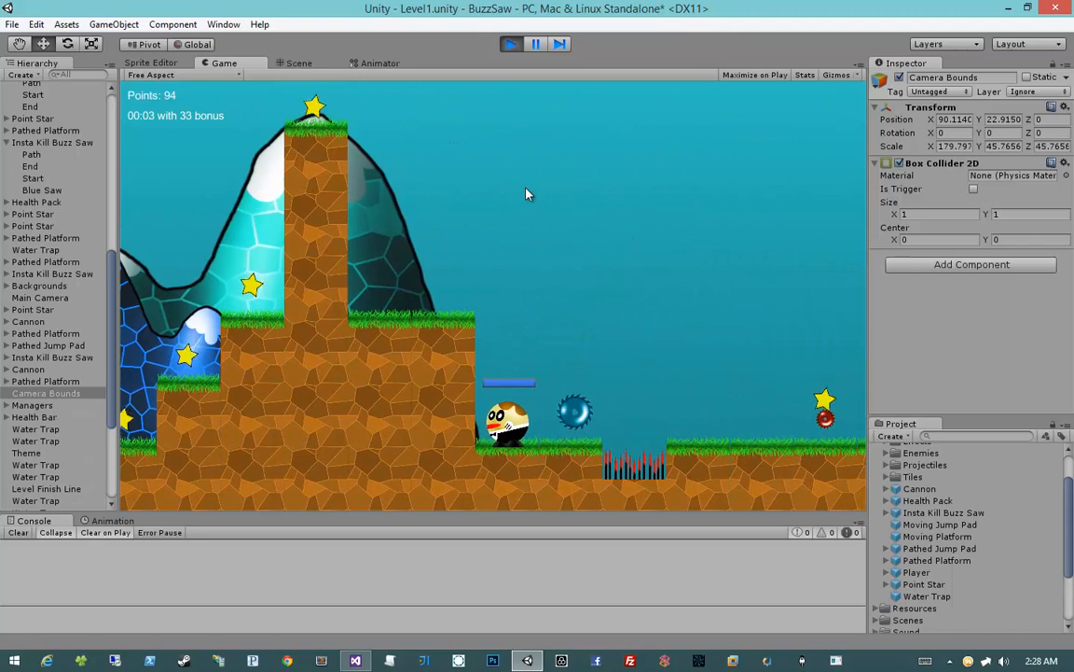
pyautogui.press('d')
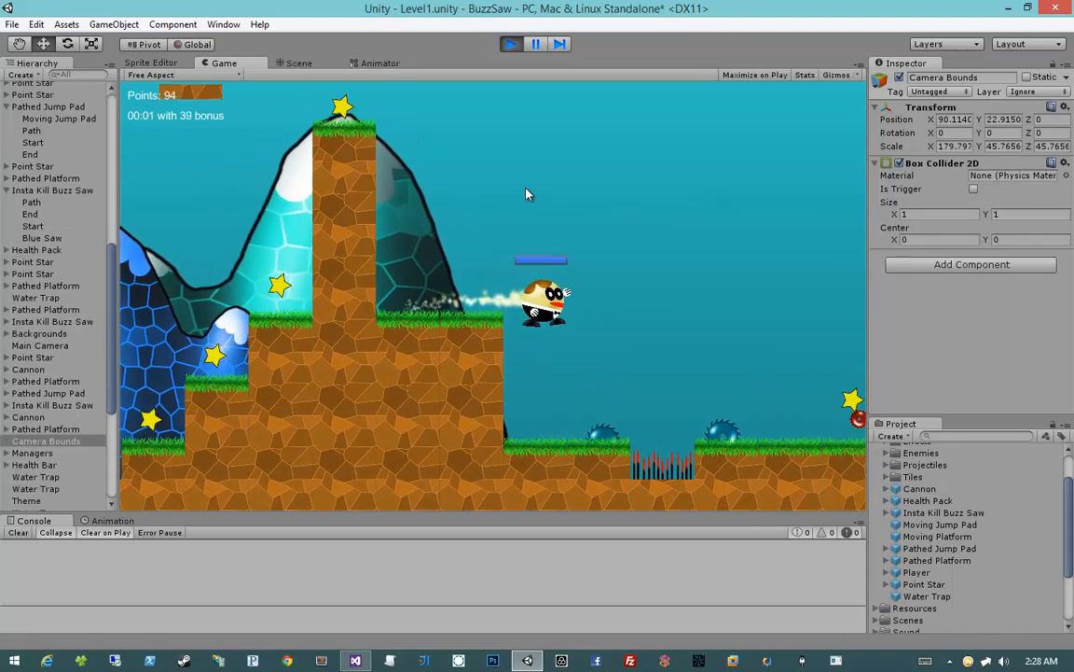
pyautogui.press('a')
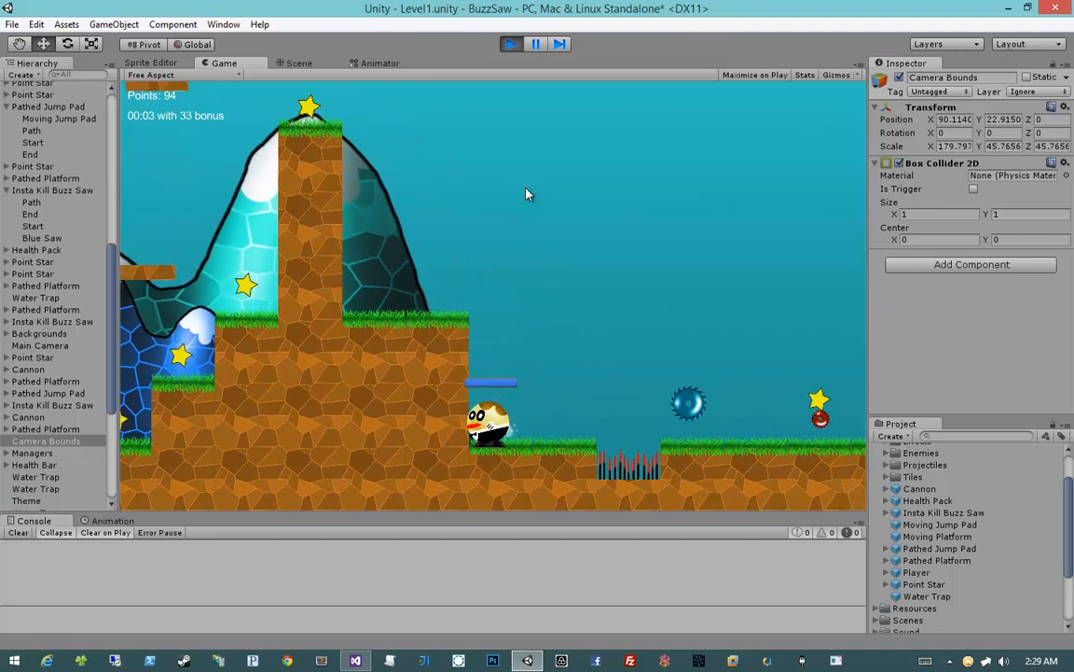
pyautogui.press('d')
pyautogui.press('space')
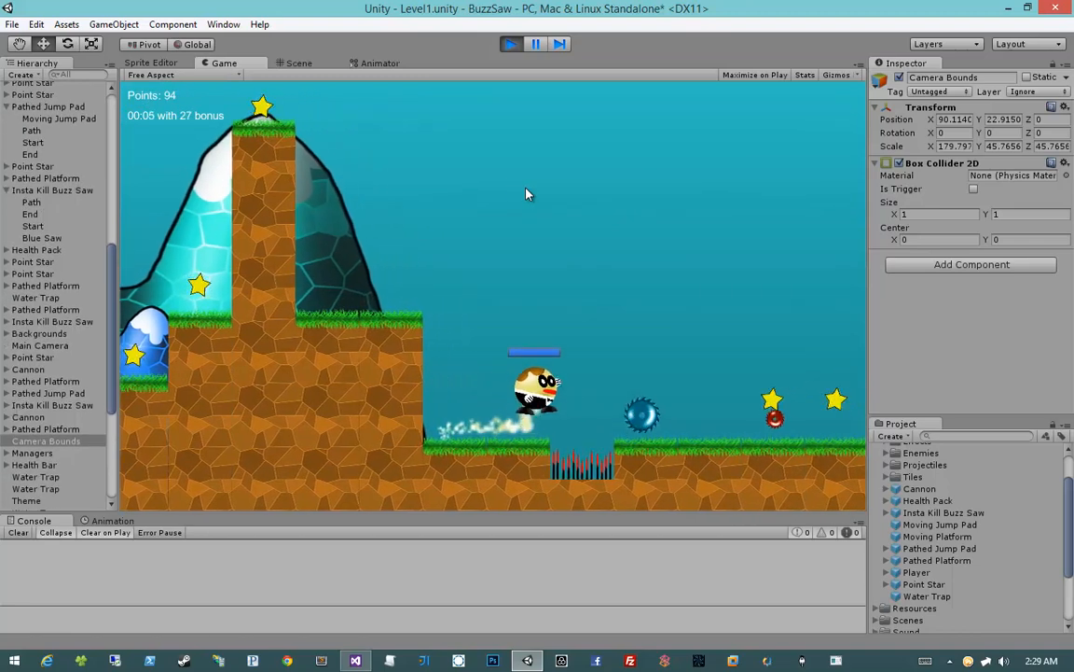
pyautogui.press('space')
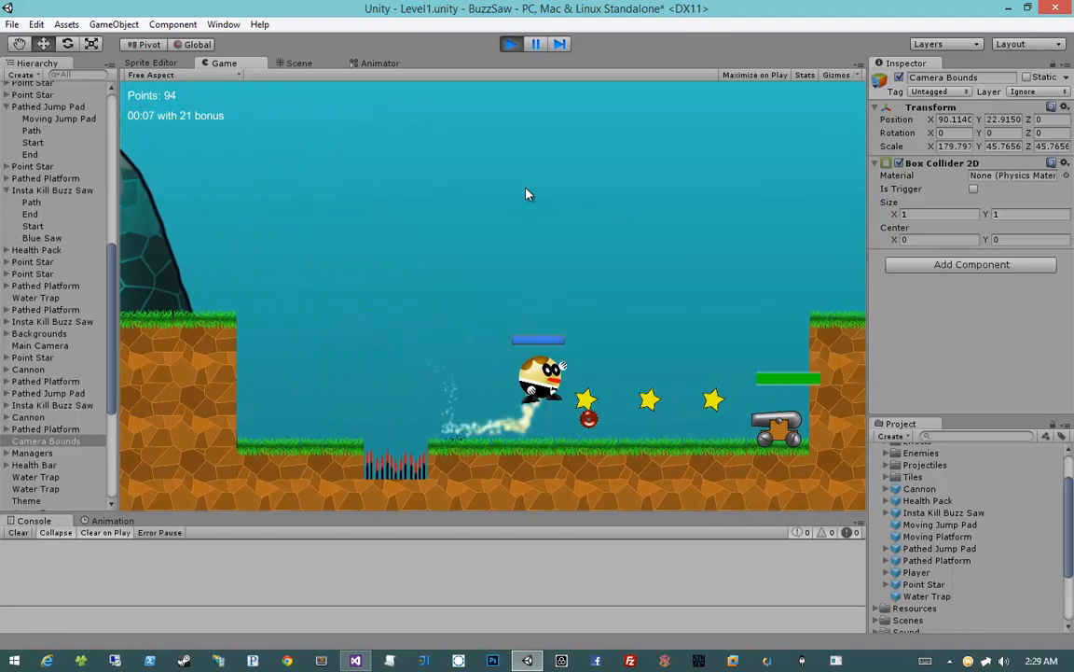
pyautogui.press('space')
pyautogui.press('d')
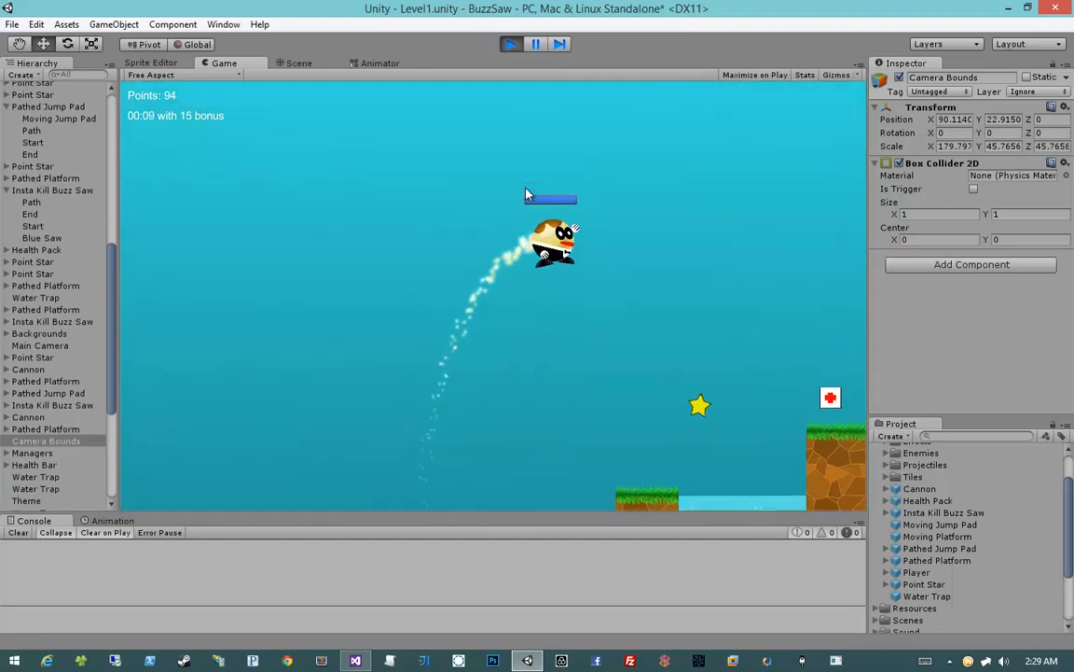
pyautogui.press('space')
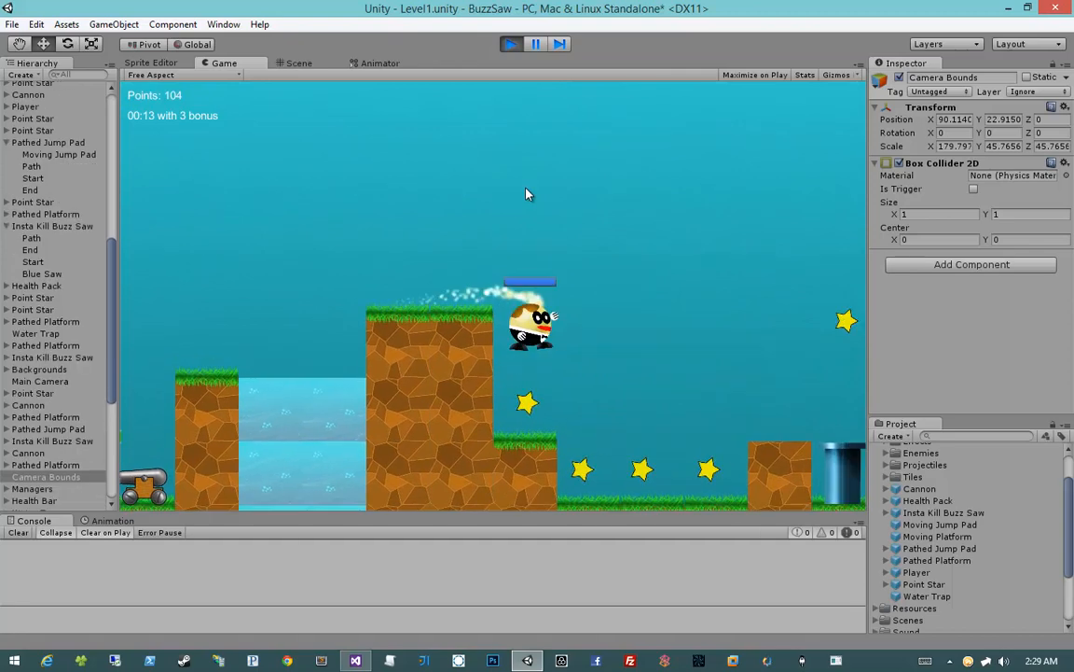
pyautogui.press('space')
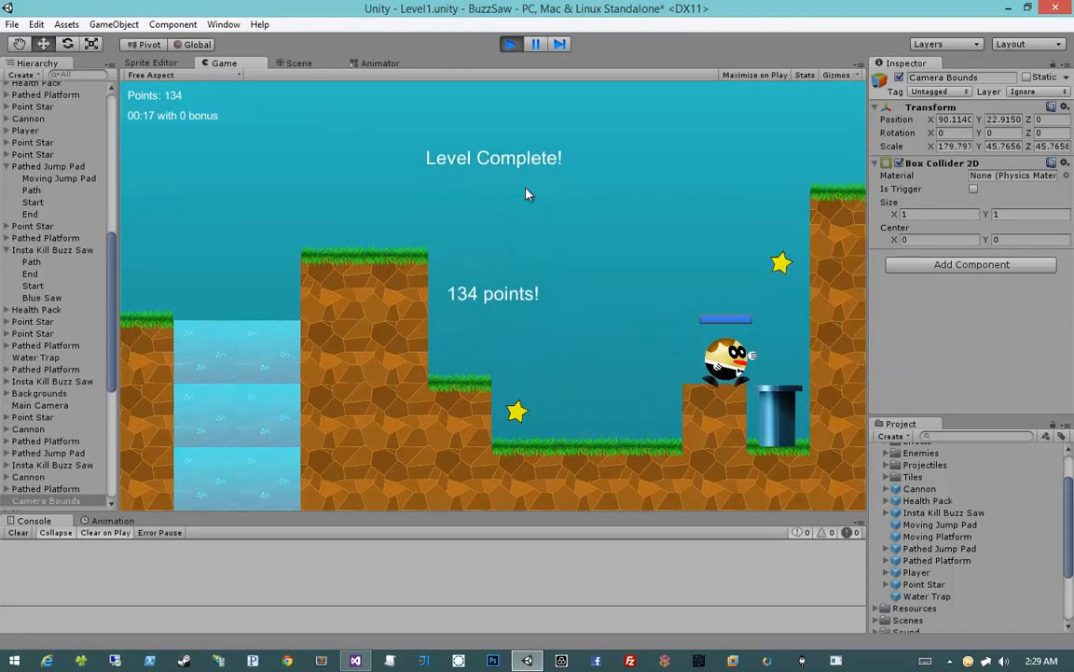
pyautogui.click(510, 43)
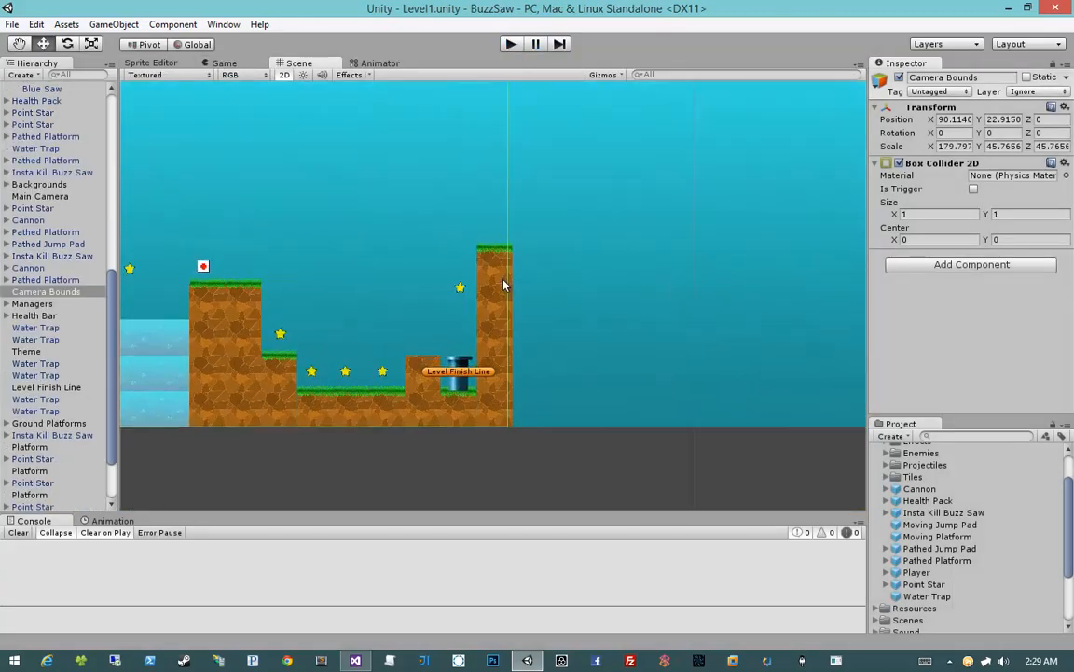
# Lower the Level Finish Line trigger onto its pipe, to a Y position of about 5.33, and save the scene
pyautogui.scroll(3, 503, 285)
pyautogui.moveTo(502, 285); pyautogui.dragTo(575, 223, button='middle')
pyautogui.click(508, 372)
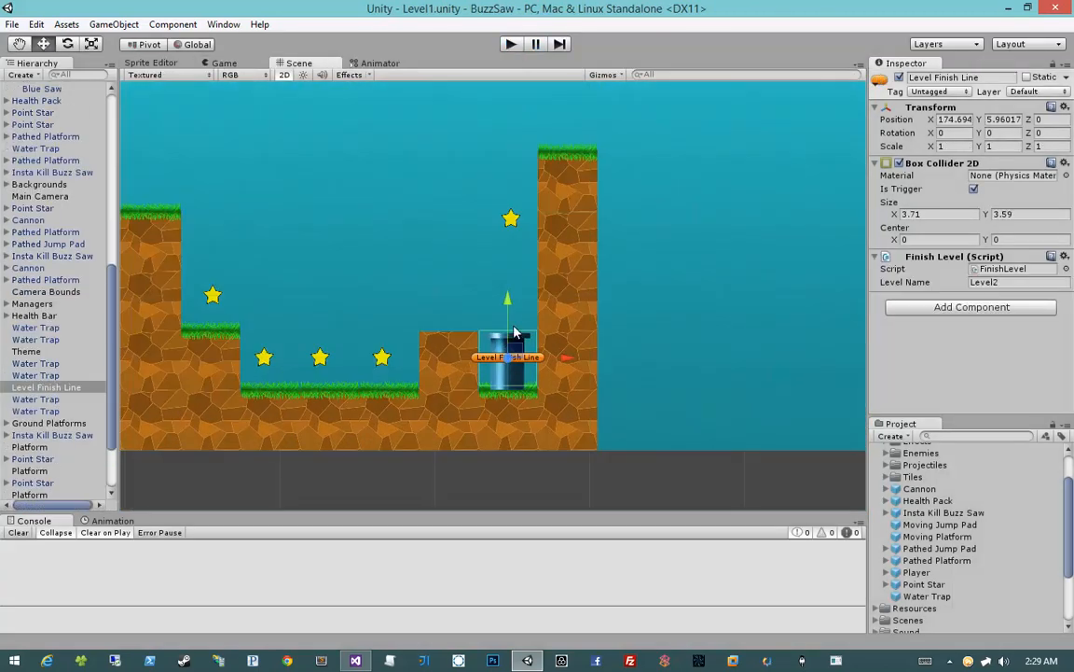
pyautogui.moveTo(508, 299); pyautogui.dragTo(510, 312)
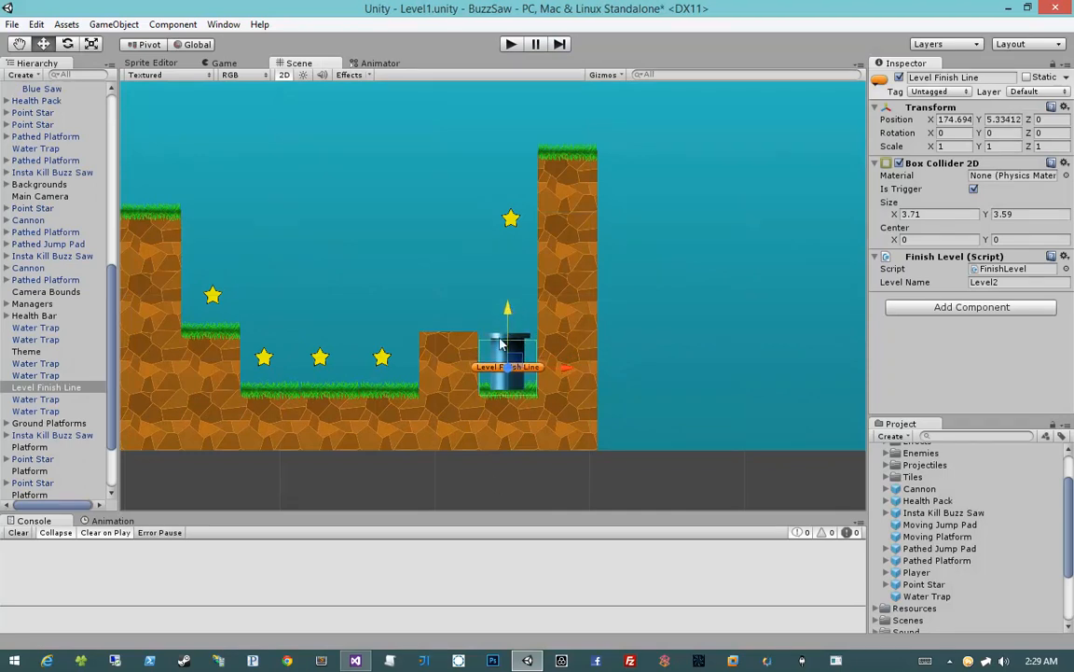
pyautogui.click(496, 251)
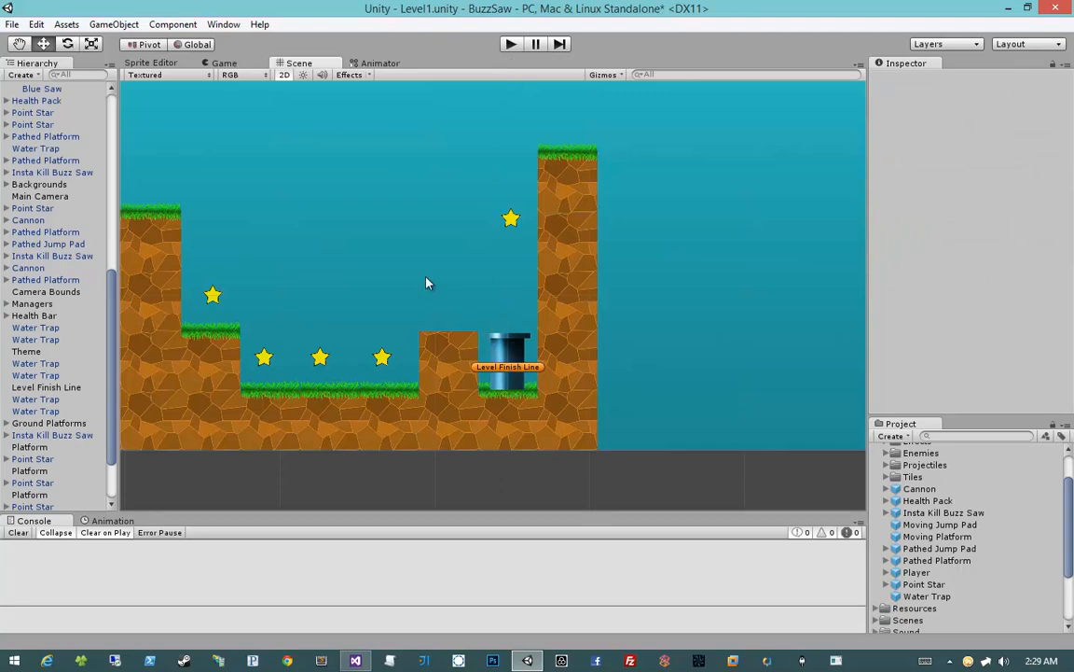
pyautogui.hotkey('ctrl', 's')
# Examine the whole level layout from the finish line back to the Level Start
pyautogui.moveTo(428, 279); pyautogui.dragTo(750, 274, button='middle')
pyautogui.scroll(-6, 503, 190)
pyautogui.moveTo(467, 221); pyautogui.dragTo(688, 235, button='middle')
pyautogui.scroll(-7, 622, 230)
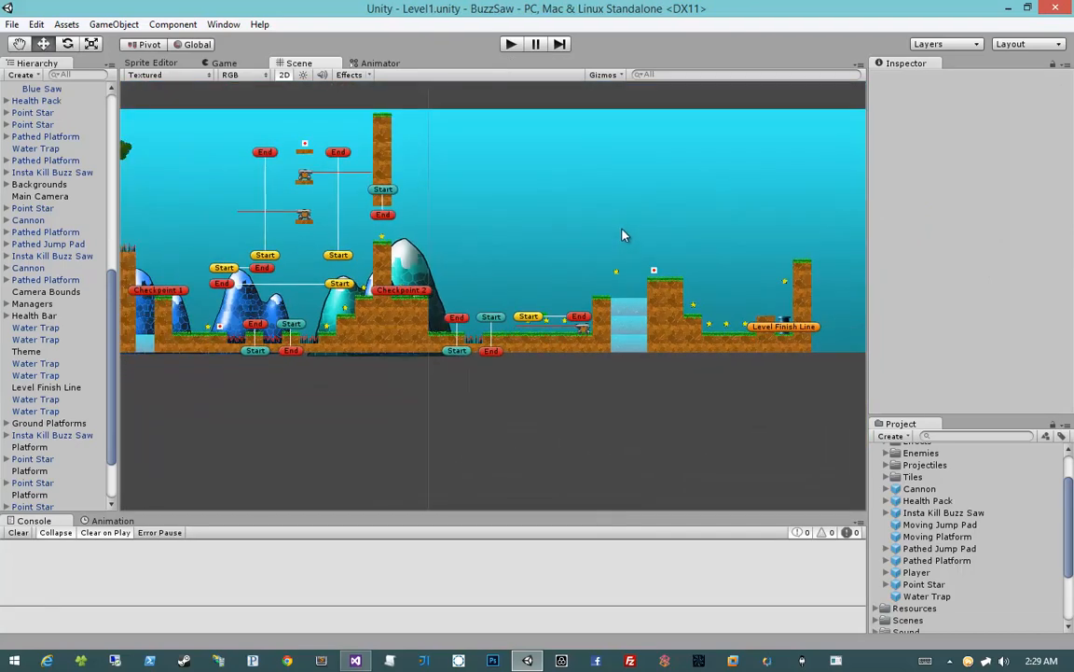
pyautogui.moveTo(451, 229); pyautogui.dragTo(558, 285, button='middle')
pyautogui.scroll(3, 553, 217)
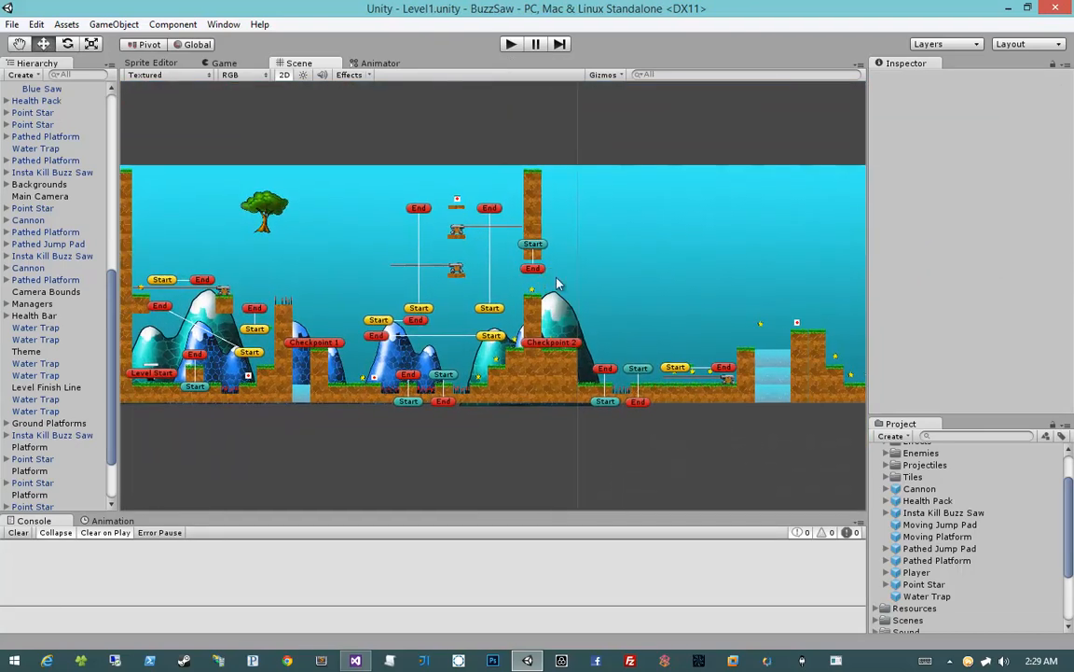
pyautogui.scroll(-3, 604, 284)
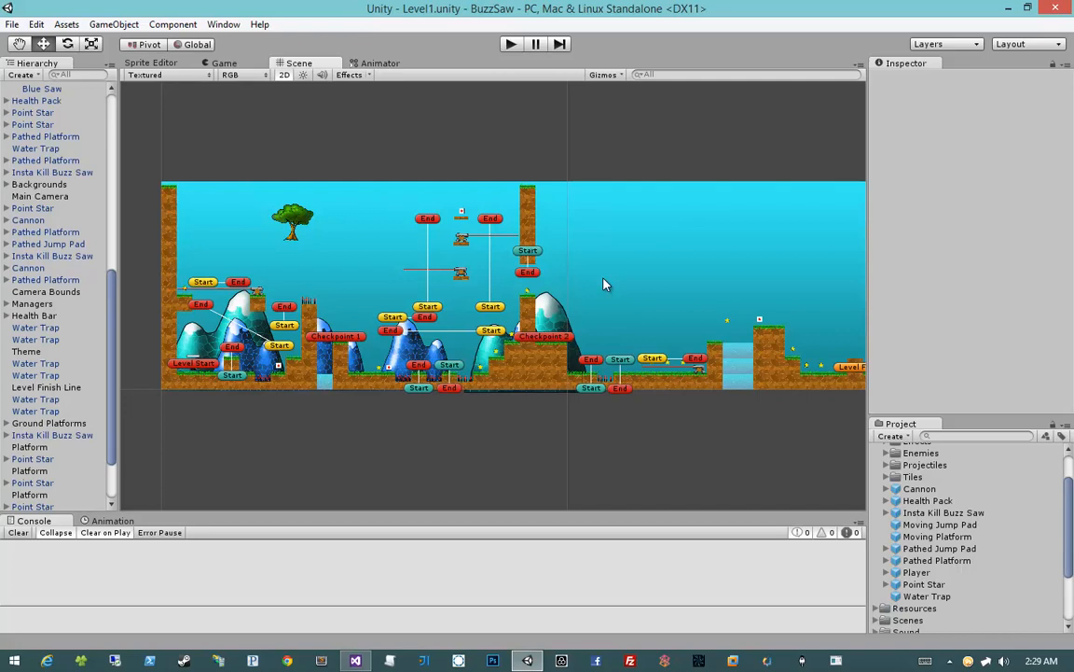
pyautogui.hotkey('alt', 'Tab')
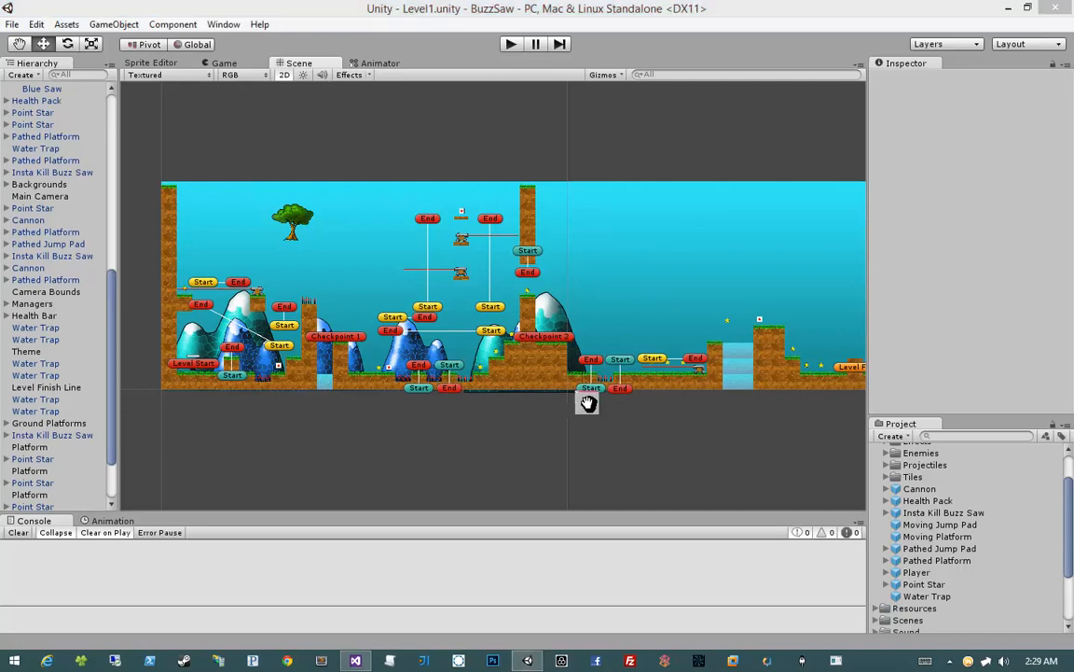
pyautogui.moveTo(587, 400); pyautogui.dragTo(556, 400, button='middle')
pyautogui.scroll(10, 37, 182)
pyautogui.scroll(-7, 37, 182)
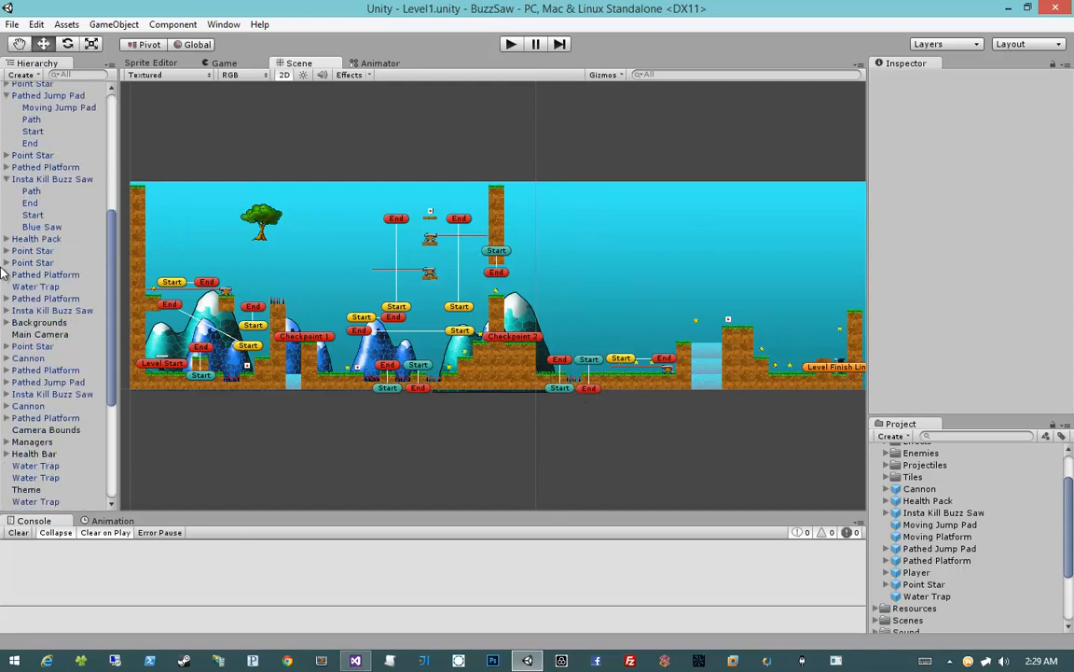
# Collapse the remaining expanded Insta Kill Buzz Saw and Pathed Jump Pad groups in the scene's object list
pyautogui.click(7, 179)
pyautogui.scroll(4, 21, 223)
pyautogui.click(7, 230)
pyautogui.scroll(4, 7, 235)
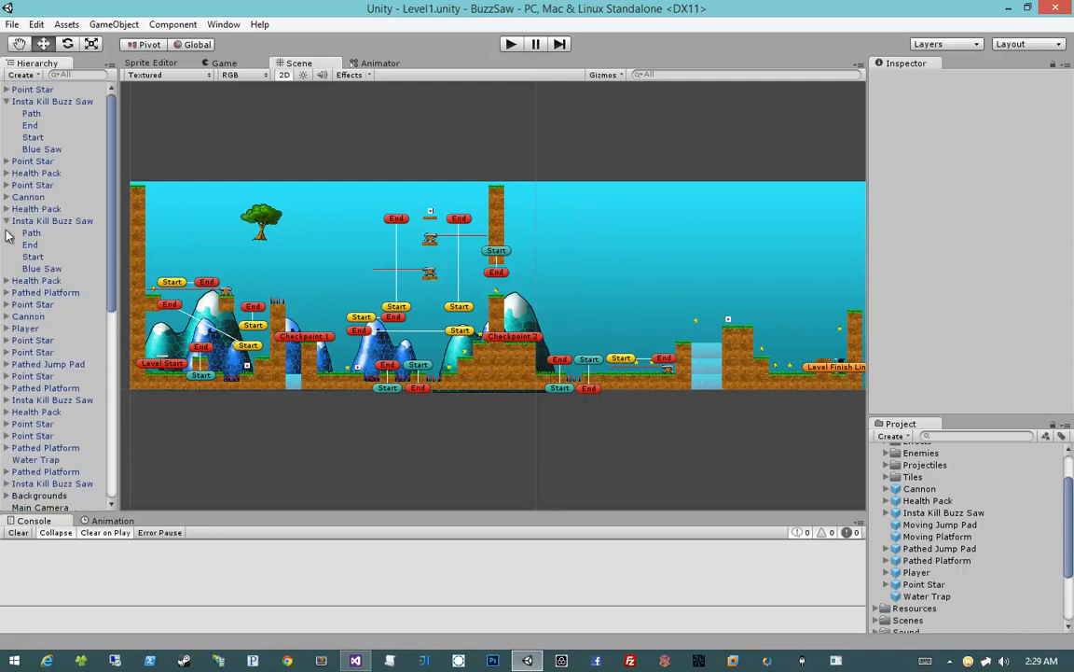
pyautogui.click(6, 221)
pyautogui.click(7, 101)
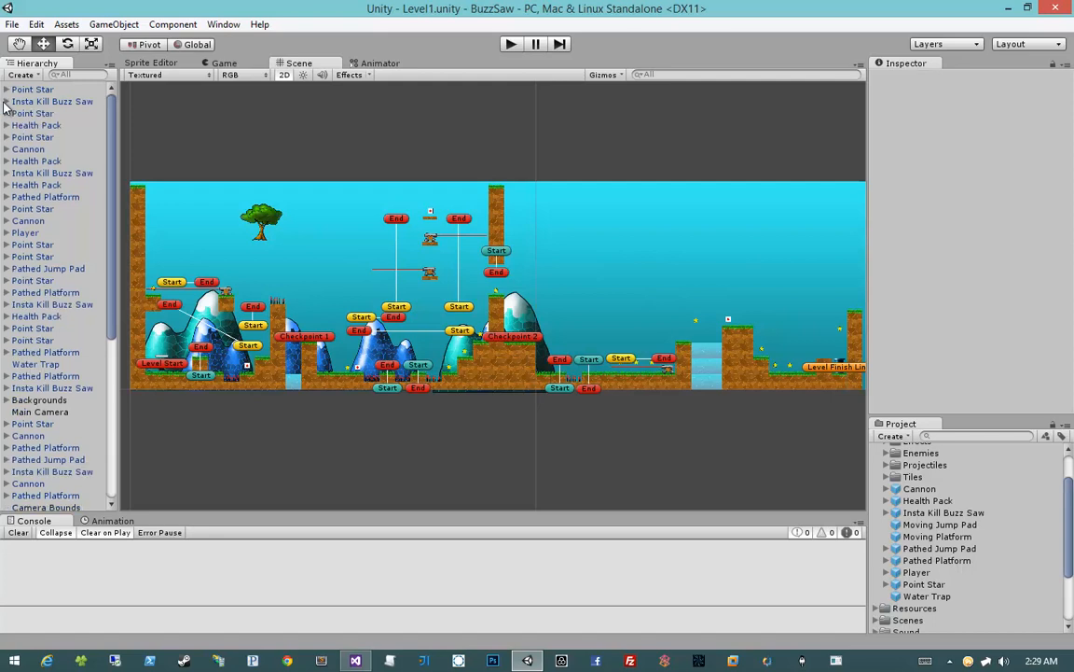
# Locate the Background object by searching the scene for "bac", and expand the Blue Mountains and Teal Mountains groups in the full list
pyautogui.scroll(-8, 21, 184)
pyautogui.scroll(8, 17, 184)
pyautogui.moveTo(411, 308); pyautogui.dragTo(550, 306, button='middle')
pyautogui.scroll(4, 551, 306)
pyautogui.moveTo(288, 345); pyautogui.dragTo(417, 342, button='middle')
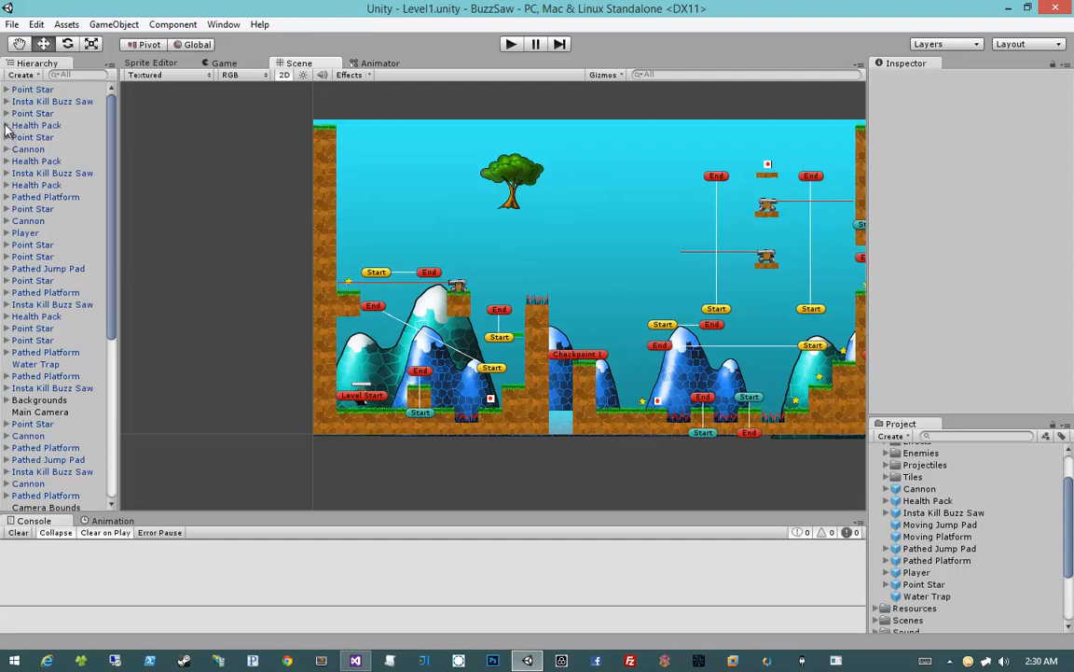
pyautogui.click(73, 75)
pyautogui.write('bac')
pyautogui.click(70, 100)
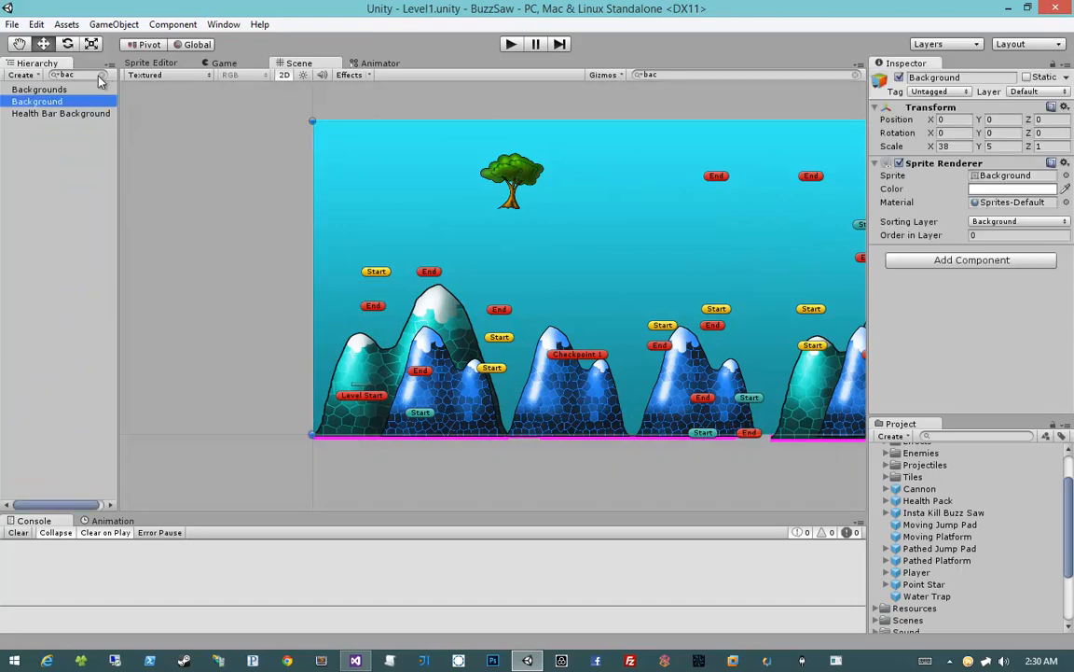
pyautogui.click(101, 76)
pyautogui.click(17, 435)
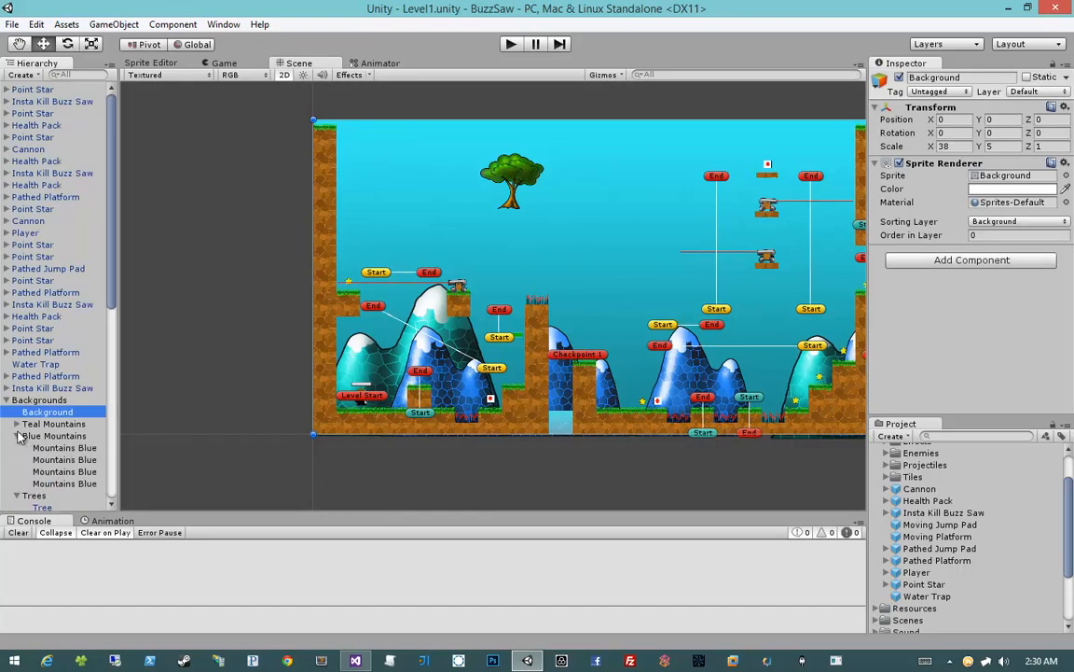
pyautogui.click(17, 425)
# Duplicate the Mountains Teal sprite at the level start and place the copy beyond Checkpoint 1, at an X position of about 55.6
pyautogui.click(48, 436)
pyautogui.scroll(-2, 562, 376)
pyautogui.moveTo(561, 376); pyautogui.dragTo(283, 333, button='middle')
pyautogui.scroll(-3, 377, 353)
pyautogui.hotkey('ctrl', 'd')
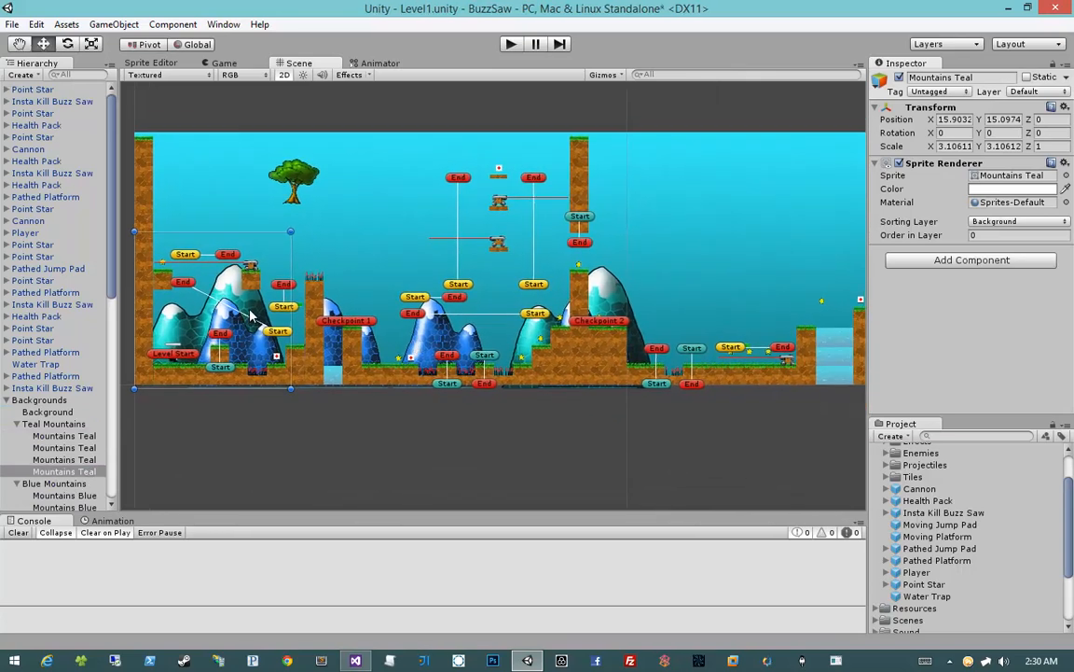
pyautogui.moveTo(283, 333); pyautogui.dragTo(436, 318)
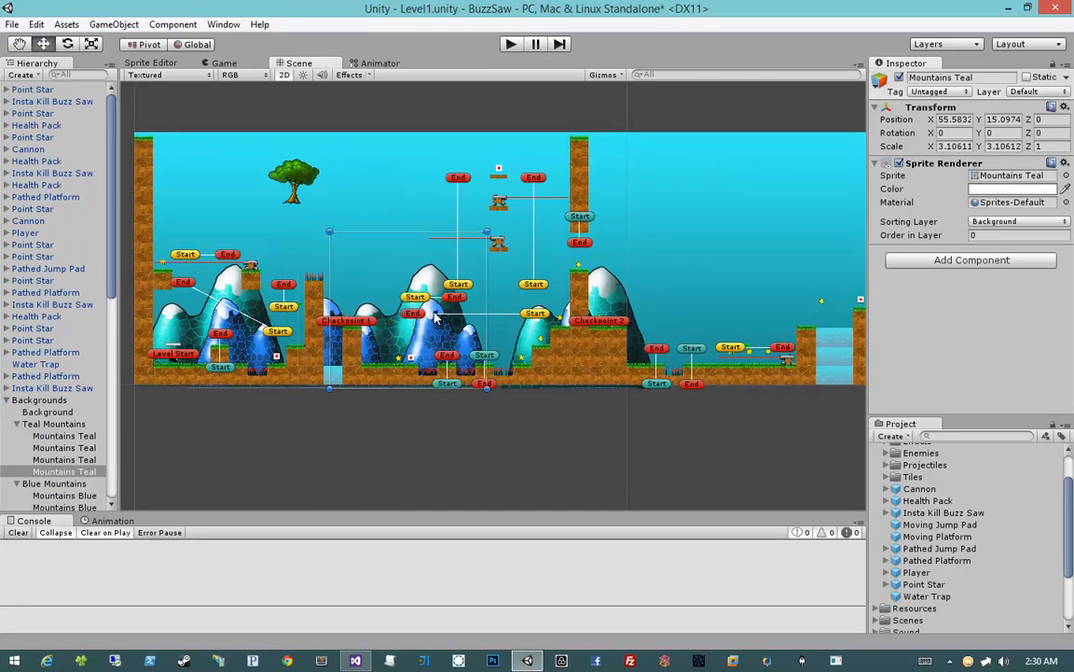
# Duplicate the Mountains Blue sprite between the checkpoints and place the copy past Checkpoint 2, at about X 107.3, Y 10.04
pyautogui.scroll(-1, 67, 473)
pyautogui.click(66, 465)
pyautogui.click(67, 476)
pyautogui.moveTo(521, 432); pyautogui.dragTo(427, 428, button='middle')
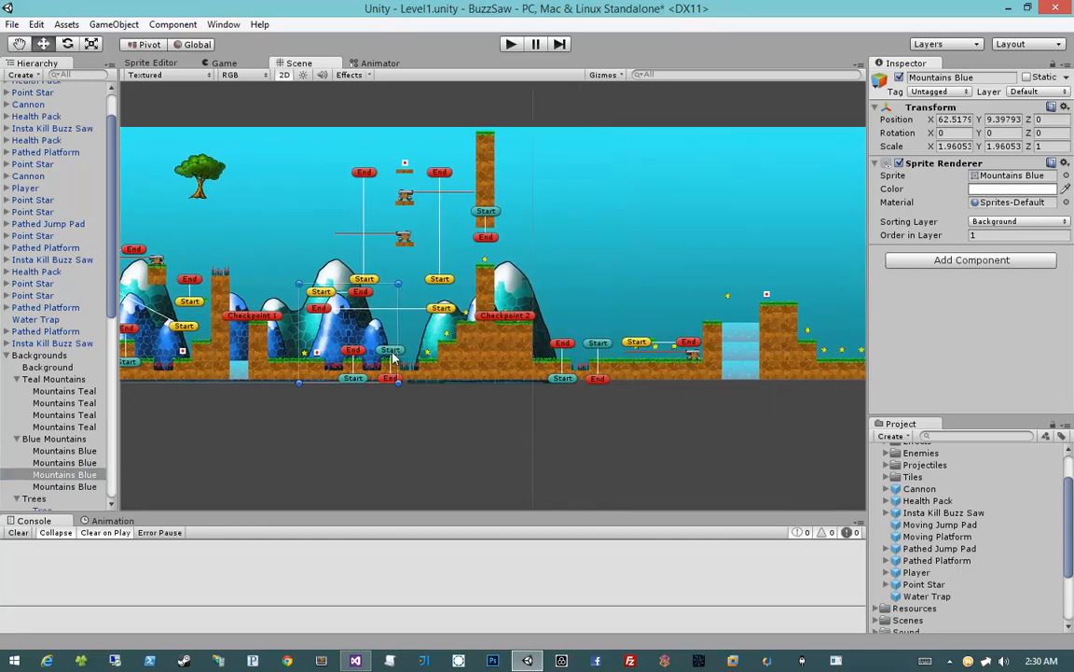
pyautogui.hotkey('ctrl', 'd')
pyautogui.moveTo(393, 355); pyautogui.dragTo(596, 344)
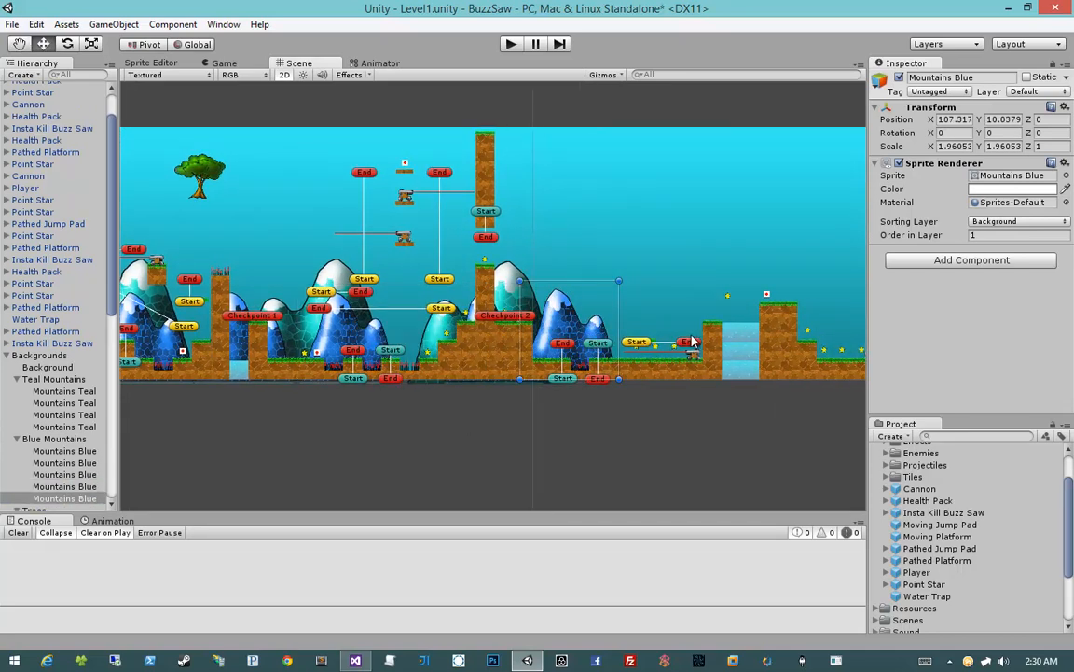
# Duplicate the Mountains Blue sprite past Checkpoint 2 and place the copy behind the water pit, at an X position of about 137.4
pyautogui.moveTo(691, 341); pyautogui.dragTo(525, 338, button='middle')
pyautogui.hotkey('ctrl', 'd')
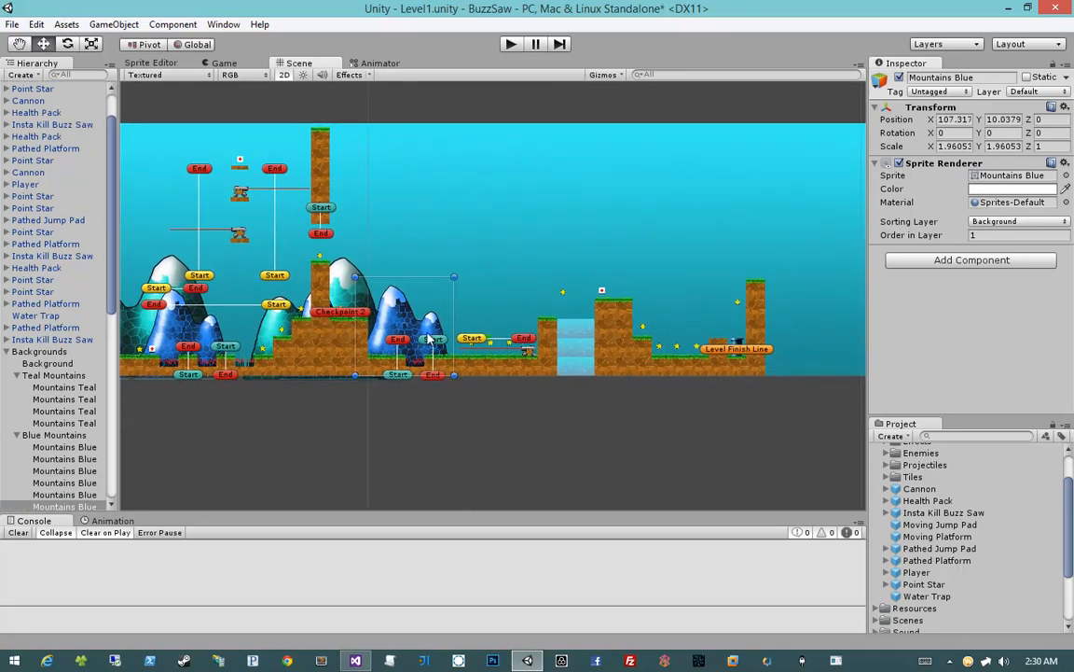
pyautogui.moveTo(454, 327); pyautogui.dragTo(579, 339)
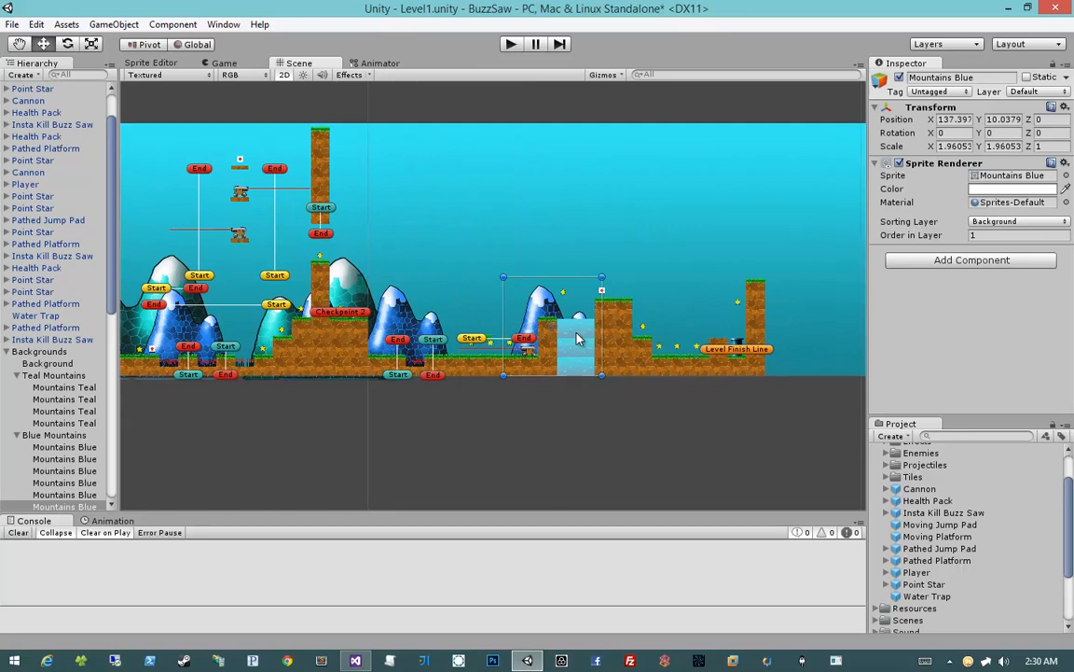
# Place another Mountains Blue copy near the Level Finish Line, at X about 168.1, and mirror it with an X scale of -1.9
pyautogui.hotkey('ctrl', 'd')
pyautogui.moveTo(573, 332); pyautogui.dragTo(719, 336)
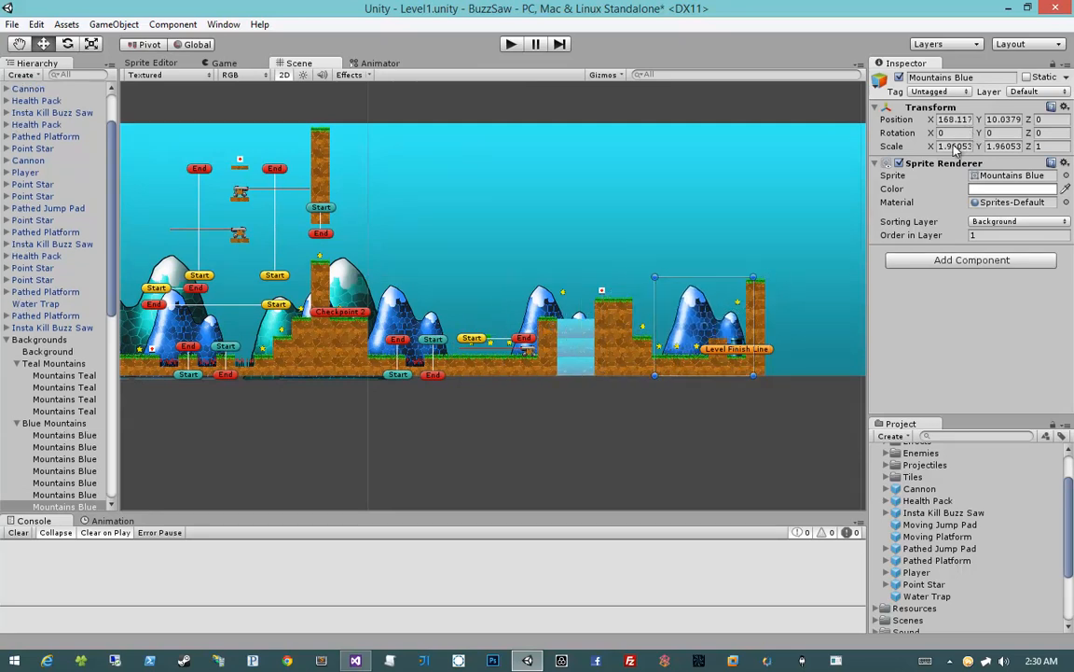
pyautogui.write('-1.9')
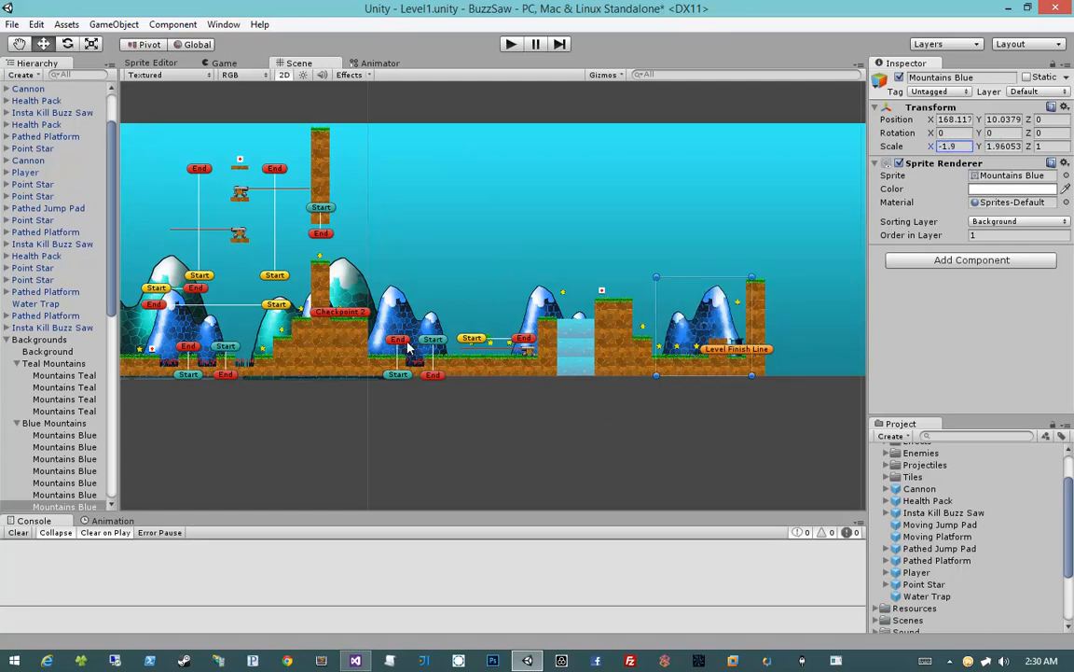
# Add two Mountains Teal copies, one between Checkpoint 2 and the water pit and one beyond the pit toward the finish line
pyautogui.moveTo(449, 428); pyautogui.dragTo(526, 416, button='middle')
pyautogui.scroll(-5, 54, 359)
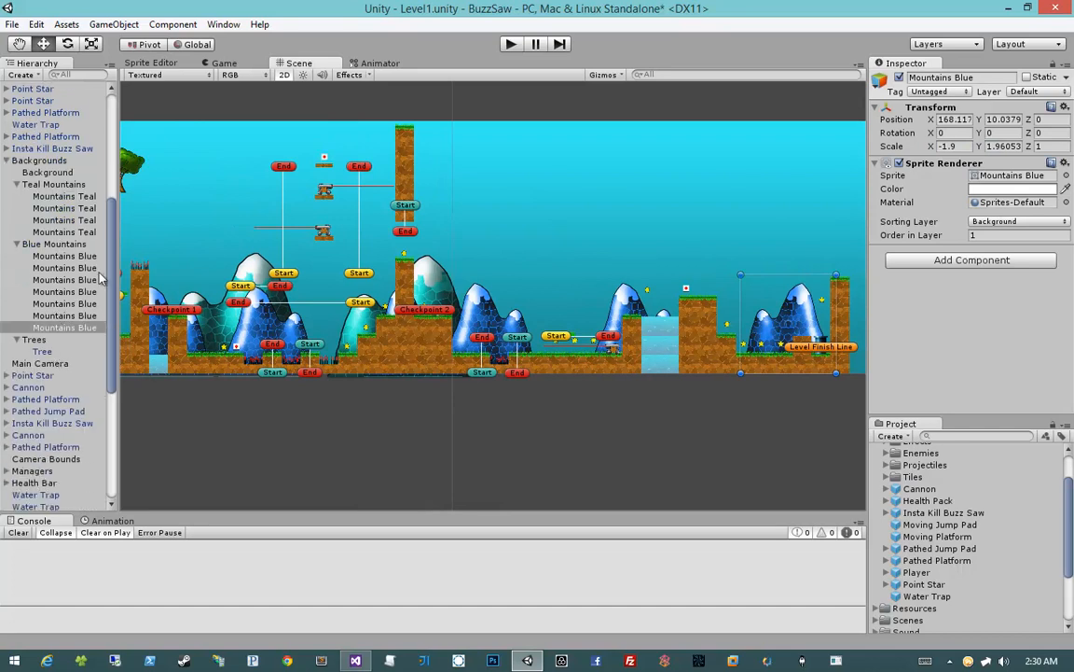
pyautogui.click(63, 243)
pyautogui.hotkey('ctrl', 'd')
pyautogui.moveTo(285, 324); pyautogui.dragTo(604, 318)
pyautogui.moveTo(761, 317); pyautogui.dragTo(725, 318)
pyautogui.click(610, 458)
# Shift the Mountains Blue sprite between the two checkpoints closer to Checkpoint 2, so it overlaps the large teal mountain less
pyautogui.moveTo(405, 395); pyautogui.dragTo(561, 390, button='middle')
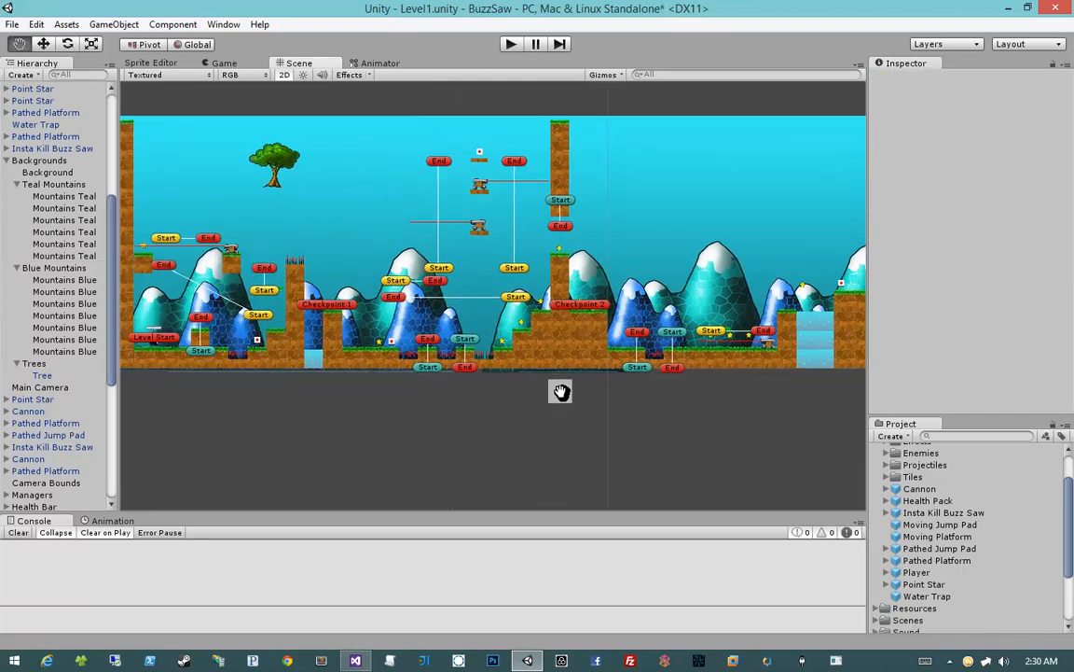
pyautogui.click(71, 235)
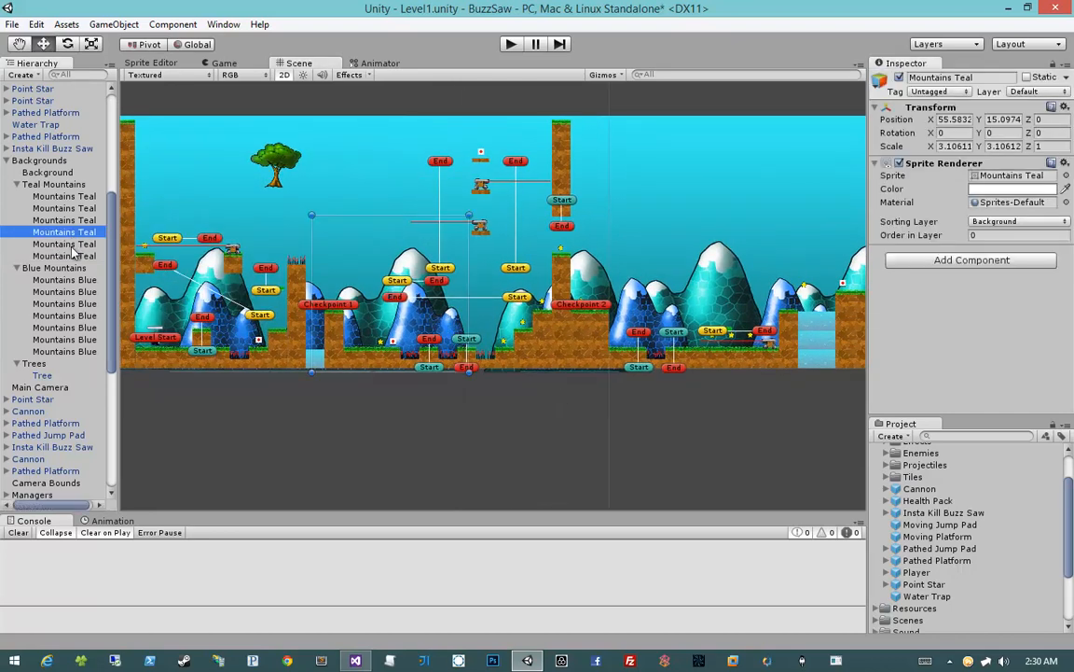
pyautogui.click(74, 245)
pyautogui.click(75, 257)
pyautogui.click(75, 281)
pyautogui.click(75, 292)
pyautogui.click(75, 306)
pyautogui.click(74, 324)
pyautogui.click(75, 307)
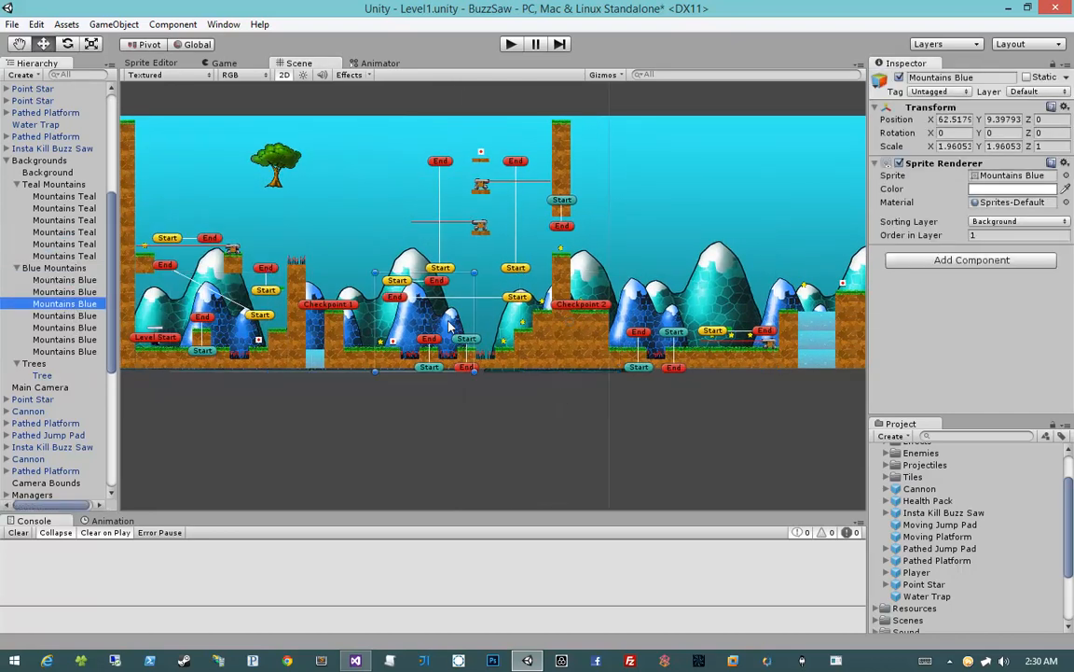
pyautogui.moveTo(448, 322); pyautogui.dragTo(490, 321)
pyautogui.click(444, 390)
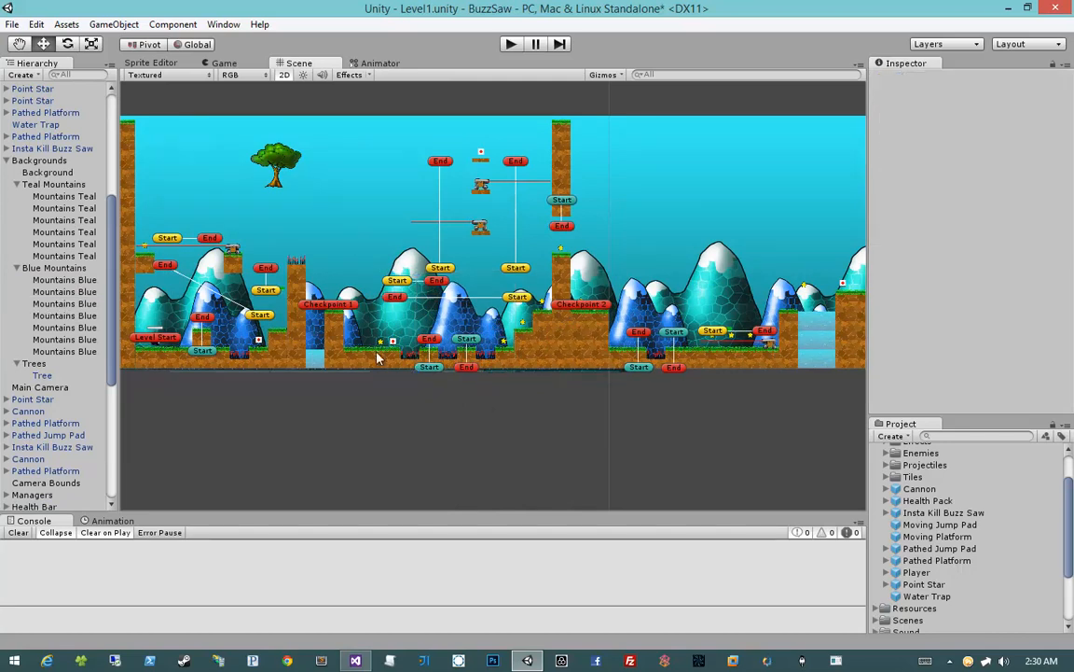
# Move the existing tree to the ground beside Level Start and place a copy against the spiked pillar before Checkpoint 1, at X about 33.5
pyautogui.click(44, 374)
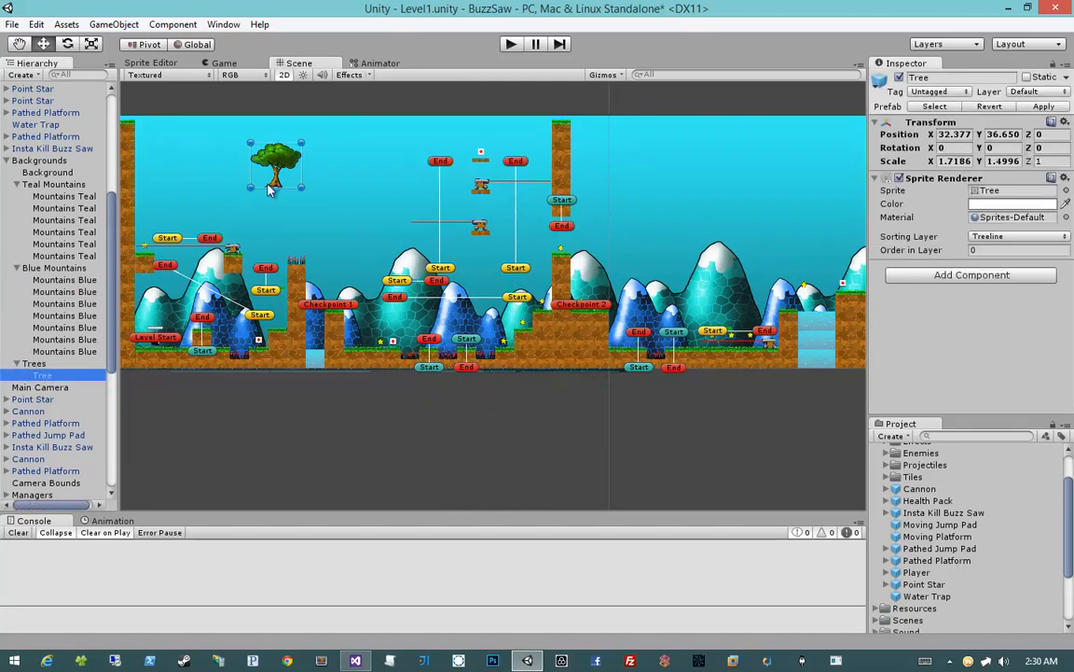
pyautogui.moveTo(265, 155); pyautogui.dragTo(156, 281)
pyautogui.moveTo(212, 279); pyautogui.dragTo(281, 253, button='middle')
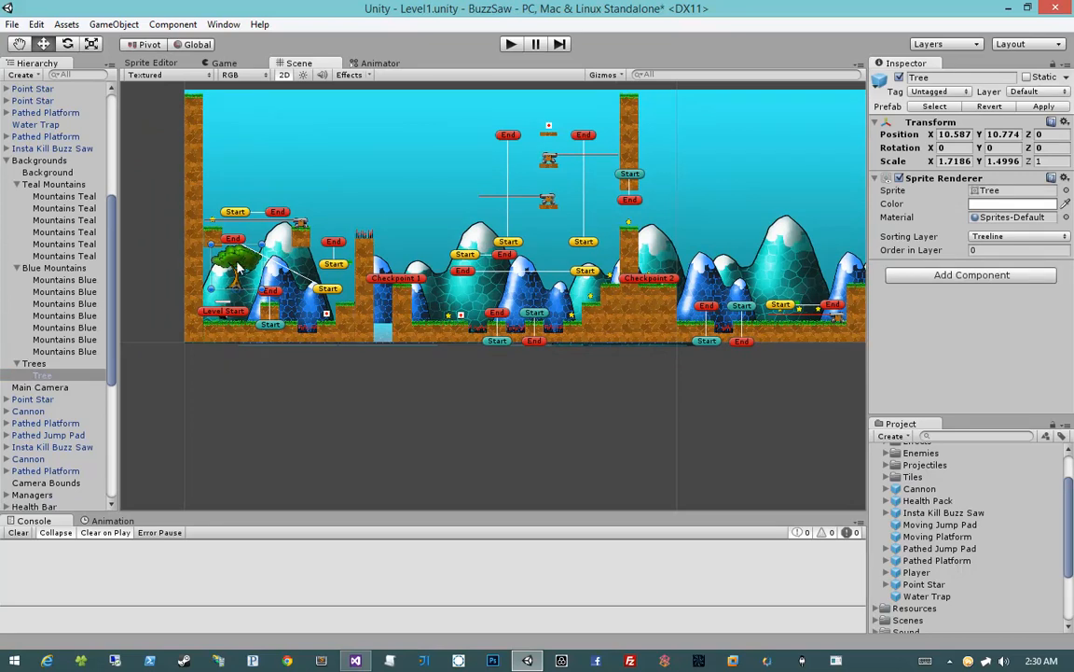
pyautogui.moveTo(238, 267); pyautogui.dragTo(355, 296)
pyautogui.hotkey('ctrl', 'd')
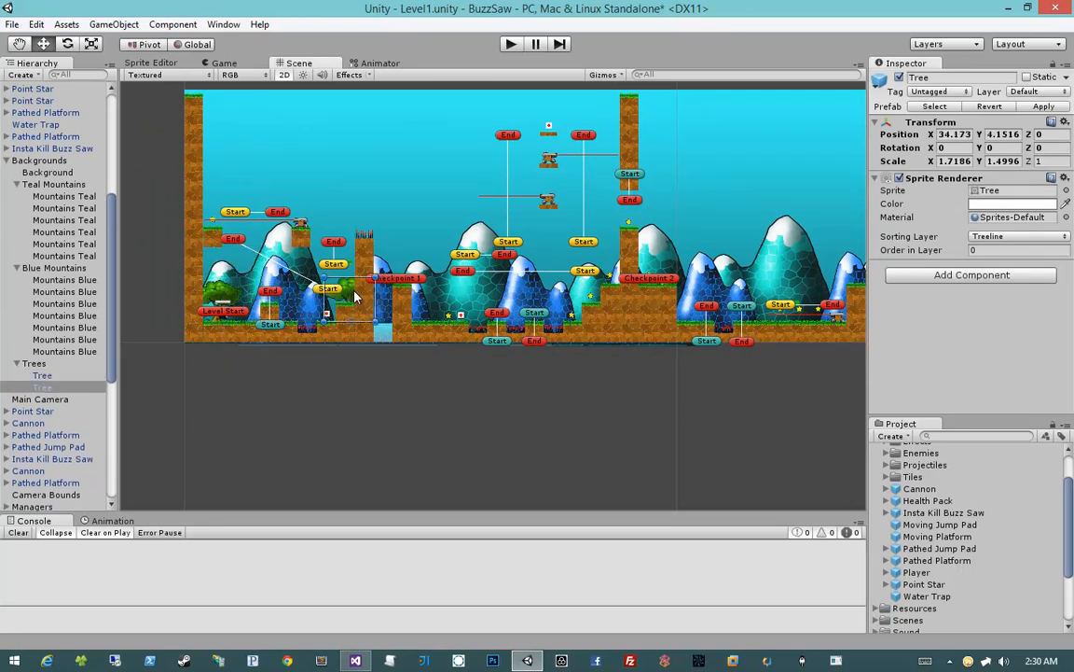
pyautogui.moveTo(451, 297); pyautogui.dragTo(372, 297, button='middle')
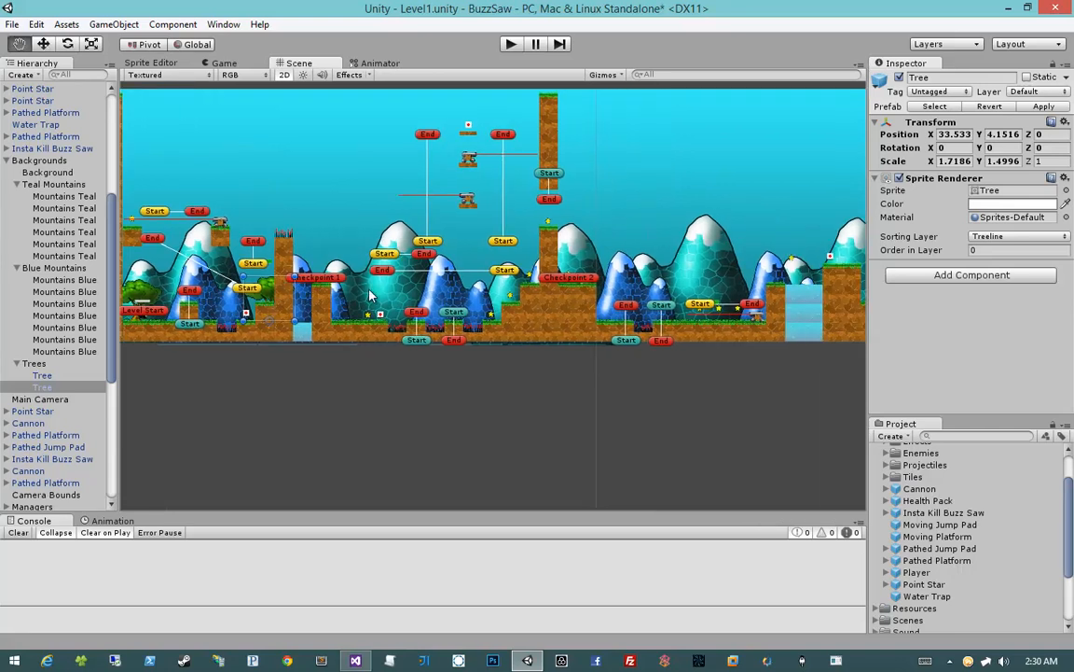
# Add two more tree copies between Checkpoint 1 and Checkpoint 2, at X positions of about 55.4 and 75.5
pyautogui.hotkey('ctrl', 'd')
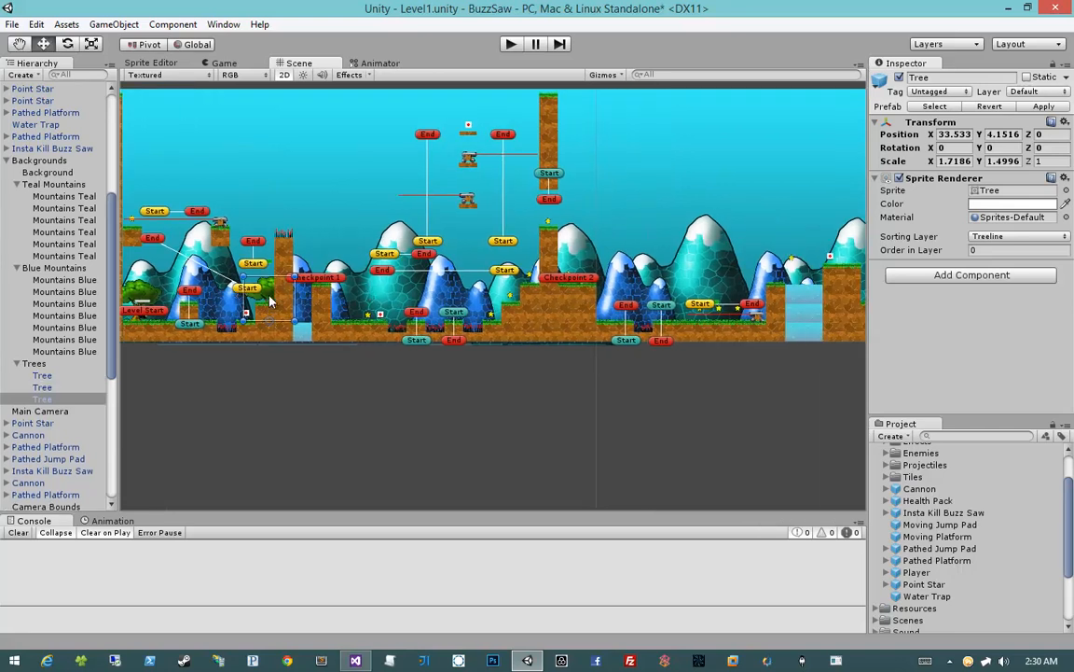
pyautogui.moveTo(270, 301); pyautogui.dragTo(382, 309)
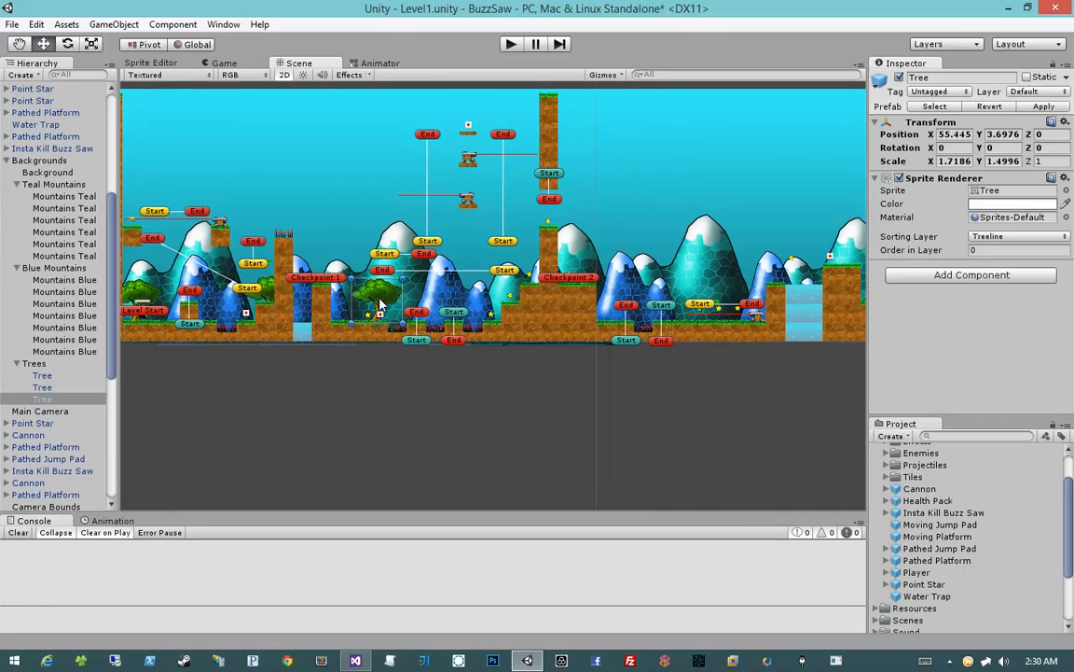
pyautogui.scroll(10, 385, 317)
pyautogui.moveTo(396, 349); pyautogui.dragTo(450, 308, button='middle')
pyautogui.press('w')
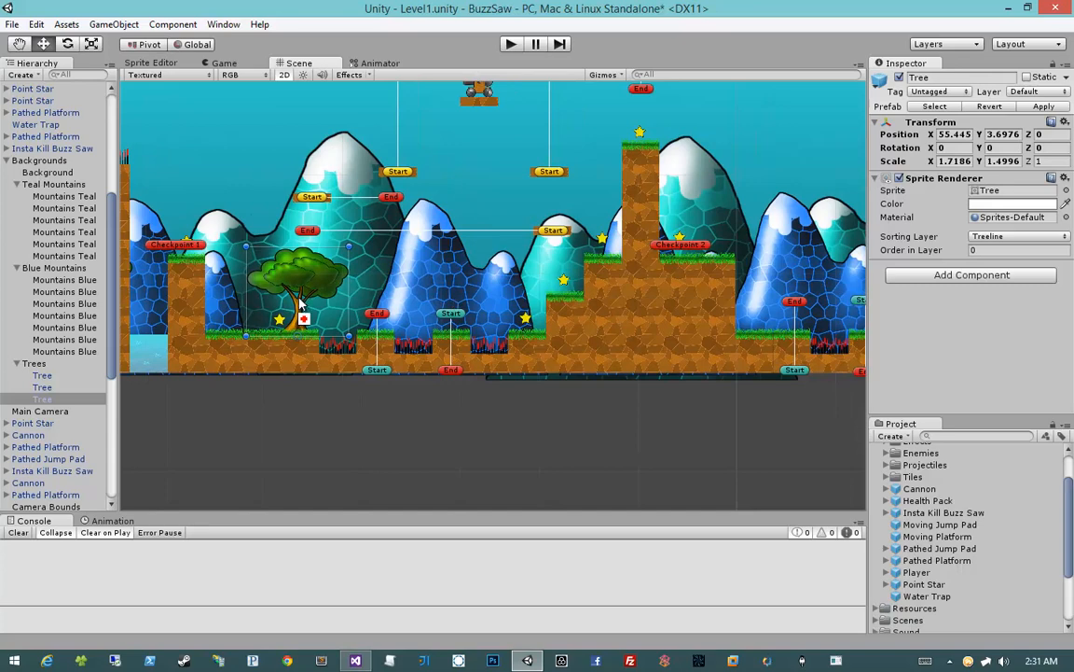
pyautogui.hotkey('ctrl', 'd')
pyautogui.moveTo(306, 280); pyautogui.dragTo(504, 304)
pyautogui.moveTo(572, 308); pyautogui.dragTo(348, 358, button='middle')
# Duplicate the tree again and set the copy partly behind the ledge just past Checkpoint 2, at X about 101.4
pyautogui.hotkey('ctrl', 'd')
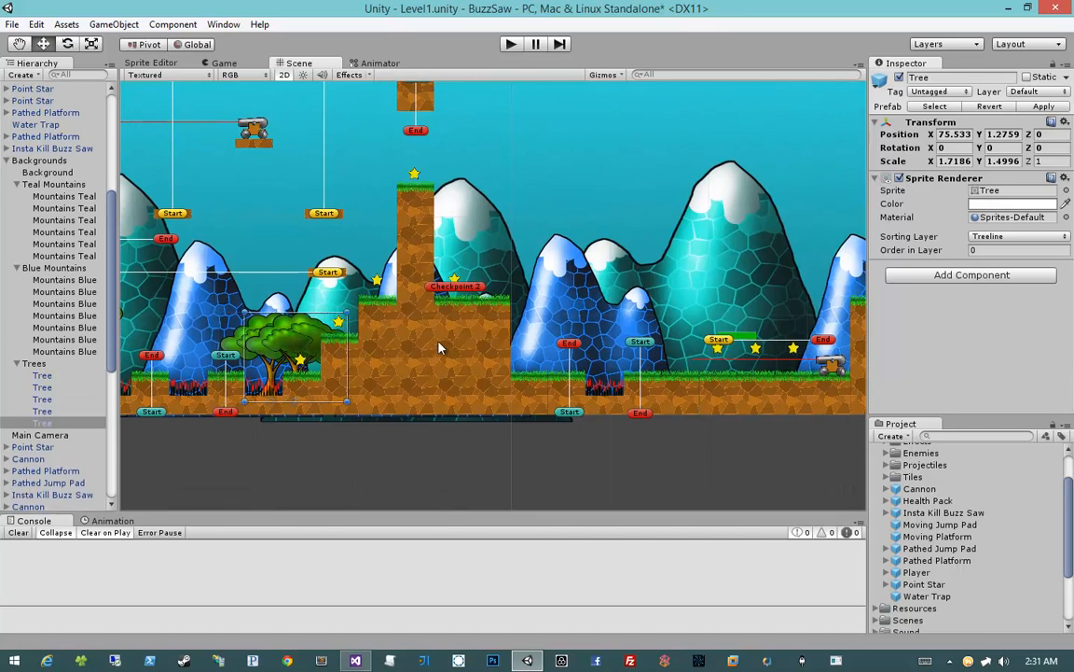
pyautogui.moveTo(282, 353); pyautogui.dragTo(531, 340)
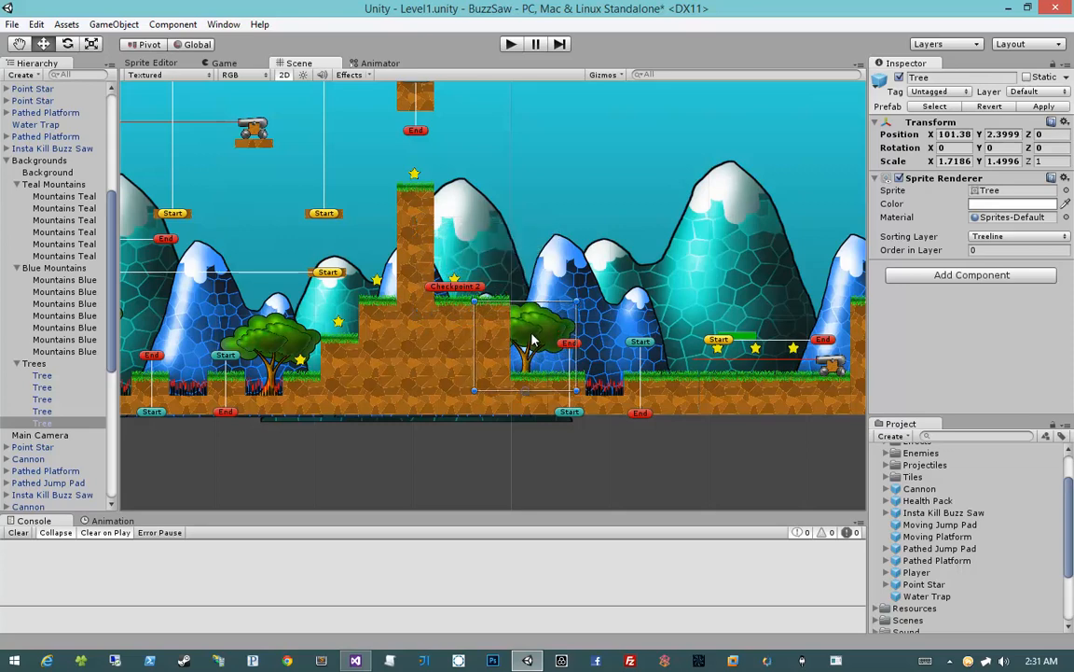
pyautogui.moveTo(432, 247); pyautogui.dragTo(354, 224, button='middle')
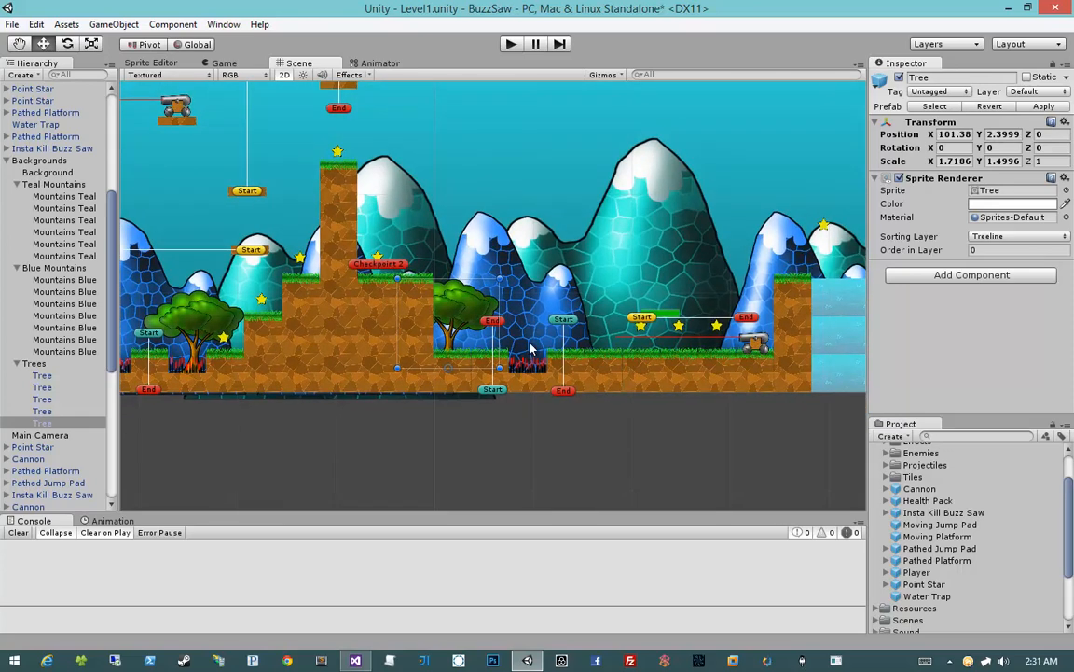
pyautogui.moveTo(529, 350); pyautogui.dragTo(460, 346, button='middle')
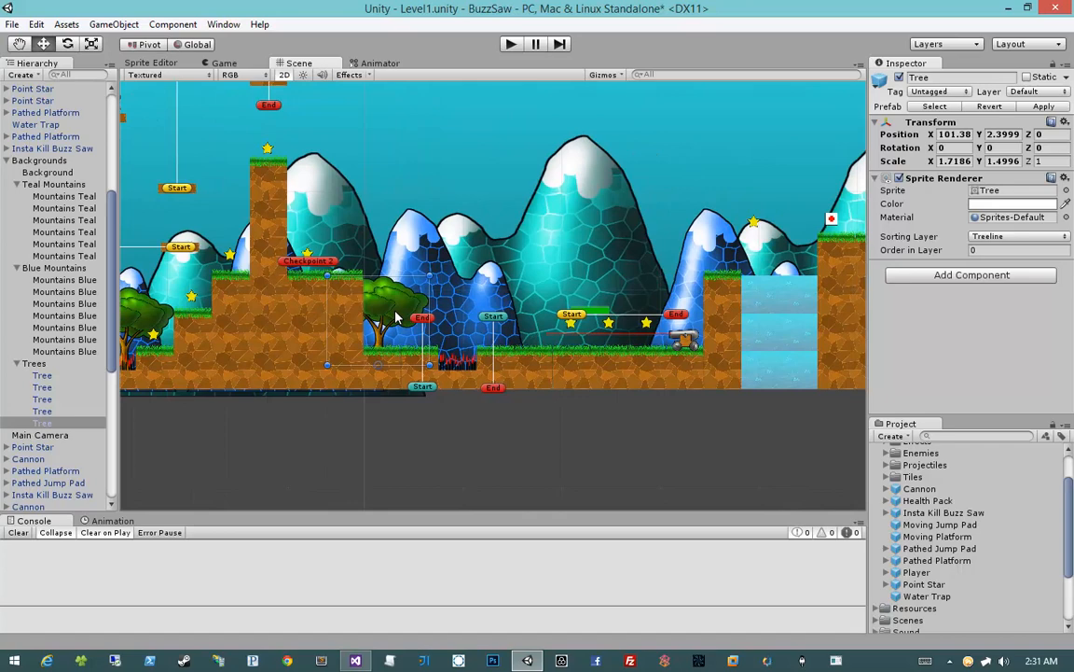
# Place another tree copy on the ground just before the Level Finish Line and deselect it
pyautogui.hotkey('ctrl', 'd')
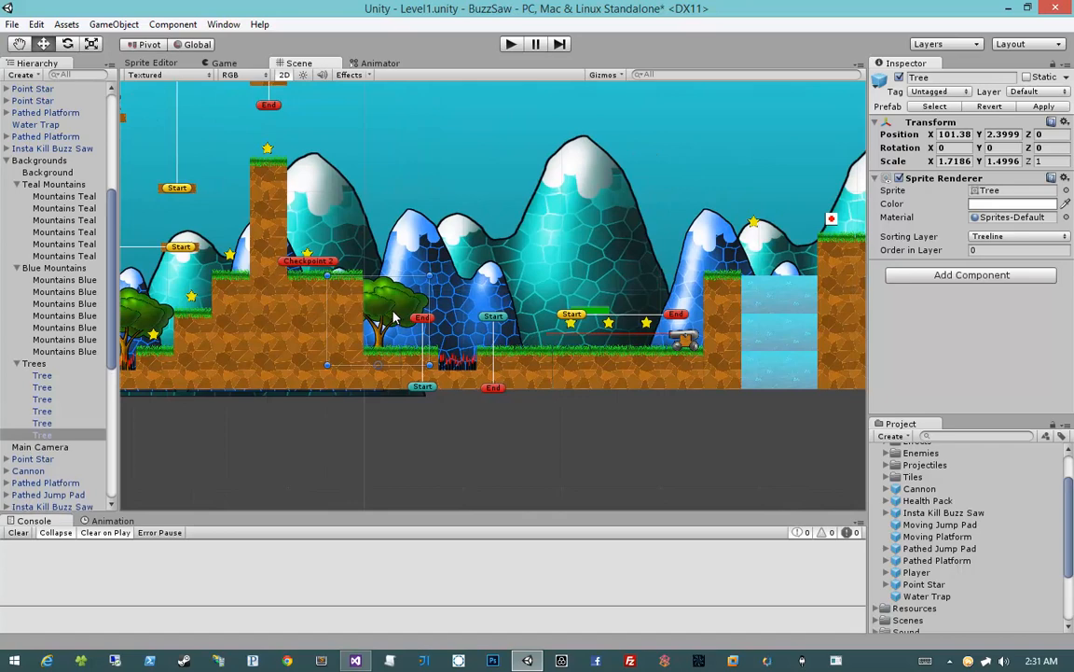
pyautogui.scroll(-3, 642, 339)
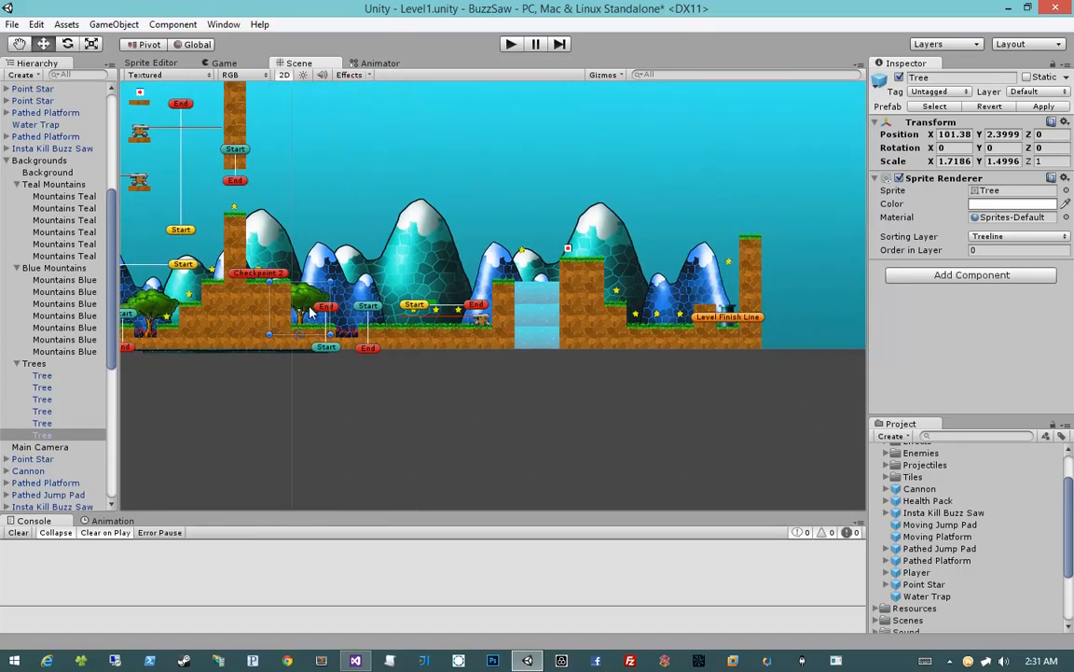
pyautogui.moveTo(310, 312)
pyautogui.mouseDown()
pyautogui.moveTo(718, 301)
pyautogui.moveTo(676, 307)
pyautogui.mouseUp()
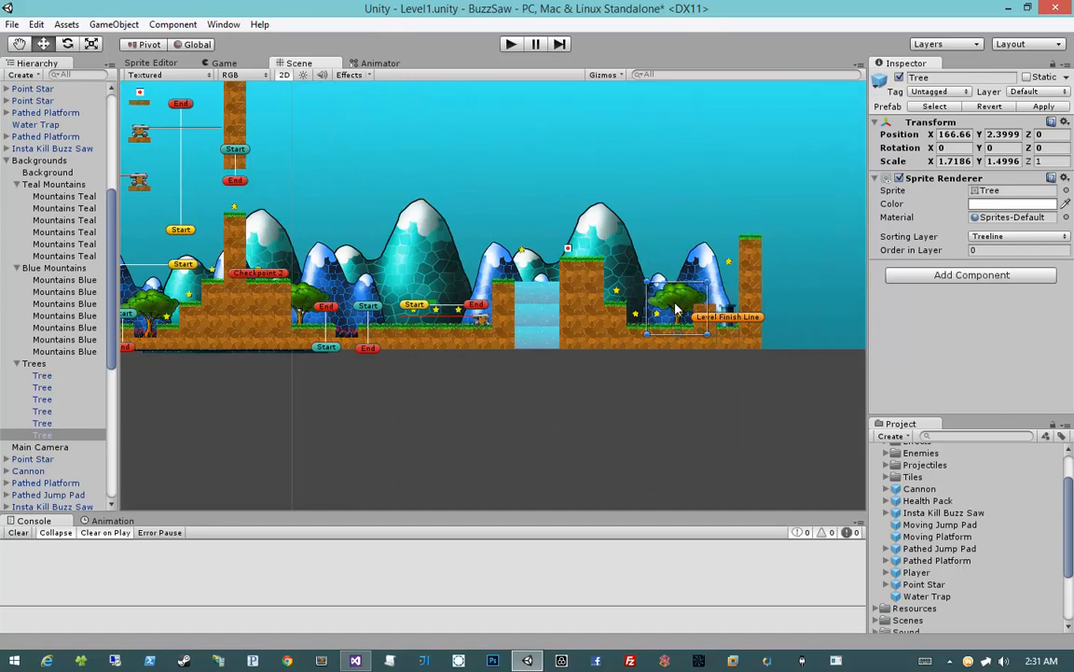
pyautogui.click(665, 448)
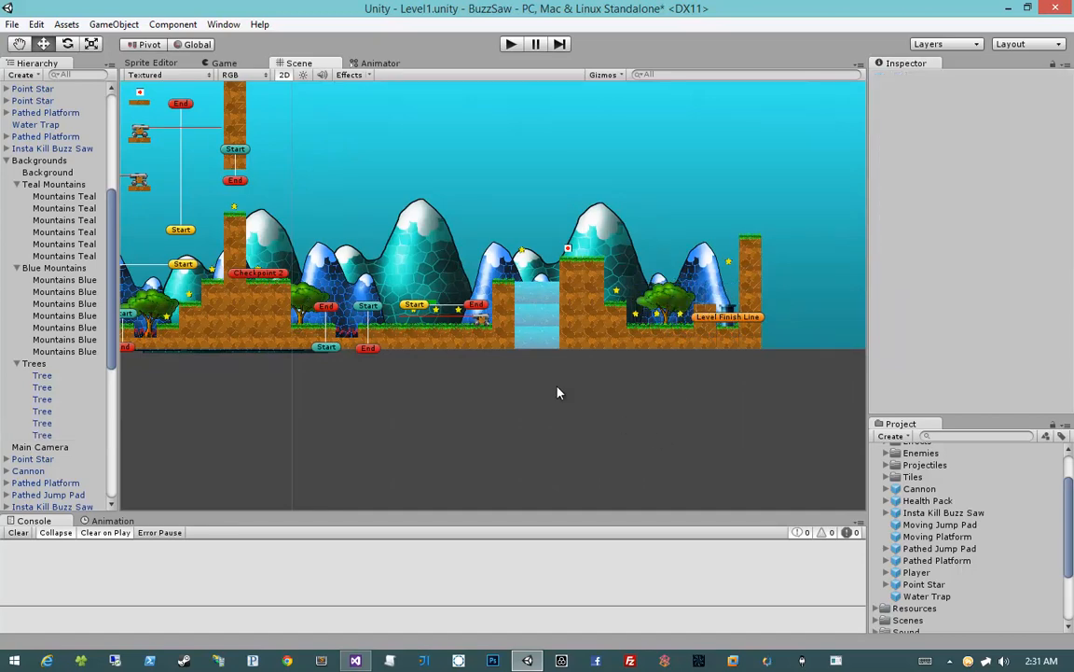
# Collapse the Prefabs and Textures folders and save the scene
pyautogui.scroll(5, 558, 392)
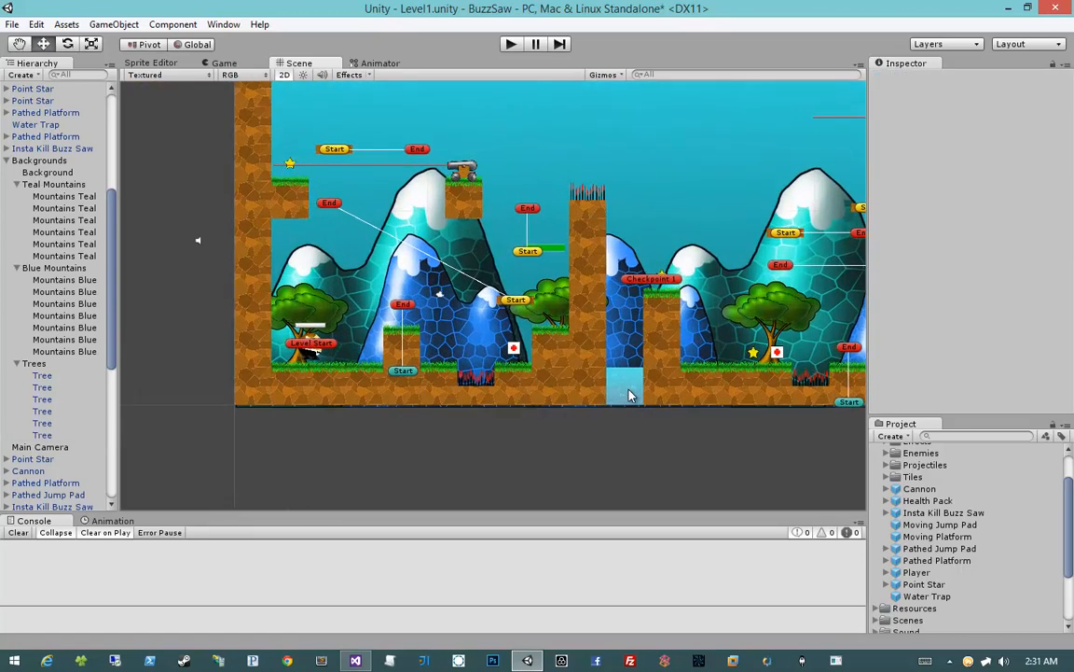
pyautogui.scroll(2, 914, 522)
pyautogui.click(884, 476)
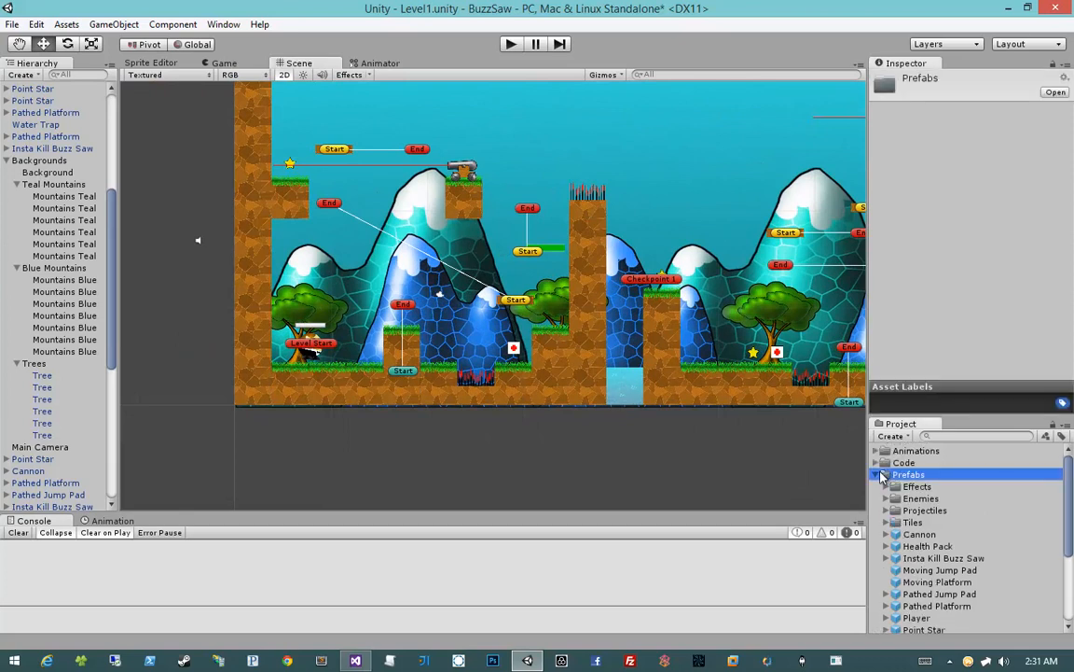
pyautogui.click(885, 476)
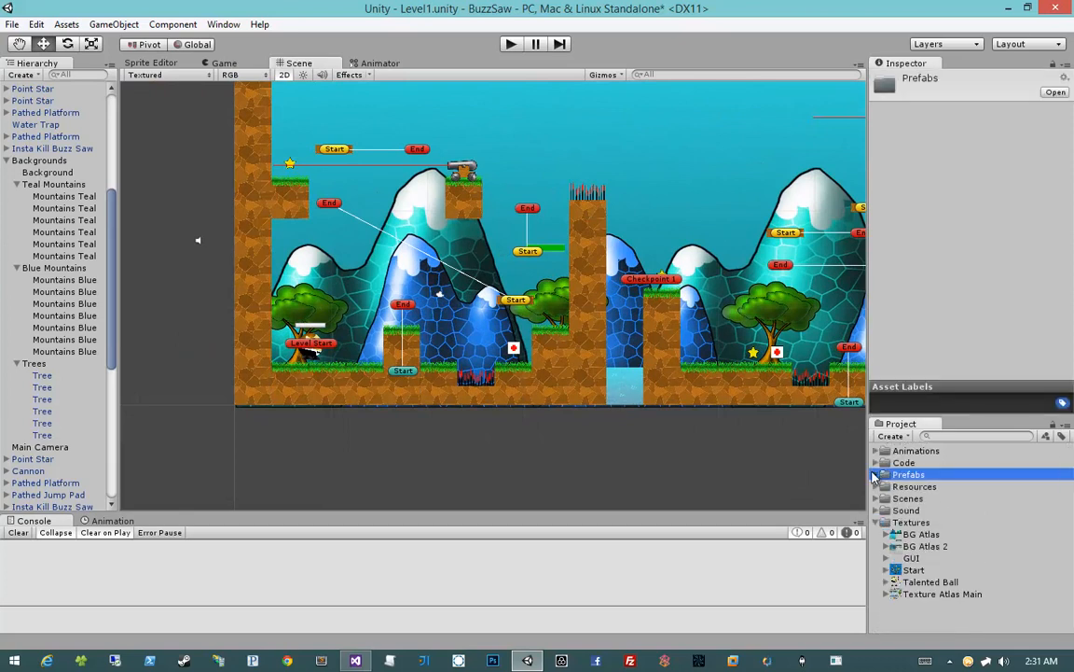
pyautogui.click(877, 525)
pyautogui.moveTo(653, 427); pyautogui.dragTo(540, 423, button='middle')
pyautogui.hotkey('ctrl', 's')
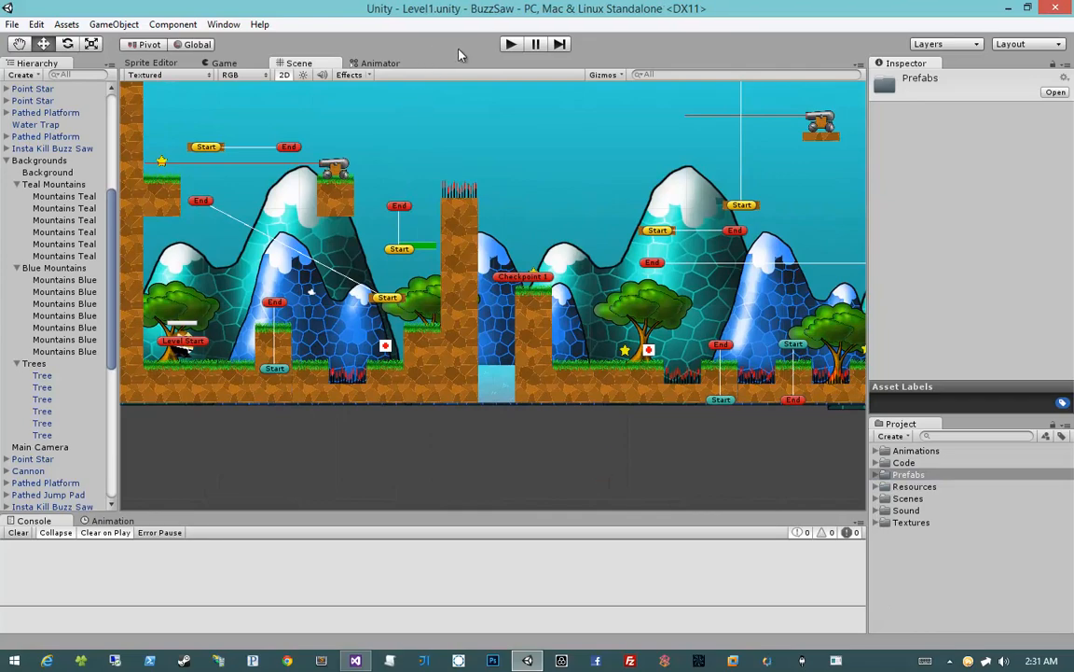
# Play-test the level from the Checkpoint 2 debug spawn to check the new background trees and mountains, and stop the game
pyautogui.click(510, 44)
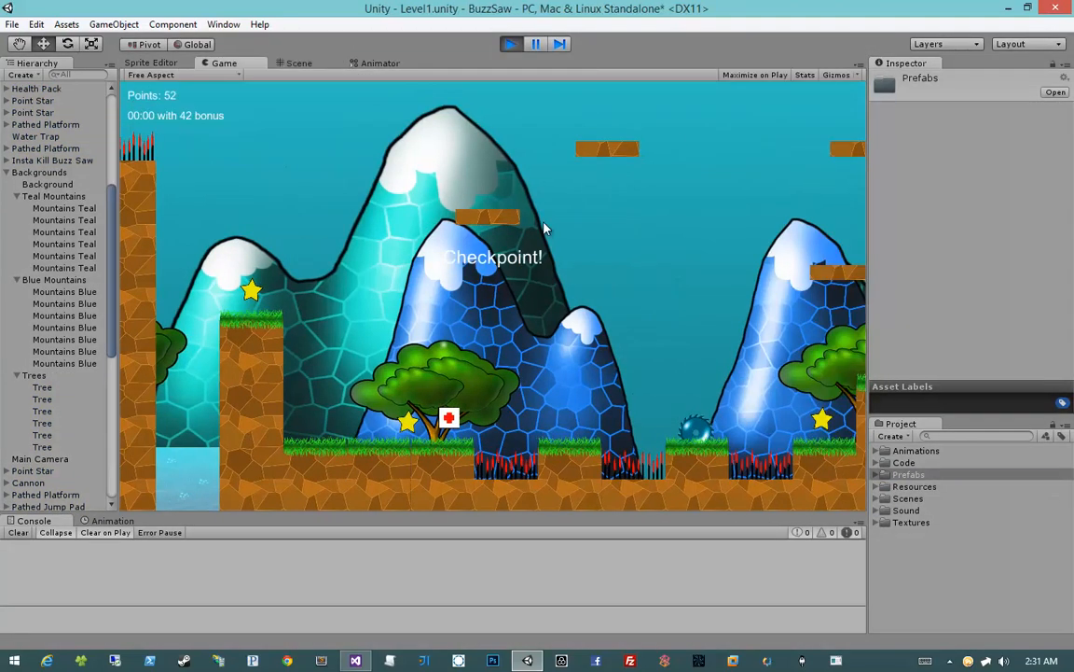
pyautogui.press('space')
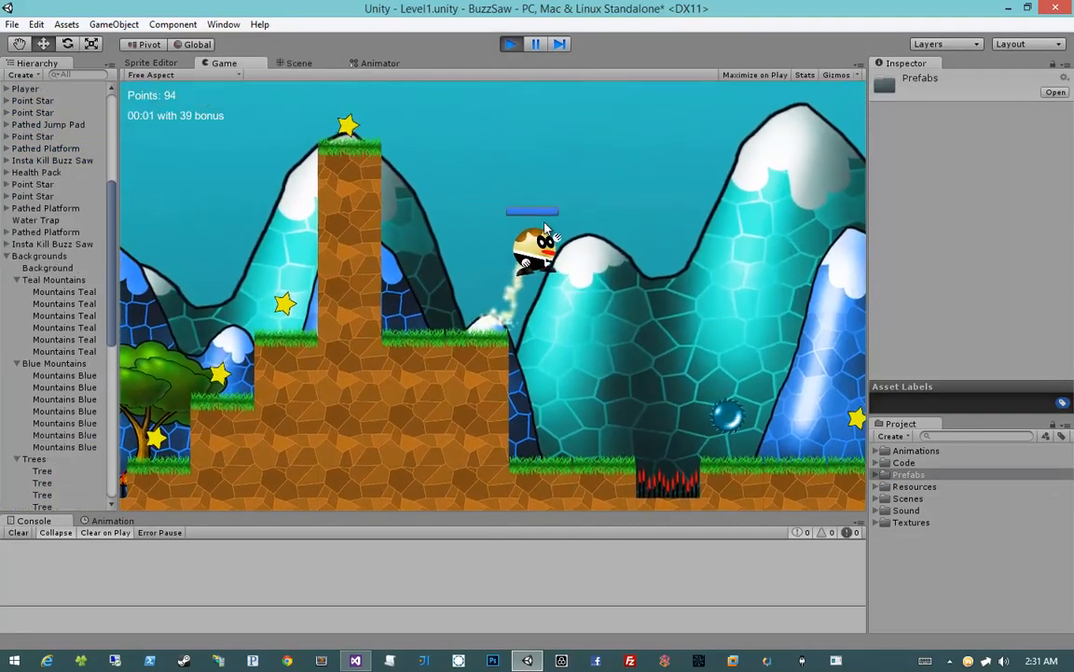
pyautogui.press('a')
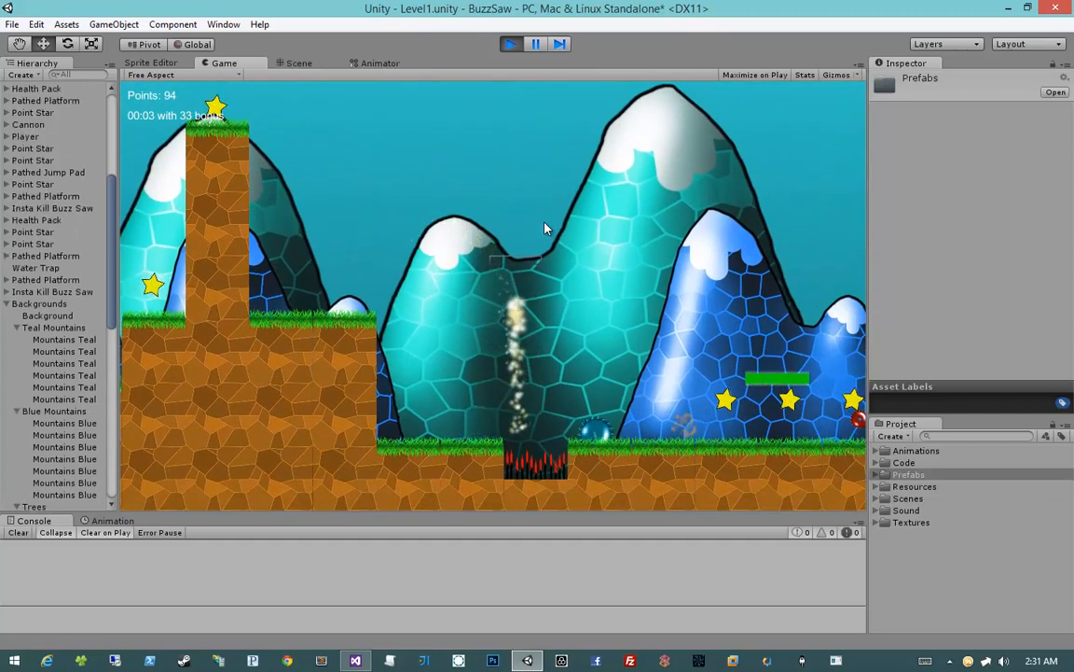
pyautogui.press('d')
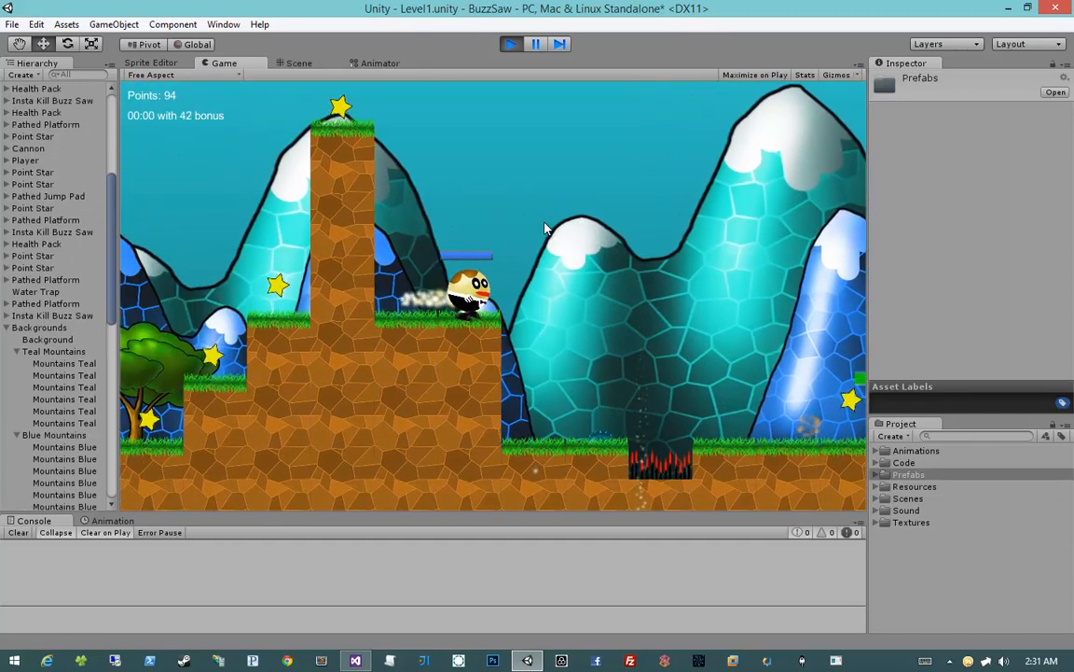
pyautogui.press('a')
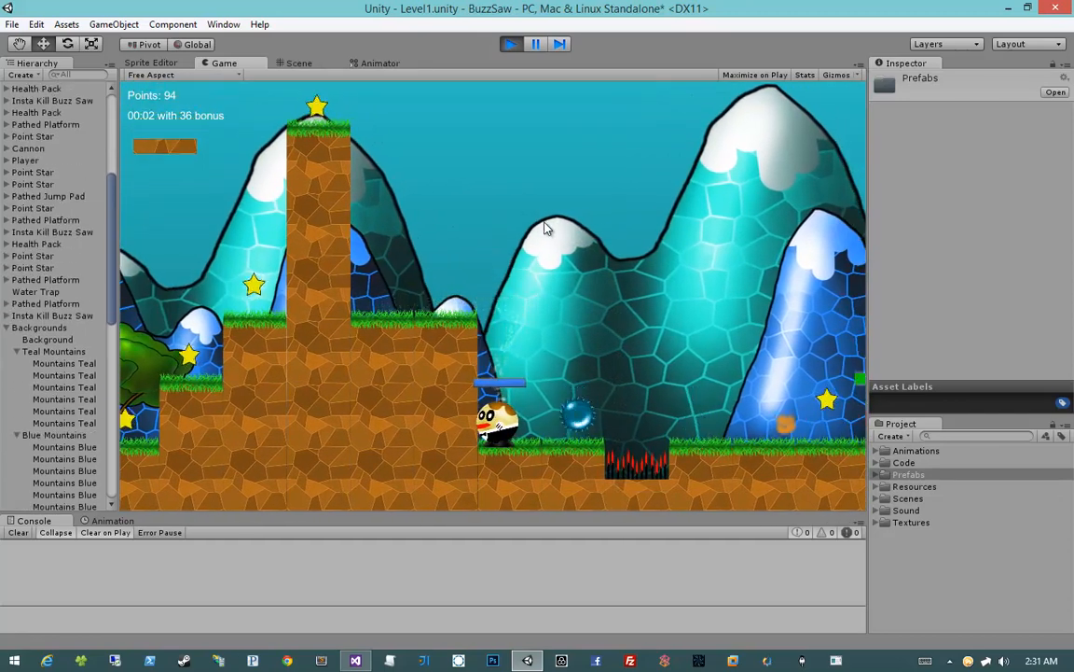
pyautogui.press('d')
pyautogui.click(516, 51)
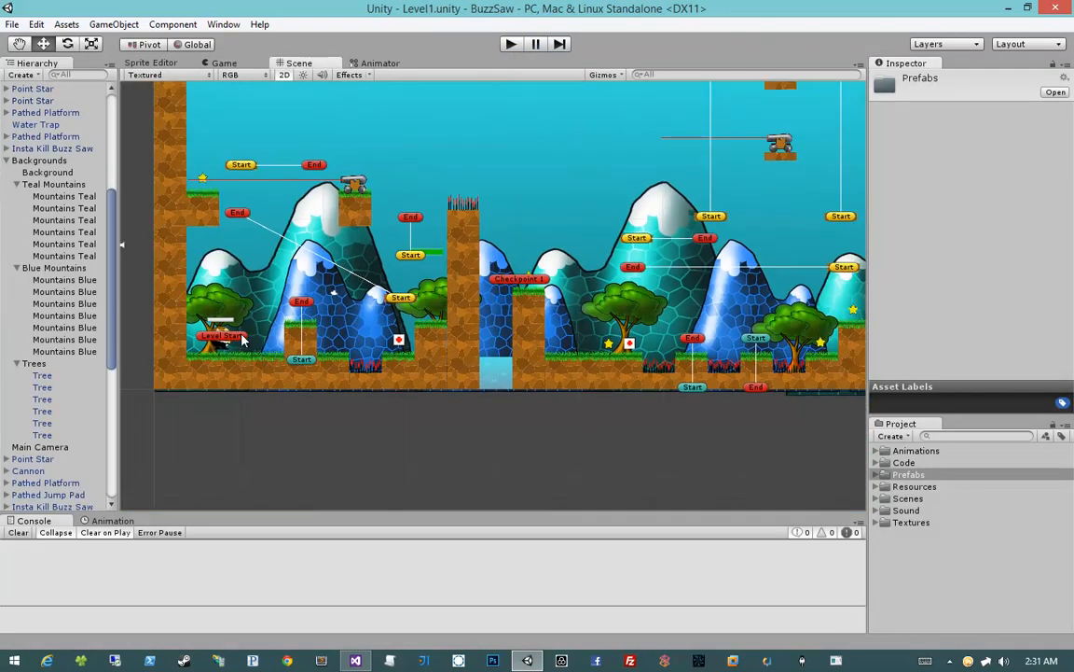
# Collapse the Backgrounds group and set the Level Manager's Debug Spawn on the Managers object to None
pyautogui.click(220, 308)
pyautogui.scroll(5, 54, 429)
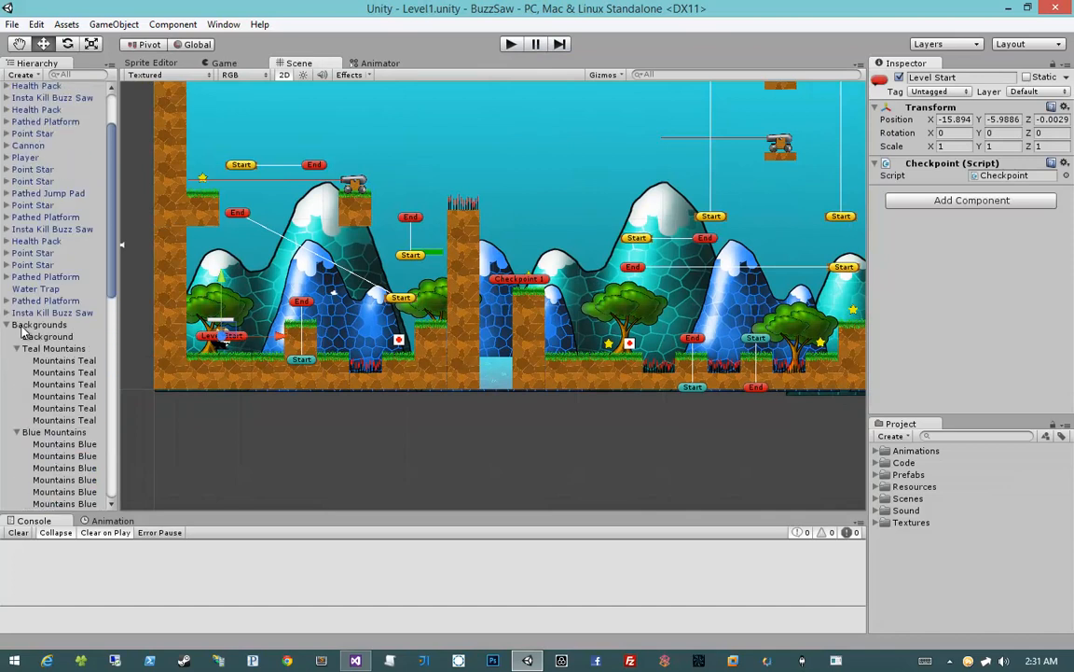
pyautogui.click(7, 325)
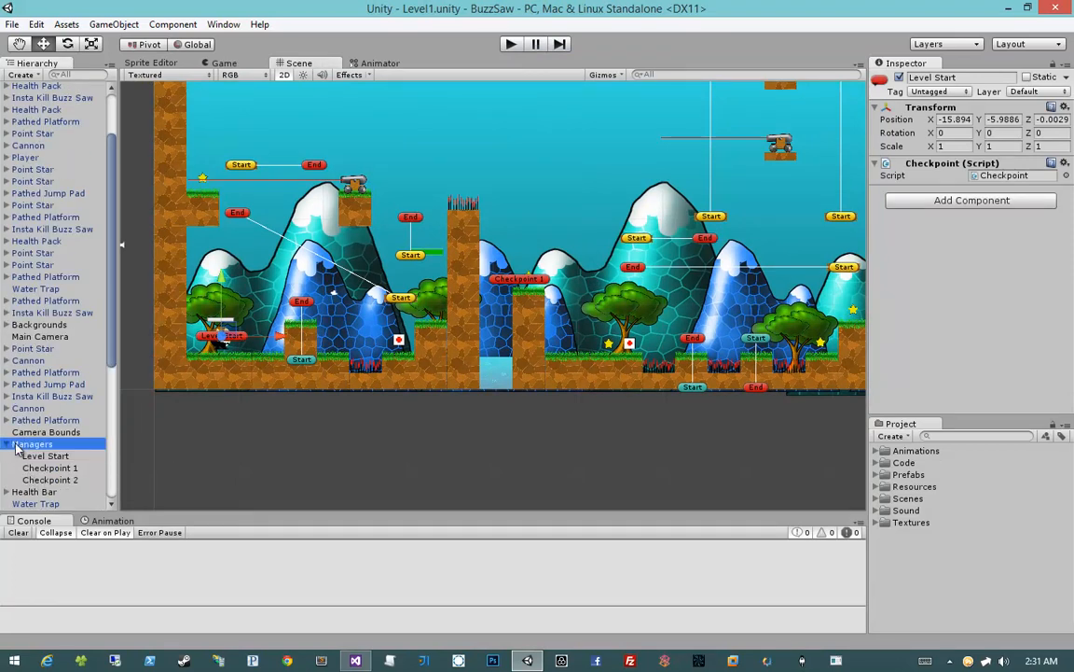
pyautogui.click(19, 445)
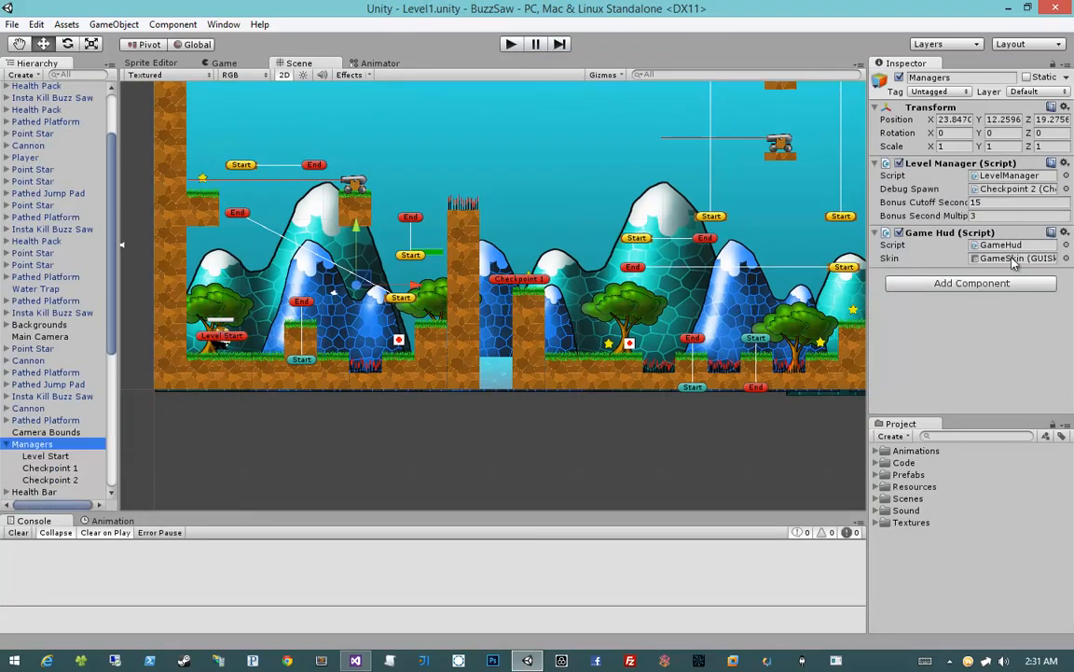
pyautogui.click(1017, 188)
pyautogui.click(1066, 189)
pyautogui.doubleClick(699, 180)
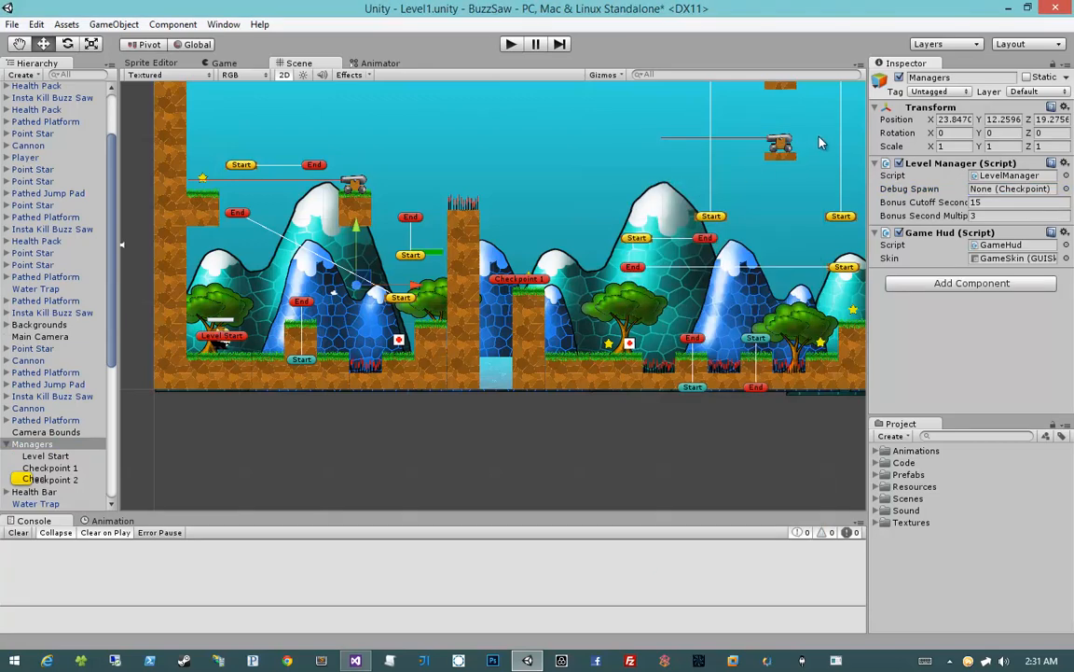
# Play-test the level from Level Start, riding the moving platform to collect the star on the high ledge, and stop the game
pyautogui.click(511, 45)
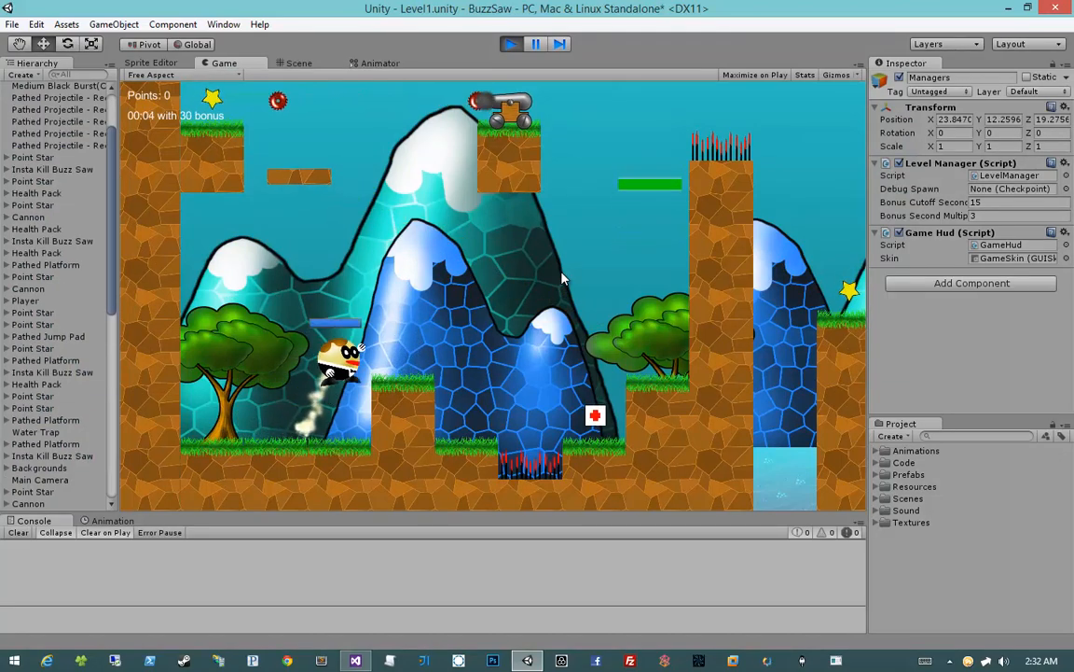
pyautogui.press('d')
pyautogui.press('space')
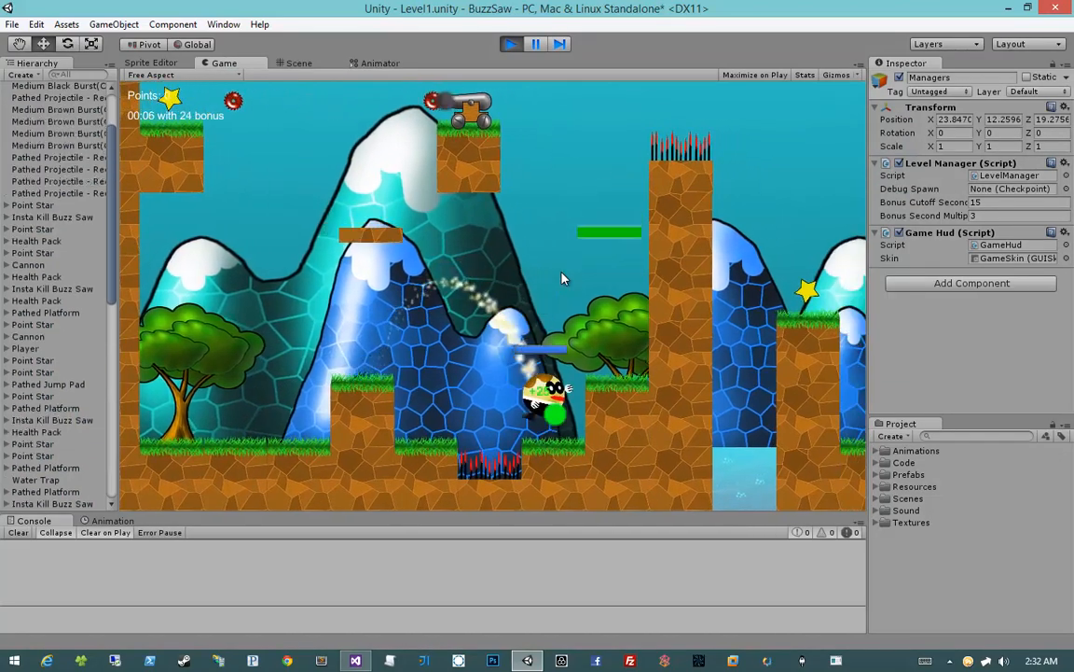
pyautogui.press('space')
pyautogui.press('a')
pyautogui.press('space')
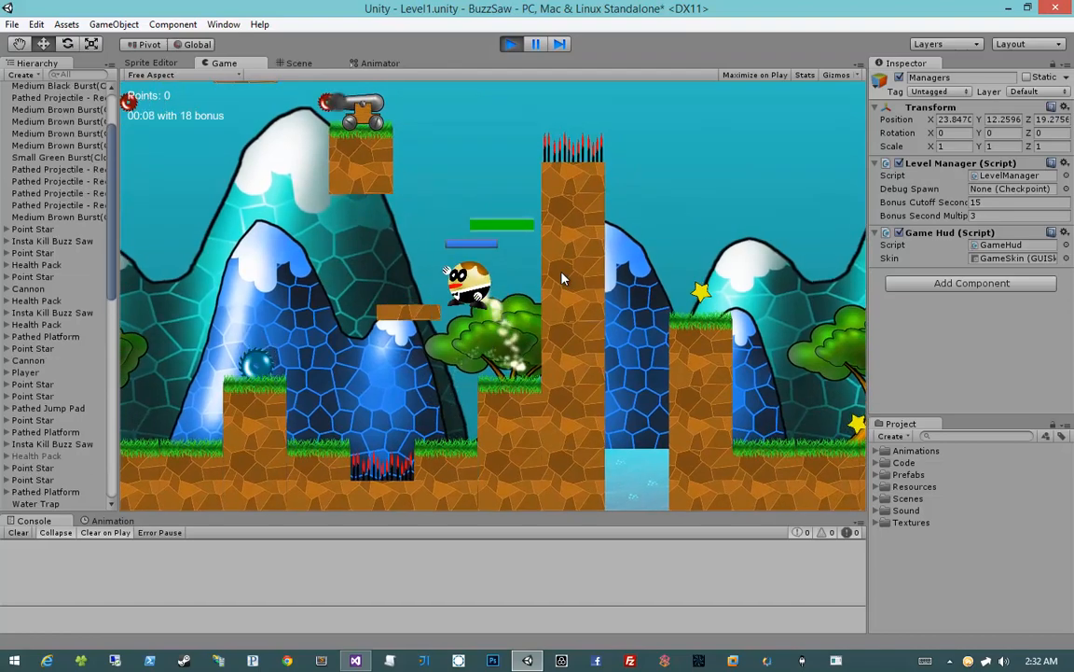
pyautogui.press('a')
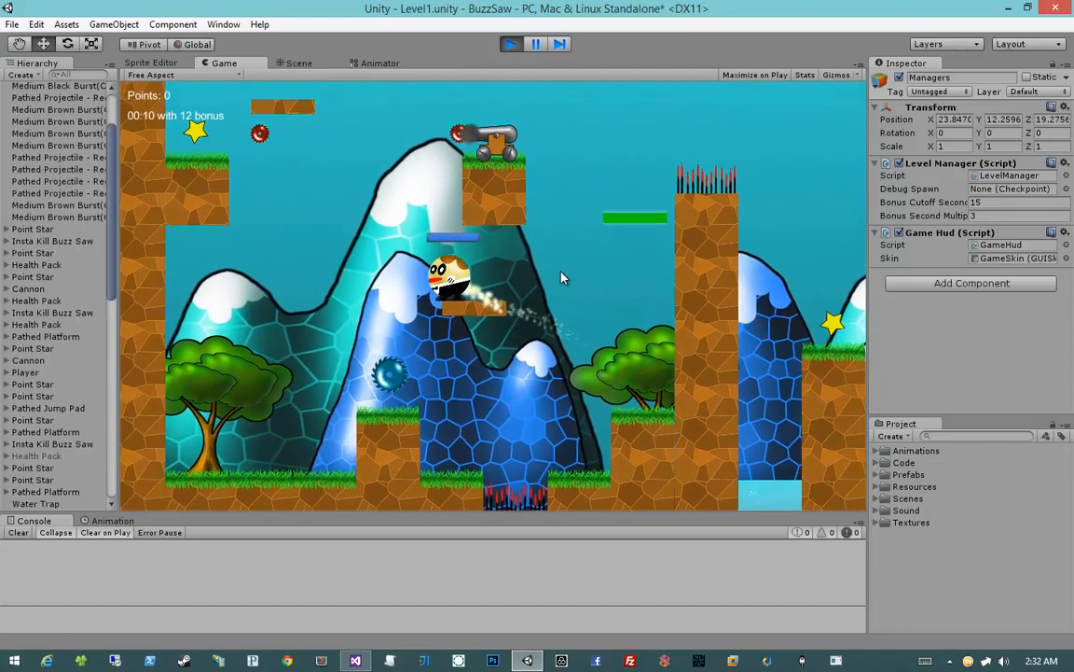
pyautogui.press('d')
pyautogui.press('a')
pyautogui.press('space')
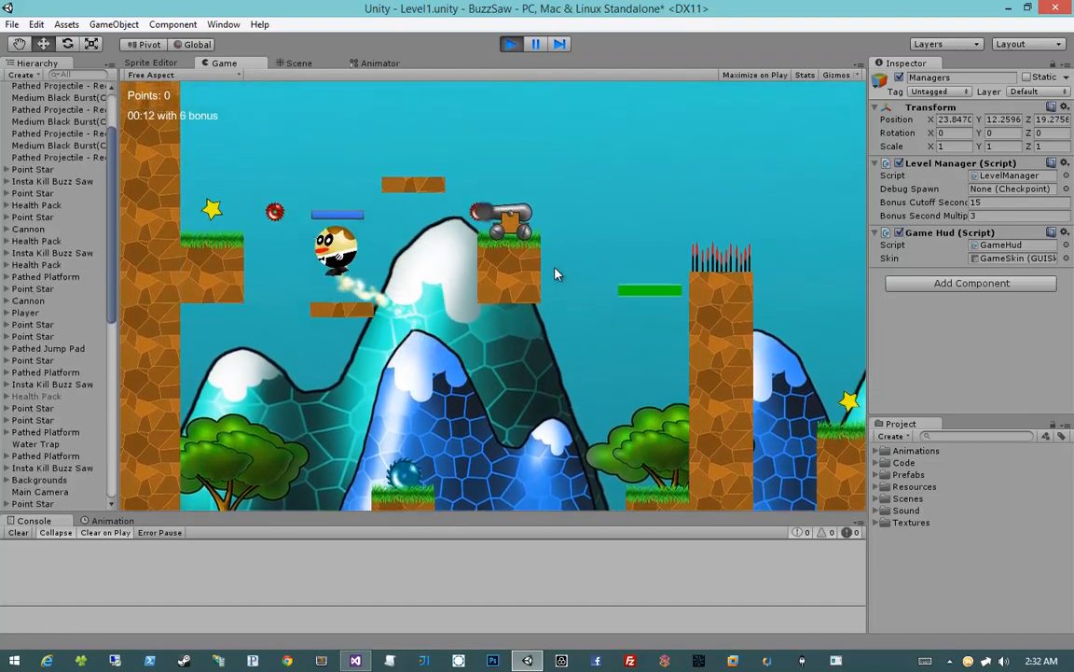
pyautogui.press('a')
pyautogui.press('space')
pyautogui.press('d')
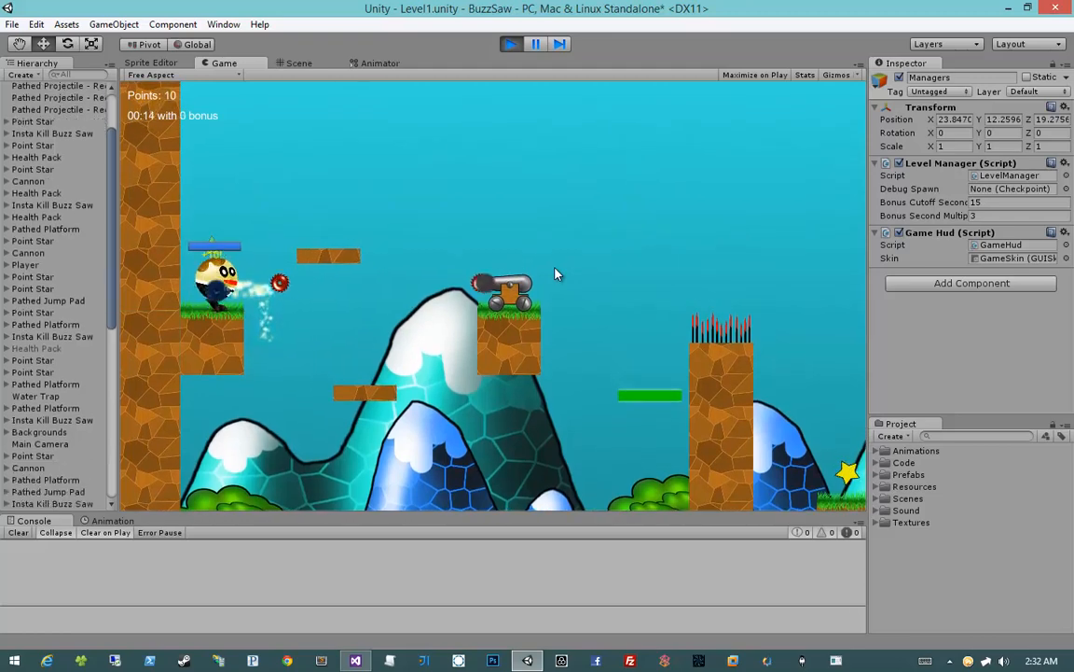
pyautogui.press('space')
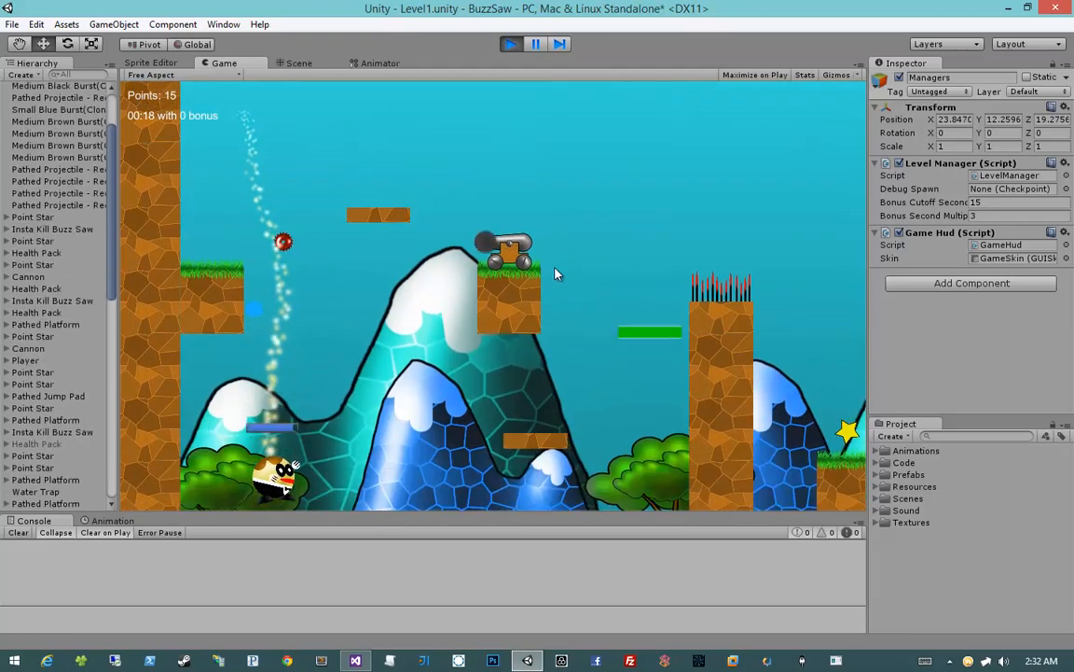
pyautogui.press('d')
pyautogui.press('space')
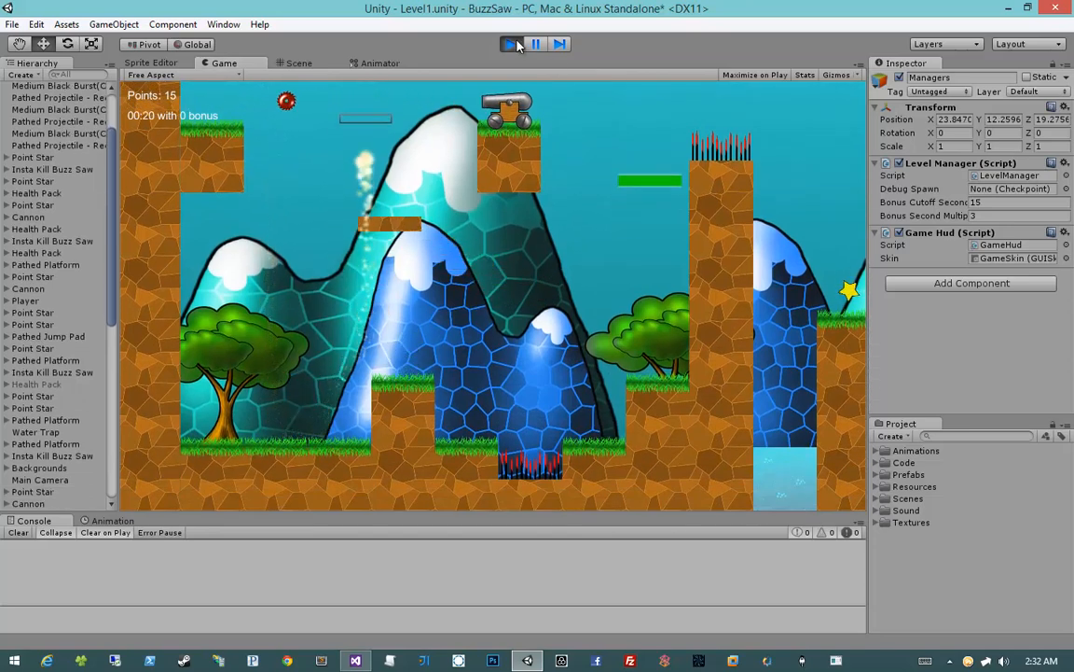
pyautogui.click(518, 46)
# Deselect the Managers object and save the Level1 scene
pyautogui.moveTo(583, 306); pyautogui.dragTo(546, 324, button='middle')
pyautogui.click(520, 450)
pyautogui.scroll(-5, 537, 432)
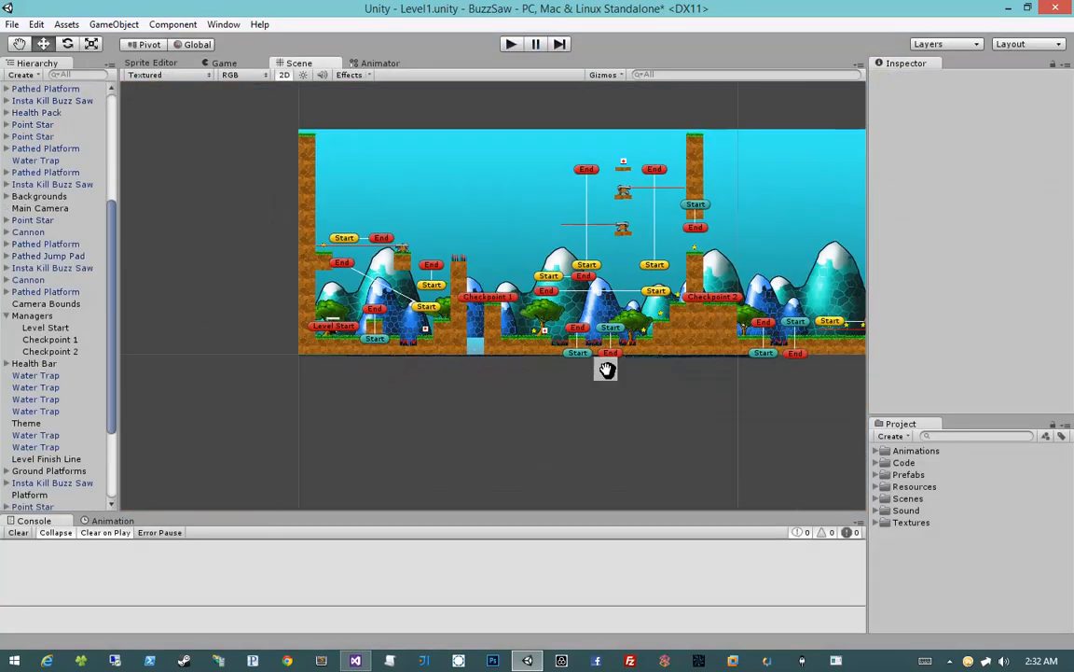
pyautogui.moveTo(607, 370); pyautogui.dragTo(516, 377, button='middle')
pyautogui.hotkey('ctrl', 's')
pyautogui.moveTo(738, 401); pyautogui.dragTo(675, 400, button='middle')
pyautogui.scroll(4, 675, 400)
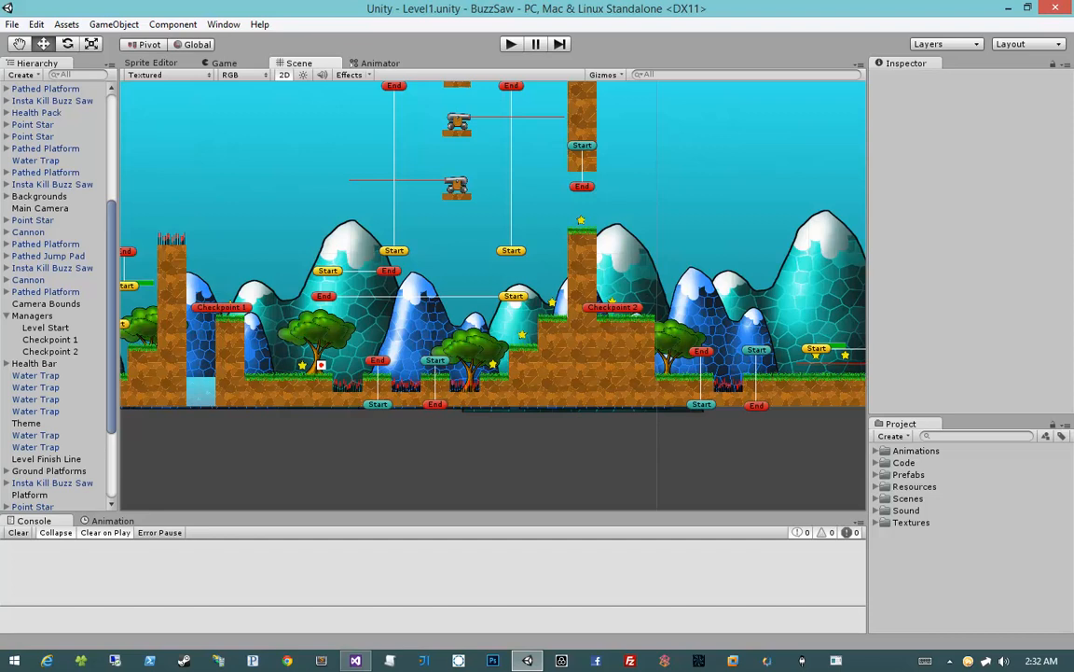
pyautogui.scroll(-8, 820, 461)
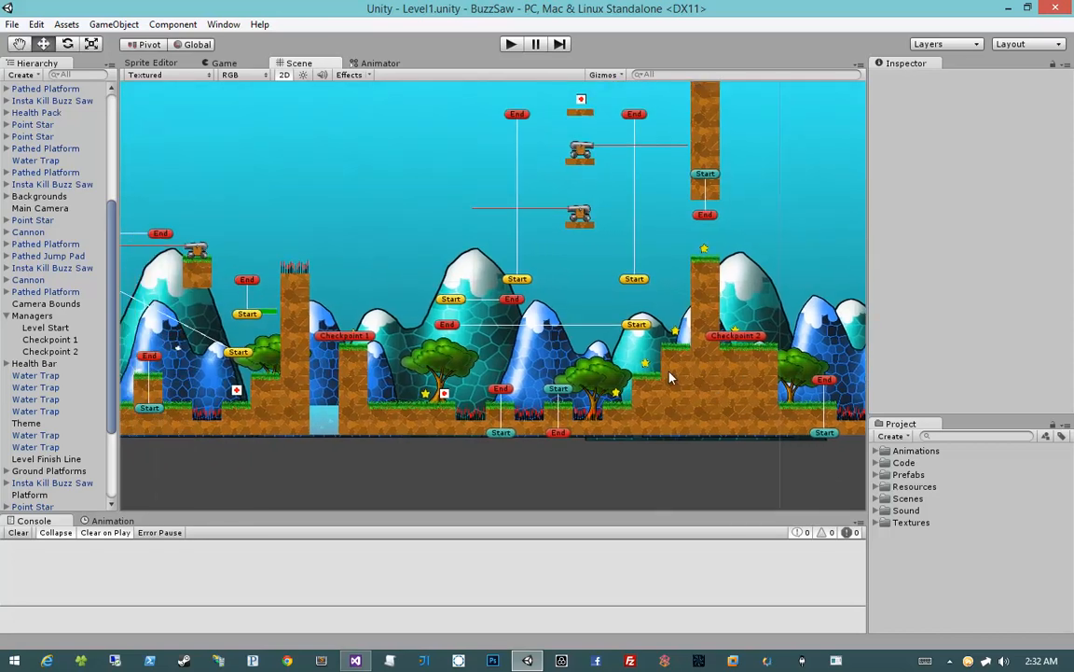
pyautogui.moveTo(773, 426); pyautogui.dragTo(618, 384, button='middle')
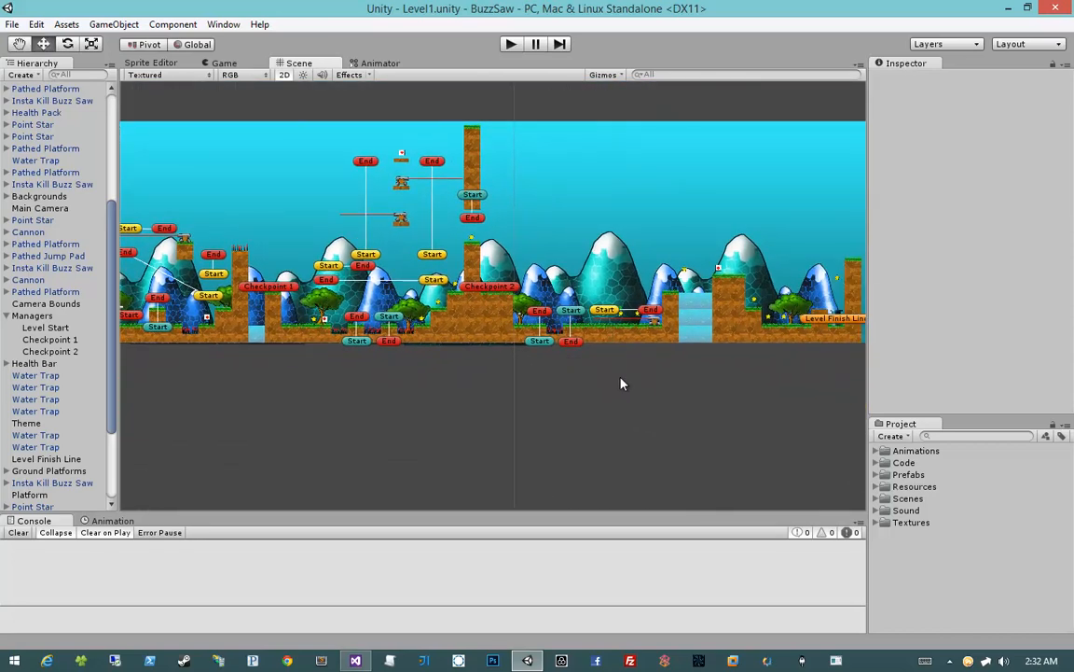